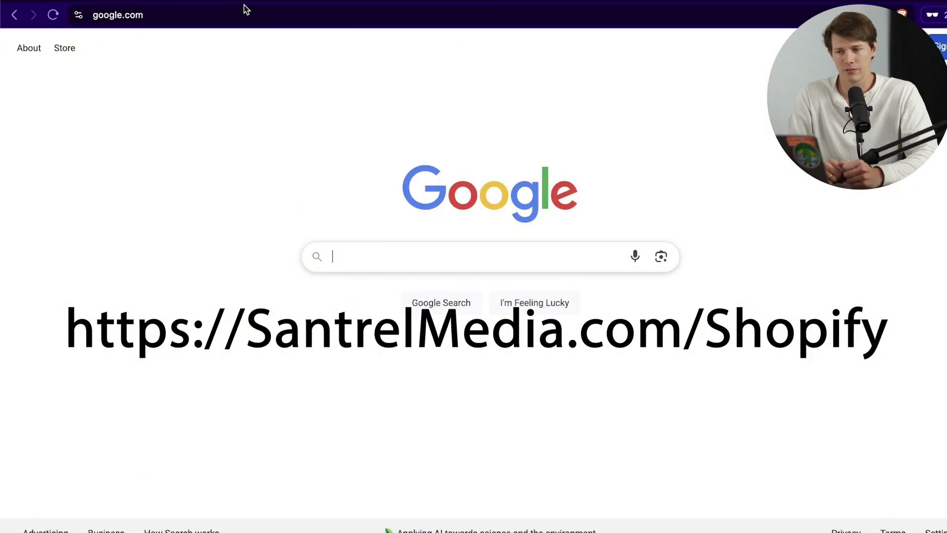
Step: Go to santrelmedia.com/shopify to reach Shopify's $1/month free-trial sign-up page
left_click(236, 10)
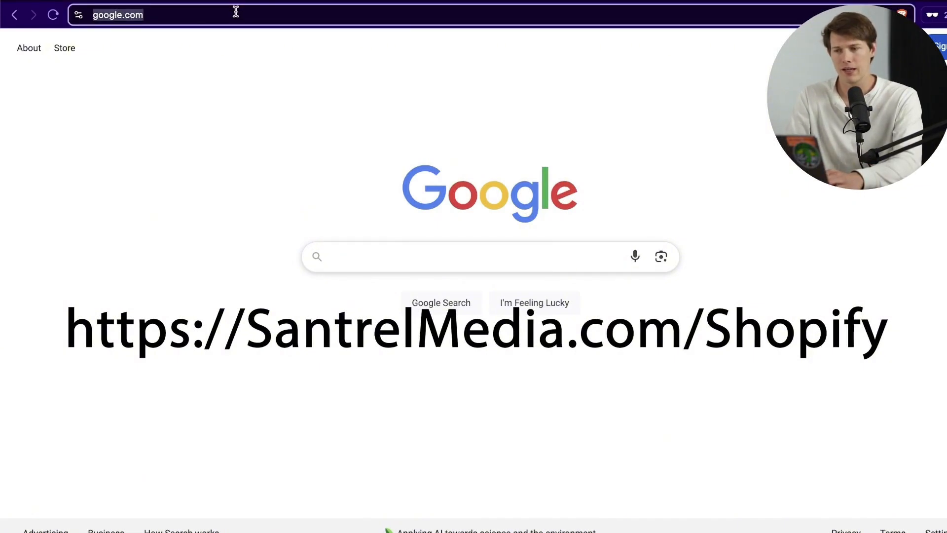
type("san")
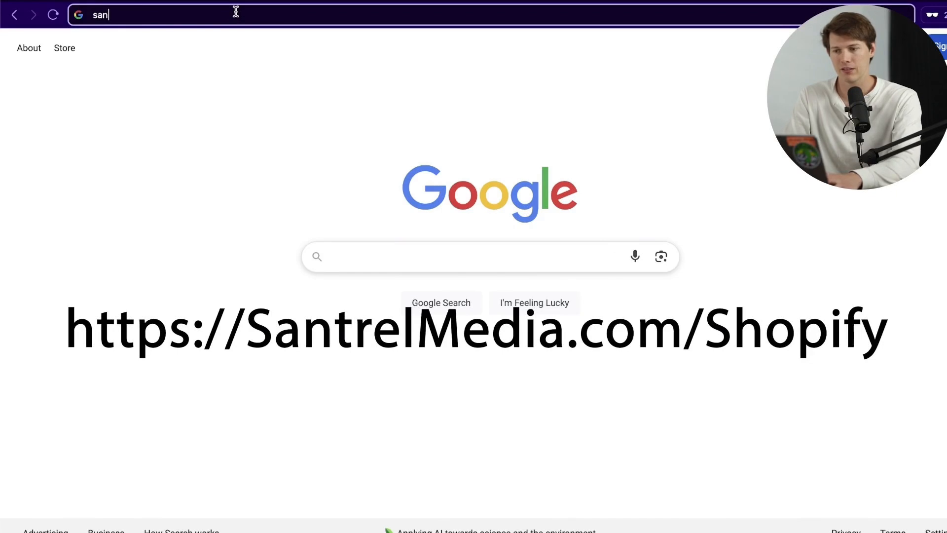
type("trelmedia.com/shopify")
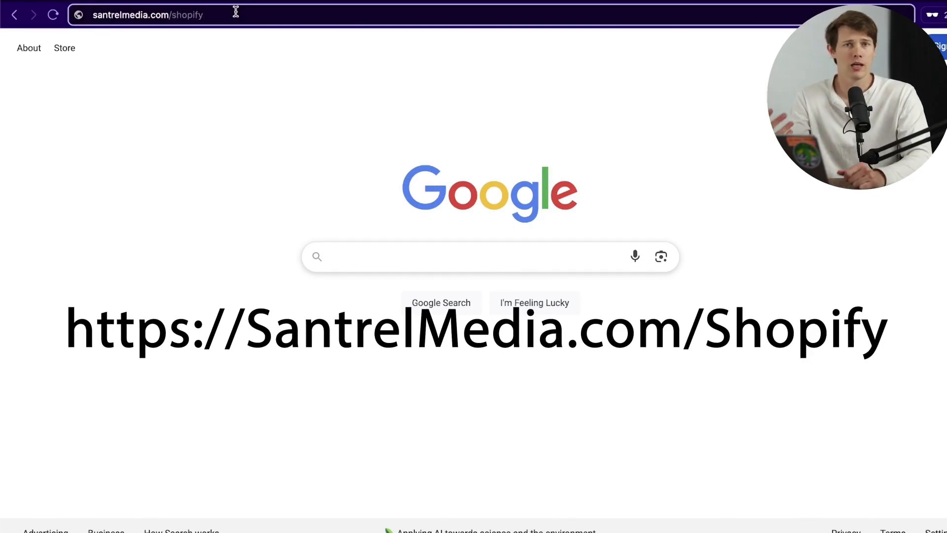
key("Return")
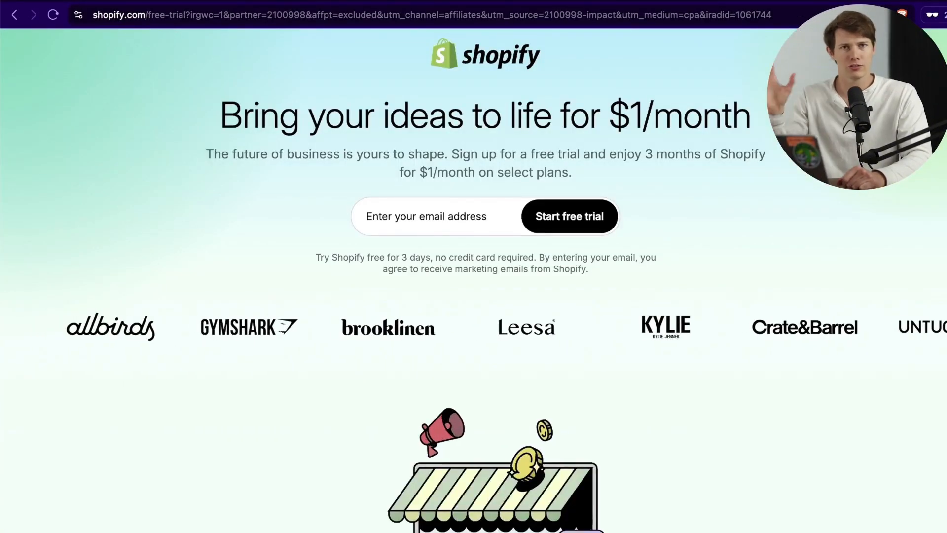
Step: Enter the owner's e-mail address, correcting typos, and submit it to start the free trial
left_click(453, 216)
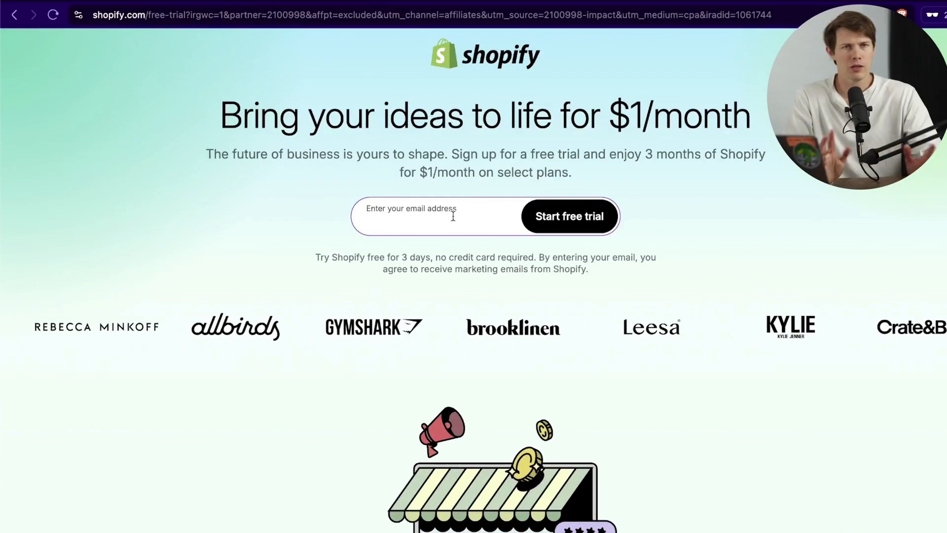
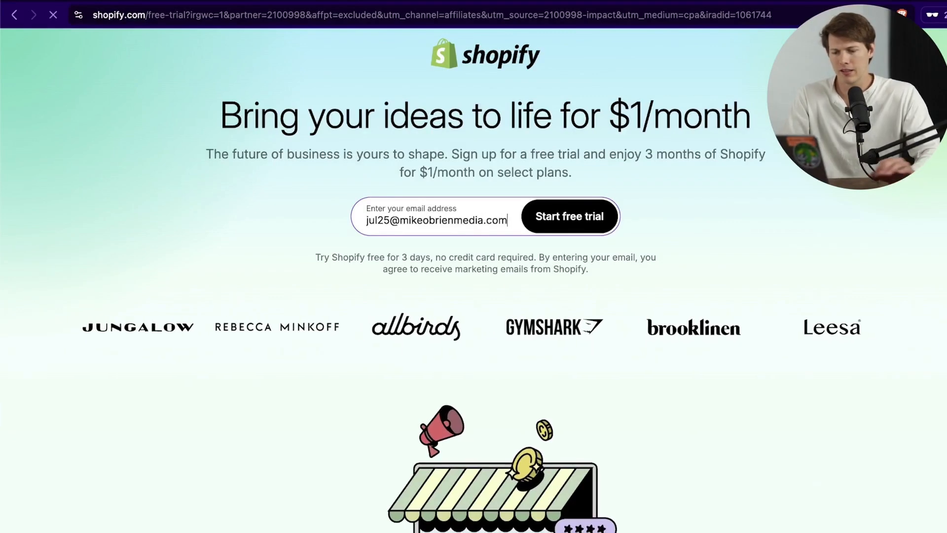
key("Return")
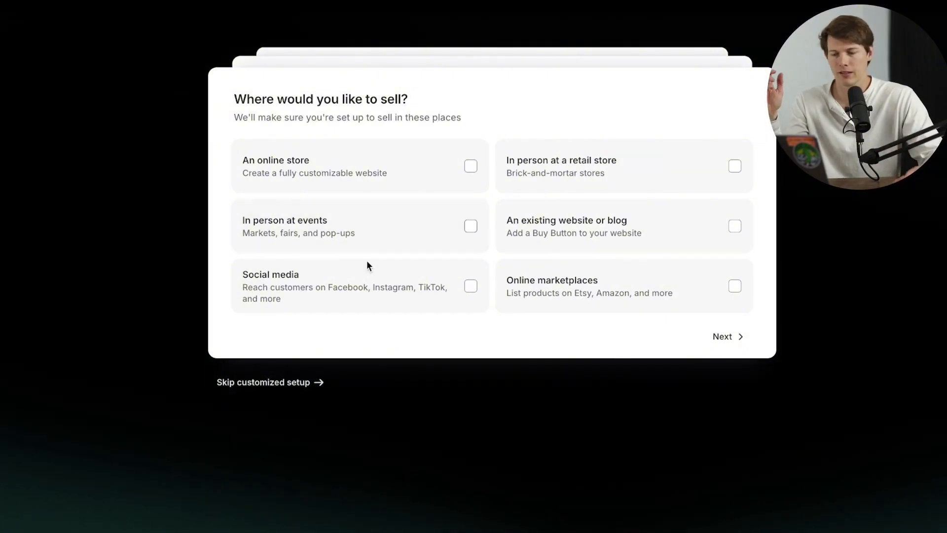
Step: Skip the customized setup questions and open the plan details
left_click(279, 384)
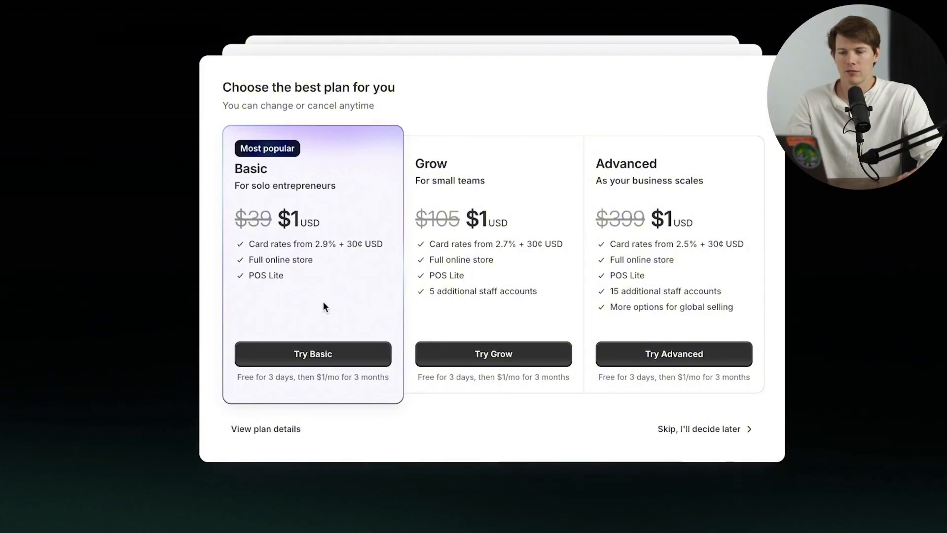
left_click(267, 429)
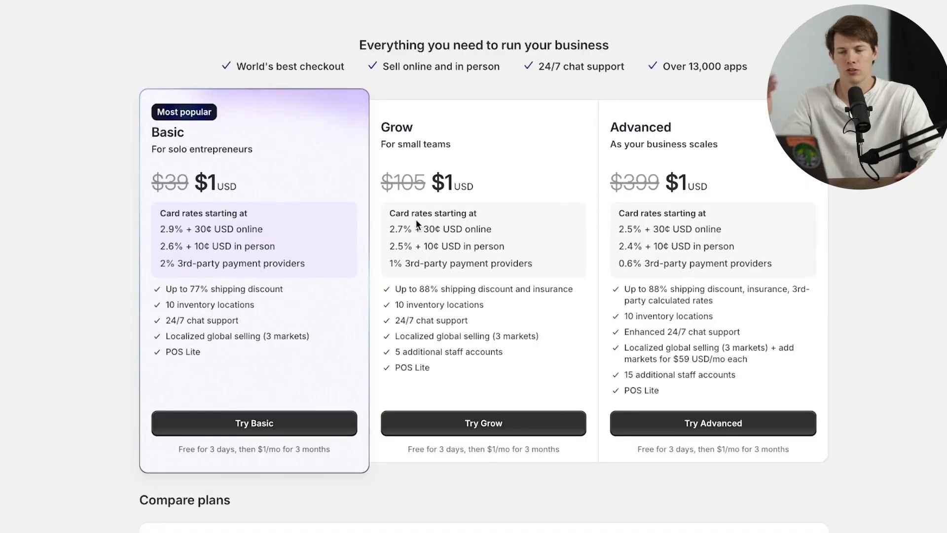
scroll(595, 344, "down", 1)
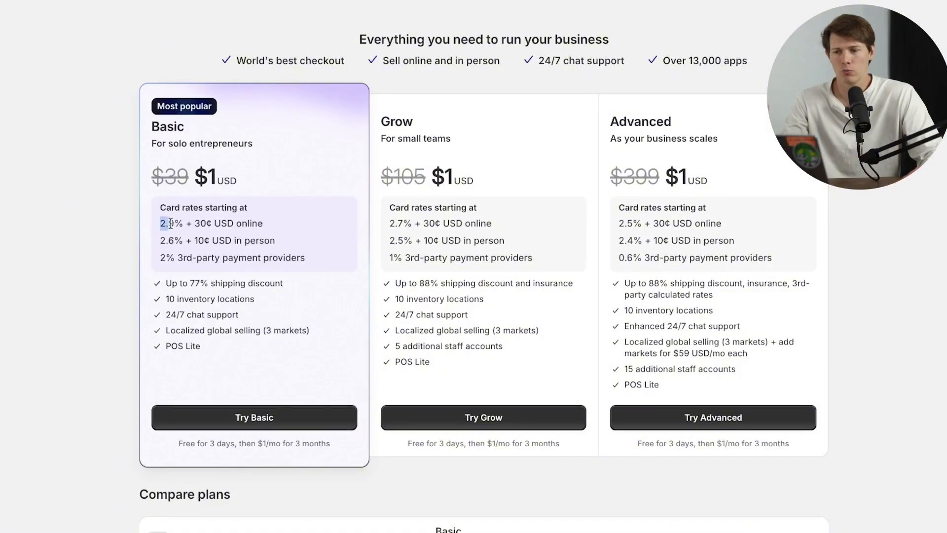
Step: Compare online card rates (Basic 2.9%, Grow 2.7%, Advanced 2.5%) and expand all plan features
left_click_drag(170, 224, 190, 224)
left_click_drag(387, 223, 423, 223)
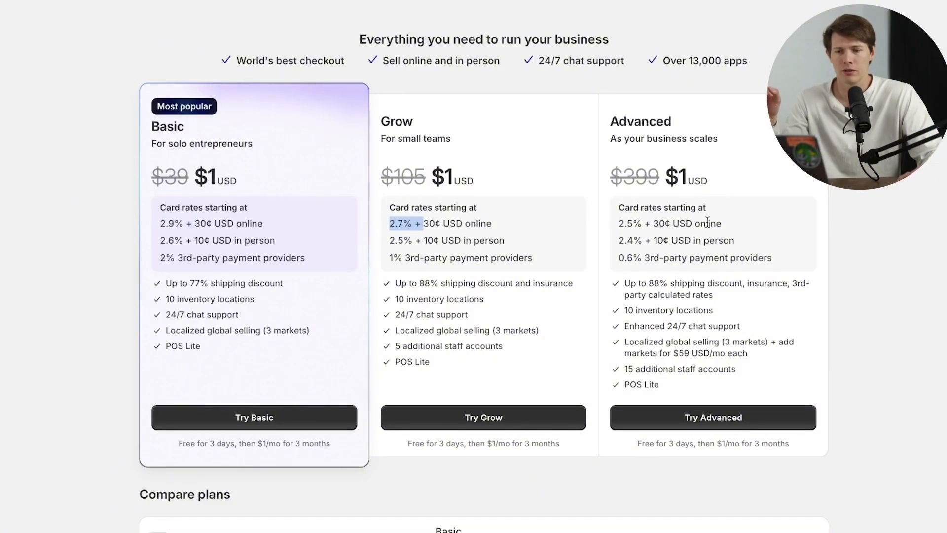
left_click_drag(617, 223, 652, 223)
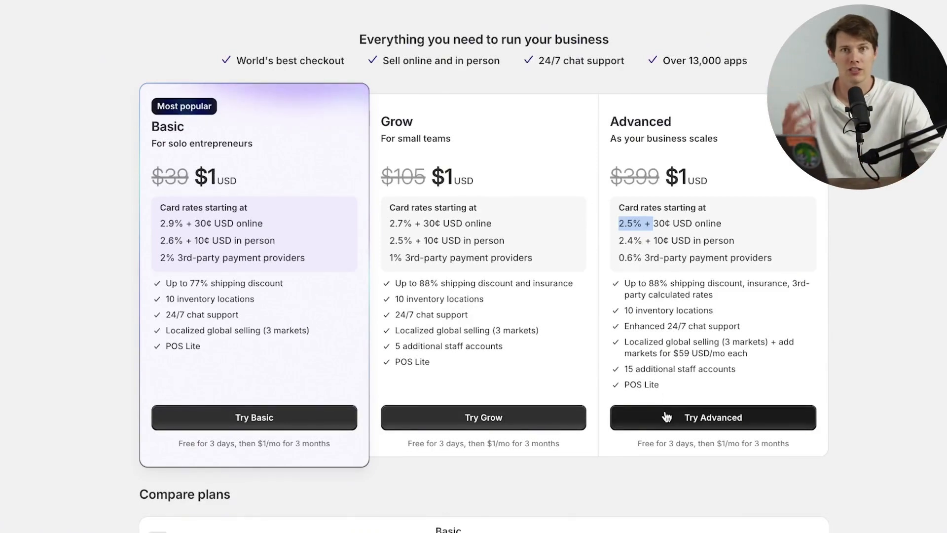
scroll(499, 318, "down", 6)
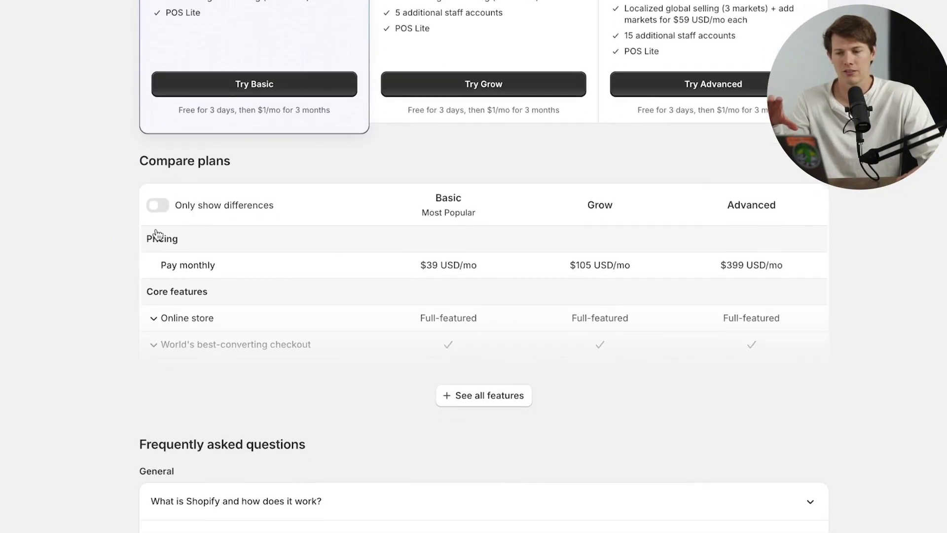
left_click(518, 396)
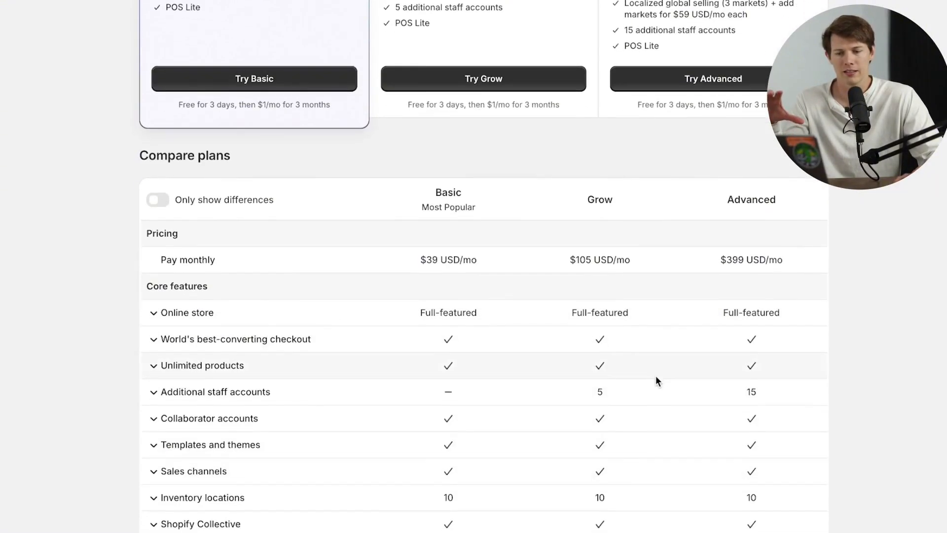
scroll(675, 390, "down", 10)
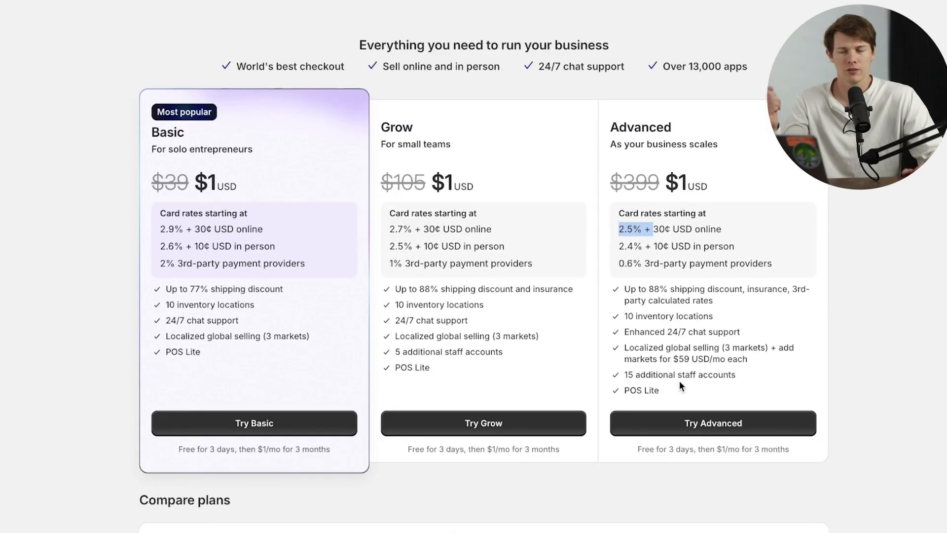
Step: Choose the Basic plan trial and begin filling in the cardholder's first name
left_click(219, 427)
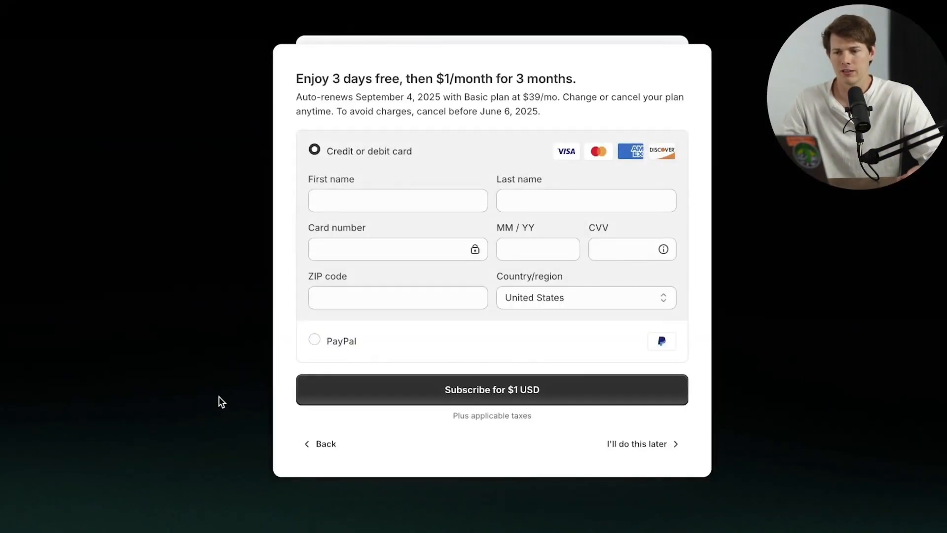
left_click(378, 196)
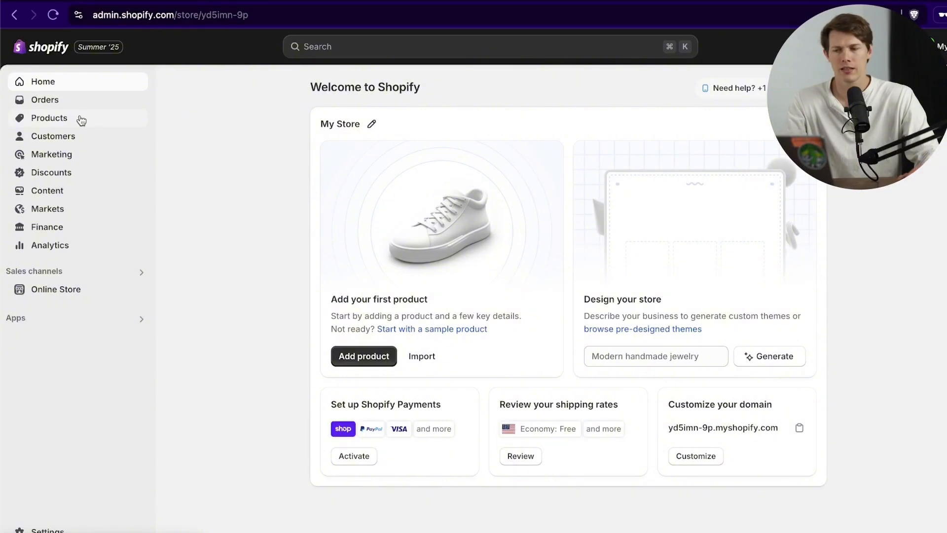
Step: Open the empty Products page, briefly viewing and closing the Sales channels list
left_click(64, 119)
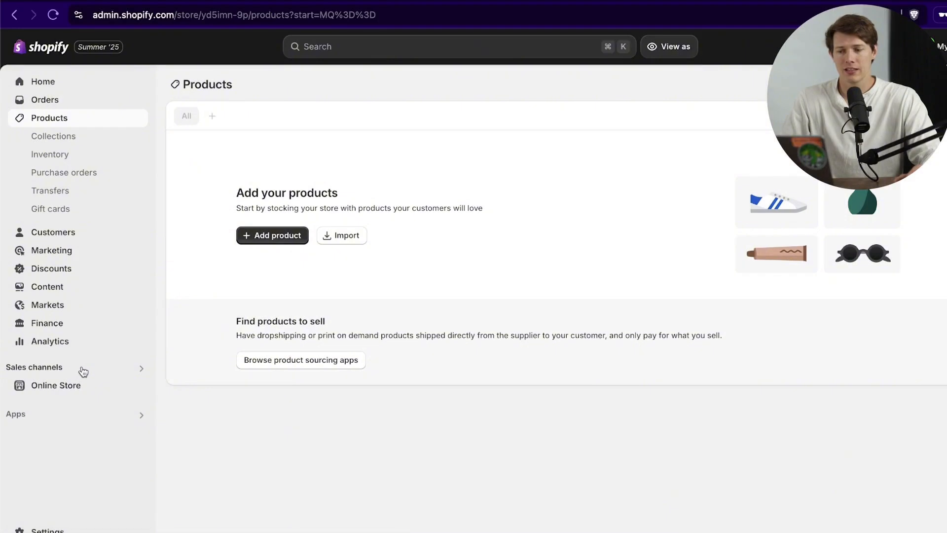
left_click(141, 368)
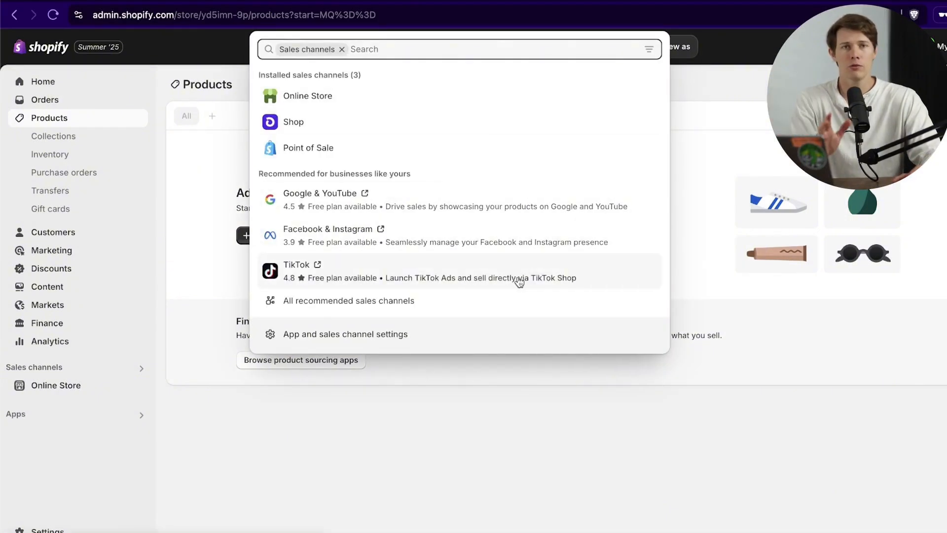
left_click(531, 447)
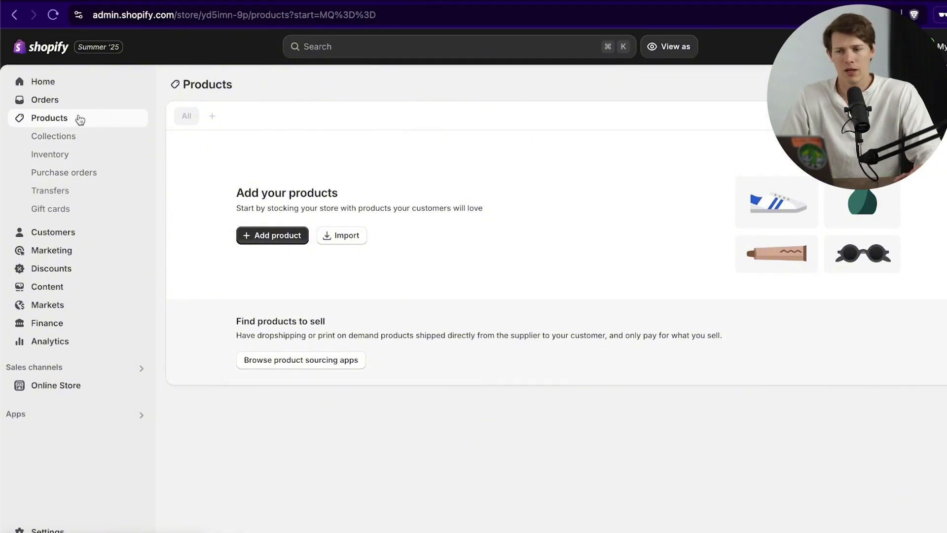
Step: Create a new product titled 'Dry Creek Air Dried Steak - Premium Beef Jerky'
left_click(289, 237)
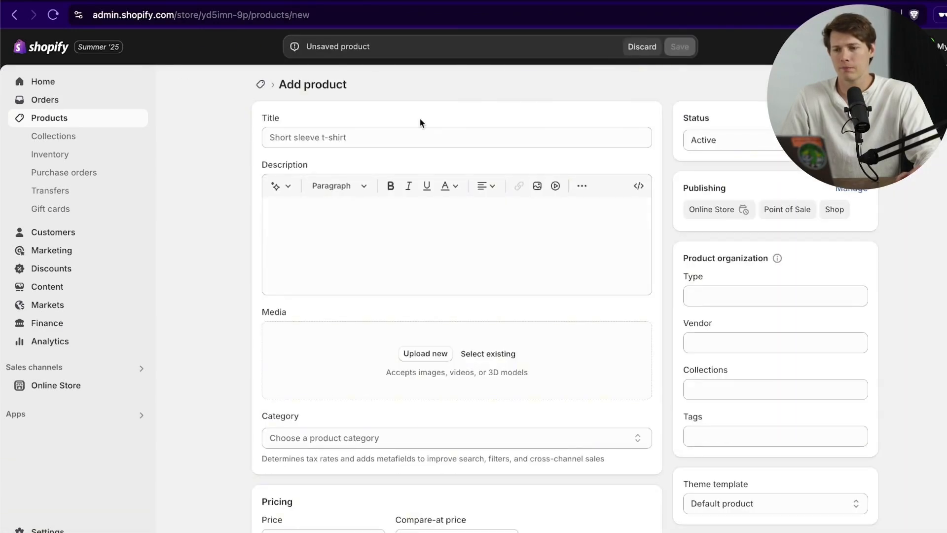
scroll(218, 314, "down", 9)
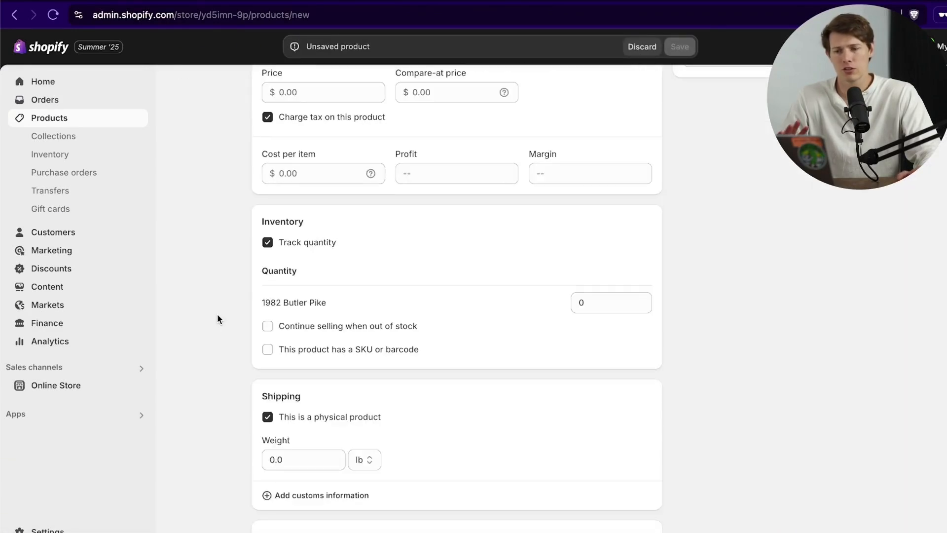
scroll(217, 314, "up", 9)
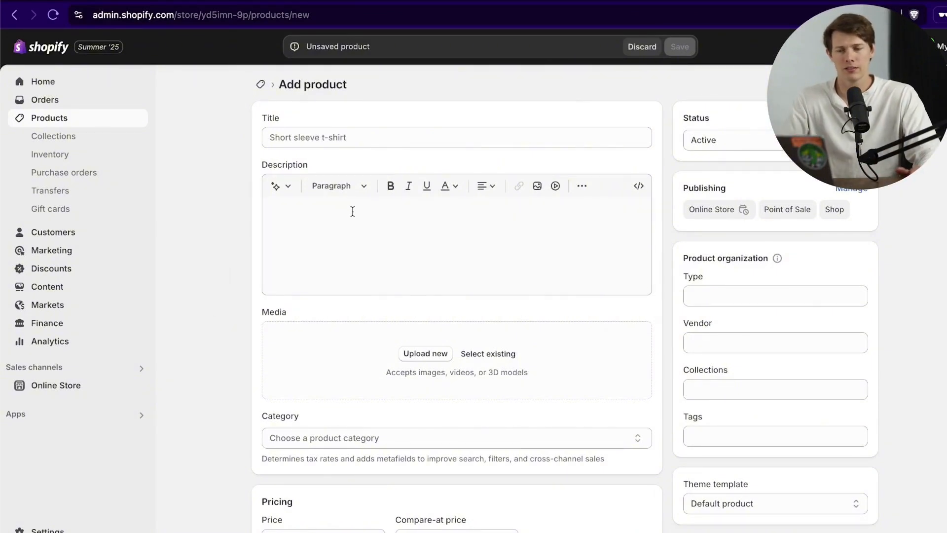
left_click(367, 137)
type("Dry Creek Air Dried Steak - Premium Beef Jerky")
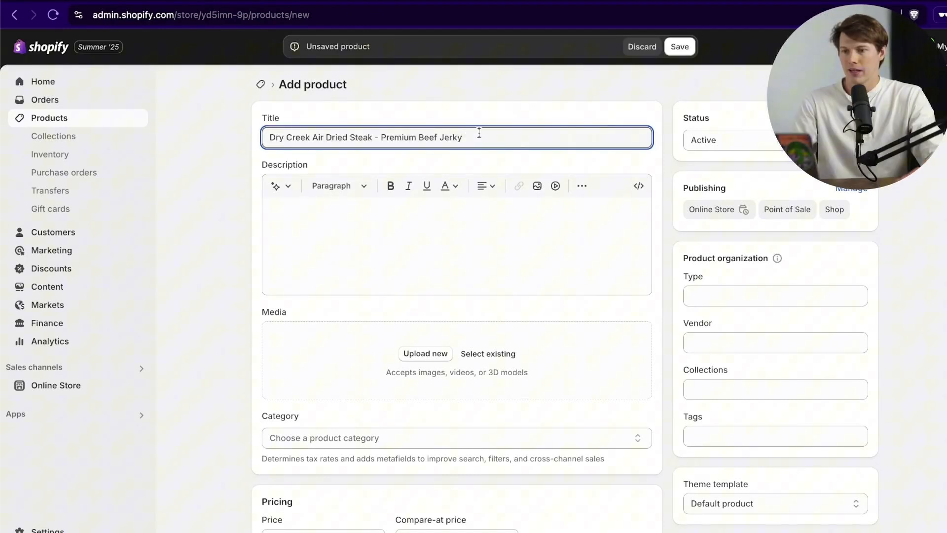
left_click(428, 231)
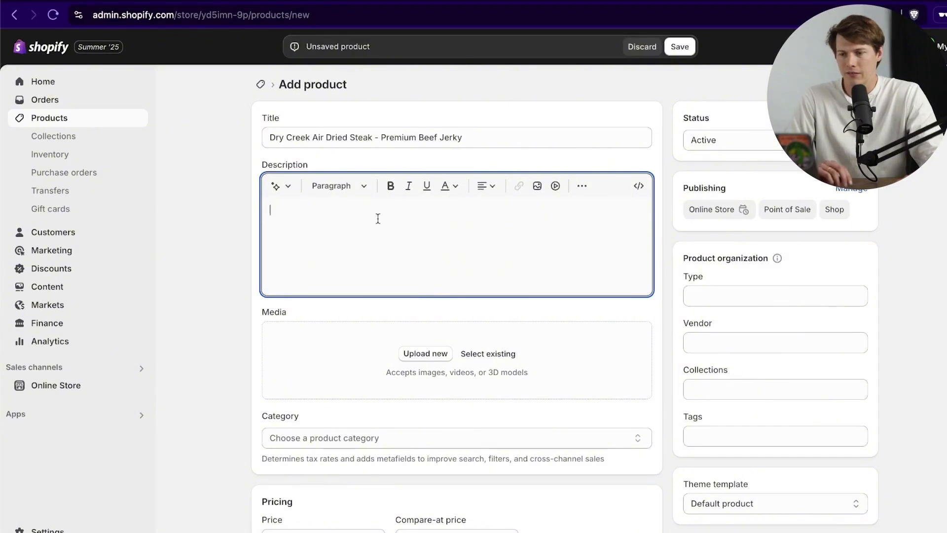
Step: Copy the product title into the empty description
left_click(470, 135)
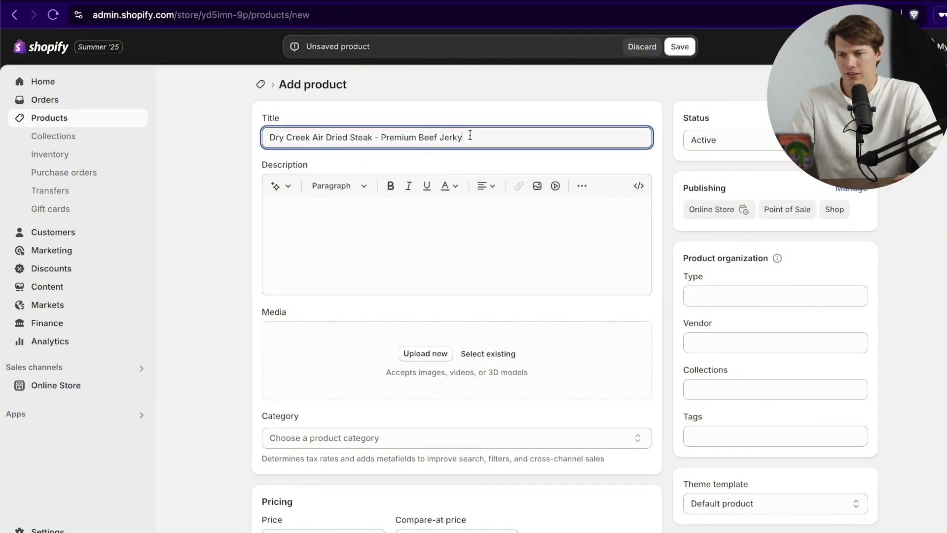
key("ctrl+a")
key("ctrl+c")
left_click(468, 223)
key("ctrl+v")
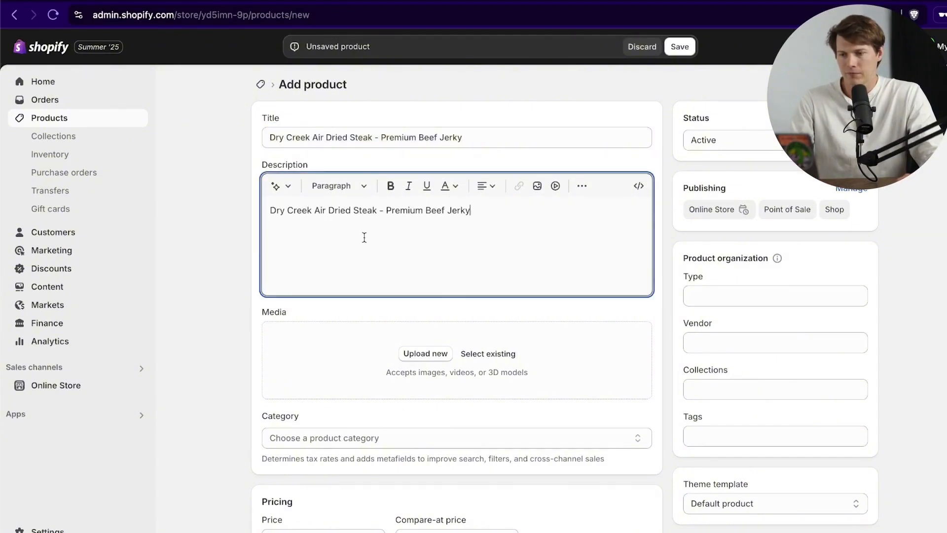
Step: Start adding a link to 'Premium Beef Jerky' in the description, then cancel it
left_click_drag(386, 210, 471, 210)
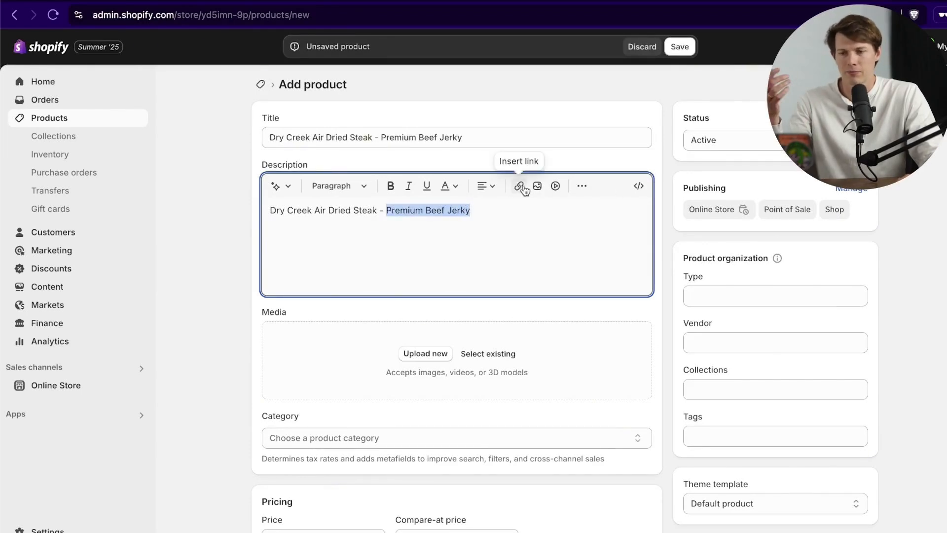
left_click(524, 189)
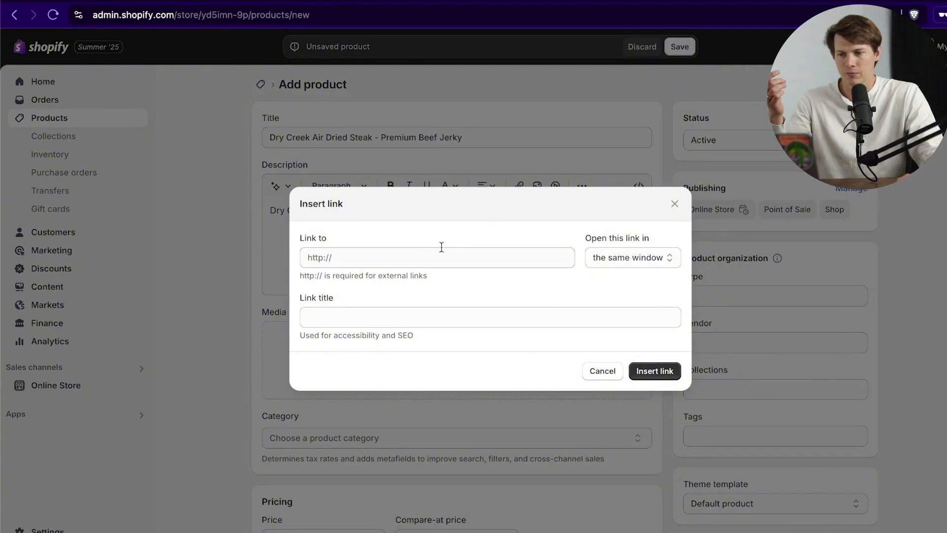
left_click(412, 257)
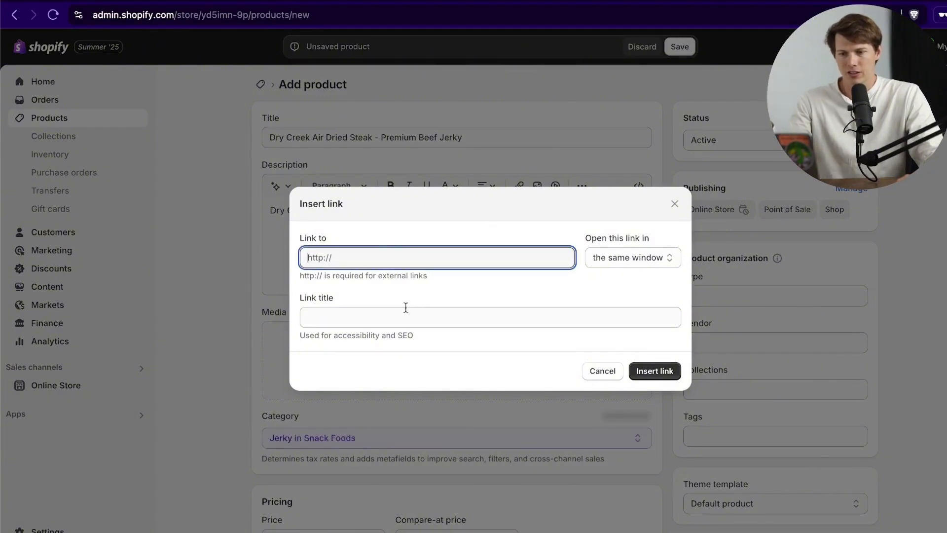
left_click(419, 317)
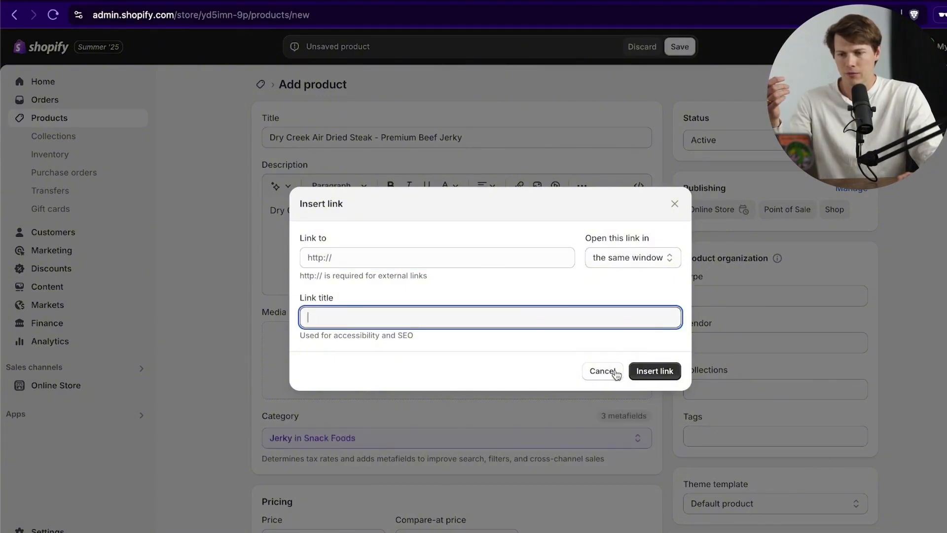
left_click(592, 371)
left_click(495, 228)
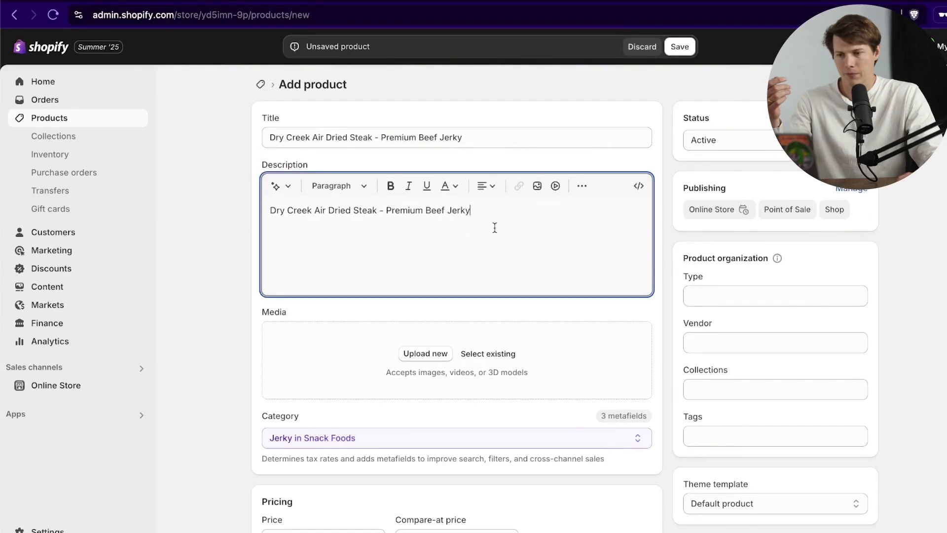
Step: Clear the description and keep an AI-generated paragraph written from the product title keywords
triple_click(388, 218)
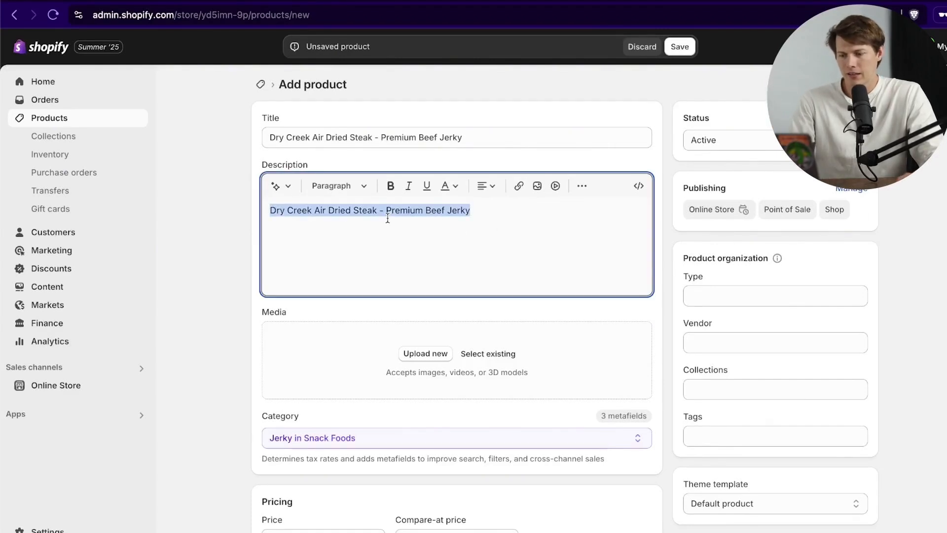
key("BackSpace")
left_click(276, 186)
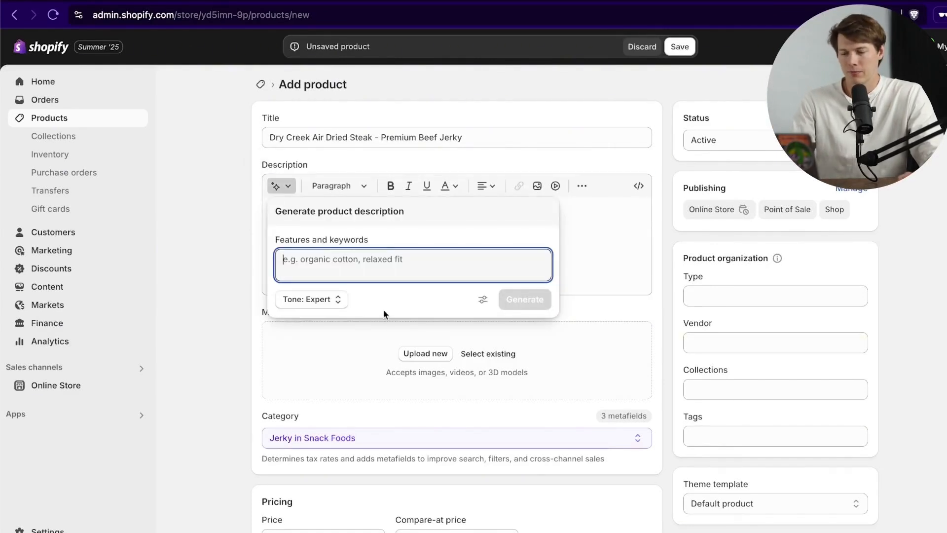
key("ctrl+v")
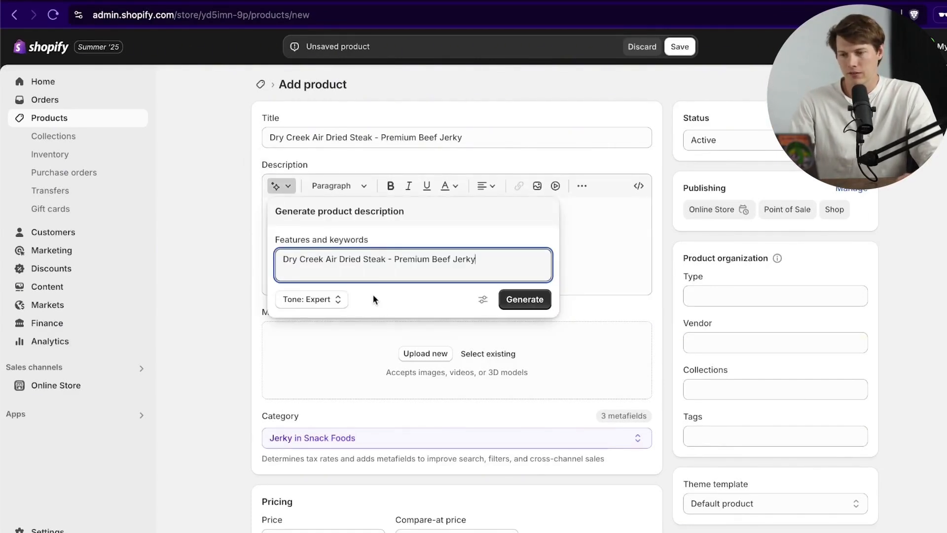
left_click(517, 302)
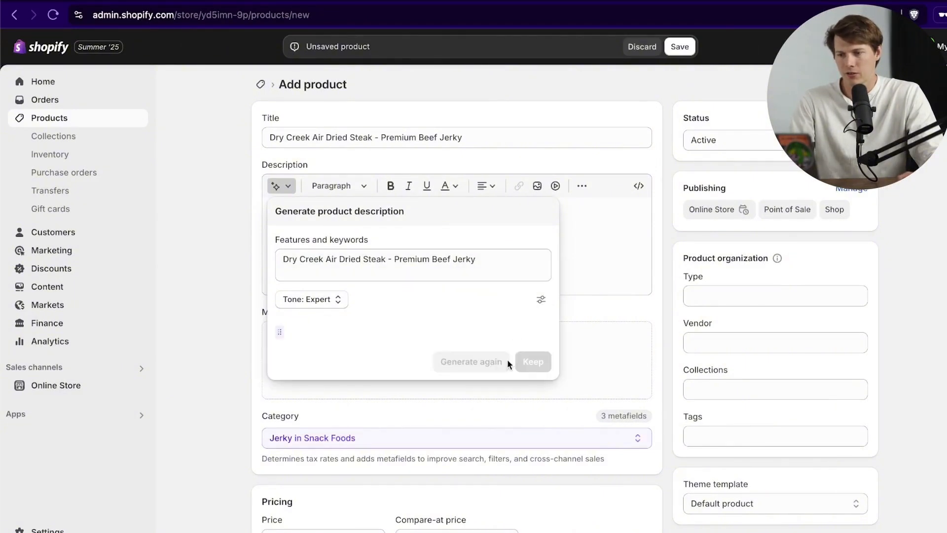
left_click(323, 303)
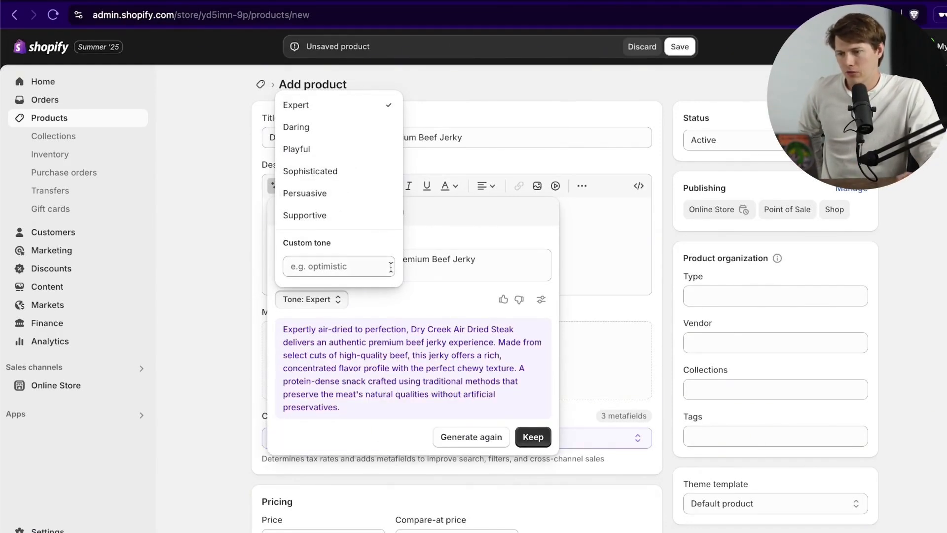
left_click(532, 437)
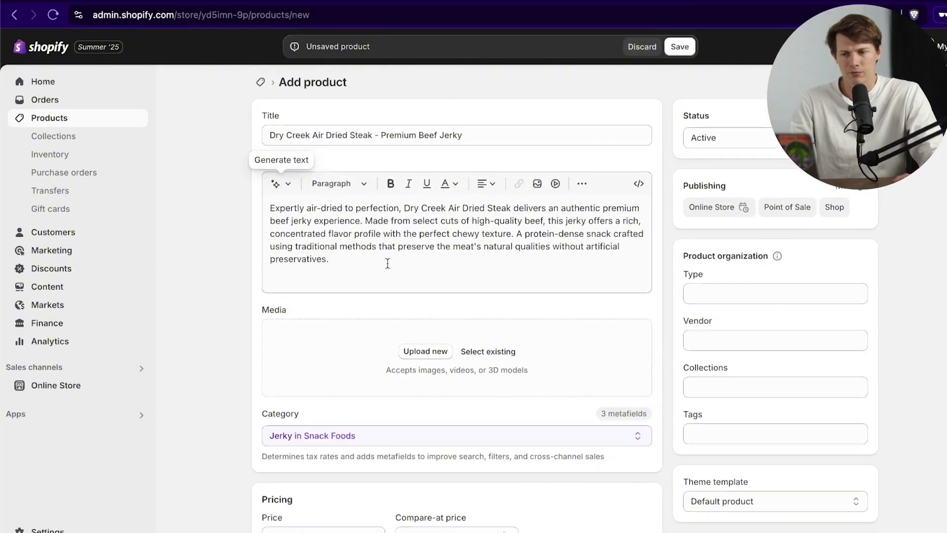
Step: Drag the three jerky images from the desktop into the product Media area
scroll(387, 264, "down", 3)
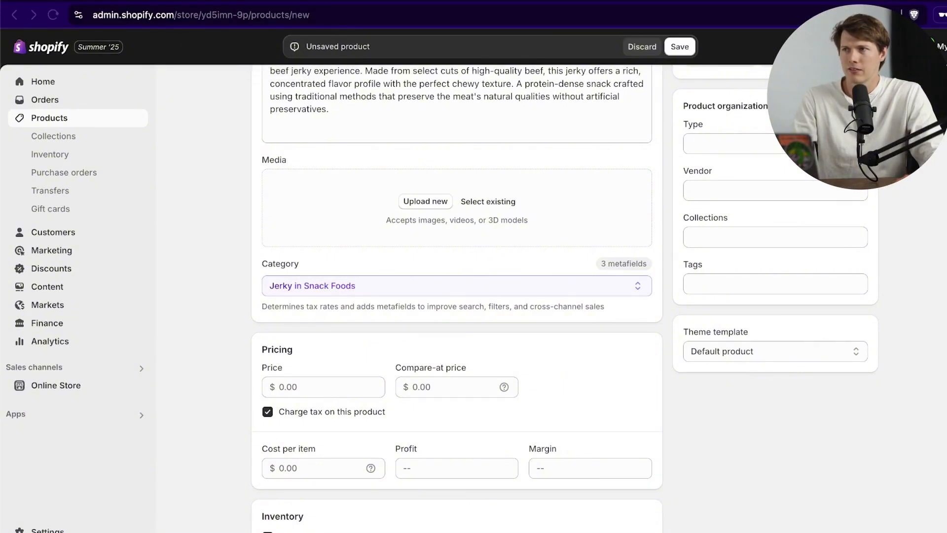
left_click_drag(254, 532, 427, 280)
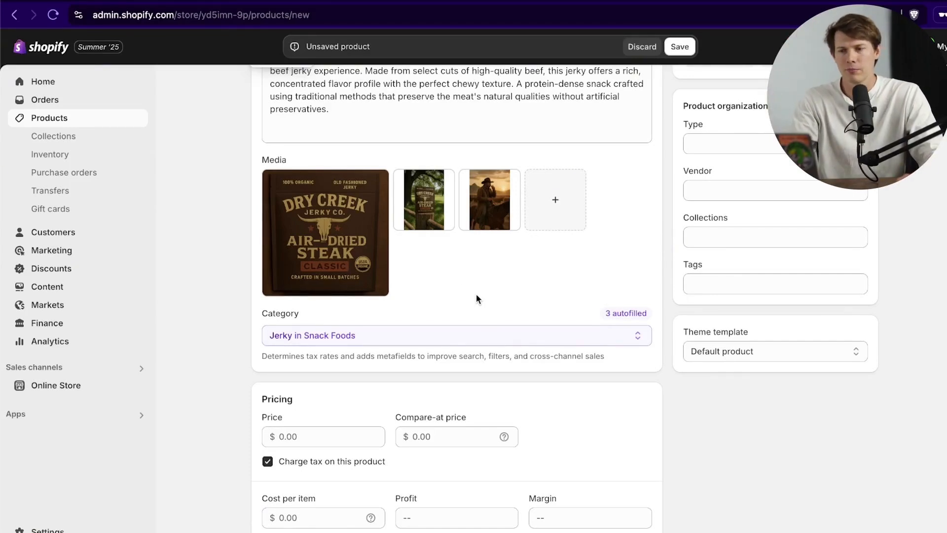
Step: Move the fence-post jerky photo into the main media slot
left_click_drag(430, 217, 340, 253)
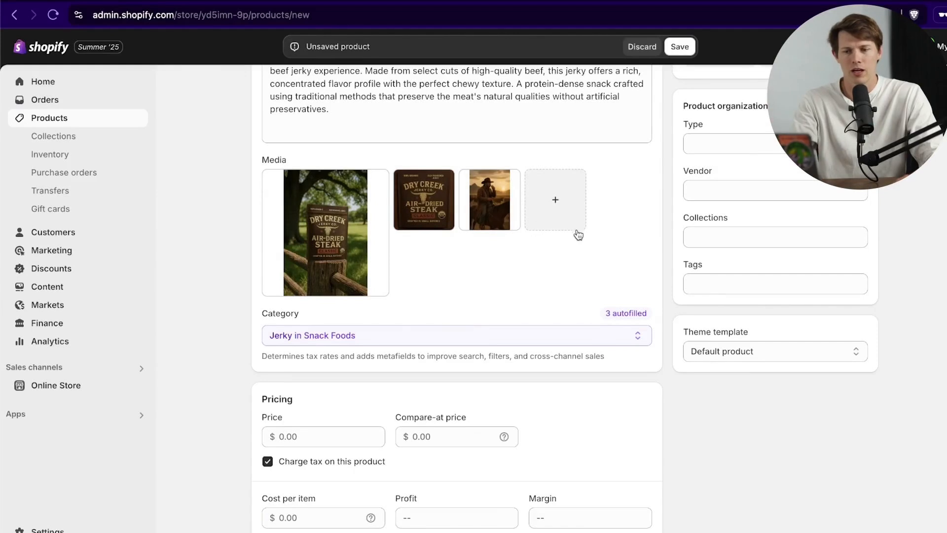
scroll(611, 247, "down", 1)
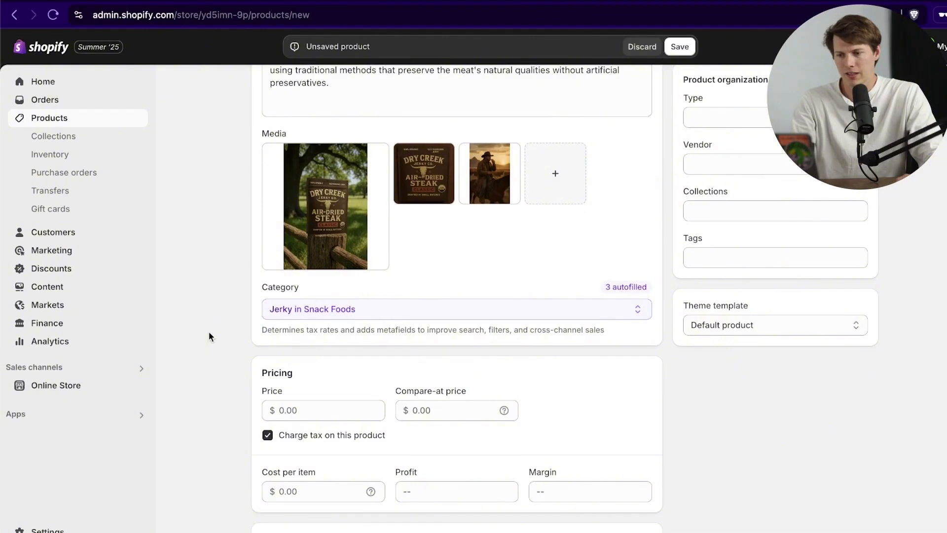
Step: Set price $21.99 and cost per item $7.34, leaving compare-at empty, for $14.65 profit
scroll(209, 336, "down", 5)
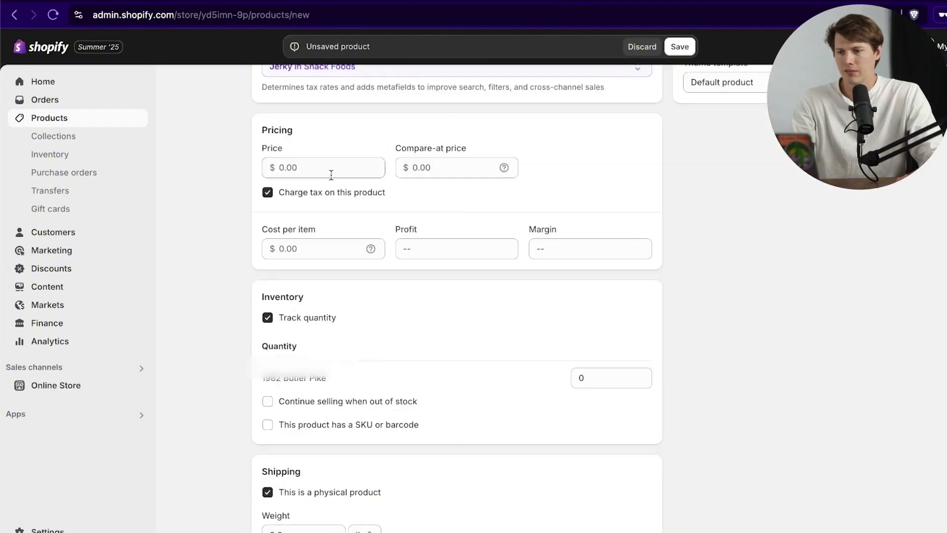
left_click(345, 174)
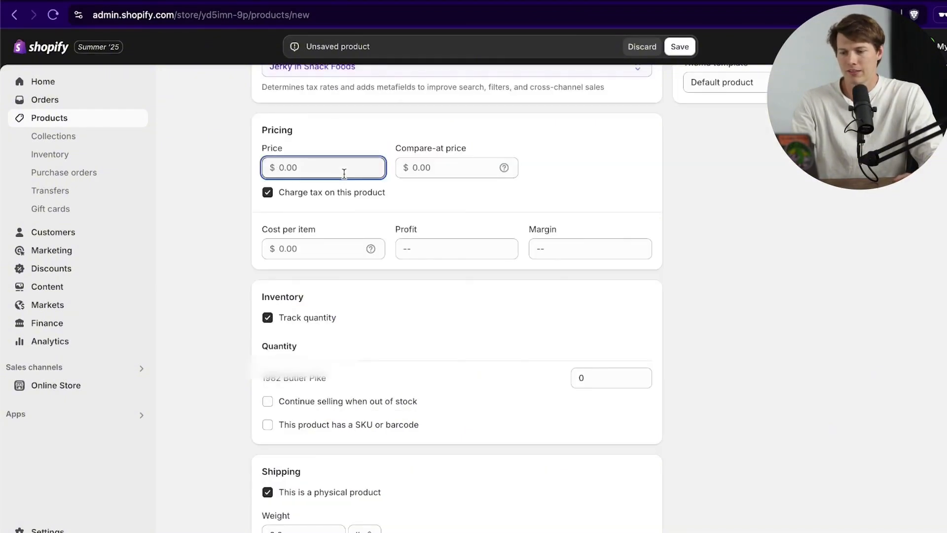
type("21")
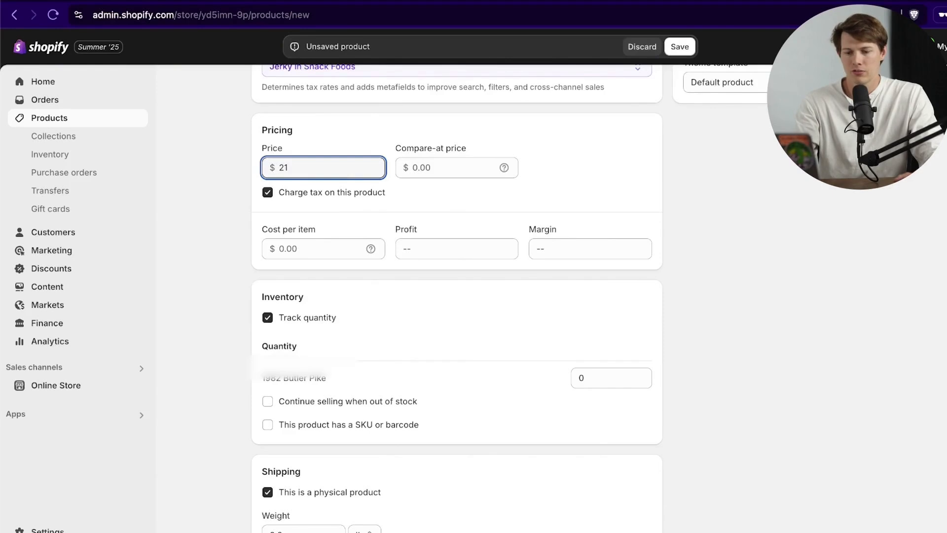
type(".99")
left_click(414, 170)
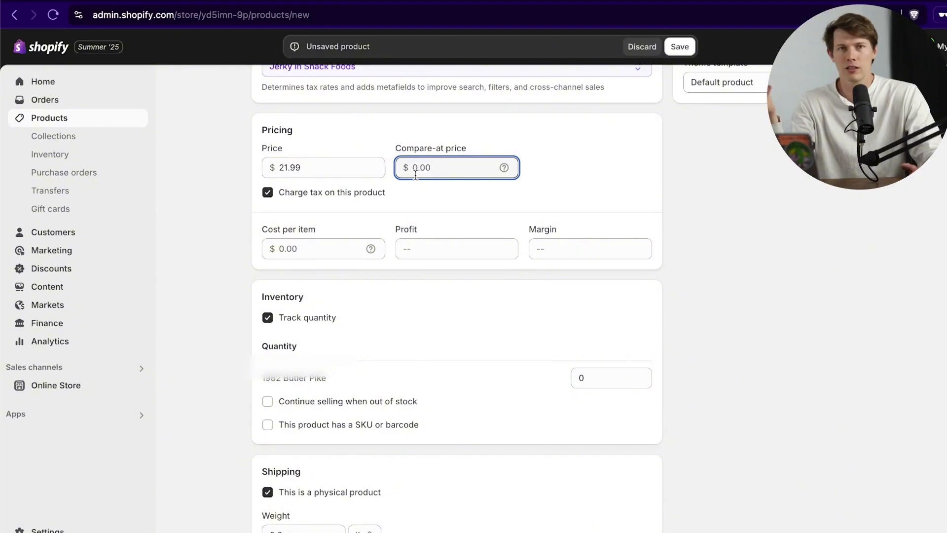
left_click(422, 191)
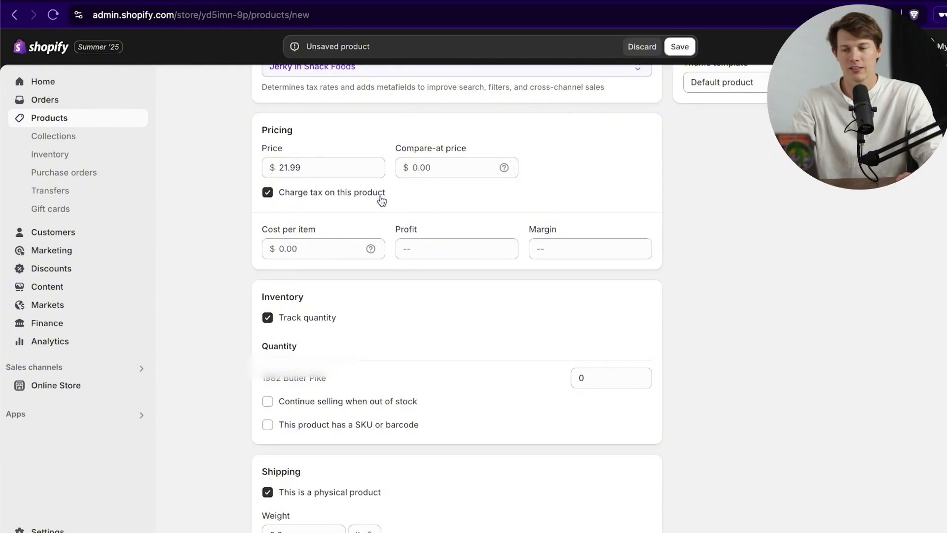
left_click(315, 249)
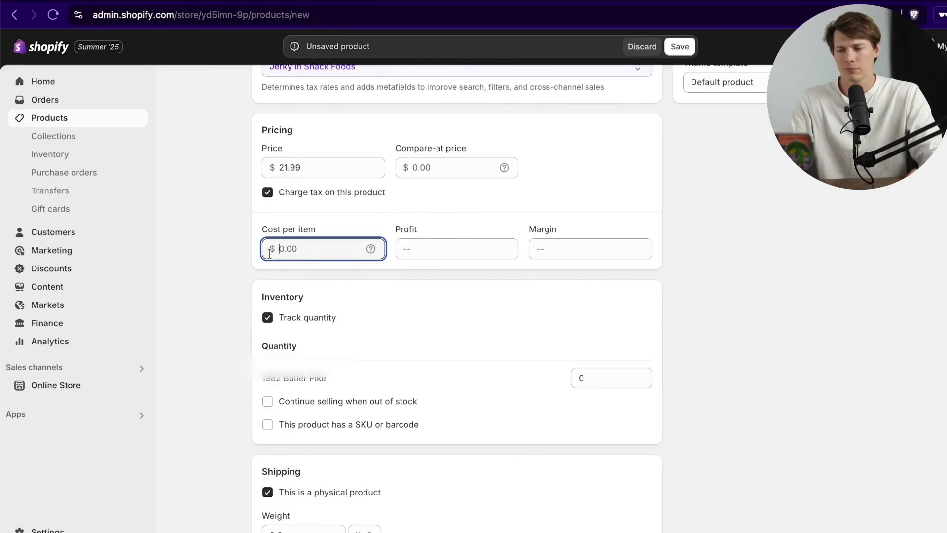
type("7")
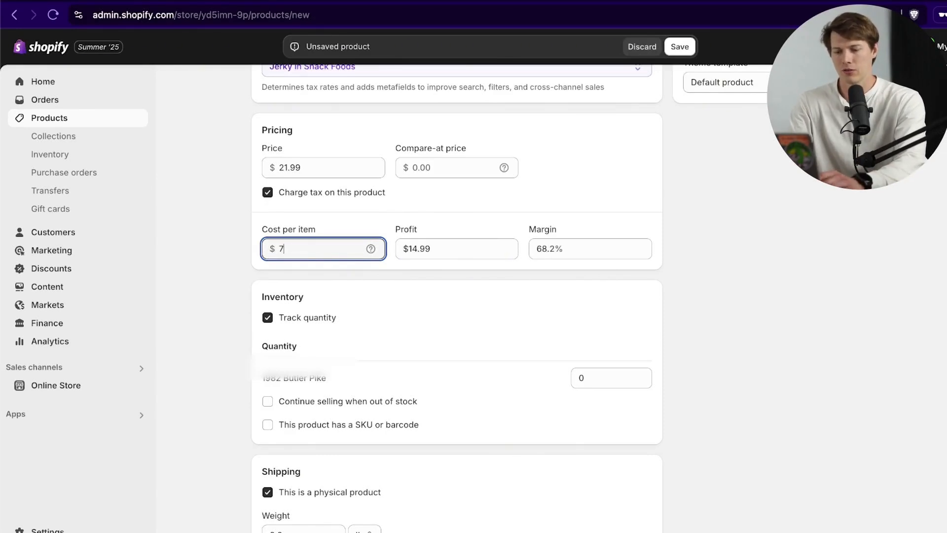
type(".34")
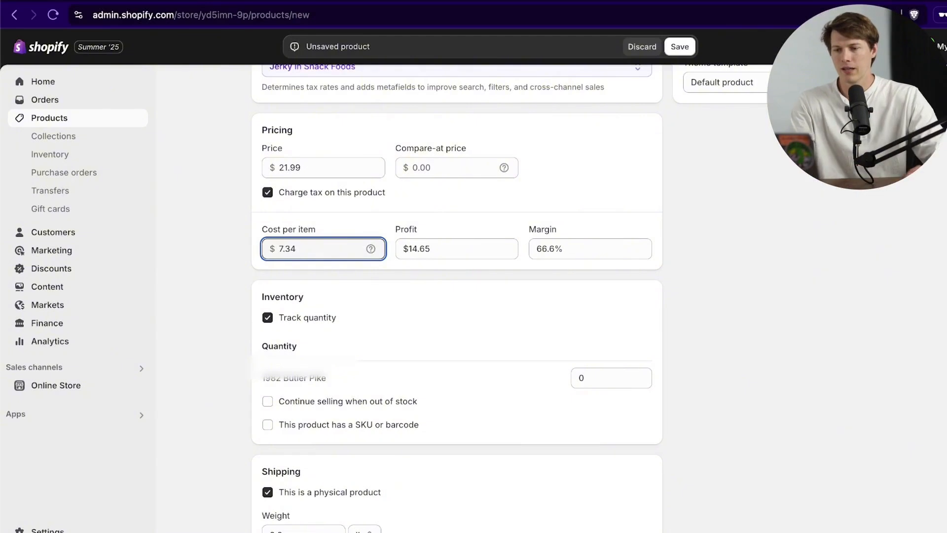
left_click(582, 250)
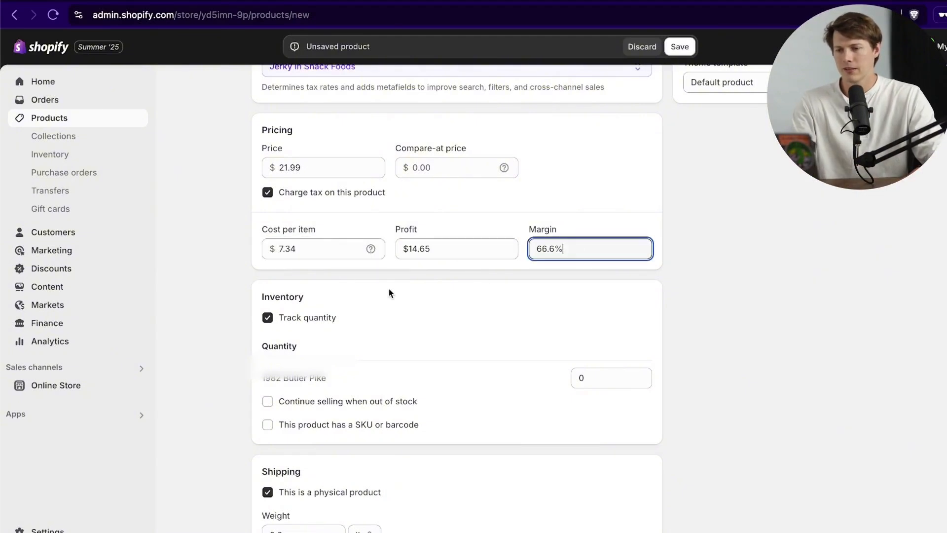
left_click(412, 285)
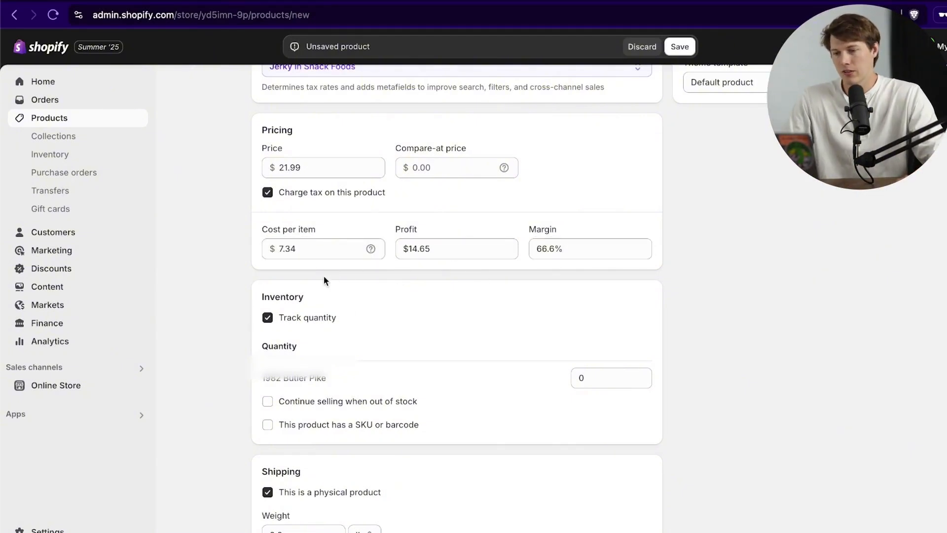
Step: Set the jerky product's stock quantity to 450
scroll(441, 284, "down", 1)
scroll(445, 289, "down", 4)
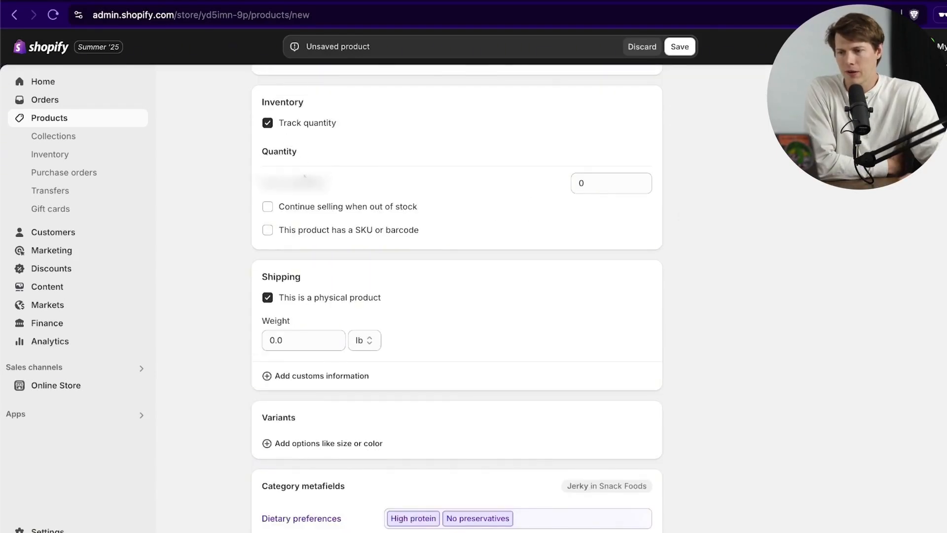
left_click_drag(585, 183, 566, 188)
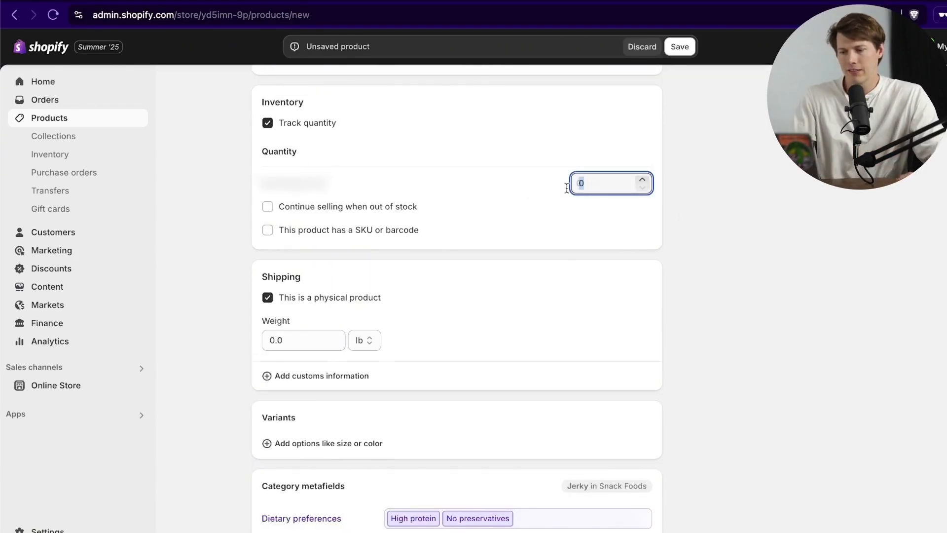
type("450")
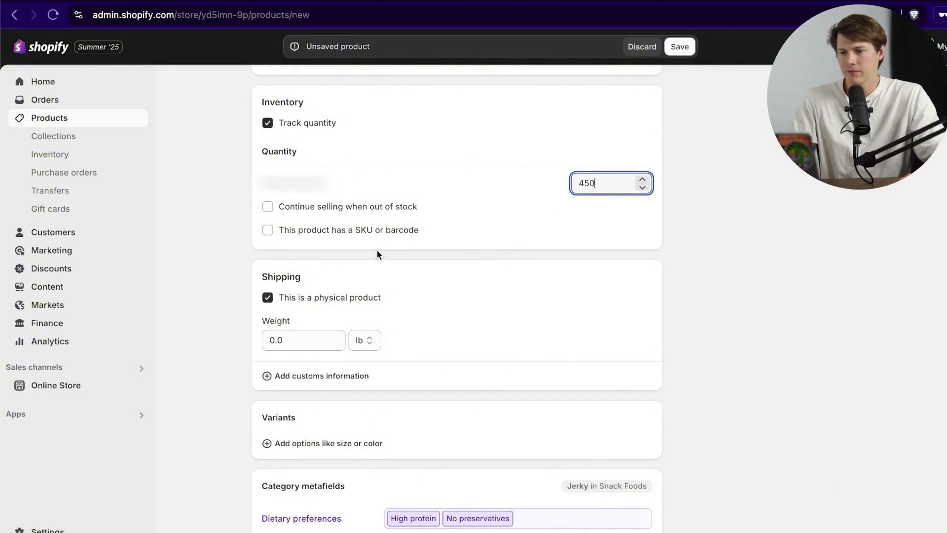
Step: Enable SKU and barcode details and give the product SKU 10001
left_click(295, 230)
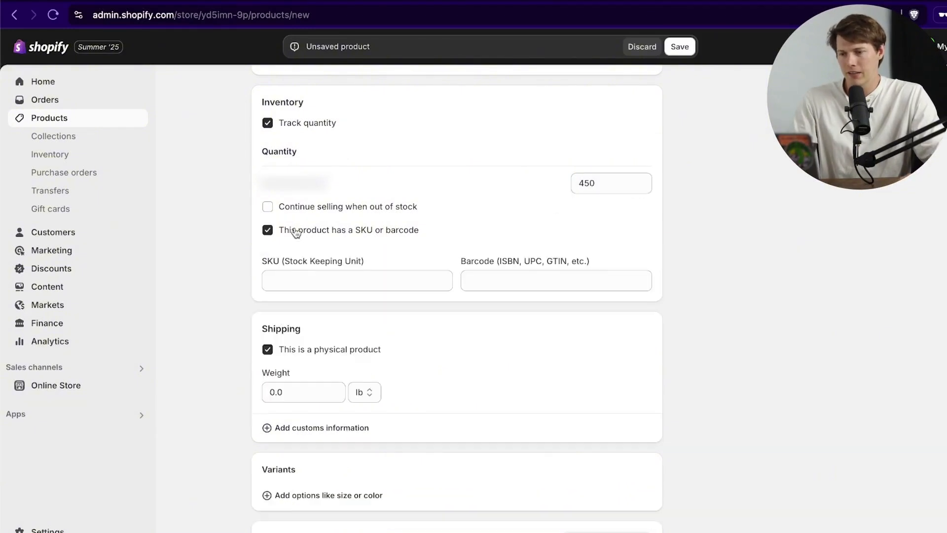
left_click(335, 278)
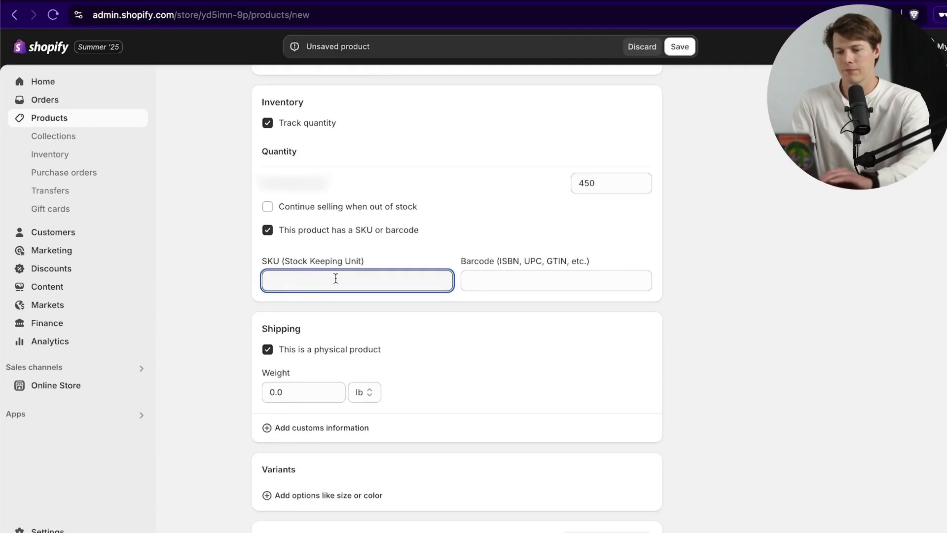
type("1001")
key("BackSpace")
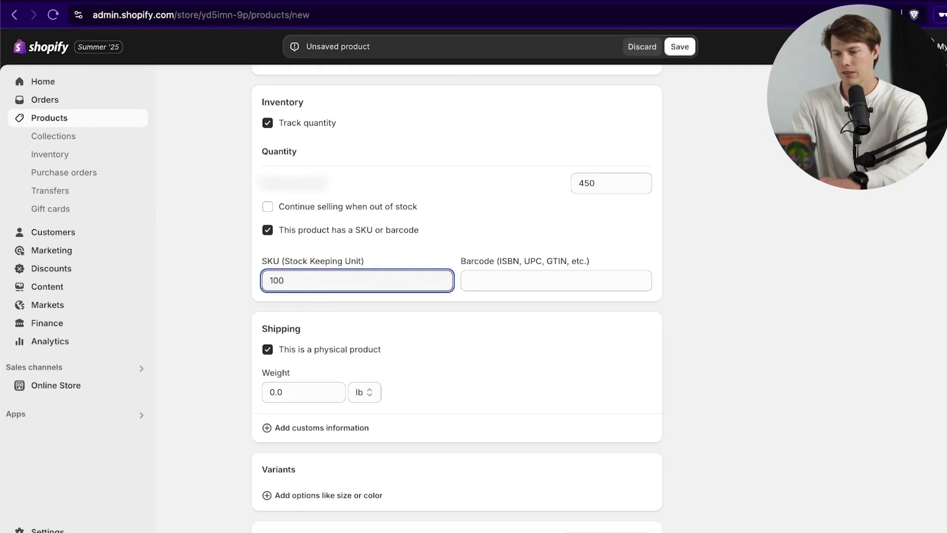
type("01")
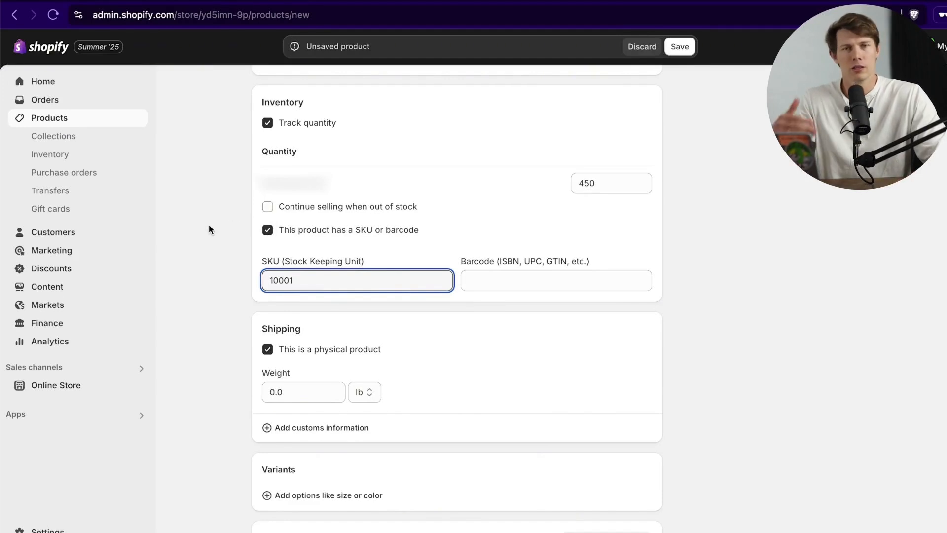
Step: Enter a 1 lb shipping weight and expand the customs information fields
scroll(278, 378, "down", 5)
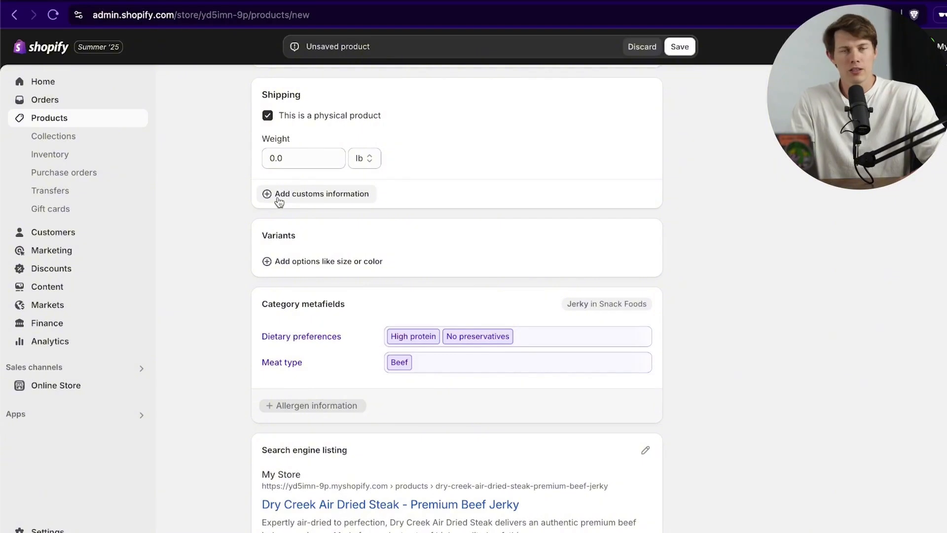
left_click(300, 157)
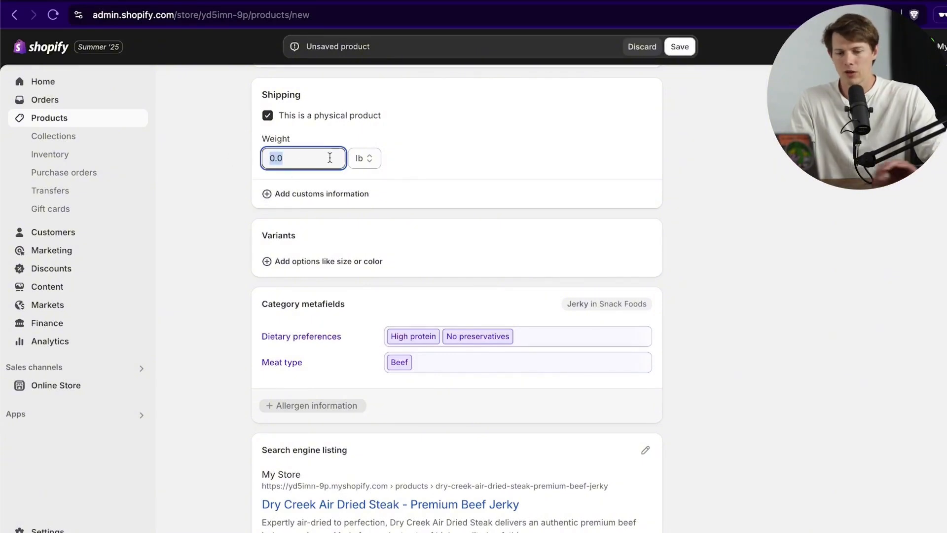
type("1")
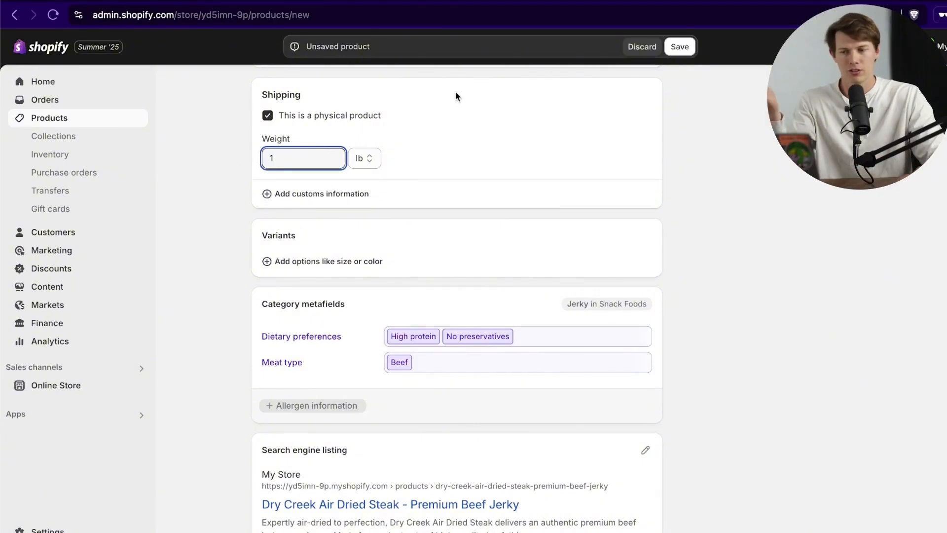
left_click(585, 151)
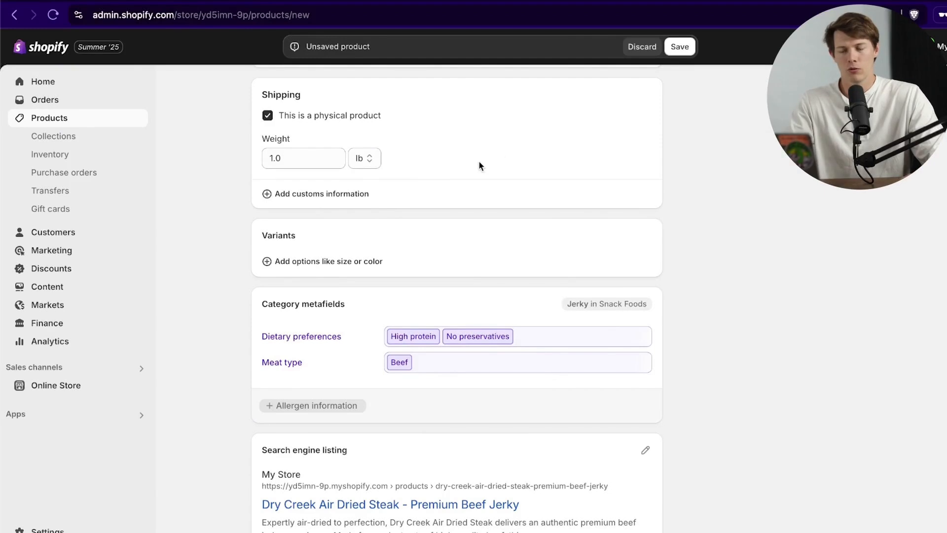
left_click(373, 192)
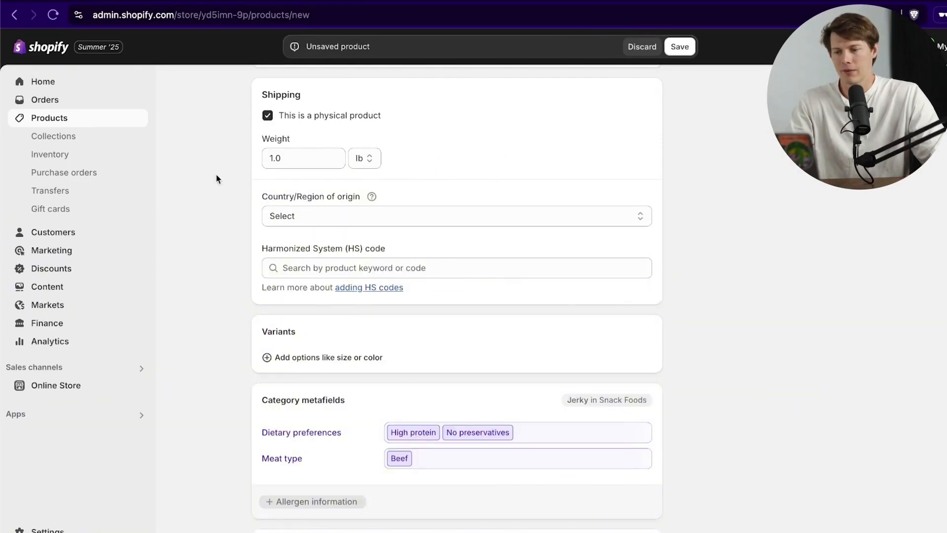
scroll(239, 292, "down", 3)
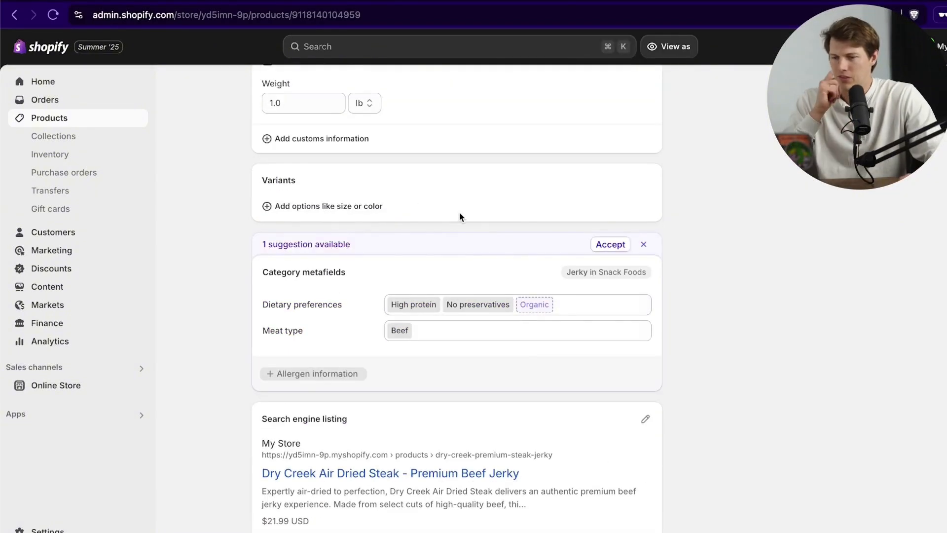
scroll(460, 211, "up", 1)
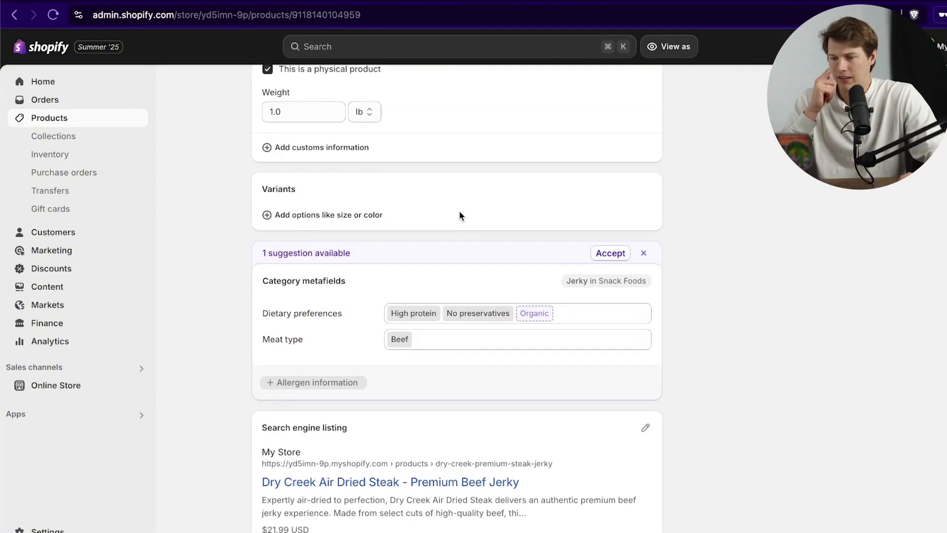
Step: Create a new Flavor variant option for the product
left_click(301, 218)
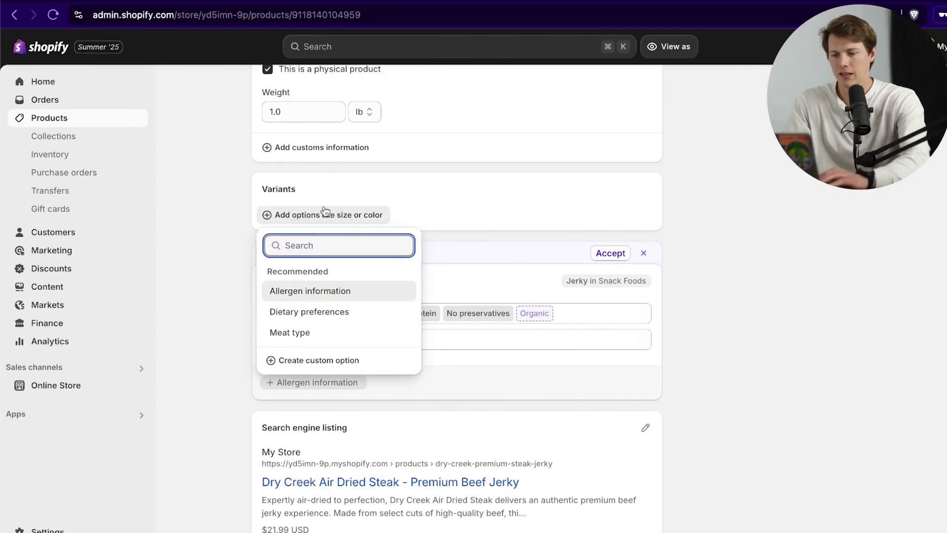
type("F")
key("BackSpace")
type("Fla")
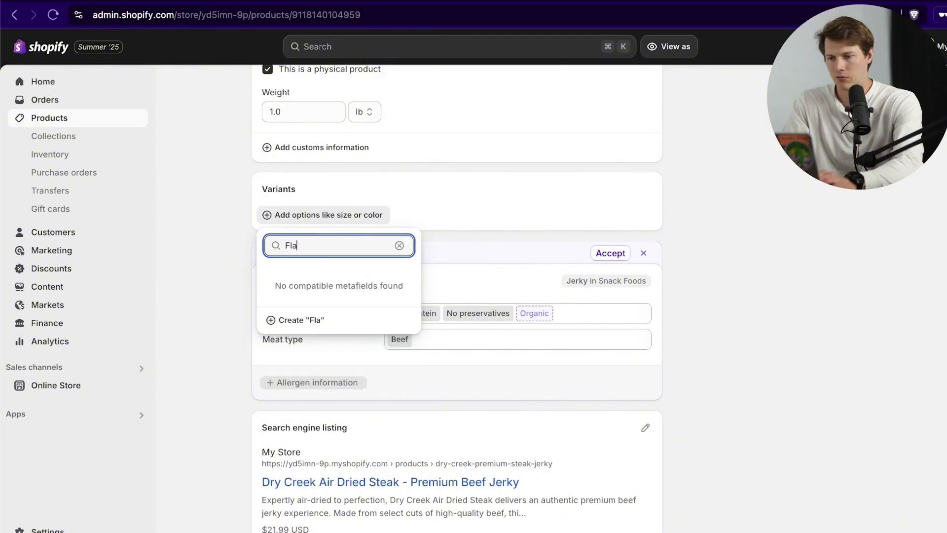
type("vor")
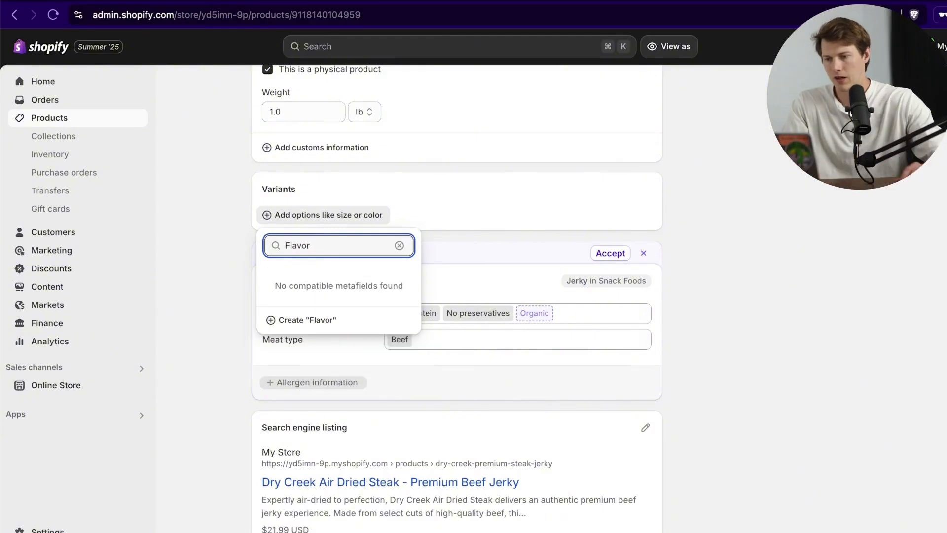
left_click(285, 321)
Step: Add Flavor values Original, Teriyaki, Honey Garlic Herb and Peppercorn, and finish the option
left_click(356, 288)
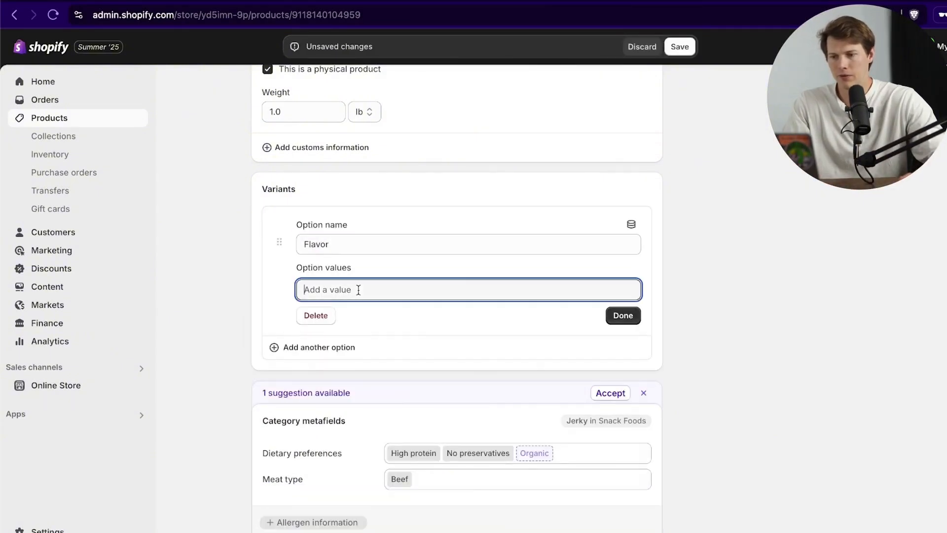
type("Original")
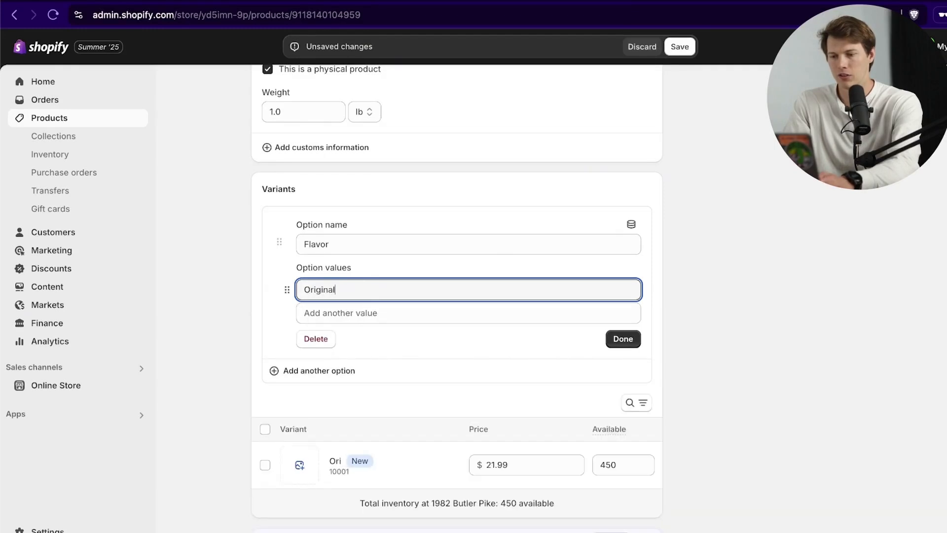
key("Return")
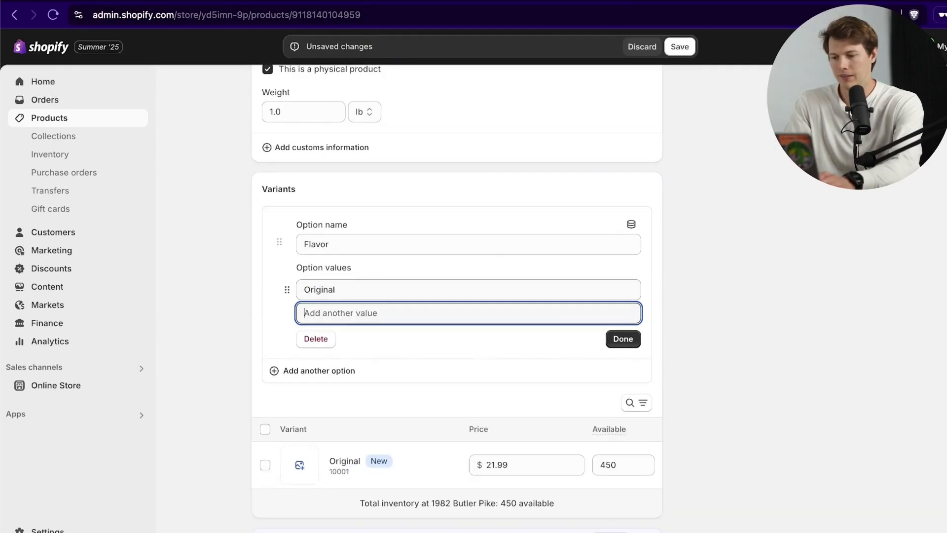
type("Teriyaki")
key("Return")
type("Honey Garlic Herb")
key("Return")
type("Peppercorn")
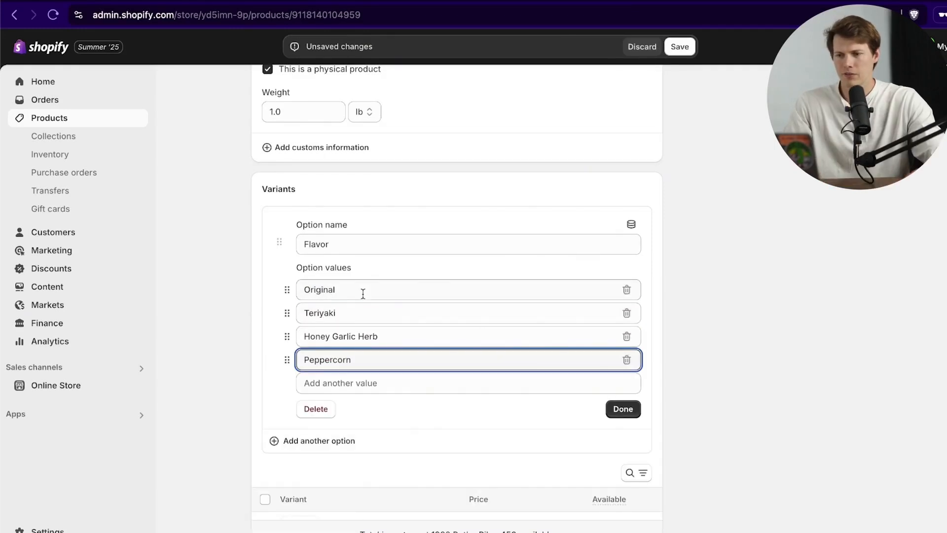
left_click(624, 409)
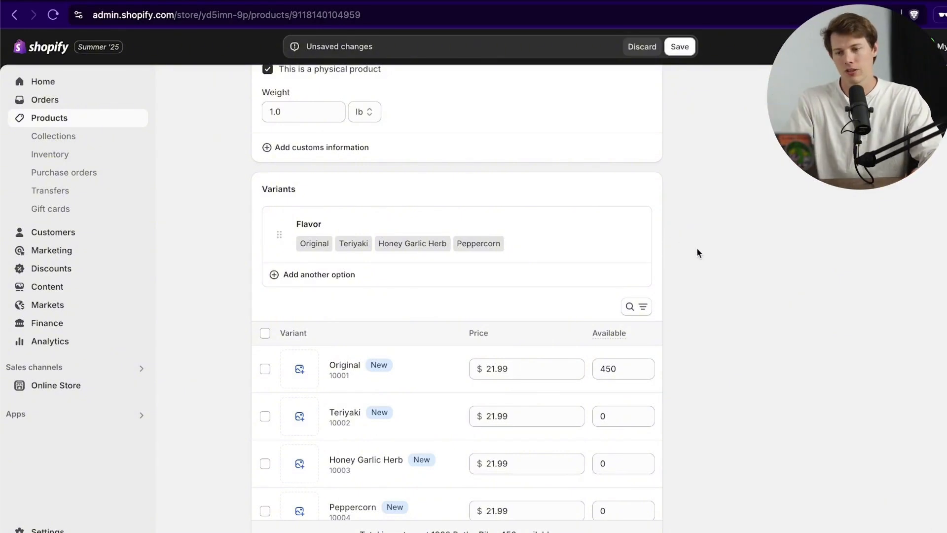
Step: Enter 450 available units for the Teriyaki, Honey Garlic Herb and Peppercorn variants
scroll(715, 256, "down", 1)
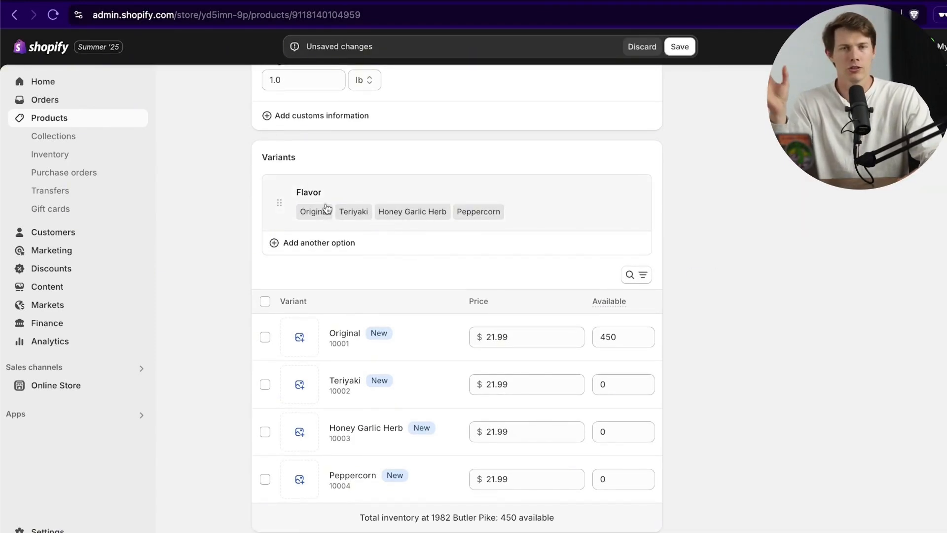
scroll(742, 314, "down", 3)
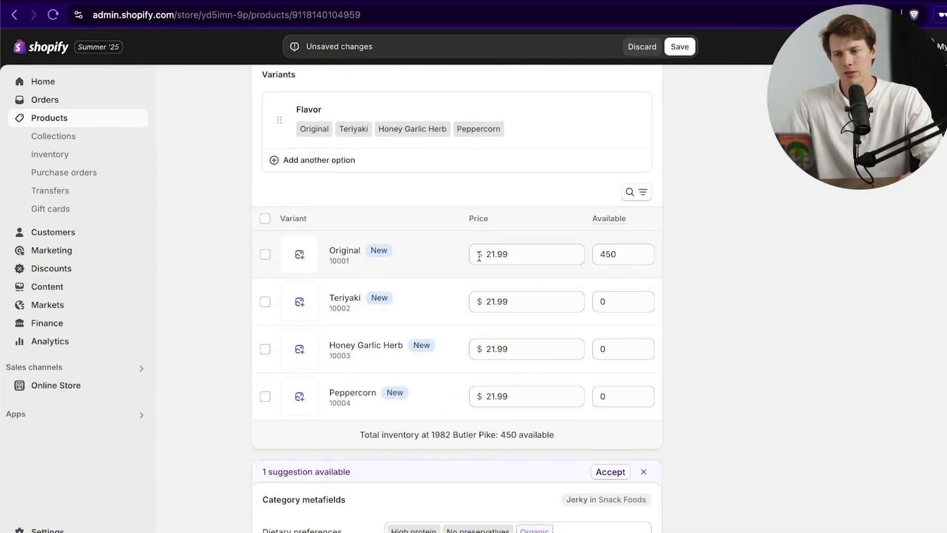
left_click(615, 308)
type("450")
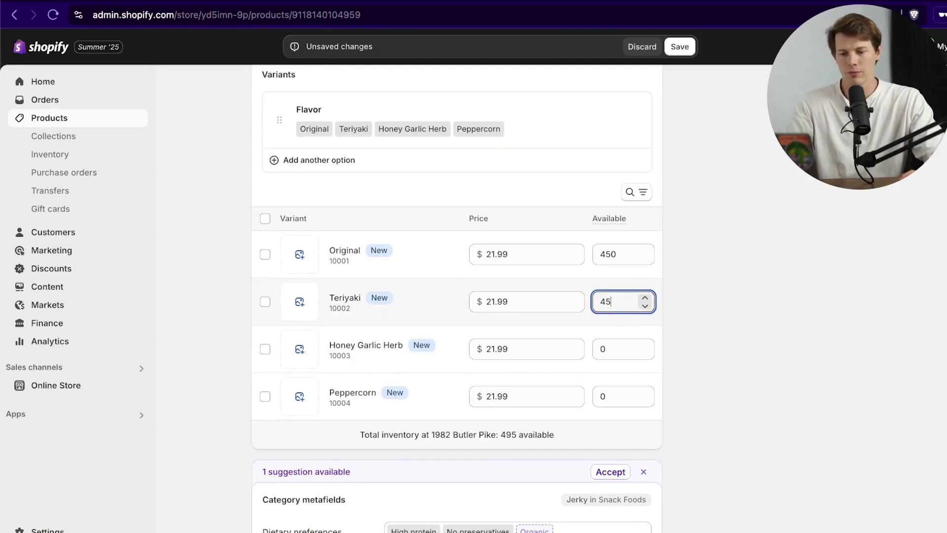
left_click(616, 355)
type("450")
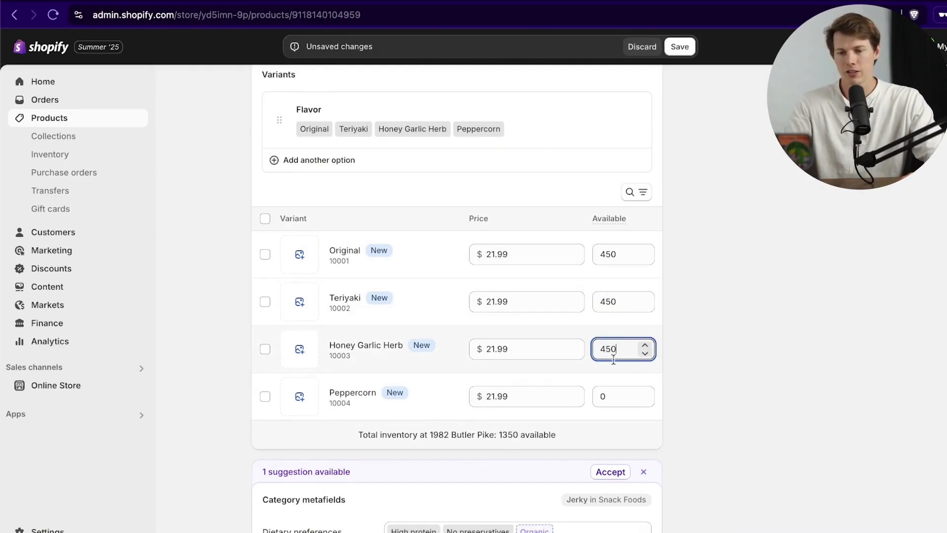
left_click(614, 394)
type("450")
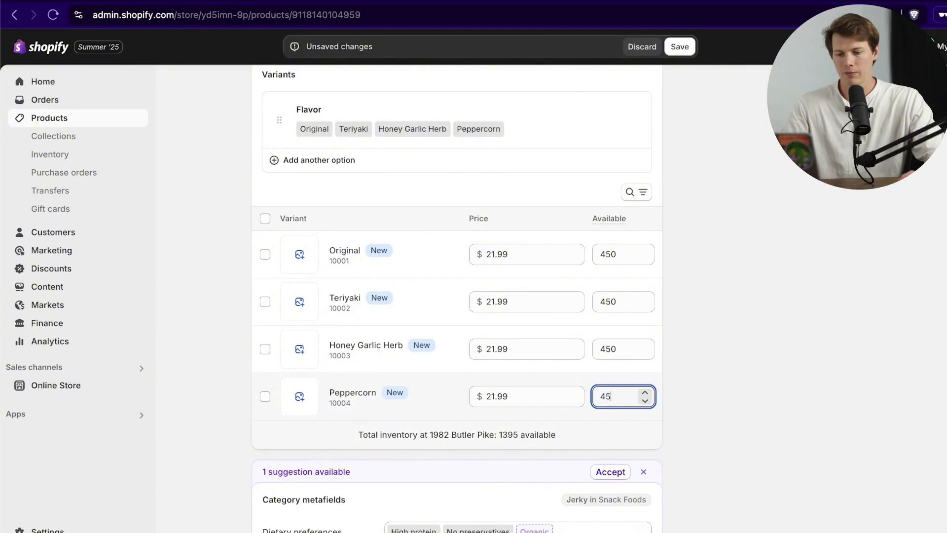
Step: Assign the Jerky-1 package image to the Original variant and review its details
left_click(301, 255)
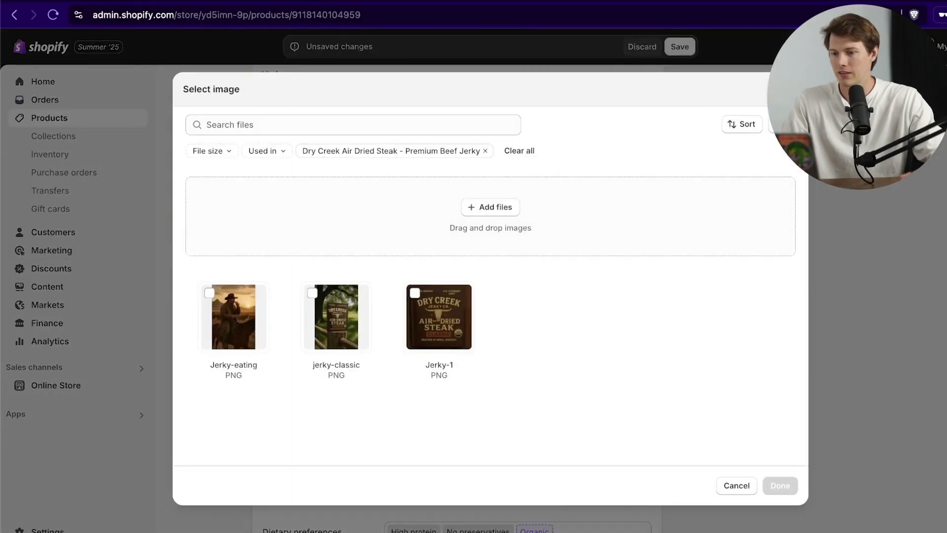
left_click(463, 319)
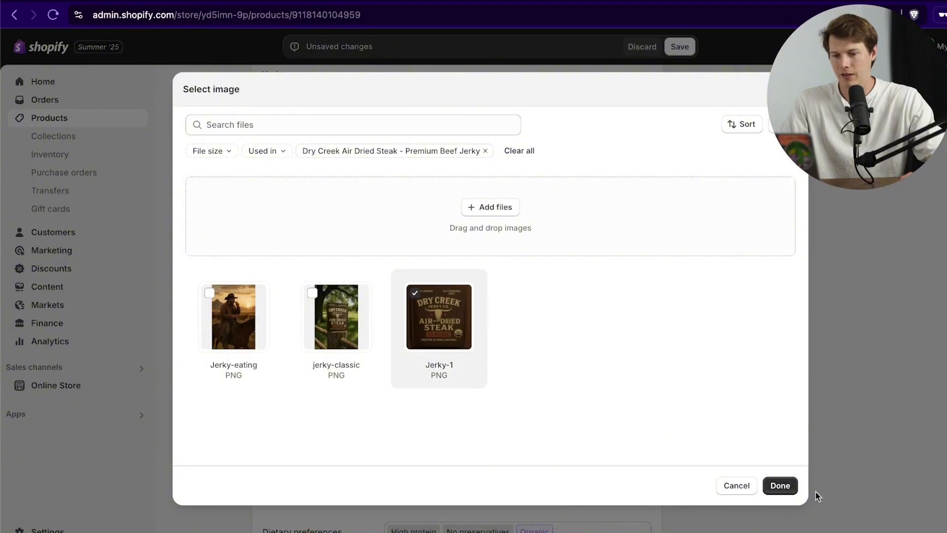
left_click(780, 485)
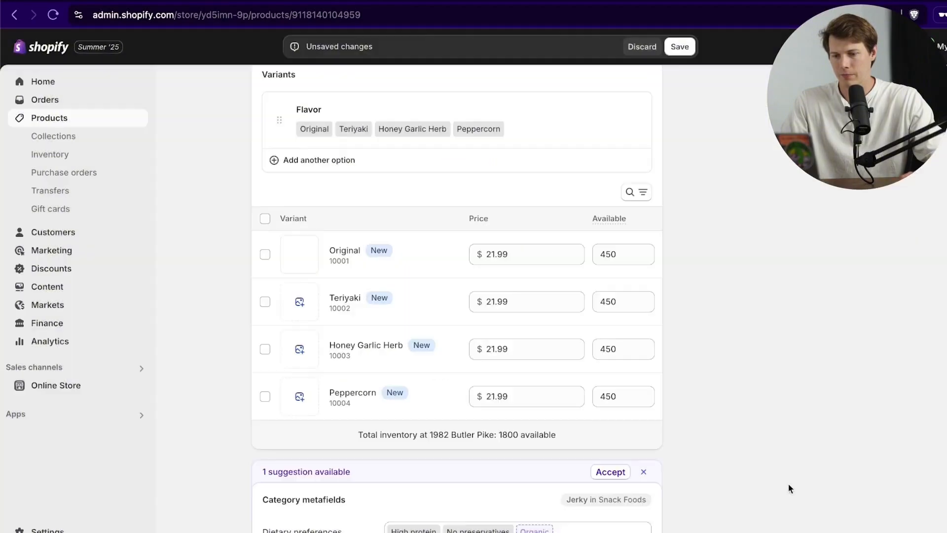
left_click(354, 254)
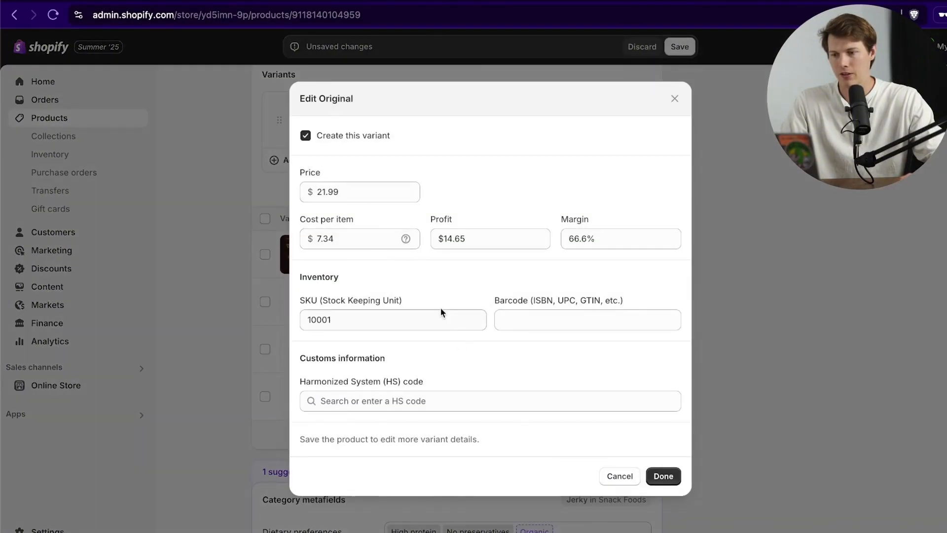
left_click(675, 99)
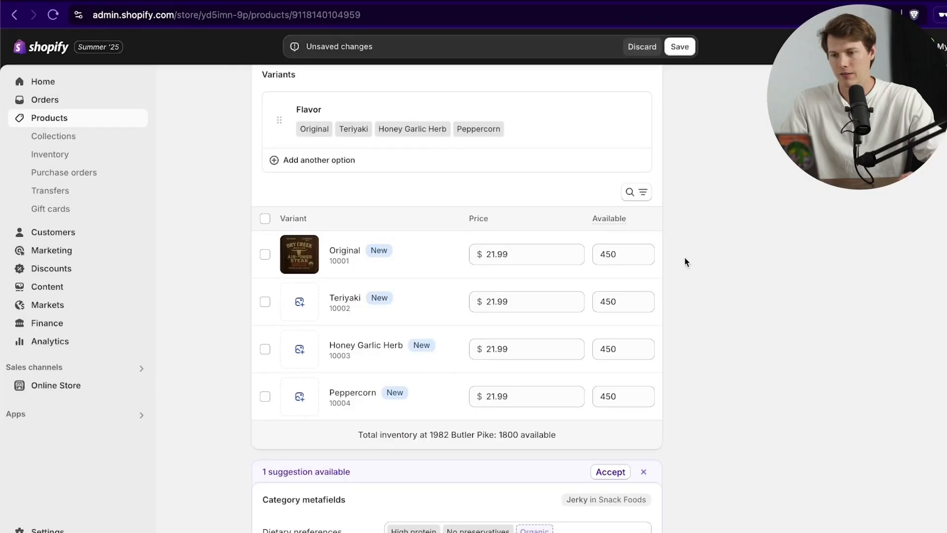
scroll(684, 261, "up", 5)
Step: Change the Flavor value Original to Classic and begin picking a Teriyaki variant image
left_click(318, 359)
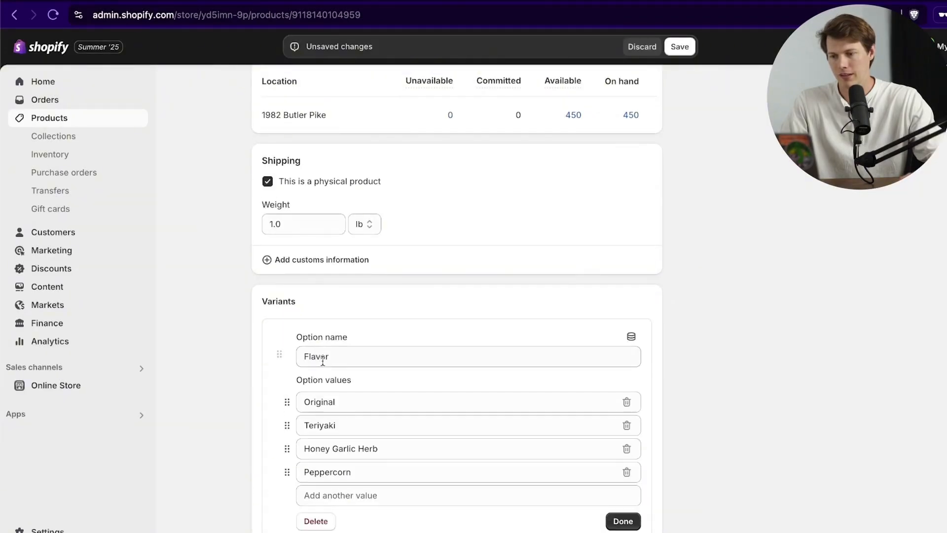
left_click_drag(346, 400, 254, 398)
type("Cl")
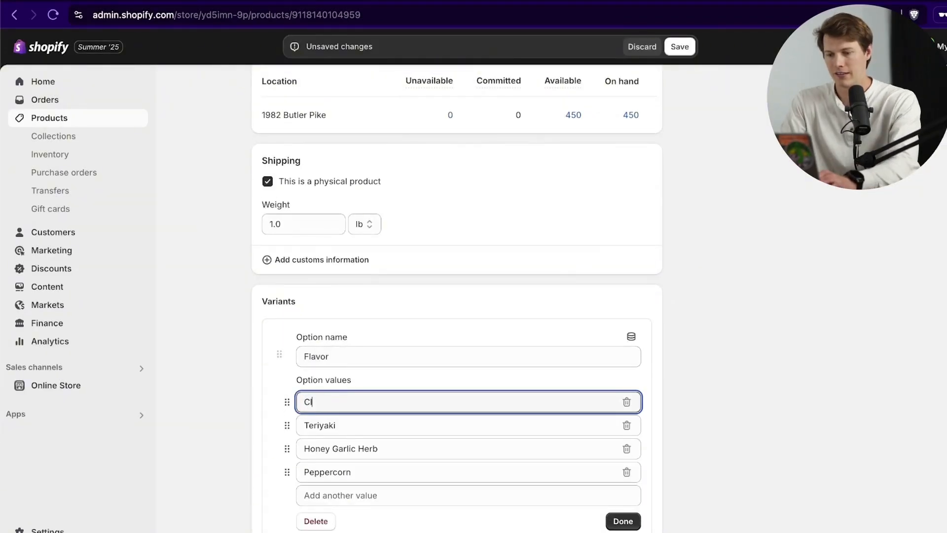
type("assic")
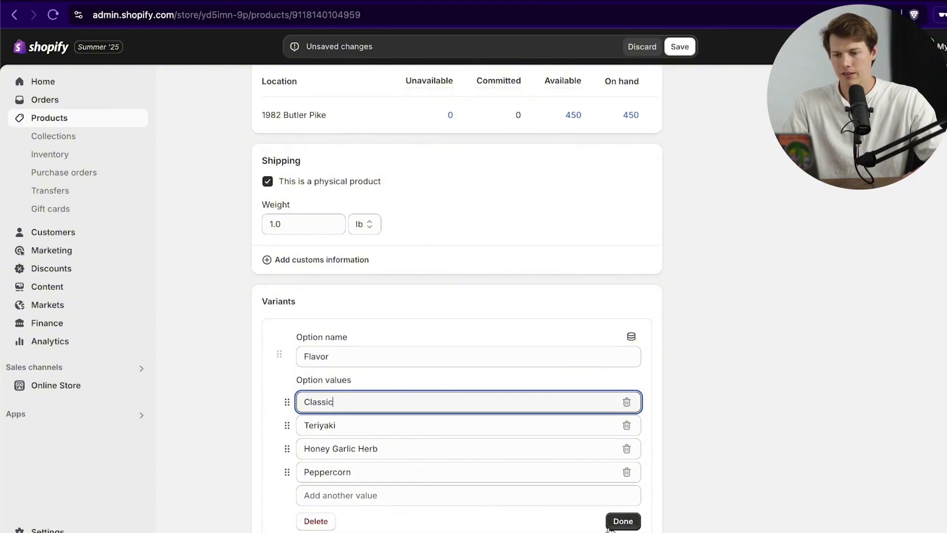
left_click(609, 526)
scroll(733, 347, "down", 5)
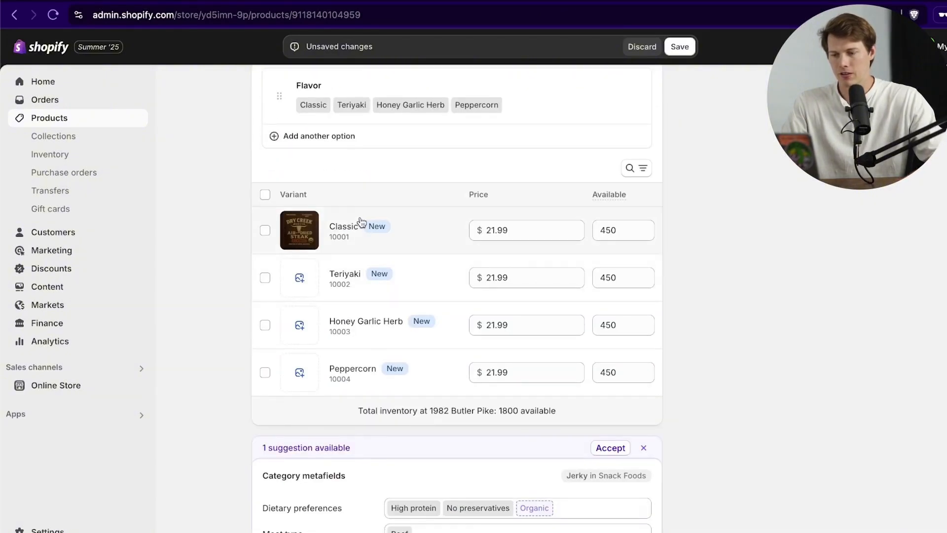
left_click(300, 276)
Step: Assign a jerky image to Teriyaki and start uploading a new file for Honey Garlic Herb
left_click(301, 274)
left_click(768, 486)
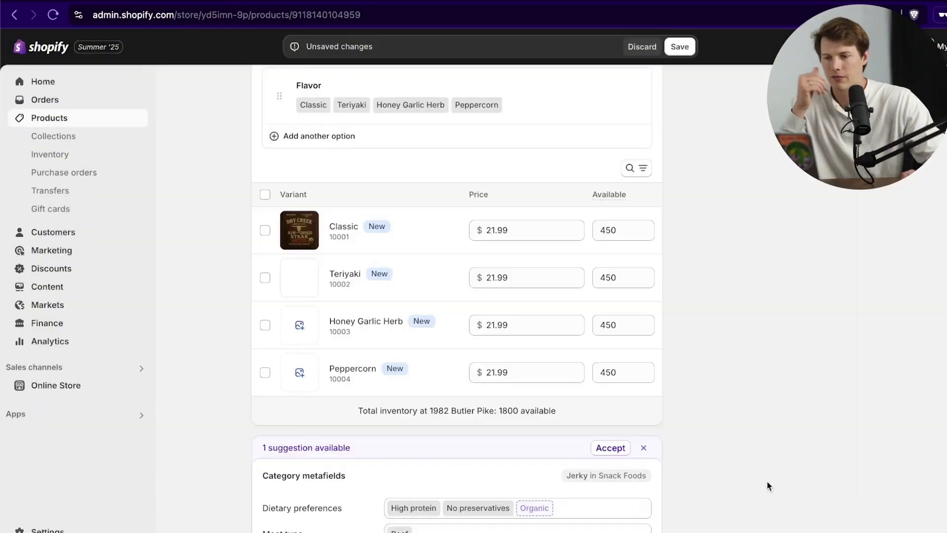
left_click(300, 325)
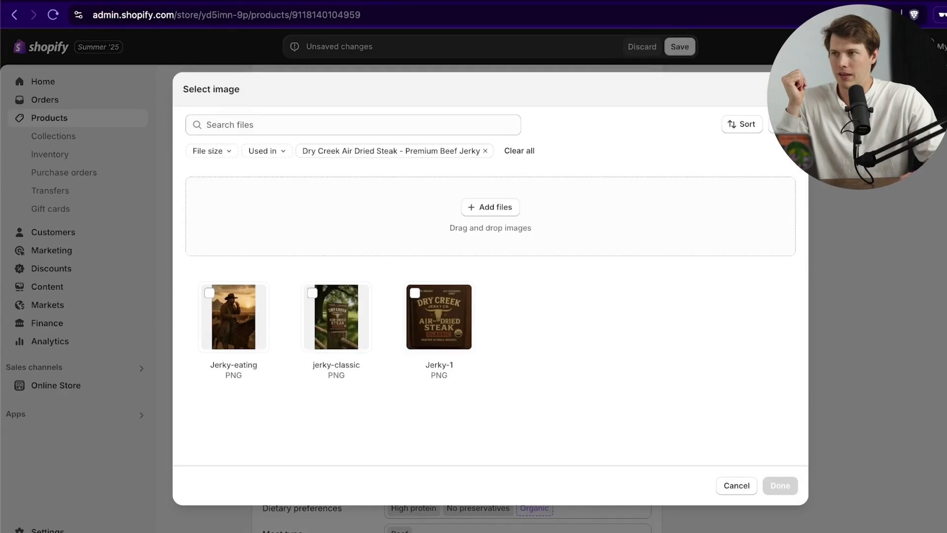
left_click(480, 206)
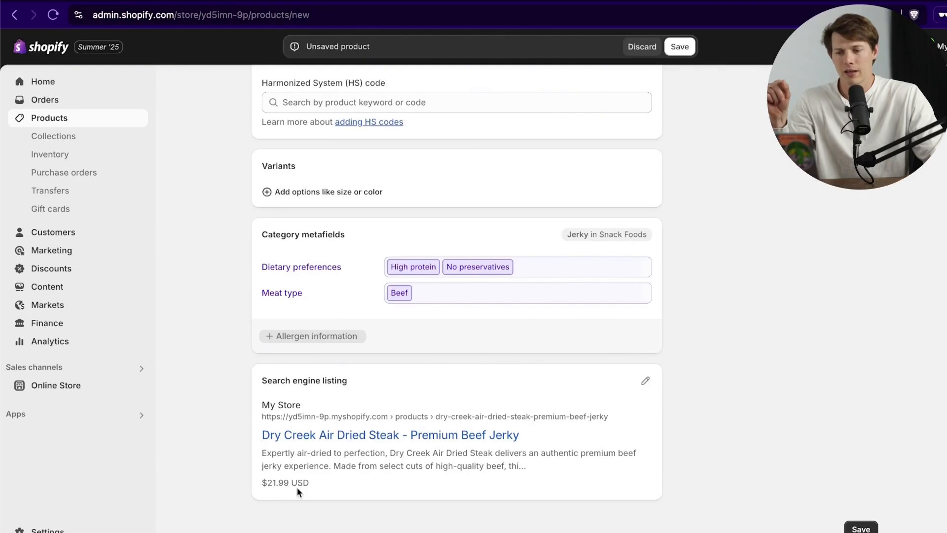
Step: Change the product's URL handle to dry-creek-premium-steak-jerky
left_click(642, 383)
scroll(691, 395, "down", 5)
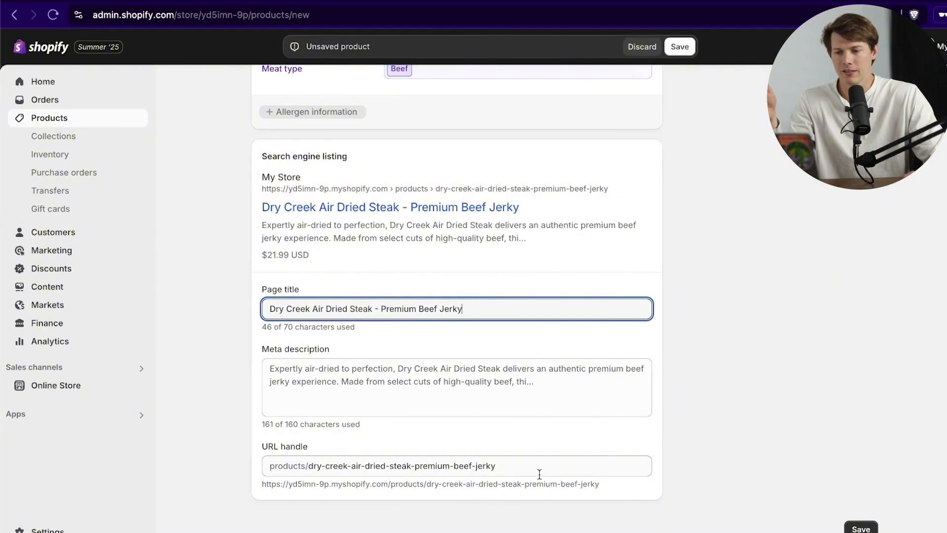
left_click_drag(539, 472, 412, 465)
left_click(351, 465)
type("premium-steak")
key("Delete")
key("Delete")
key("Delete")
key("Delete")
key("Delete")
key("Delete")
key("Delete")
key("Delete")
key("Delete")
key("Delete")
key("Delete")
key("Delete")
key("Delete")
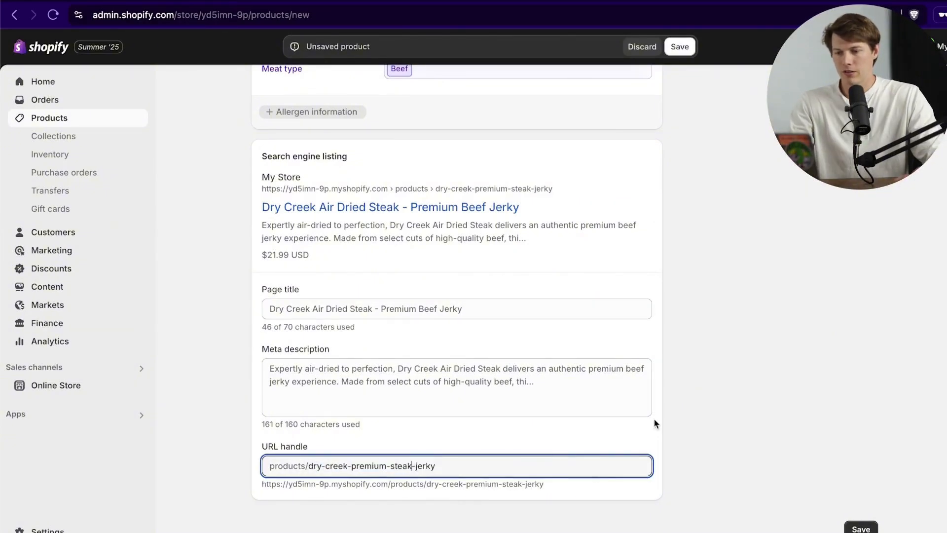
left_click(656, 424)
Step: Review the product page and save the Premium Beef Jerky product
scroll(813, 425, "up", 15)
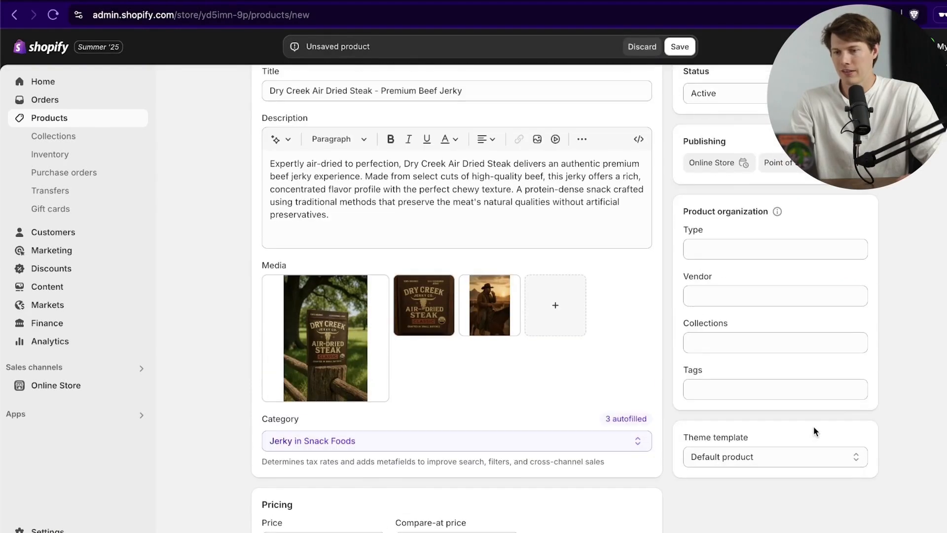
scroll(813, 426, "up", 2)
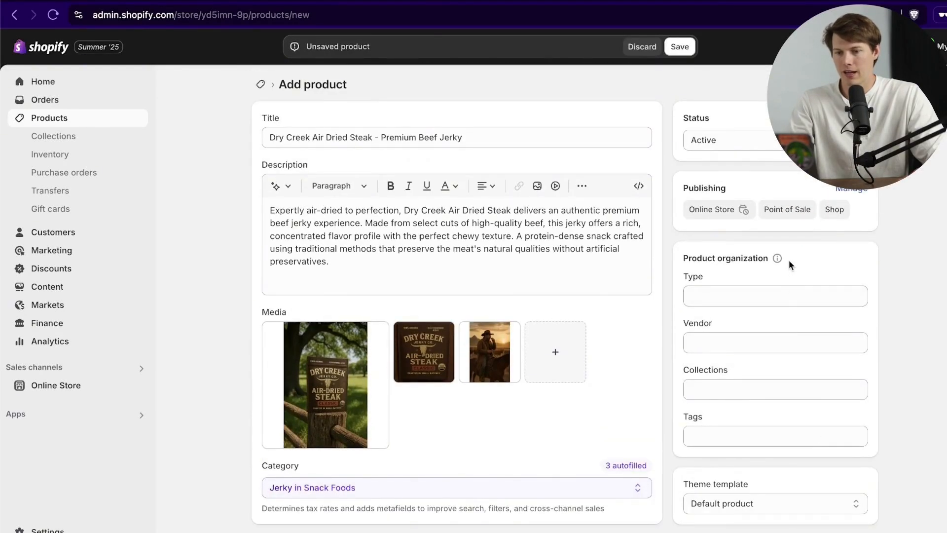
scroll(804, 360, "down", 3)
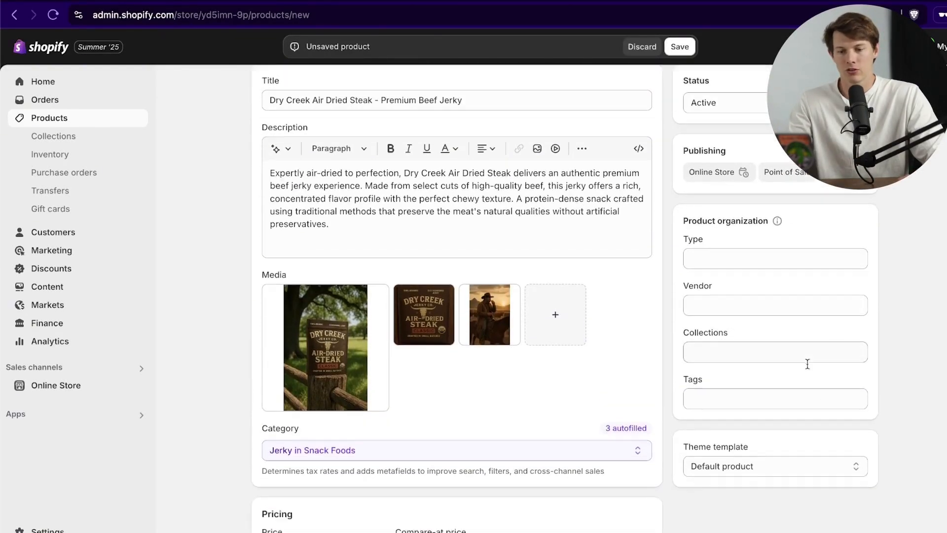
scroll(776, 448, "down", 15)
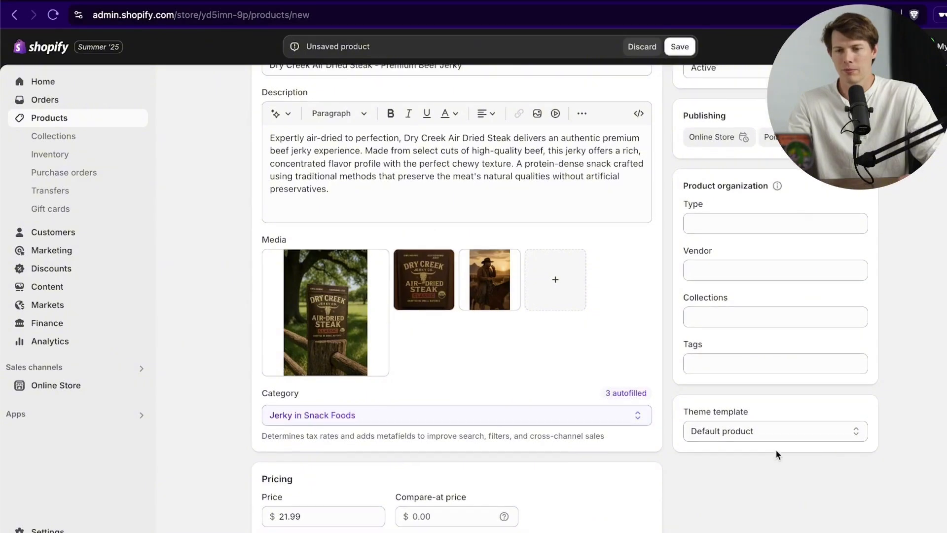
left_click(860, 528)
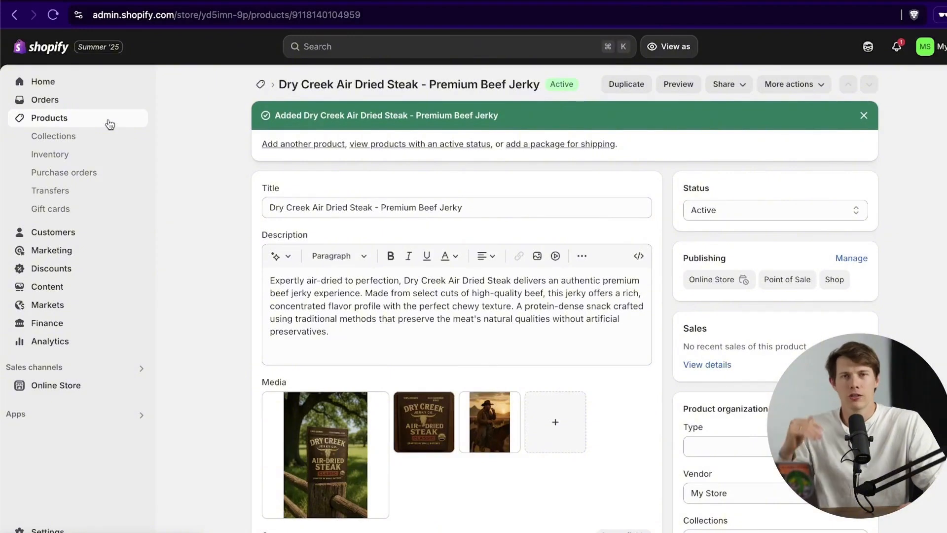
Step: From the product list, check the jerky's 3 sales channels and start a blank new product
left_click(109, 123)
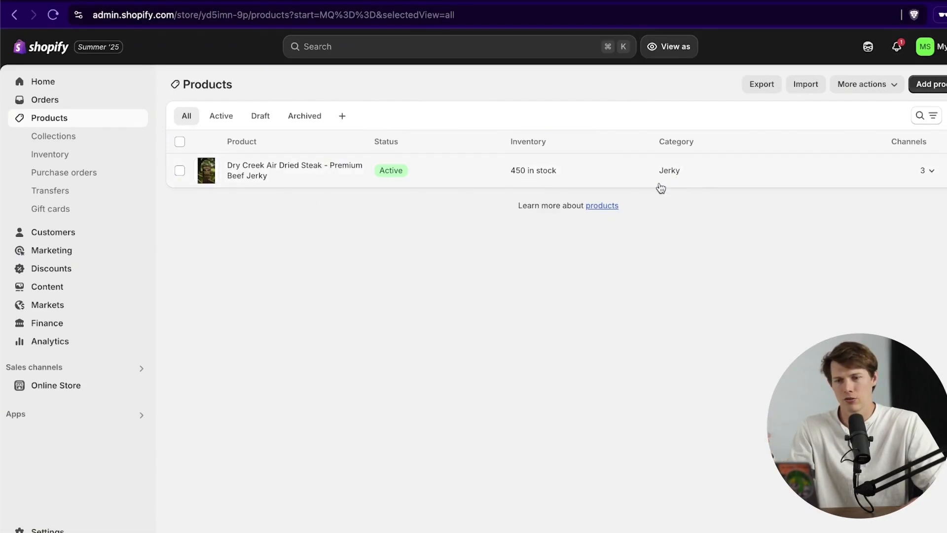
left_click(928, 176)
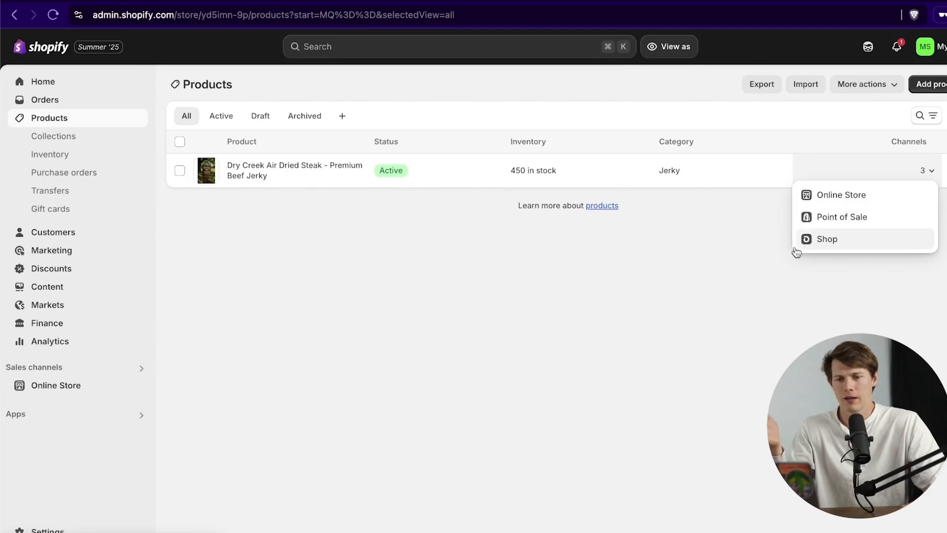
left_click(627, 249)
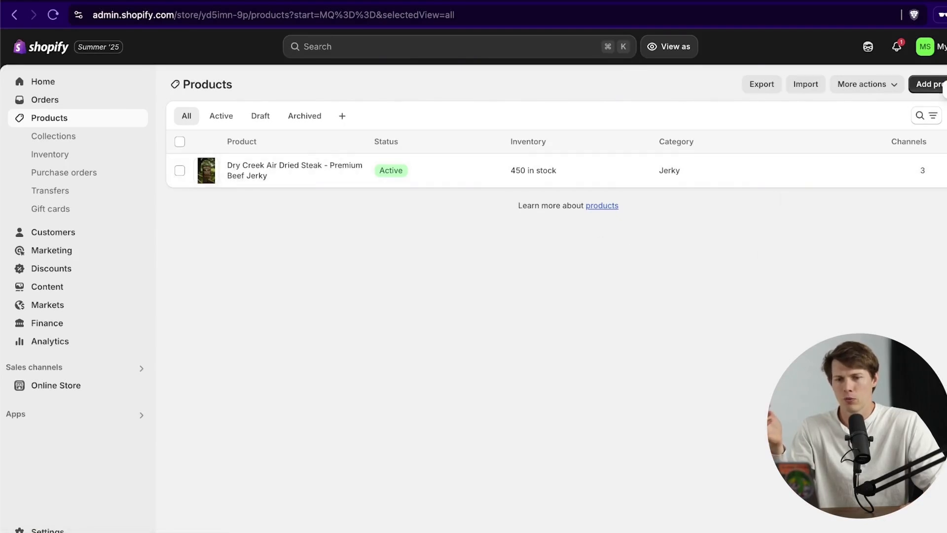
left_click(931, 85)
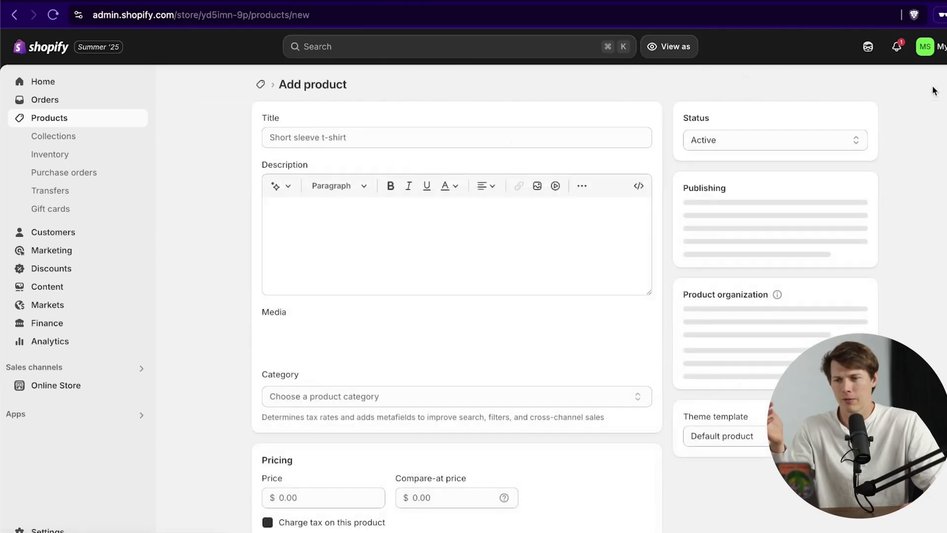
Step: Enter the 'Dry Creek Air Dried Steak Jerky - Variety Pack' title and generate a description from it
left_click(435, 133)
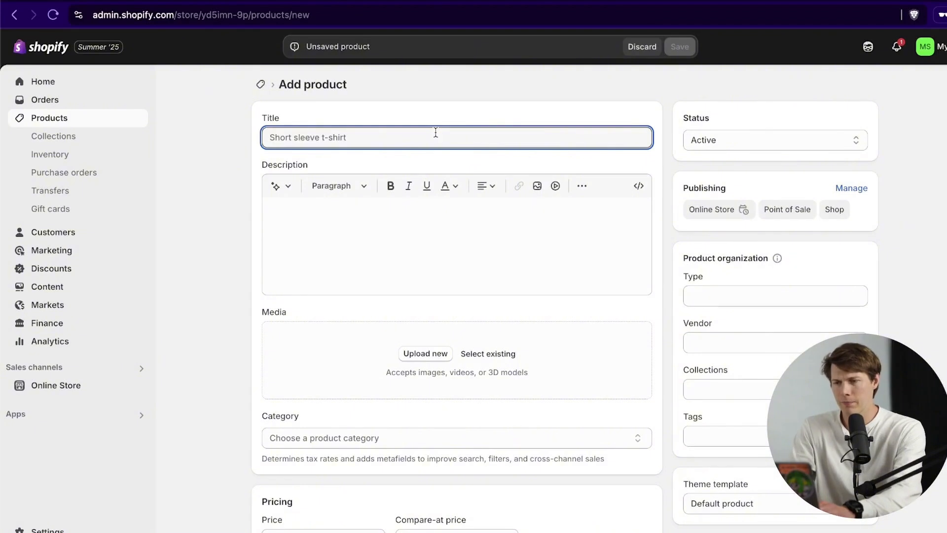
type("Beef")
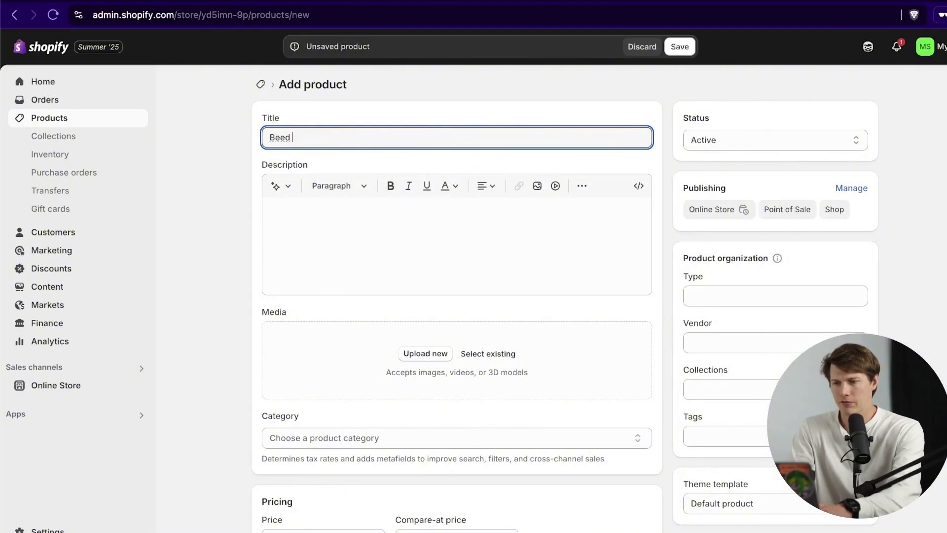
key("ctrl+a")
type("Dry Creek Air Dried Steak Jerky - Variety Pack")
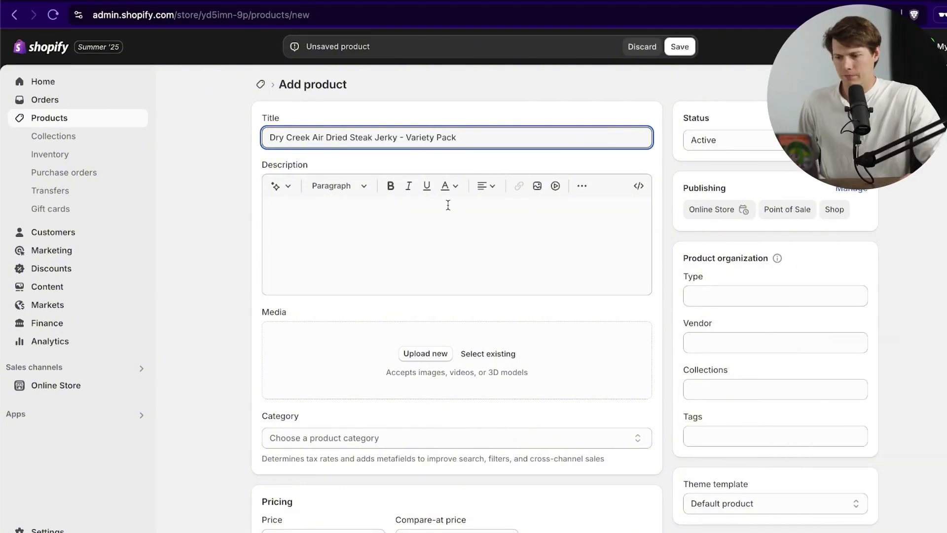
key("ctrl+a")
key("ctrl+c")
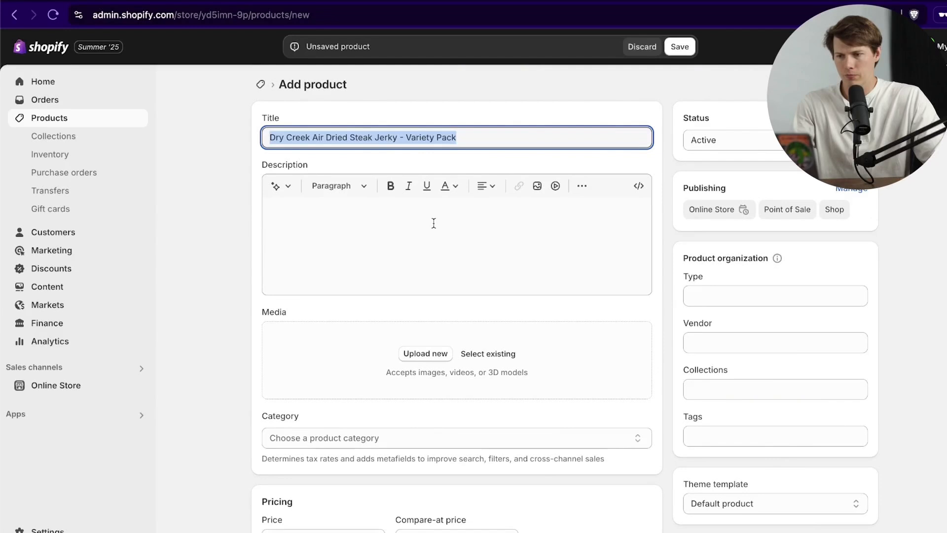
left_click(276, 186)
key("ctrl+v")
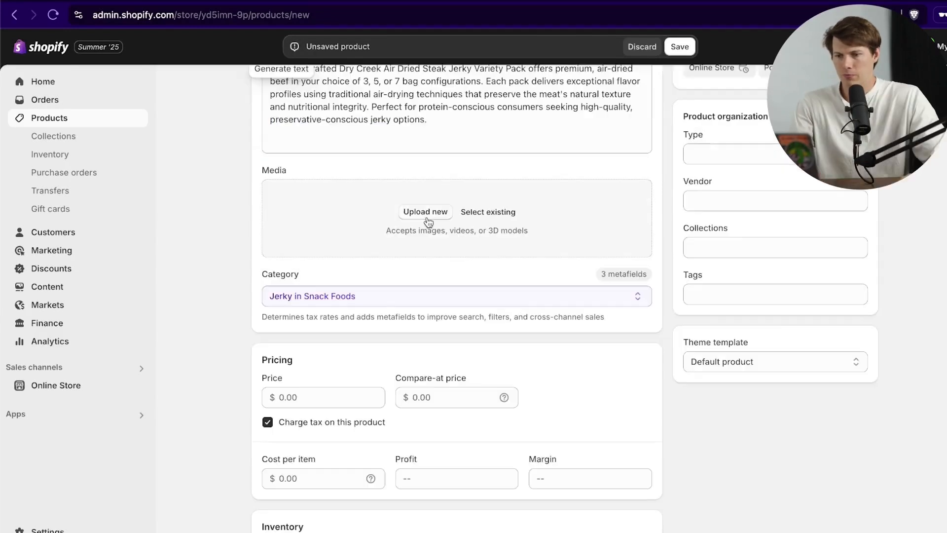
Step: Upload the Sharing and Jerky-1 to Jerky-3 images to the Variety Pack product
left_click(425, 212)
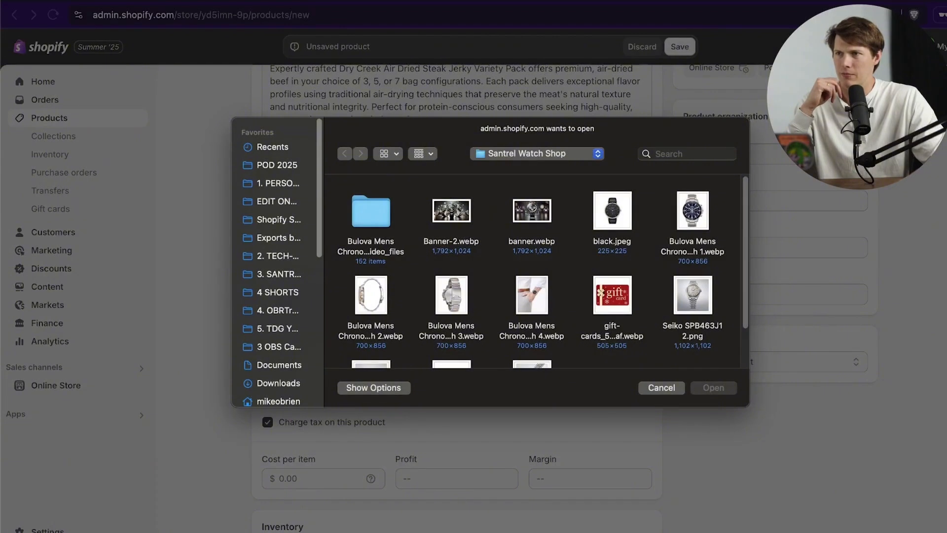
left_click_drag(154, 531, 481, 272)
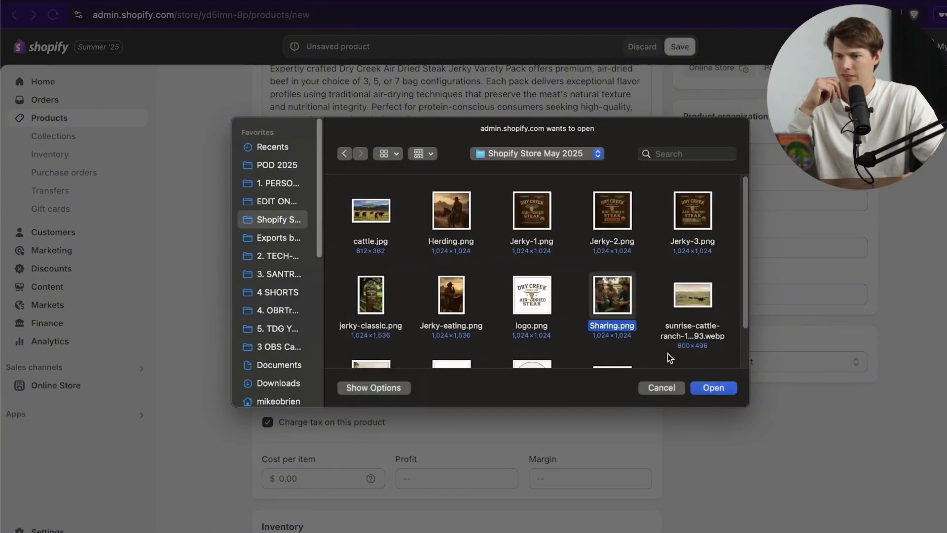
key("Down")
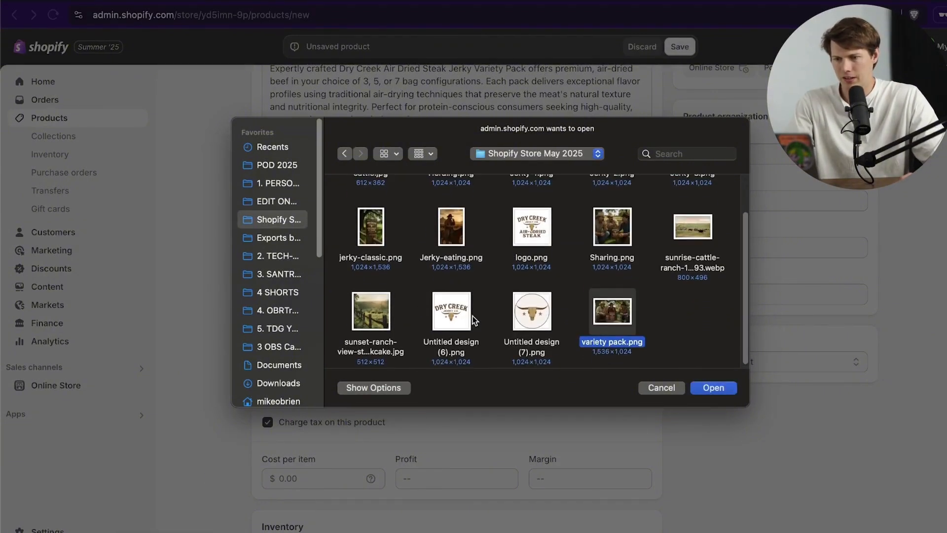
scroll(481, 318, "up", 3)
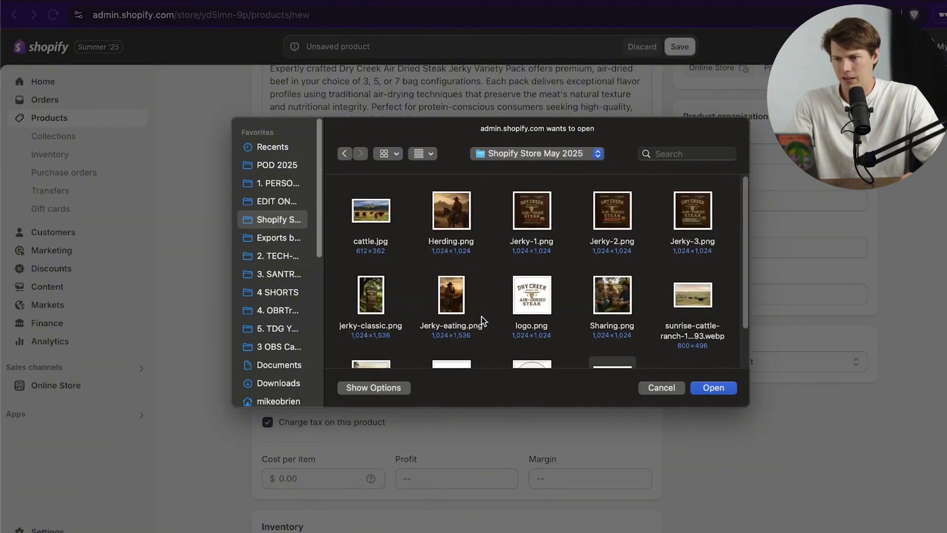
left_click(521, 226)
left_click(693, 212, "shift")
left_click(713, 387)
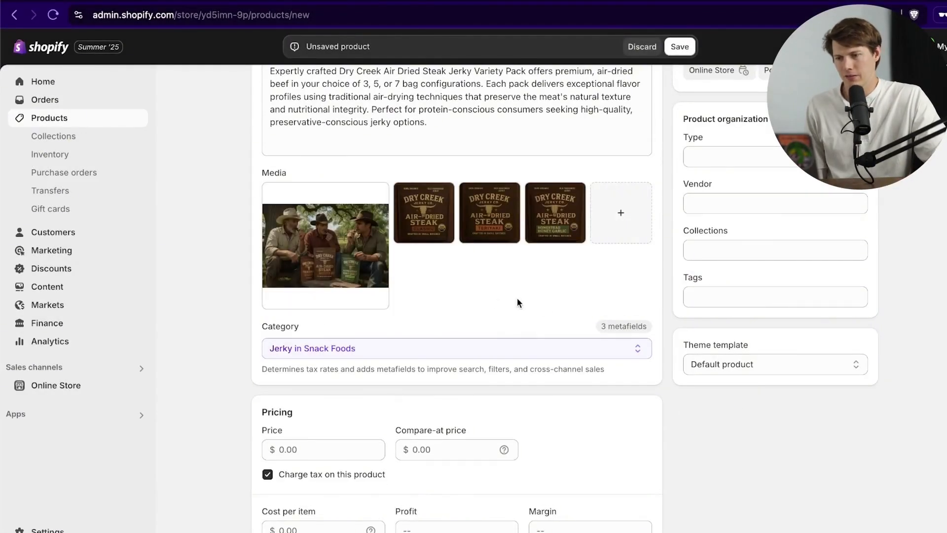
Step: Price the Variety Pack at $61.99 with a $21.30 cost per item
scroll(469, 340, "down", 4)
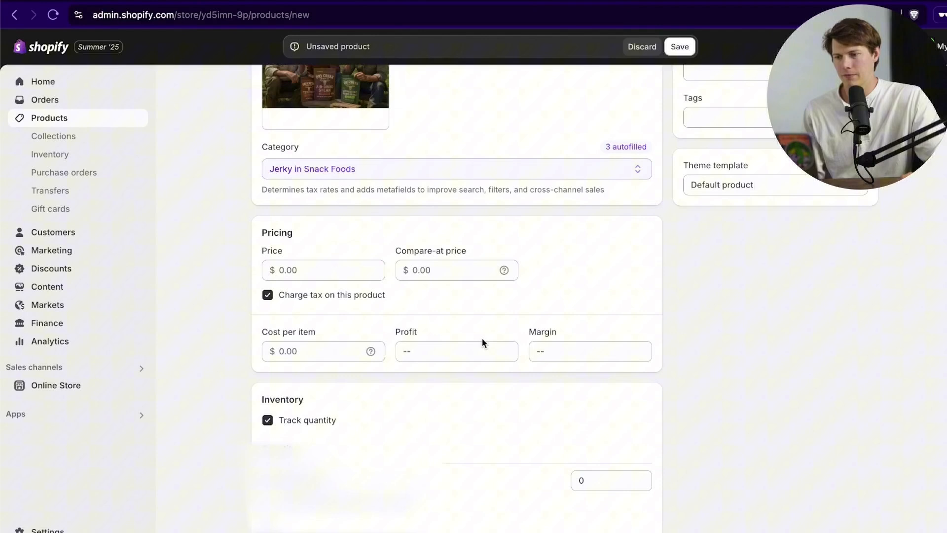
left_click(331, 270)
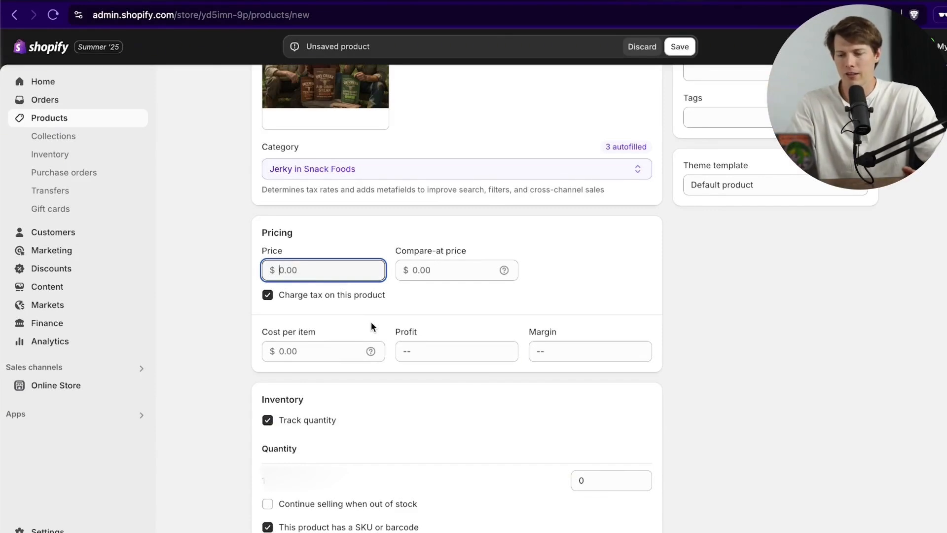
type("6")
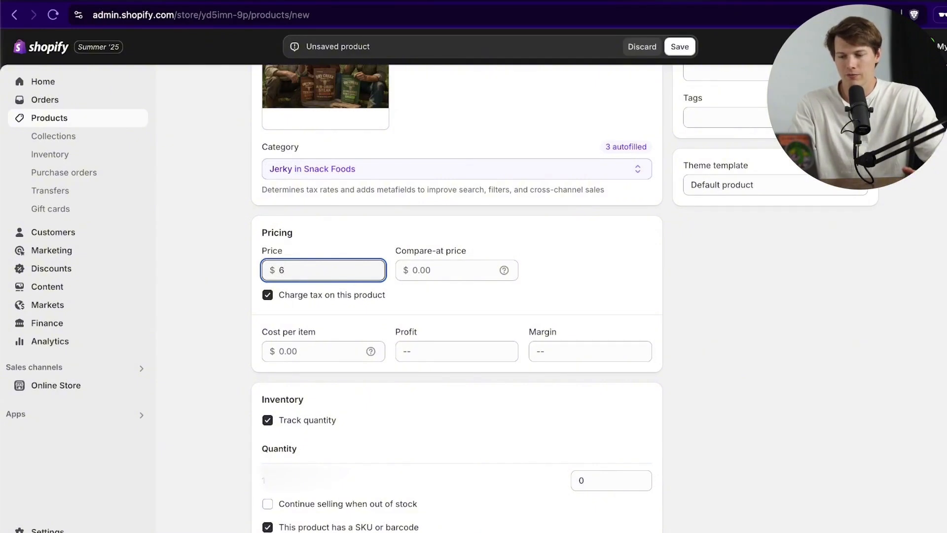
type("1.99")
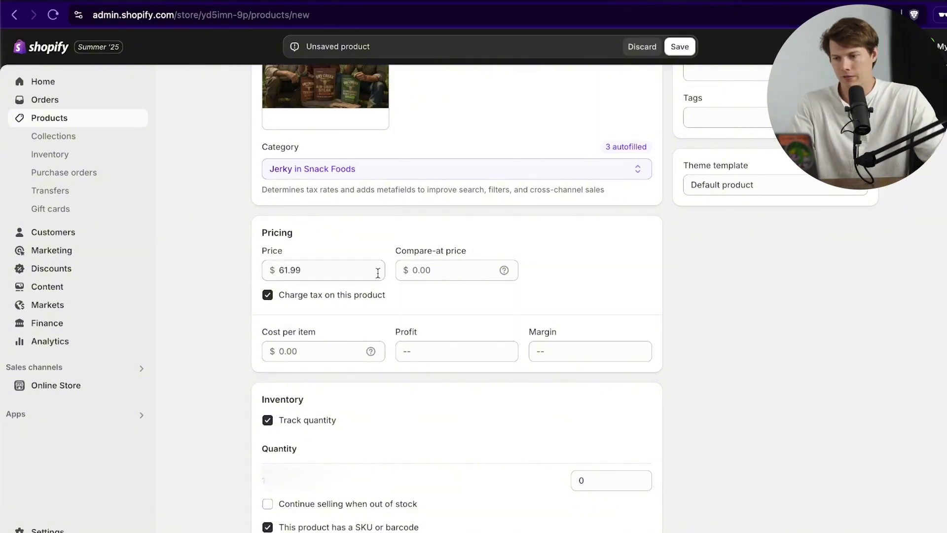
left_click(297, 352)
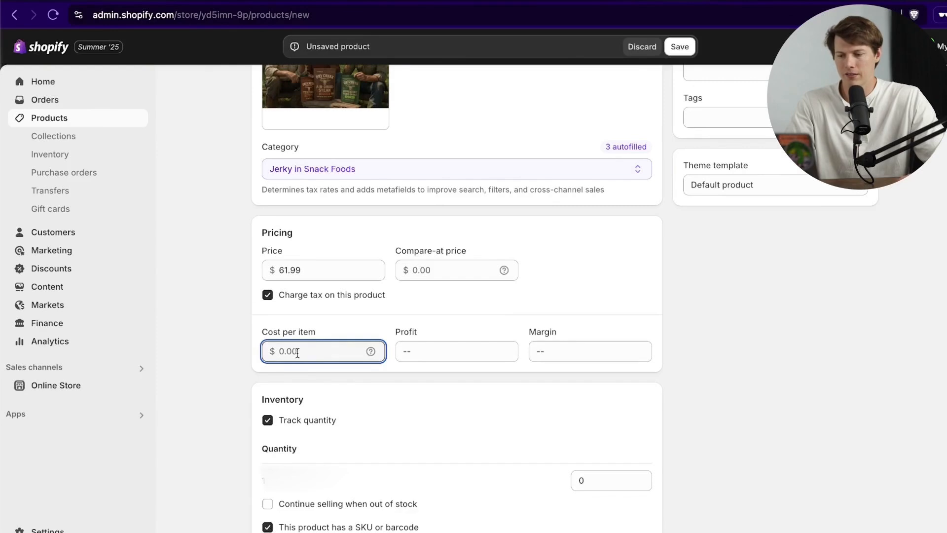
type("21.3")
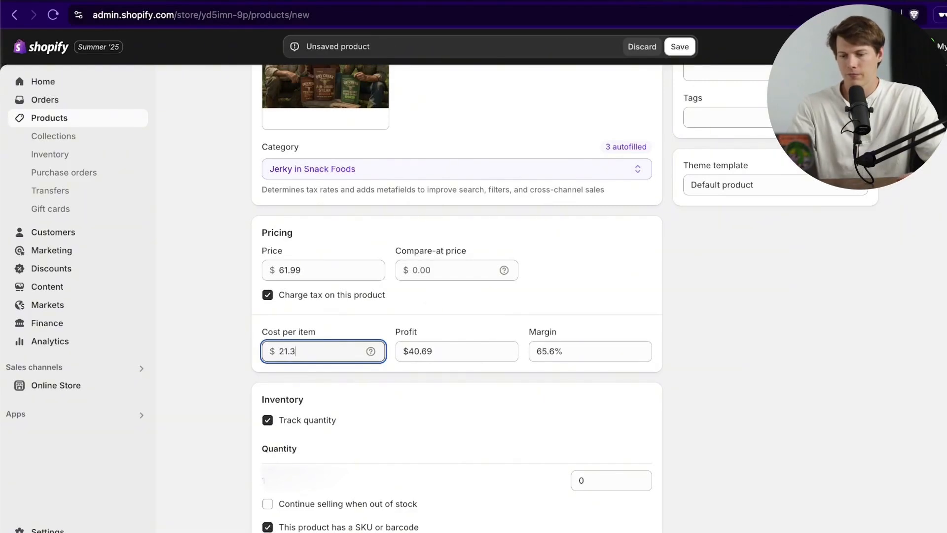
left_click(408, 387)
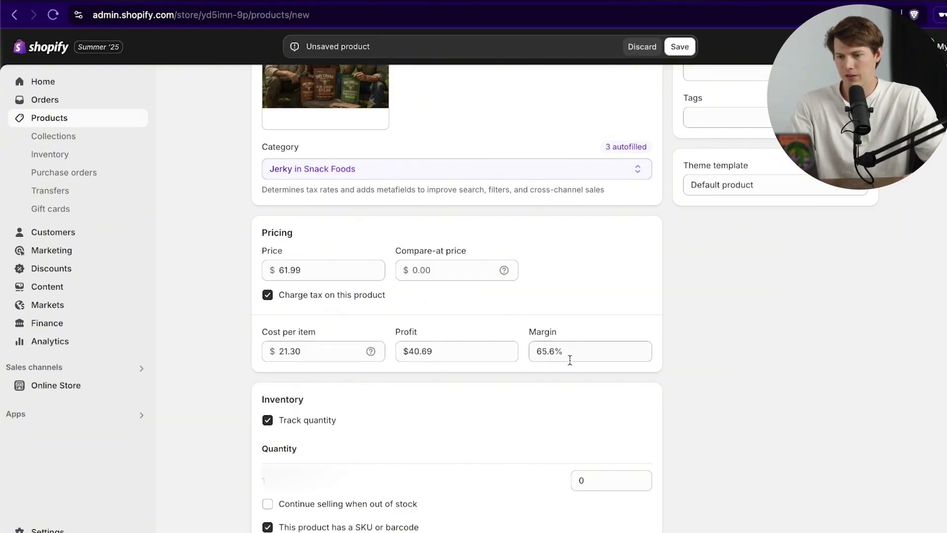
scroll(582, 345, "down", 4)
left_click(611, 298)
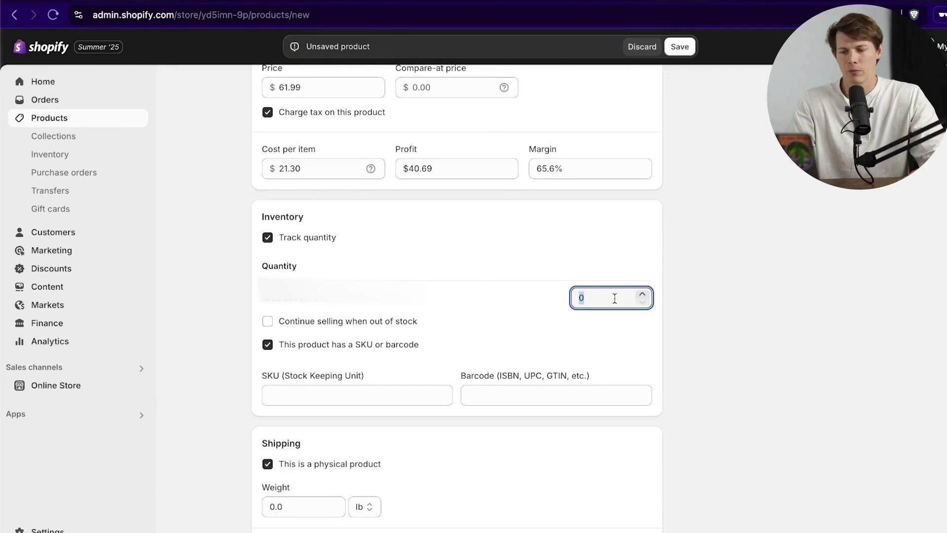
Step: Stock 25 units of the product and give it SKU 10002
type("25")
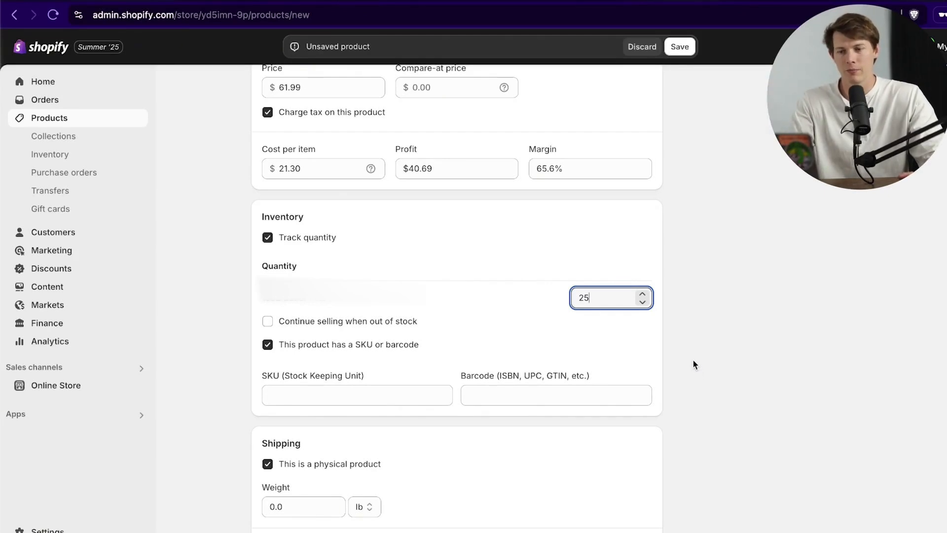
scroll(693, 359, "down", 5)
left_click(395, 164)
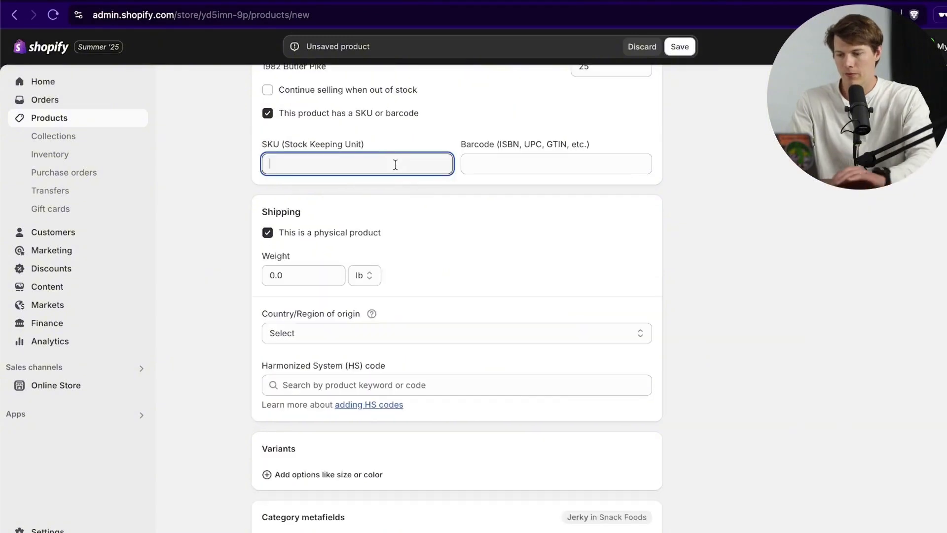
type("10")
type("002")
Step: Set the product's shipping weight to 5 lb
scroll(395, 247, "down", 1)
left_click(299, 238)
type("5")
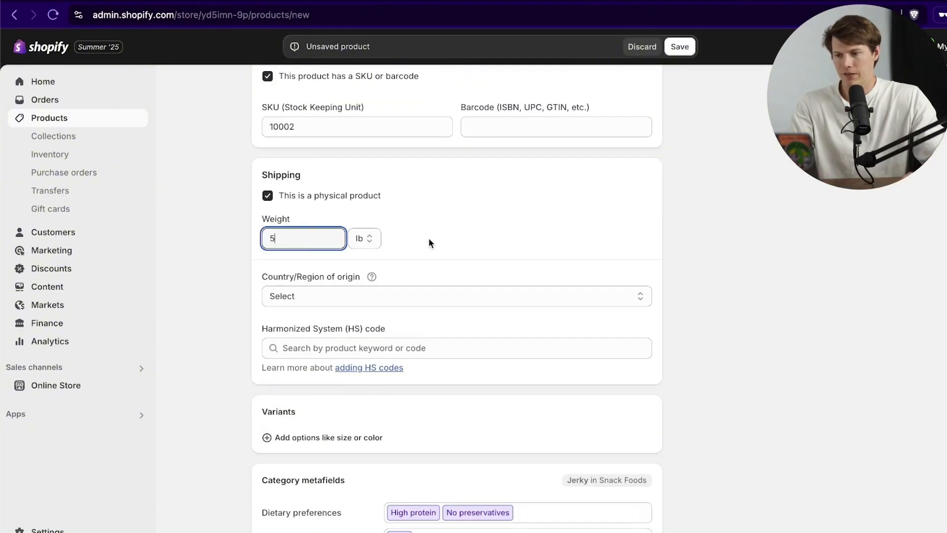
left_click(459, 239)
scroll(231, 297, "down", 5)
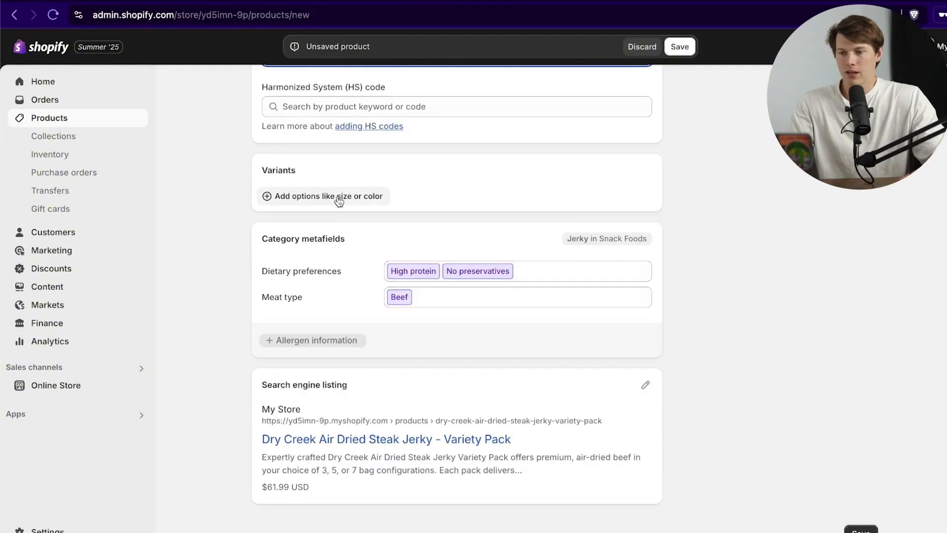
Step: Create a custom Quantity option with values 3-pack, 5-pack and 7-pack
left_click(340, 200)
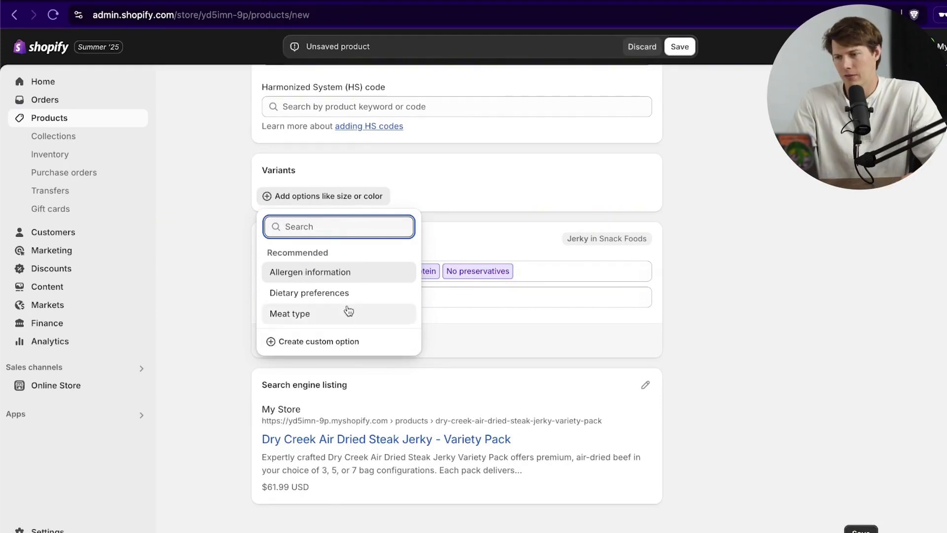
left_click(332, 340)
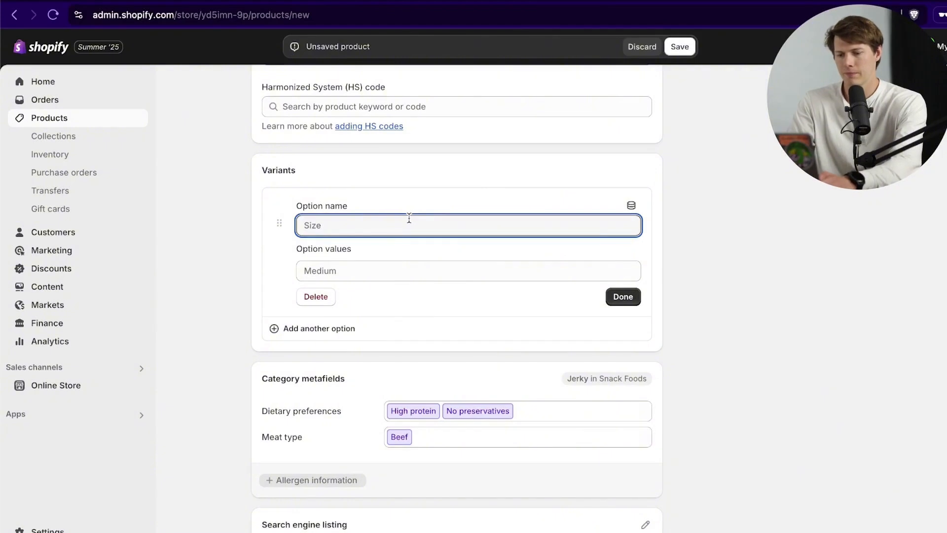
type("Quantity")
key("Tab")
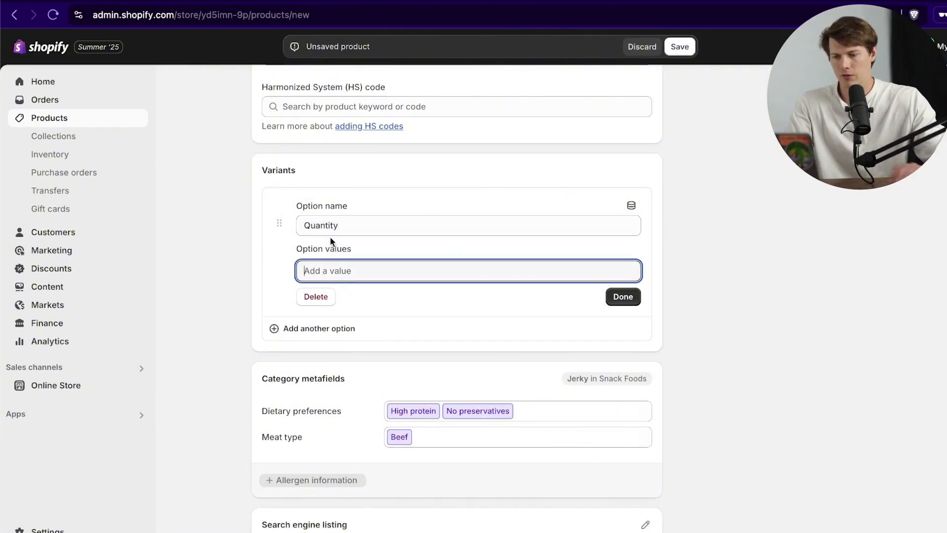
type("3-pack")
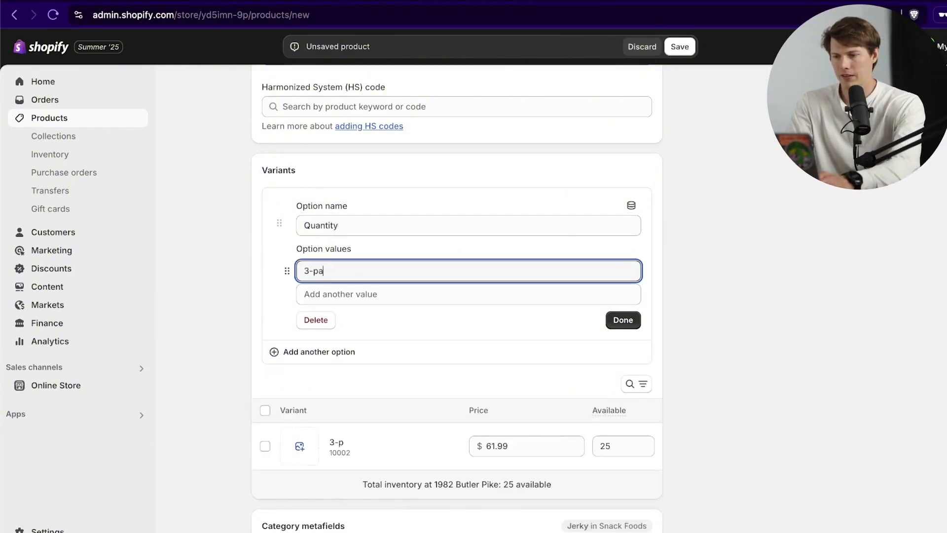
key("Tab")
type("5-pack")
key("Tab")
type("7-pack")
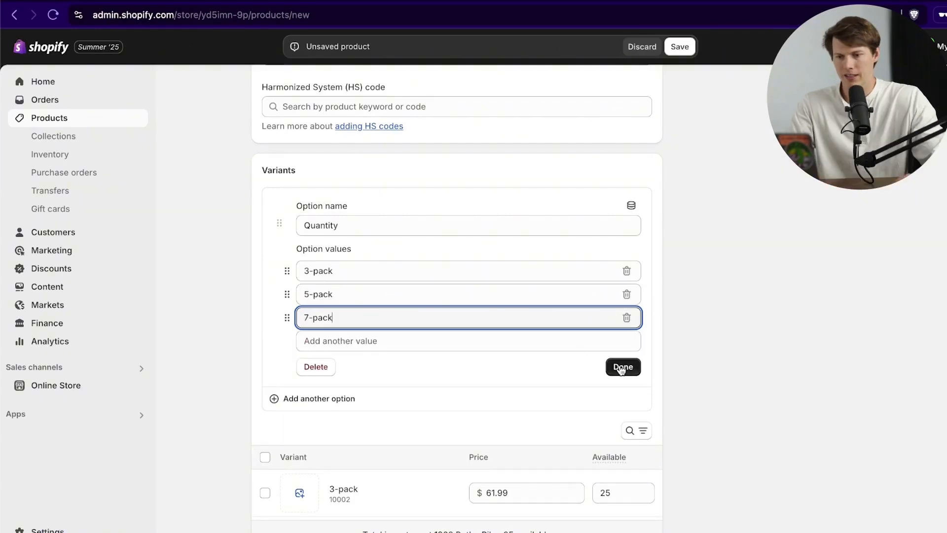
left_click(622, 369)
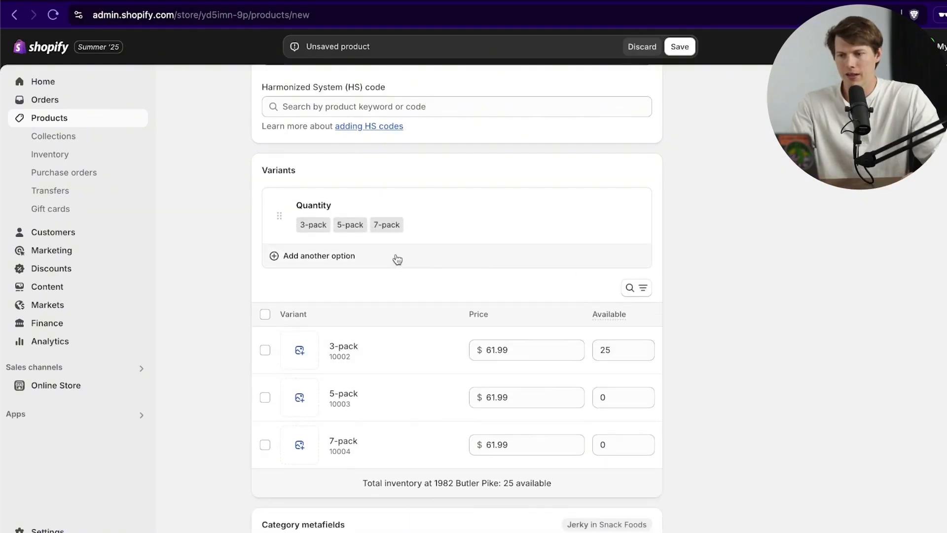
left_click(345, 264)
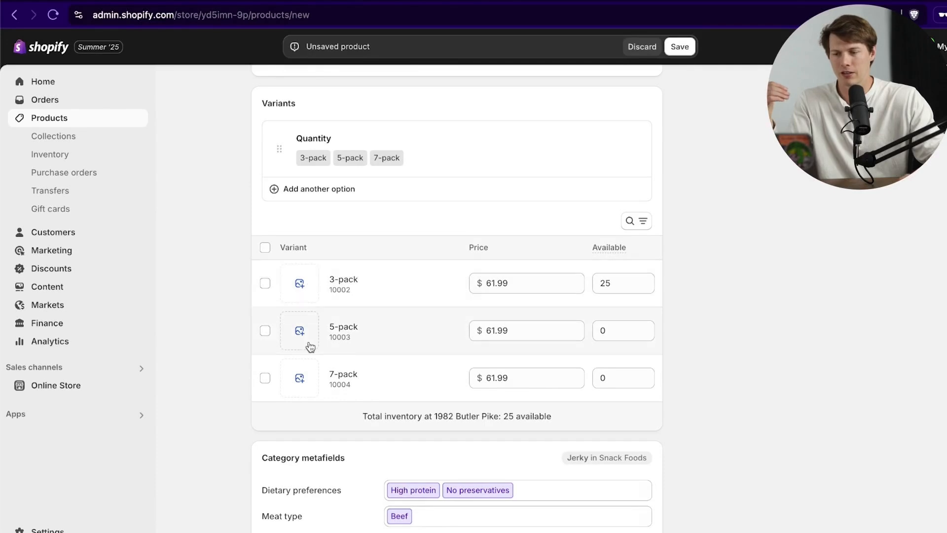
Step: Assign the varietypack image to the 3-pack variant
left_click(300, 291)
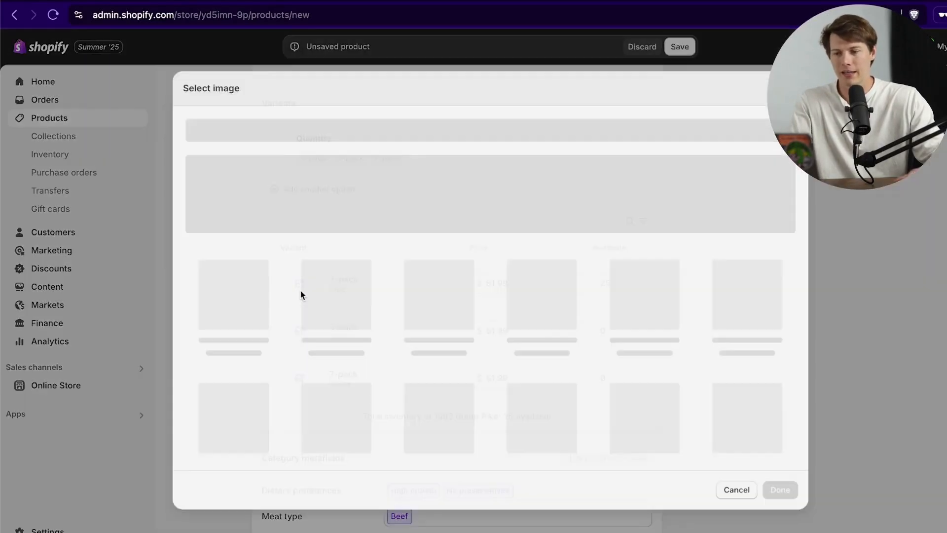
left_click(588, 325)
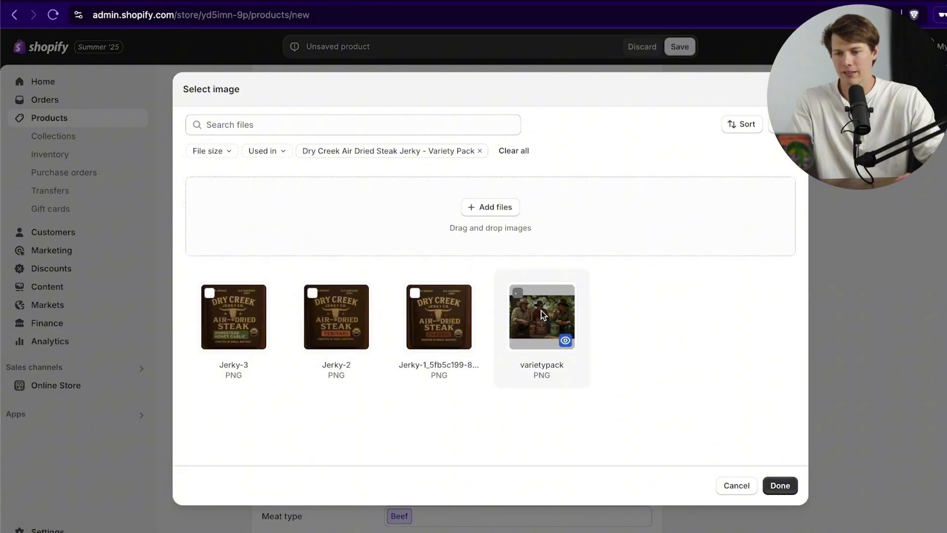
left_click(779, 485)
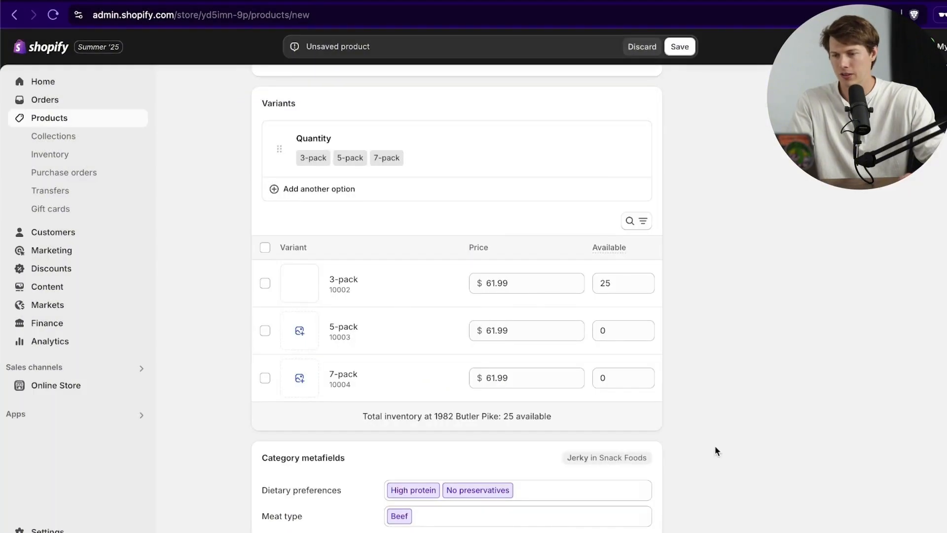
Step: Set available stock to 25 for both the 5-pack and 7-pack variants
left_click(612, 330)
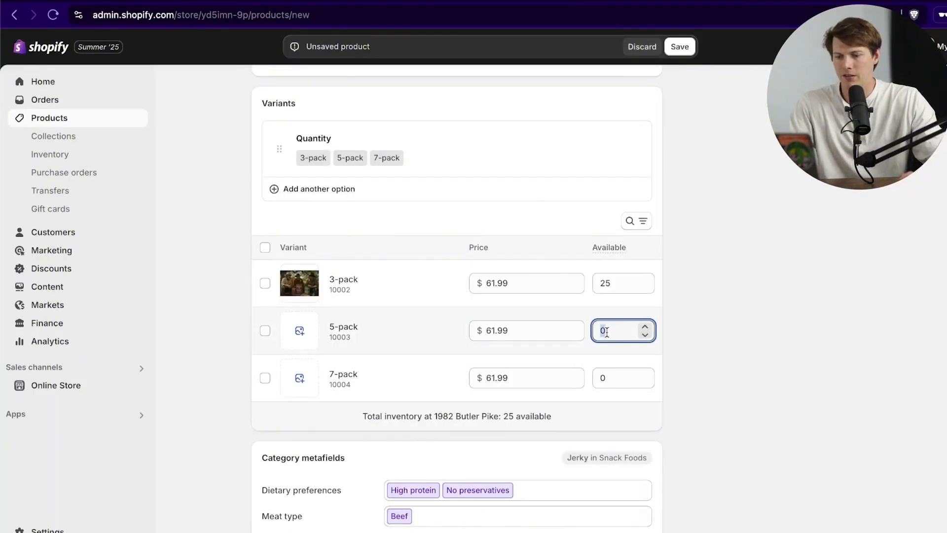
type("25")
left_click(604, 378)
type("25")
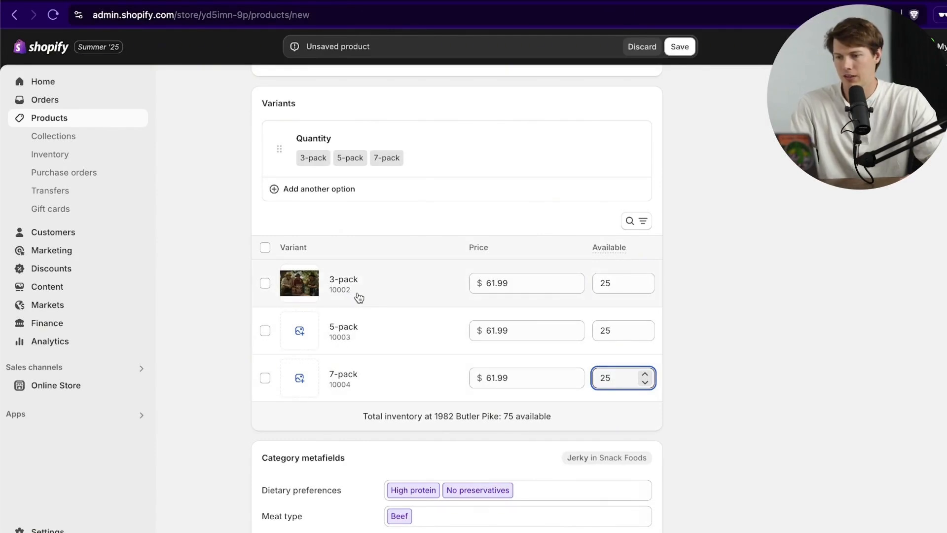
Step: Reprice the 5-pack to $71.99 and the 7-pack to $91.99
left_click(513, 328)
left_click(492, 334)
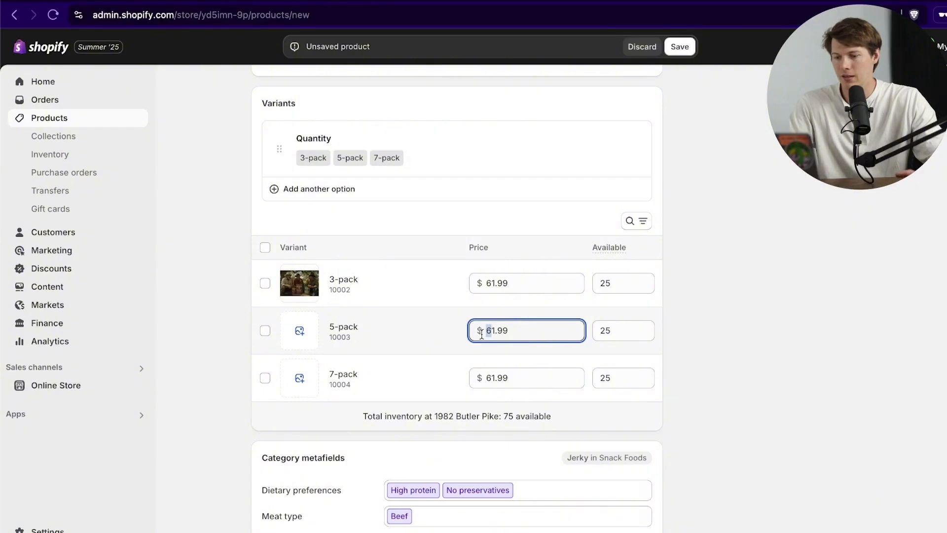
type("7")
left_click(482, 379)
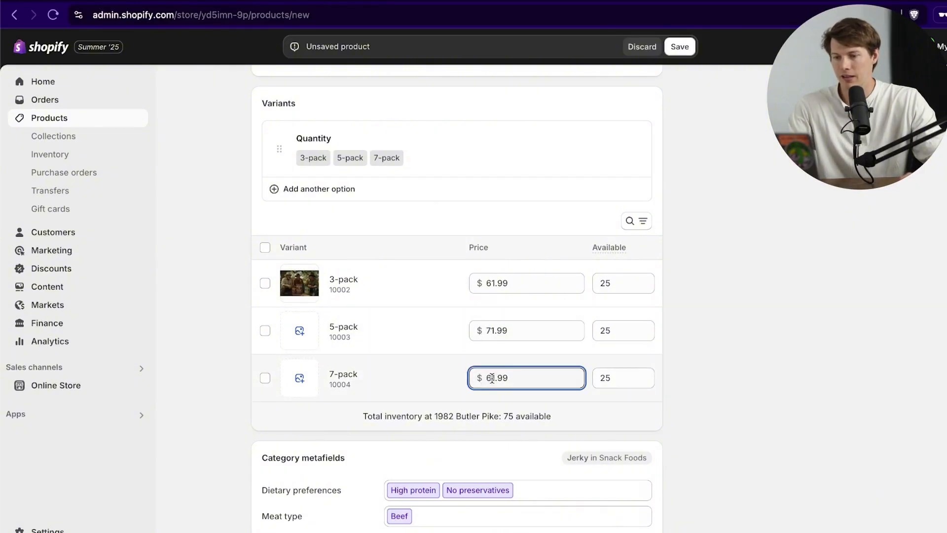
type("9")
left_click(598, 364)
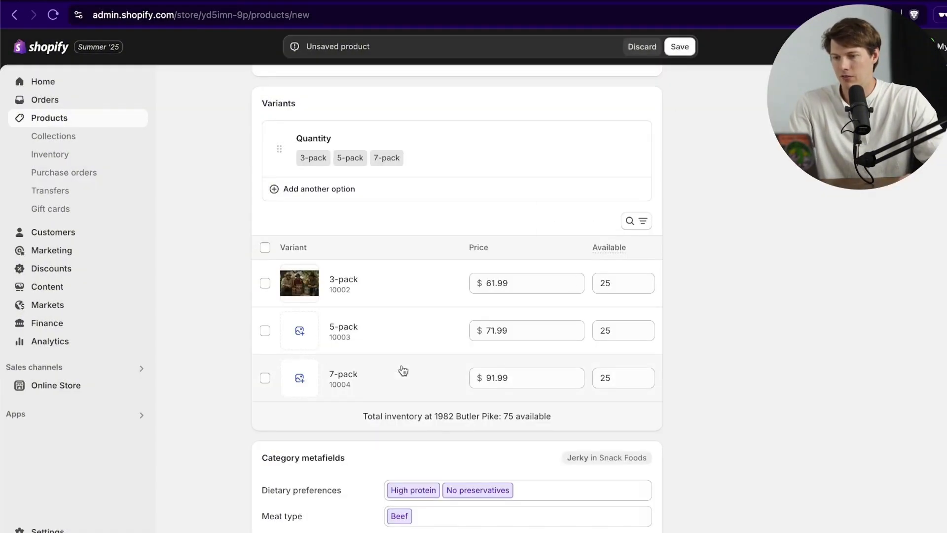
left_click(418, 366)
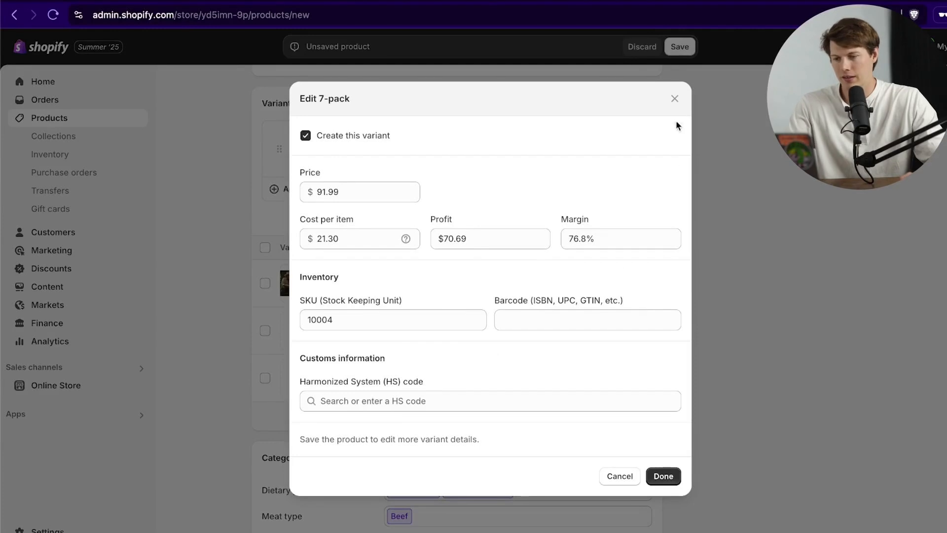
left_click(676, 97)
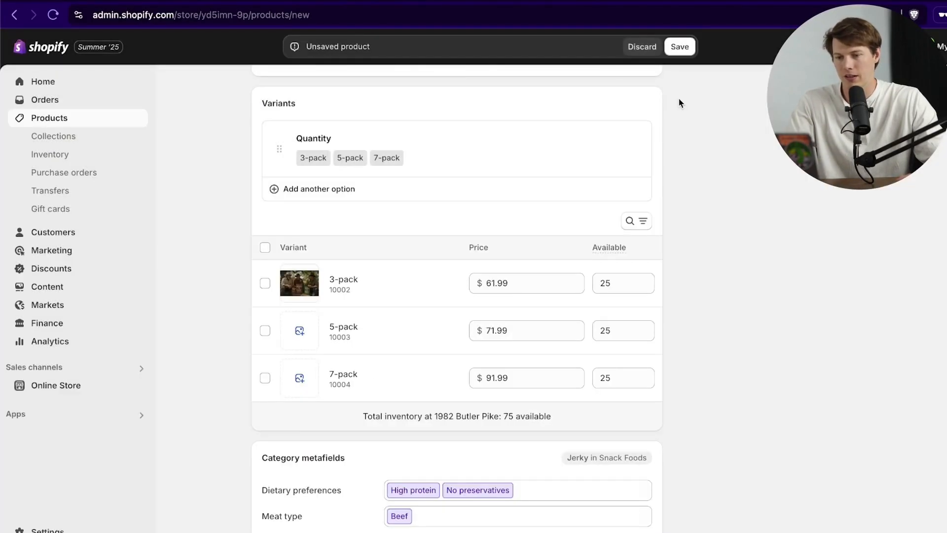
Step: Upload 5-pack.png and assign it as the 5-pack variant's image
left_click(300, 332)
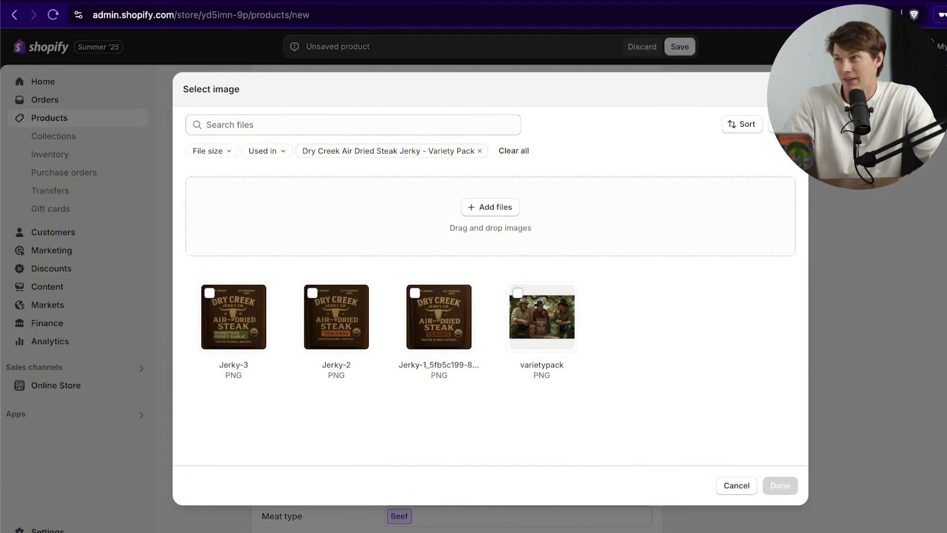
left_click_drag(7, 420, 400, 239)
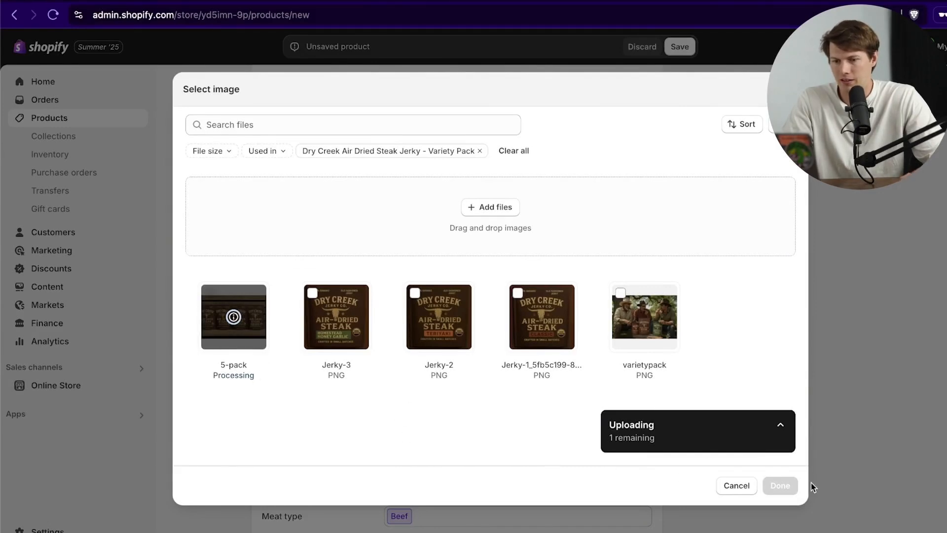
left_click(780, 485)
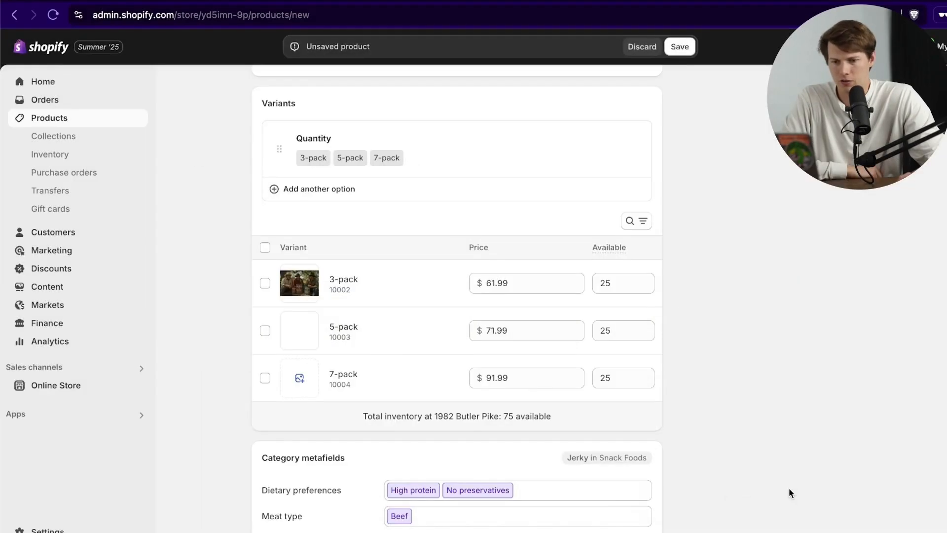
left_click(299, 378)
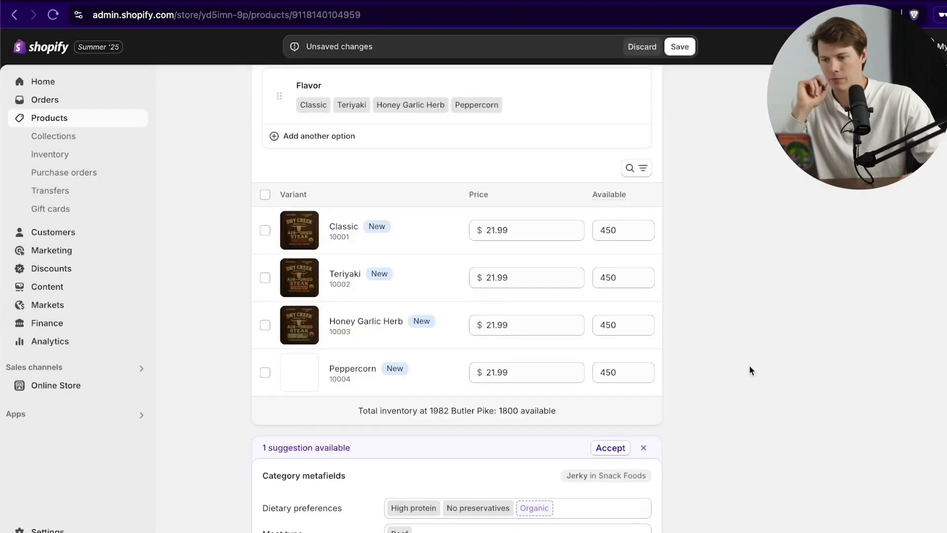
scroll(750, 366, "down", 2)
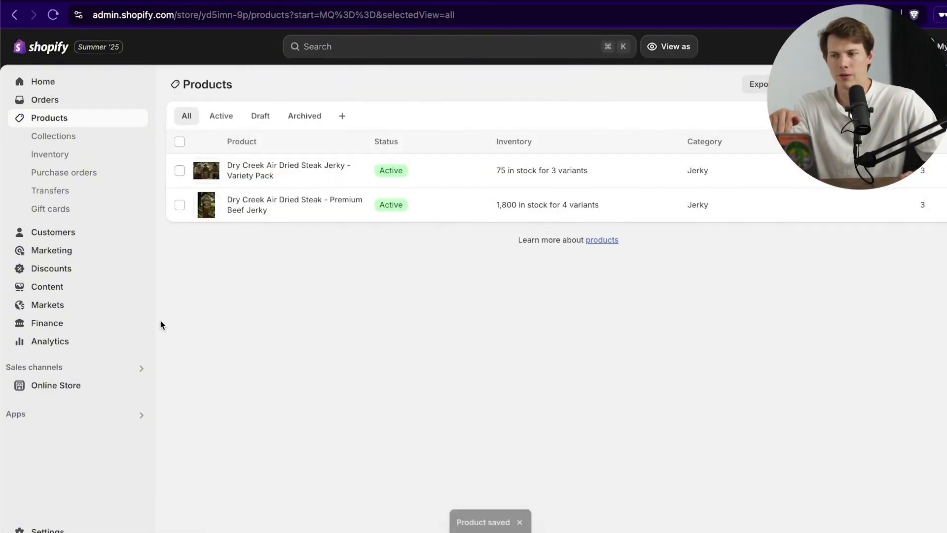
Step: Go to the Gift cards page under Products in the admin sidebar
left_click(51, 209)
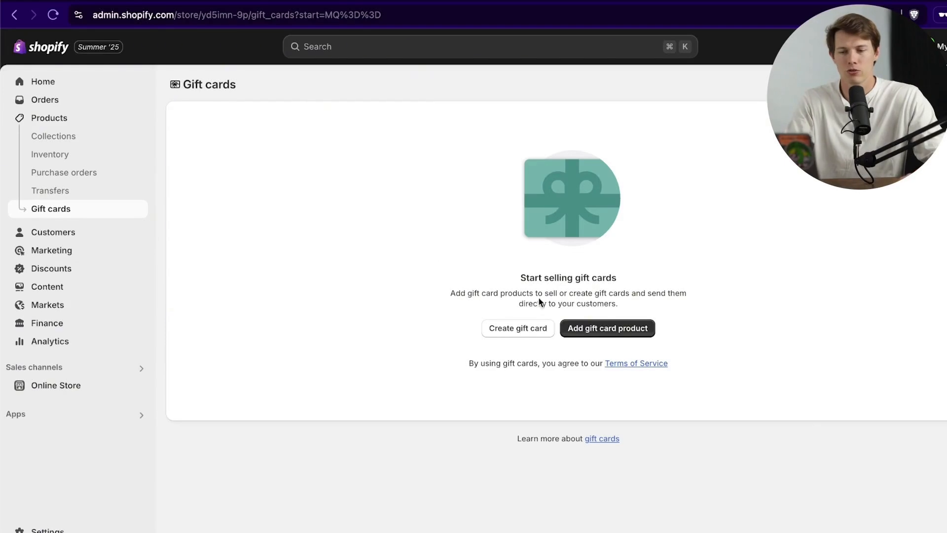
Step: Start a new gift card product and open its gift card image in the media viewer
left_click(602, 332)
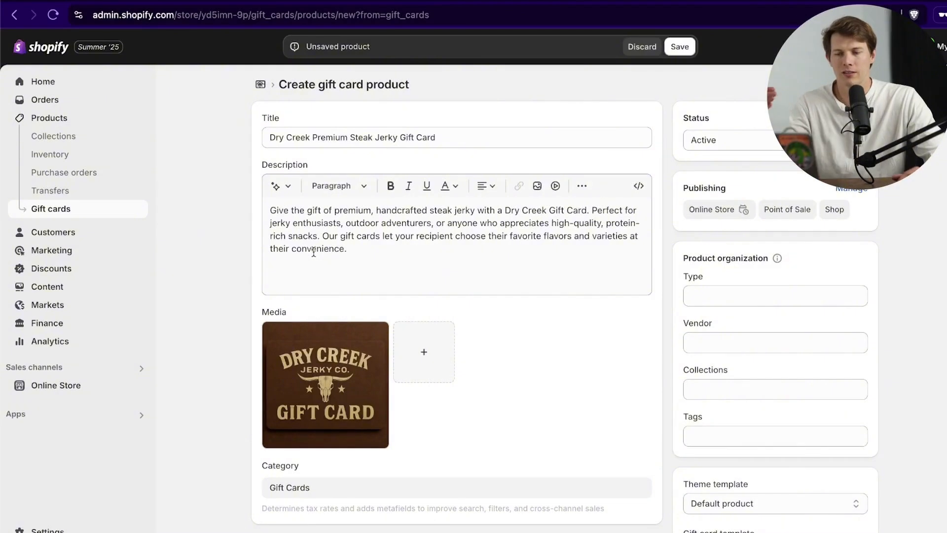
left_click(345, 380)
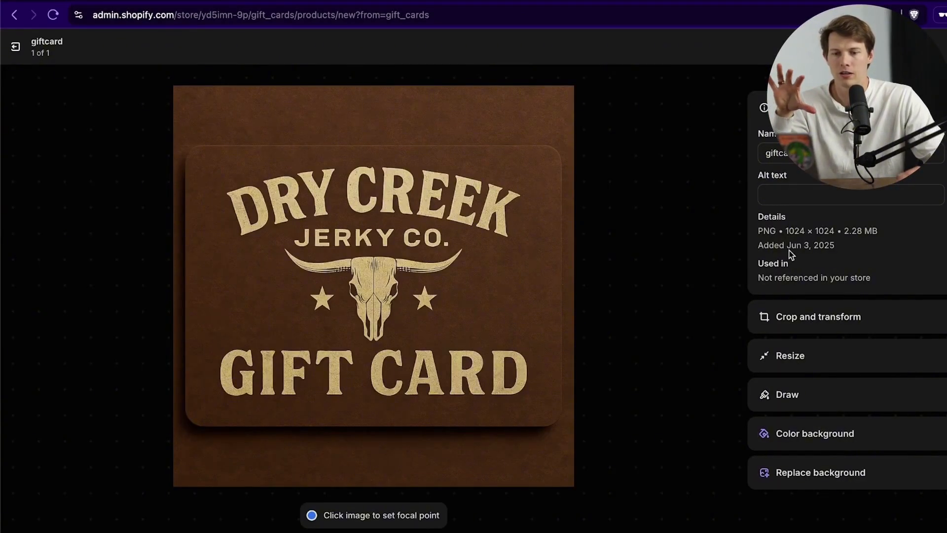
Step: Freeform-crop the top and bottom brown margins off the gift card image to 1024×783
left_click(834, 322)
mouse_move(373, 84)
left_mouse_down()
mouse_move(375, 100)
mouse_move(378, 70)
left_mouse_up()
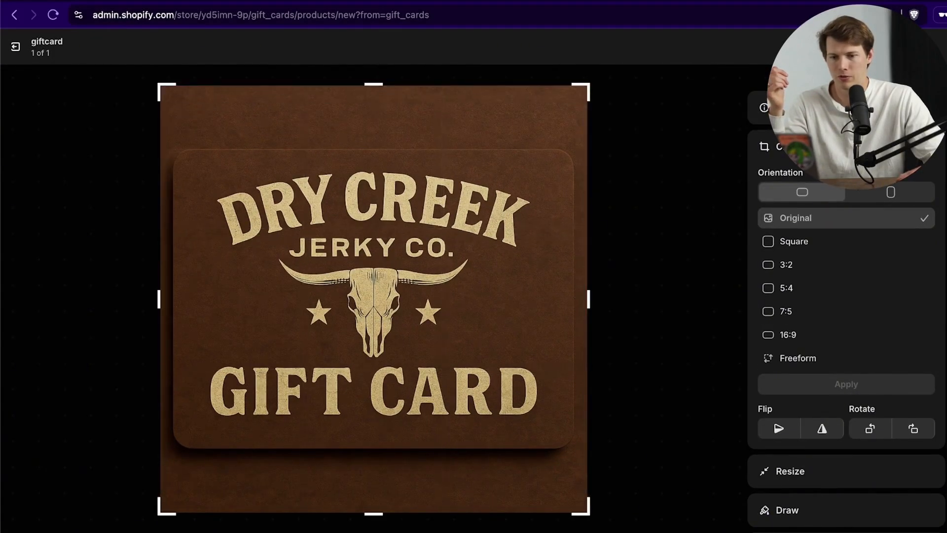
left_click(837, 359)
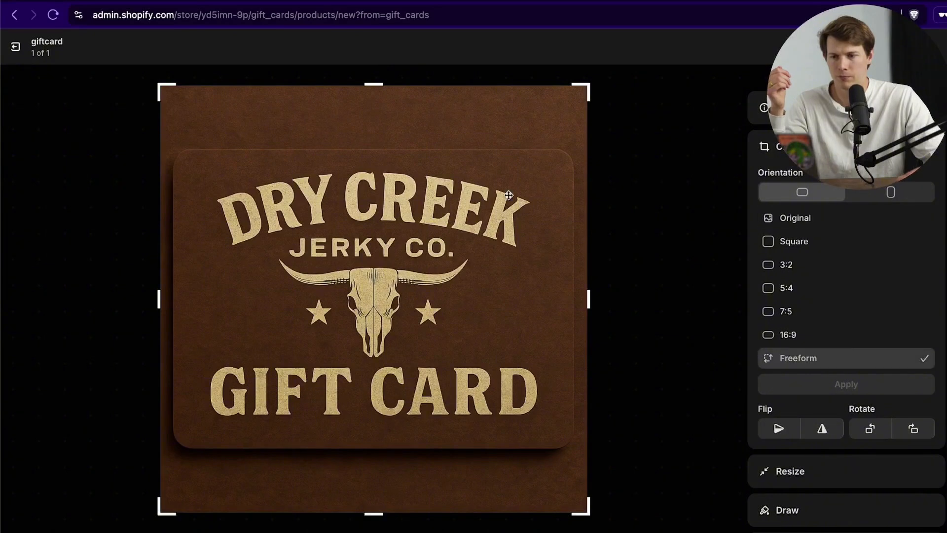
left_click_drag(368, 83, 373, 138)
left_click_drag(375, 514, 401, 462)
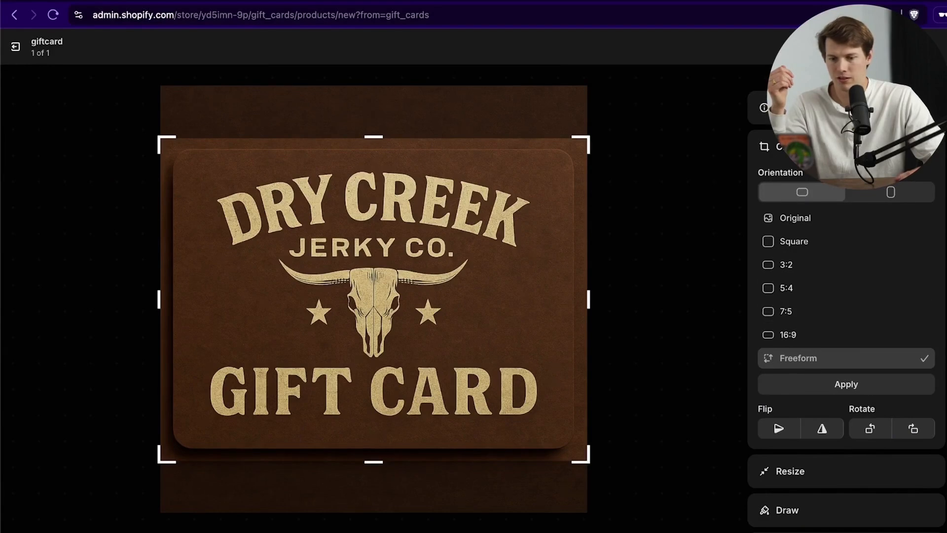
scroll(829, 296, "down", 2)
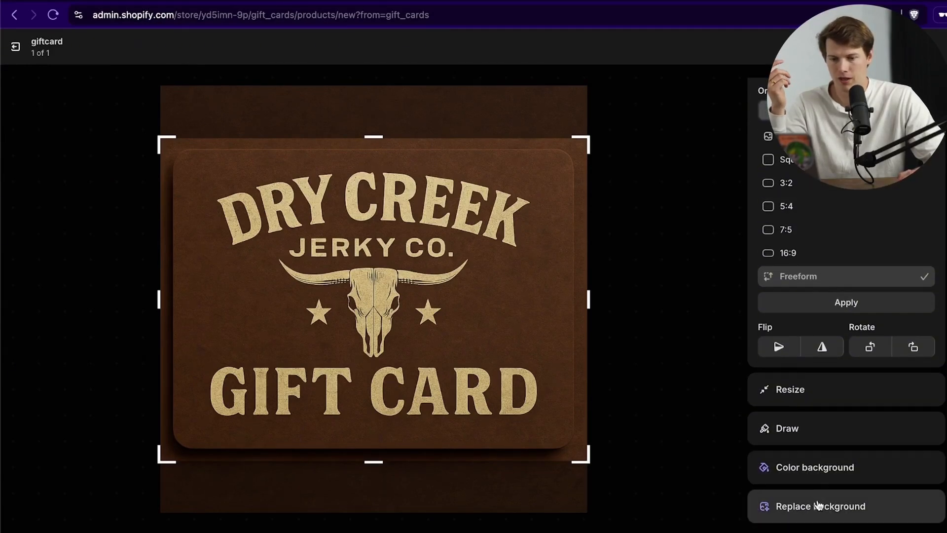
left_click_drag(386, 123, 387, 140)
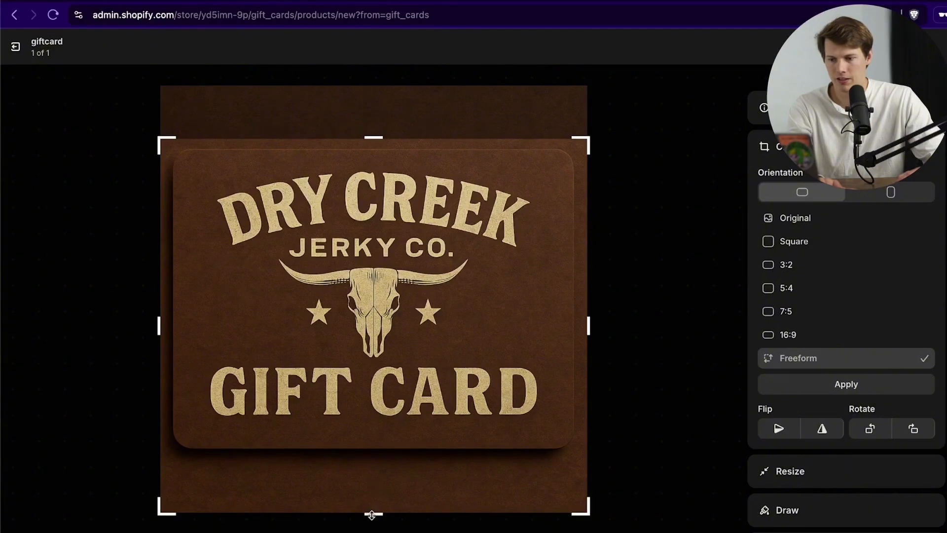
left_click_drag(372, 515, 370, 459)
left_click(864, 384)
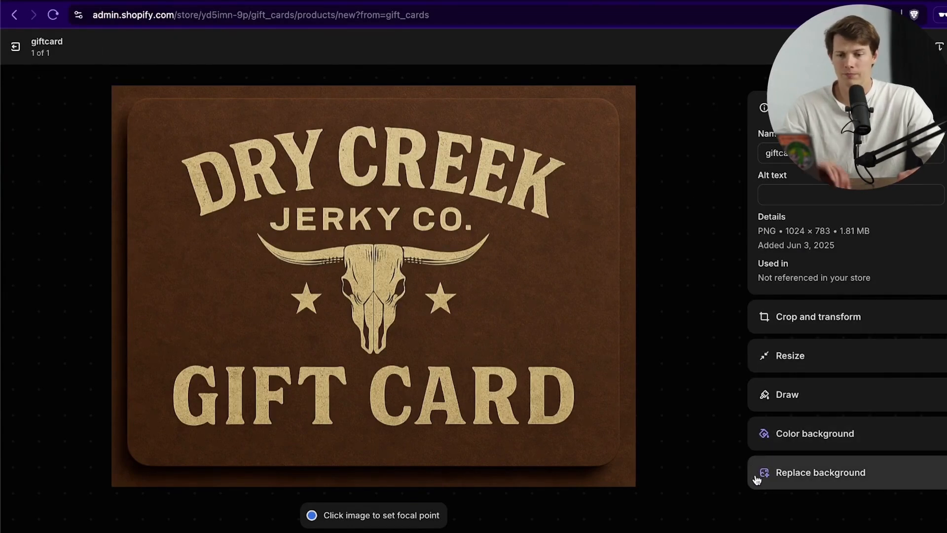
left_click(16, 47)
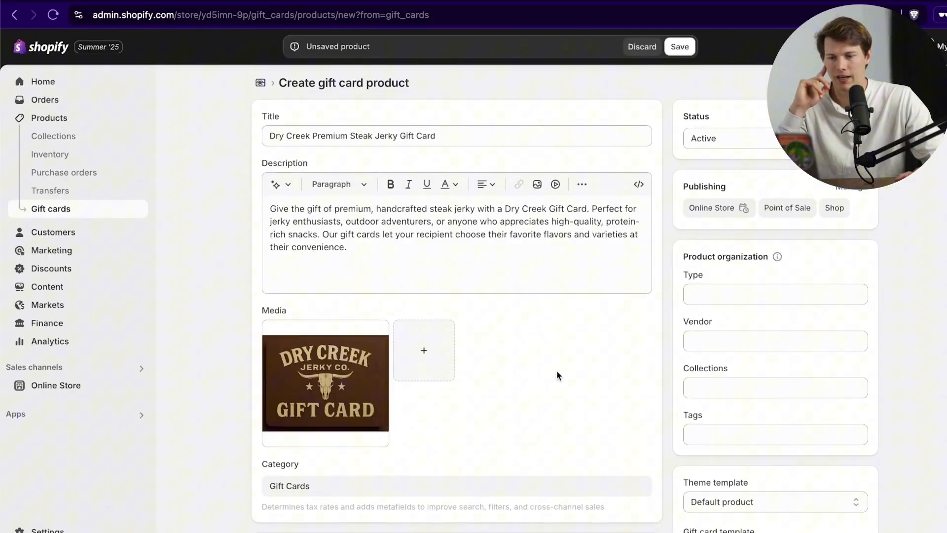
Step: Add a $150.00 denomination next to $25, $50 and $100, then save the gift card product
scroll(557, 371, "down", 6)
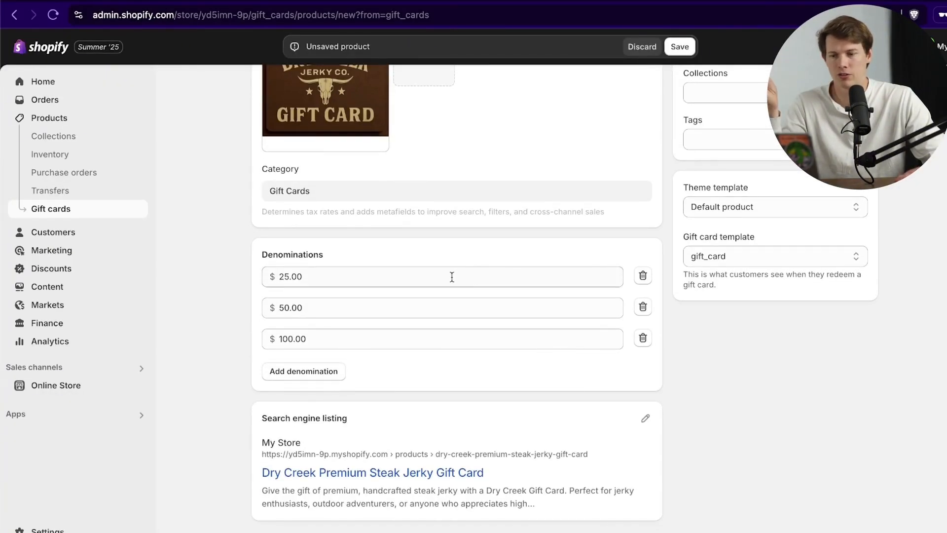
left_click(334, 374)
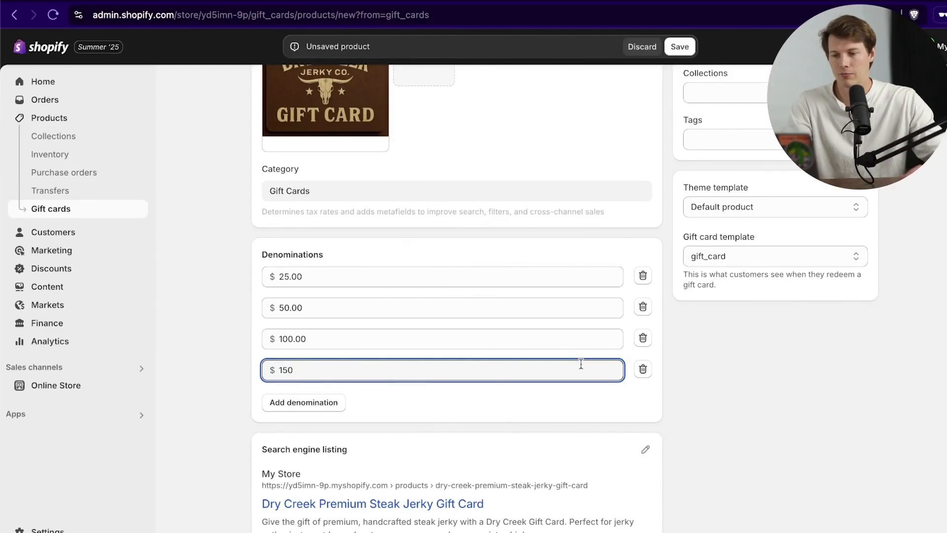
left_click(539, 418)
scroll(538, 423, "down", 1)
scroll(590, 357, "up", 7)
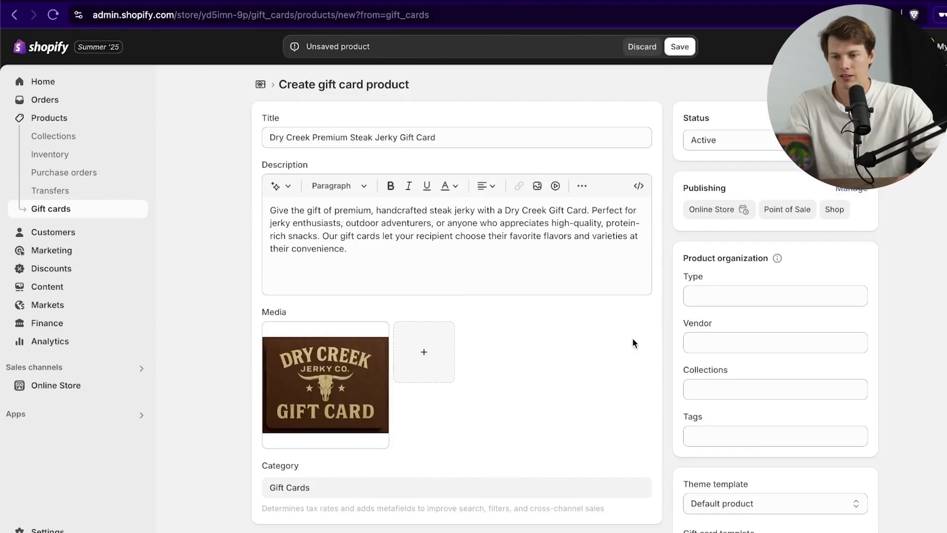
scroll(691, 330, "down", 7)
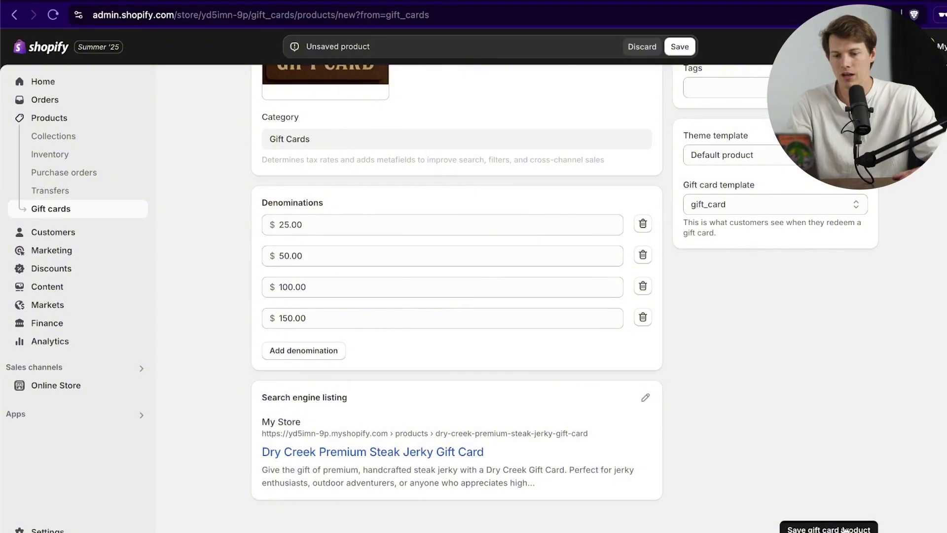
left_click(834, 528)
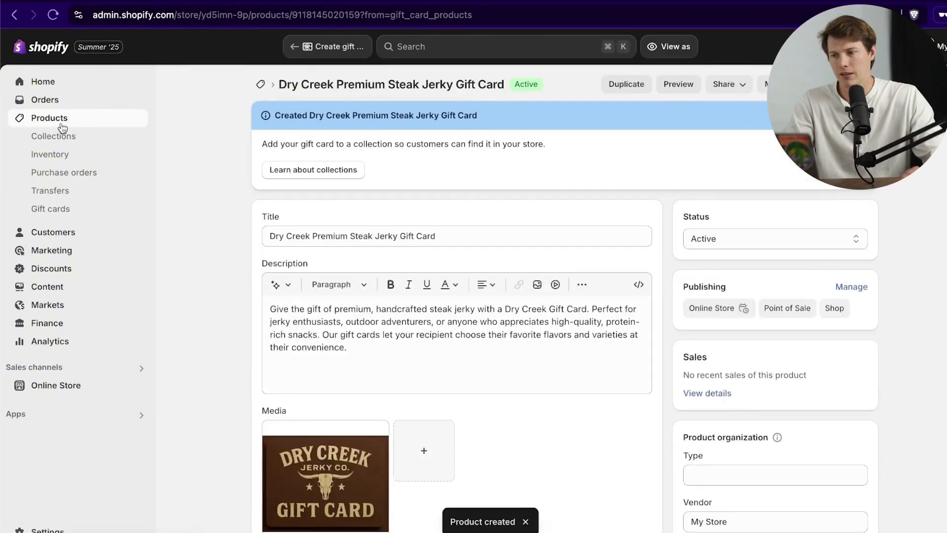
Step: Go back to Products to see the gift card listed with the two jerky products
left_click(64, 121)
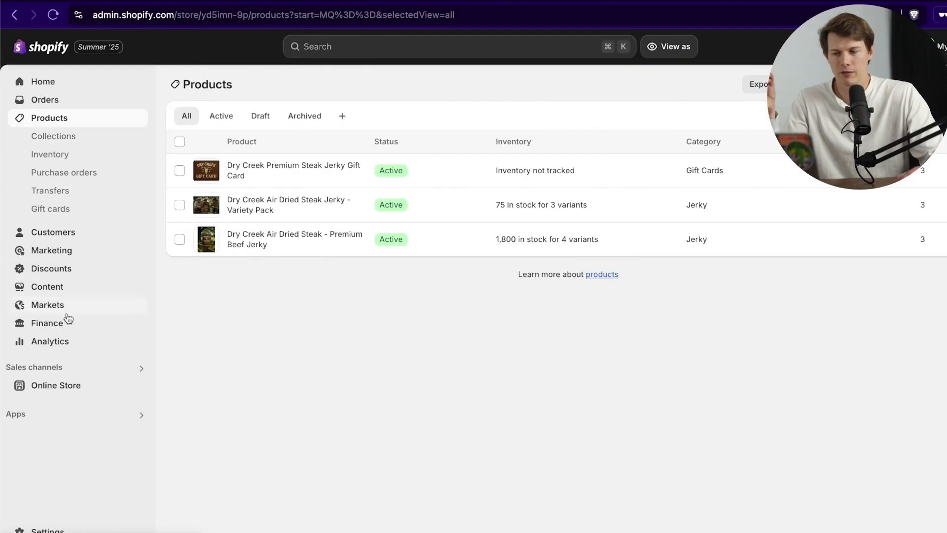
Step: Go to Online Store themes and scroll down to Popular free themes like Horizon
left_click(61, 385)
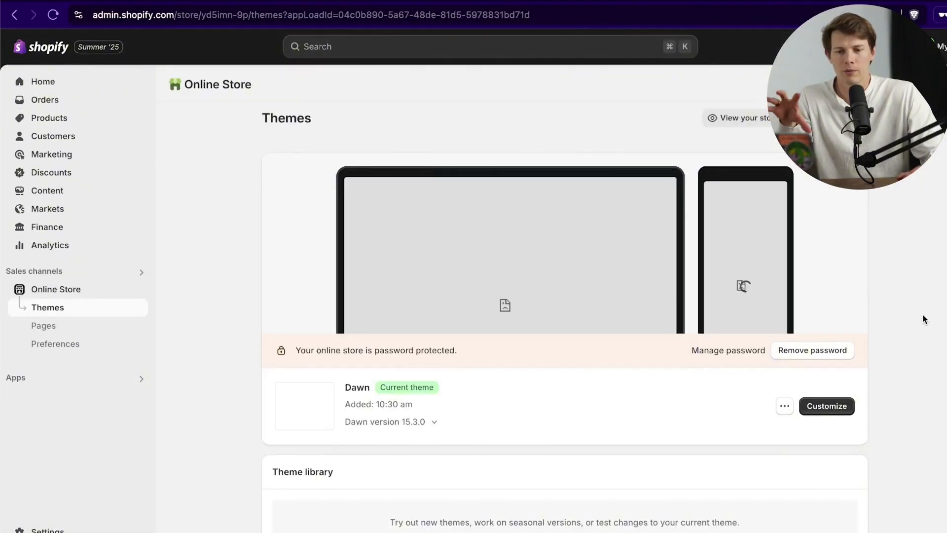
scroll(927, 321, "down", 3)
scroll(935, 329, "down", 7)
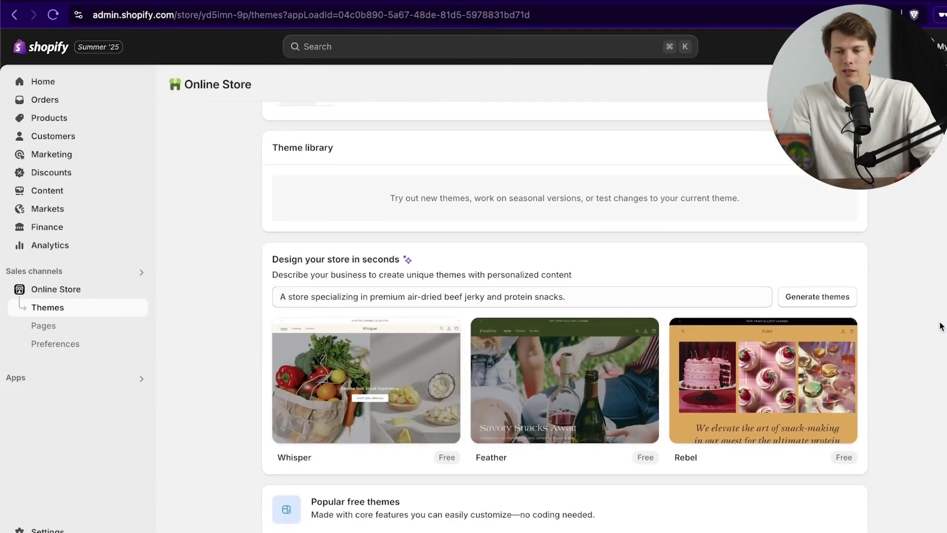
scroll(941, 326, "up", 3)
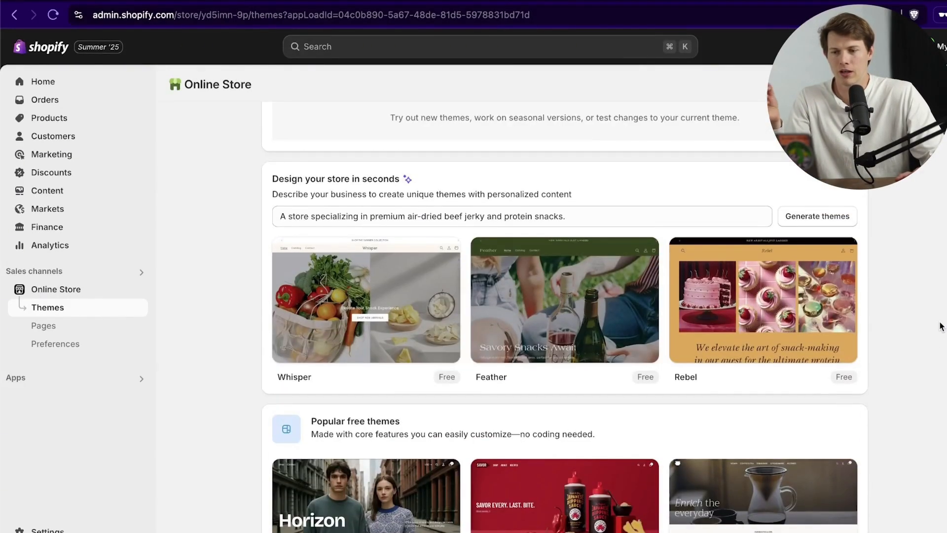
scroll(937, 328, "down", 5)
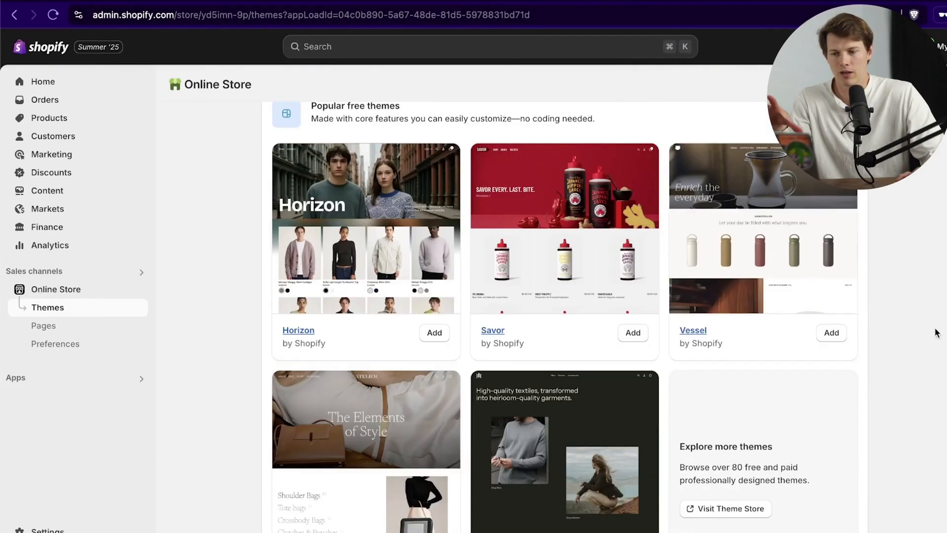
scroll(933, 330, "down", 3)
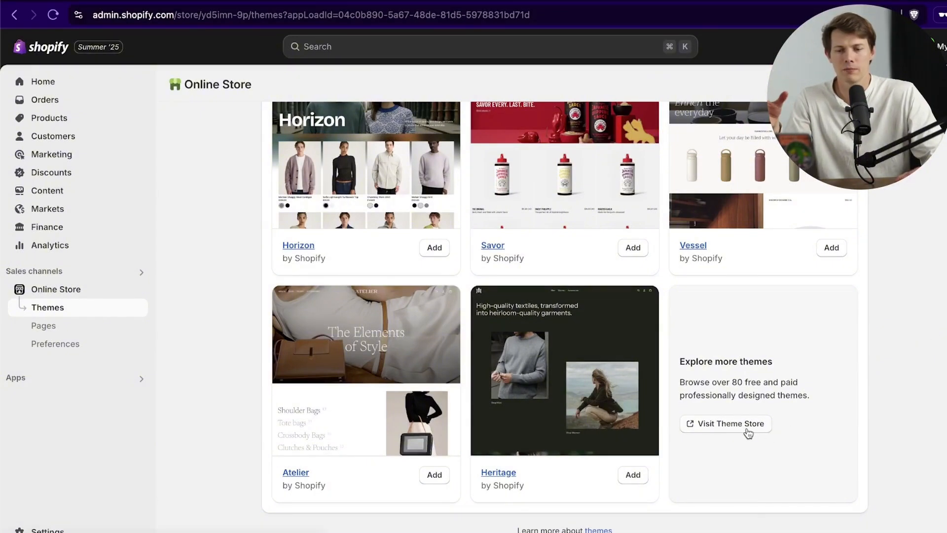
Step: Open the Shopify Theme Store and browse the free themes only
left_click(729, 429)
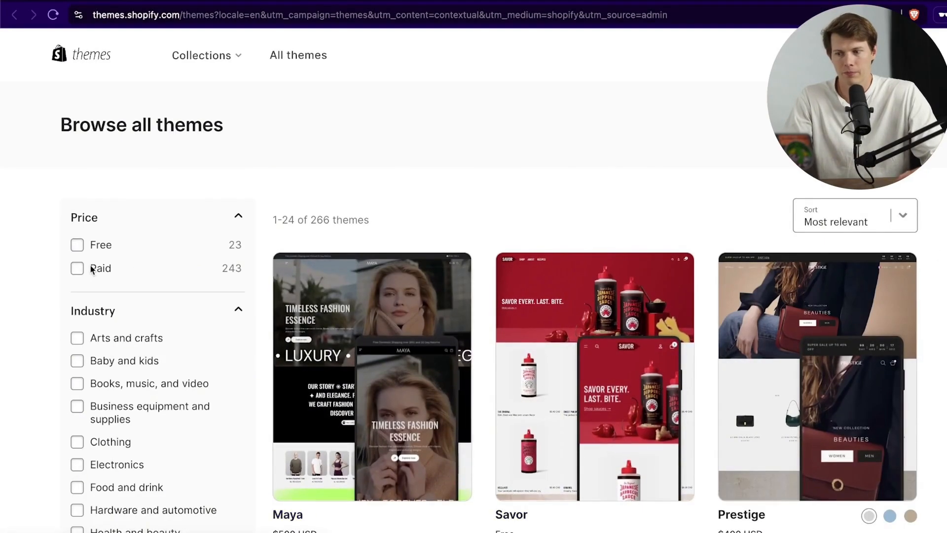
left_click(77, 245)
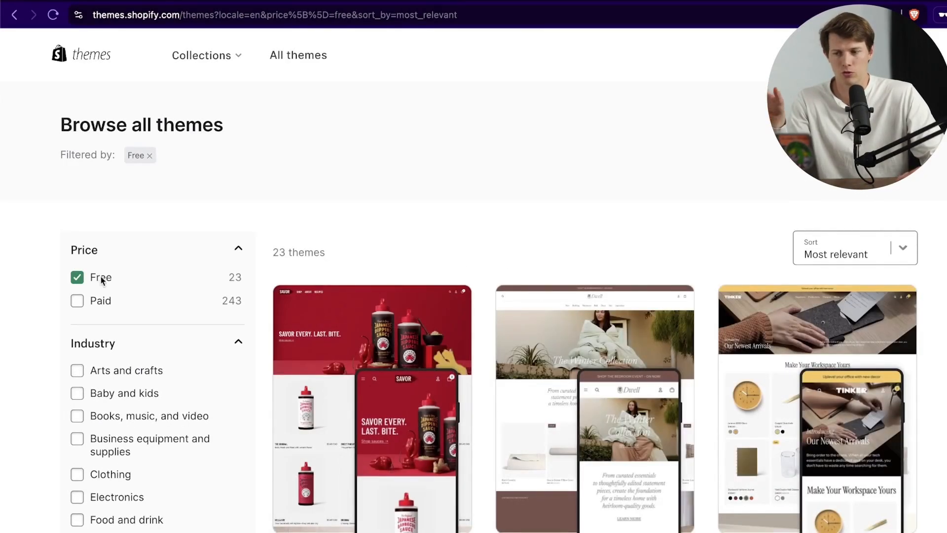
scroll(651, 262, "down", 5)
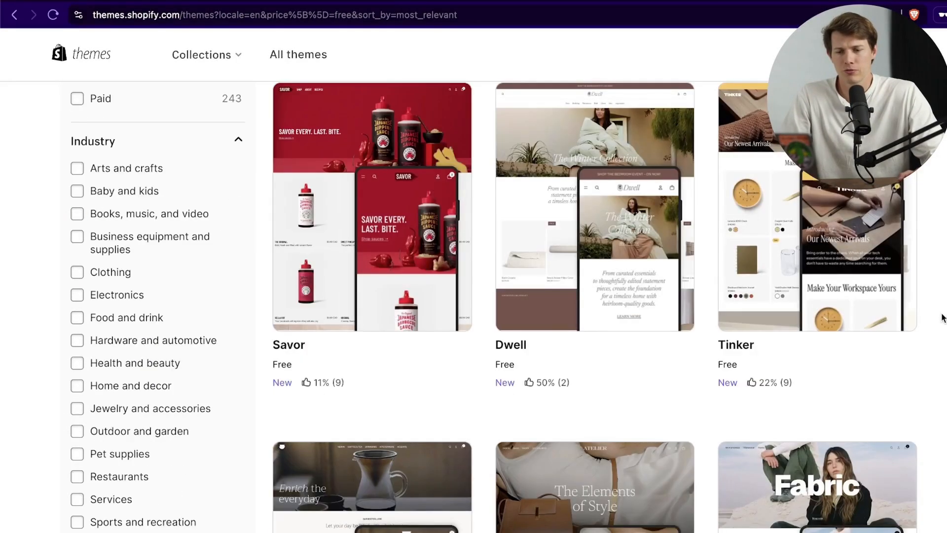
scroll(926, 325, "down", 7)
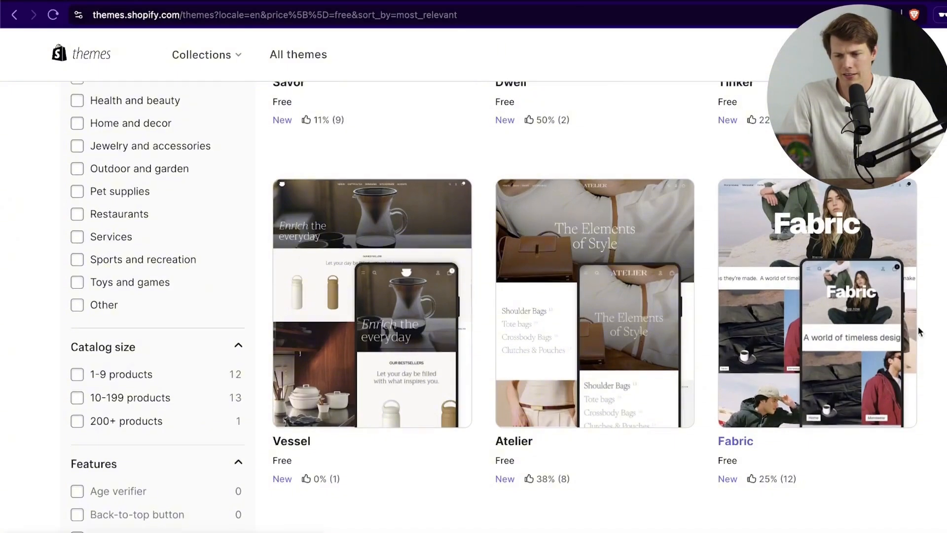
scroll(494, 306, "down", 6)
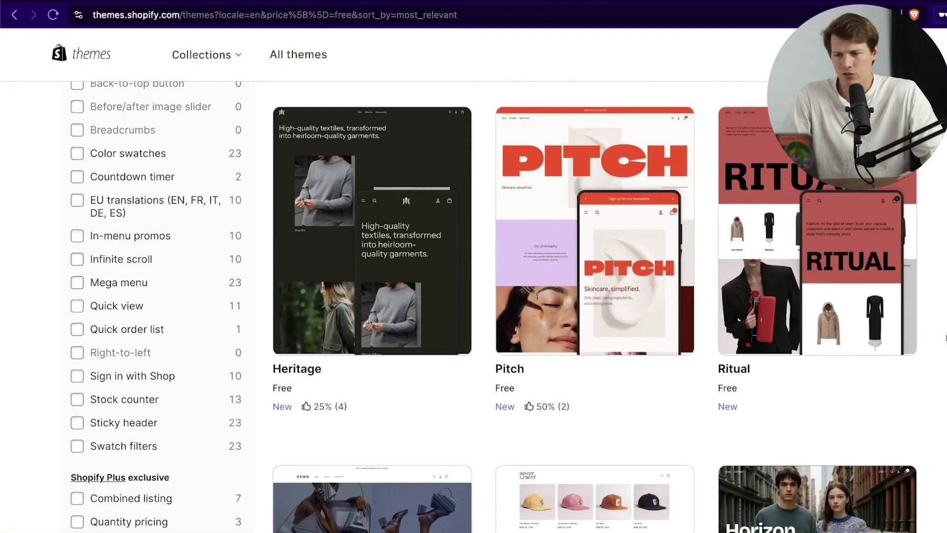
scroll(845, 283, "down", 2)
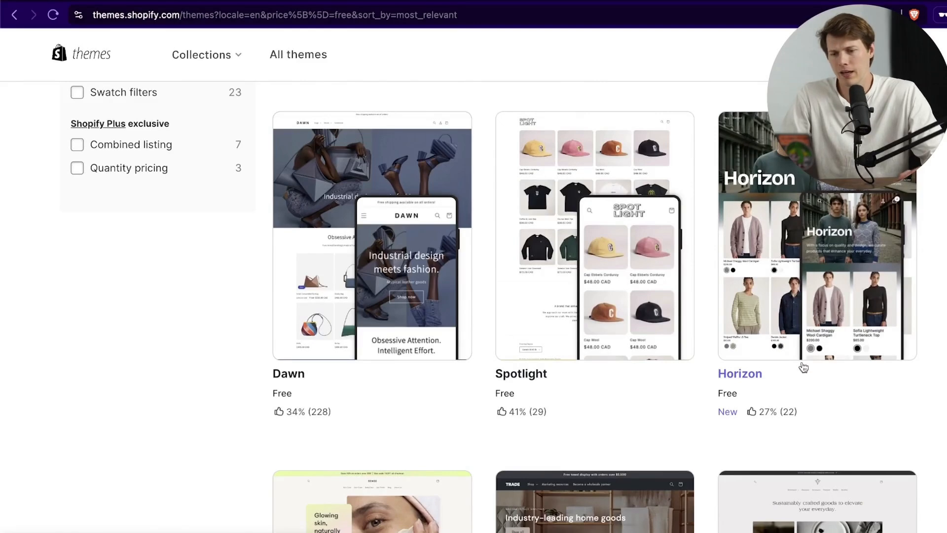
Step: Review the Horizon theme's details page, then return to the admin themes page
left_click(756, 375)
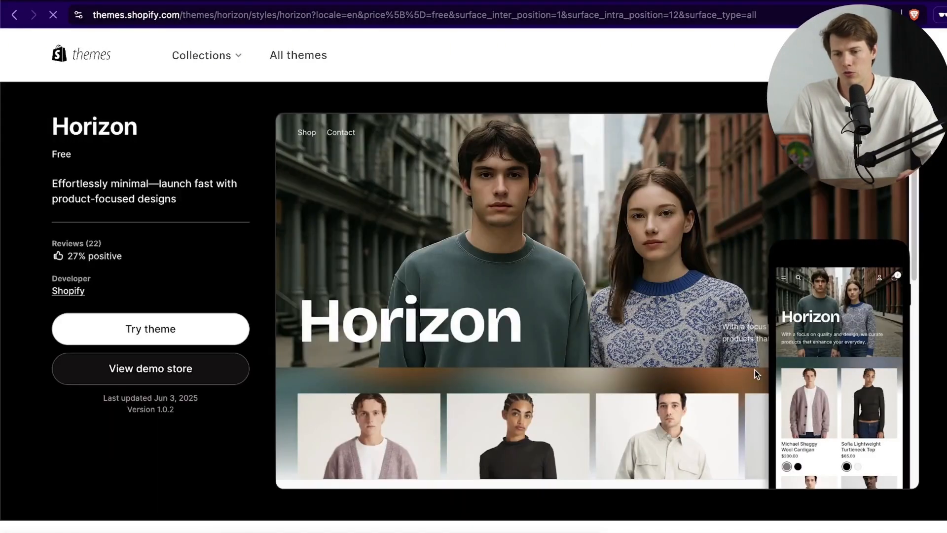
scroll(809, 306, "down", 4)
scroll(821, 283, "down", 2)
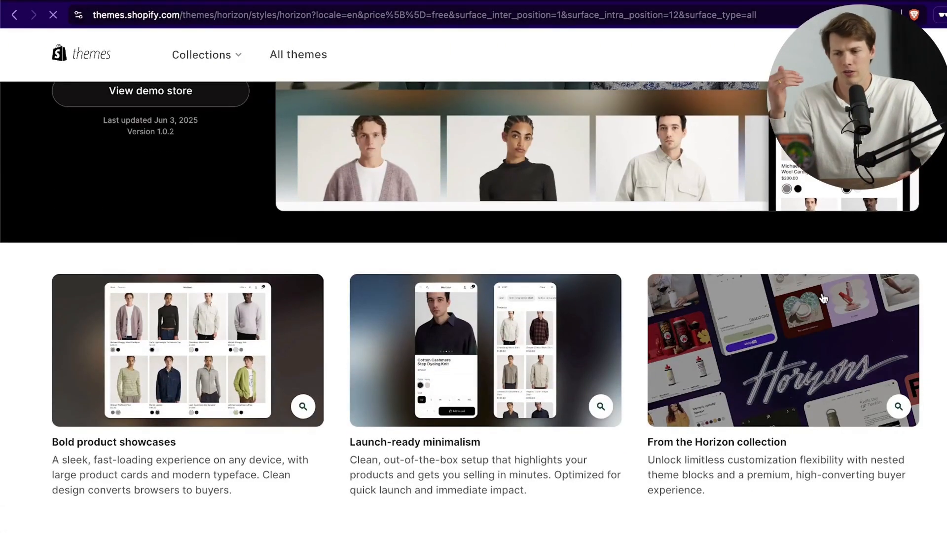
scroll(819, 300, "down", 3)
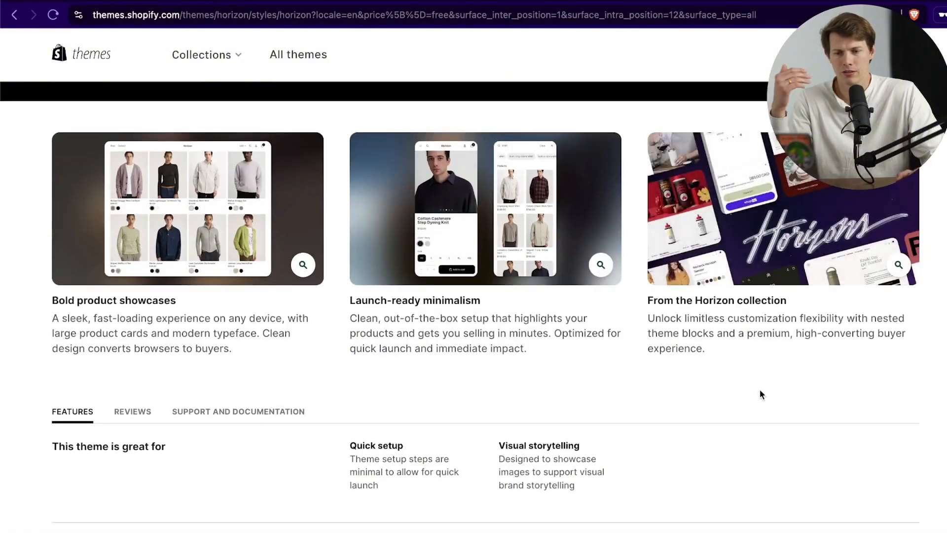
scroll(760, 390, "up", 9)
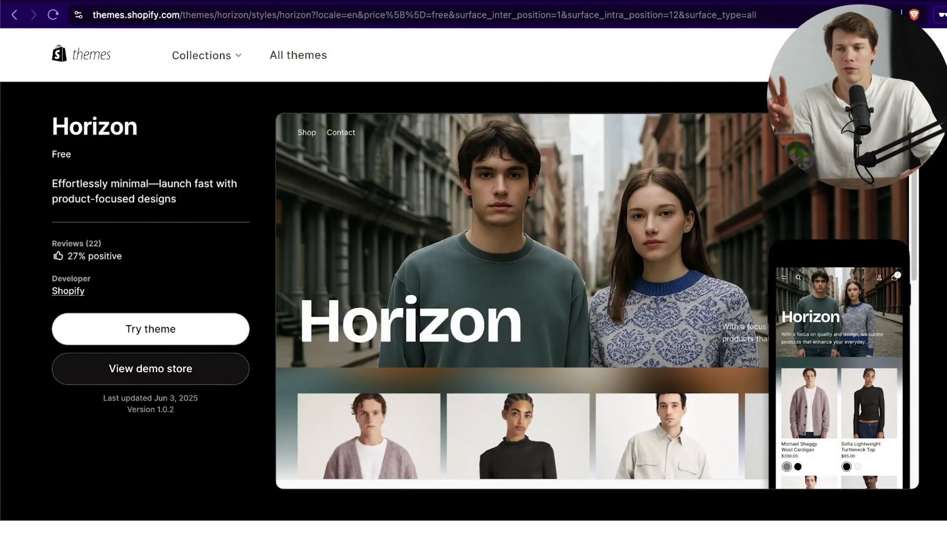
left_click(282, 2)
Step: Review the premium air-dried beef jerky store description in the AI theme prompt
scroll(840, 356, "up", 5)
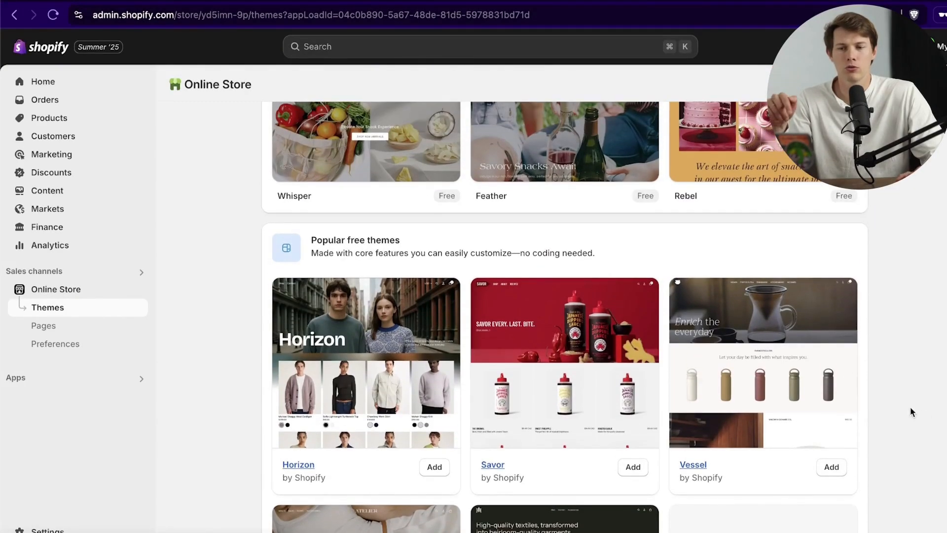
scroll(908, 408, "up", 4)
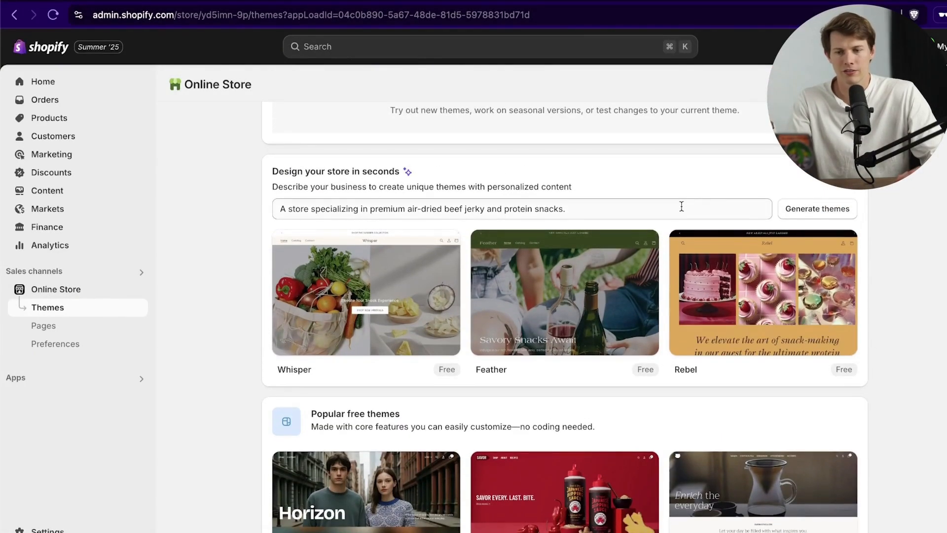
left_click(681, 206)
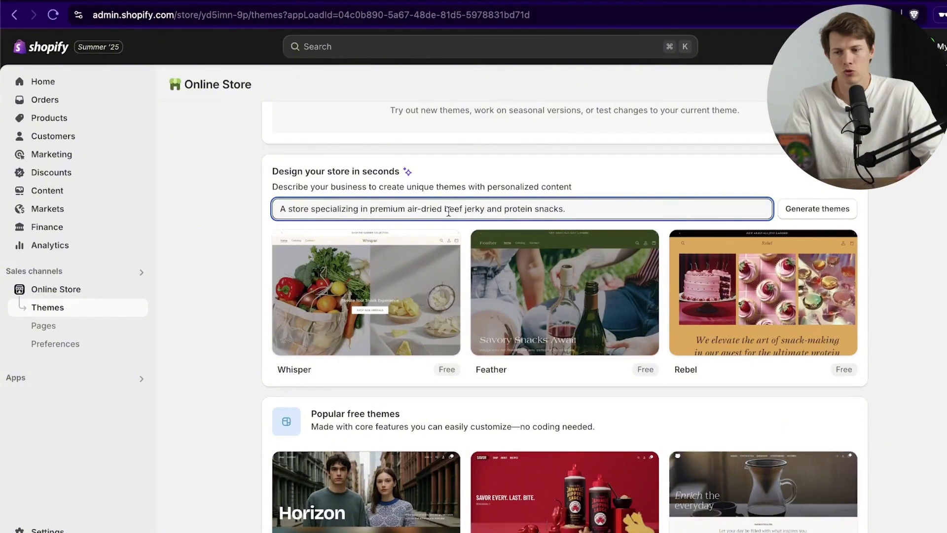
left_click_drag(277, 209, 597, 208)
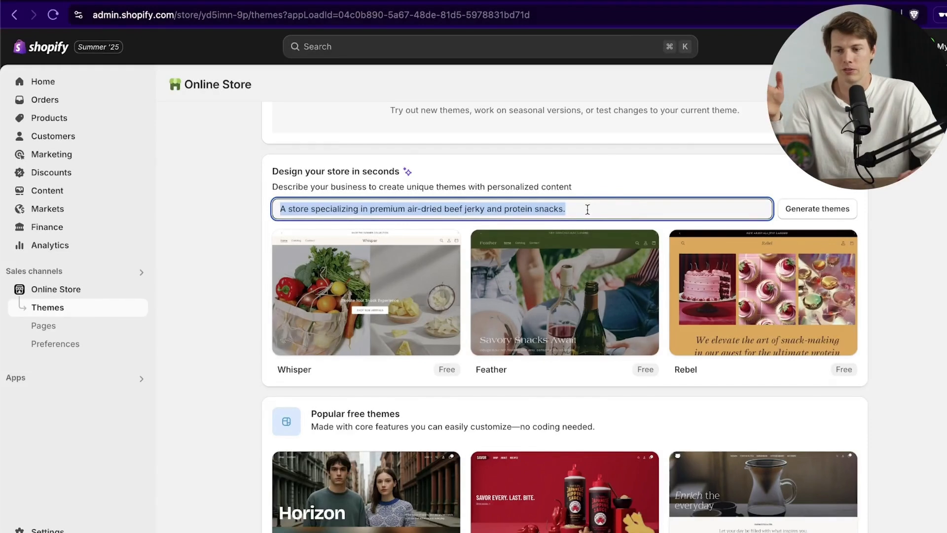
left_click(587, 209)
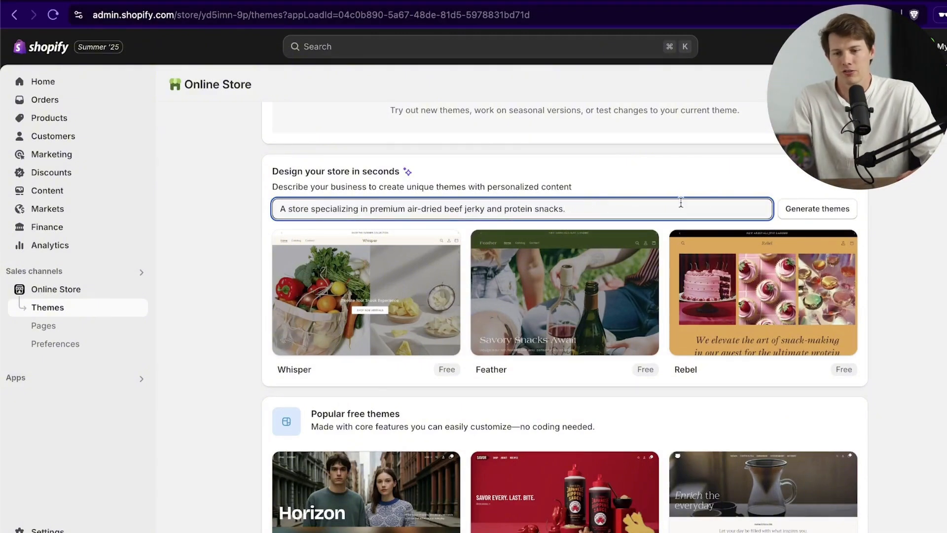
Step: Generate new AI themes Clarity, Canyon and Radiant from that description
left_click(808, 207)
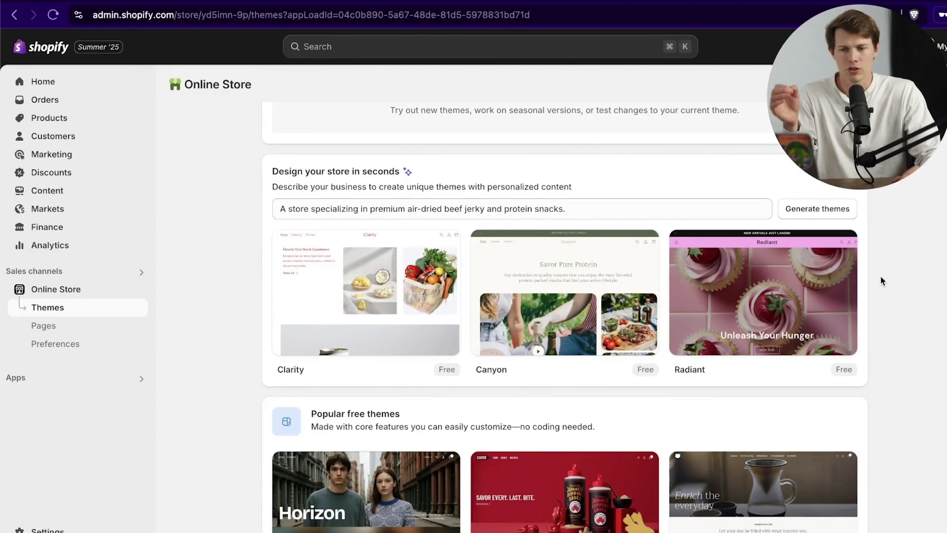
mouse_move(852, 295)
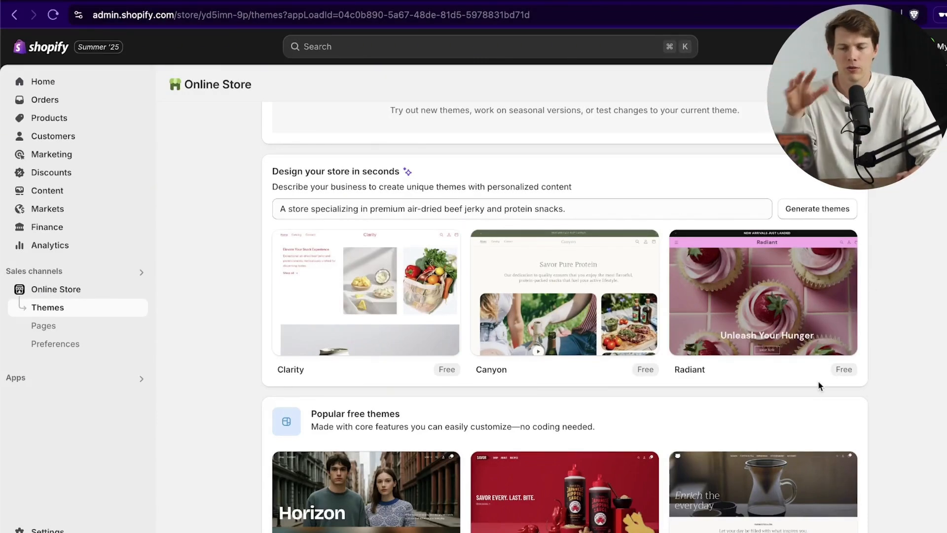
mouse_move(449, 309)
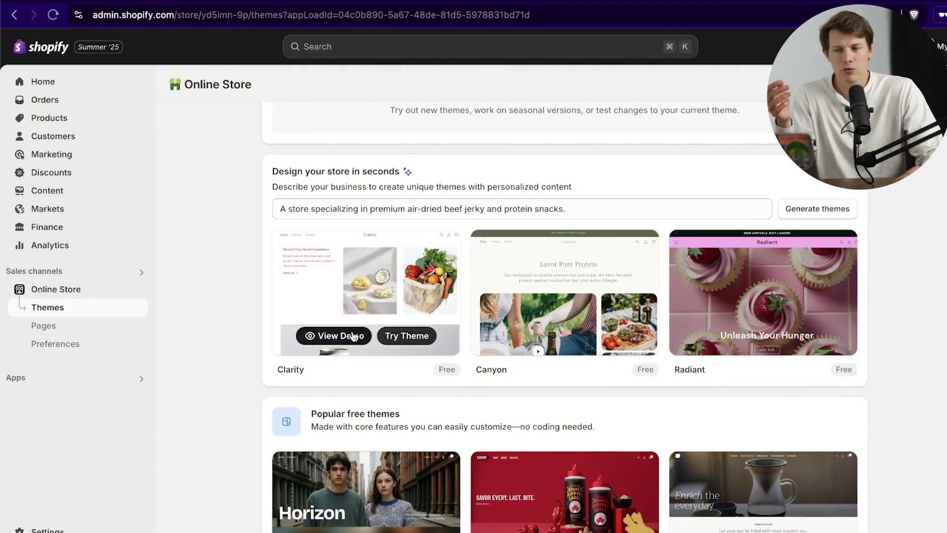
Step: Preview the Canyon theme's demo store, then close it
mouse_move(618, 325)
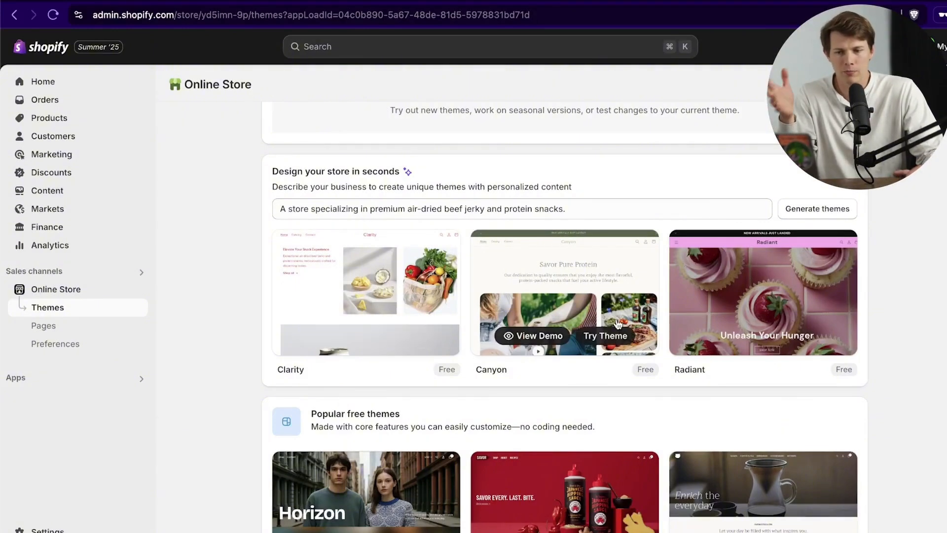
left_click(551, 339)
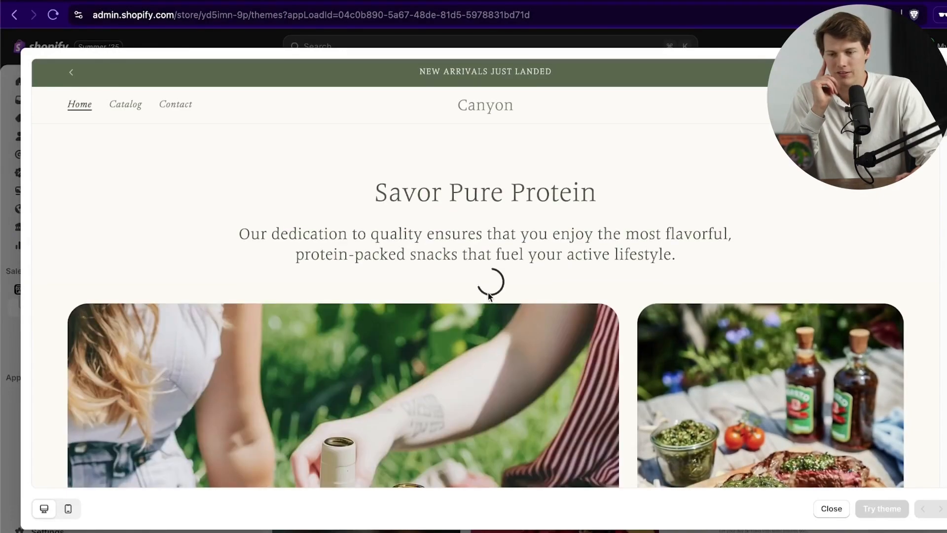
scroll(732, 308, "down", 15)
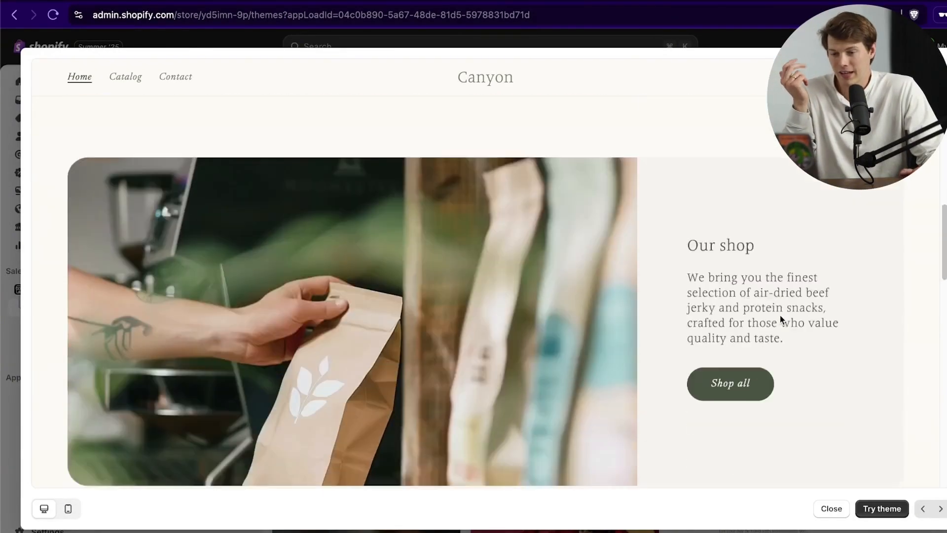
scroll(780, 316, "down", 10)
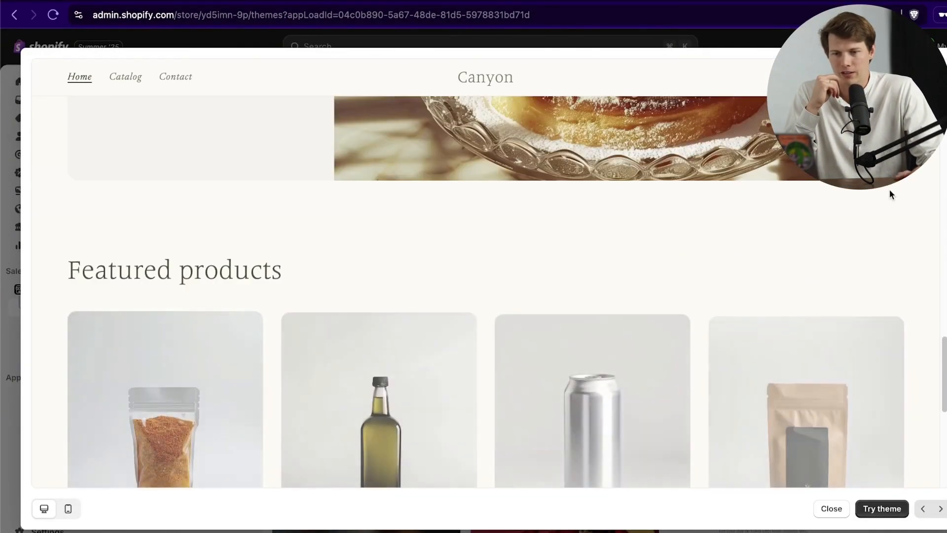
scroll(868, 247, "down", 4)
scroll(774, 345, "up", 10)
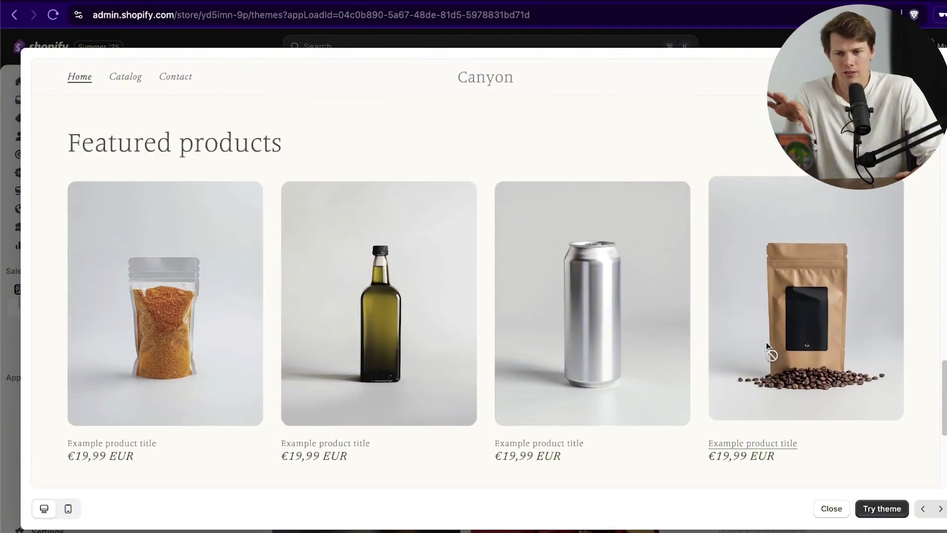
scroll(766, 344, "up", 15)
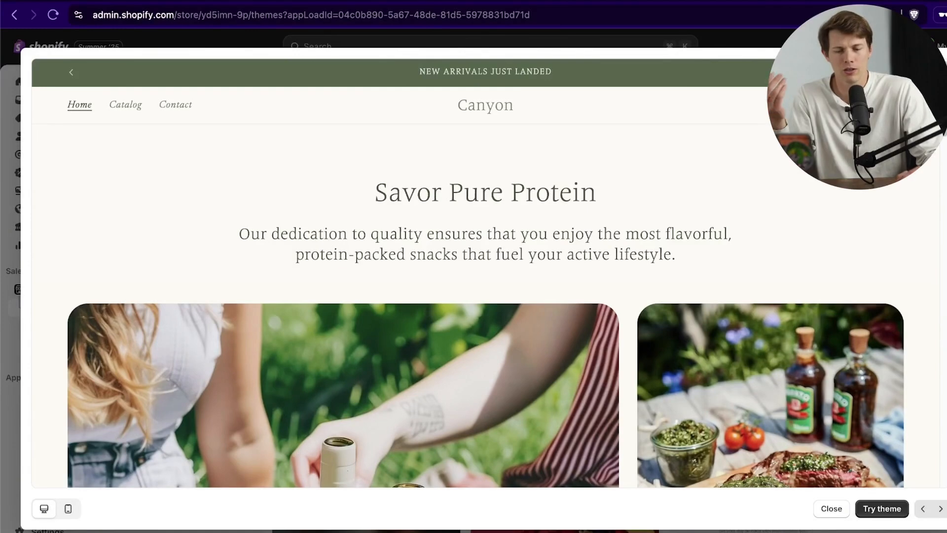
left_click(834, 510)
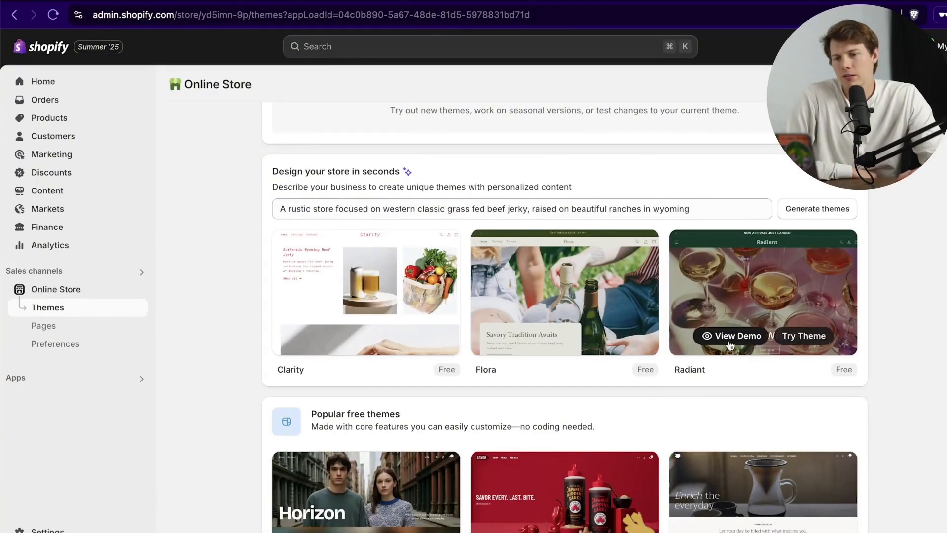
Step: Preview the Radiant theme's demo store, then close it
left_click(731, 336)
scroll(674, 312, "down", 7)
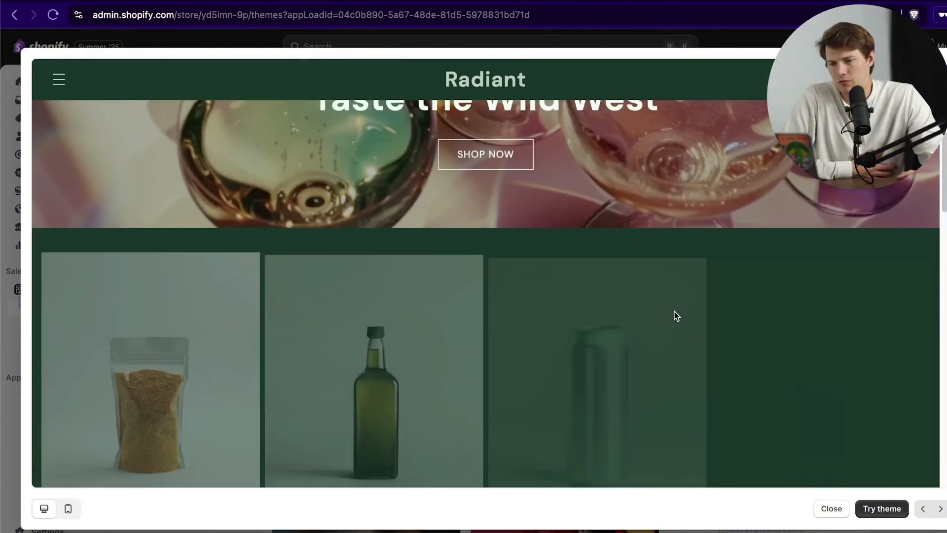
scroll(674, 311, "down", 3)
scroll(674, 311, "down", 5)
scroll(673, 312, "up", 10)
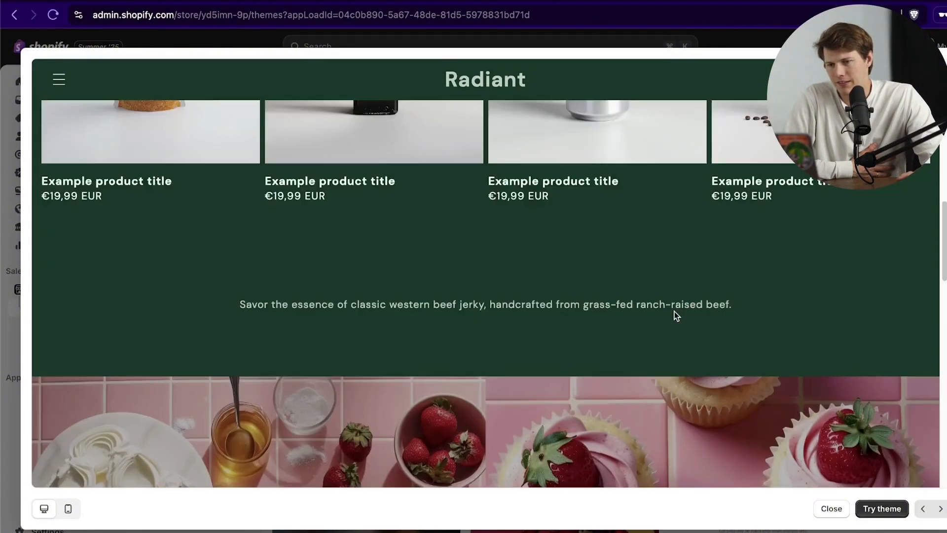
scroll(673, 311, "up", 4)
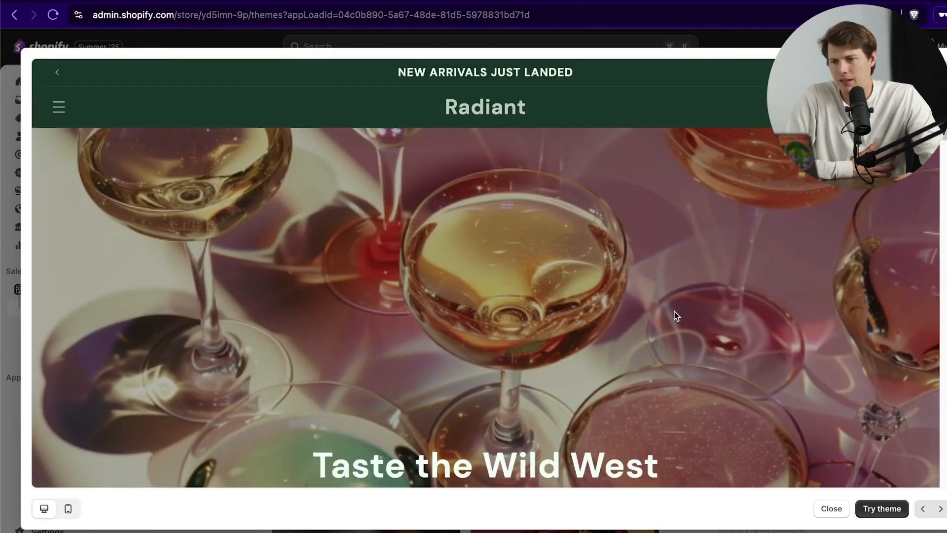
scroll(727, 313, "down", 7)
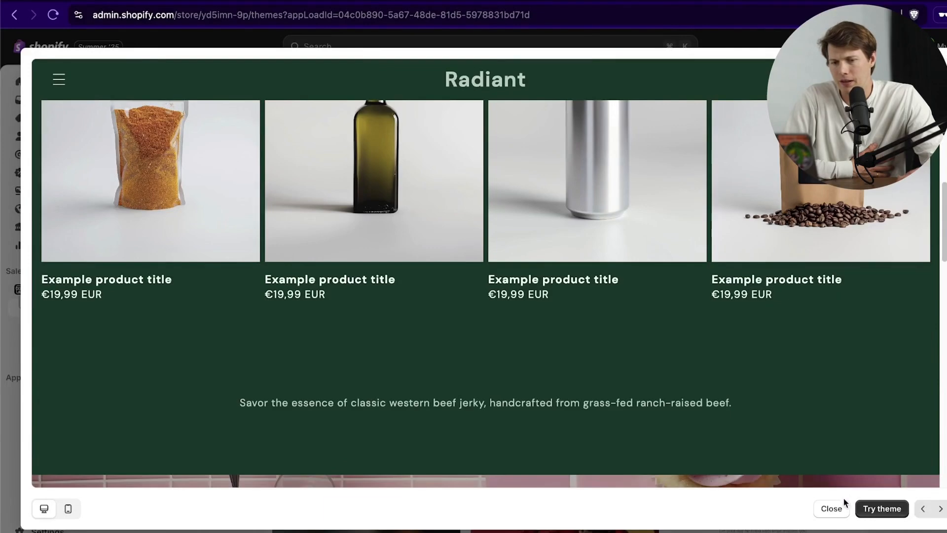
left_click(831, 508)
scroll(802, 356, "down", 5)
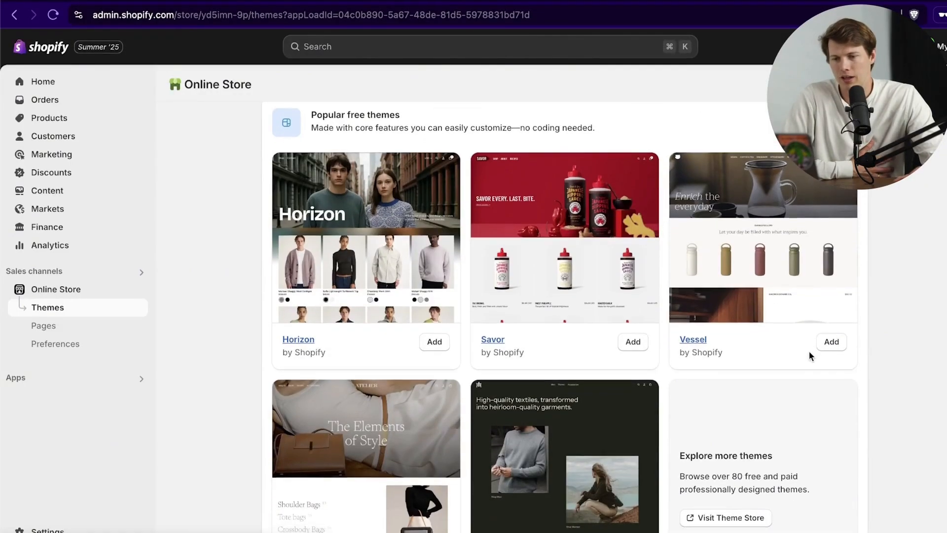
Step: Scroll the themes page to the Horizon card under Popular free themes
scroll(809, 355, "down", 2)
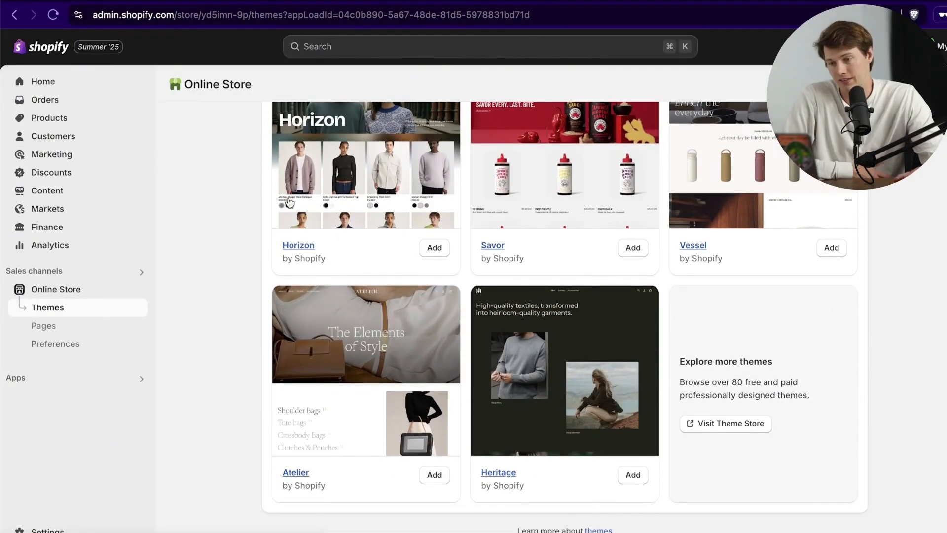
scroll(346, 271, "up", 3)
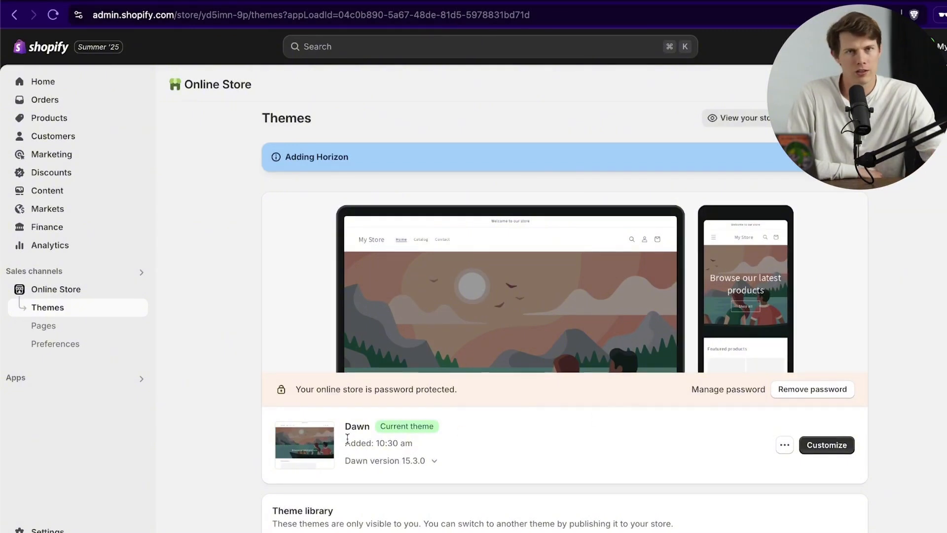
Step: Publish Horizon as the current theme replacing Dawn, and remove the storefront password
scroll(296, 432, "down", 2)
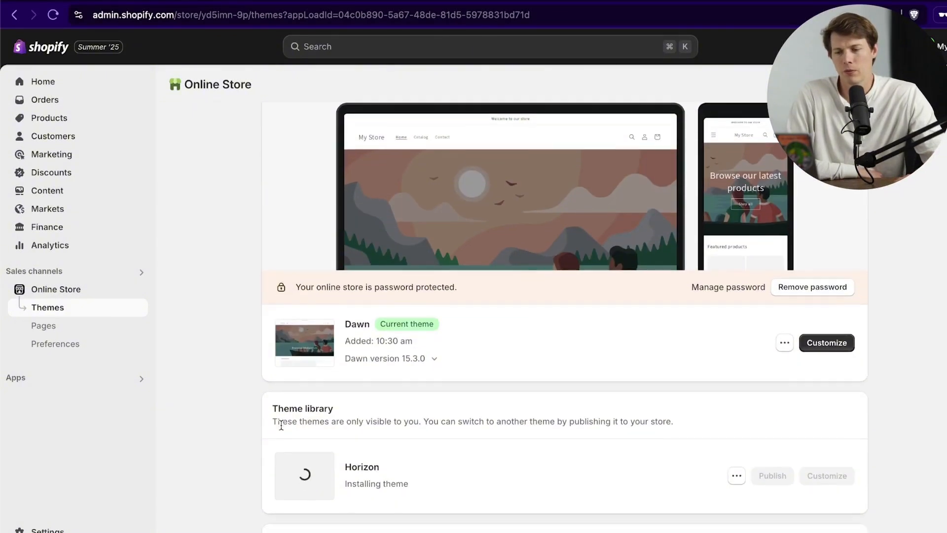
scroll(389, 503, "down", 3)
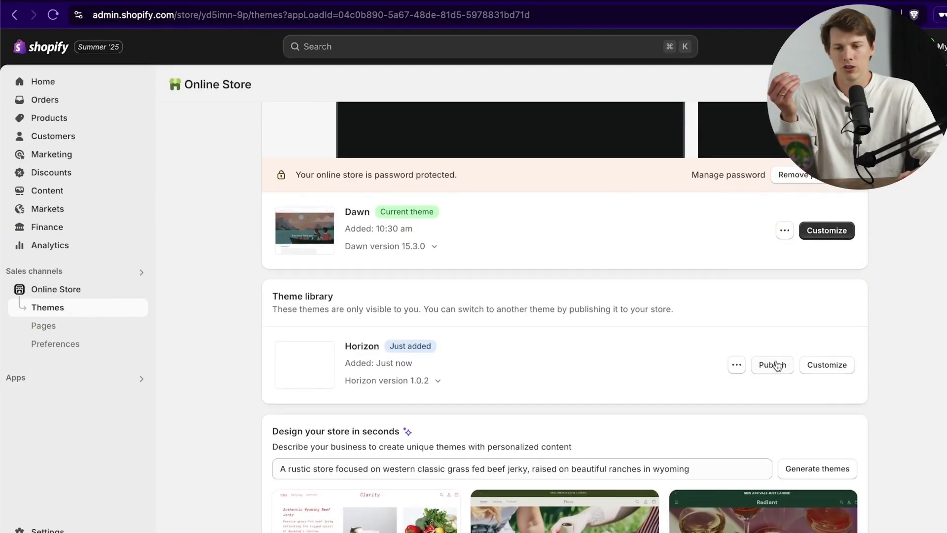
left_click(772, 365)
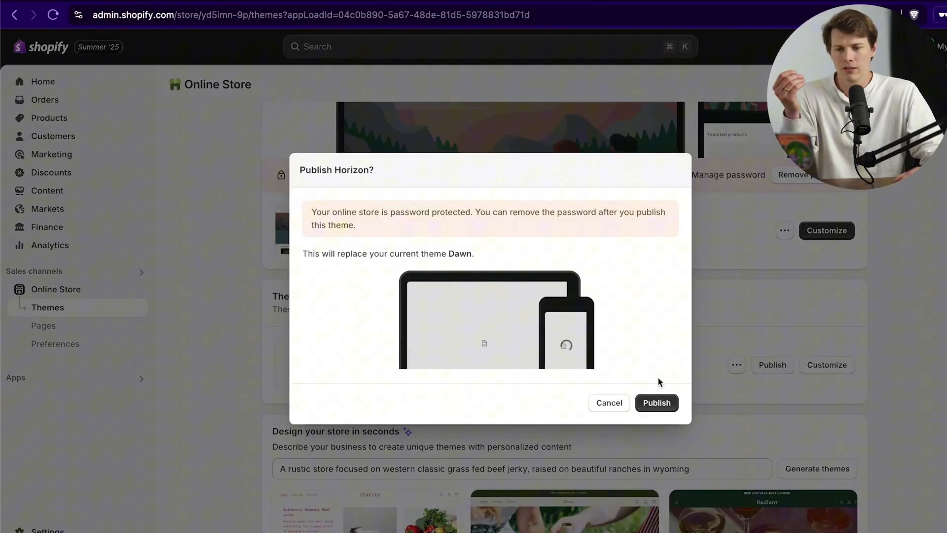
left_click(663, 402)
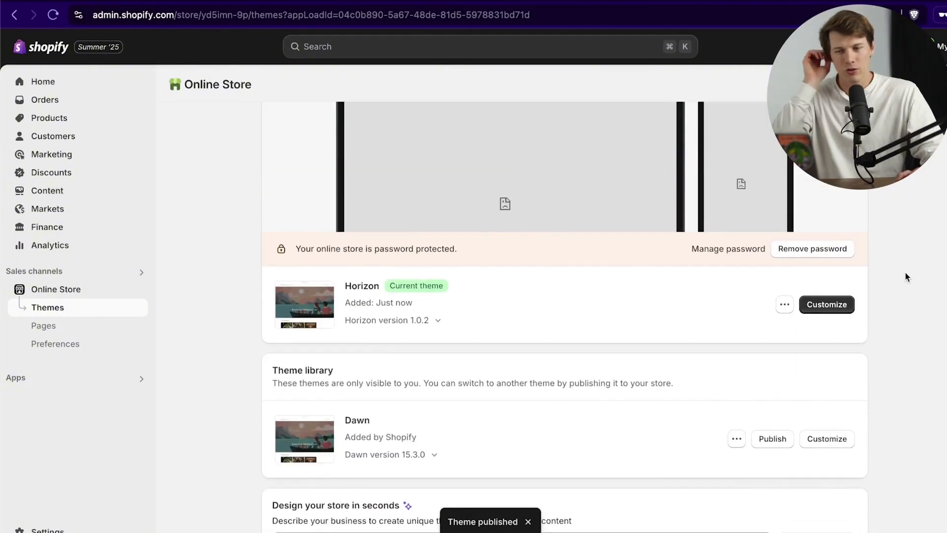
left_click(812, 253)
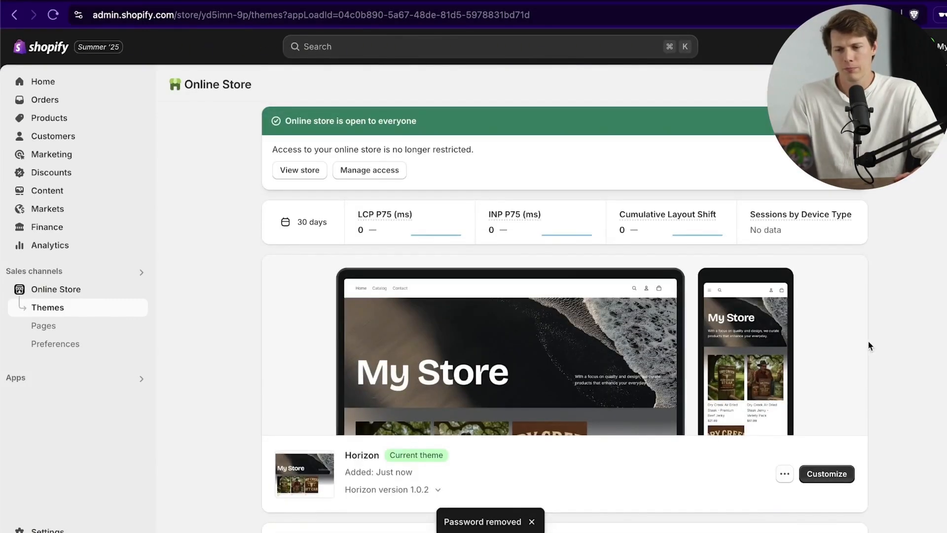
scroll(919, 395, "down", 3)
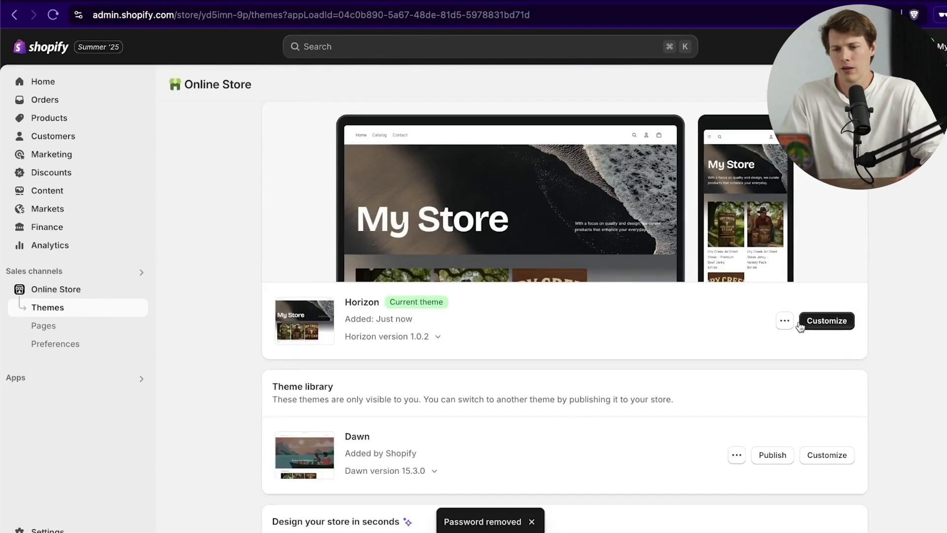
Step: Open the Horizon theme editor on the home page
left_click(838, 322)
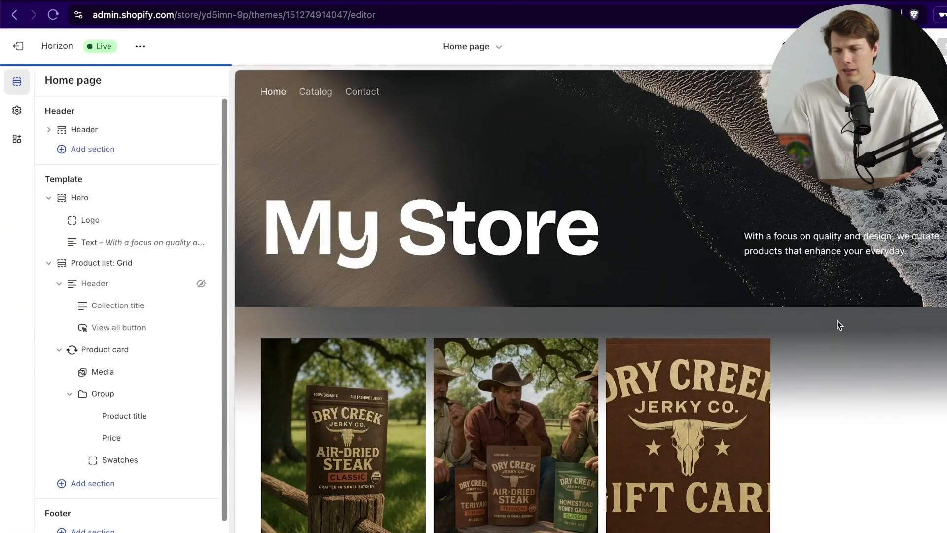
scroll(825, 340, "down", 2)
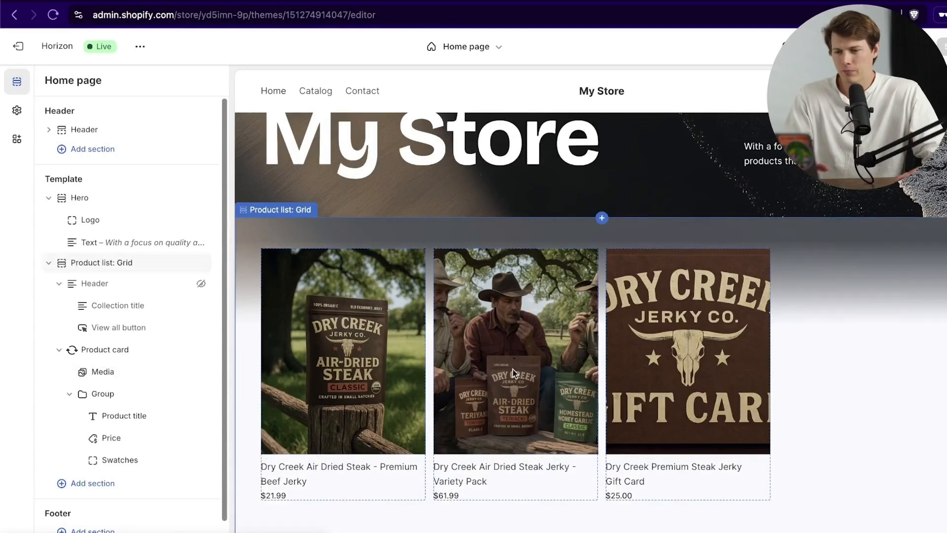
scroll(737, 331, "down", 3)
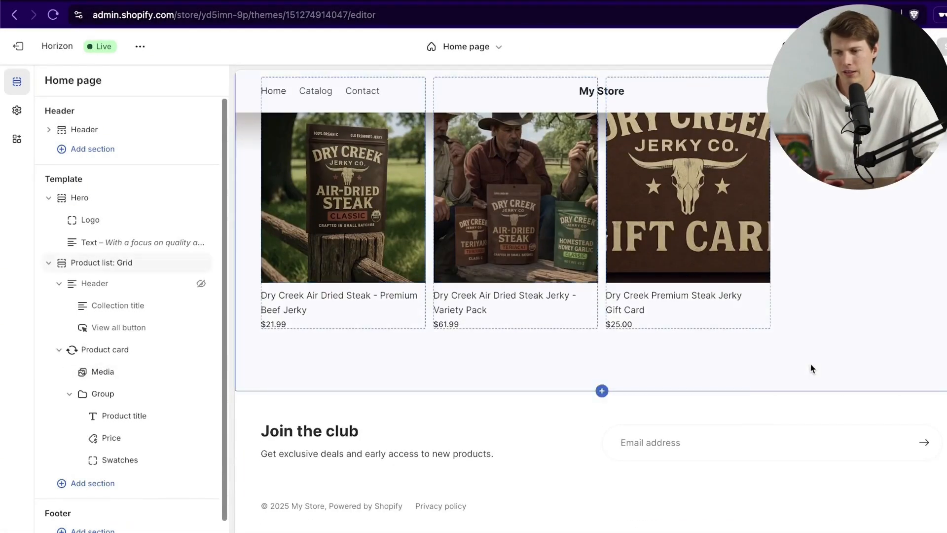
scroll(820, 361, "up", 4)
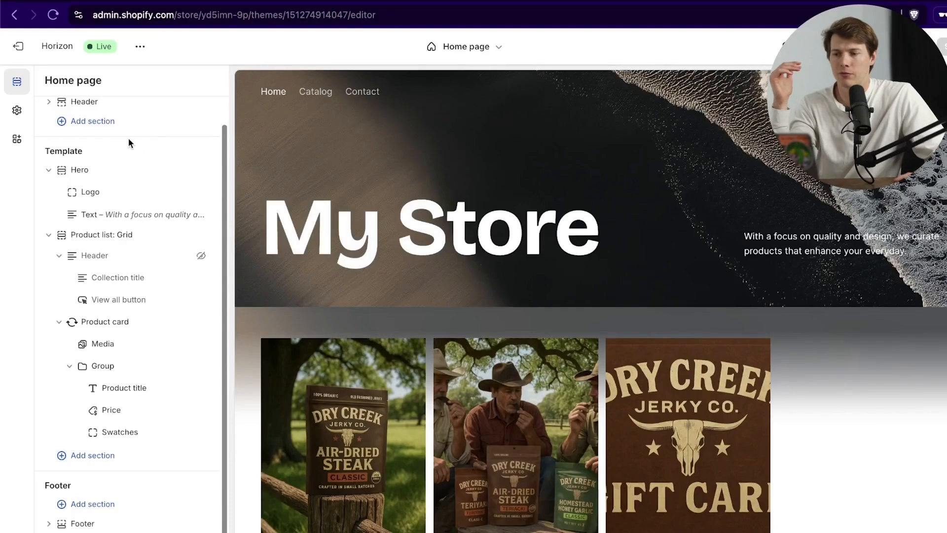
Step: Collapse the Hero and Product list: Grid sections, keeping Hero visible after toggling it
left_click(45, 171)
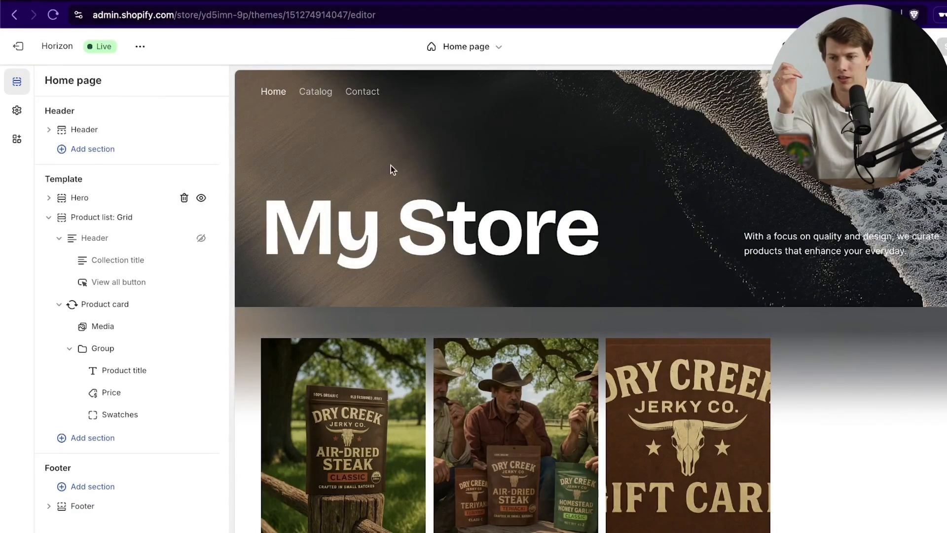
left_click(201, 198)
left_click(201, 199)
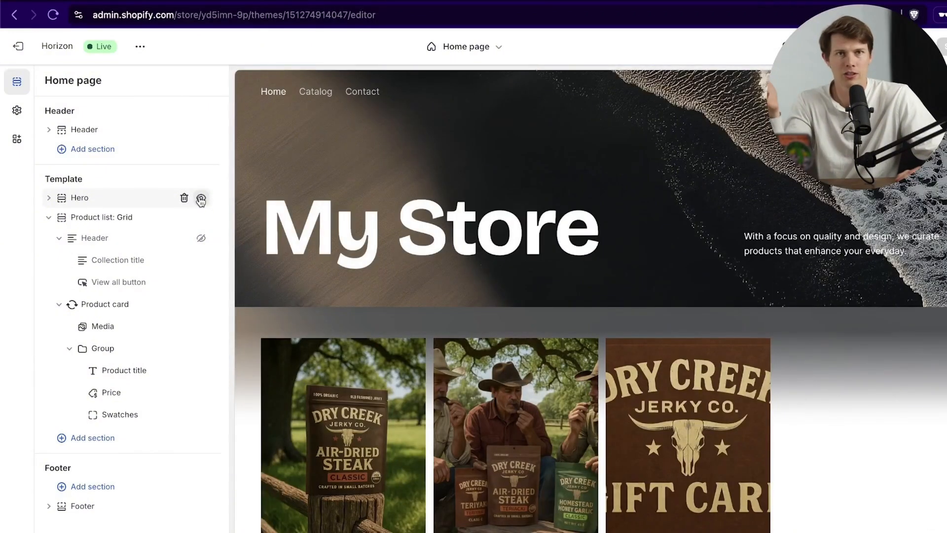
left_click(48, 217)
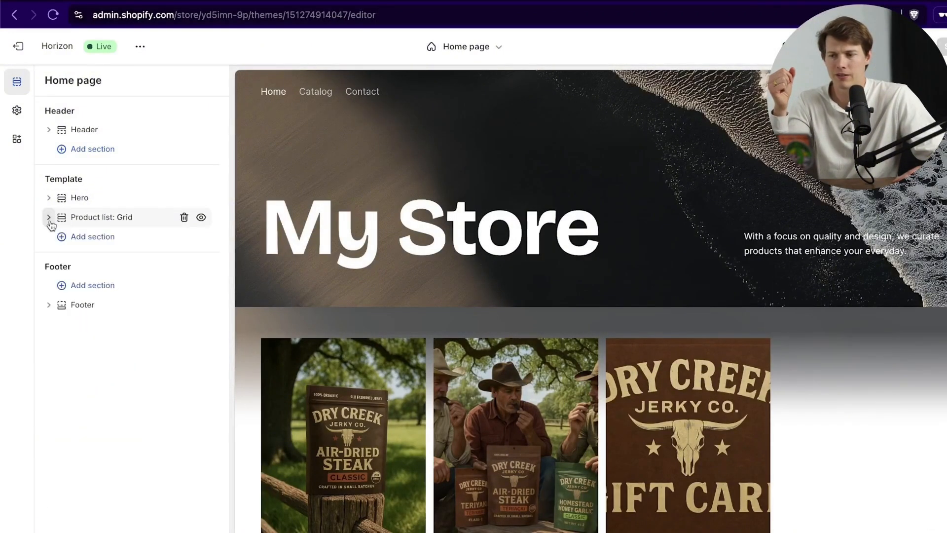
scroll(345, 273, "down", 5)
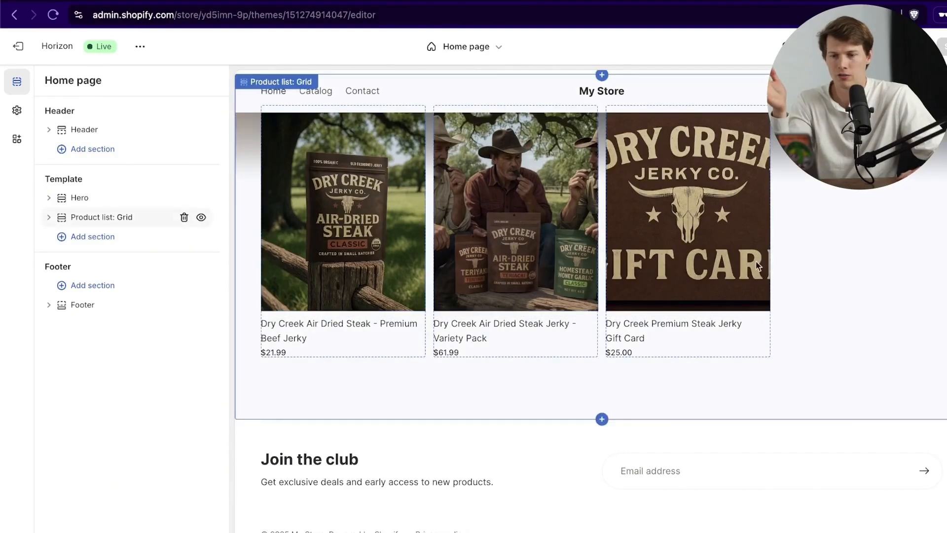
scroll(787, 249, "up", 4)
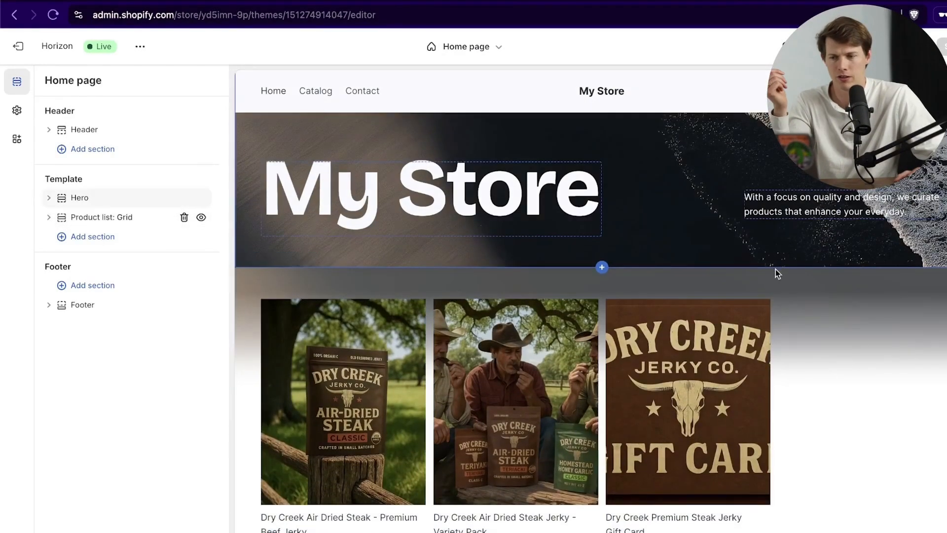
scroll(730, 276, "down", 3)
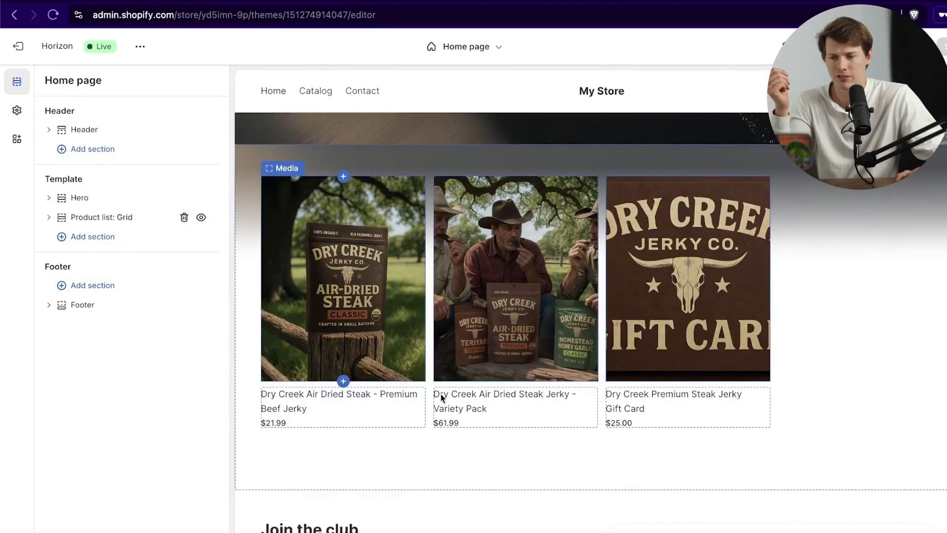
scroll(493, 414, "down", 2)
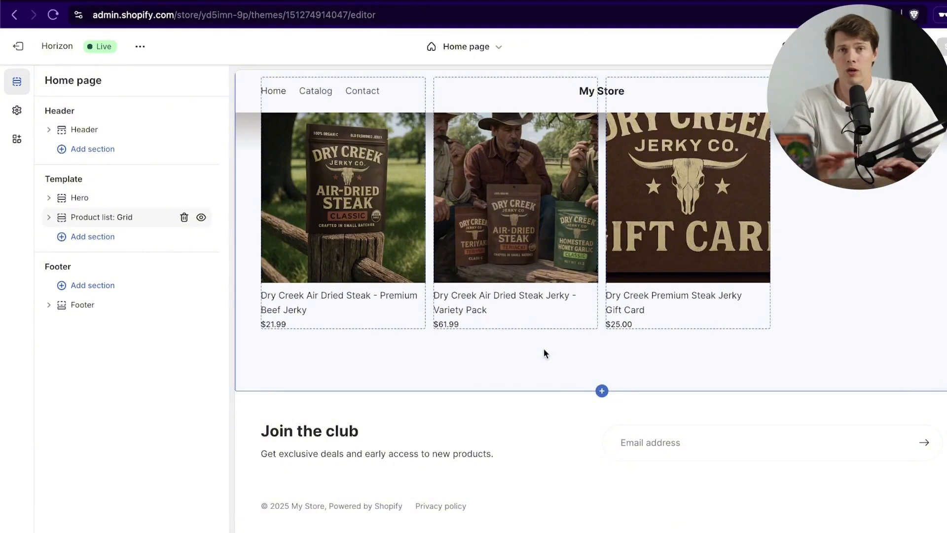
scroll(544, 348, "up", 5)
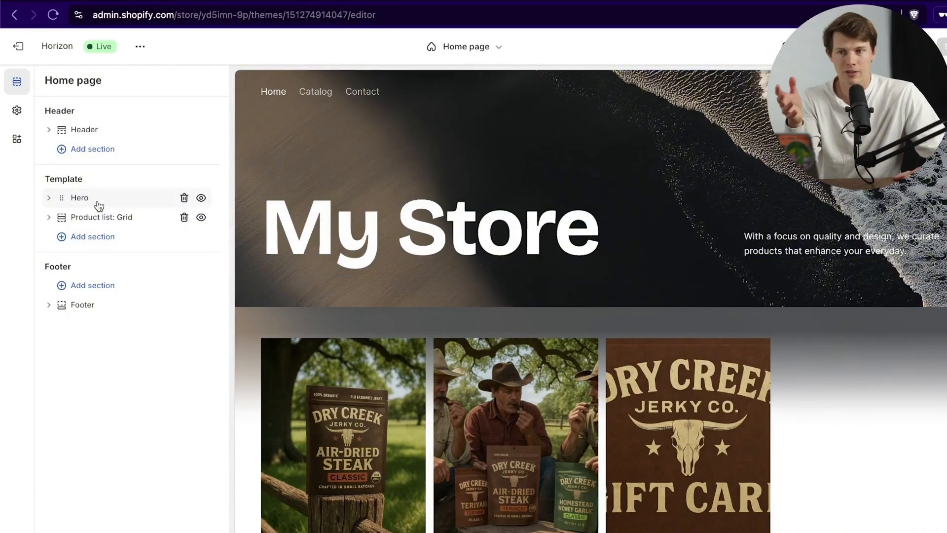
left_click(49, 217)
scroll(373, 256, "down", 3)
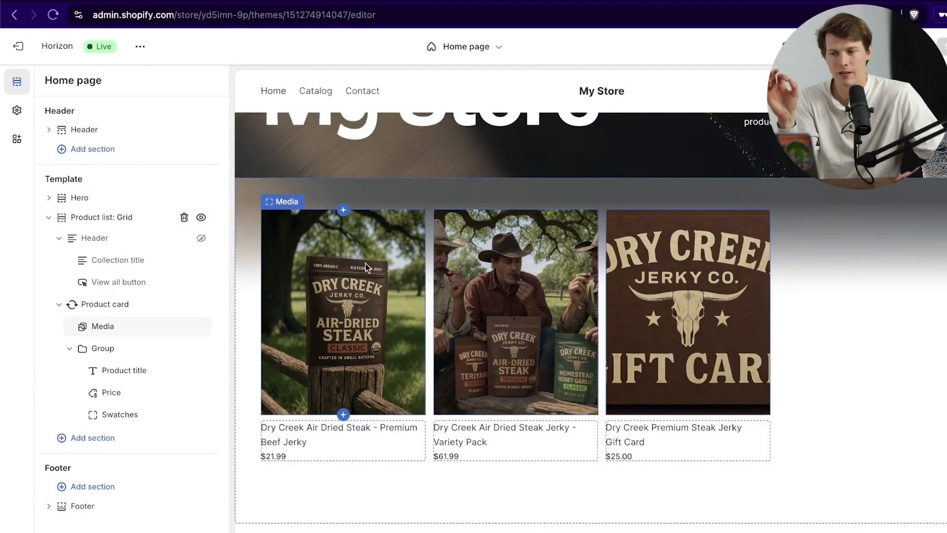
left_click(91, 218)
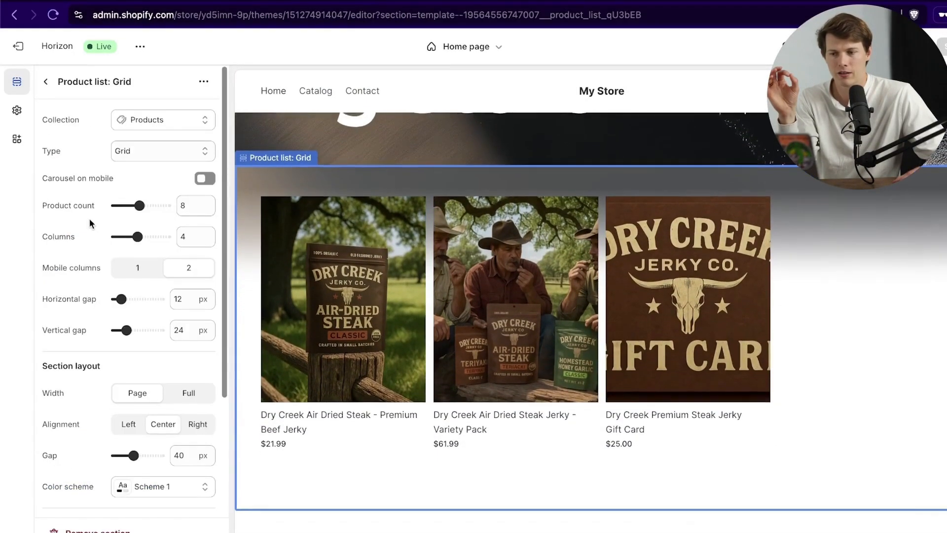
left_click(45, 81)
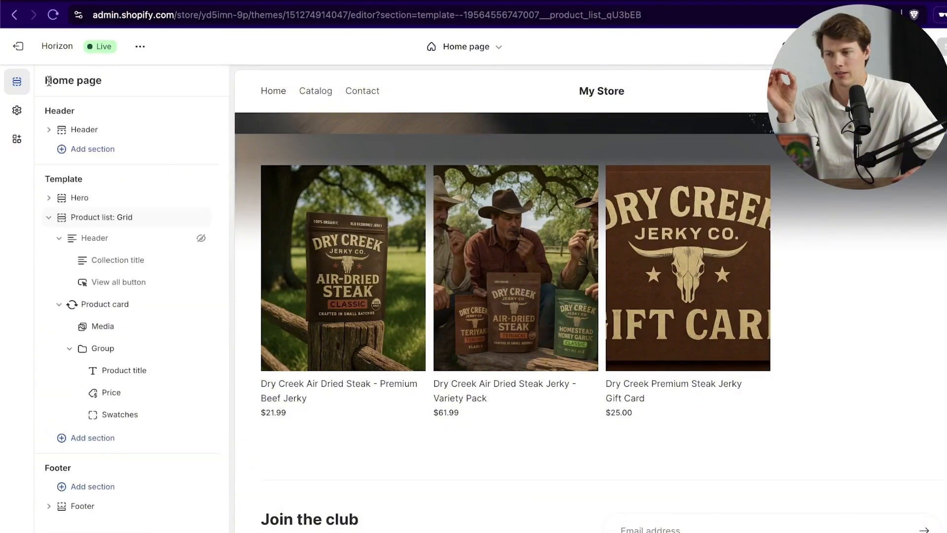
left_click(49, 218)
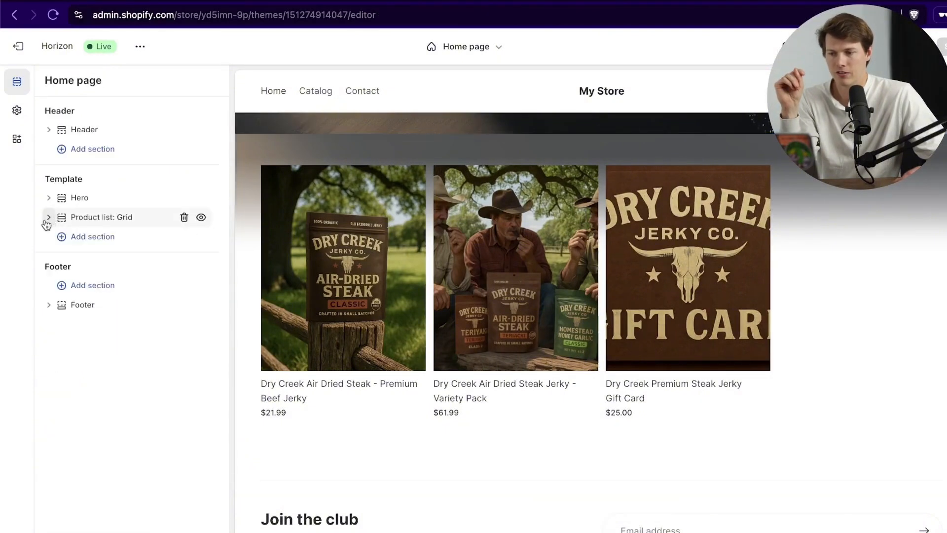
left_click(47, 218)
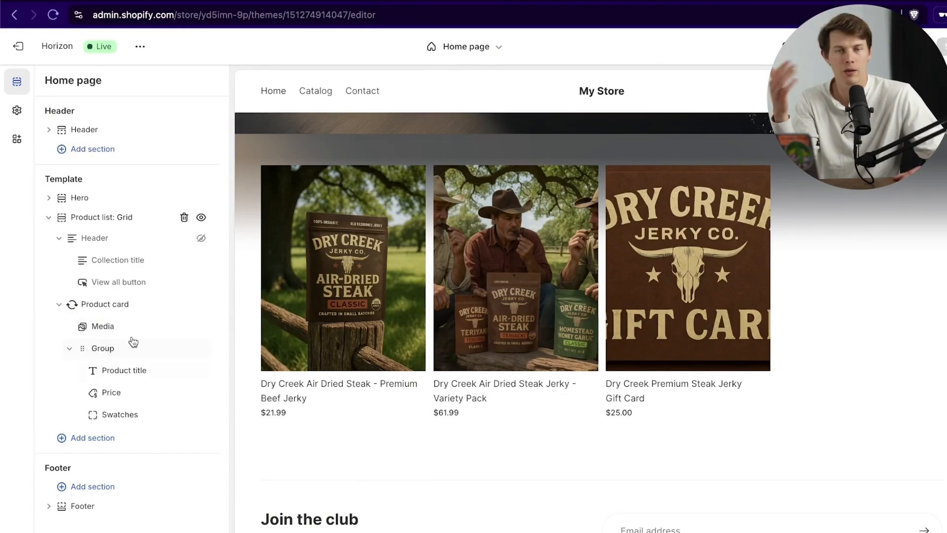
left_click(49, 217)
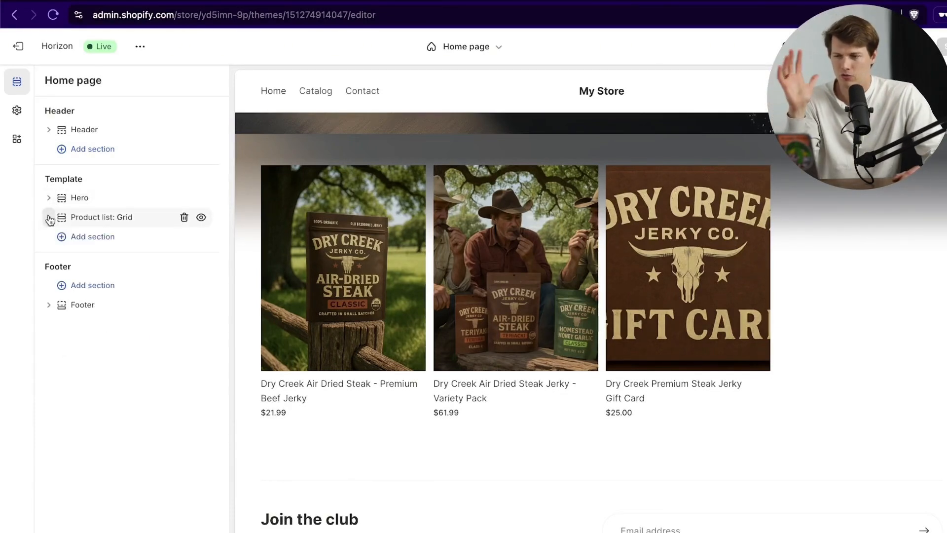
Step: Add a Hero: Marquee section from Banners to the home page template
left_click(100, 239)
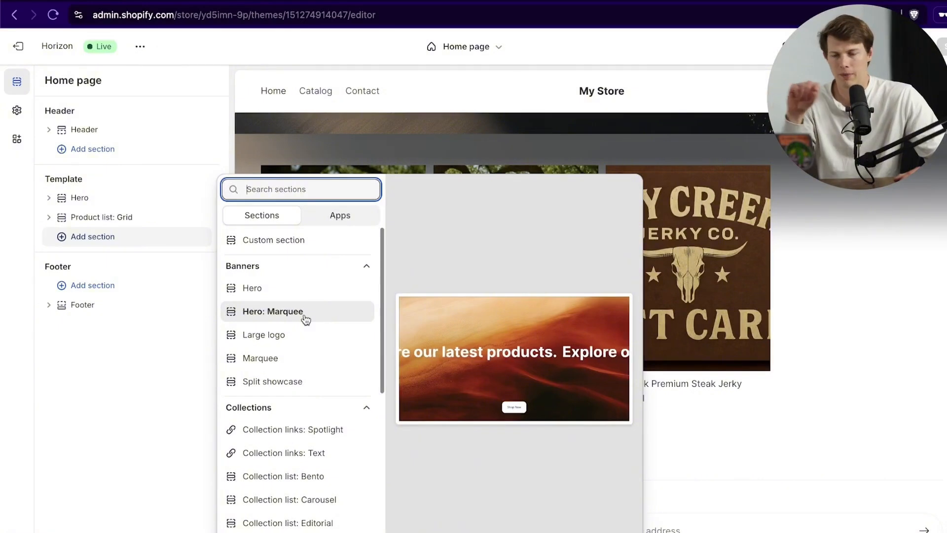
scroll(305, 317, "down", 1)
scroll(287, 303, "up", 1)
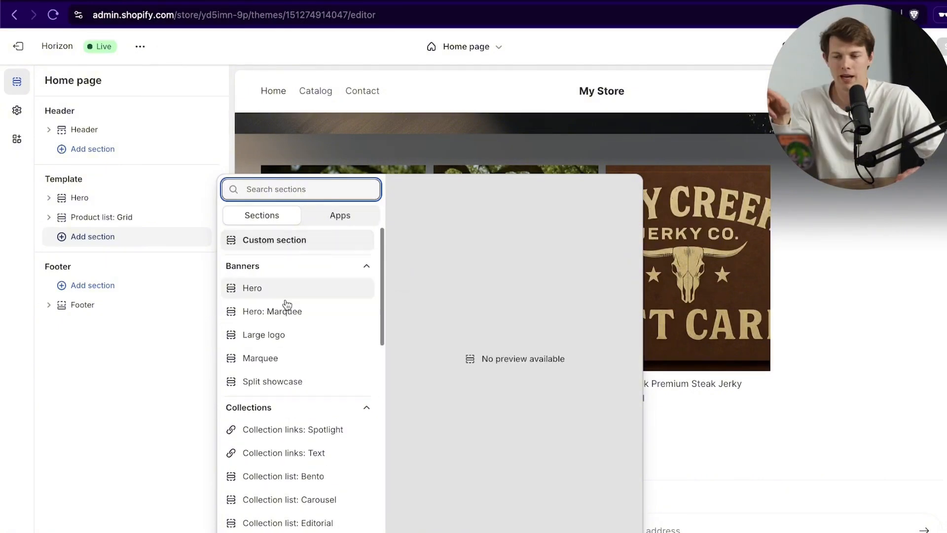
left_click(289, 318)
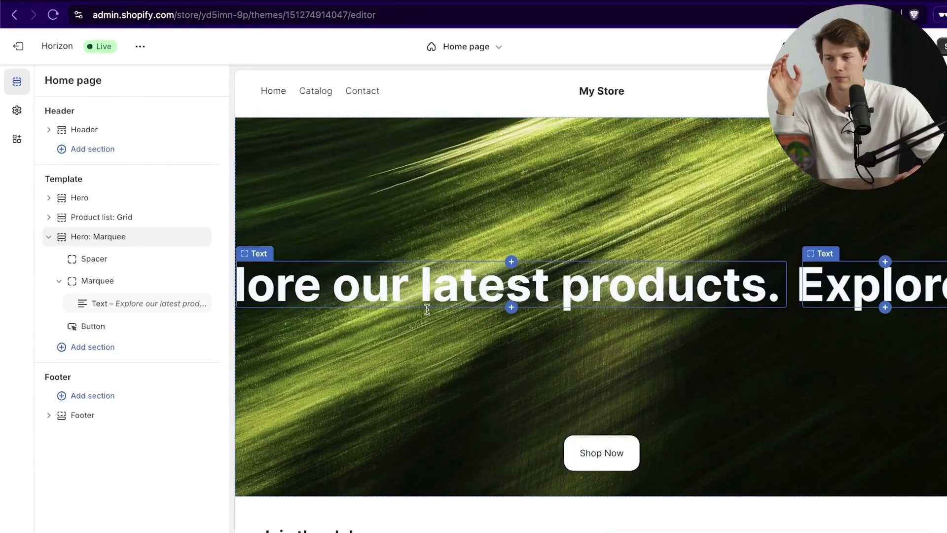
mouse_move(182, 261)
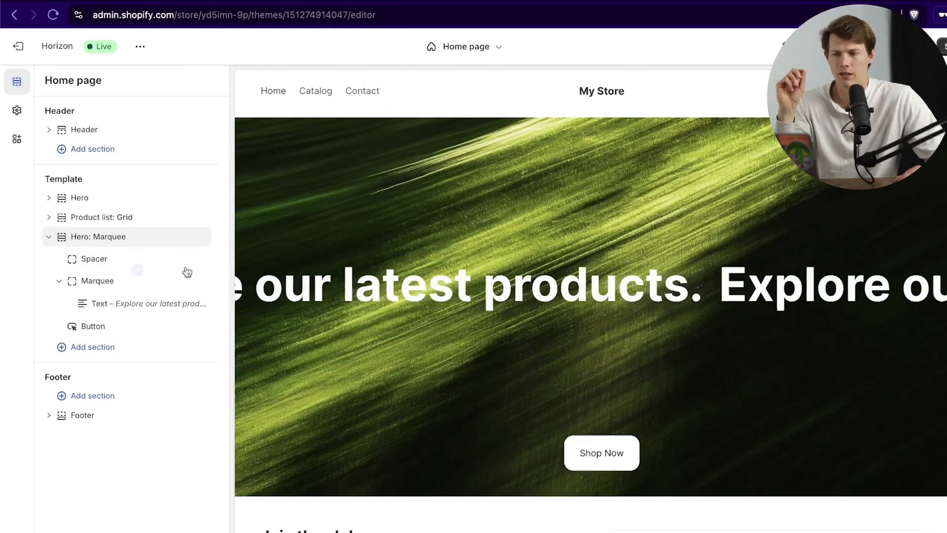
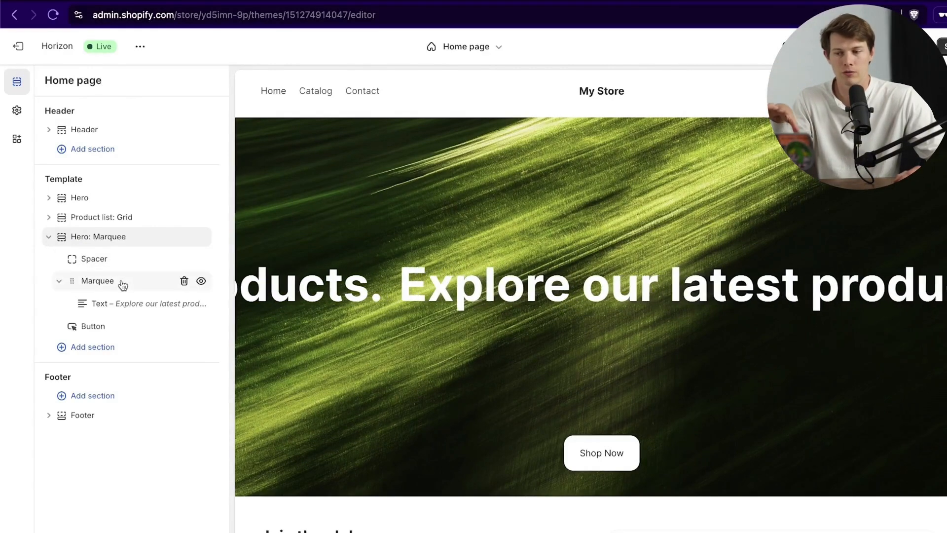
Step: Open the Marquee's Text block, which reads "Explore our latest products." in Heading 1
left_click(59, 280)
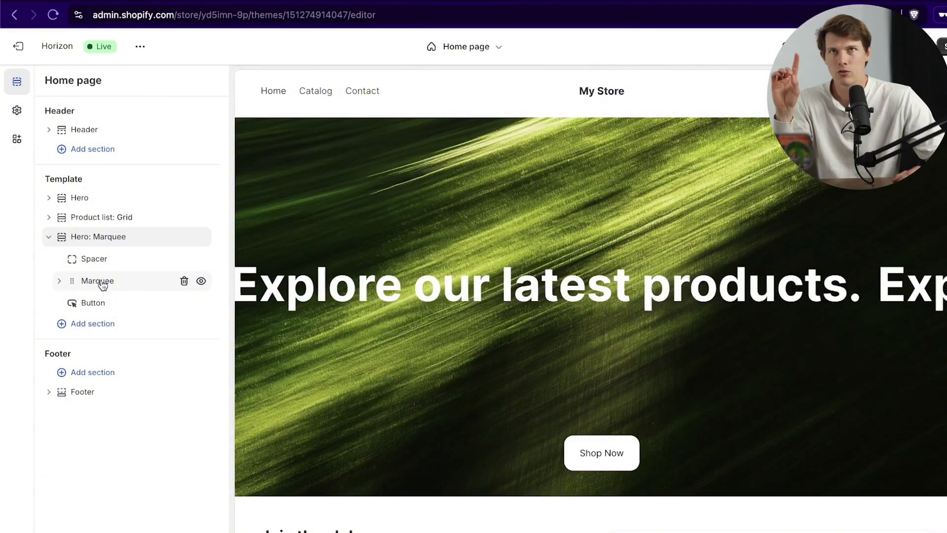
left_click(57, 281)
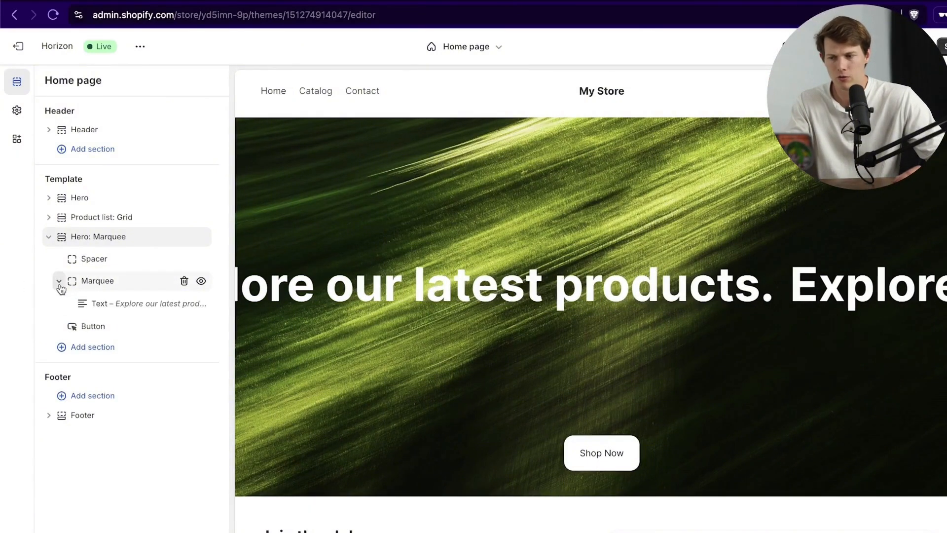
left_click(116, 305)
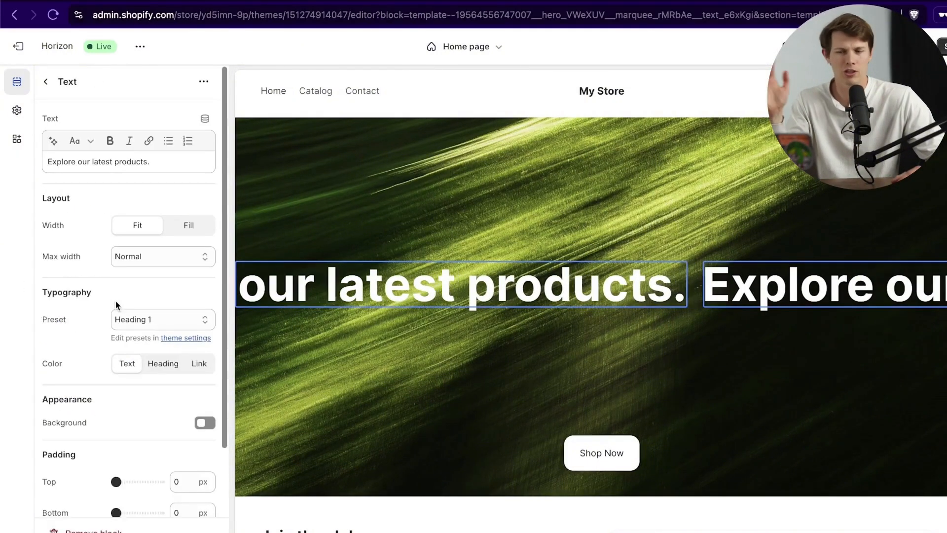
Step: Replace the marquee text with "Real Steak Jerky, Made From Grass-Fed Beef."
left_click(391, 288)
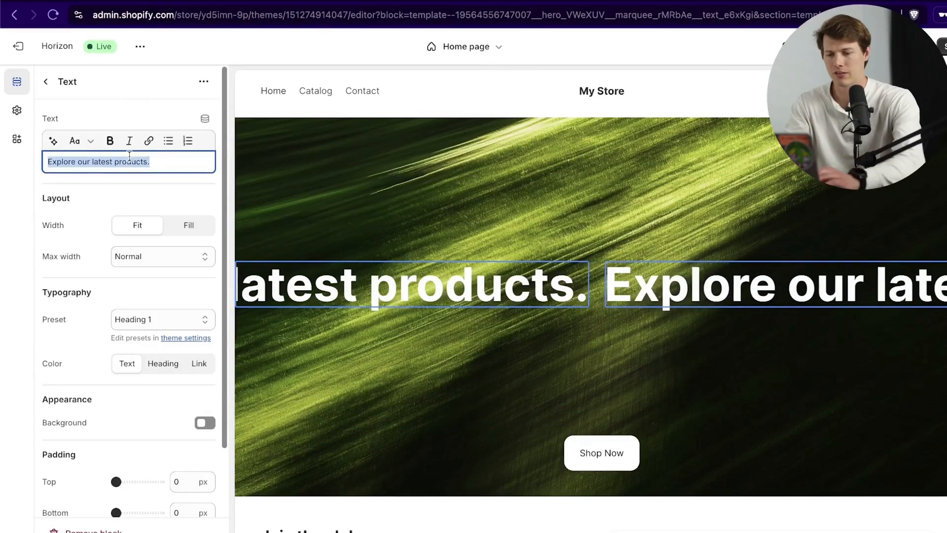
type("Real Steak Jerky, Made From Grass-Fed Beef.")
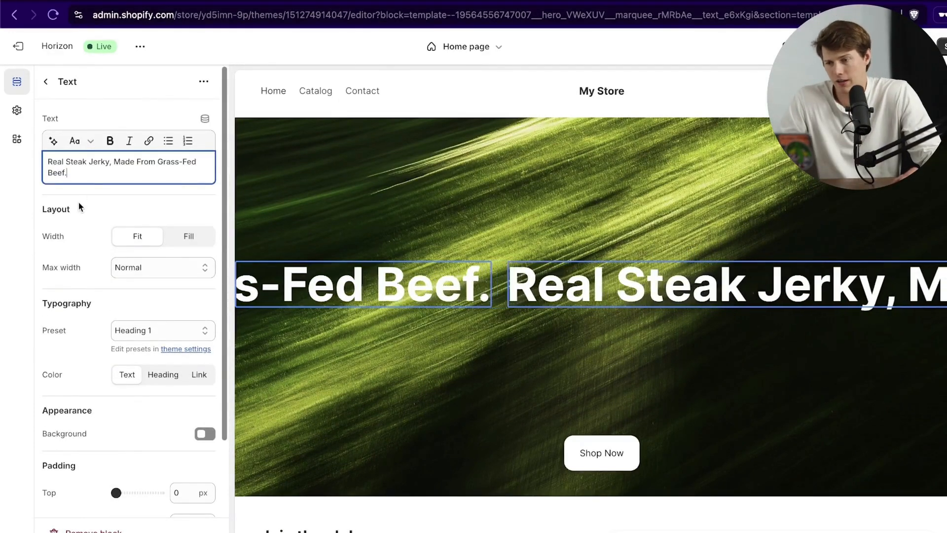
left_click(102, 209)
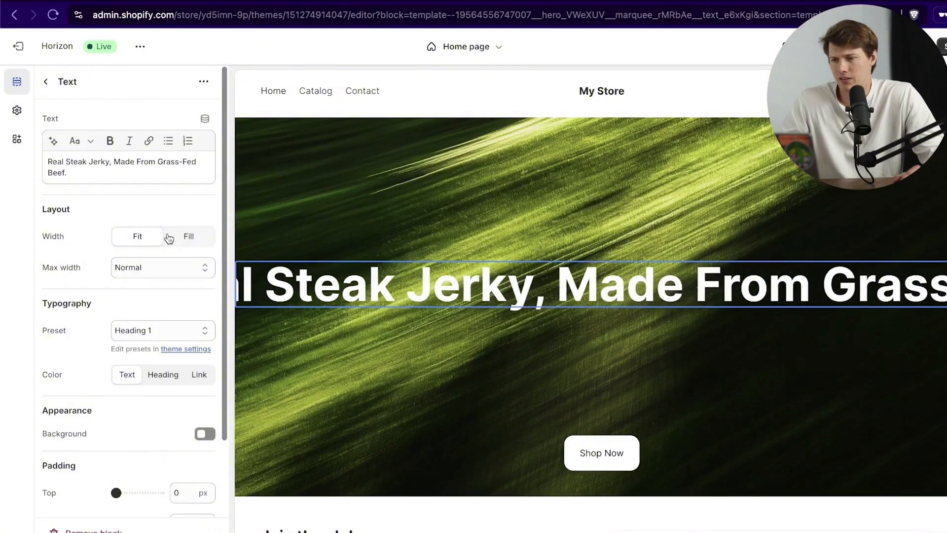
Step: Try the Paragraph preset, then keep the marquee text at Heading 1
scroll(105, 285, "down", 3)
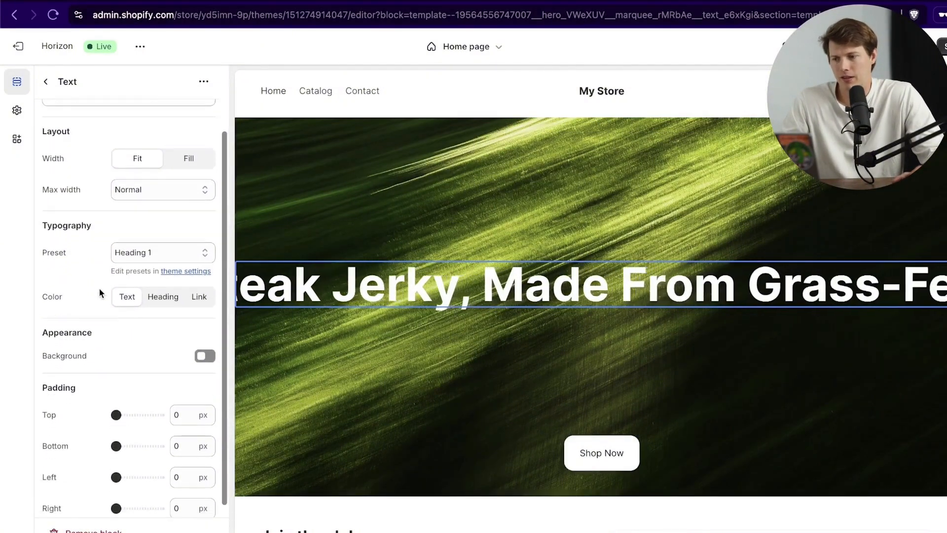
left_click(158, 240)
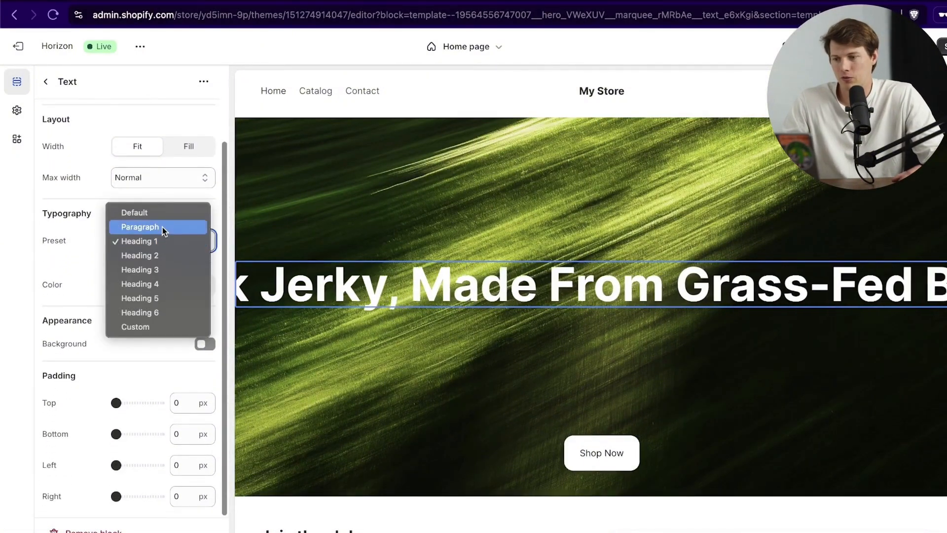
left_click(163, 228)
left_click(159, 241)
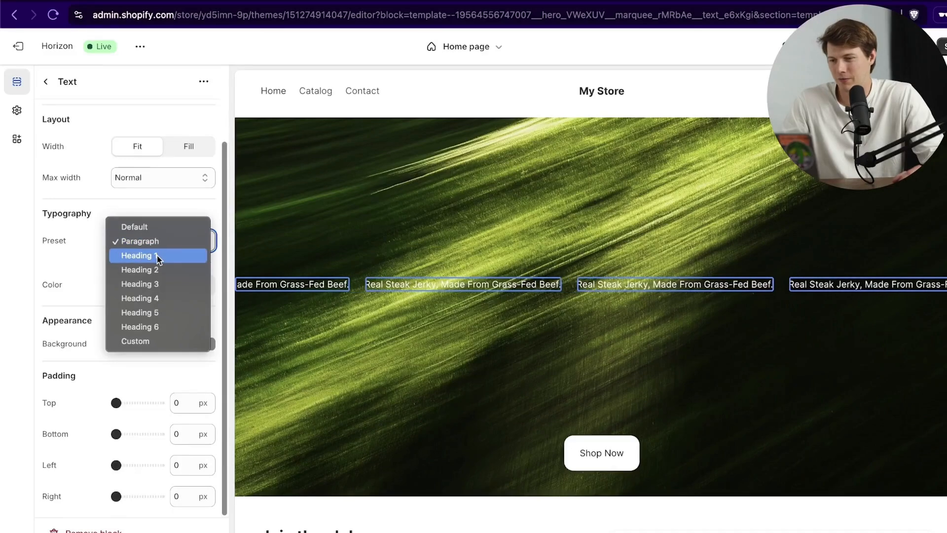
left_click(159, 256)
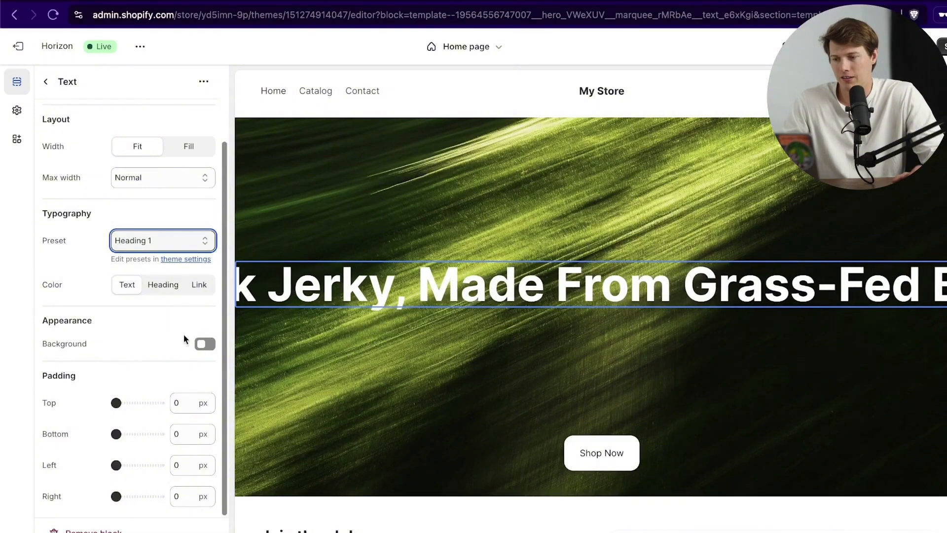
scroll(184, 339, "up", 3)
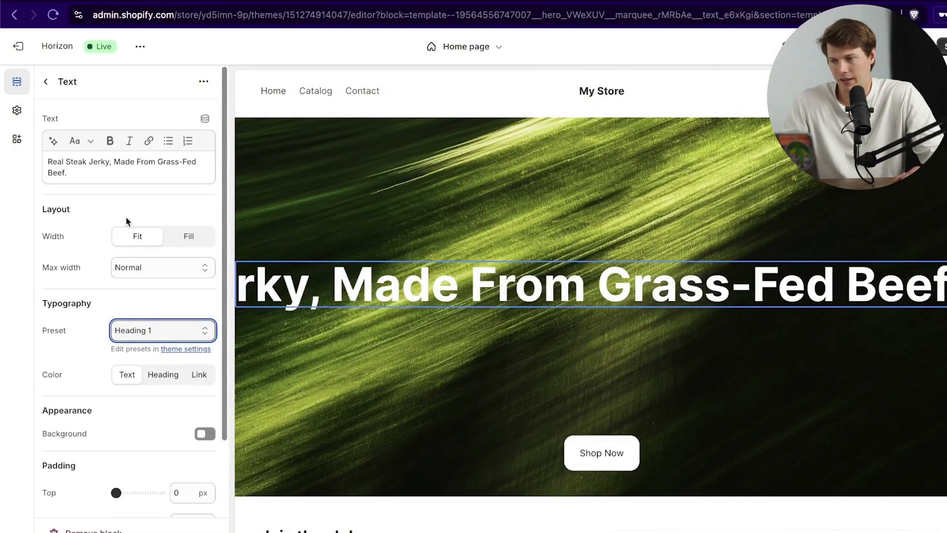
left_click(46, 81)
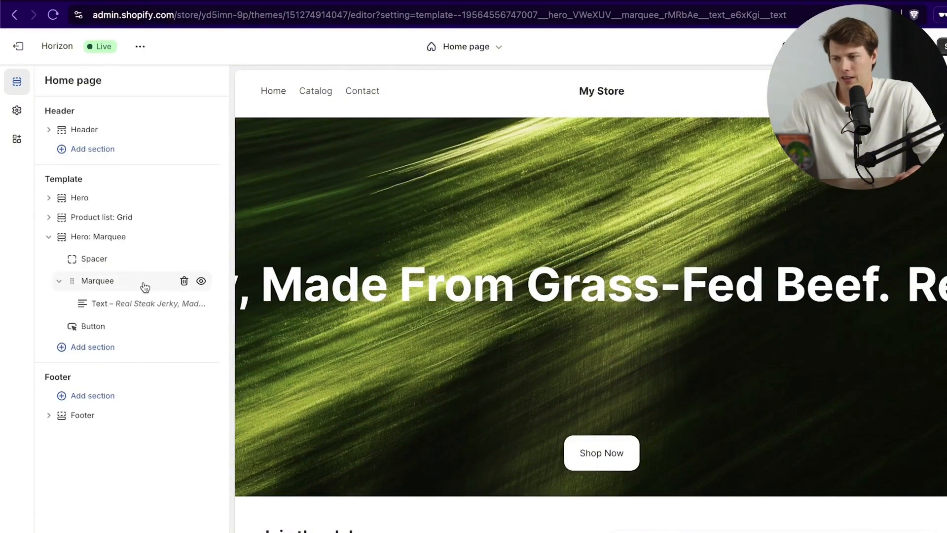
left_click(99, 281)
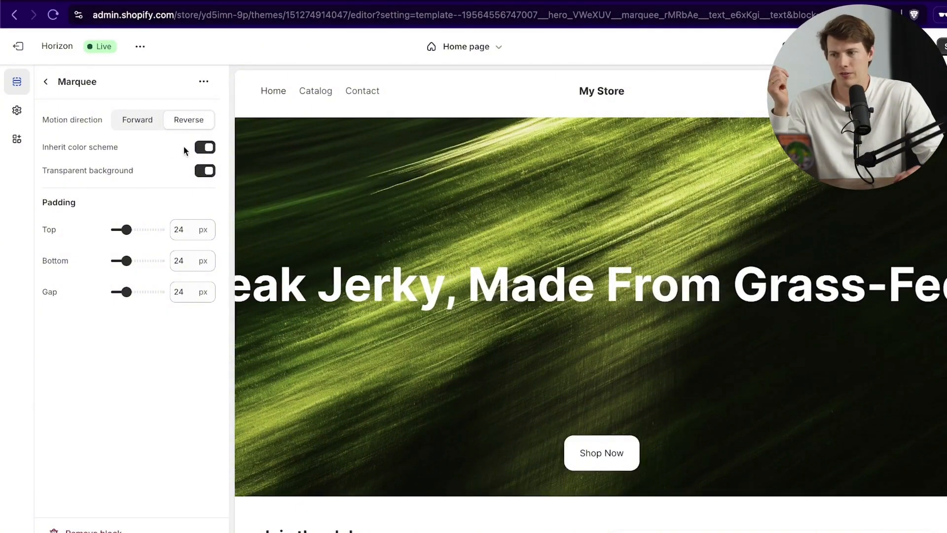
left_click(208, 147)
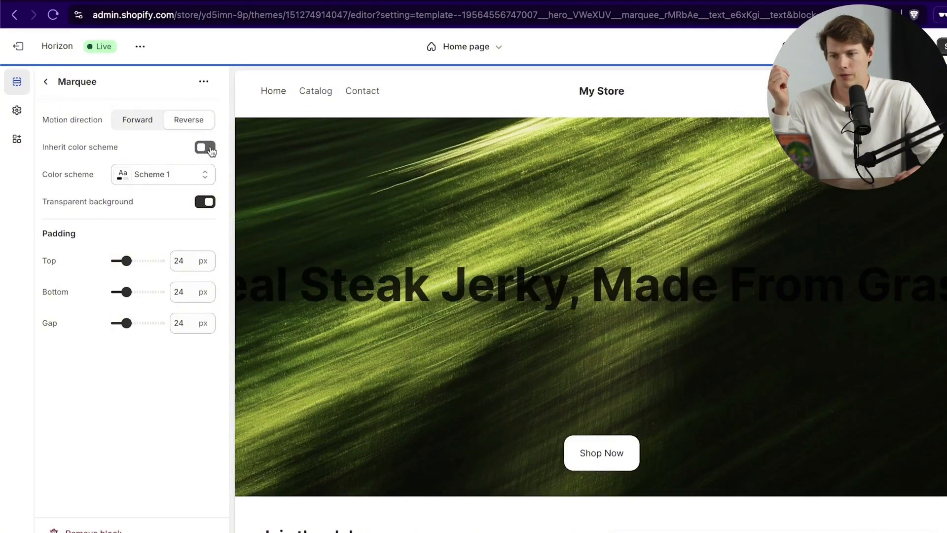
left_click(207, 148)
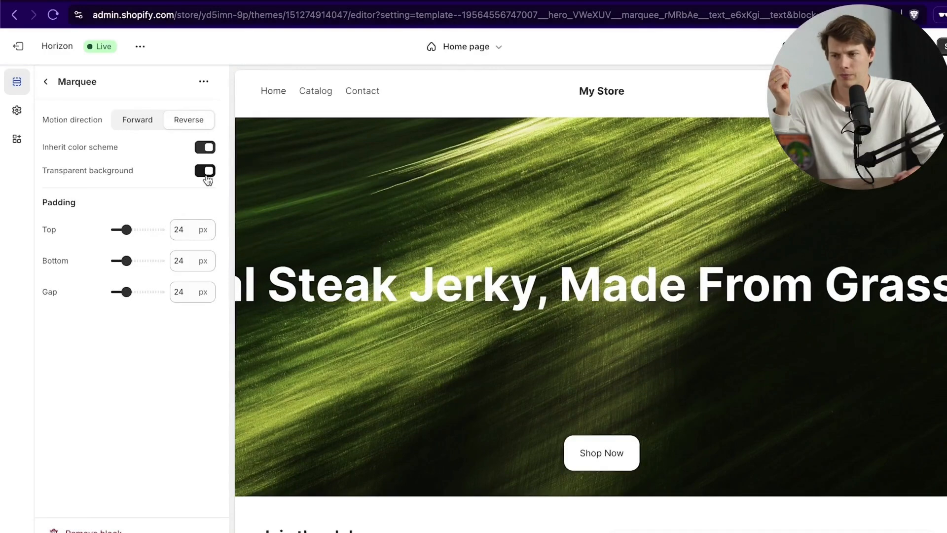
left_click(206, 173)
left_click(207, 172)
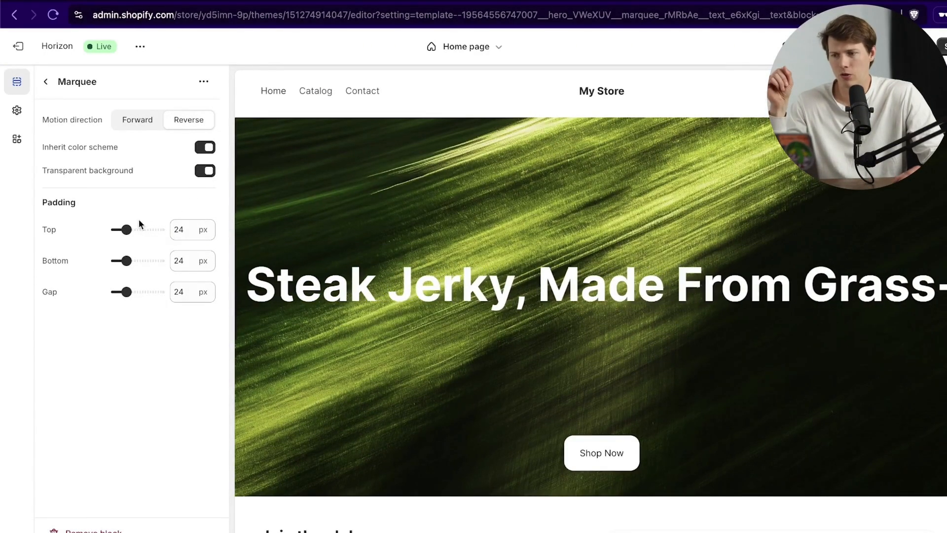
left_click(45, 81)
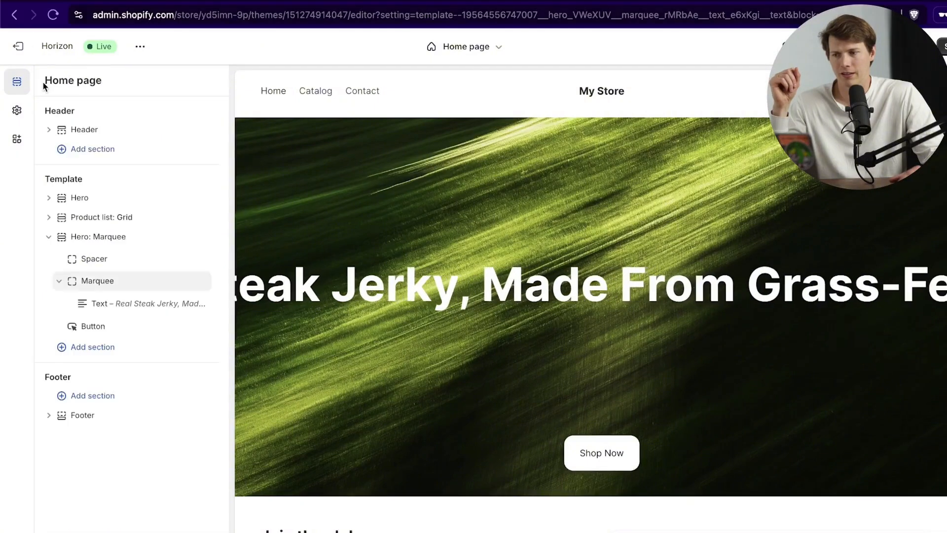
Step: Shrink the hero's Spacer block to 20 px and bring up the Marquee block's settings
left_click(127, 260)
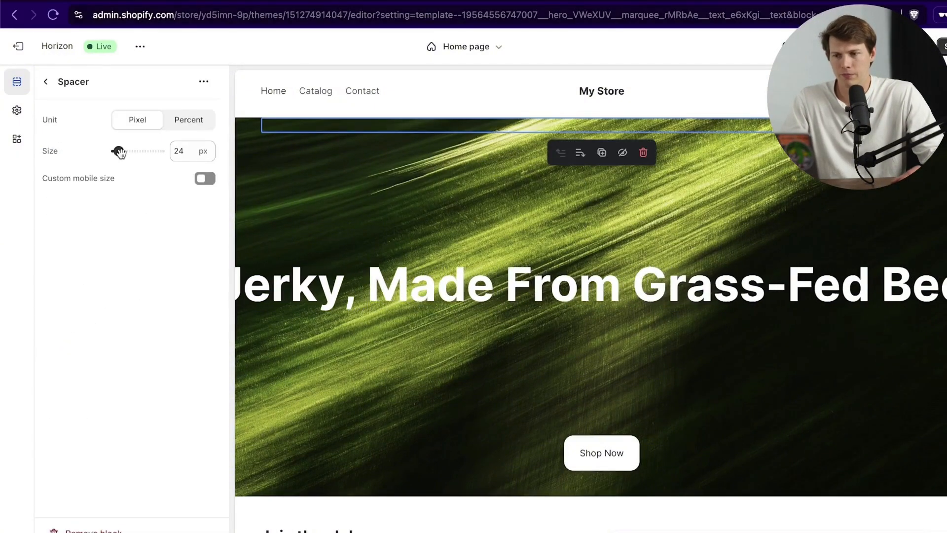
scroll(345, 251, "up", 3)
mouse_move(125, 157)
left_mouse_down()
mouse_move(167, 157)
mouse_move(93, 154)
mouse_move(118, 151)
left_mouse_up()
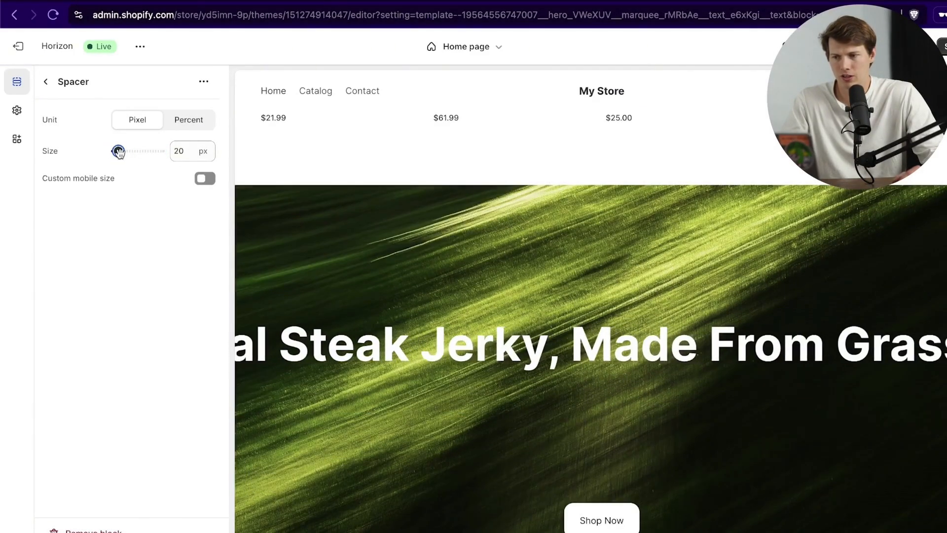
left_click(47, 83)
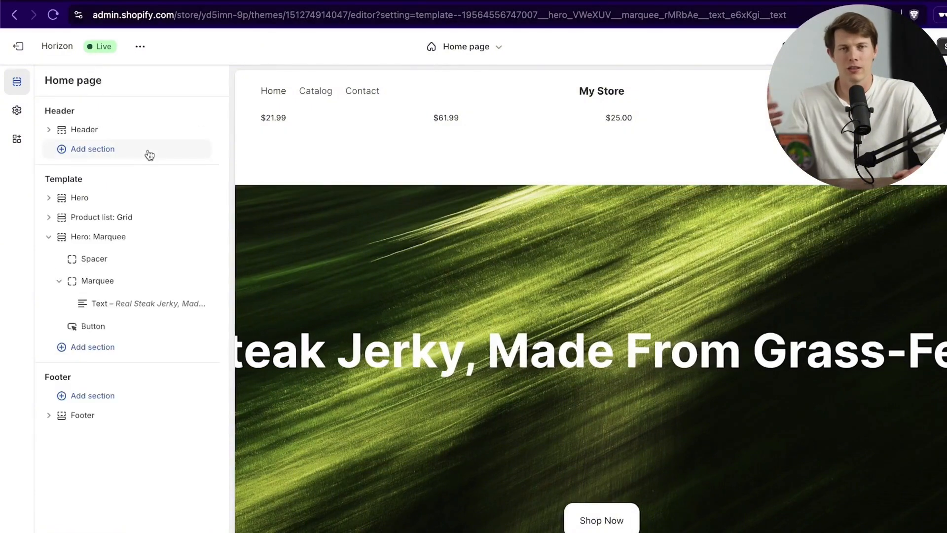
mouse_move(146, 257)
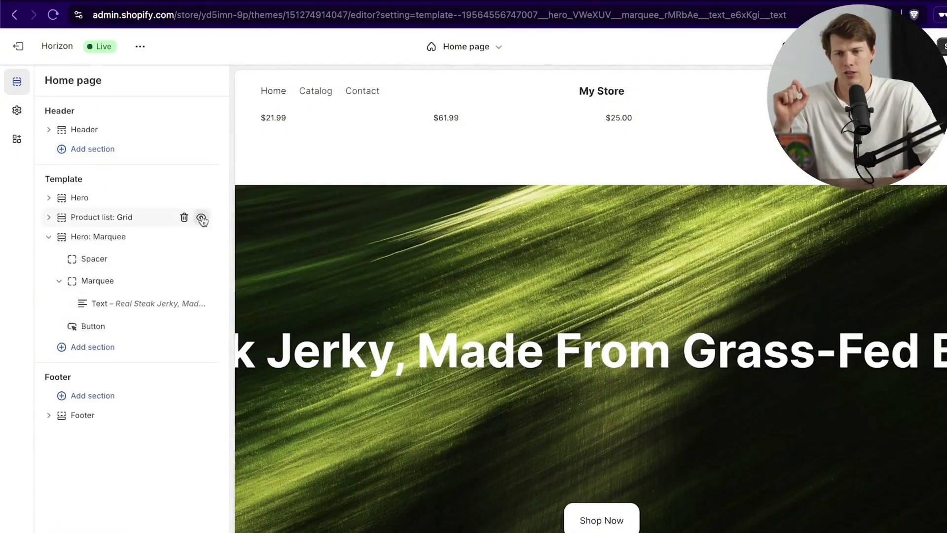
left_click(157, 282)
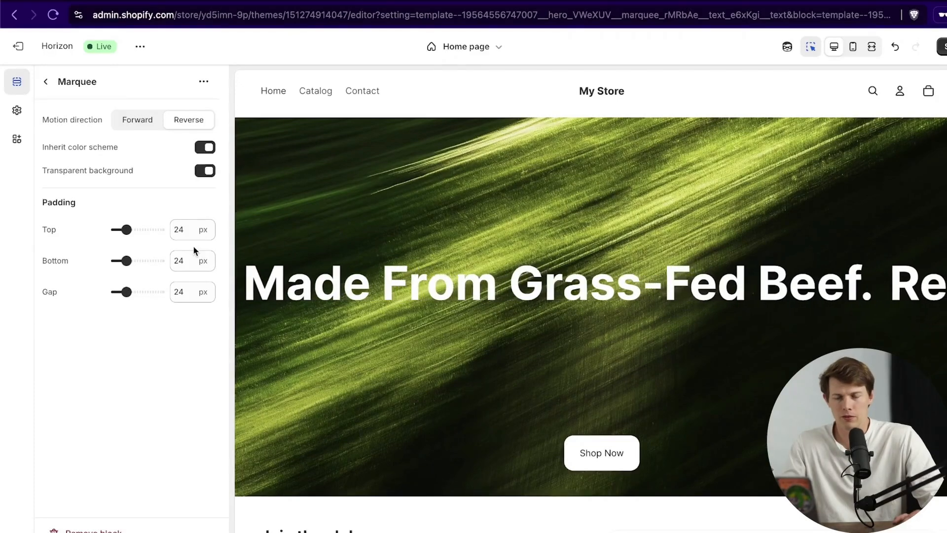
Step: Check the steak jerky marquee in the mobile preview, then return to the desktop preview
left_click(852, 48)
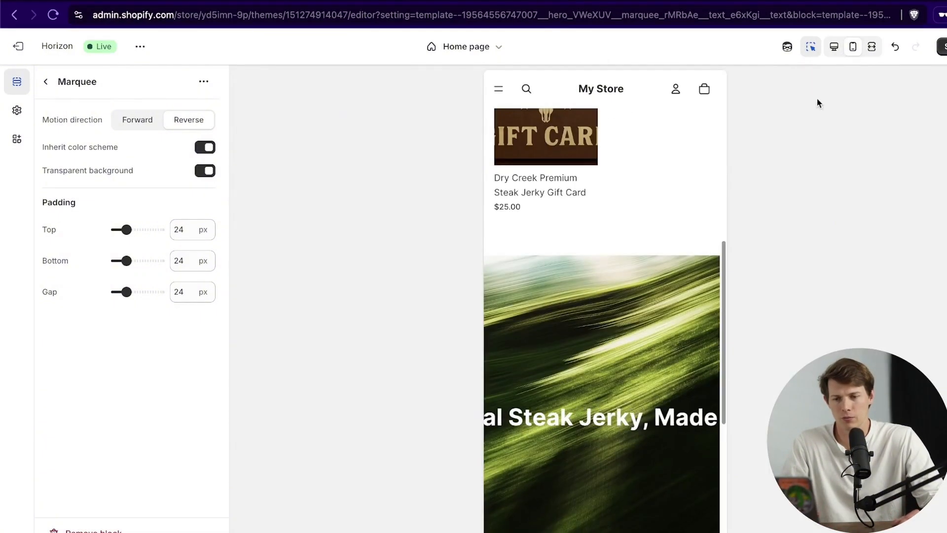
scroll(715, 295, "down", 3)
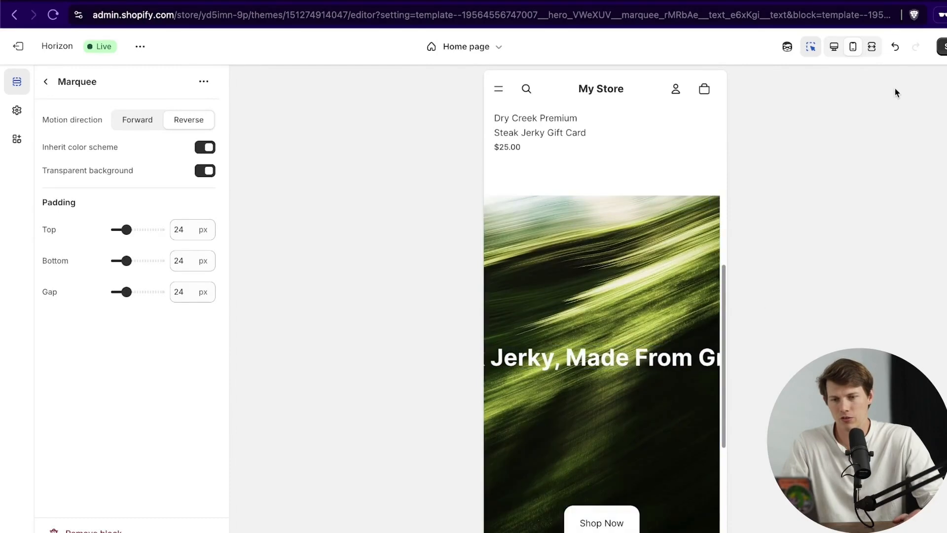
left_click(834, 47)
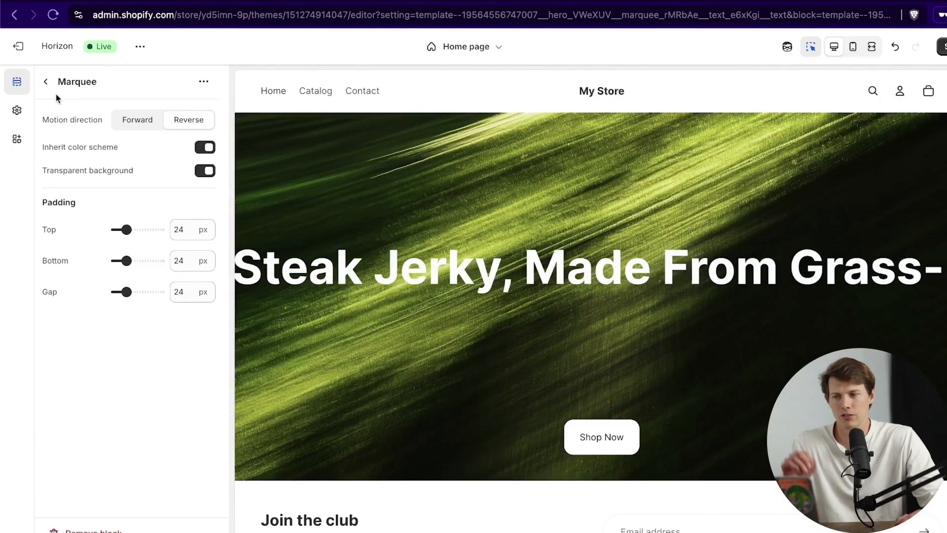
left_click(47, 83)
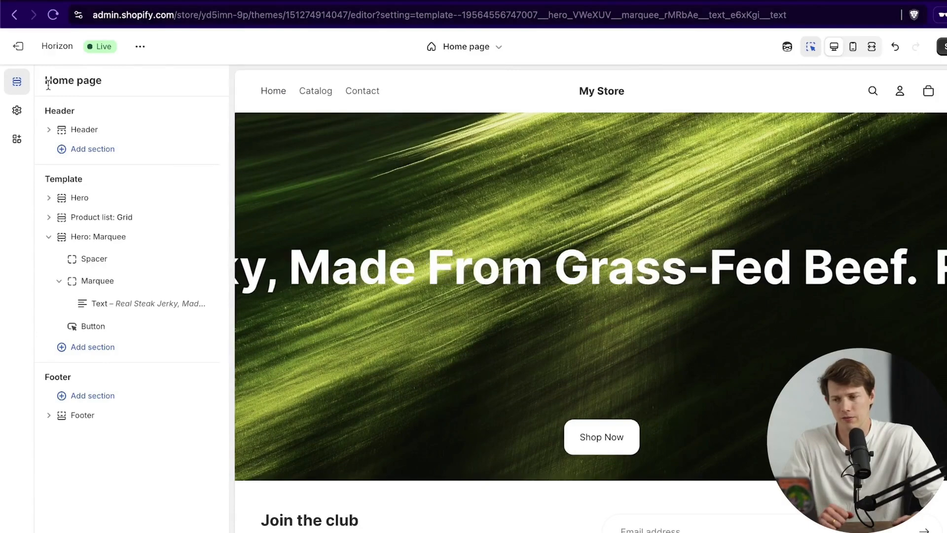
Step: Link the hero button to the Dry Creek Air Dried Steak product and relabel it "Browse Flavors"
left_click(94, 326)
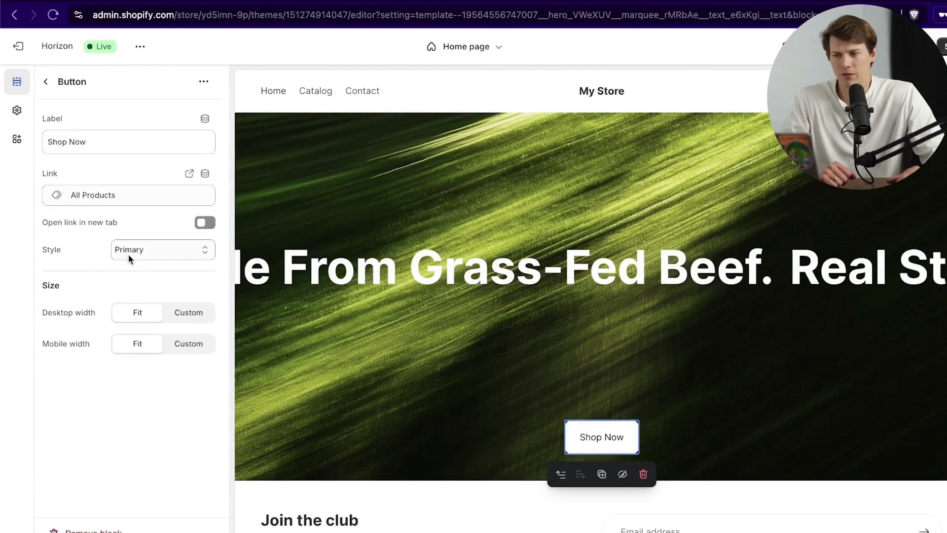
left_click(126, 195)
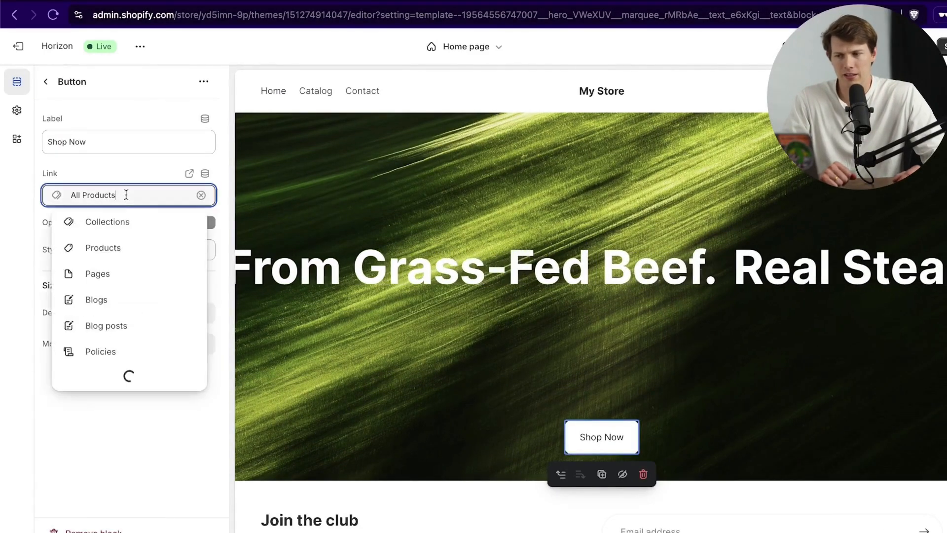
left_click(134, 253)
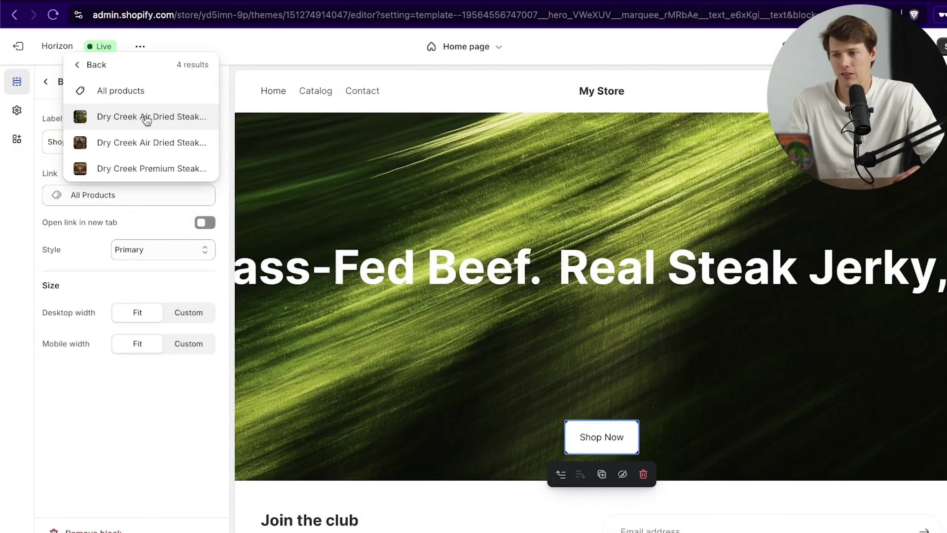
left_click(147, 118)
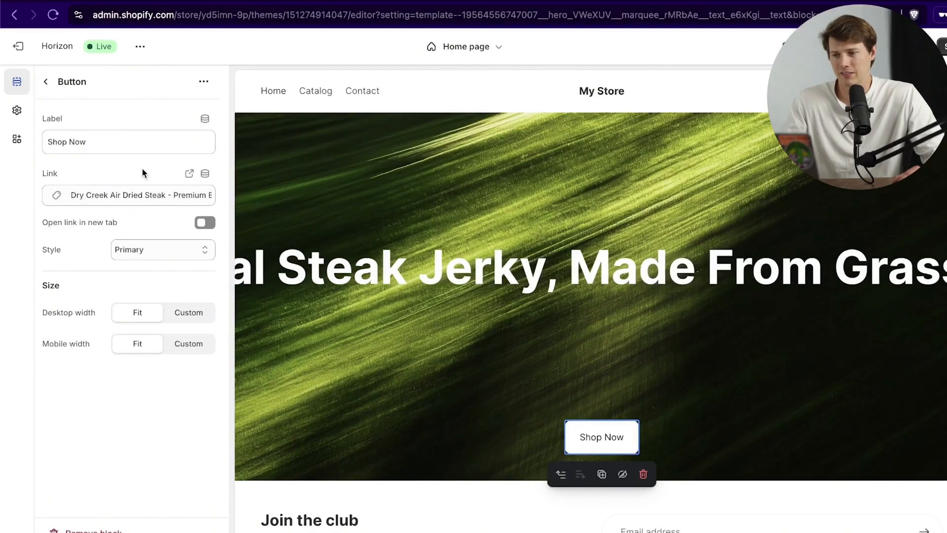
left_click(134, 141)
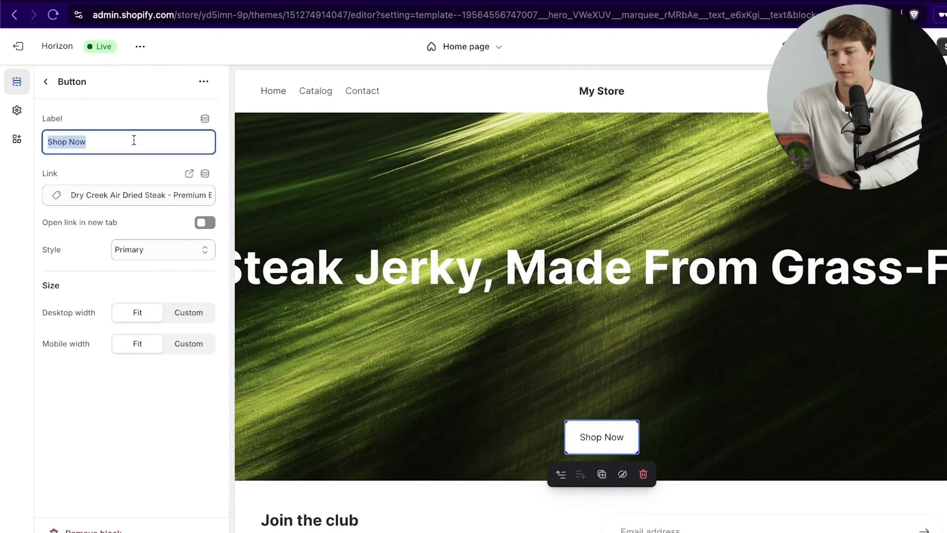
left_click(77, 286)
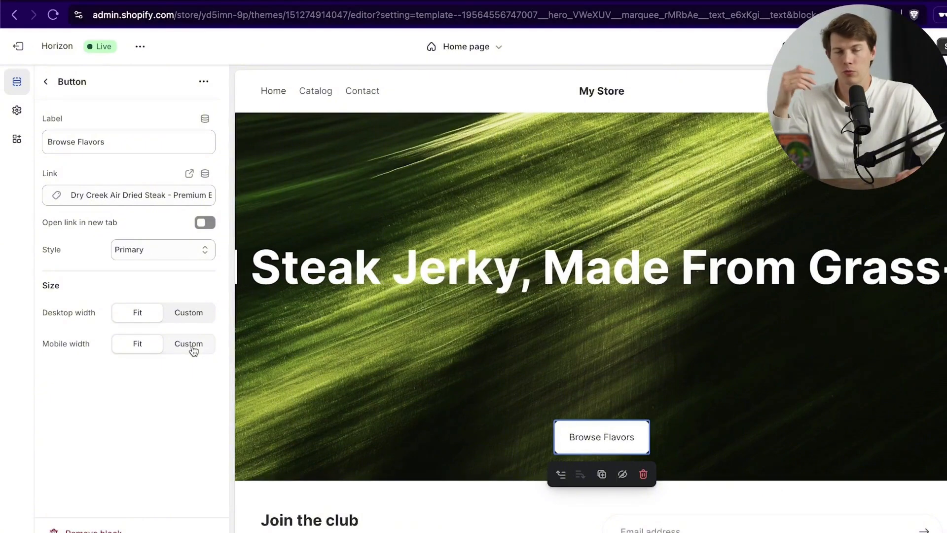
Step: Keep the button's desktop width at Fit and set its mobile width to custom 50%
left_click(187, 317)
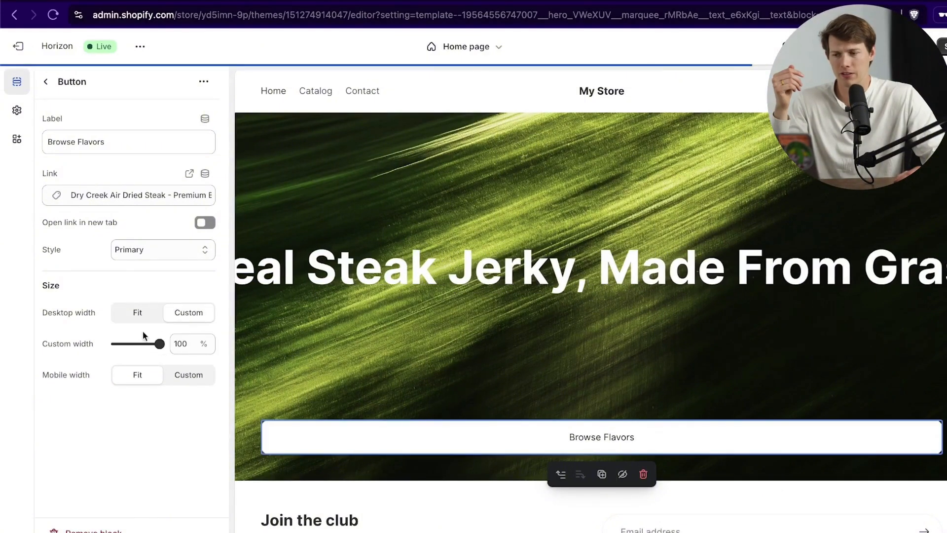
left_click_drag(133, 344, 135, 345)
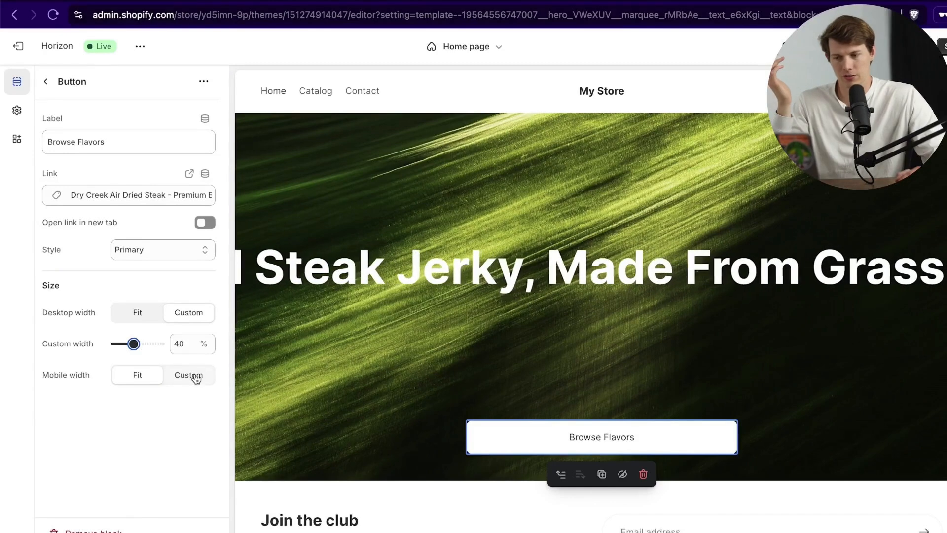
left_click(132, 314)
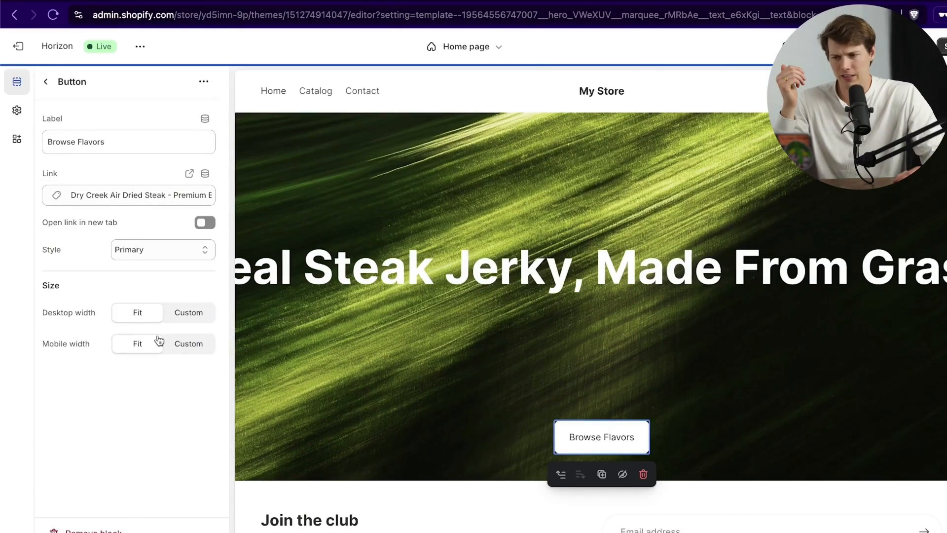
left_click(182, 353)
left_click_drag(158, 374, 134, 375)
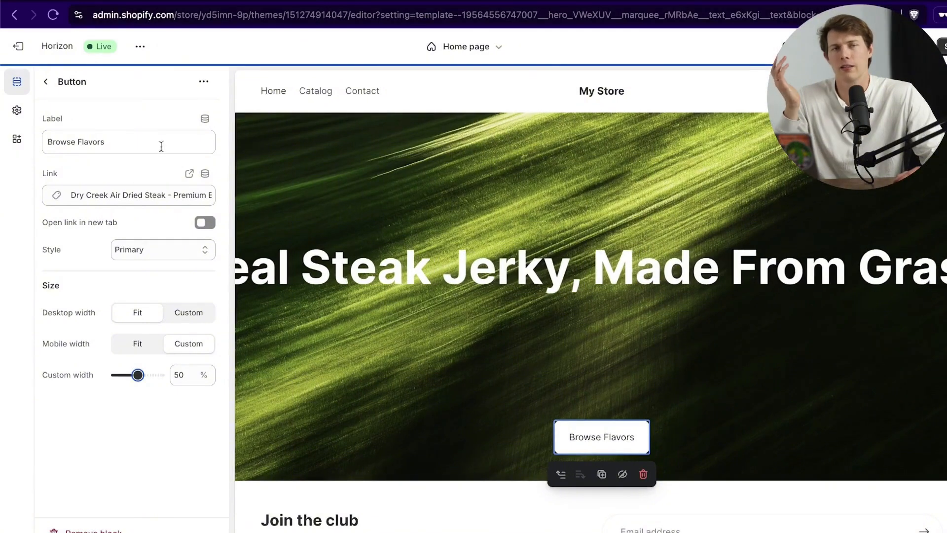
left_click(47, 83)
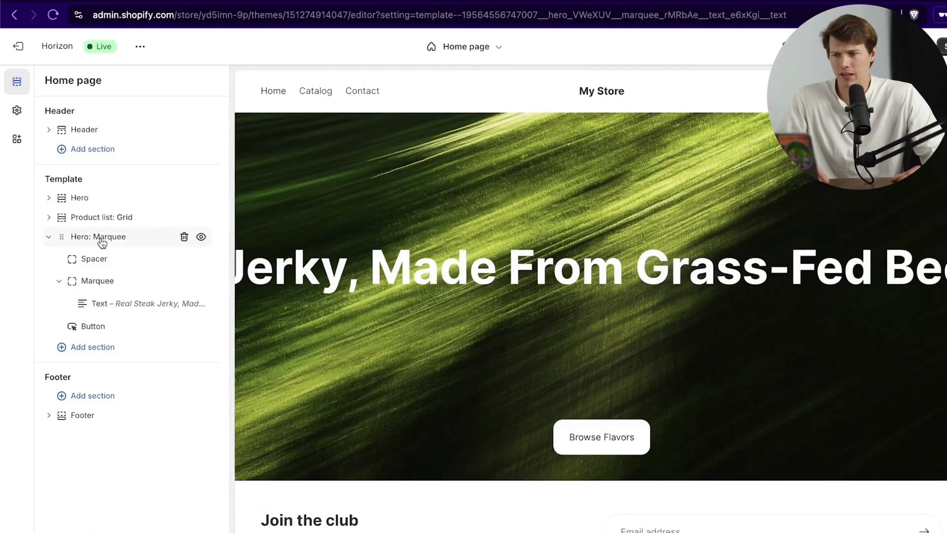
Step: Upload cattle.jpg as the Hero: Marquee section's background image
mouse_move(105, 252)
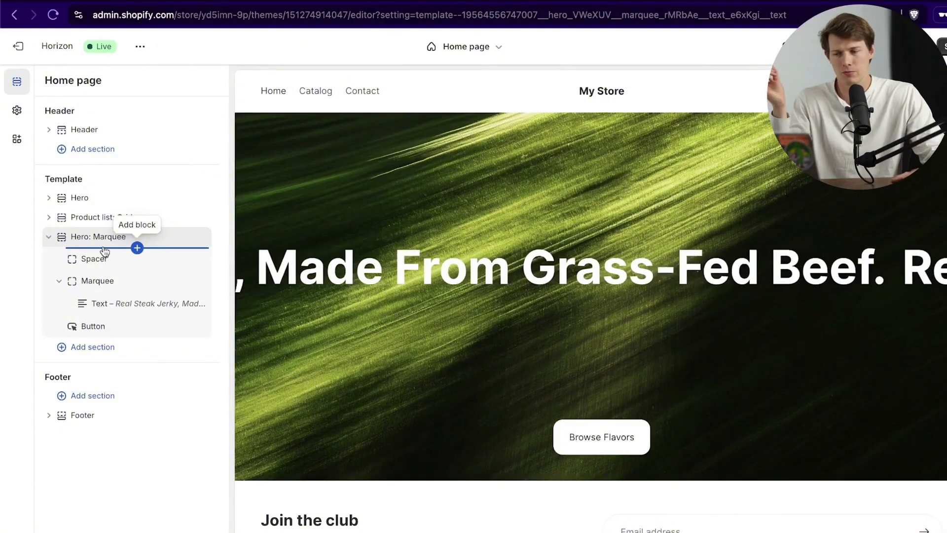
left_click(106, 237)
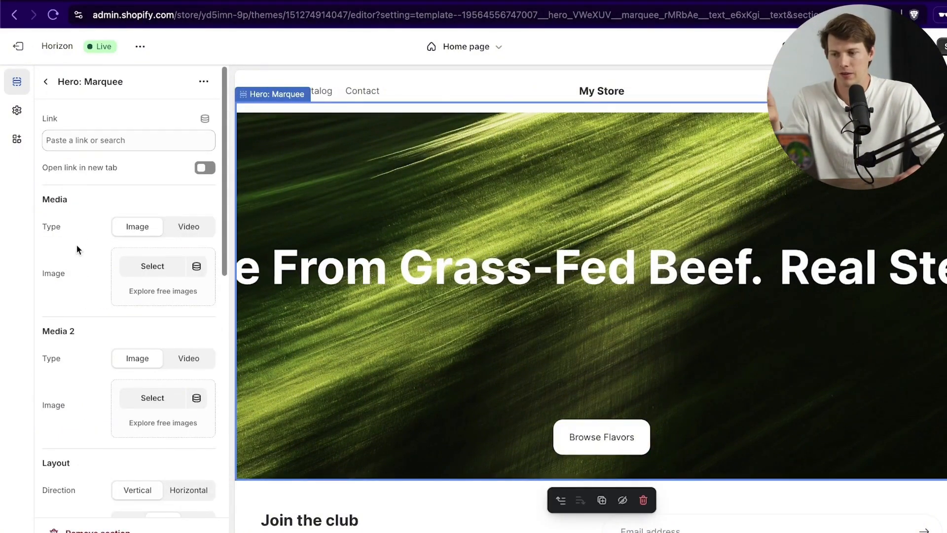
scroll(83, 286, "down", 1)
scroll(83, 284, "down", 5)
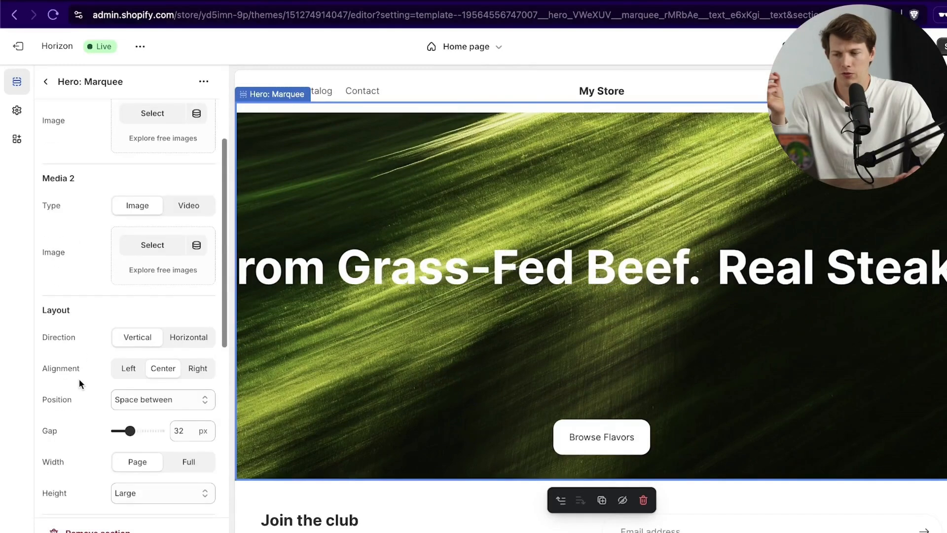
scroll(79, 379, "up", 5)
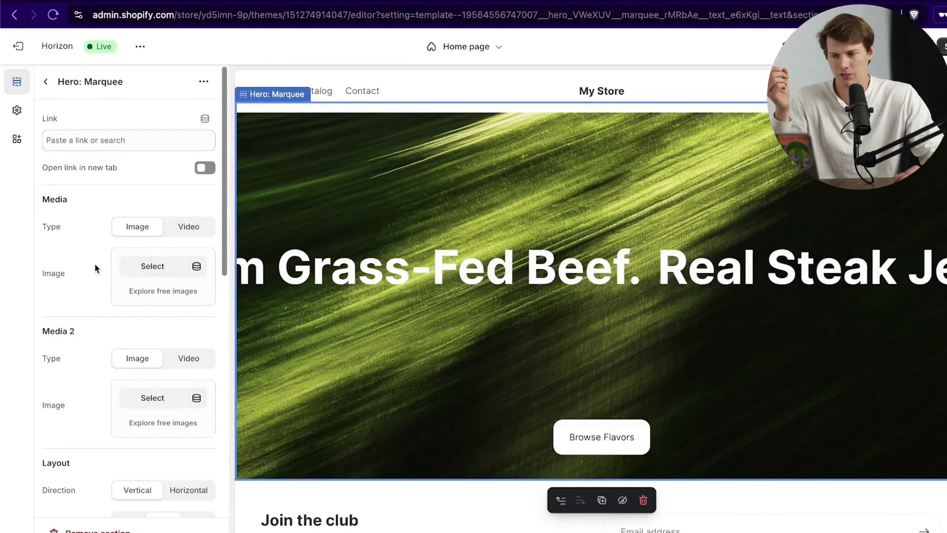
left_click(148, 267)
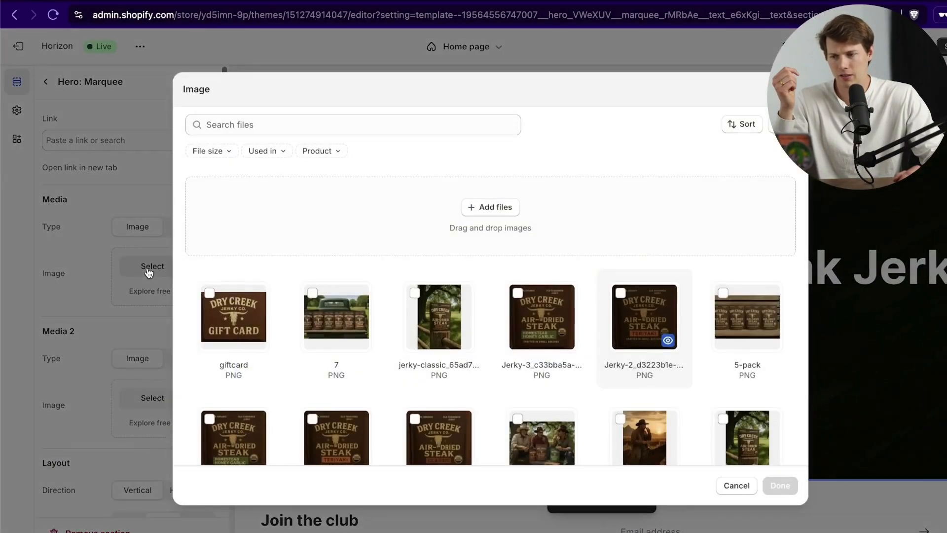
scroll(542, 246, "down", 4)
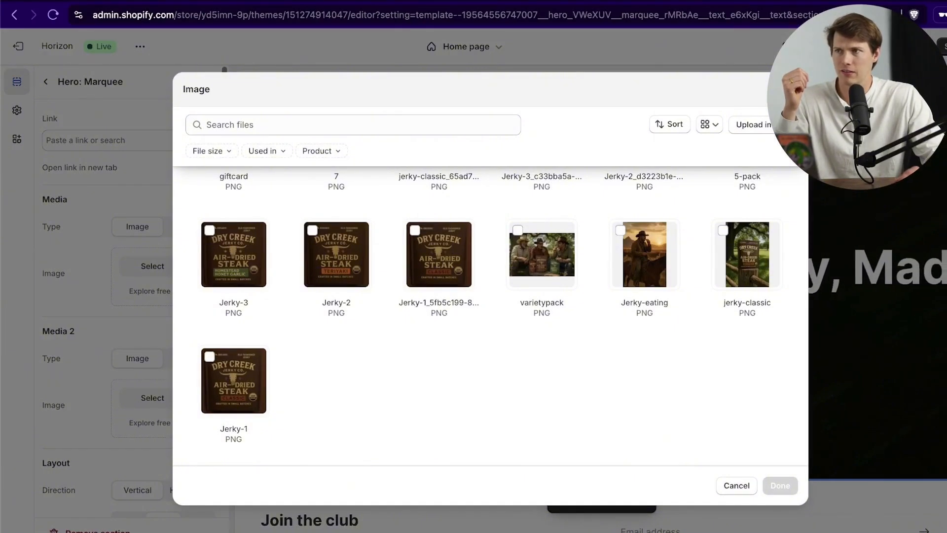
left_click_drag(148, 528, 476, 311)
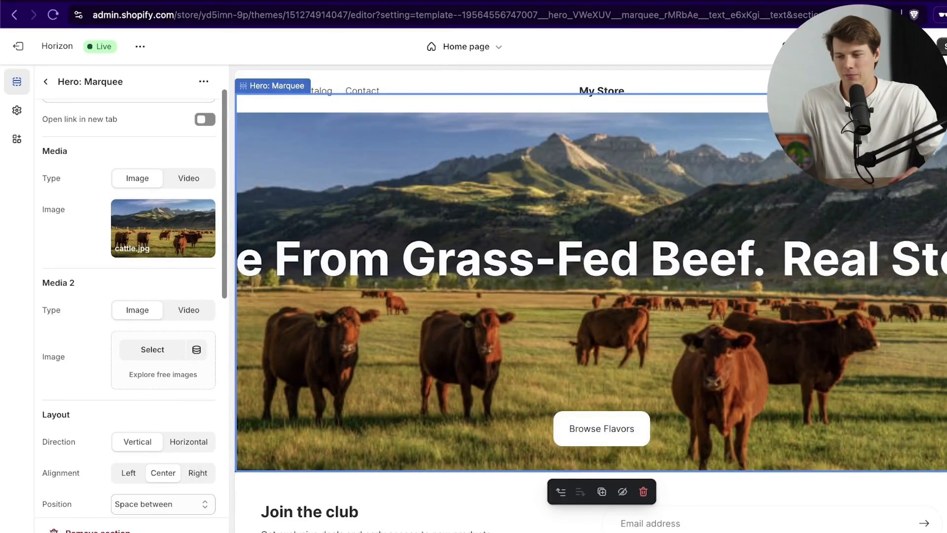
Step: Turn on Blurred reflection in the marquee hero's Appearance settings, at 75% opacity
scroll(84, 397, "down", 6)
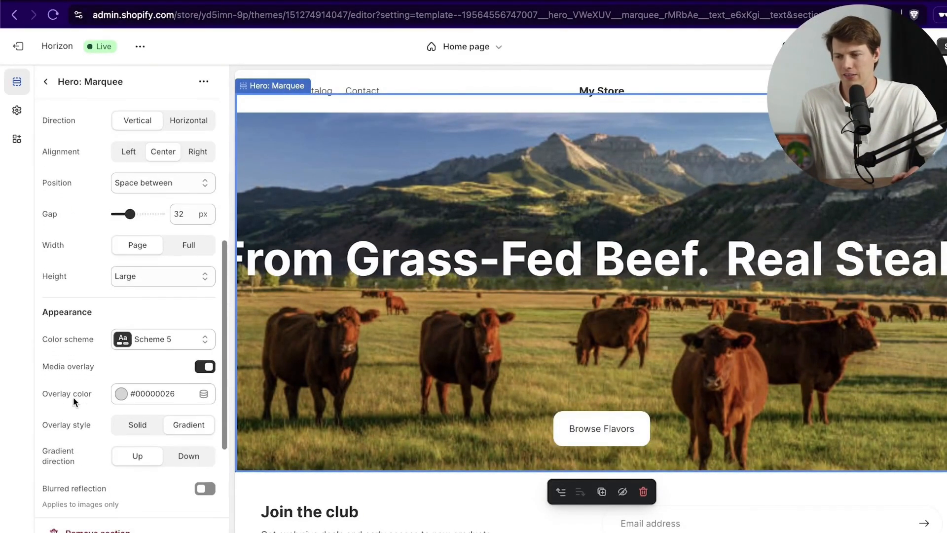
scroll(67, 383, "up", 3)
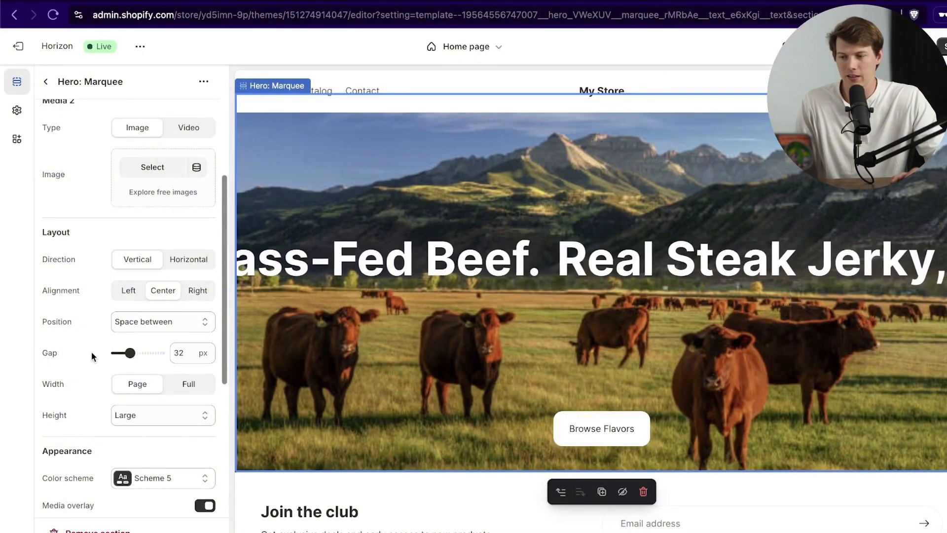
scroll(94, 354, "down", 6)
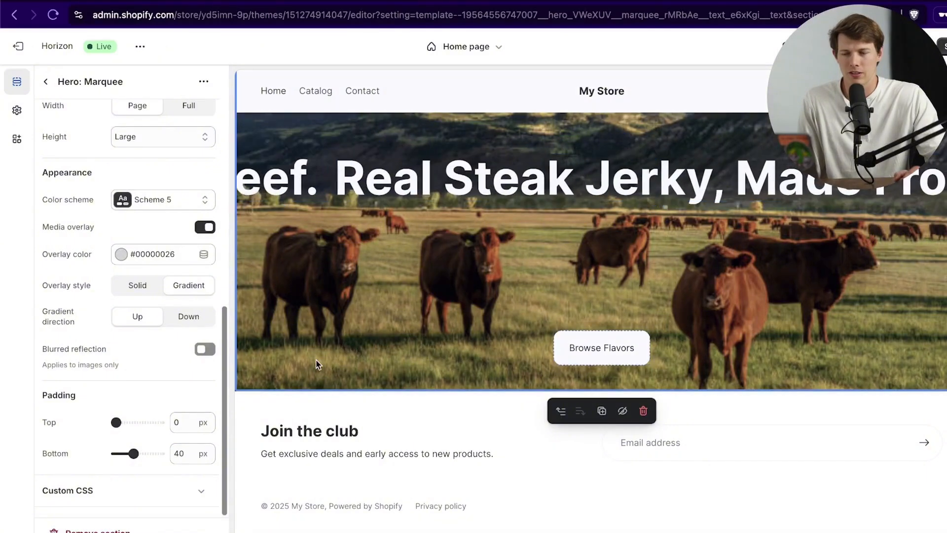
left_click(205, 349)
scroll(467, 336, "down", 2)
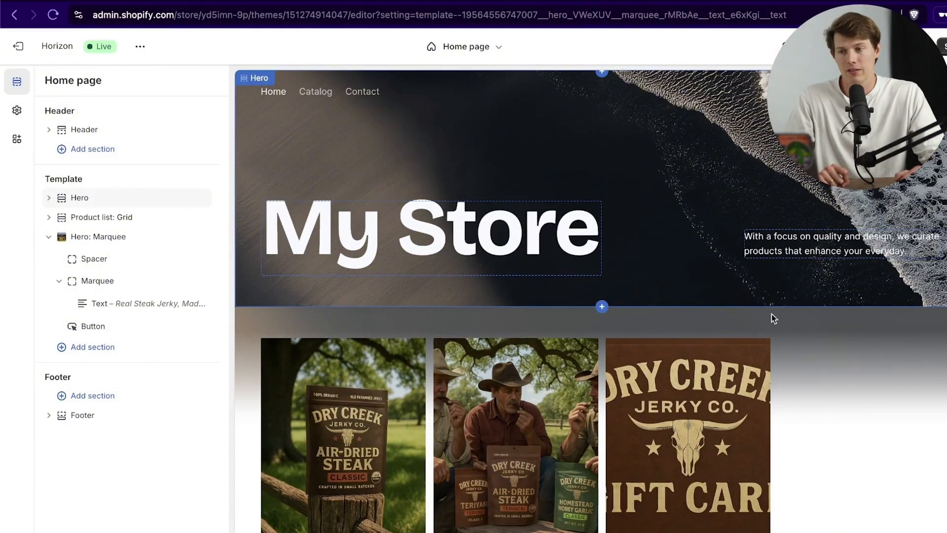
Step: Open the settings of the top "My Store" Hero section, which has no media image yet
left_click(383, 167)
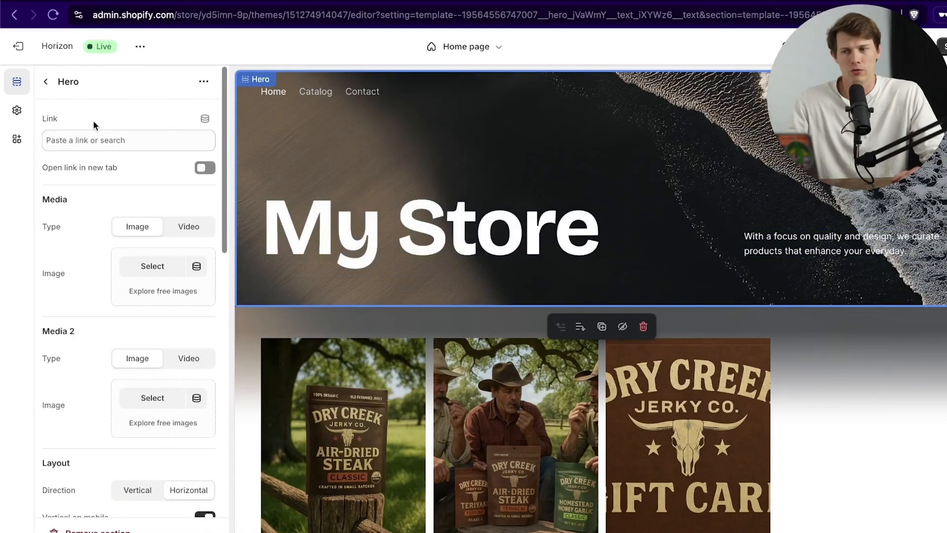
left_click(46, 83)
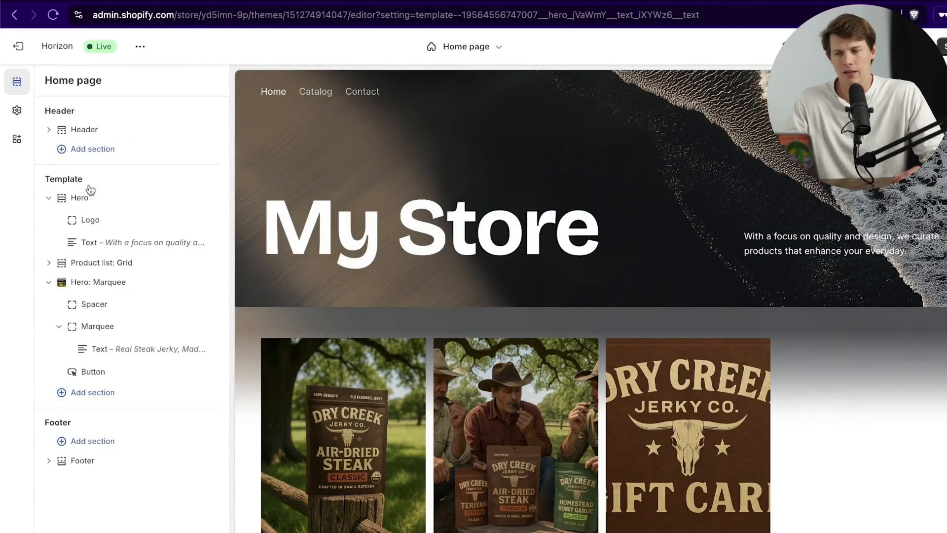
left_click(48, 198)
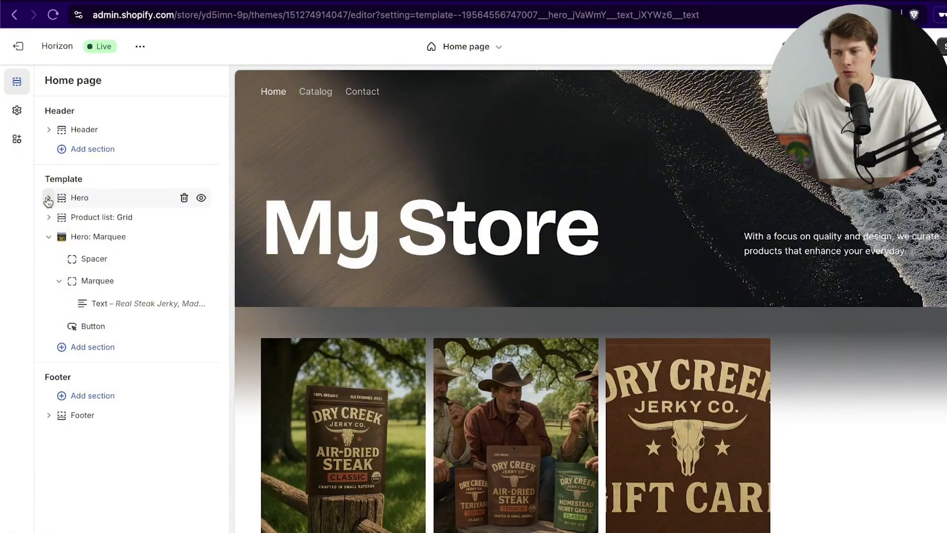
left_click(48, 199)
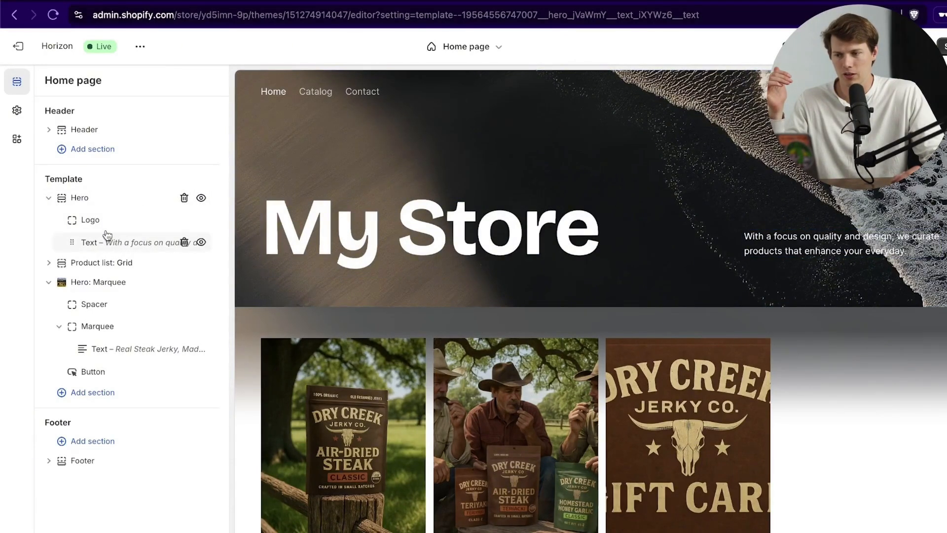
left_click(80, 198)
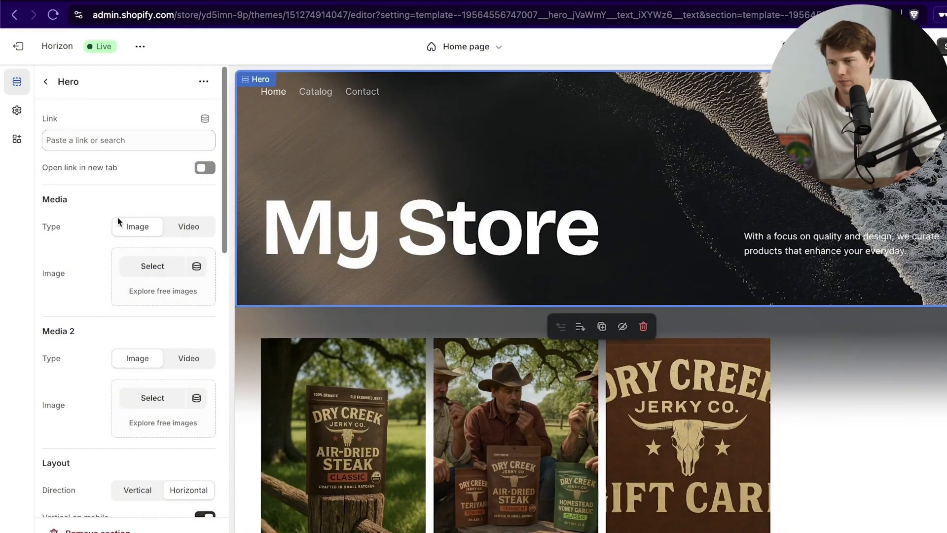
Step: Upload a screenshot and apply it as the top Hero's background image
left_click(153, 269)
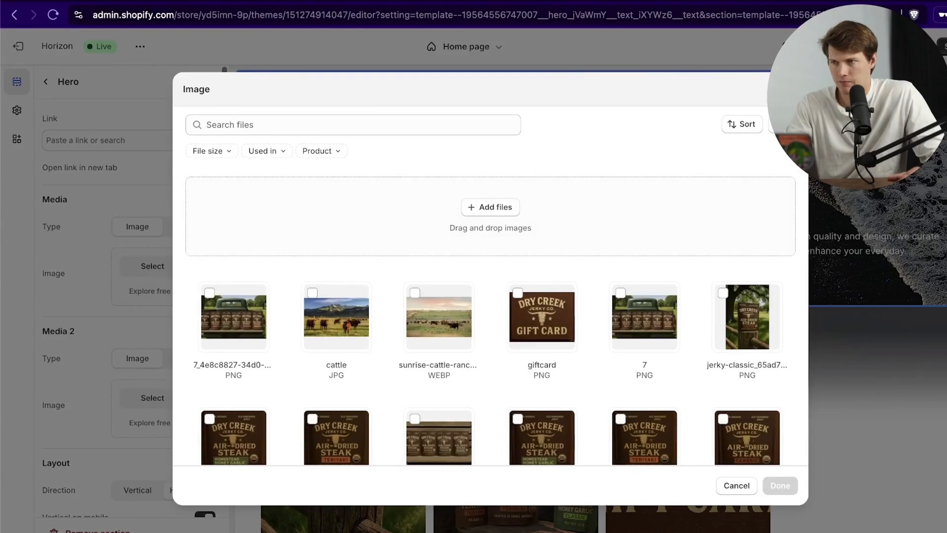
left_click_drag(944, 316, 590, 202)
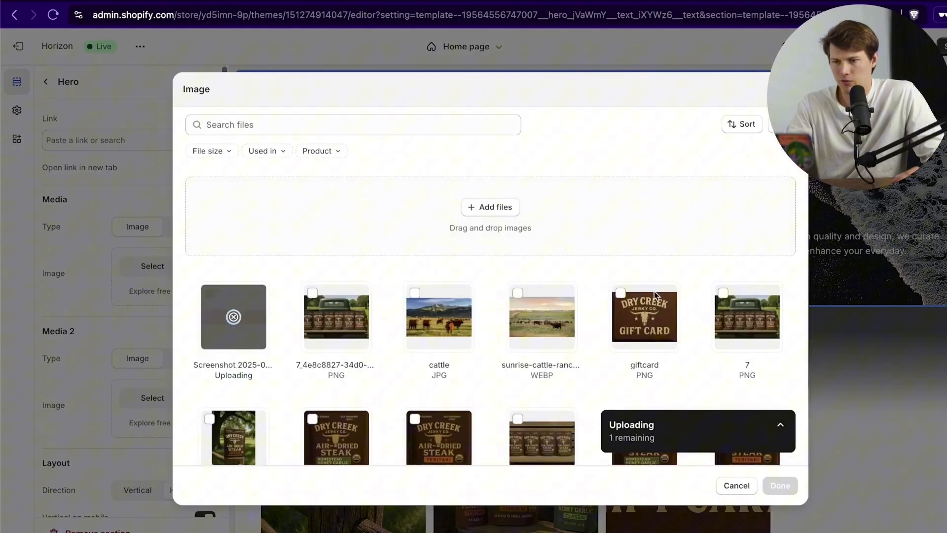
left_click(791, 489)
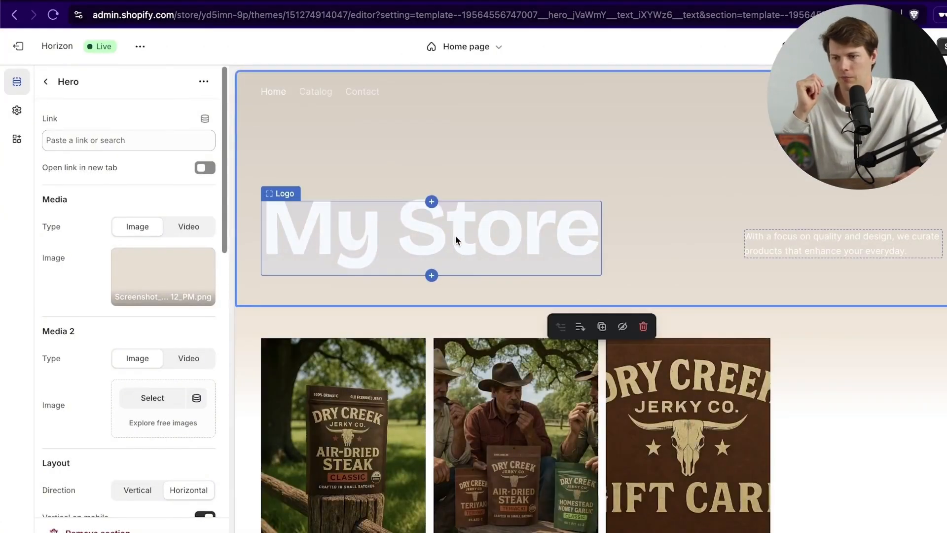
Step: Open the hero's My Store Logo block settings
left_click(446, 236)
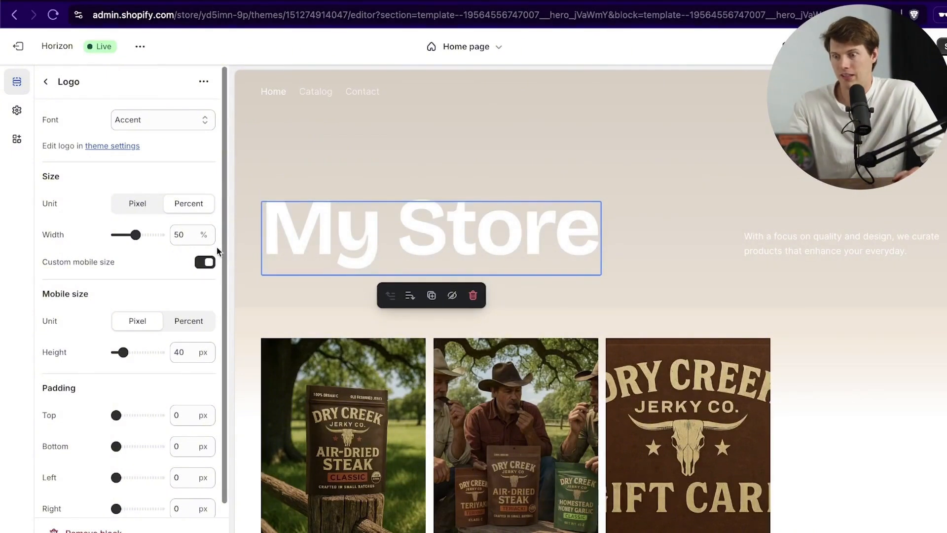
left_click(45, 82)
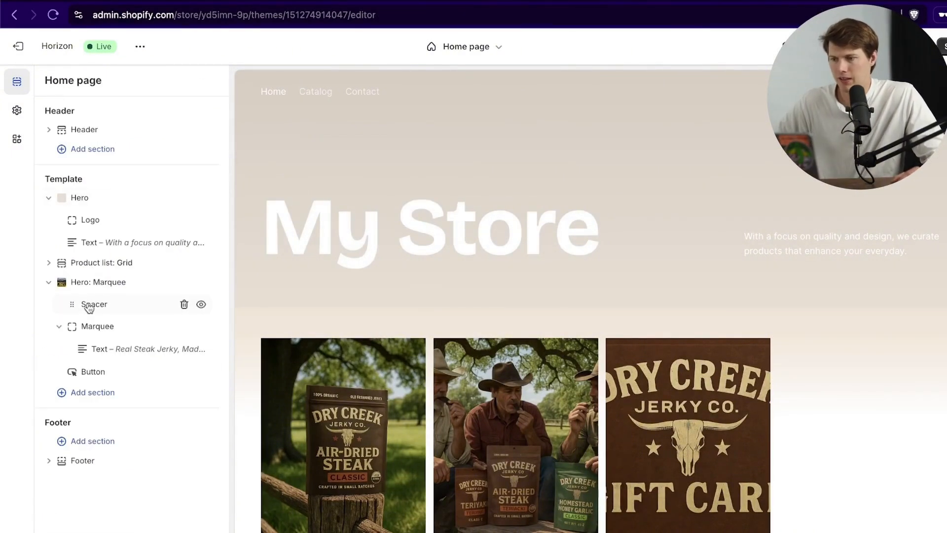
left_click(91, 222)
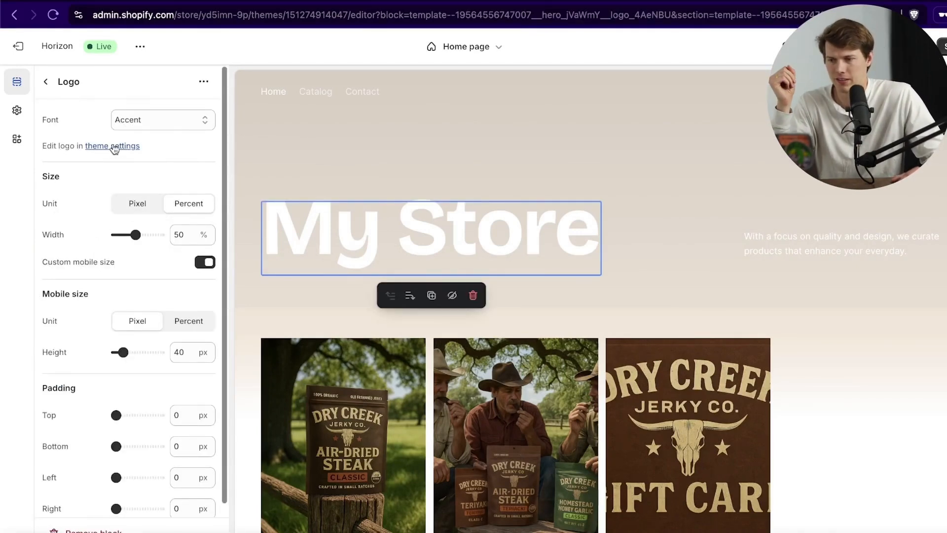
Step: Upload the Dry Creek Jerky Co. image Untitled_design_6.png as the theme's default logo
left_click(18, 112)
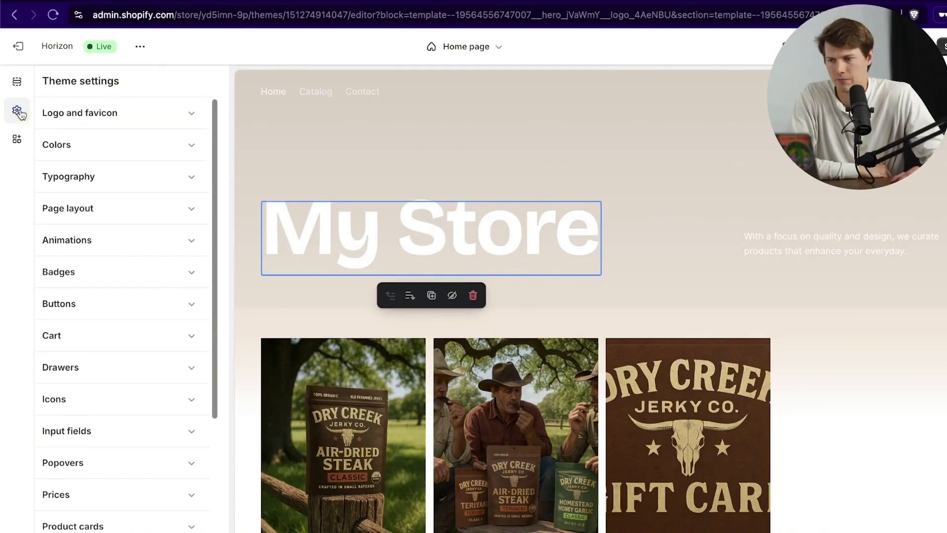
left_click(127, 121)
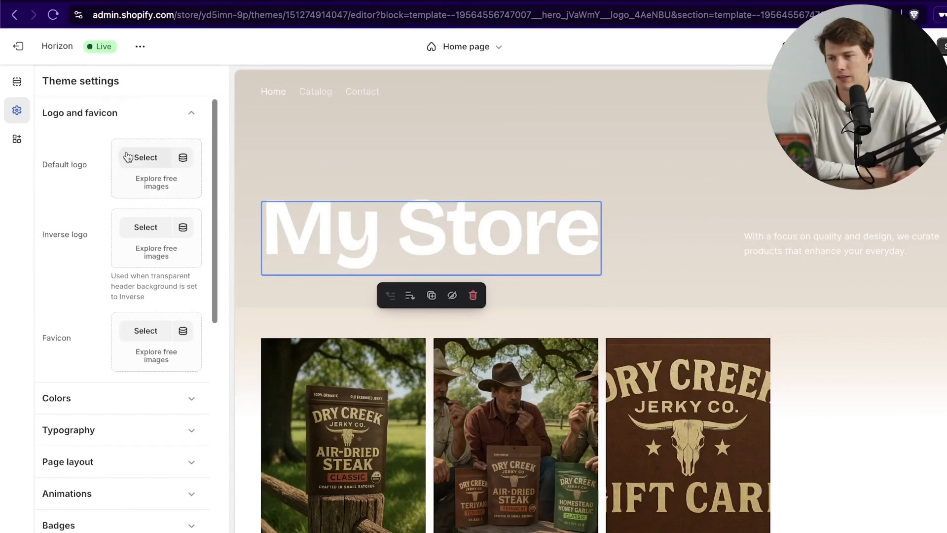
left_click(144, 158)
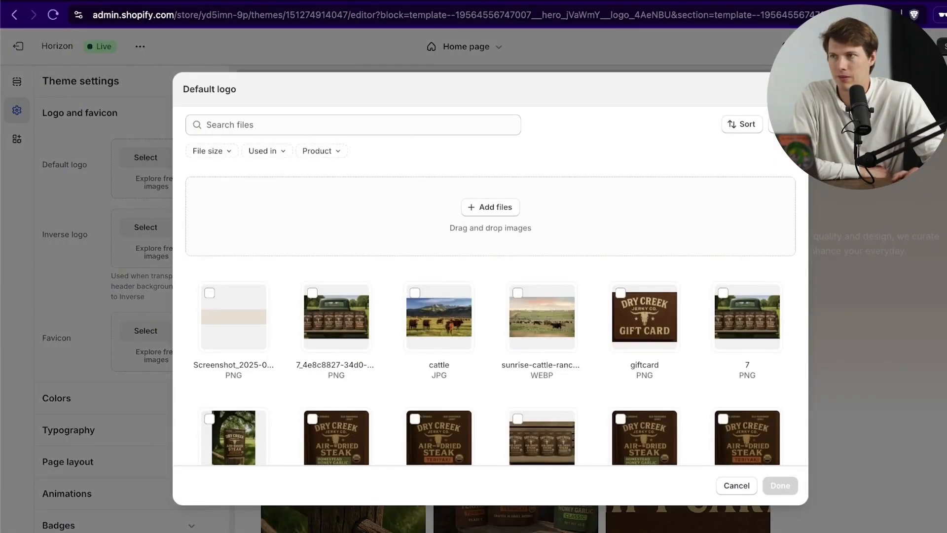
left_click_drag(0, 202, 352, 301)
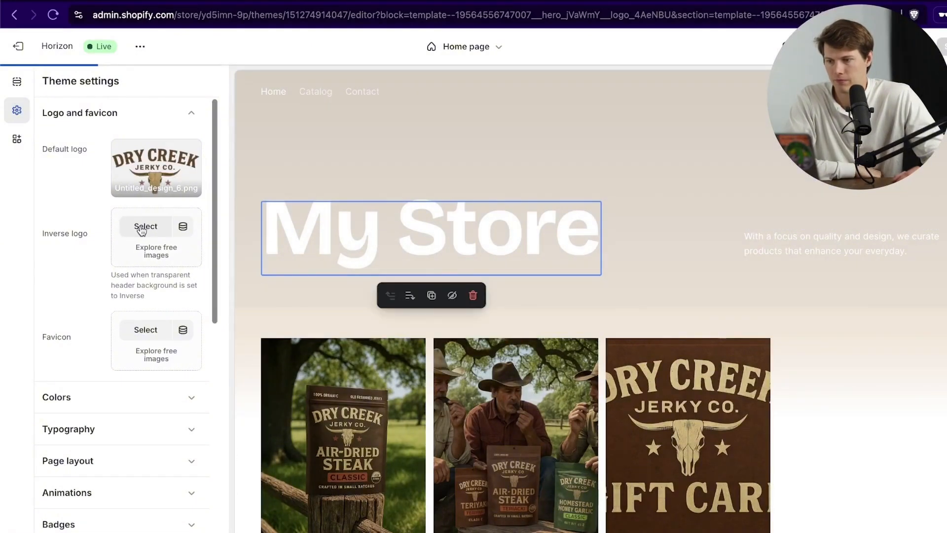
Step: Upload the steer-skull image Untitled_design_7.png as the store favicon
left_click(145, 329)
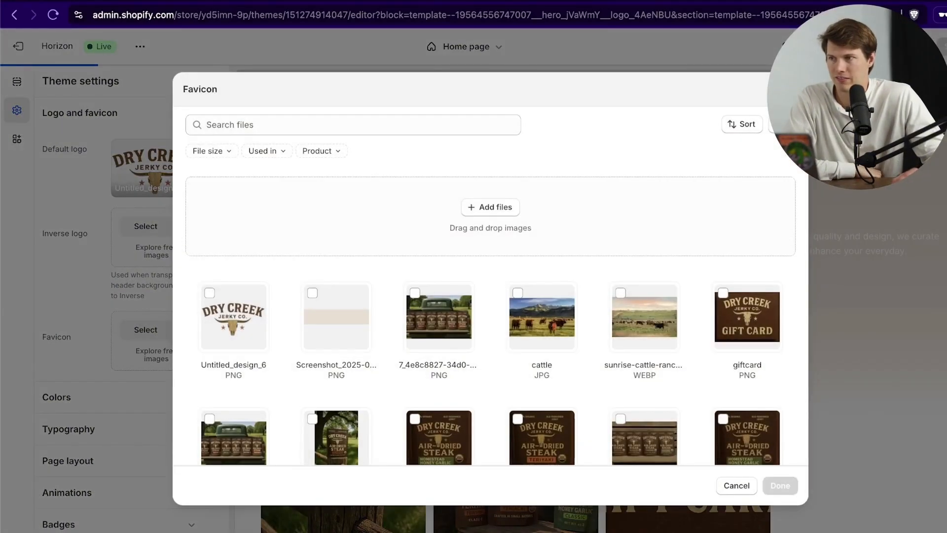
left_click_drag(0, 143, 486, 265)
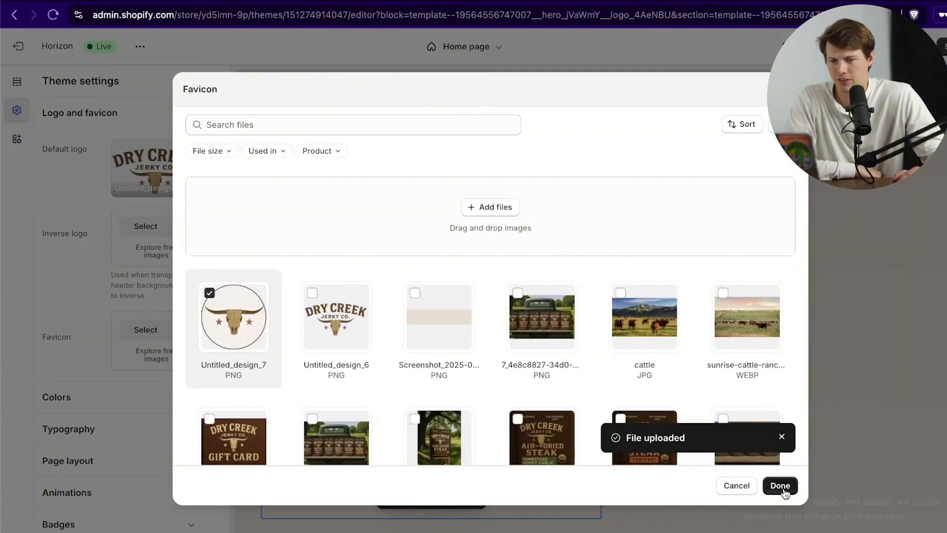
left_click(783, 489)
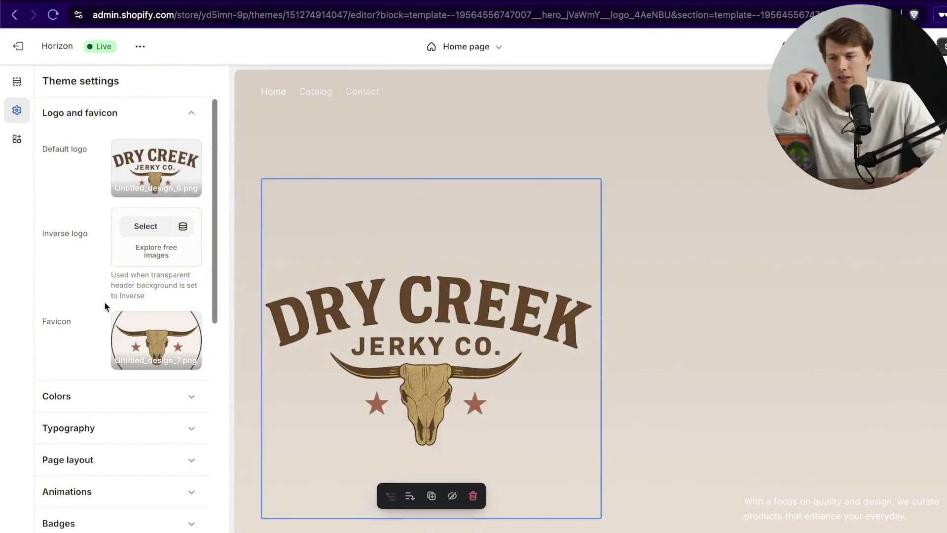
Step: Freeform-crop the Dry Creek default logo to 1024×537, trimming empty space above and below
scroll(552, 348, "down", 8)
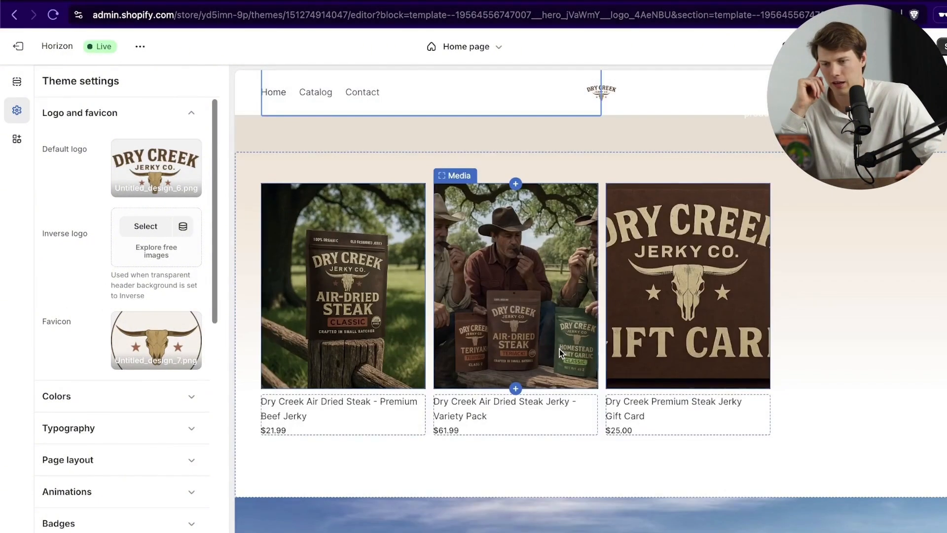
scroll(559, 348, "up", 8)
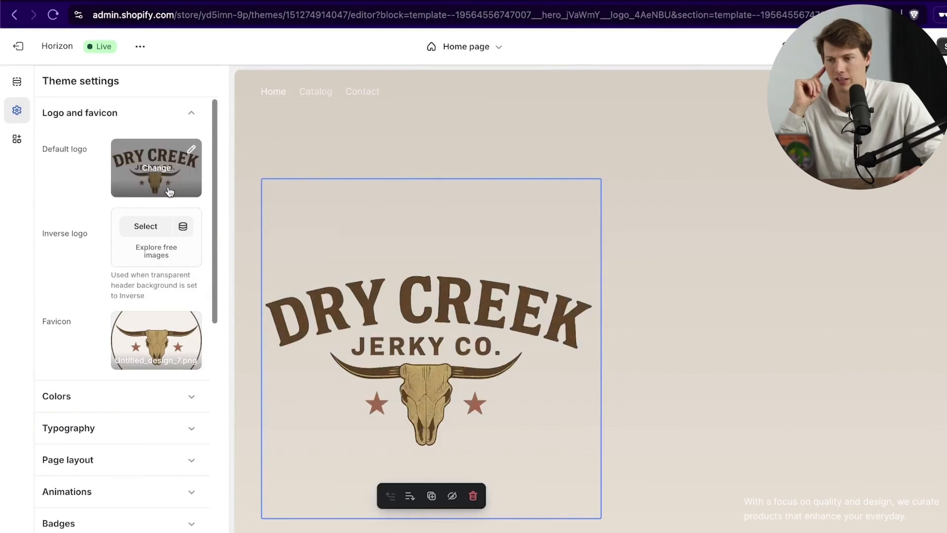
left_click(161, 170)
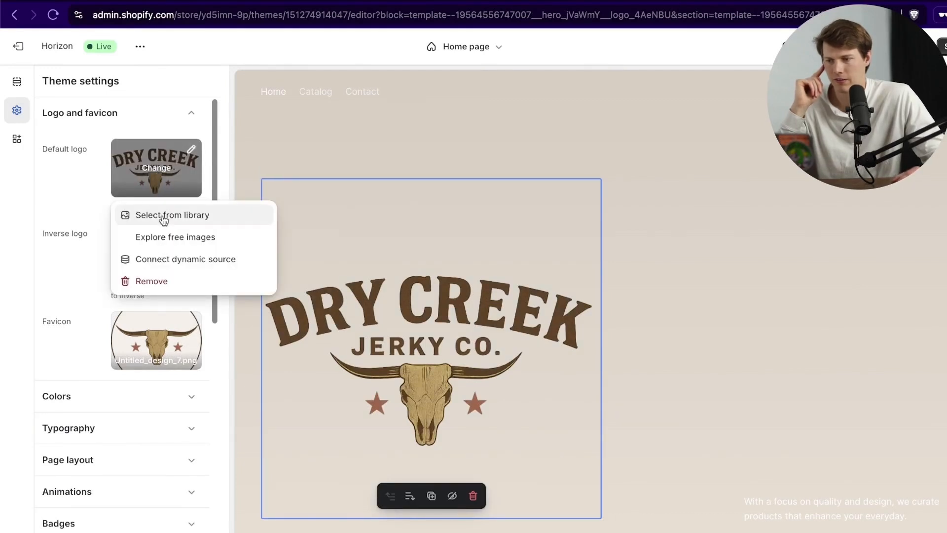
left_click(190, 153)
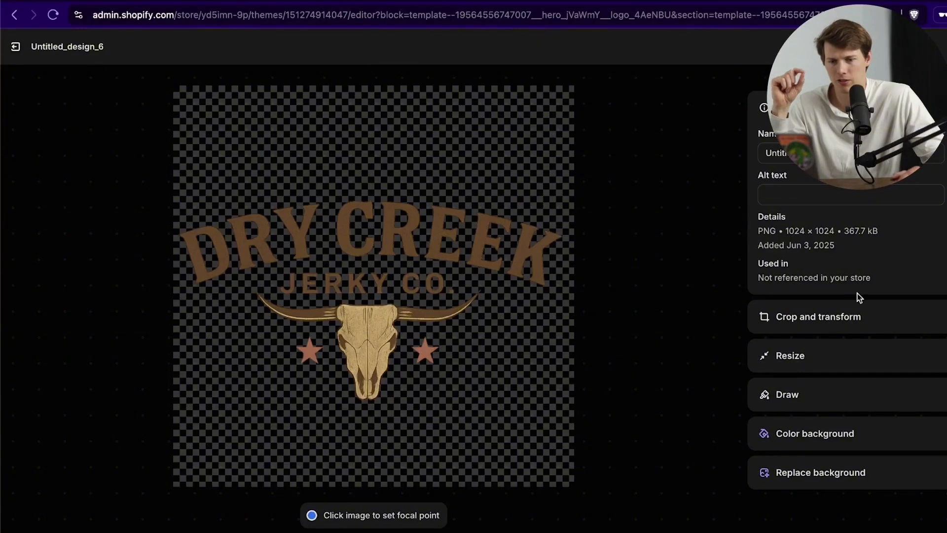
left_click(861, 323)
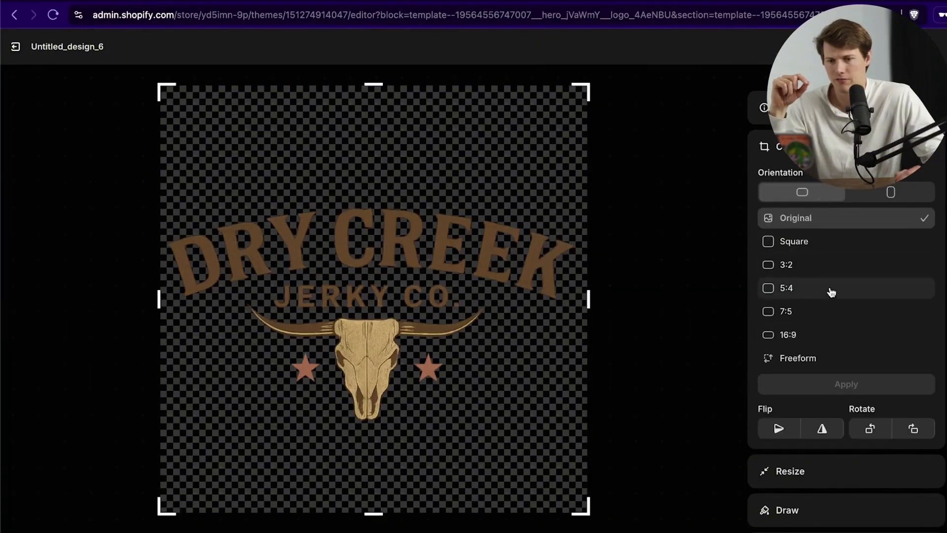
left_click(854, 363)
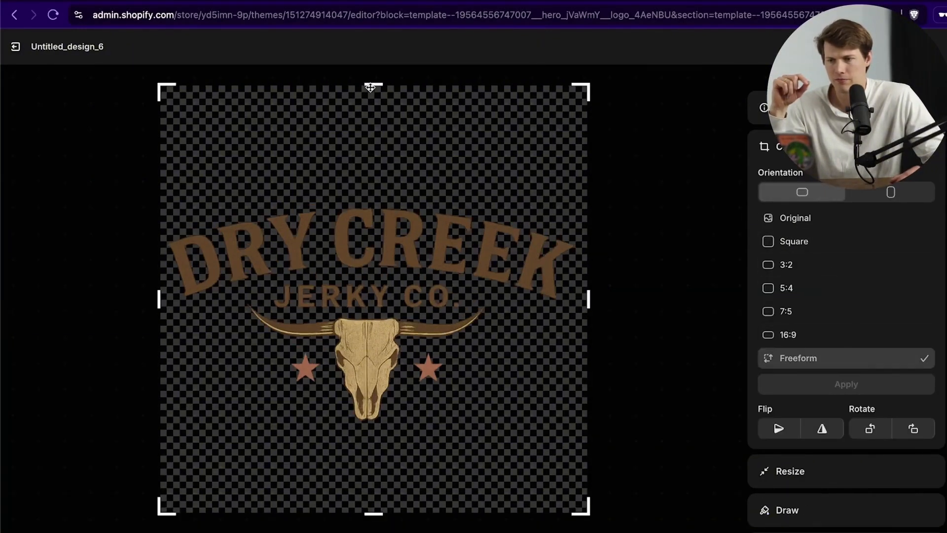
left_click_drag(370, 87, 372, 202)
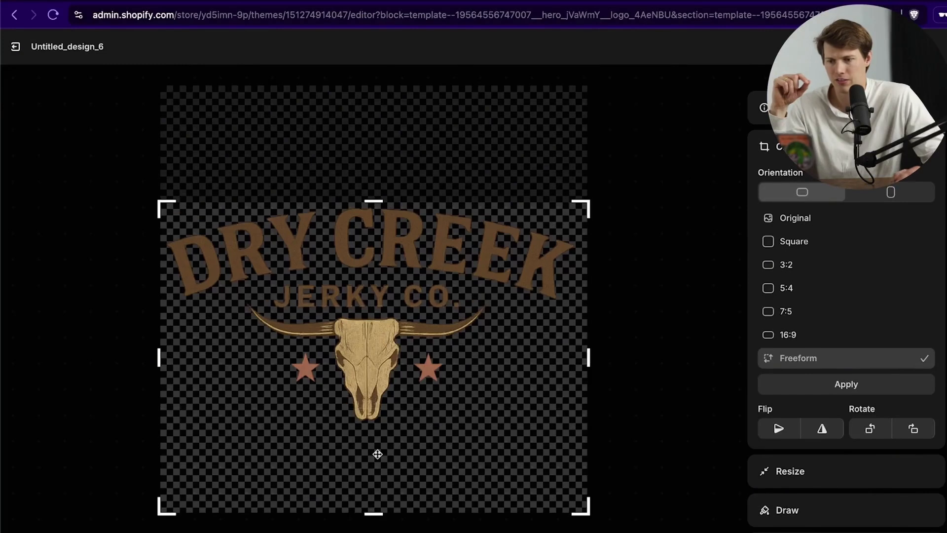
left_click_drag(372, 513, 372, 427)
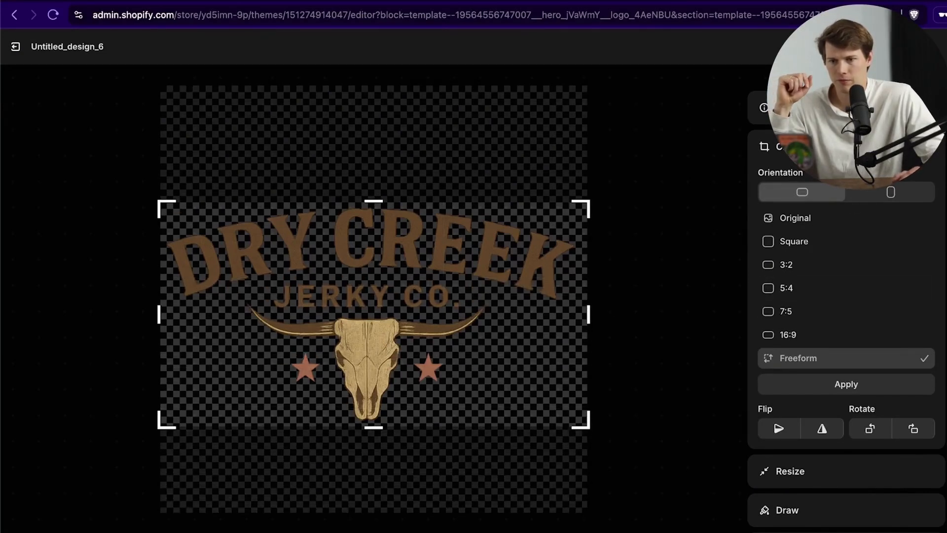
left_click(869, 385)
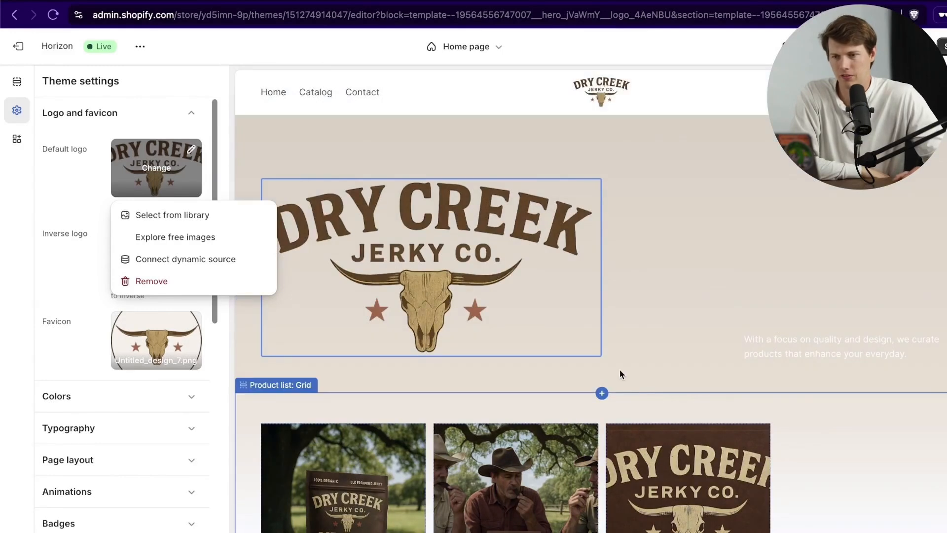
Step: Scroll through the page preview to review the cropped Dry Creek logo
scroll(905, 478, "down", 5)
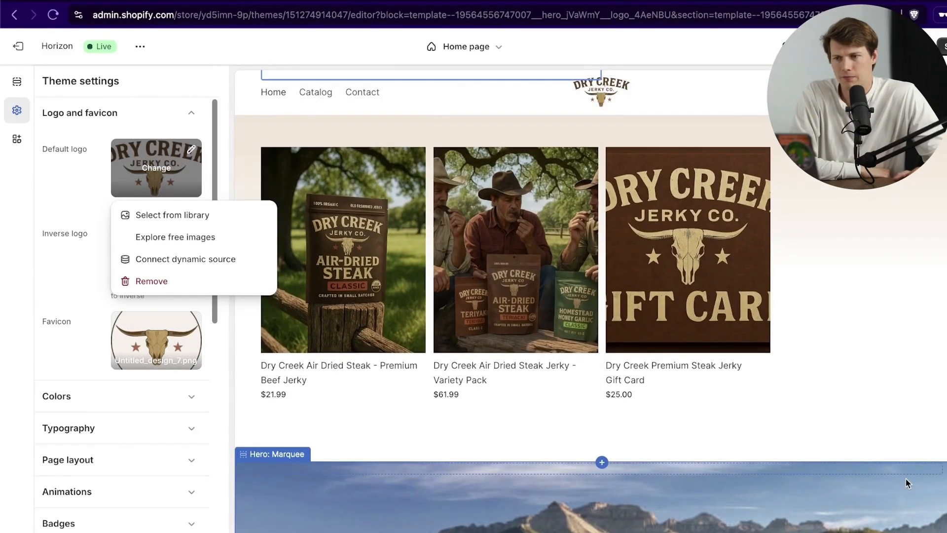
scroll(905, 478, "down", 2)
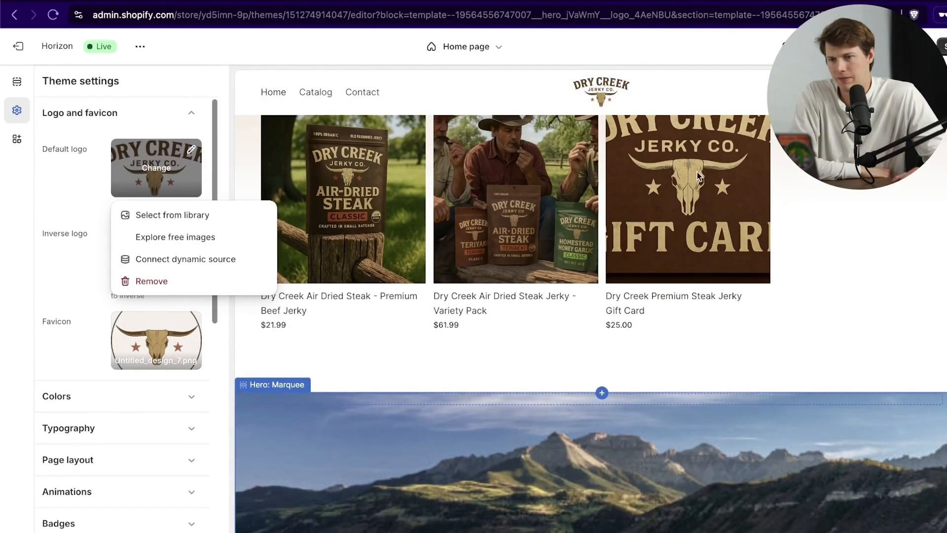
scroll(815, 254, "up", 6)
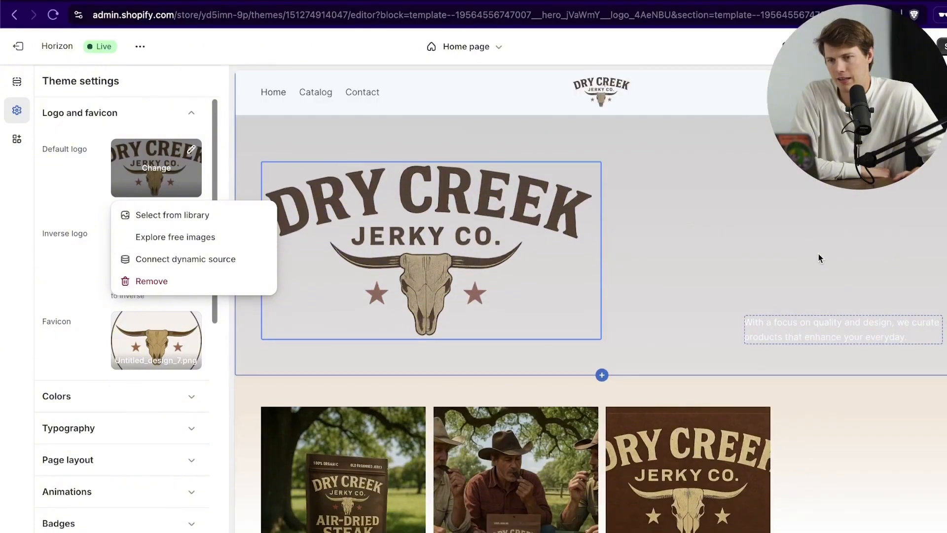
scroll(802, 253, "down", 5)
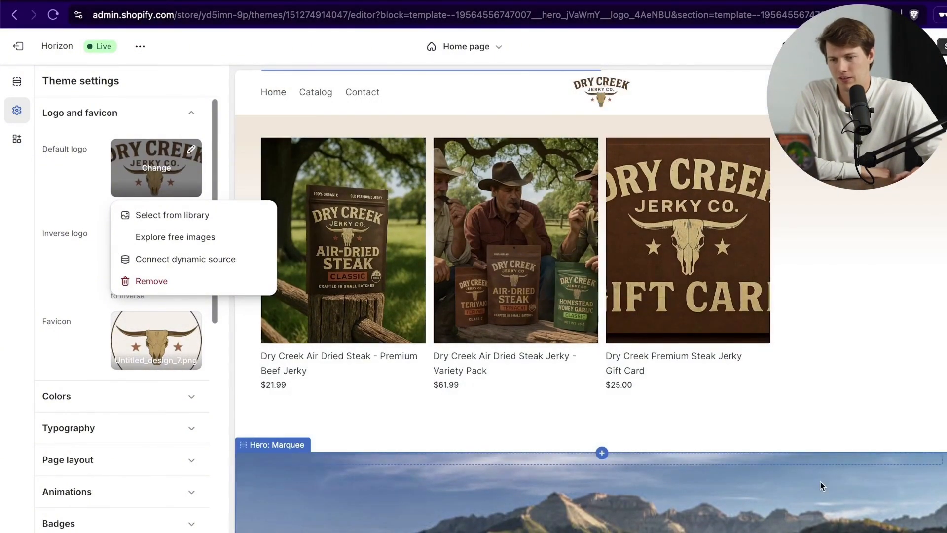
scroll(823, 474, "down", 5)
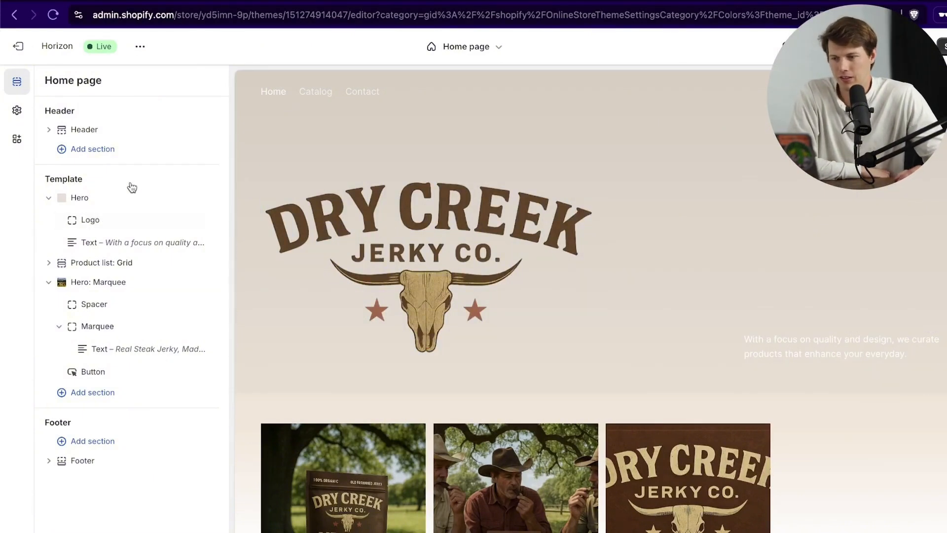
Step: Delete the Hero section and add a blank Custom section, moved to the top of the template
left_click(49, 198)
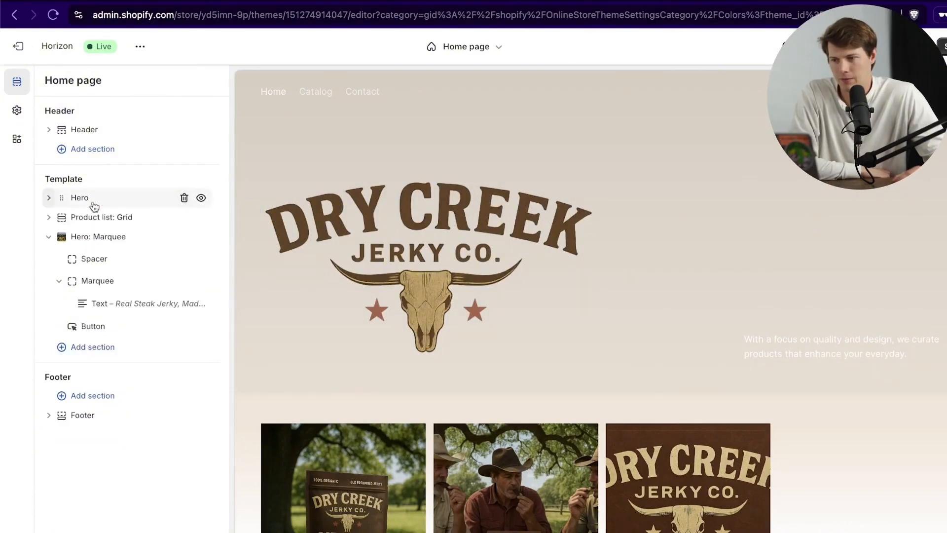
left_click(184, 198)
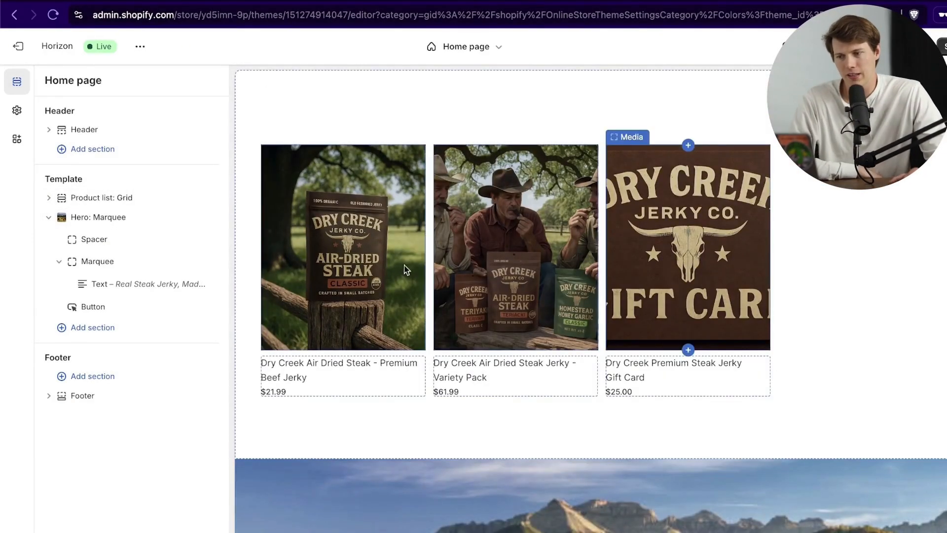
left_click(93, 330)
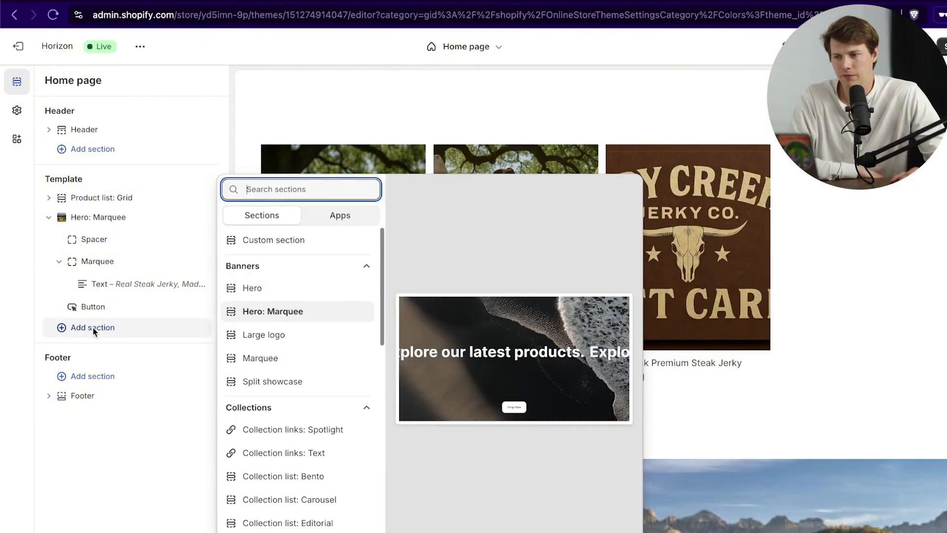
left_click(284, 239)
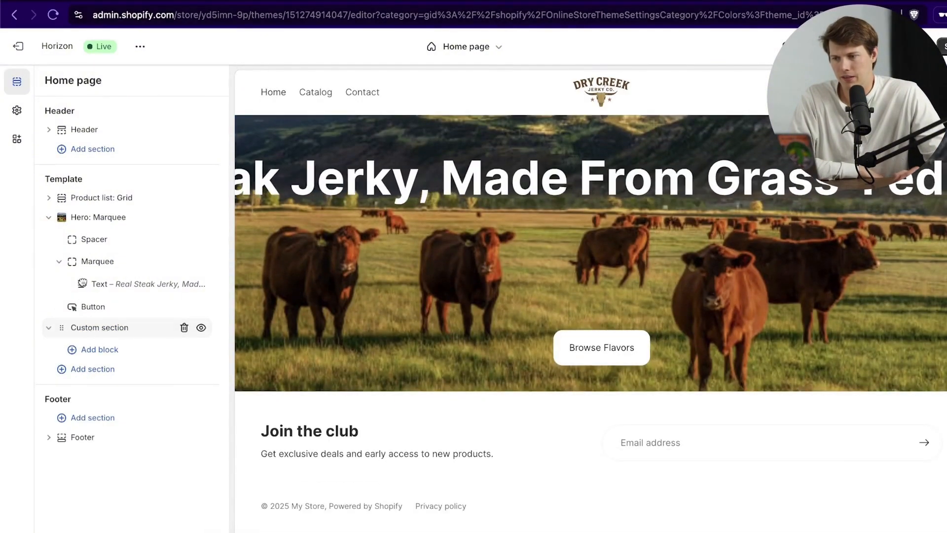
left_click_drag(85, 327, 74, 195)
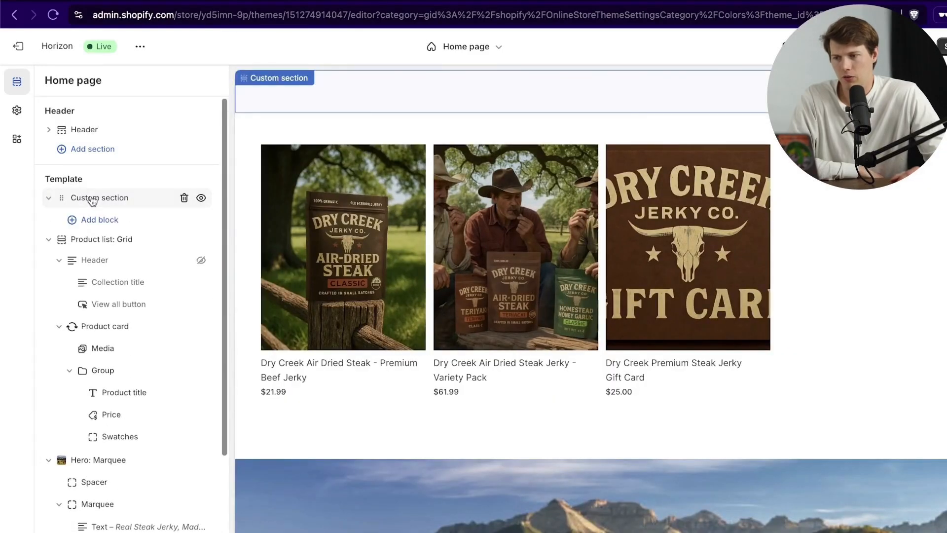
Step: Rename the custom section to 'Home Section' and bring up the theme colour schemes
left_click(92, 198)
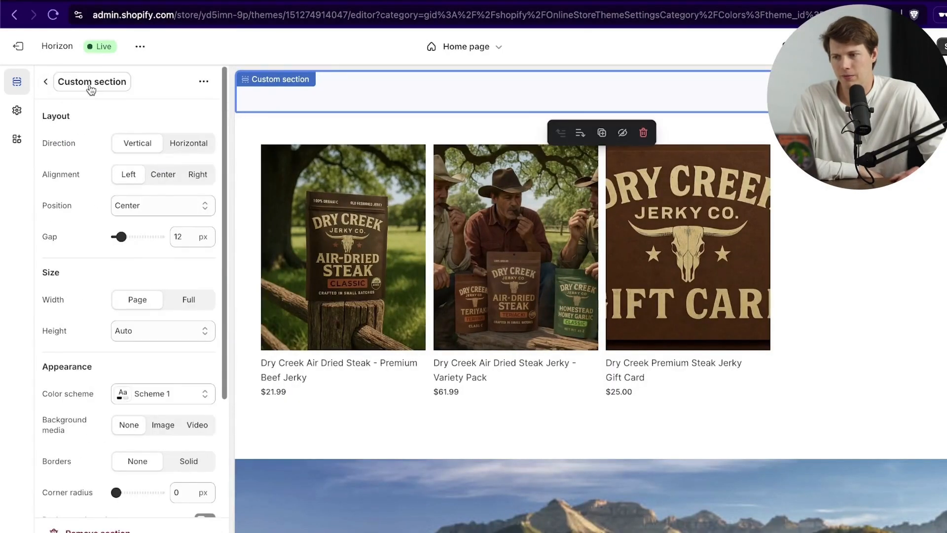
left_click(69, 82)
type("Home Section")
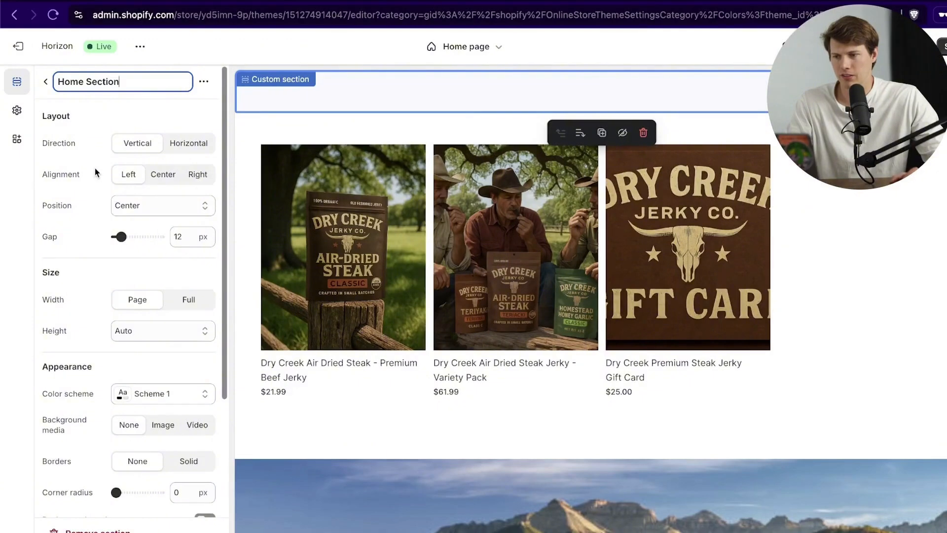
key("Return")
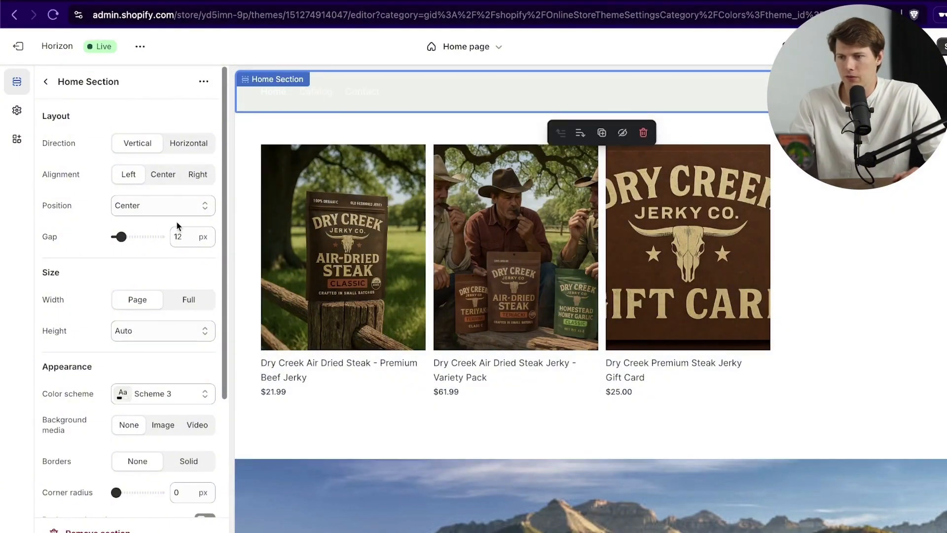
left_click(46, 89)
left_click(16, 111)
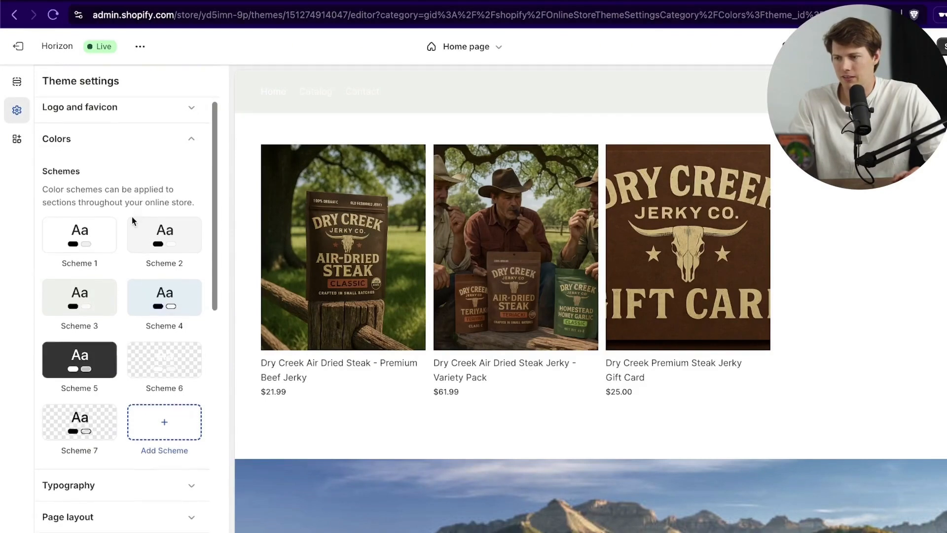
Step: Open Scheme 3 for editing and select its EEF1EA background hex value
scroll(109, 257, "down", 1)
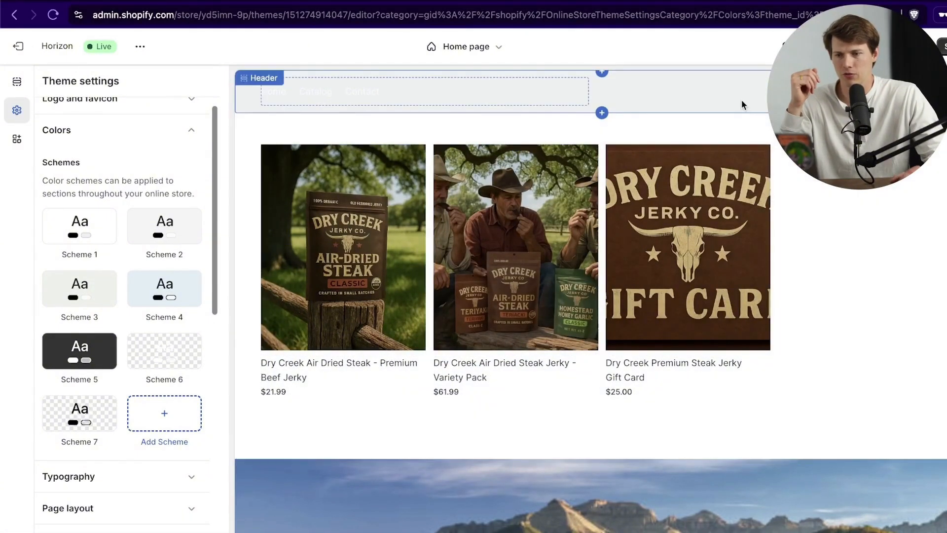
left_click(82, 296)
scroll(36, 271, "down", 2)
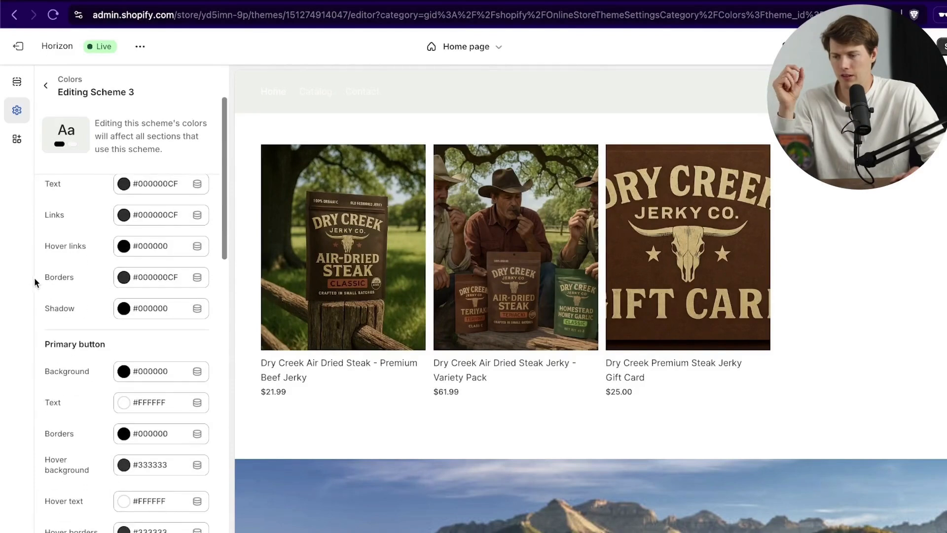
scroll(69, 268, "up", 2)
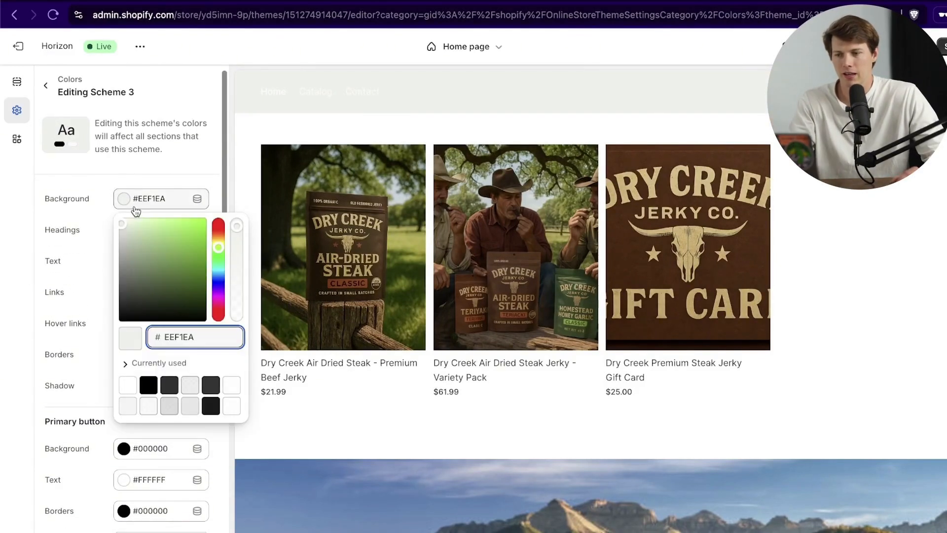
left_click_drag(203, 333, 150, 331)
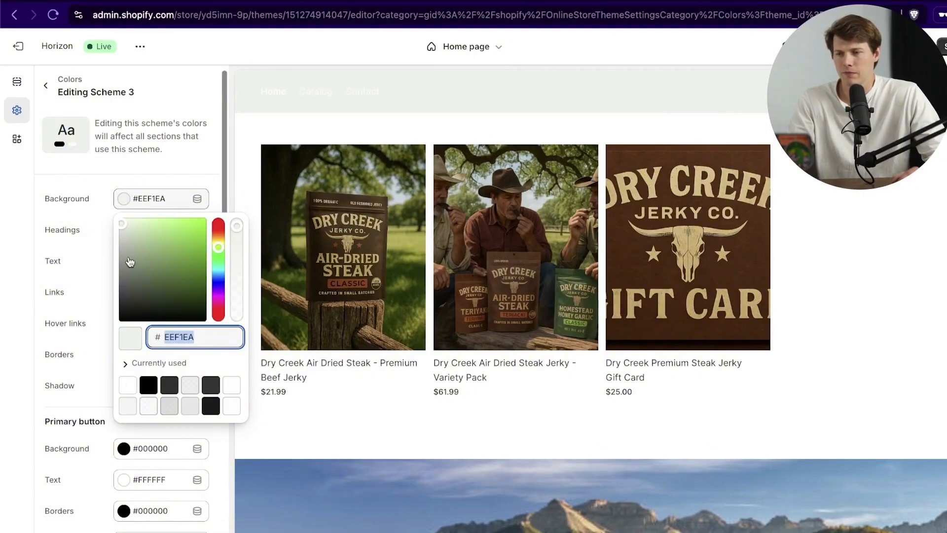
Step: In a private window, load the logo into imagecolorpicker.com and grab its cream hex #f7f3eb
key("ctrl+shift+n")
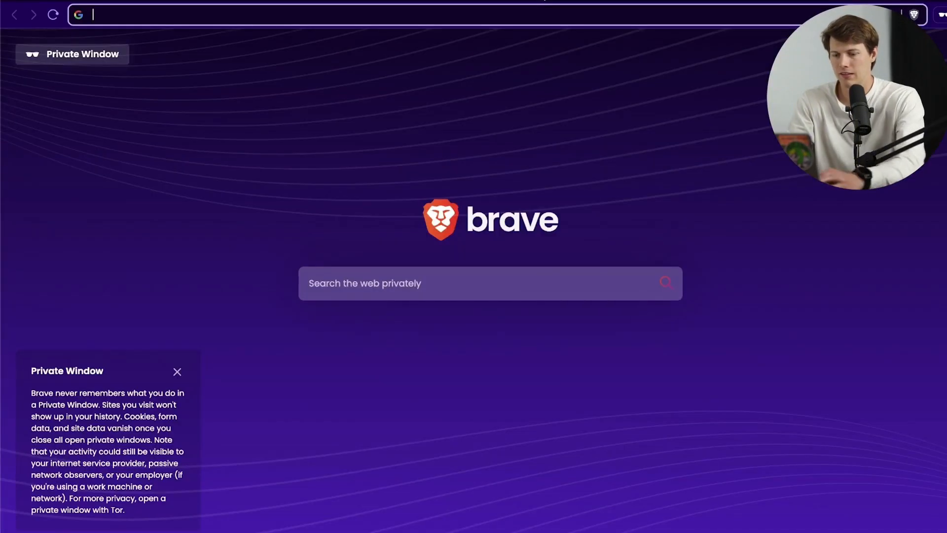
type("html color code identifier")
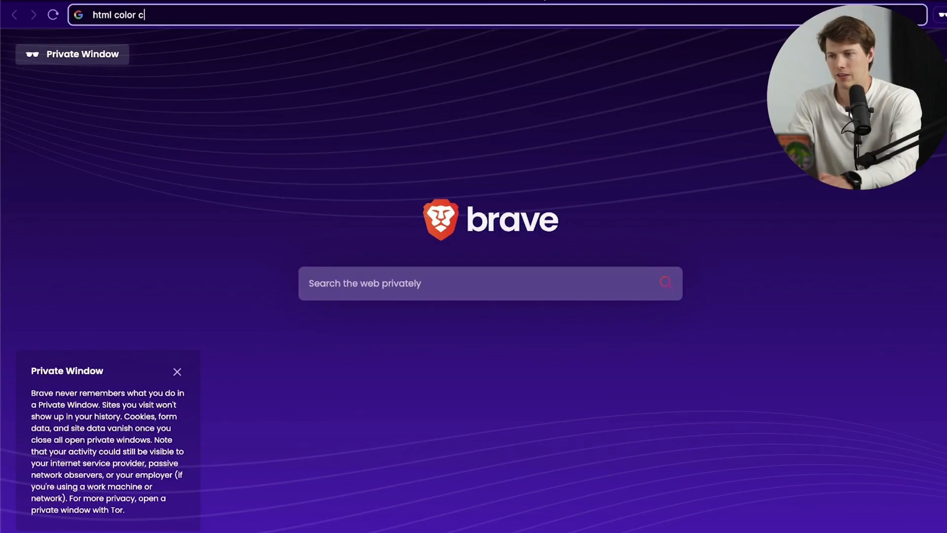
key("Return")
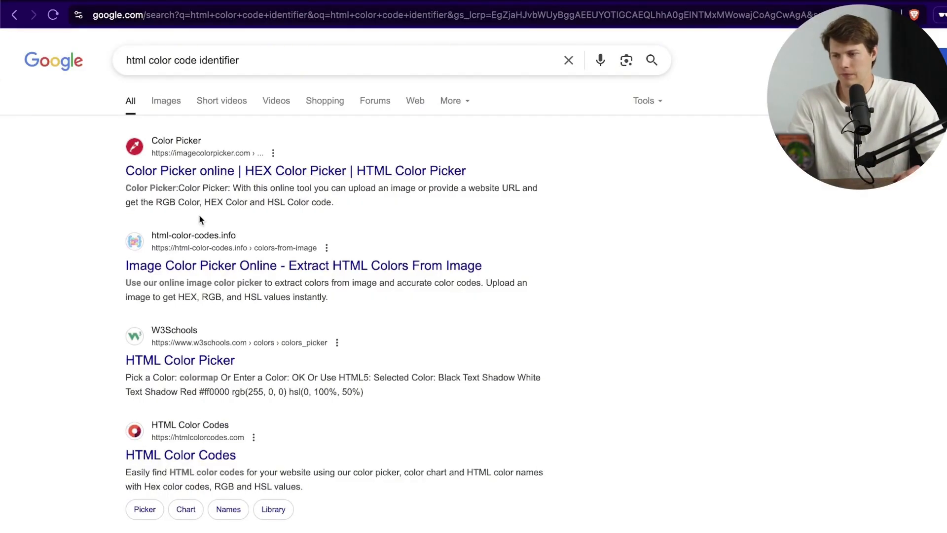
left_click(223, 173)
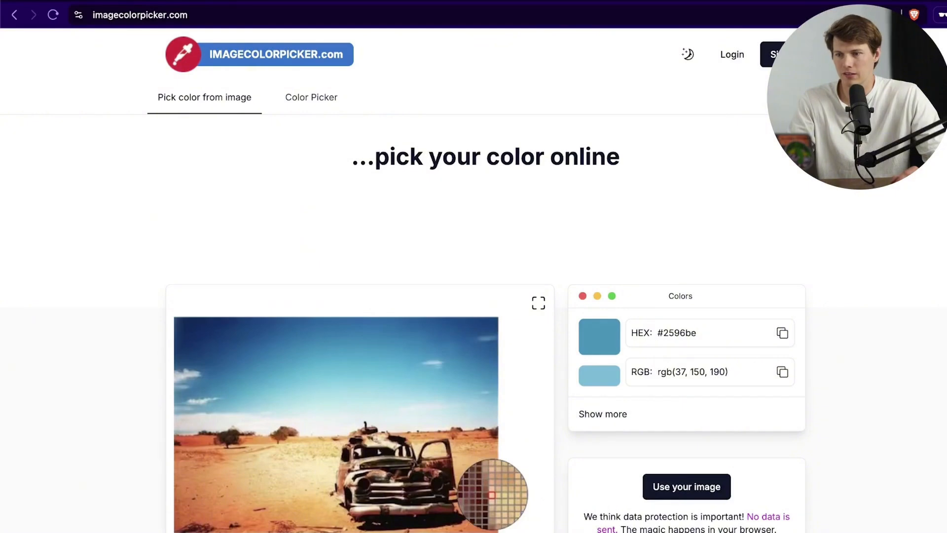
left_click_drag(5, 355, 403, 207)
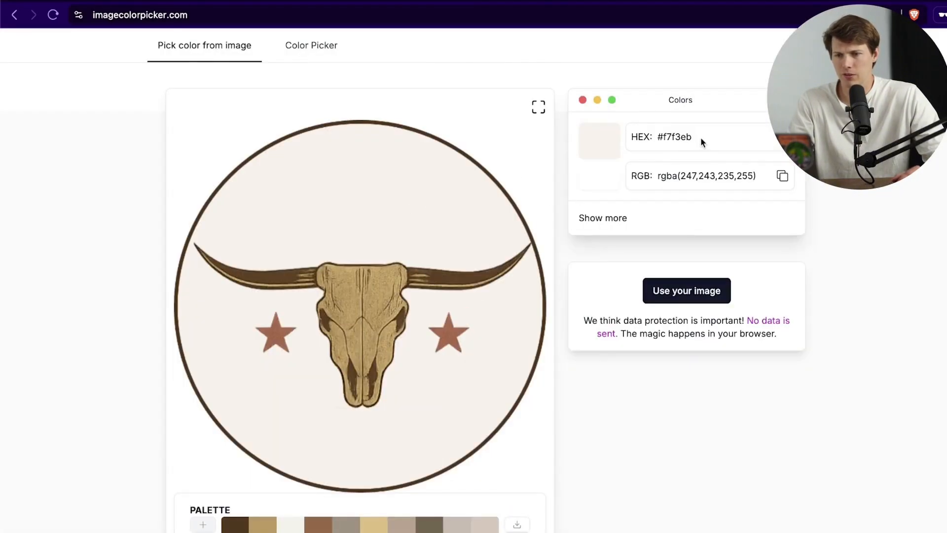
left_click_drag(703, 142, 657, 142)
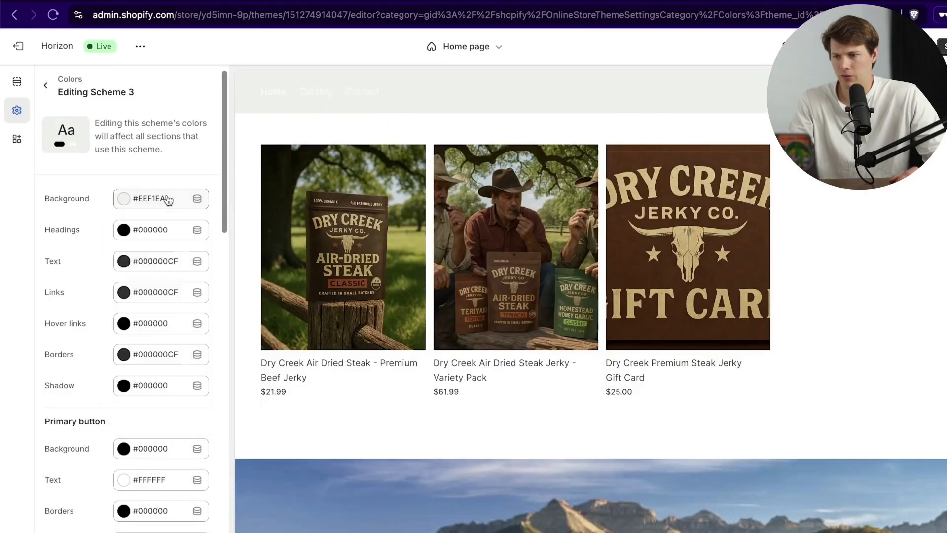
Step: Set Scheme 3's background to F7F3EB and its headings colour to brown 62411F
key("super+a")
left_click(171, 200)
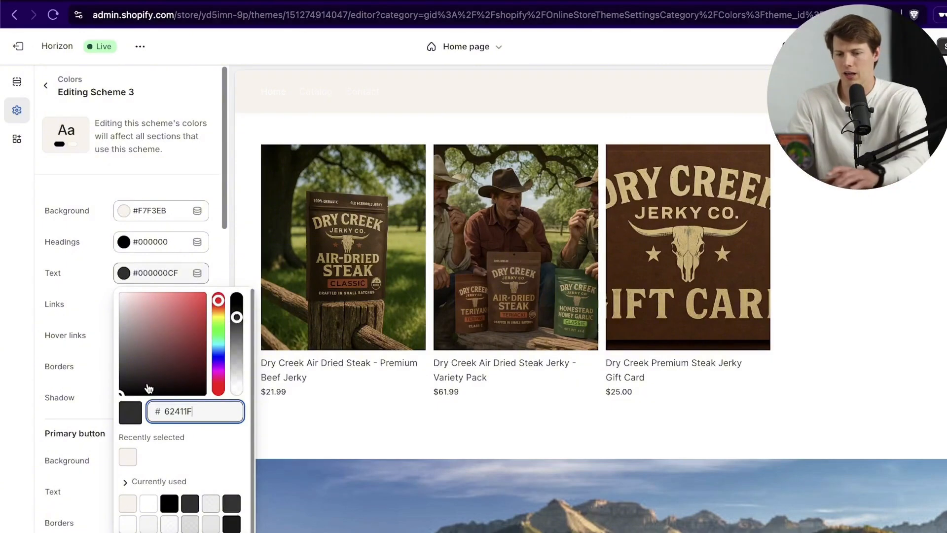
left_click(134, 245)
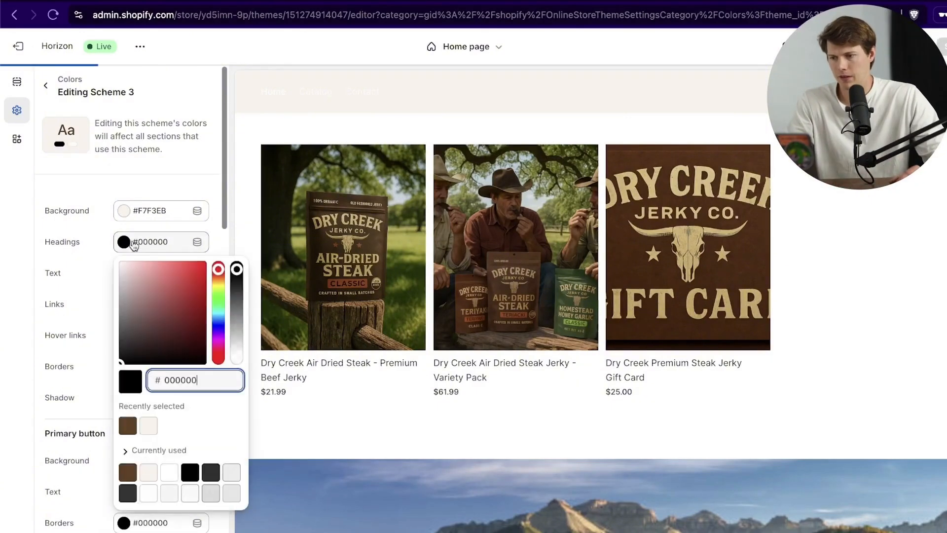
double_click(180, 376)
type("62411F")
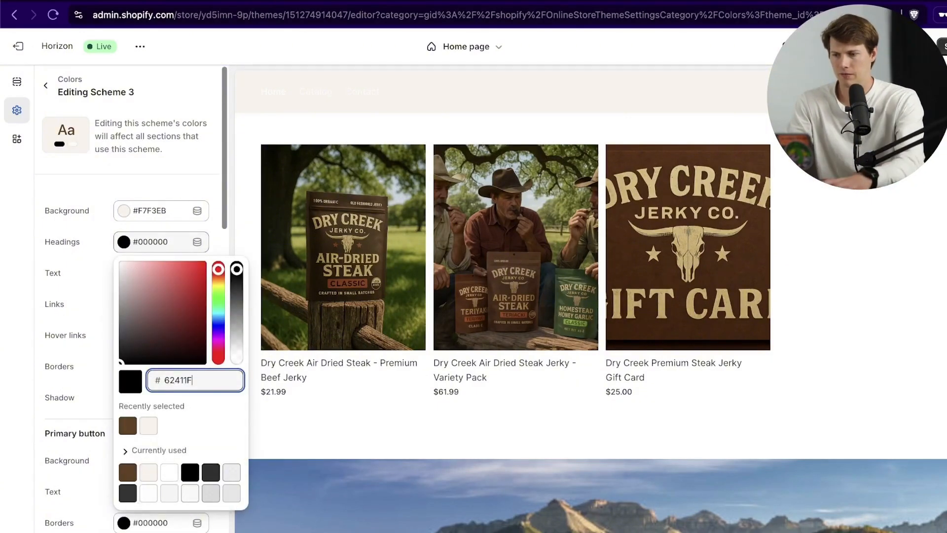
Step: Apply brown 62411F to Scheme 3's text, borders and primary button background
scroll(70, 291, "down", 5)
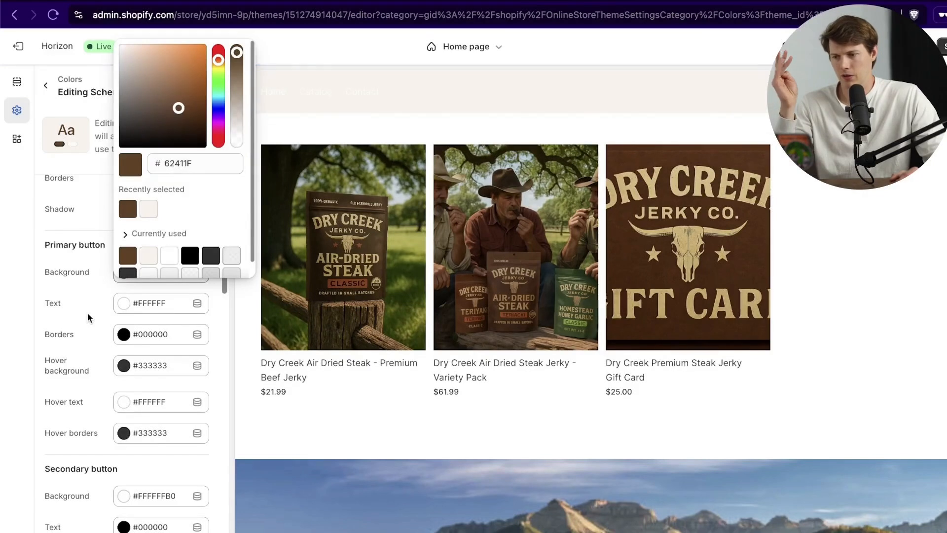
left_click(88, 312)
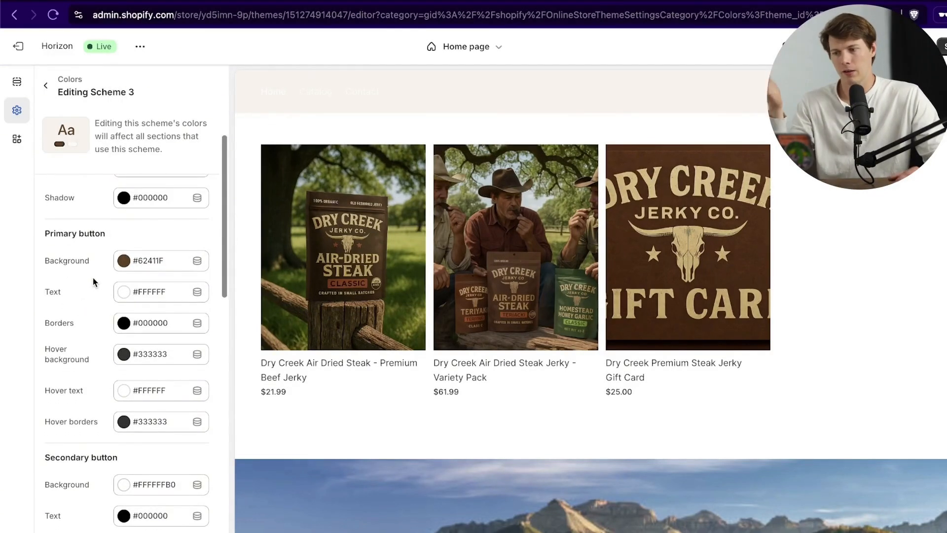
scroll(94, 281, "down", 4)
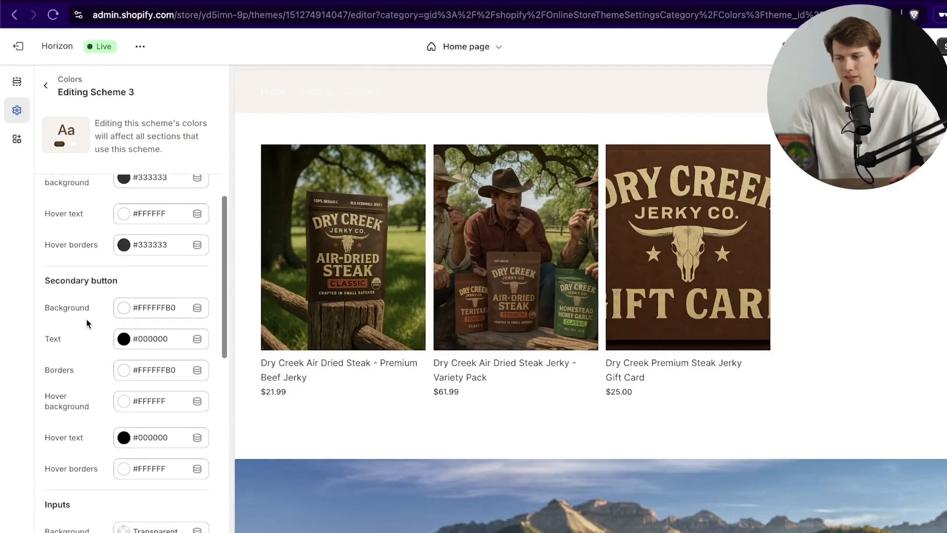
scroll(87, 323, "down", 8)
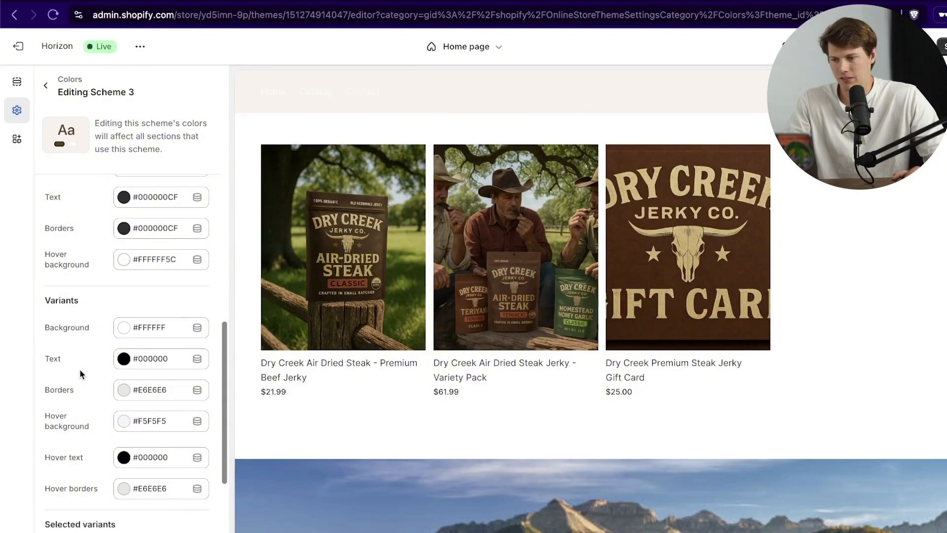
scroll(78, 368, "down", 1)
scroll(79, 368, "down", 1)
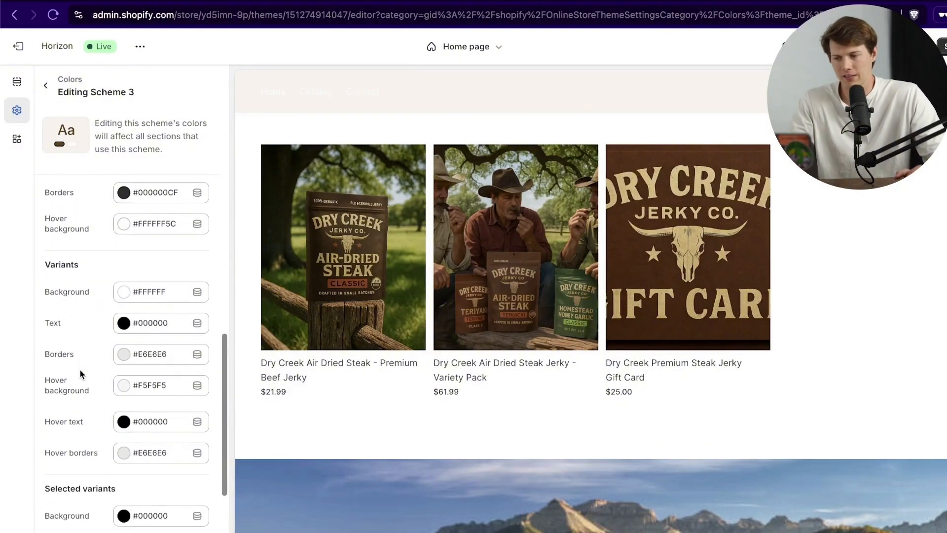
scroll(79, 368, "down", 4)
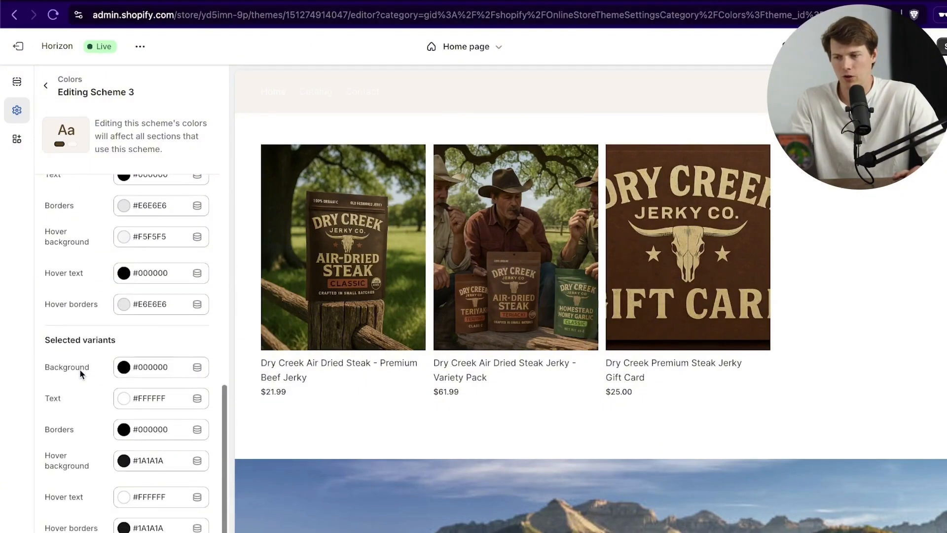
scroll(79, 368, "up", 15)
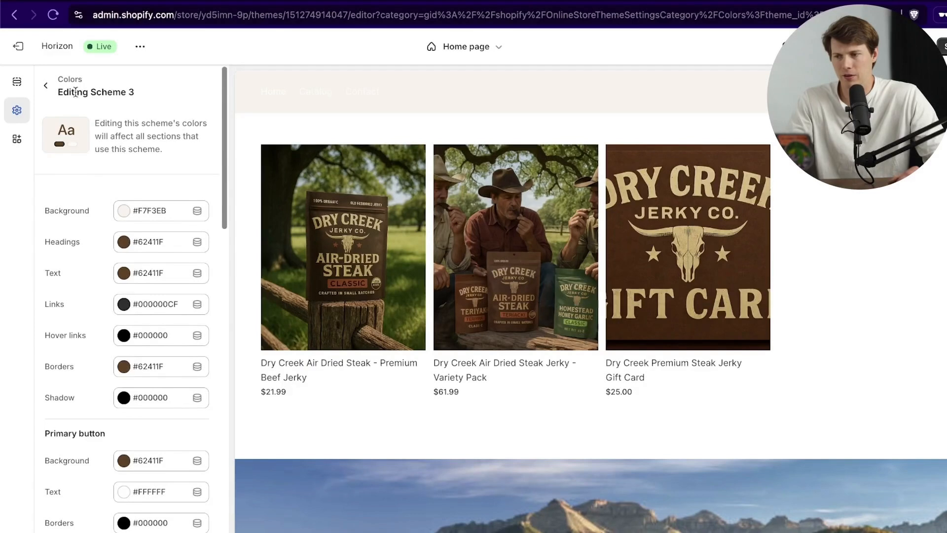
left_click(45, 84)
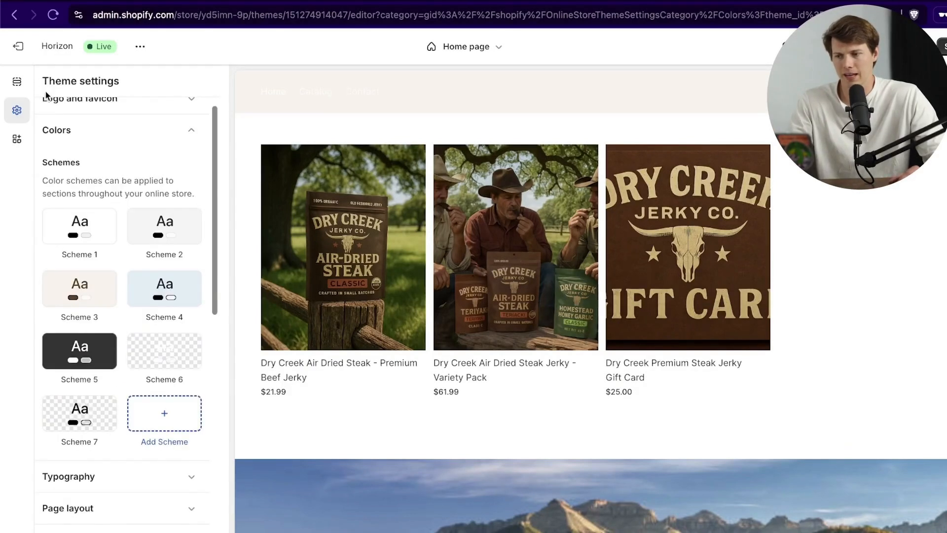
Step: Add a Heading block to Home Section
left_click(22, 86)
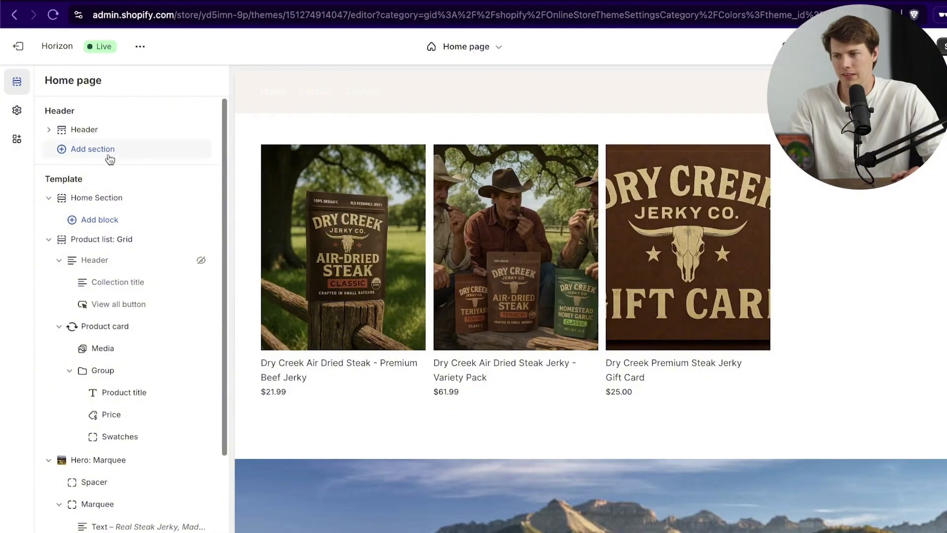
left_click(99, 197)
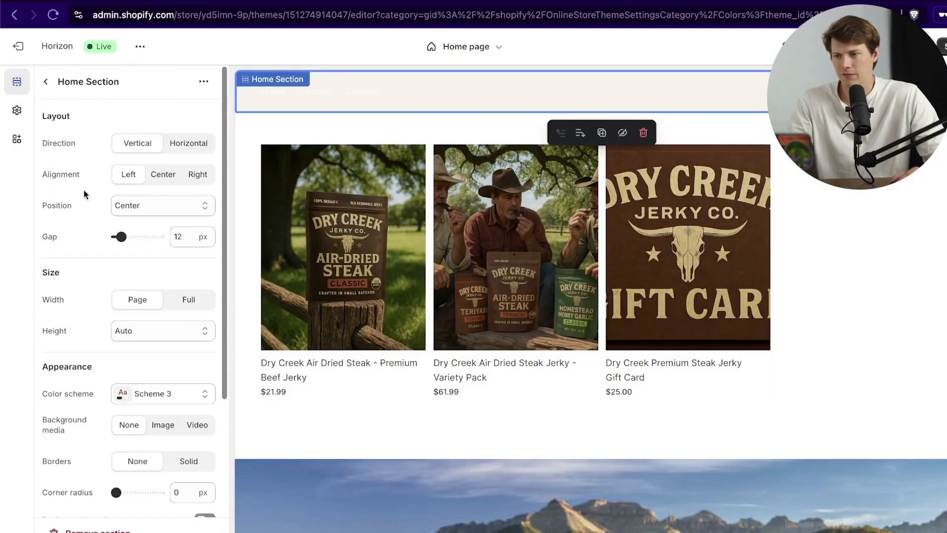
left_click(45, 82)
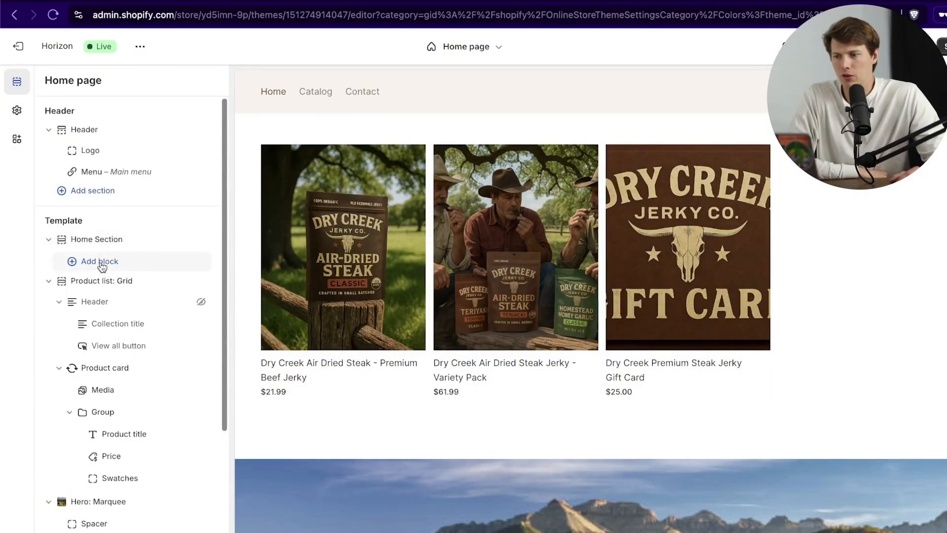
left_click(101, 263)
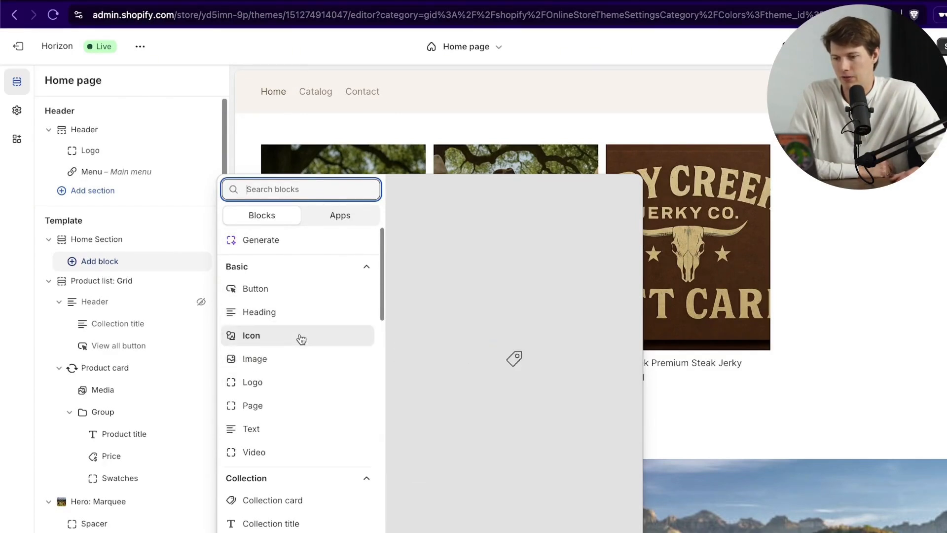
left_click(300, 312)
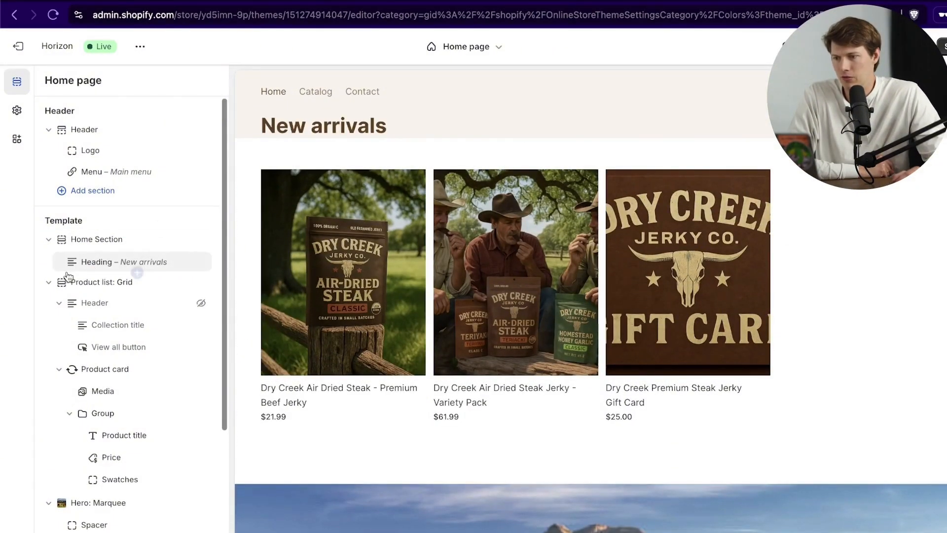
Step: Add an Image block under New arrivals showing the Dry Creek logo image Untitled_design_6
mouse_move(86, 276)
left_click(137, 272)
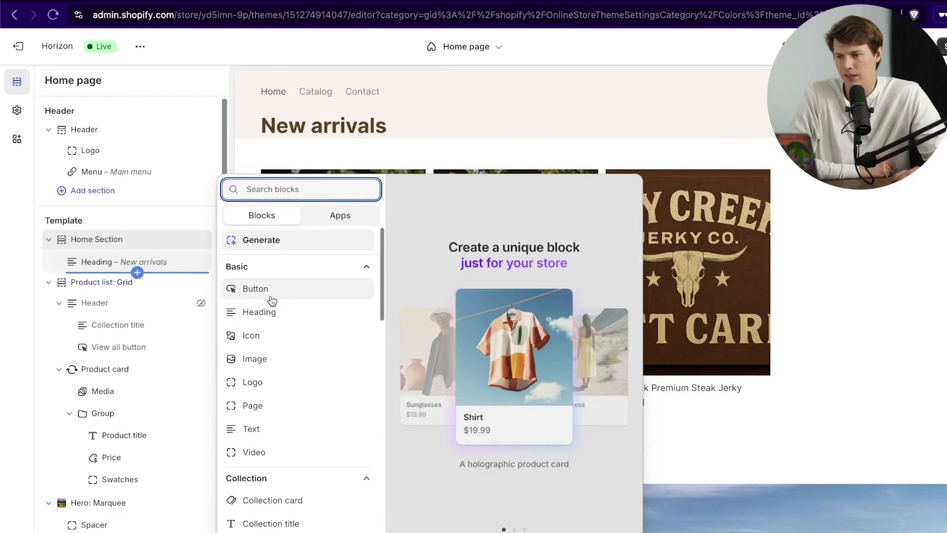
left_click(261, 358)
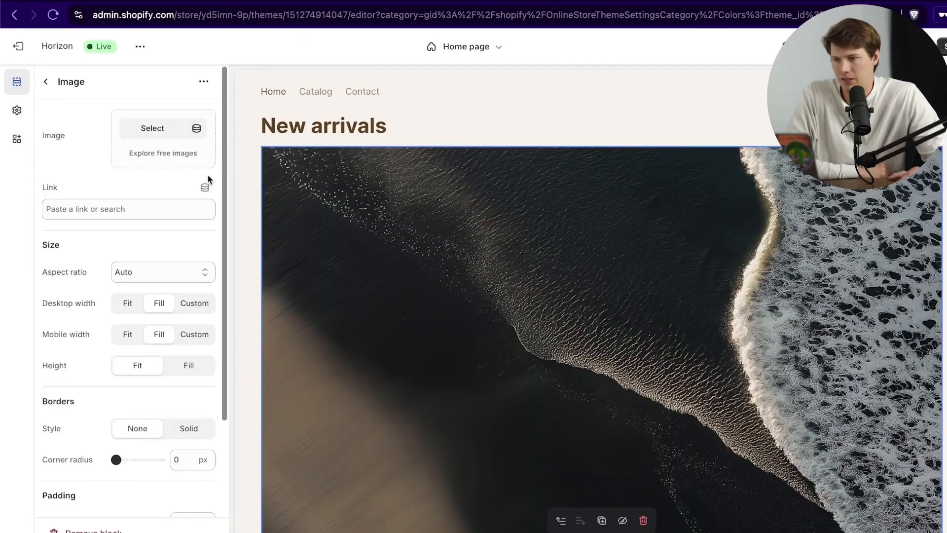
scroll(602, 249, "down", 6)
scroll(601, 249, "up", 6)
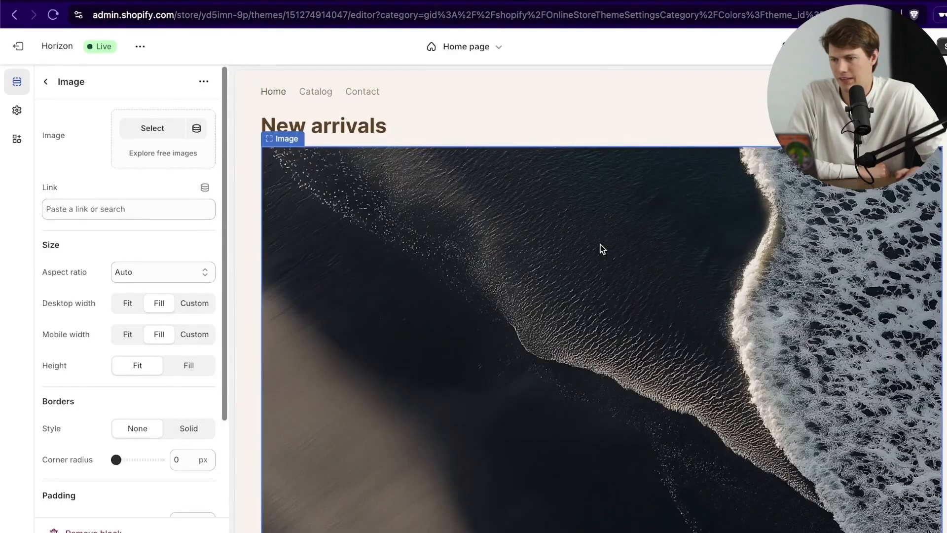
left_click(153, 130)
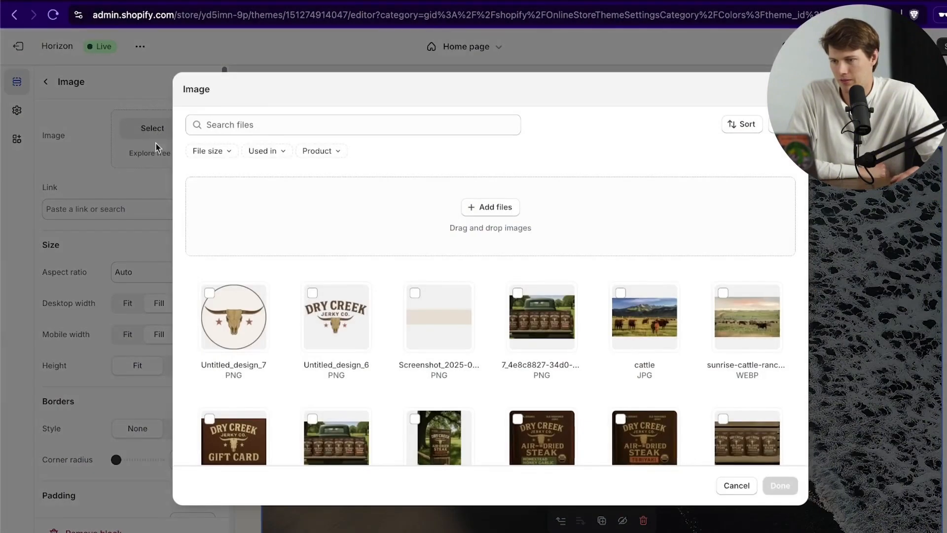
left_click(334, 315)
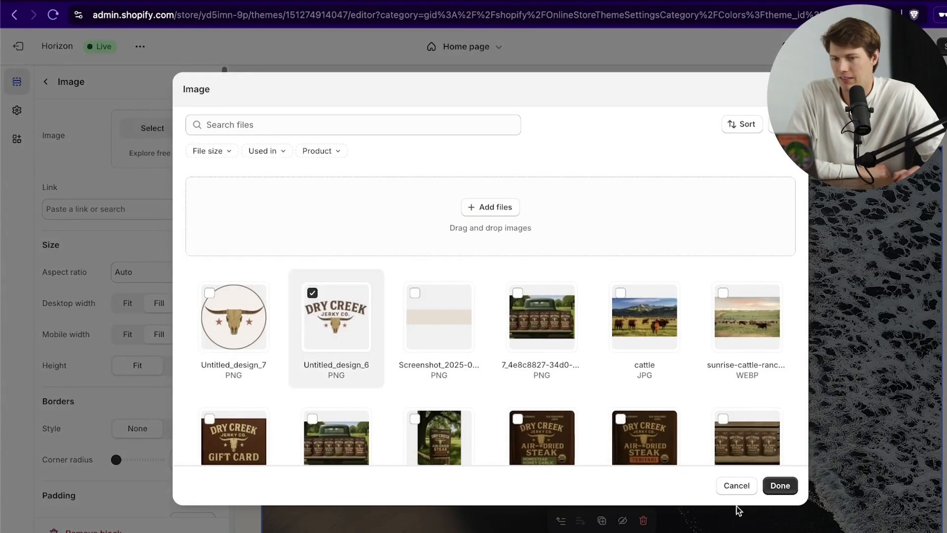
left_click(780, 486)
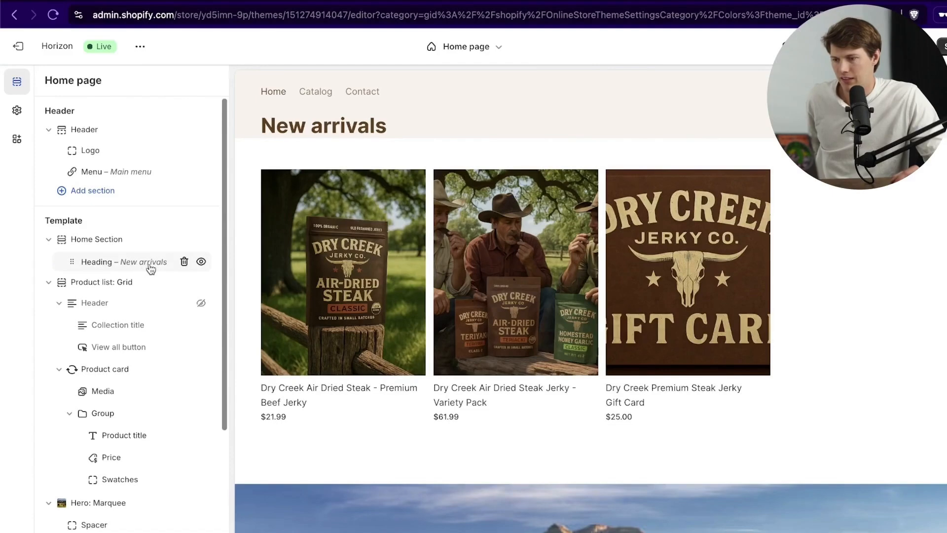
left_click(109, 262)
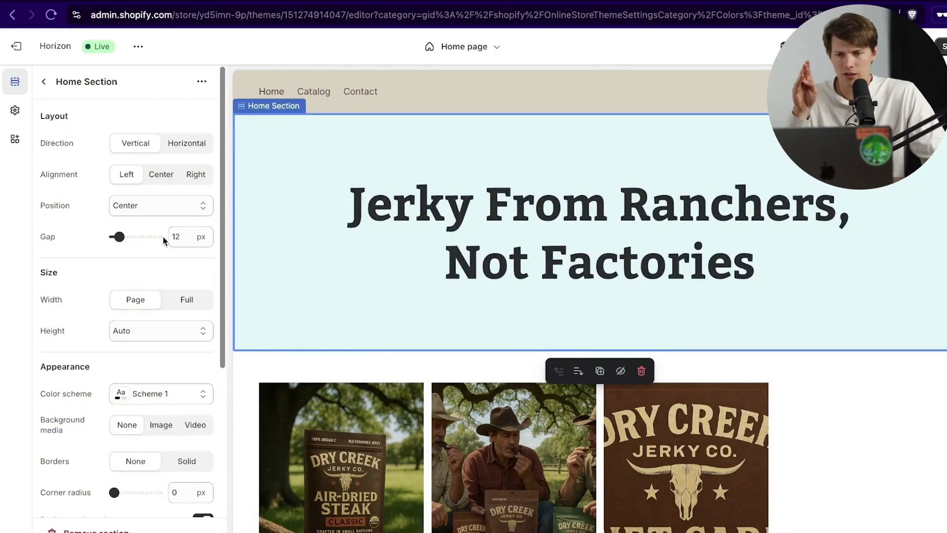
Step: Scroll through Home Section's Layout and Appearance settings
scroll(164, 257, "down", 2)
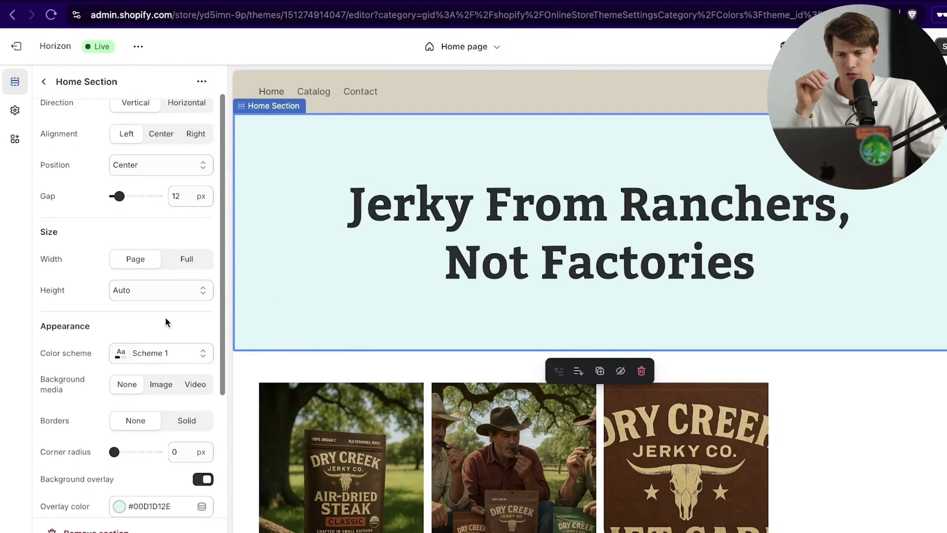
scroll(166, 371, "down", 1)
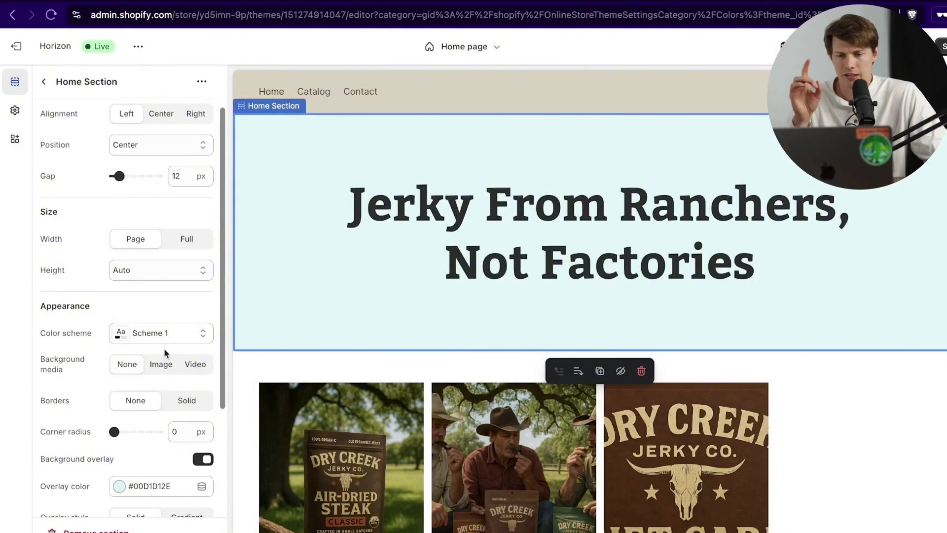
scroll(167, 363, "up", 1)
scroll(167, 355, "up", 1)
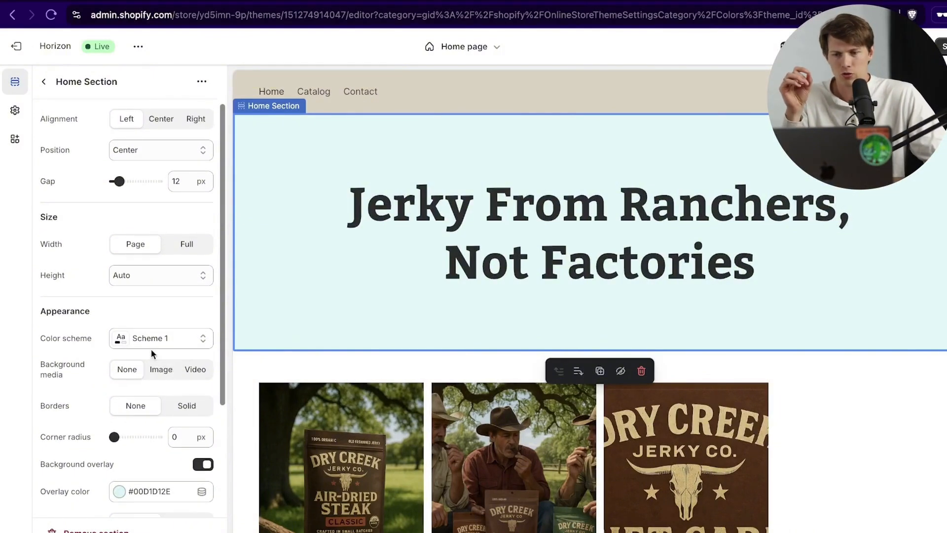
Step: Give Home Section the ranch.webp cattle-field photo as background image and review its overlay options
scroll(153, 264, "up", 3)
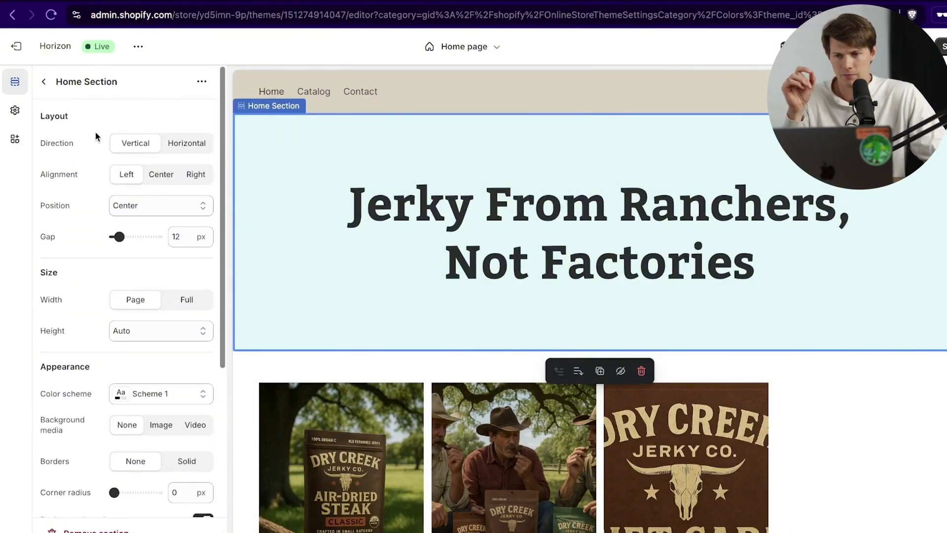
left_click(159, 434)
scroll(93, 427, "down", 1)
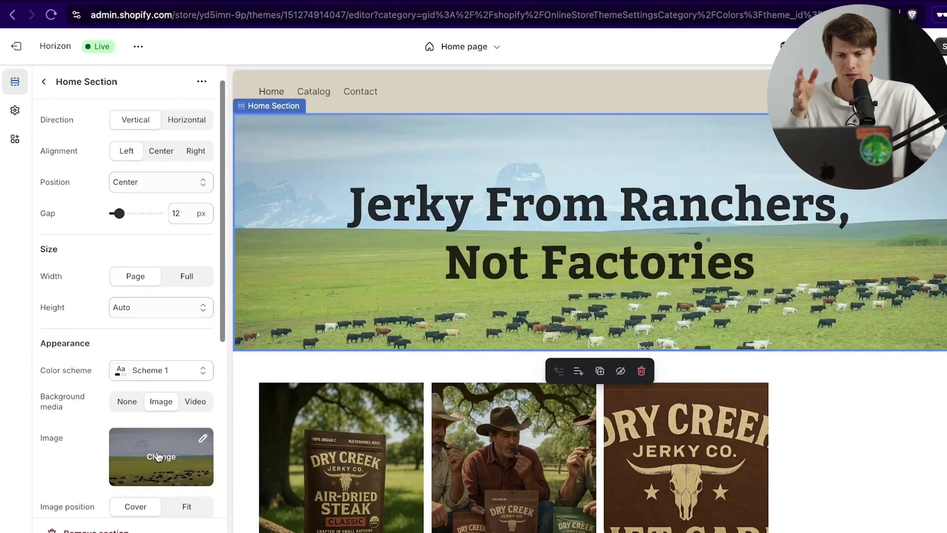
scroll(158, 461, "down", 5)
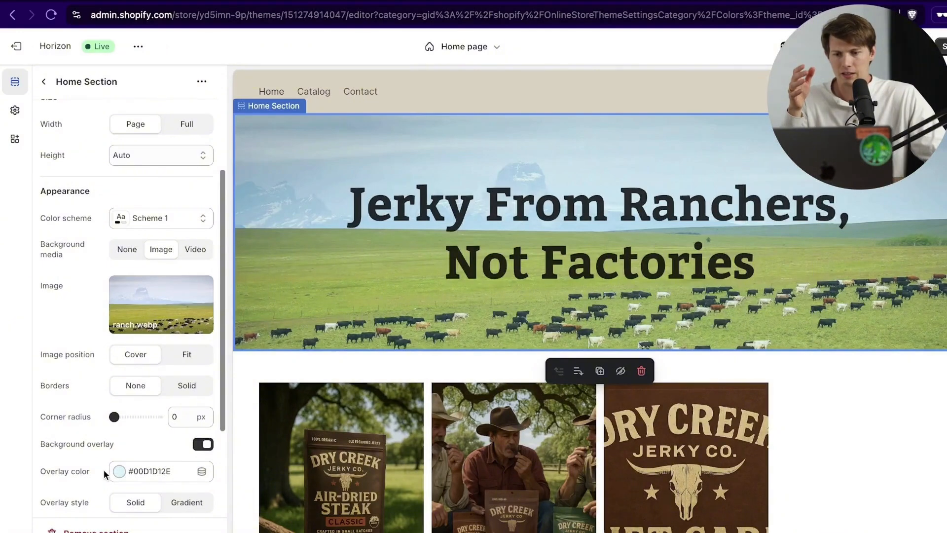
scroll(104, 474, "down", 2)
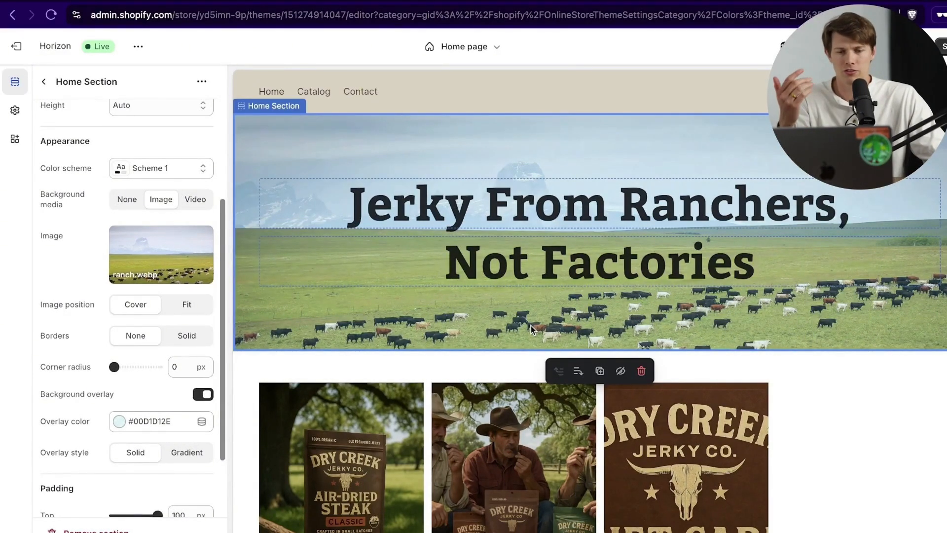
left_click(44, 82)
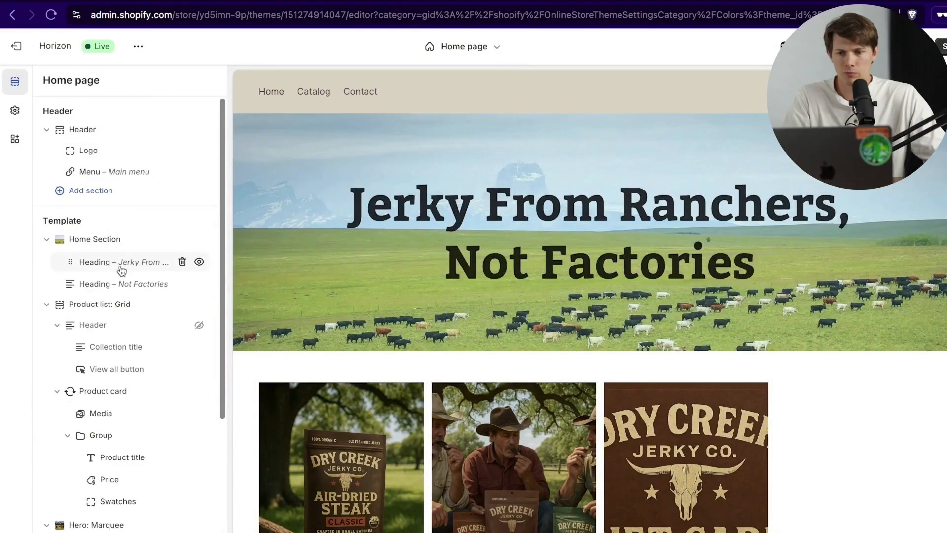
Step: Insert a new block between the two hero headings using the AI Generate option
left_click(136, 294)
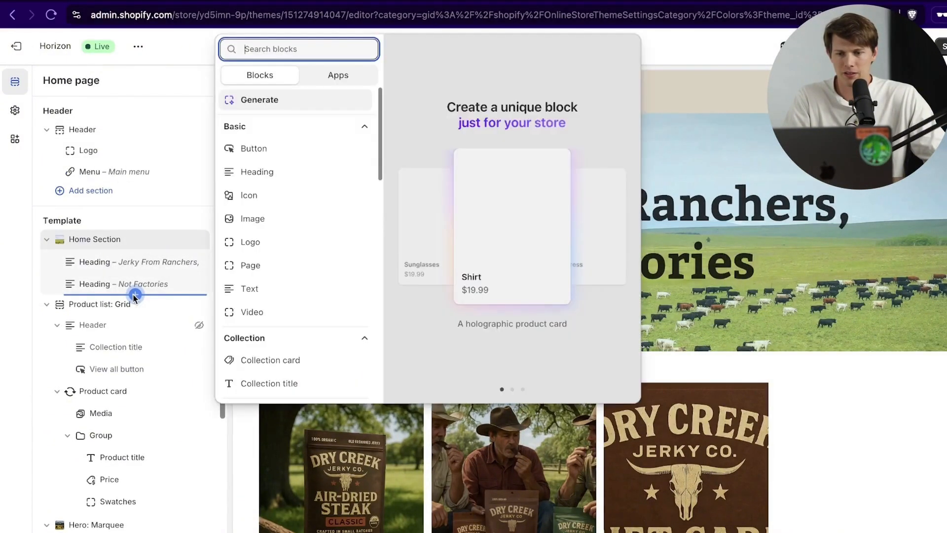
left_click(306, 241)
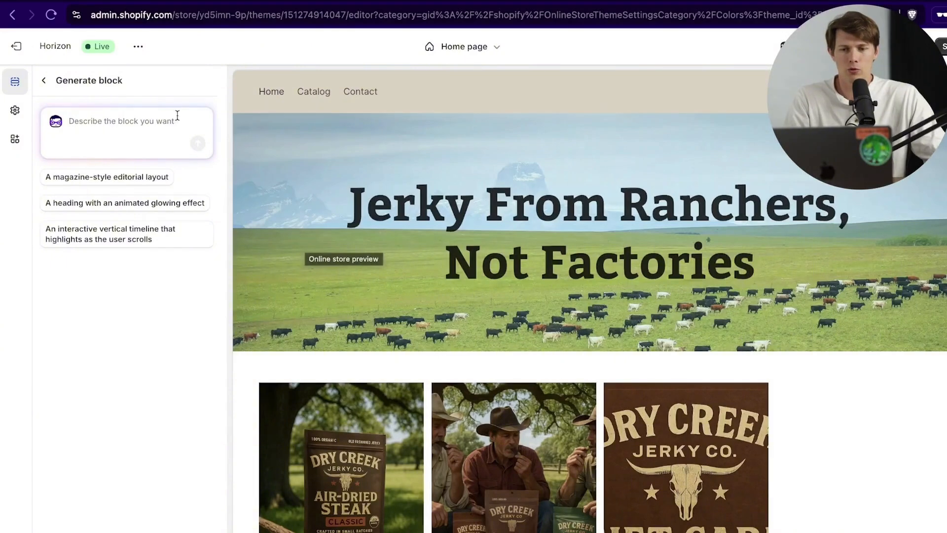
Step: Paste a prompt for a one-product carousel that rotates every 10 seconds, and generate the block
left_click(142, 115)
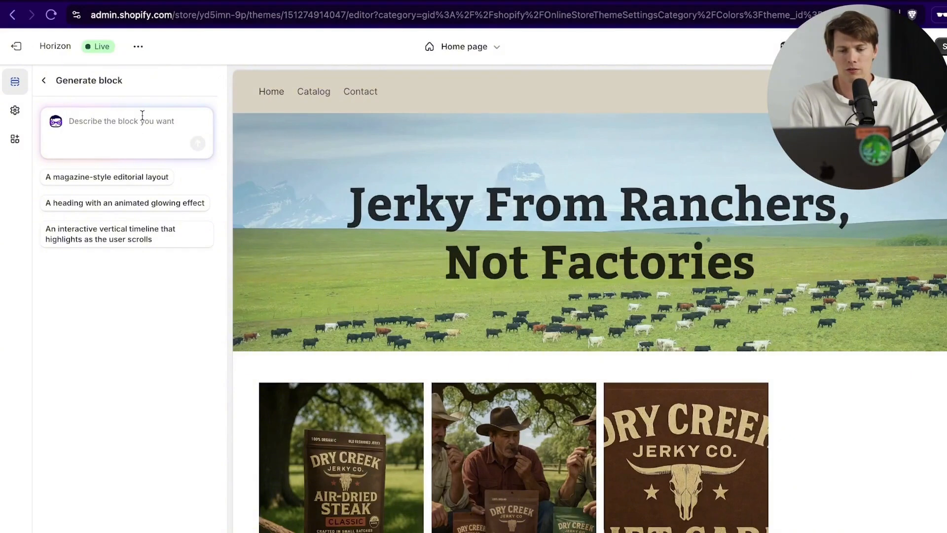
type("A carousel that shows one product at a time and shows the product image, text, and add to cart button (similar to the product page) with two total products. Make the products switch every 10 seconds")
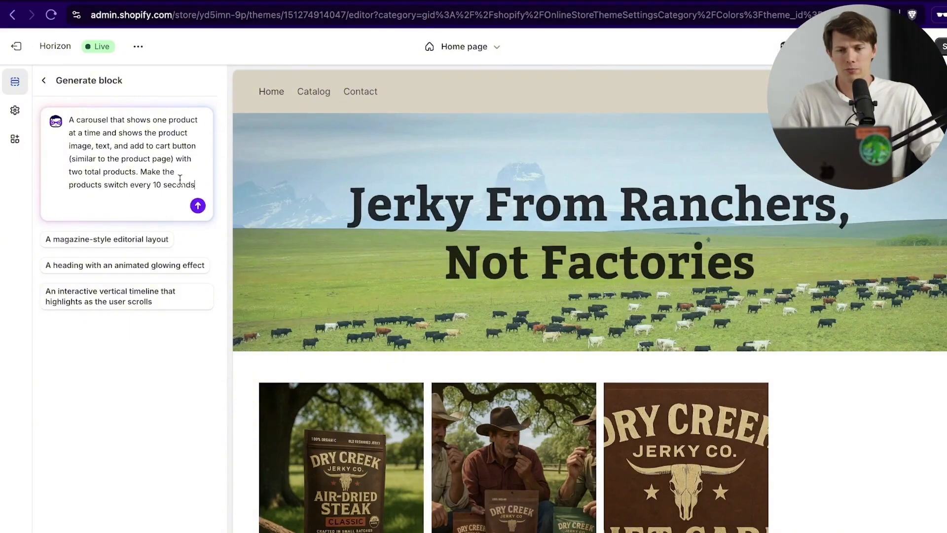
left_click(202, 205)
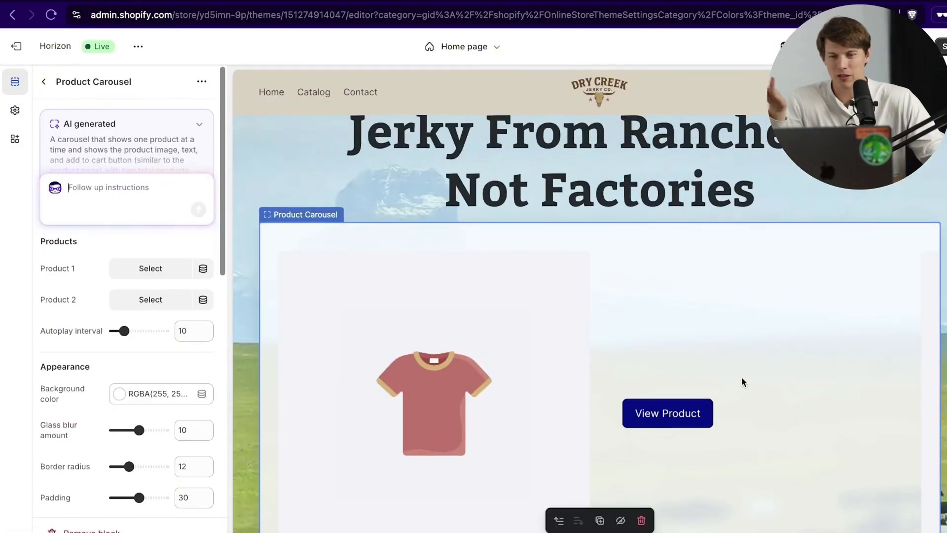
Step: Set carousel Product 1 to Premium Beef Jerky and Product 2 to the $61.99 Air Dried Steak Jerky Variety Pack
left_click(151, 269)
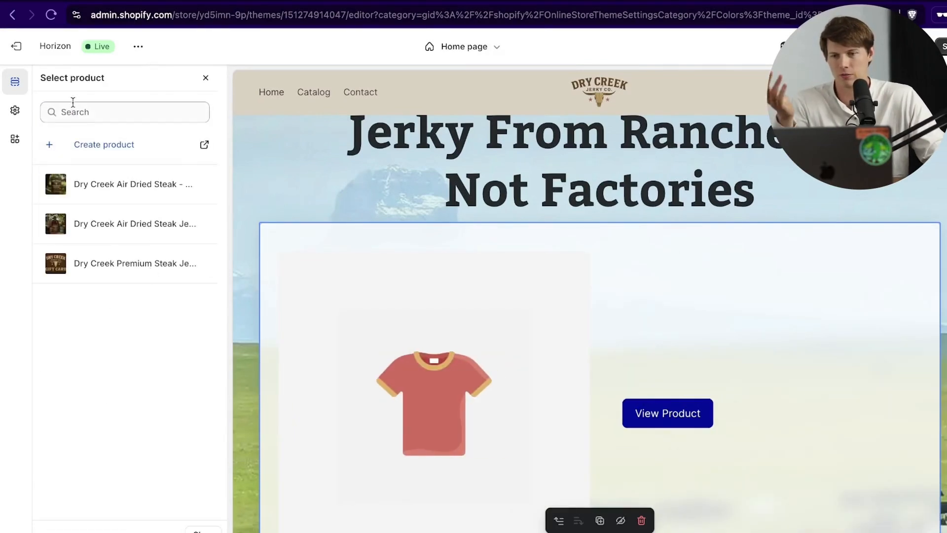
left_click(206, 78)
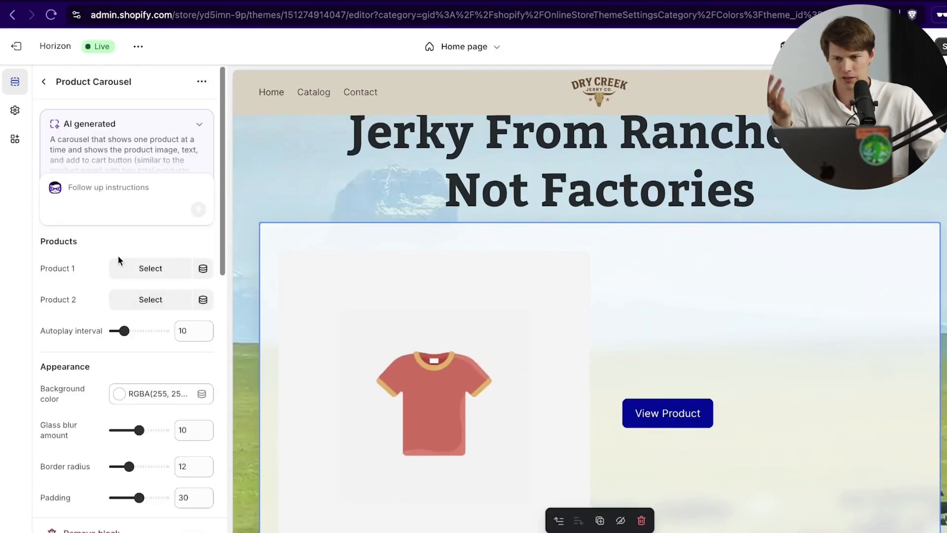
scroll(114, 296, "down", 7)
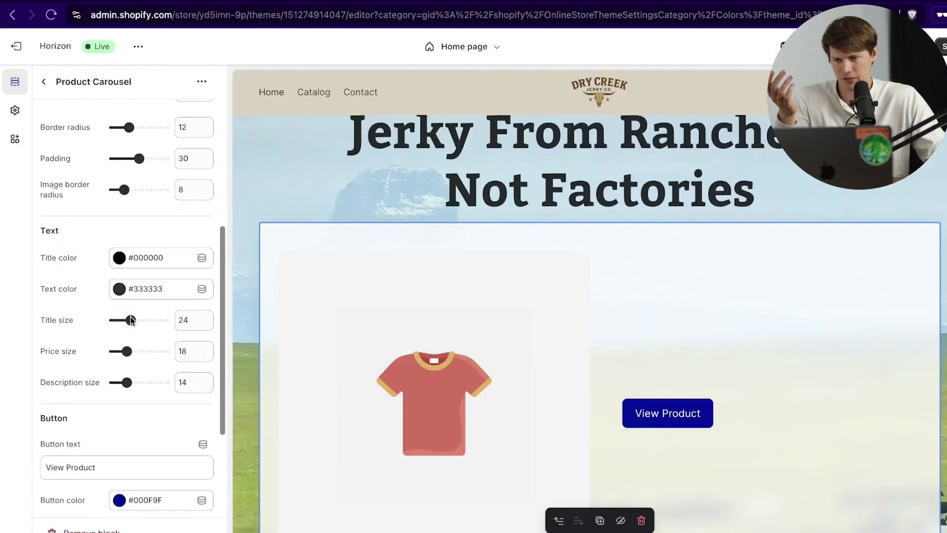
scroll(130, 318, "up", 7)
left_click(152, 275)
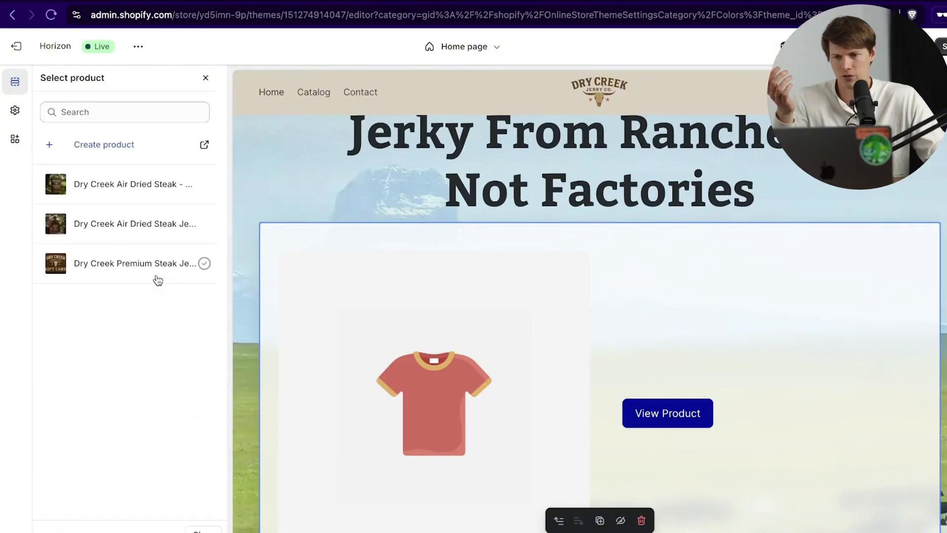
left_click(116, 185)
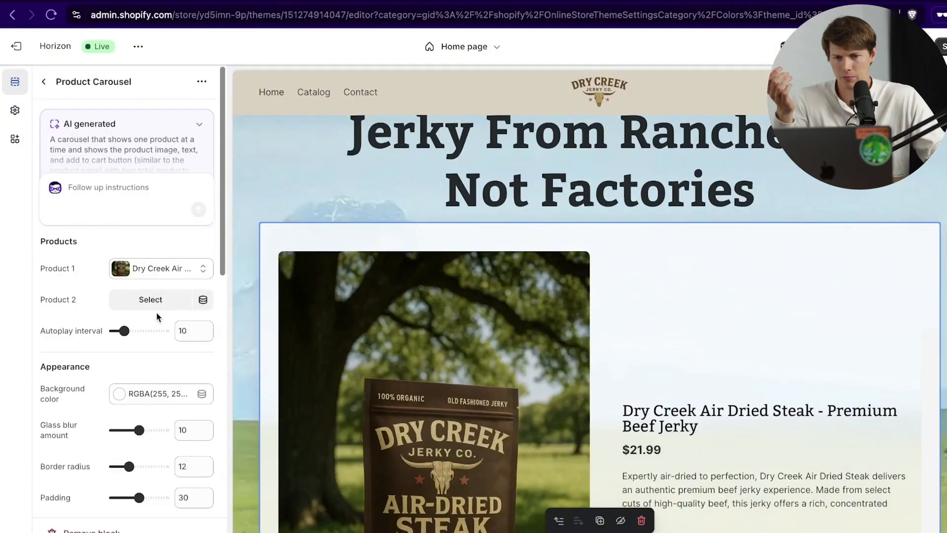
left_click(152, 300)
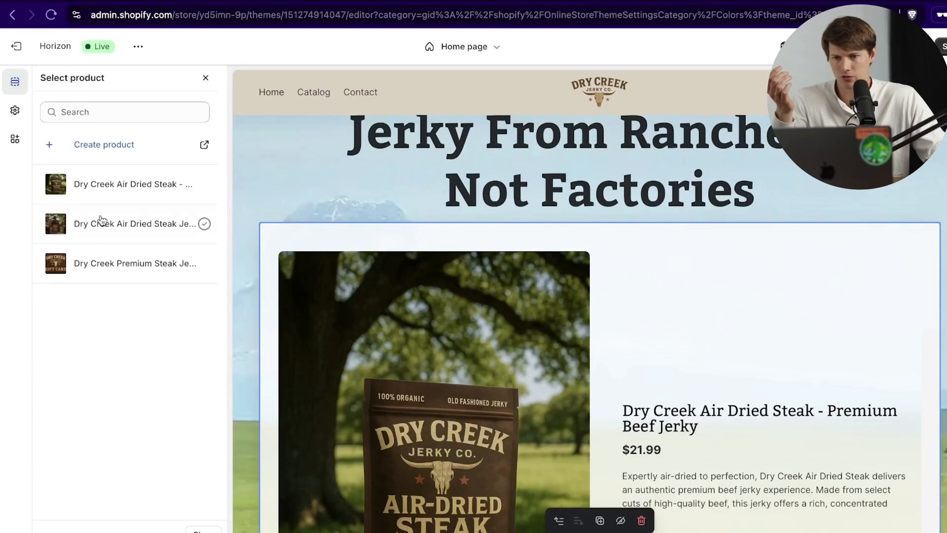
left_click(101, 219)
scroll(146, 282, "down", 4)
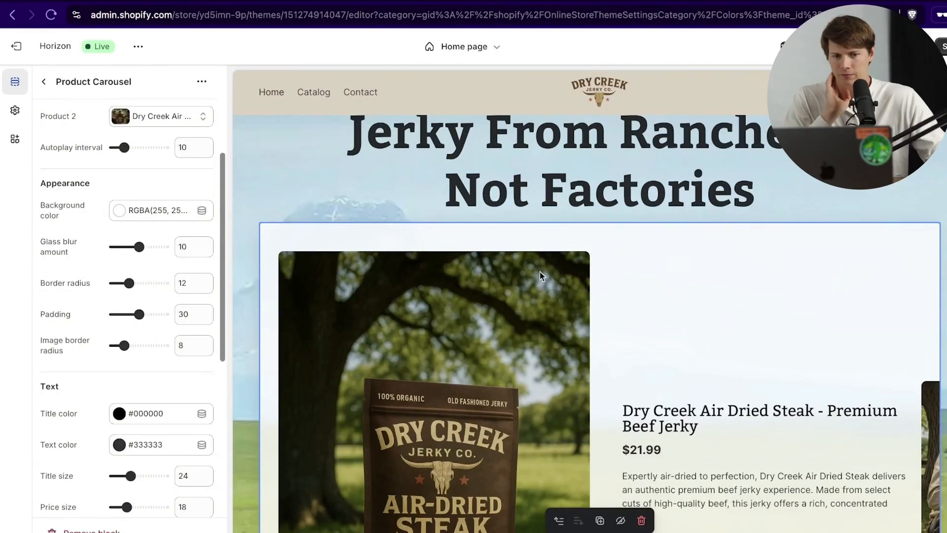
scroll(539, 272, "down", 6)
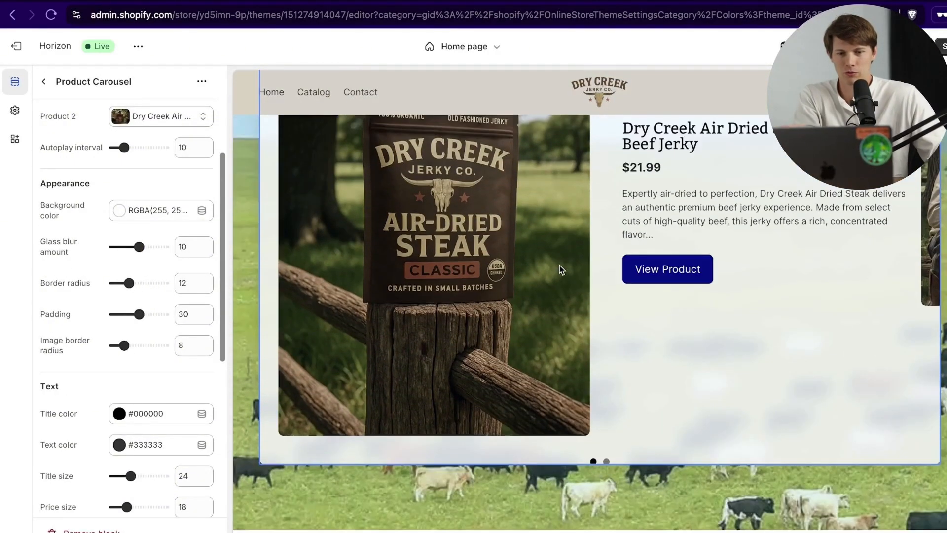
scroll(559, 269, "up", 2)
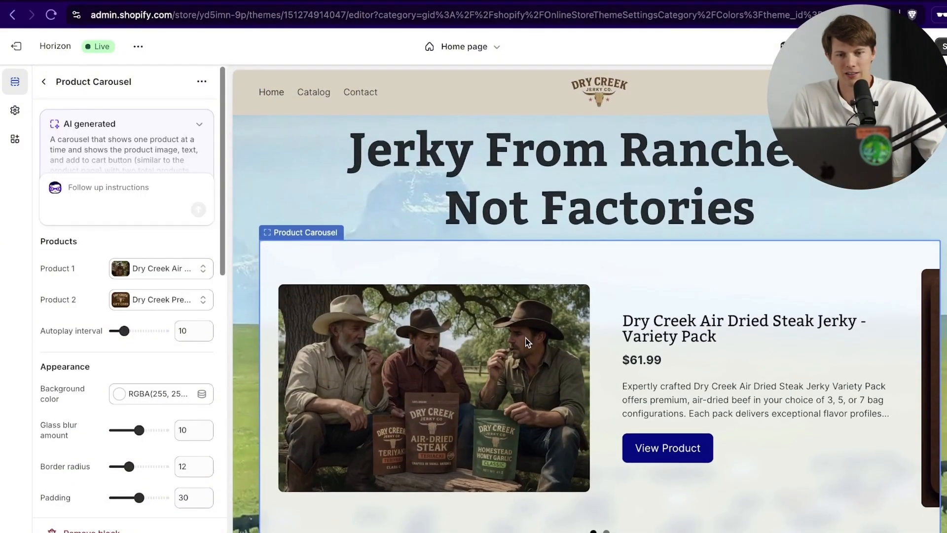
Step: Scroll the preview to watch the carousel alternate between the $61.99 Variety Pack and the $25.00 gift card
scroll(528, 342, "up", 2)
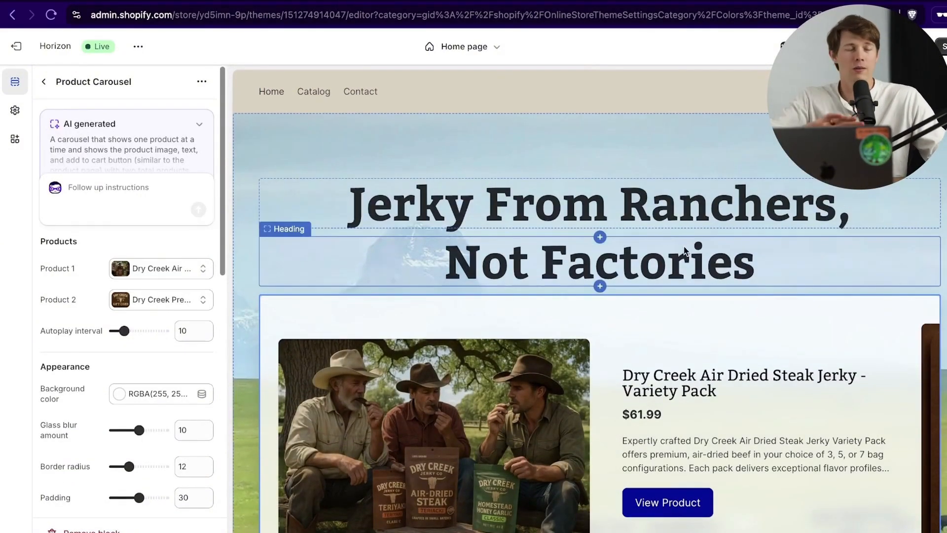
scroll(724, 268, "down", 3)
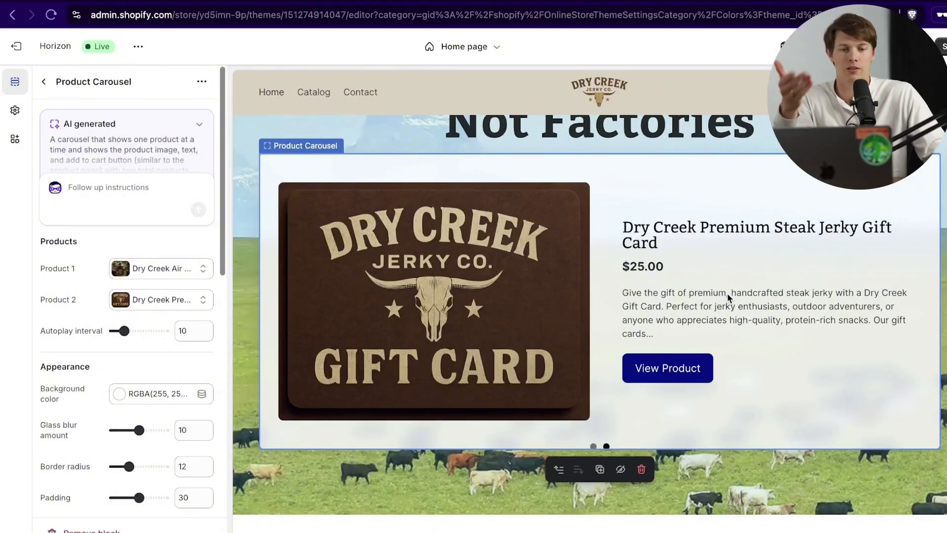
scroll(765, 452, "down", 2)
scroll(766, 452, "up", 1)
scroll(764, 451, "up", 1)
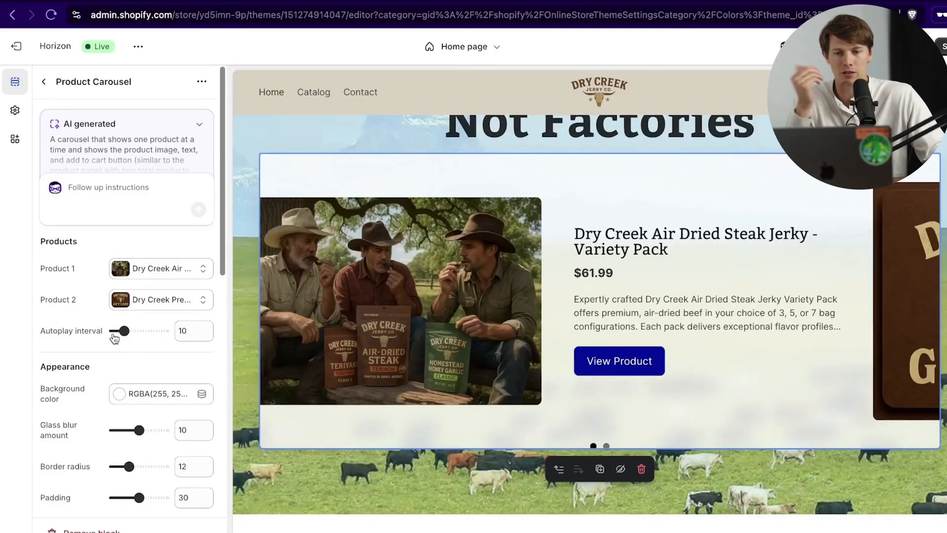
scroll(79, 340, "down", 2)
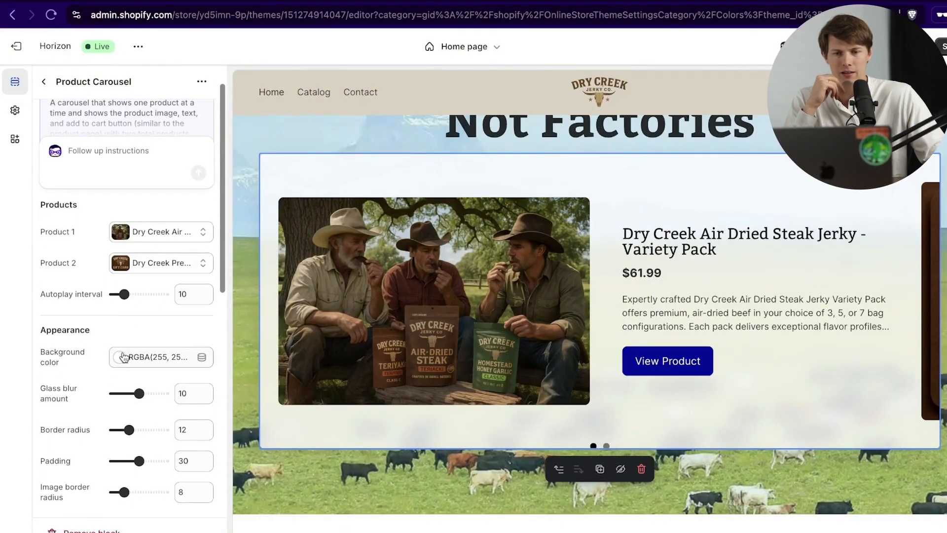
scroll(592, 345, "down", 1)
scroll(803, 492, "up", 3)
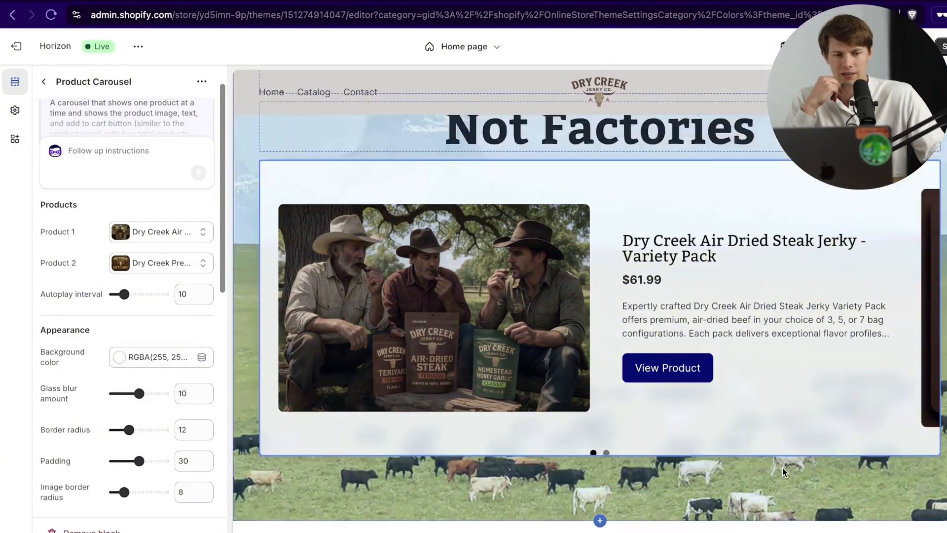
scroll(836, 433, "down", 2)
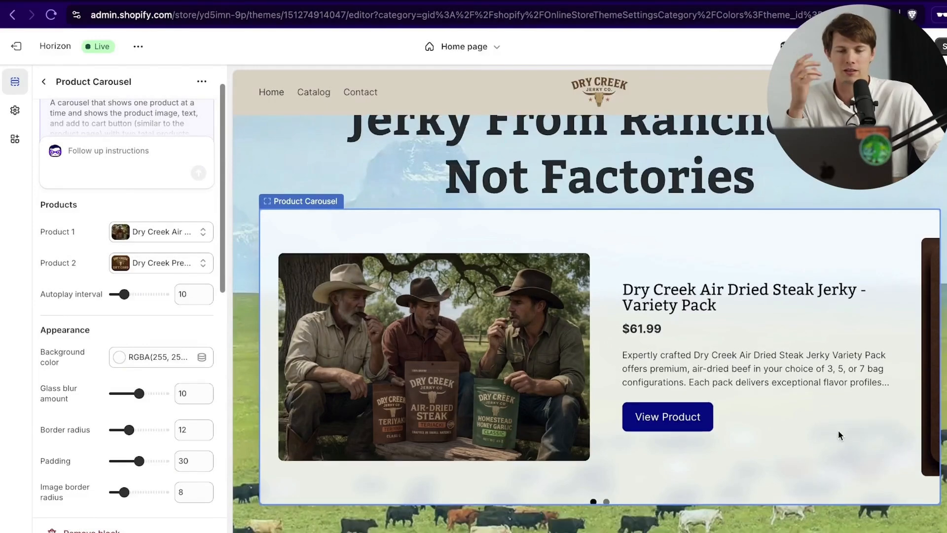
scroll(838, 430, "down", 2)
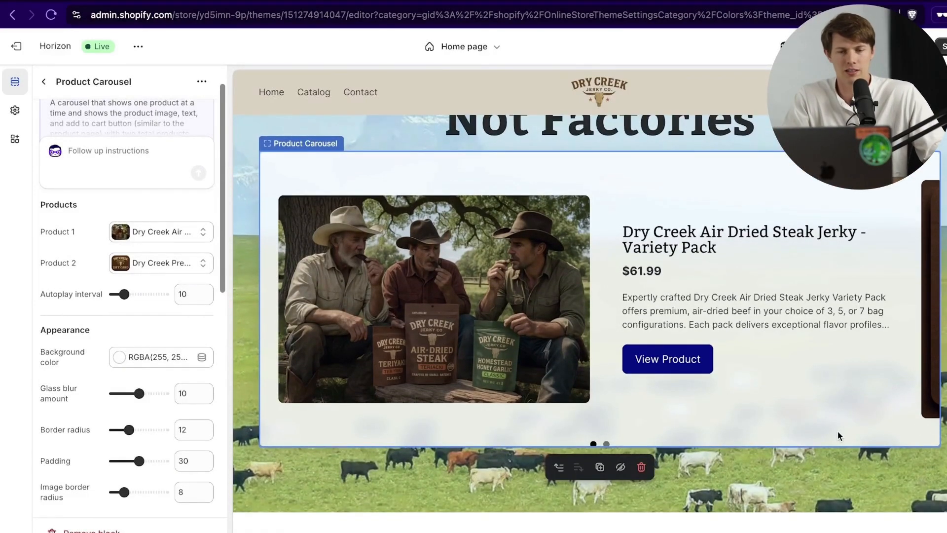
scroll(834, 431, "up", 3)
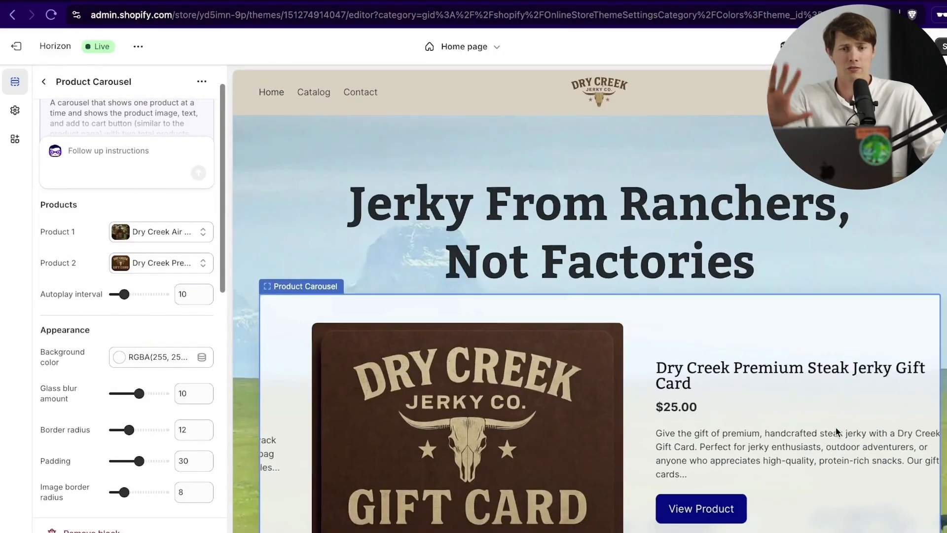
scroll(835, 427, "down", 1)
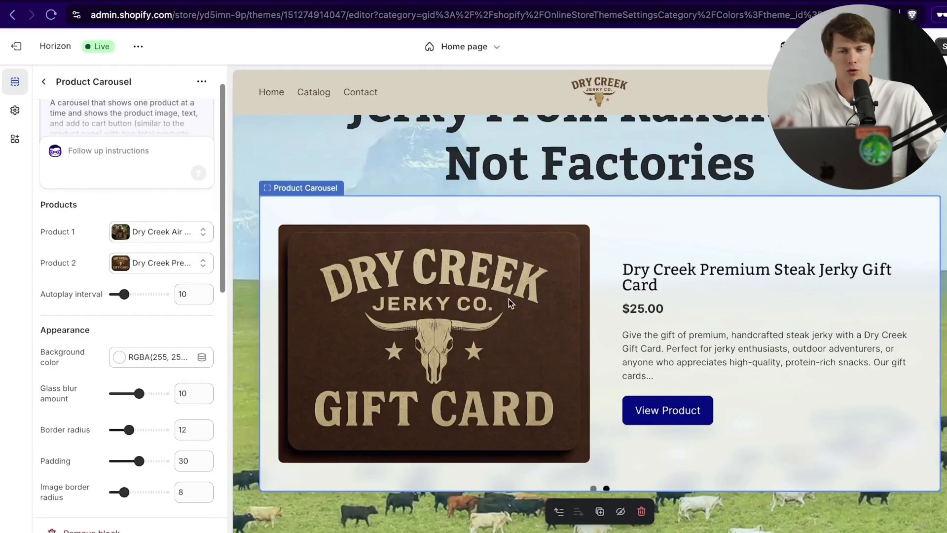
scroll(703, 352, "up", 2)
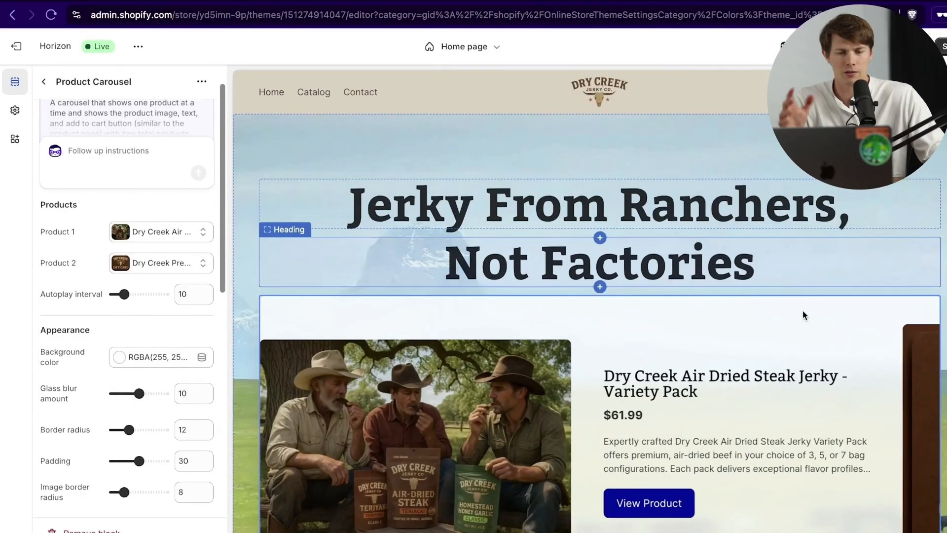
scroll(803, 309, "down", 3)
scroll(807, 314, "down", 2)
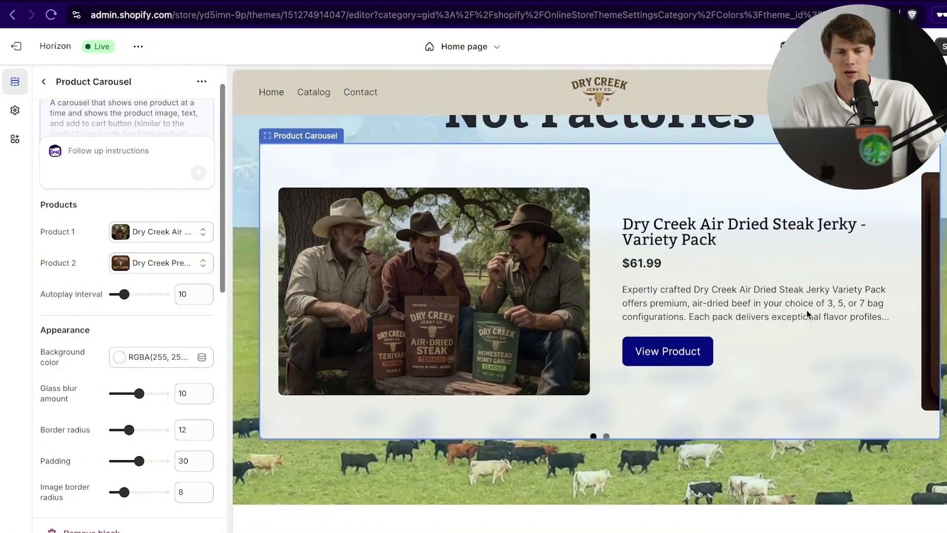
scroll(805, 309, "down", 2)
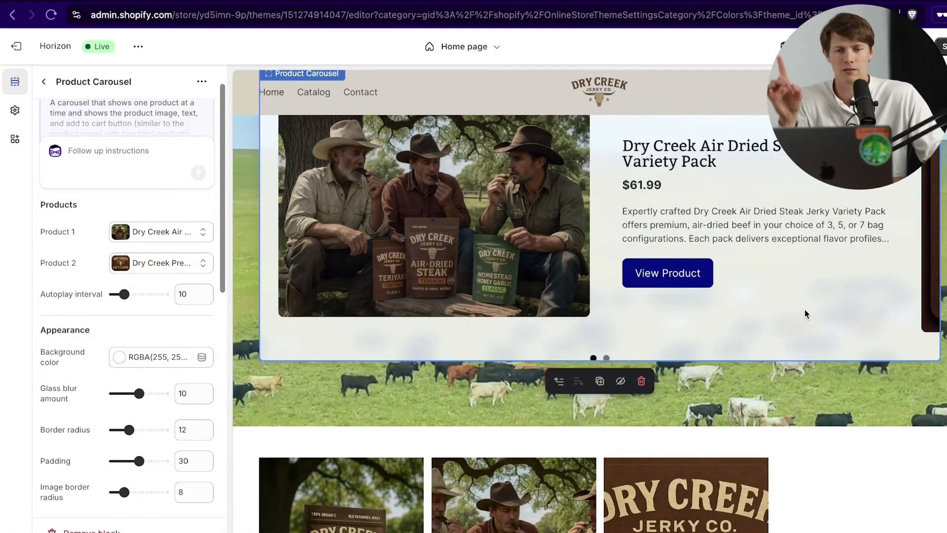
scroll(779, 316, "down", 4)
scroll(806, 315, "down", 3)
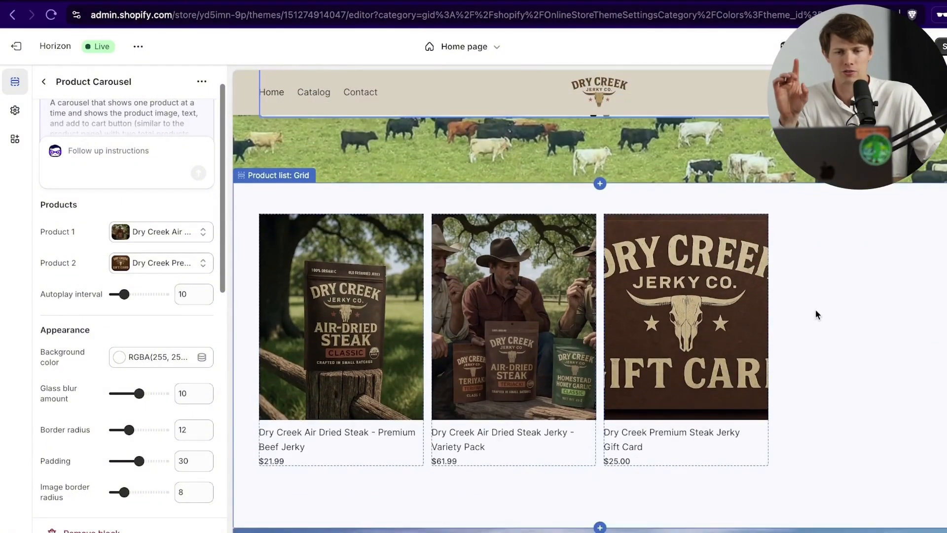
scroll(563, 242, "down", 2)
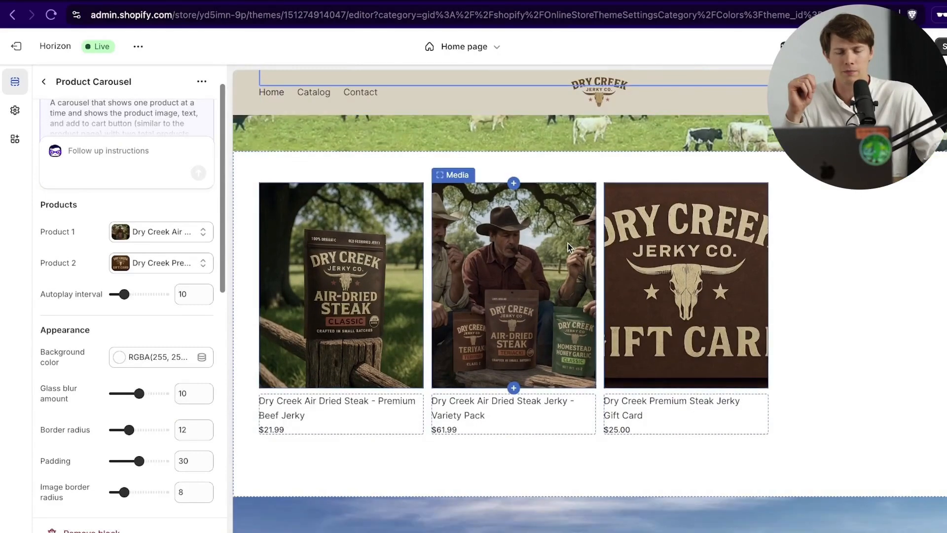
left_click(45, 82)
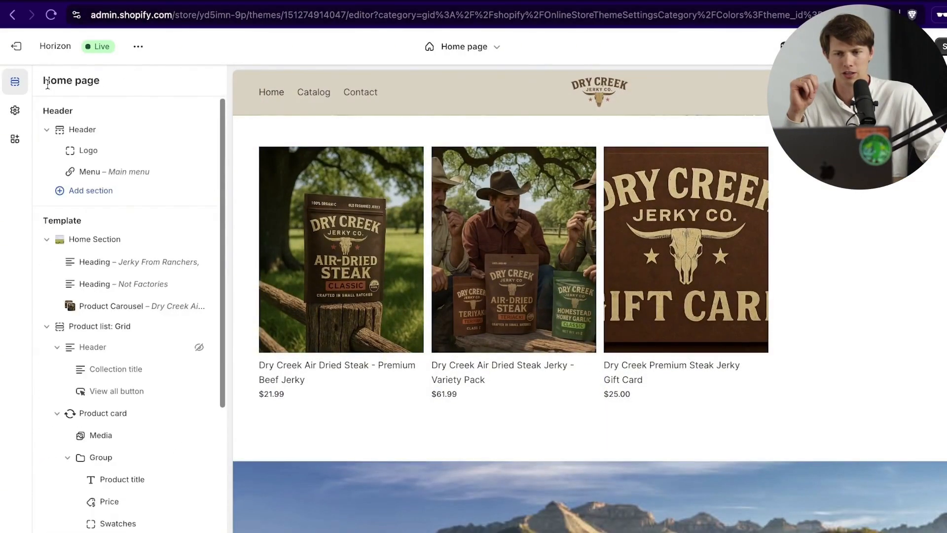
scroll(158, 269, "down", 5)
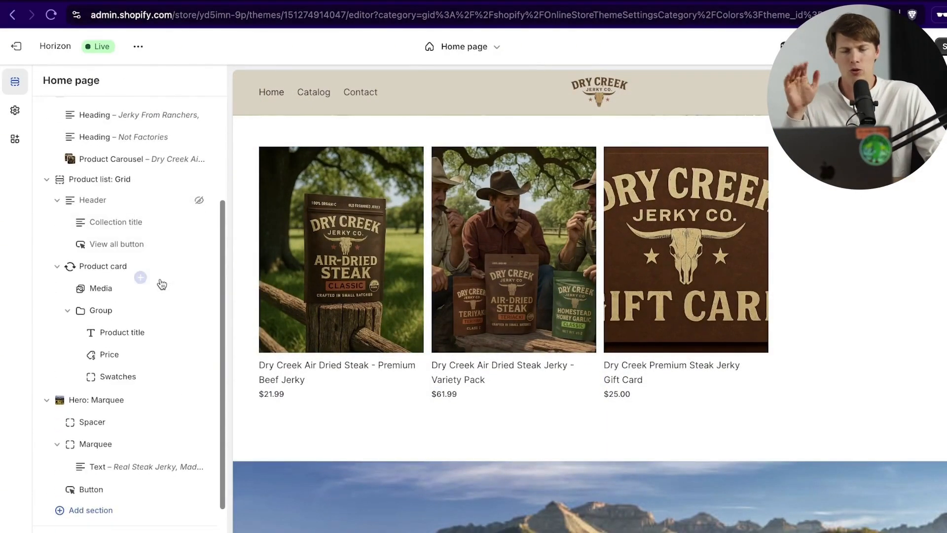
scroll(530, 303, "down", 6)
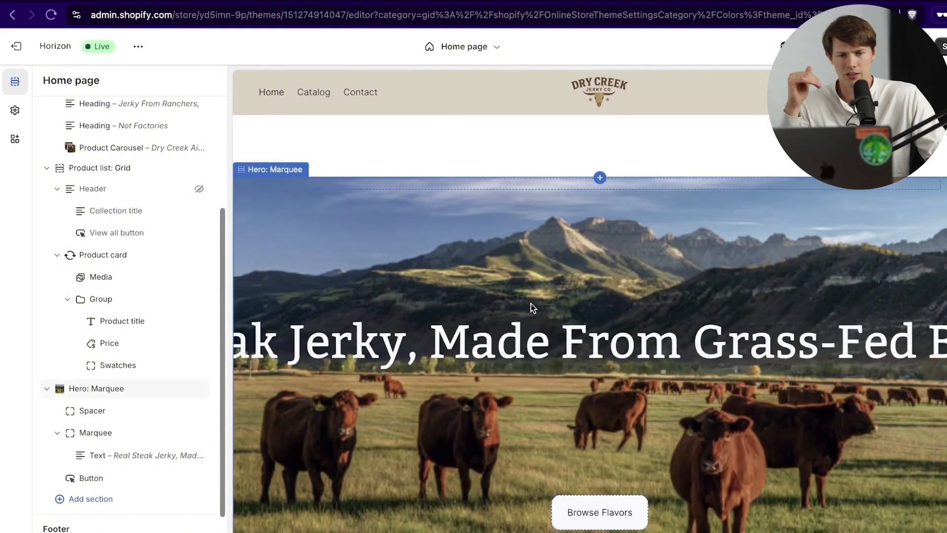
scroll(530, 303, "up", 7)
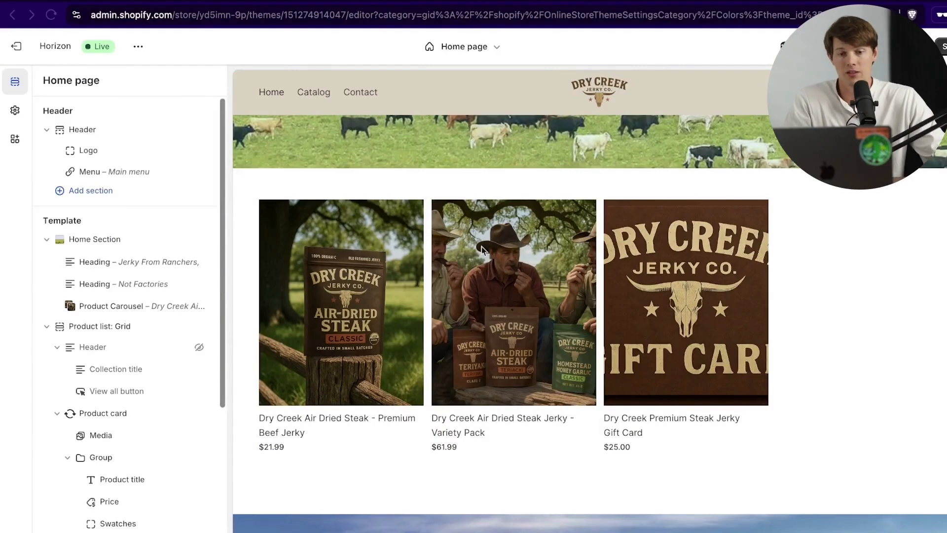
left_click(503, 181)
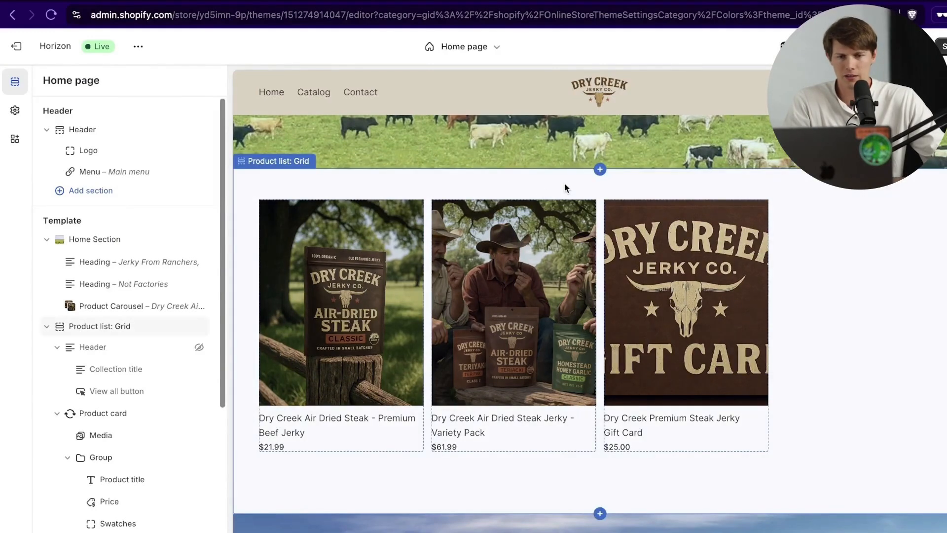
Step: Add a blank Custom section to the home page
left_click(600, 174)
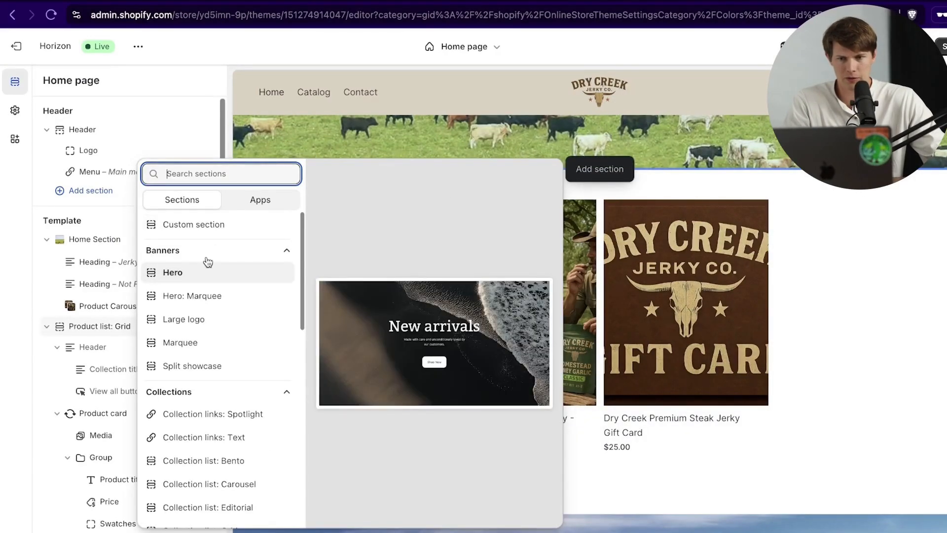
left_click(213, 226)
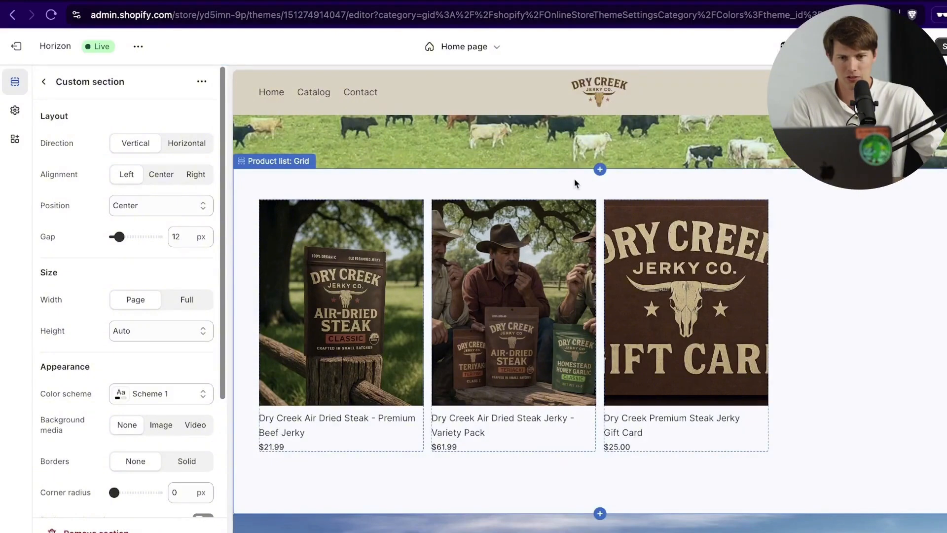
left_click(44, 82)
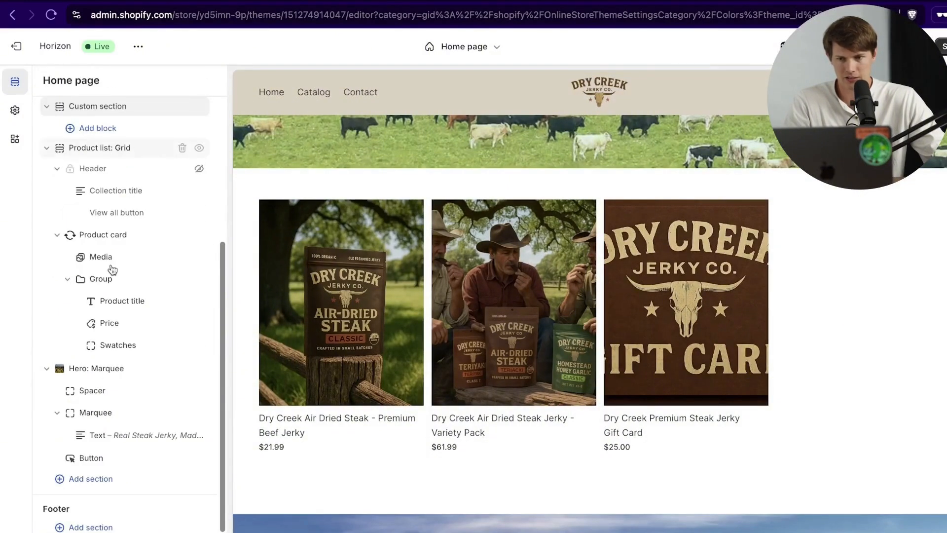
Step: Collapse Product list: Grid and start an AI-generated block inside the new Custom section
scroll(131, 387, "down", 1)
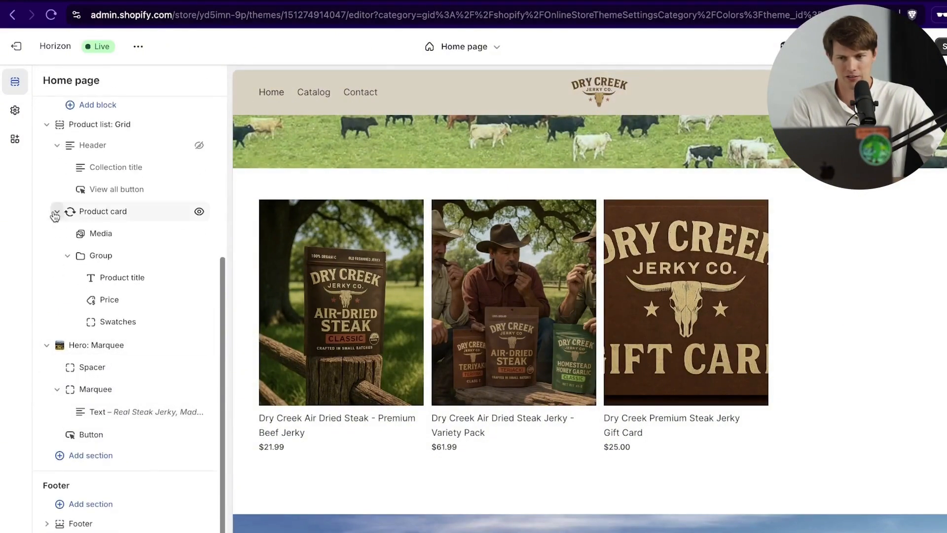
left_click(46, 126)
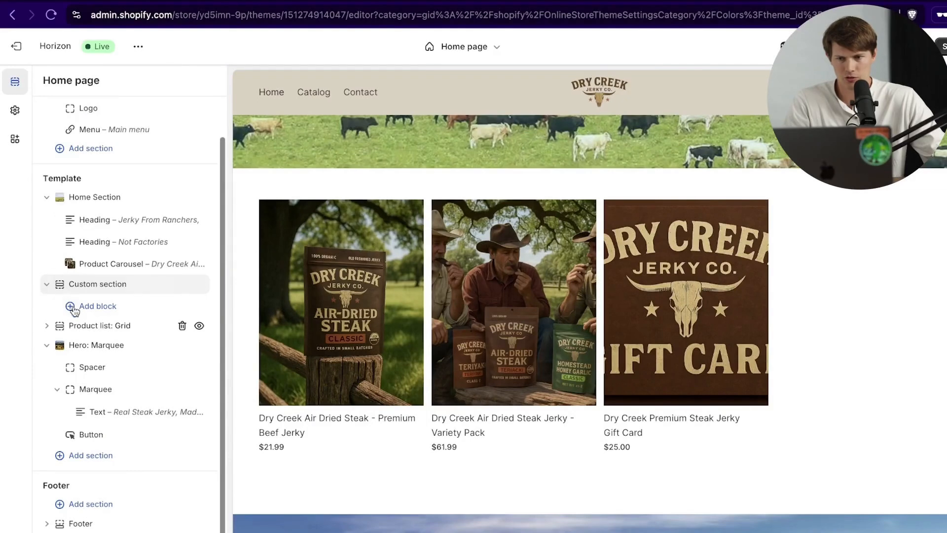
left_click(106, 309)
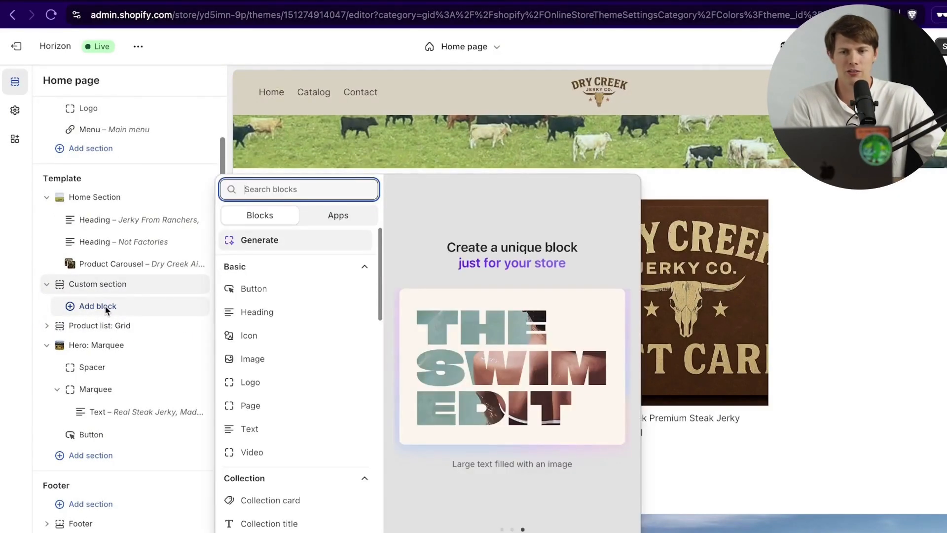
left_click(291, 239)
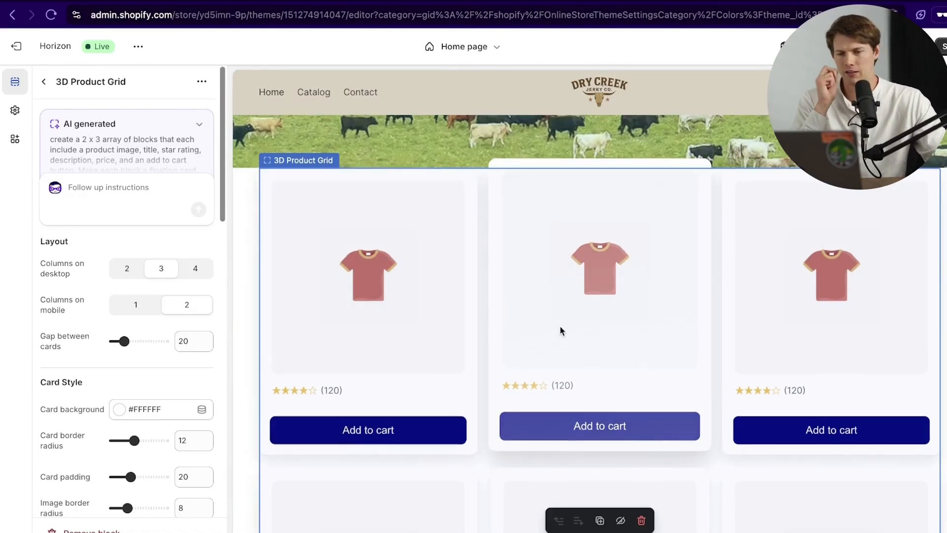
Step: Scroll the 3D Product Grid settings past Rating and Button down to the six product slots
scroll(562, 327, "down", 5)
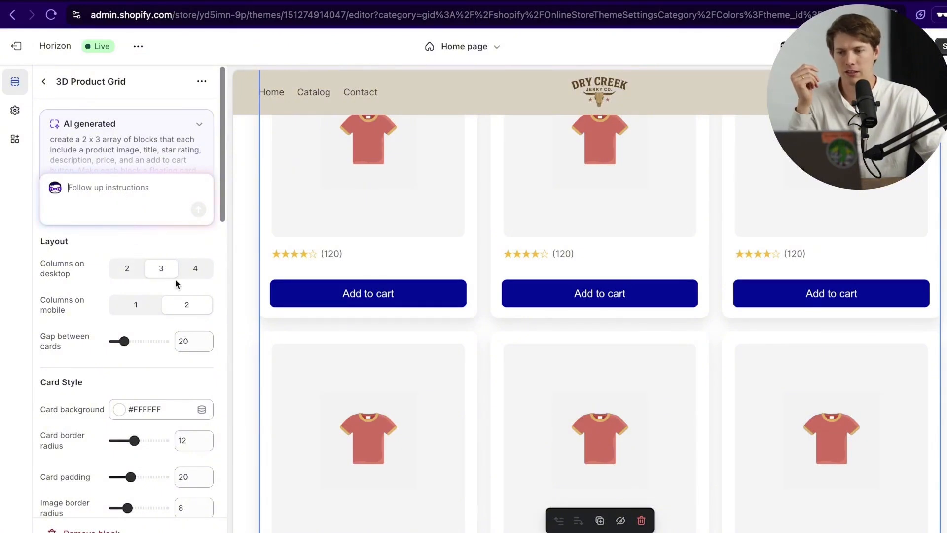
scroll(84, 331, "down", 4)
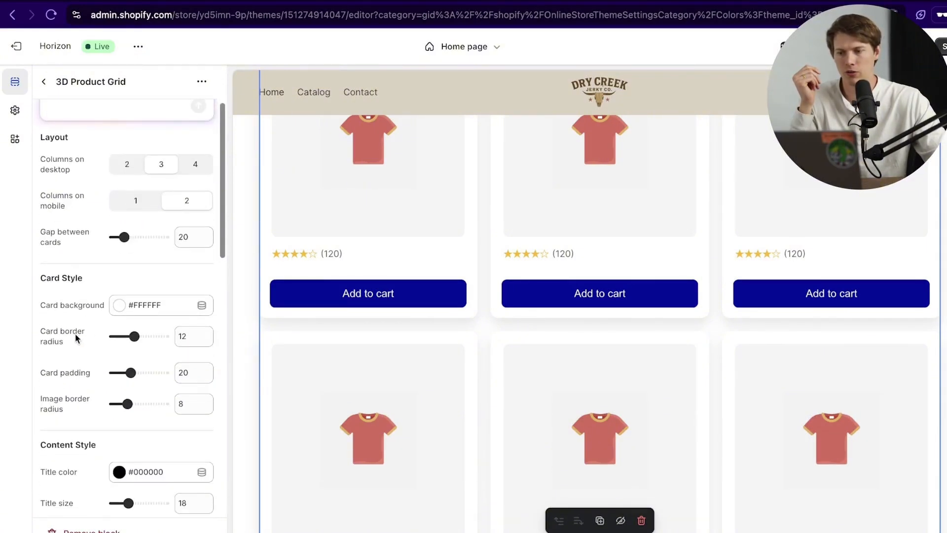
scroll(100, 369, "up", 3)
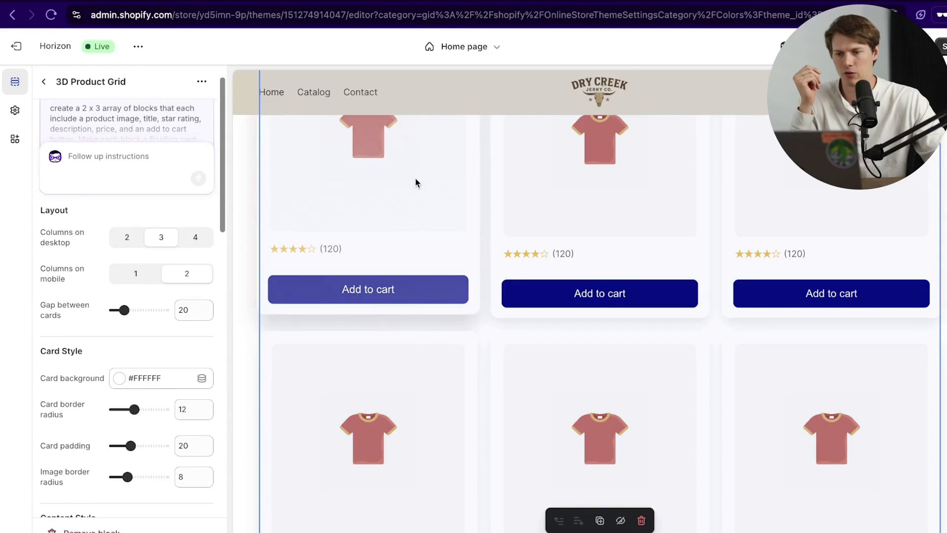
scroll(87, 322, "down", 10)
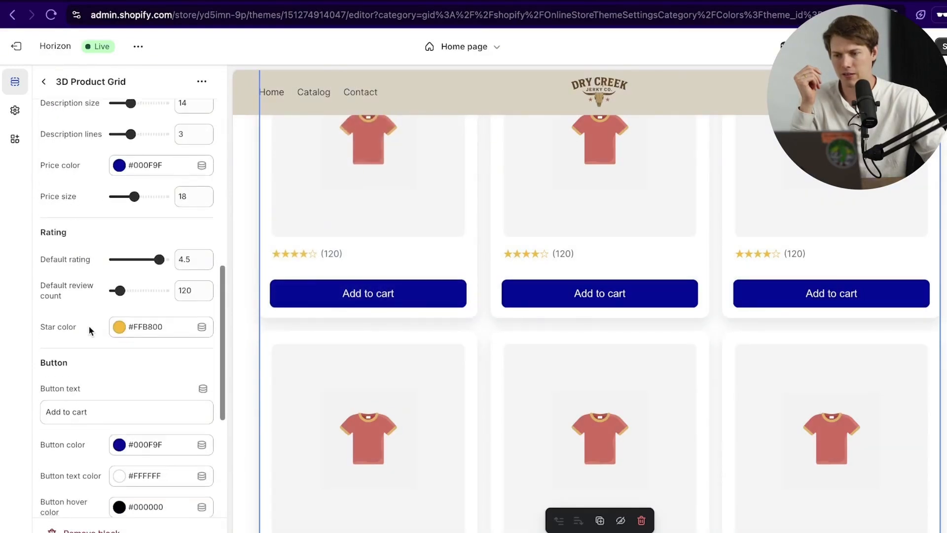
scroll(73, 348, "down", 4)
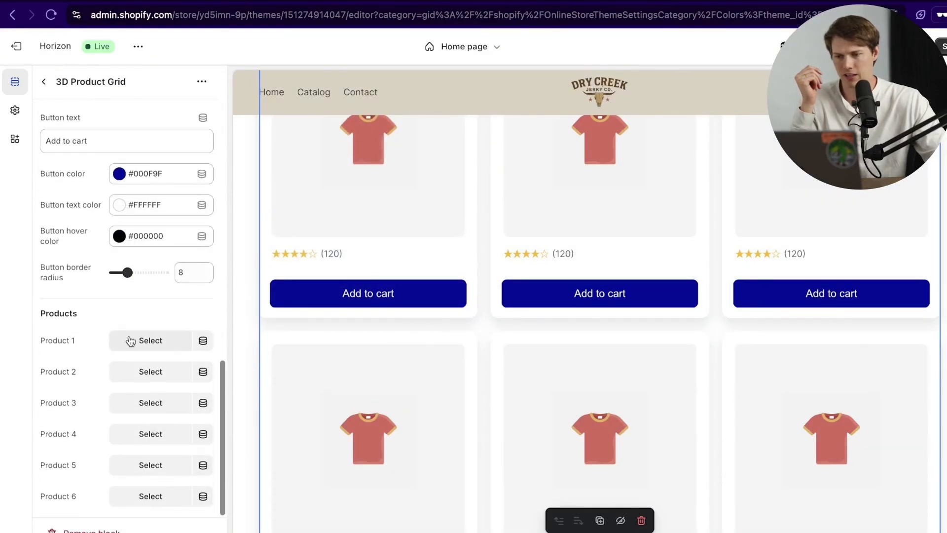
Step: Fill 3D Product Grid cards 1–3 with Premium Beef Jerky
left_click(168, 346)
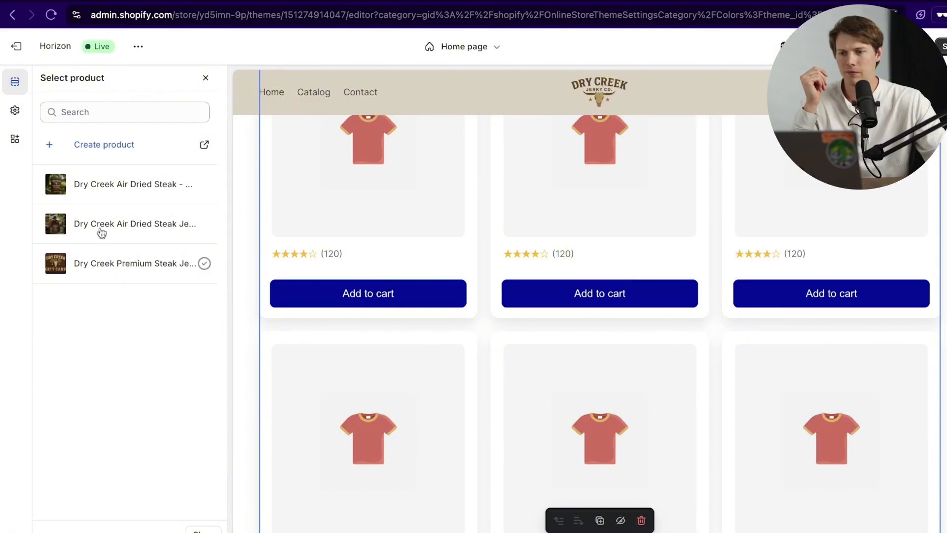
left_click(101, 182)
left_click(160, 368)
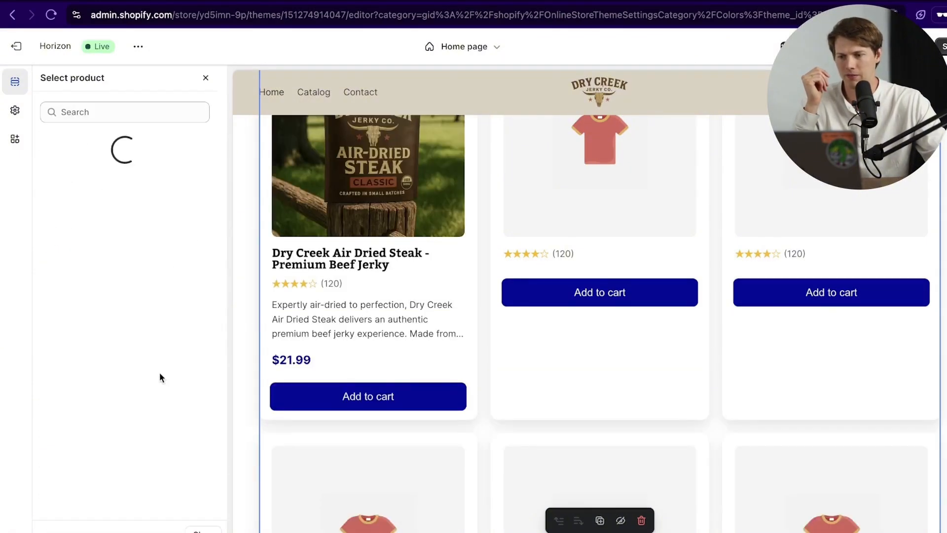
left_click(115, 187)
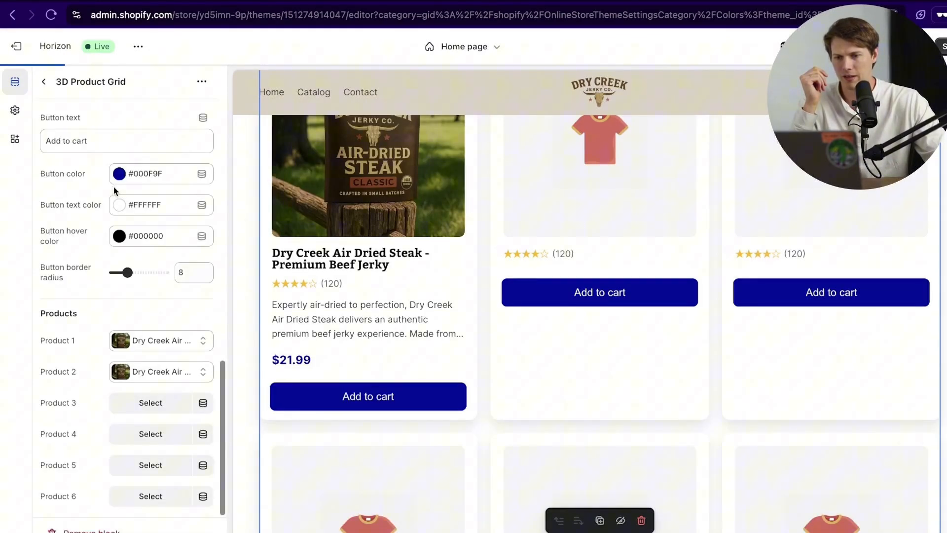
left_click(153, 408)
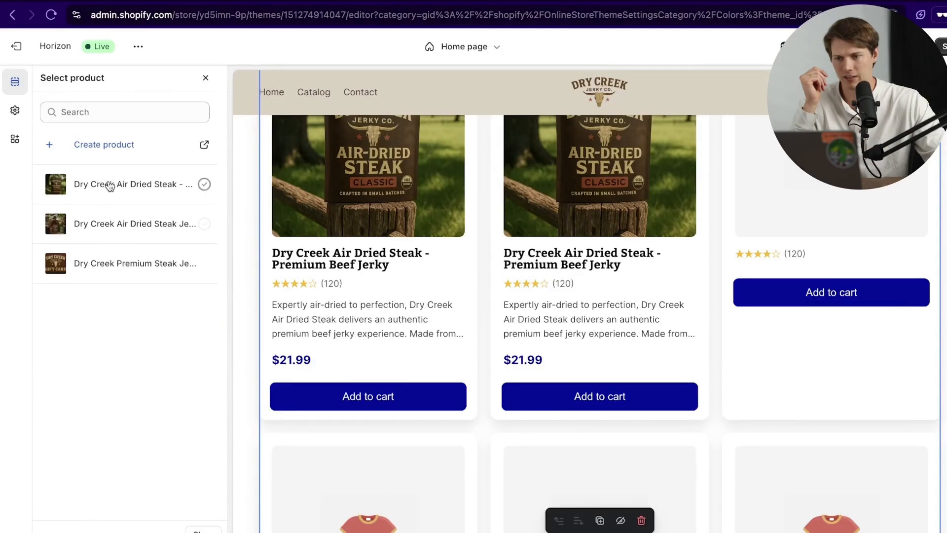
left_click(110, 186)
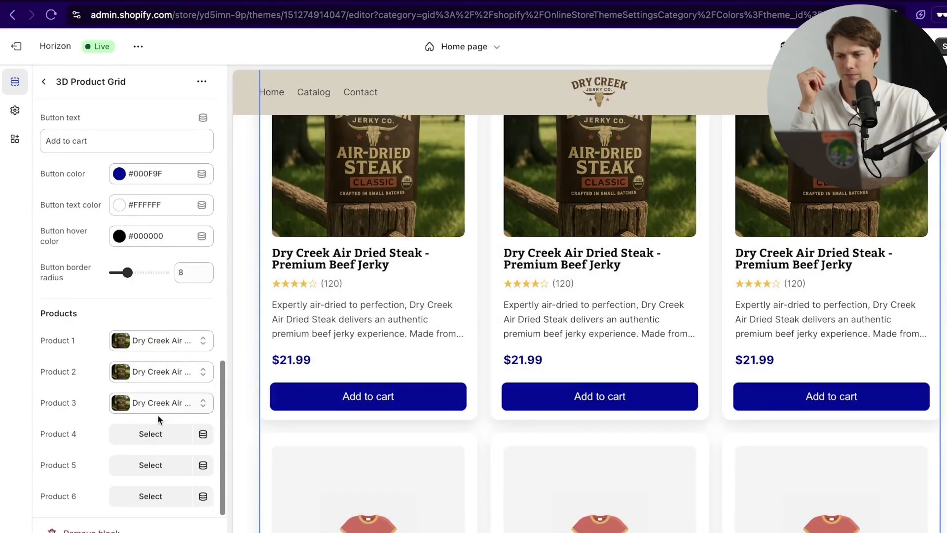
Step: Fill 3D Product Grid cards 4–6 with the Variety Pack
left_click(150, 434)
left_click(109, 230)
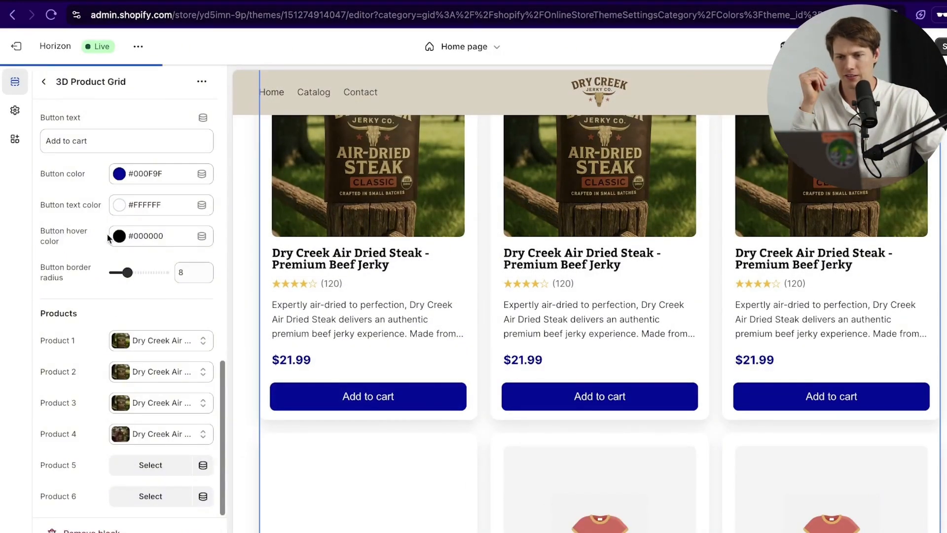
left_click(150, 464)
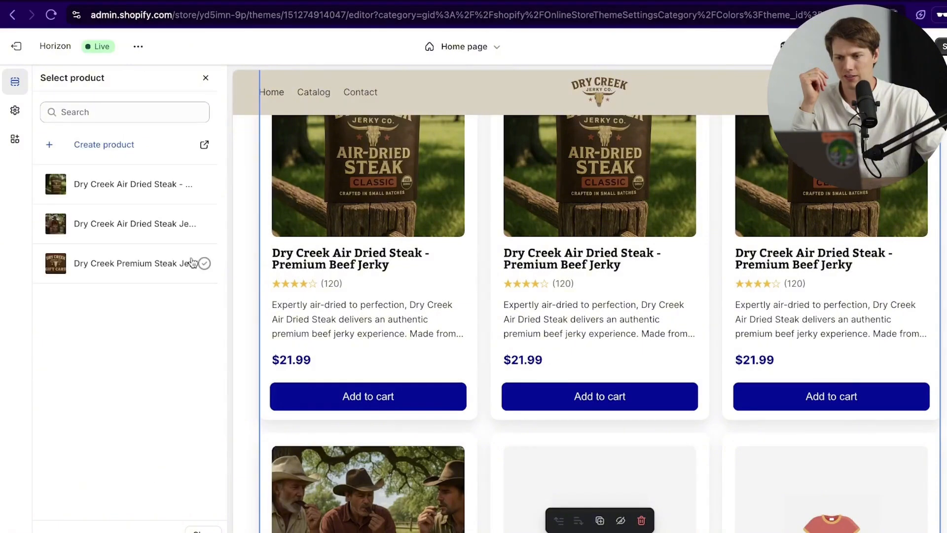
left_click(108, 224)
left_click(151, 496)
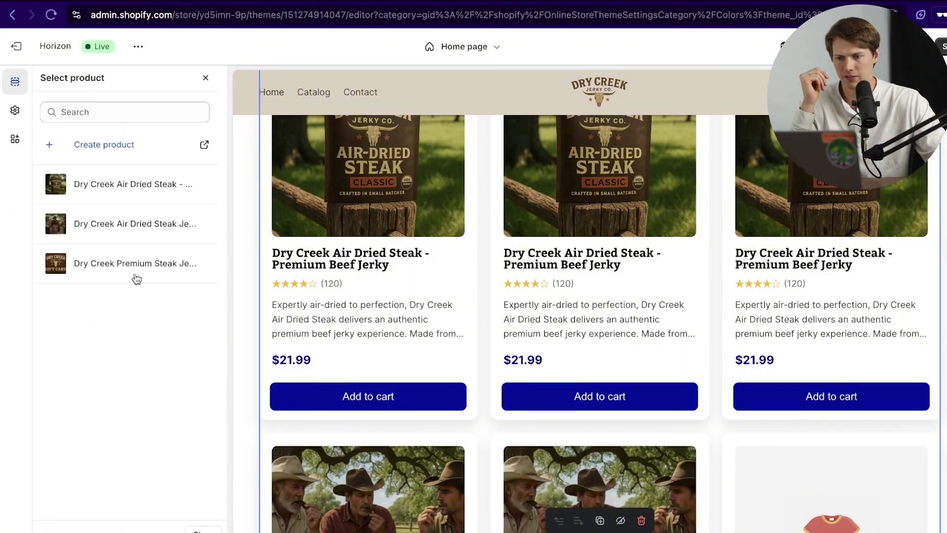
left_click(123, 224)
scroll(185, 238, "up", 20)
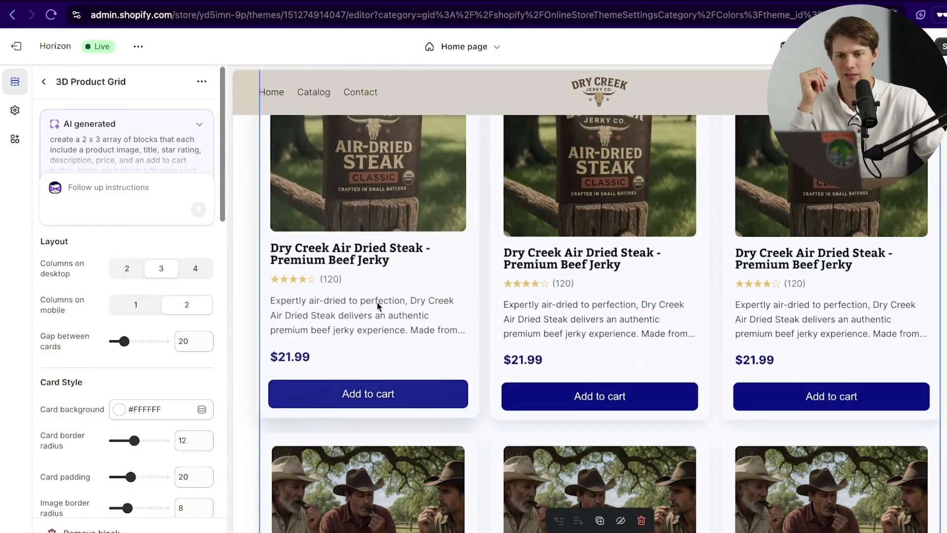
scroll(544, 296, "up", 4)
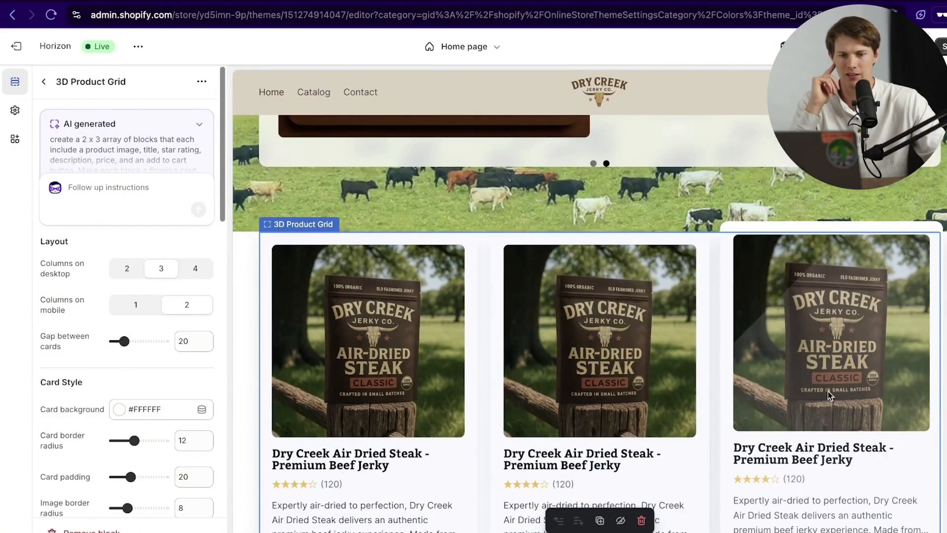
scroll(363, 430, "down", 6)
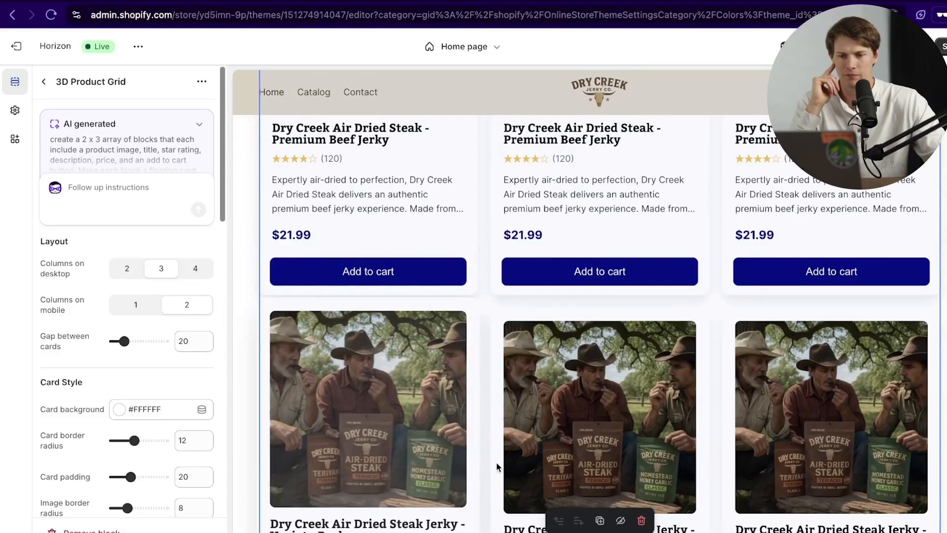
scroll(825, 428, "down", 4)
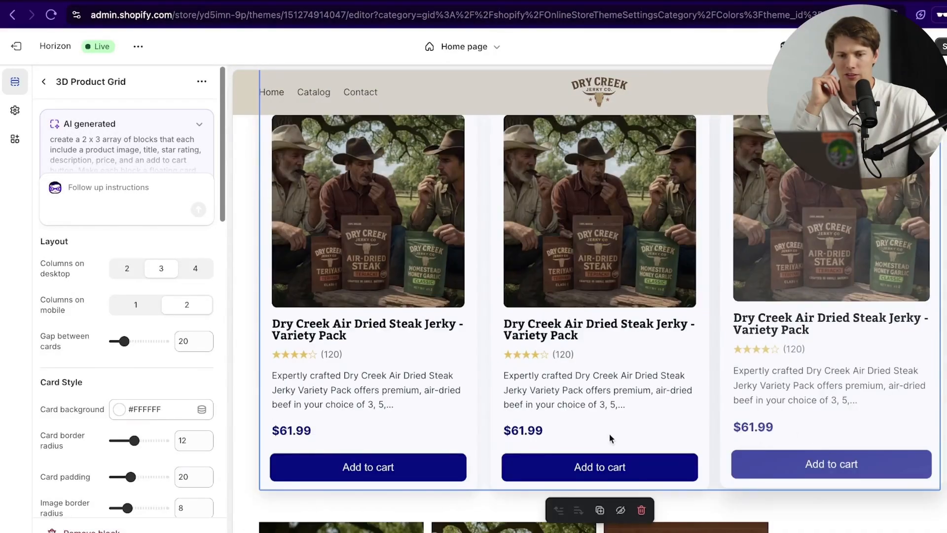
scroll(619, 375, "up", 7)
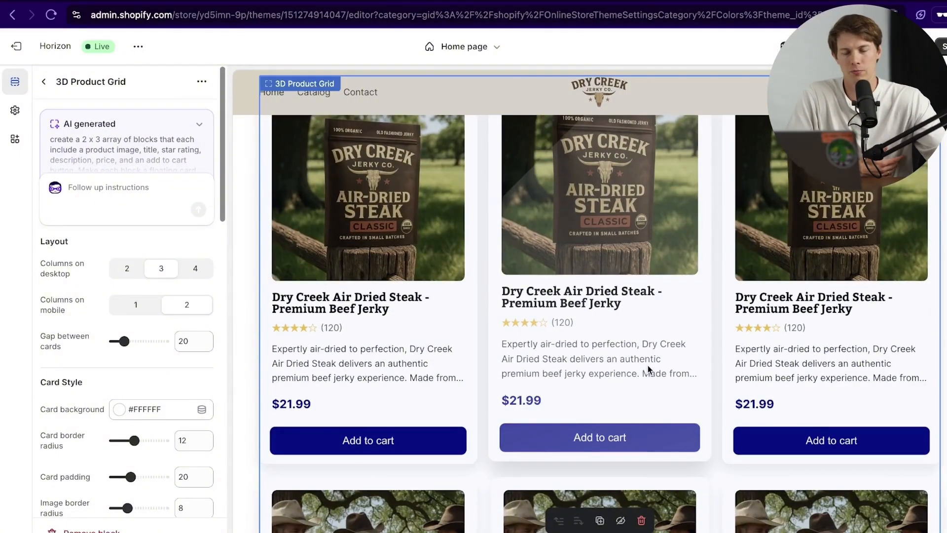
scroll(630, 357, "down", 1)
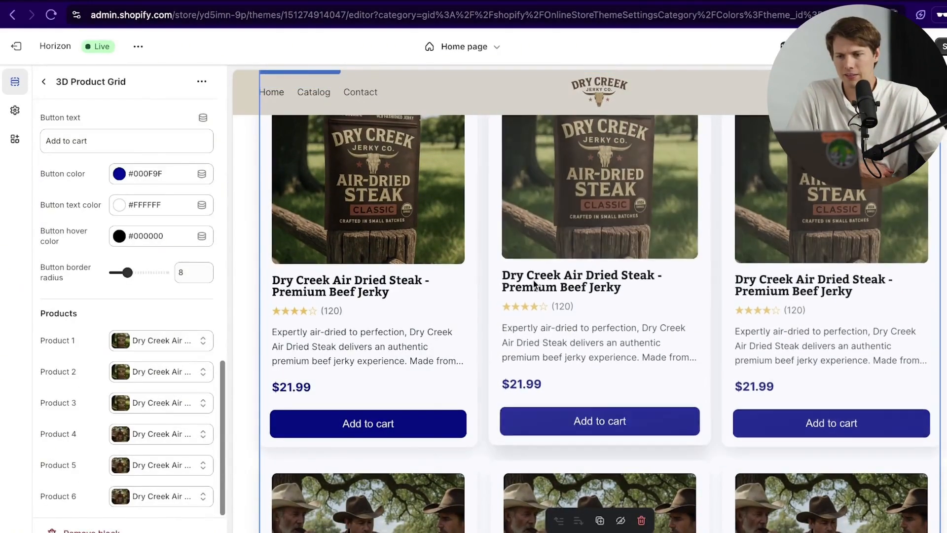
scroll(462, 337, "down", 1)
scroll(317, 247, "down", 7)
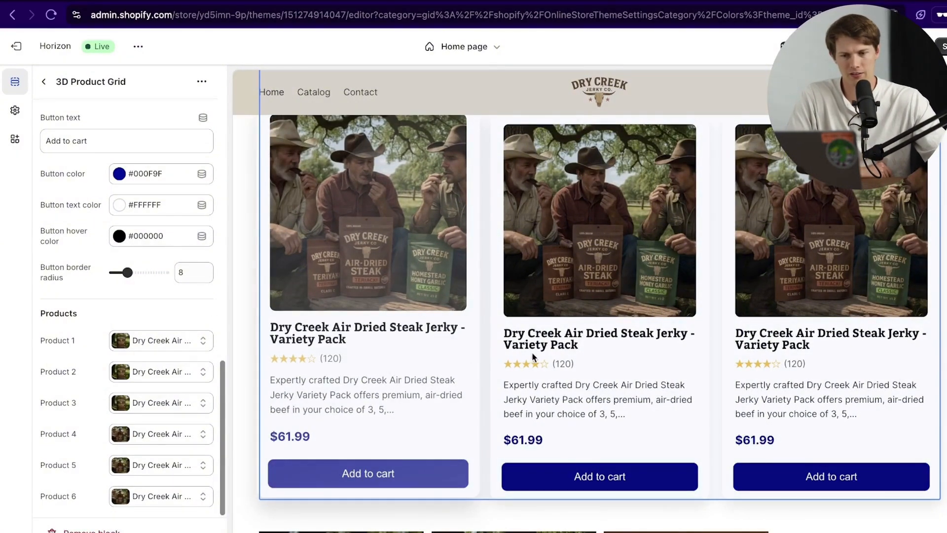
scroll(750, 389, "down", 8)
scroll(823, 368, "up", 5)
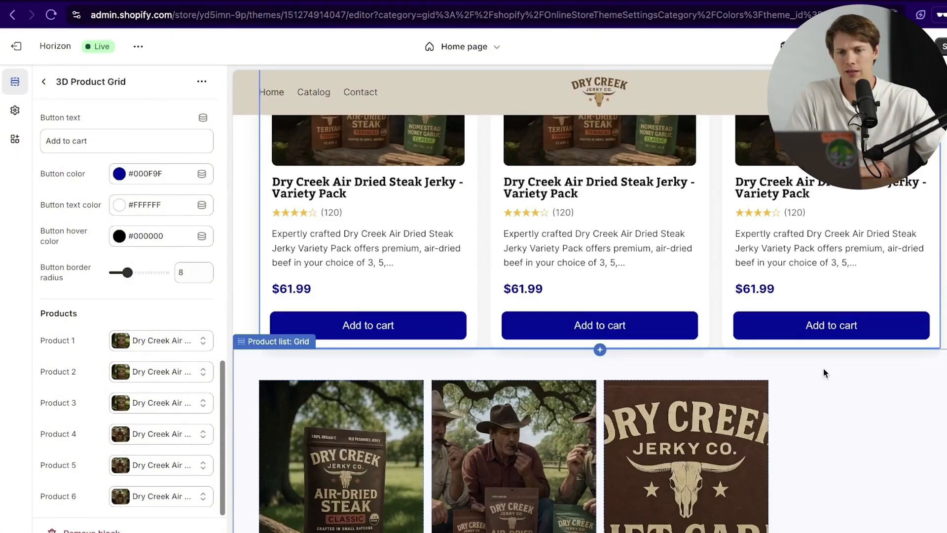
scroll(823, 367, "up", 4)
scroll(533, 375, "down", 5)
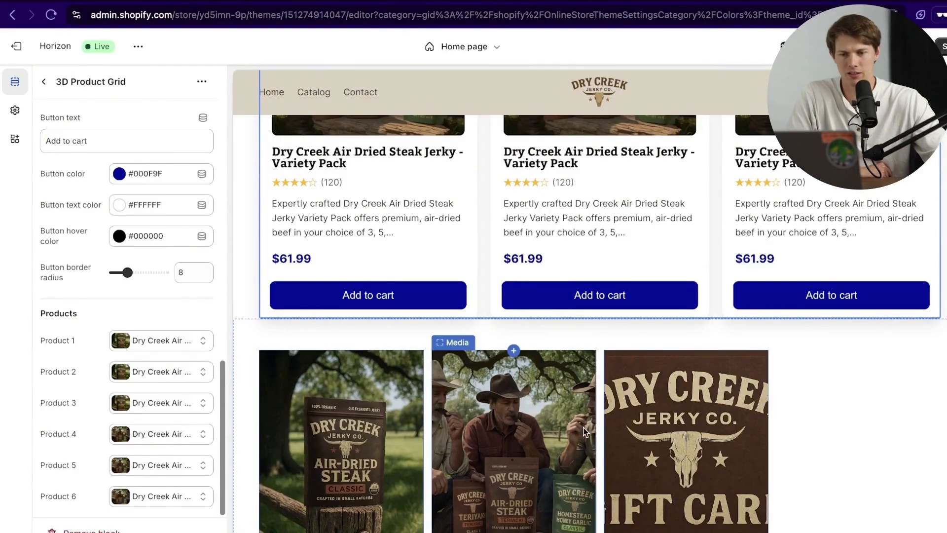
scroll(584, 432, "down", 4)
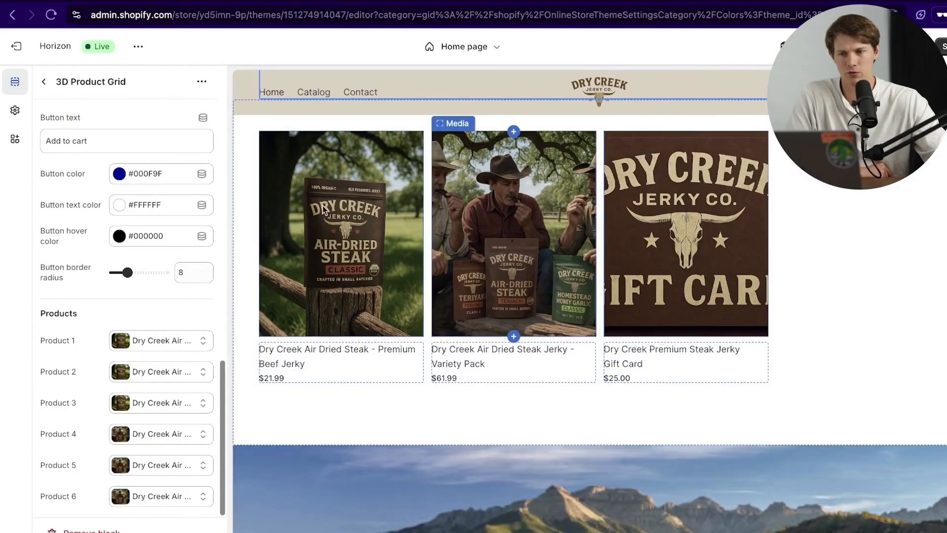
Step: Remove the Product list: Grid section, then reselect the 3D Product Grid
left_click(247, 123)
scroll(131, 395, "down", 3)
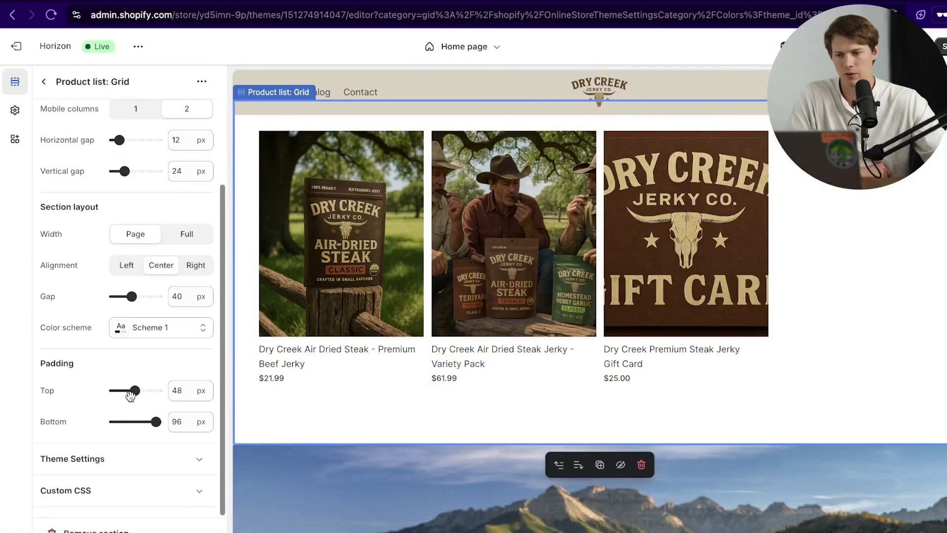
left_click(105, 531)
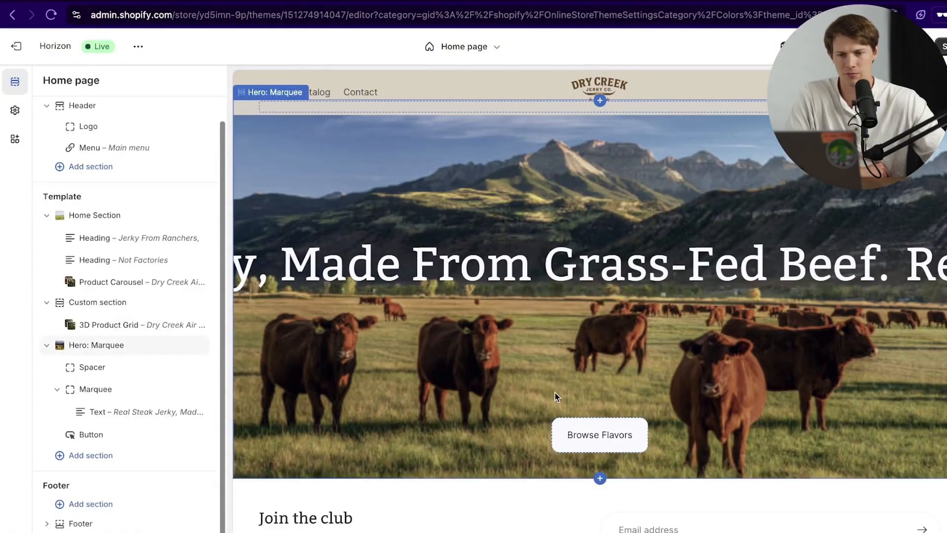
scroll(556, 395, "up", 10)
scroll(554, 392, "up", 8)
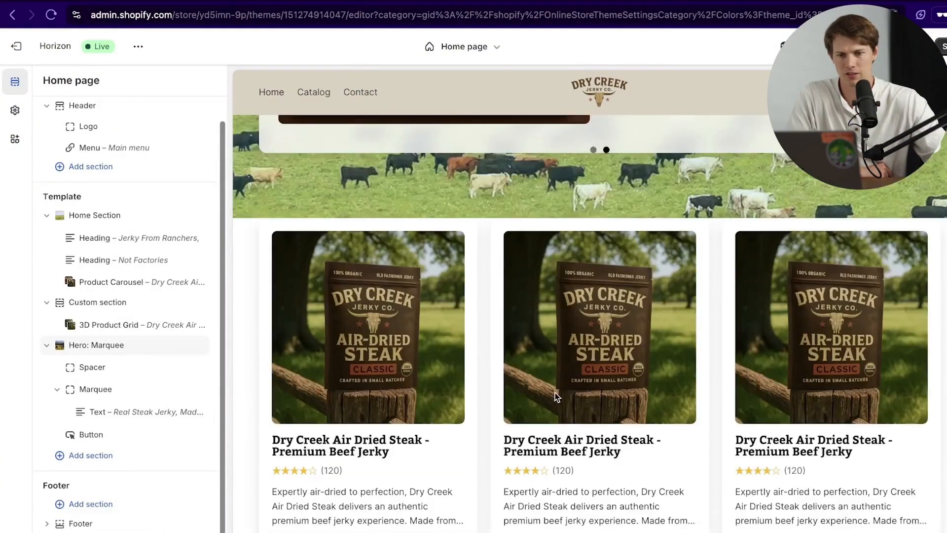
scroll(571, 389, "down", 2)
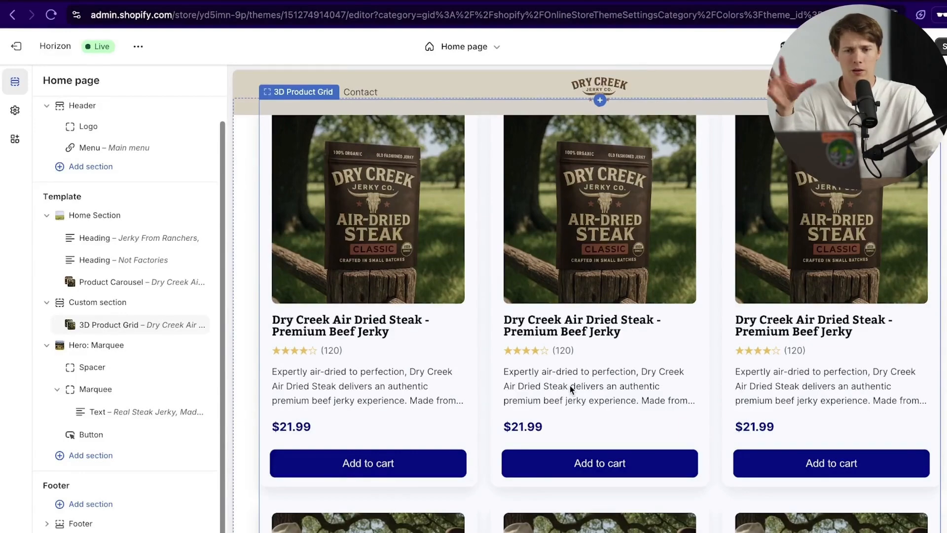
scroll(569, 386, "down", 3)
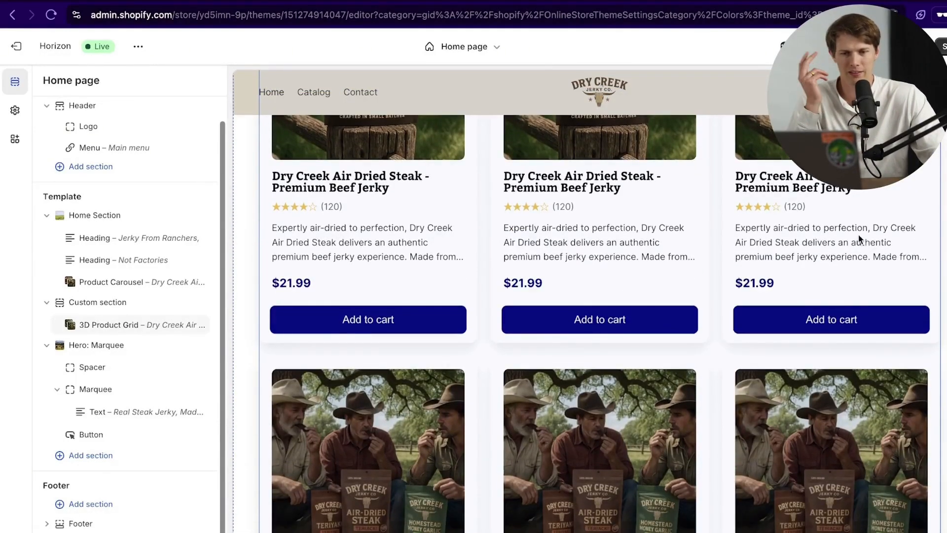
left_click(803, 241)
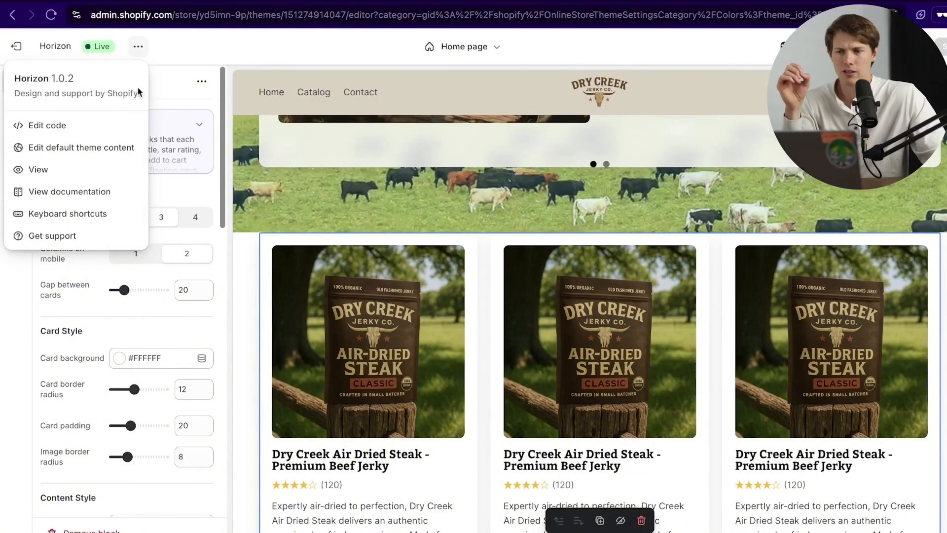
Step: View the live storefront and scroll down its home page
left_click(78, 170)
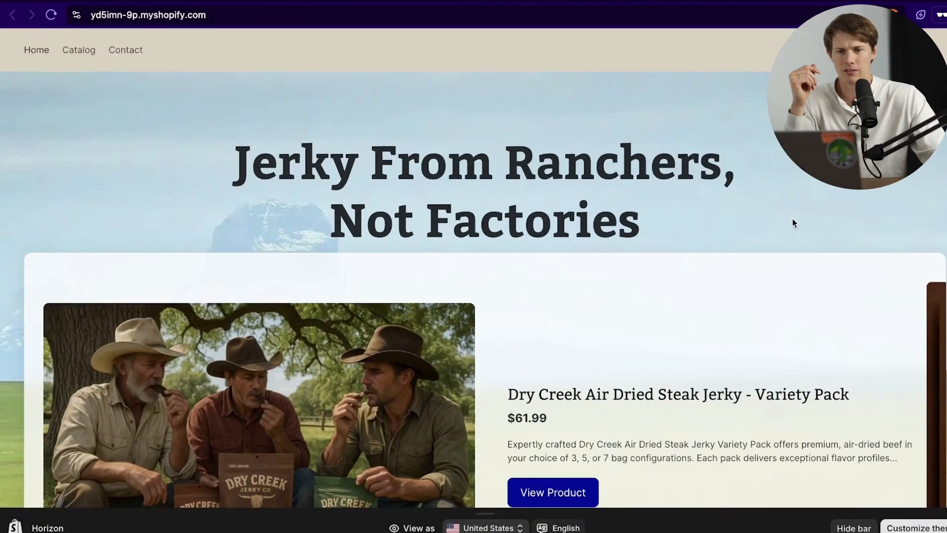
scroll(792, 223, "down", 5)
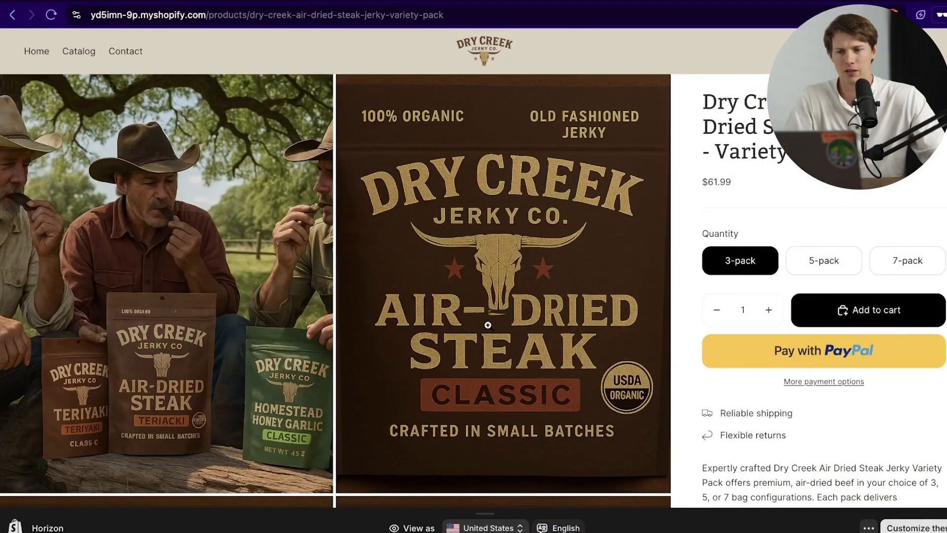
Step: Try the 5-pack and 3-pack options, leaving the Variety Pack on the 7-pack at $91.99
scroll(488, 325, "down", 10)
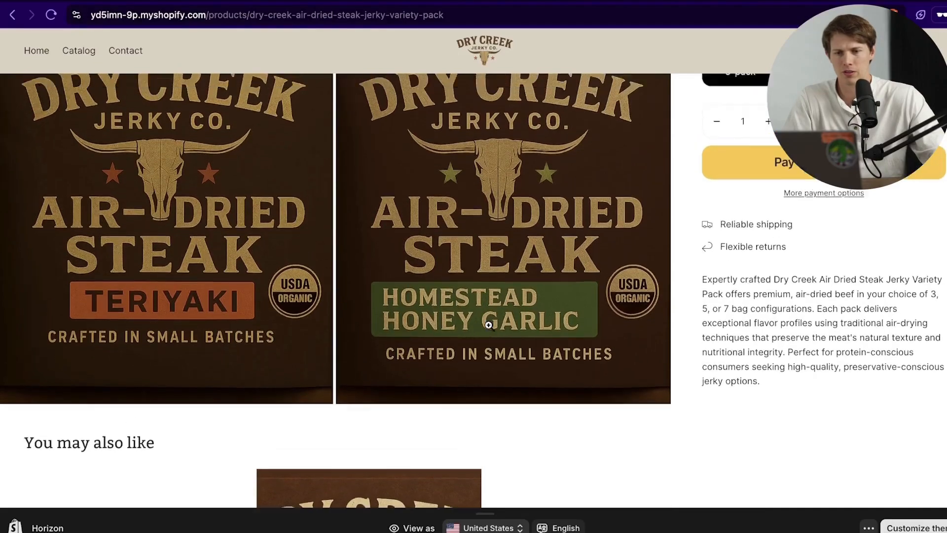
scroll(488, 325, "up", 8)
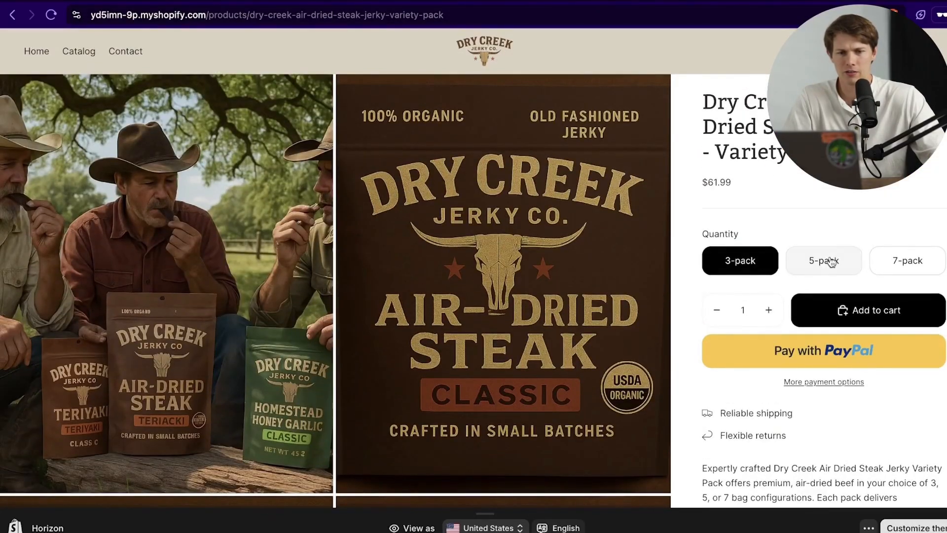
scroll(832, 262, "down", 3)
left_click(824, 261)
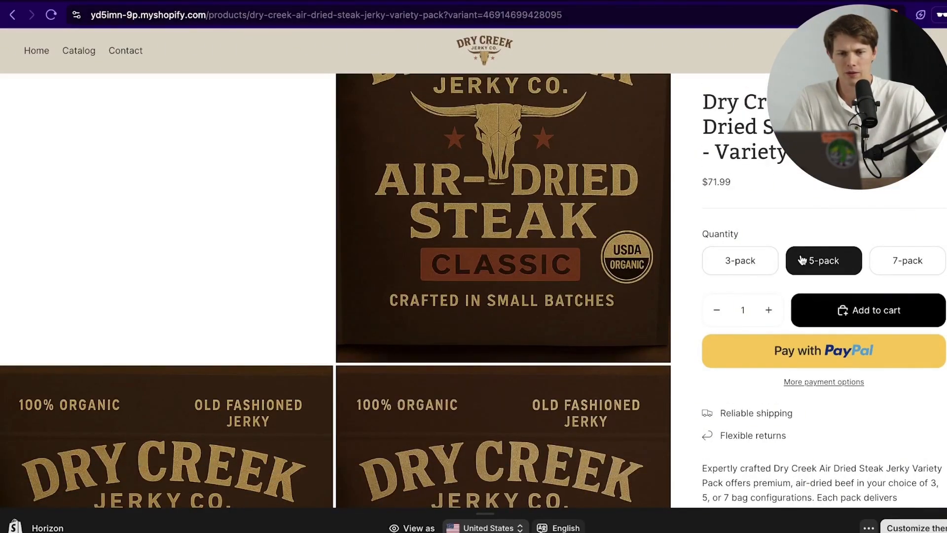
left_click(749, 265)
scroll(535, 281, "down", 10)
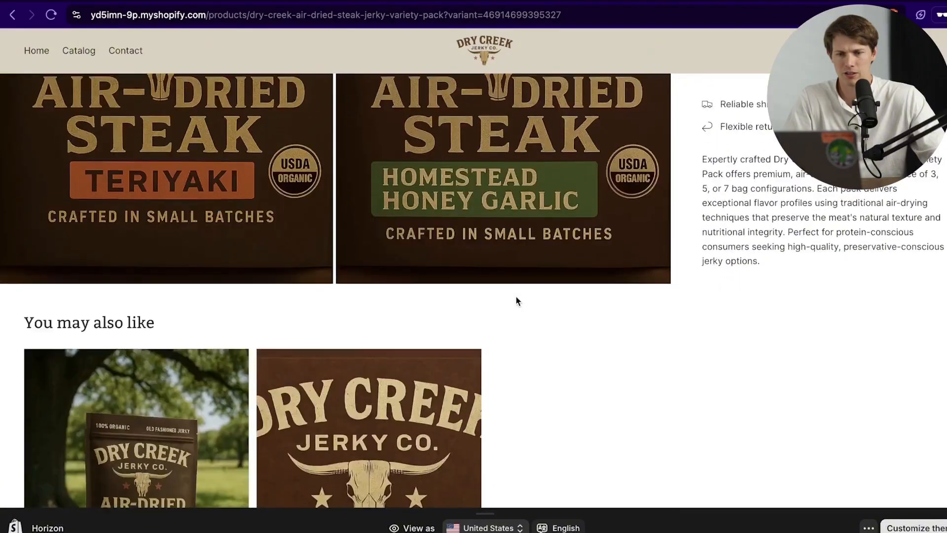
scroll(516, 301, "up", 6)
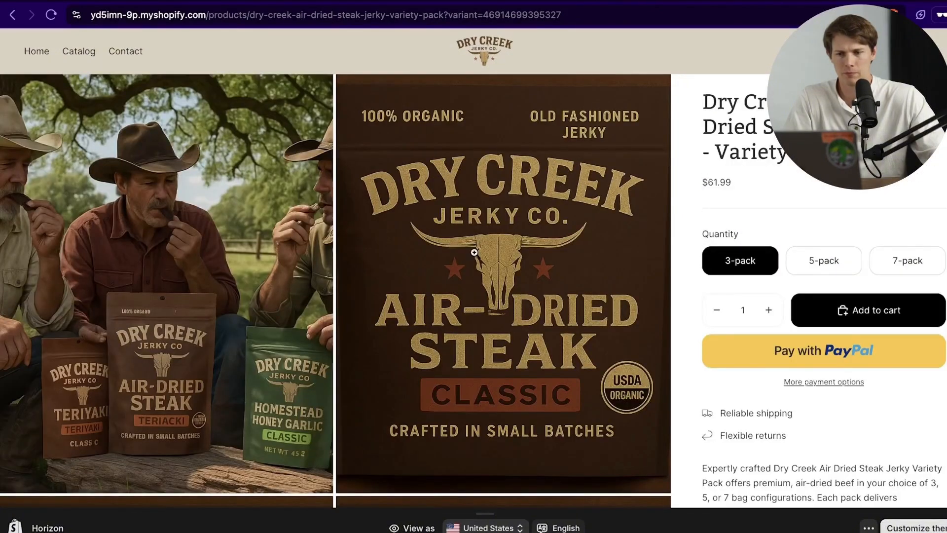
left_click(926, 258)
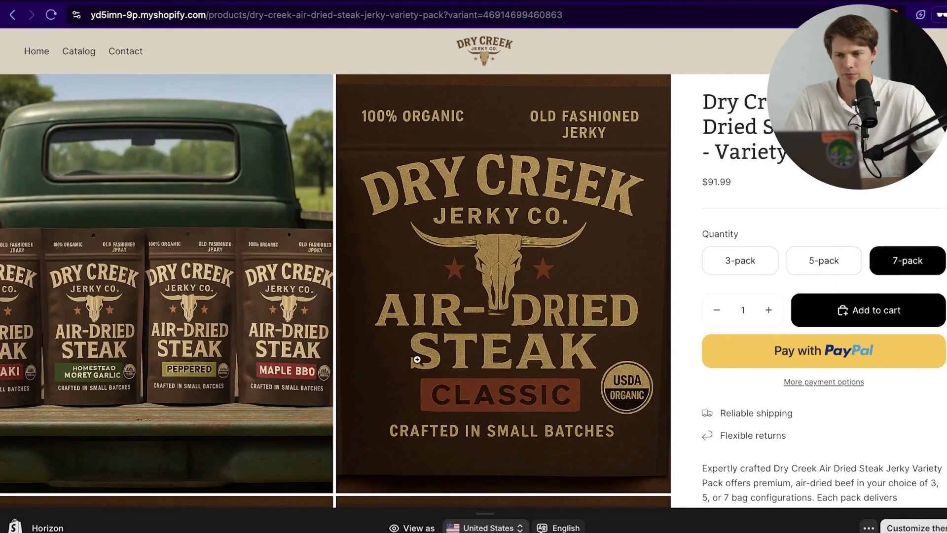
Step: View the product photo full screen, close it, and scroll down to You may also like
left_click(447, 281)
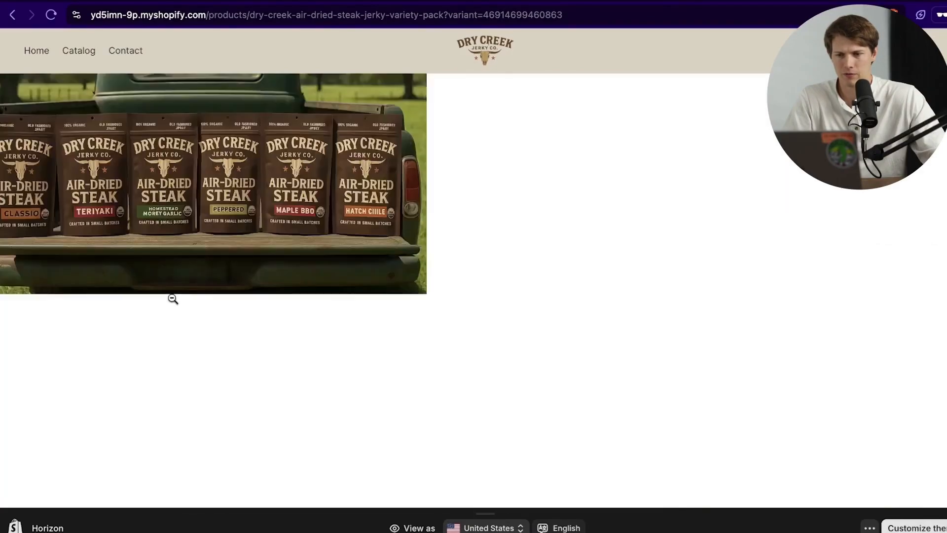
scroll(502, 259, "down", 10)
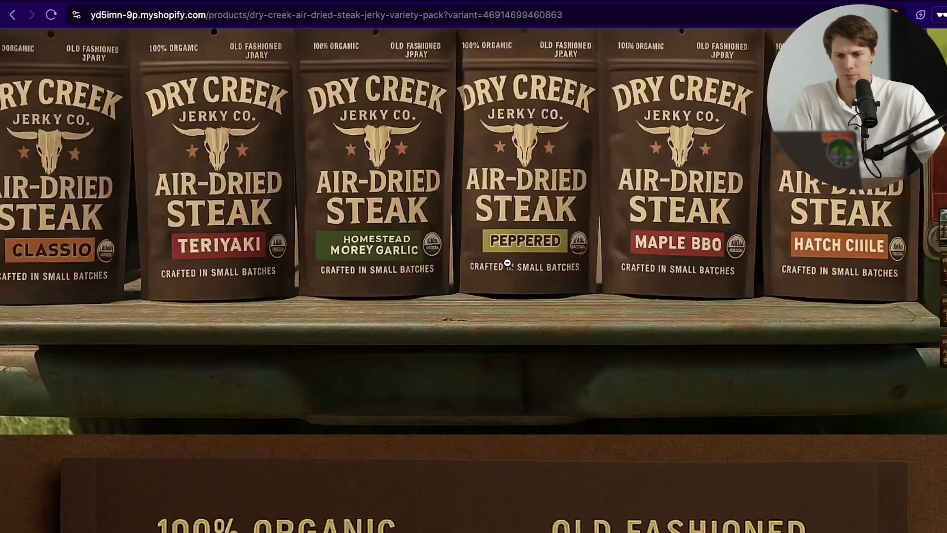
scroll(507, 262, "up", 10)
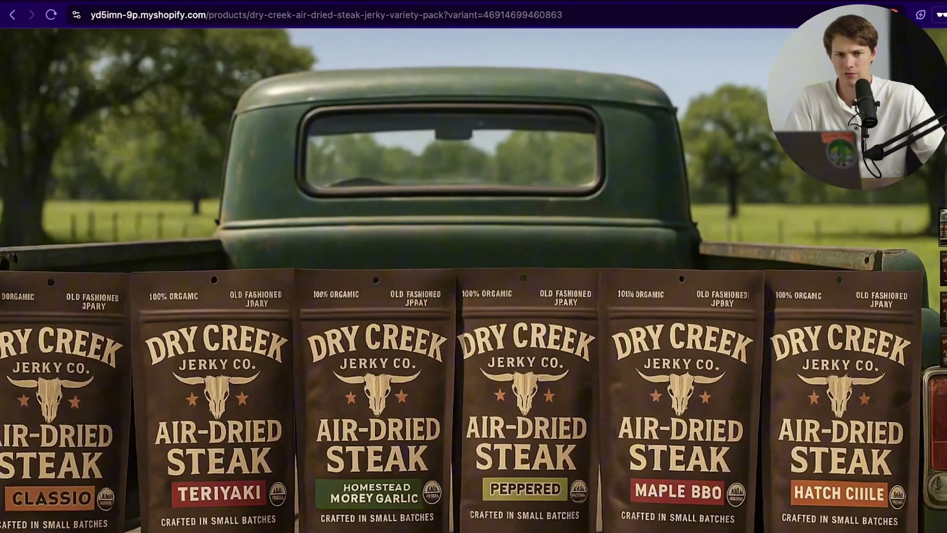
left_click(560, 218)
scroll(532, 299, "down", 15)
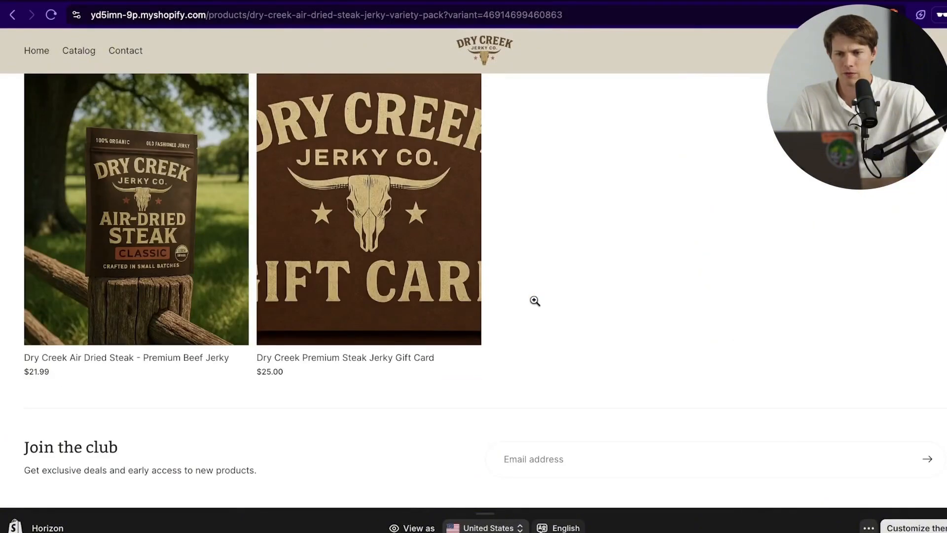
scroll(541, 340, "up", 3)
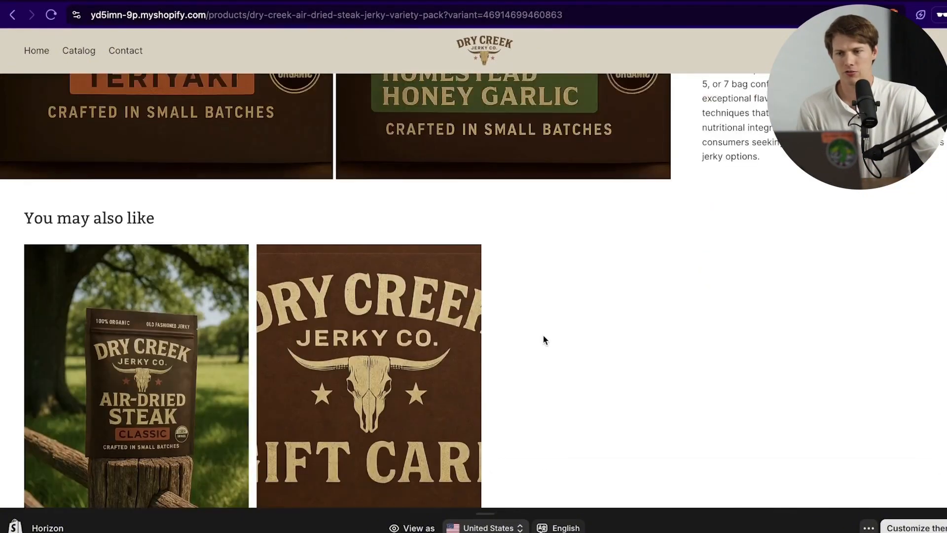
scroll(180, 363, "down", 2)
Step: Open Premium Beef Jerky and cycle Teriyaki, Honey Garlic Herb and Peppercorn, ending on Classic
left_click(168, 364)
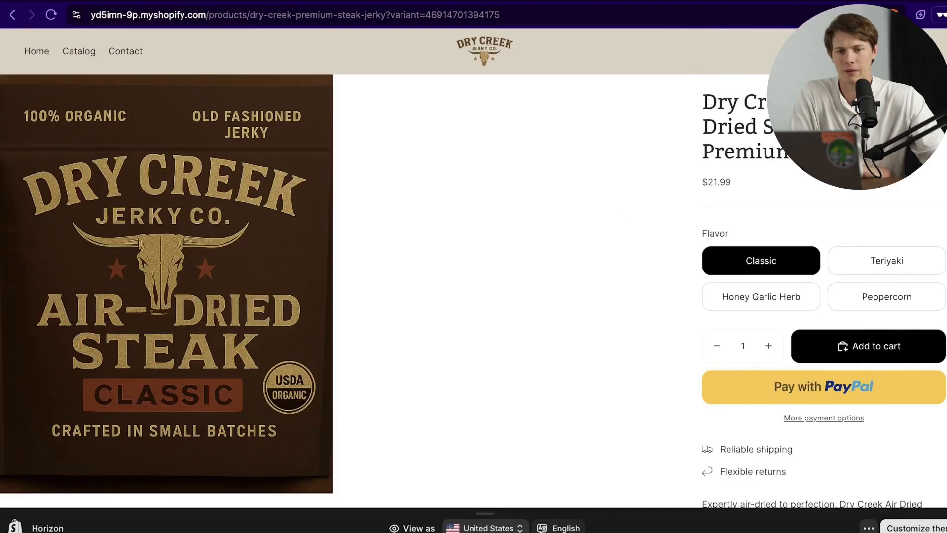
left_click(910, 270)
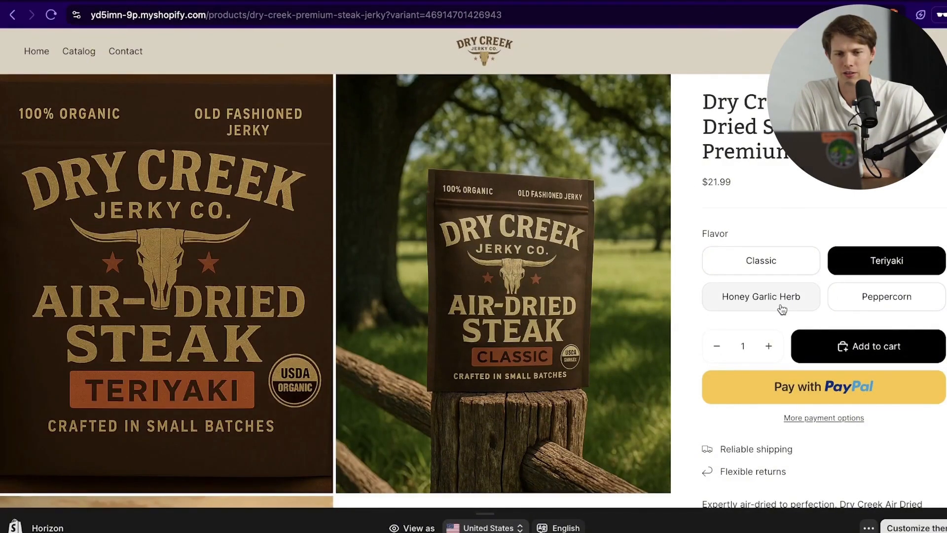
left_click(780, 307)
left_click(862, 305)
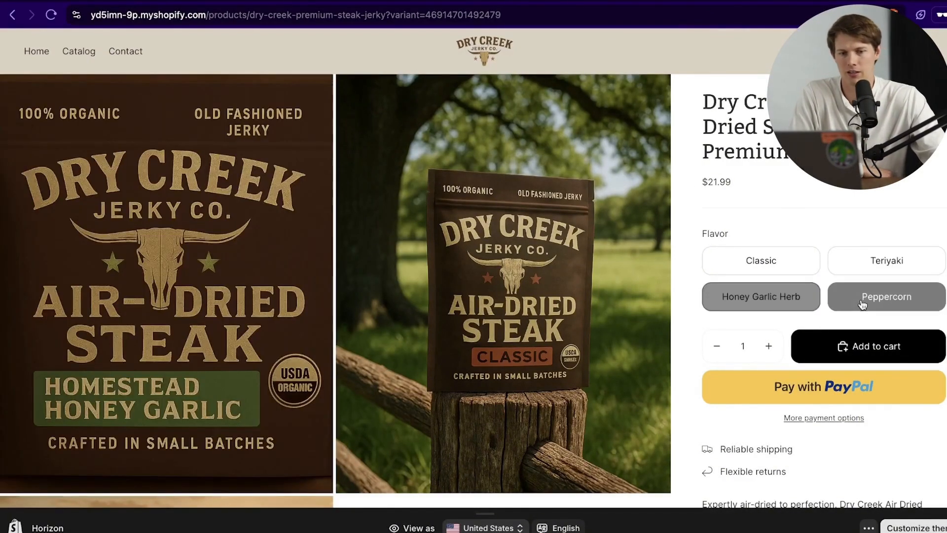
left_click(757, 269)
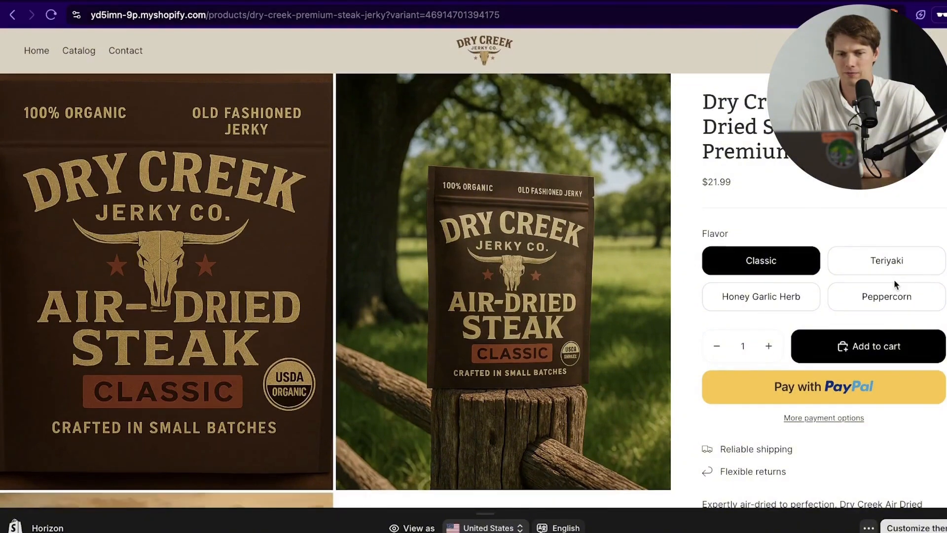
scroll(903, 296, "down", 3)
scroll(902, 296, "up", 1)
scroll(902, 295, "up", 2)
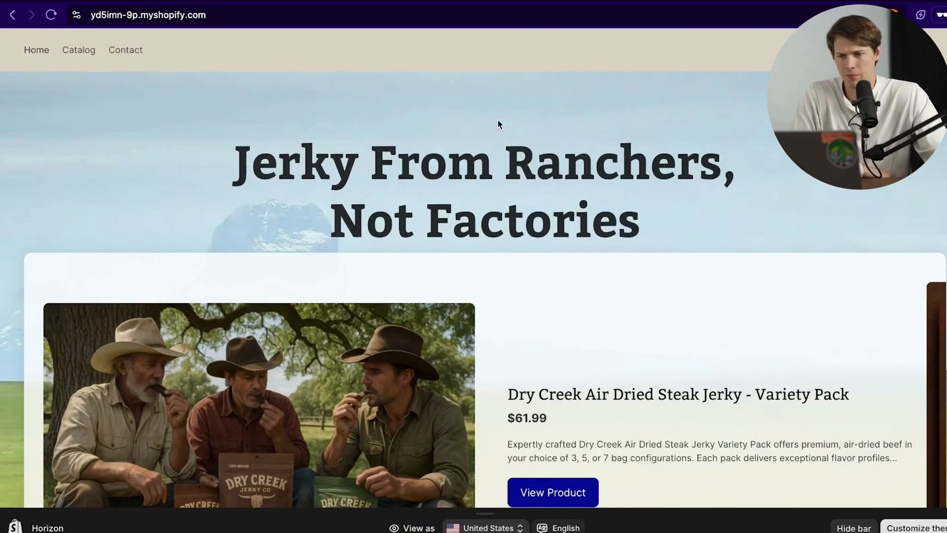
Step: Scroll the home page preview through the carousel, 3D product grid and cattle marquee banner, then back up
scroll(755, 202, "down", 9)
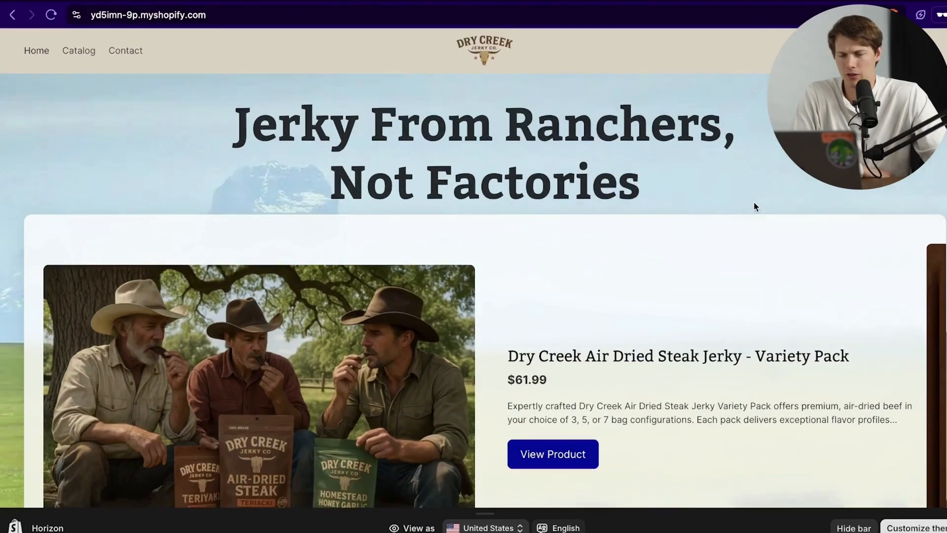
scroll(750, 203, "down", 4)
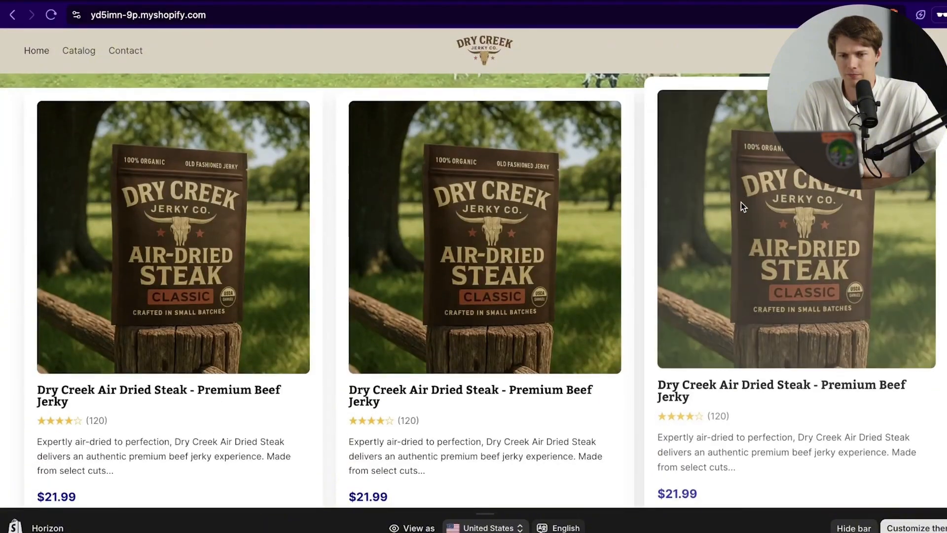
scroll(247, 292, "down", 6)
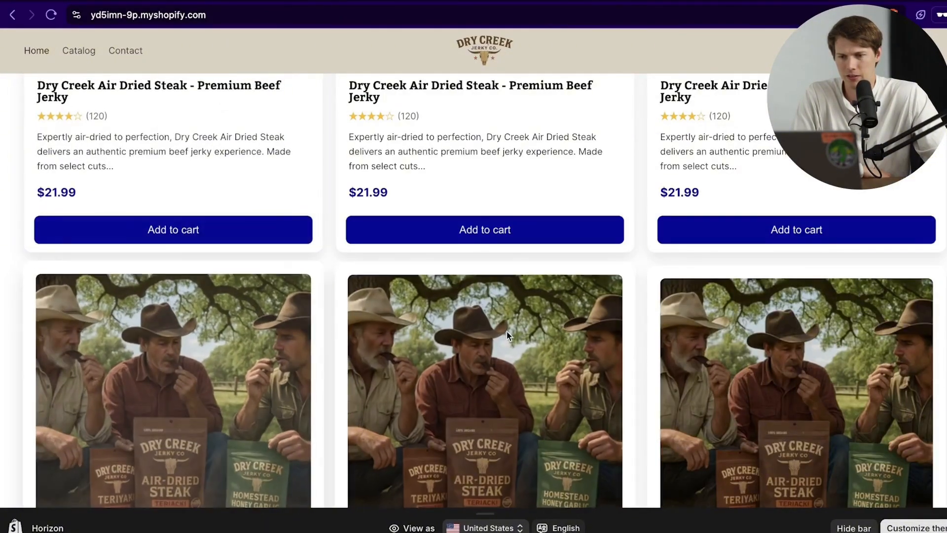
scroll(507, 332, "down", 9)
scroll(679, 259, "up", 2)
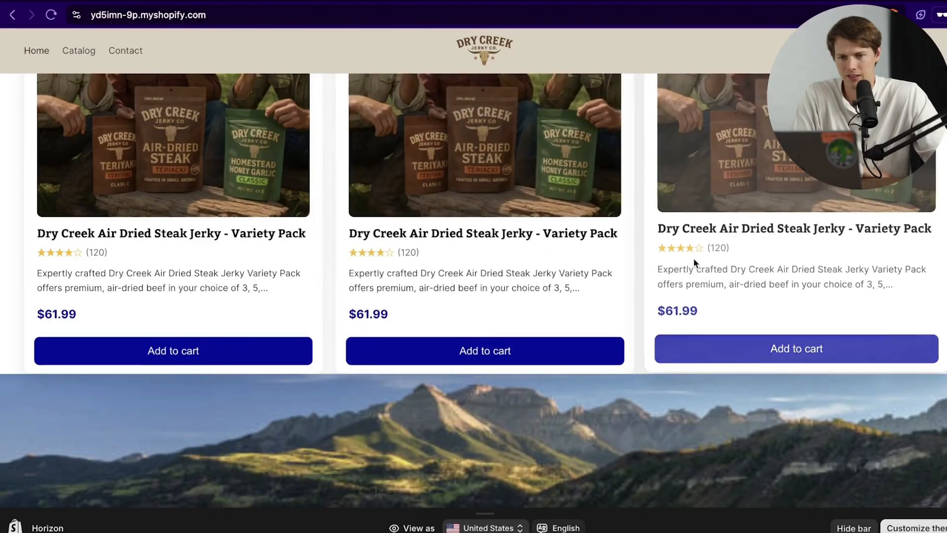
scroll(693, 257, "down", 5)
scroll(674, 276, "down", 1)
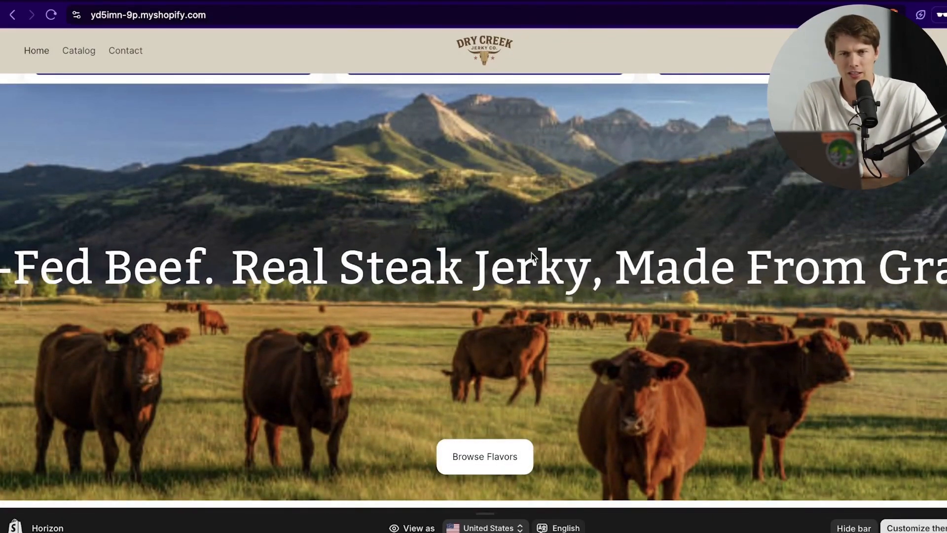
scroll(641, 298, "down", 2)
scroll(678, 298, "up", 2)
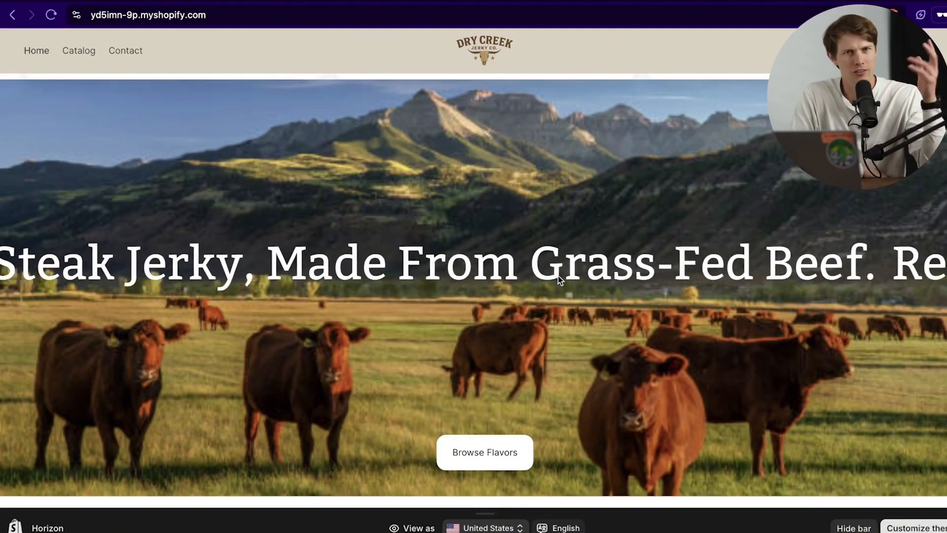
scroll(628, 277, "down", 2)
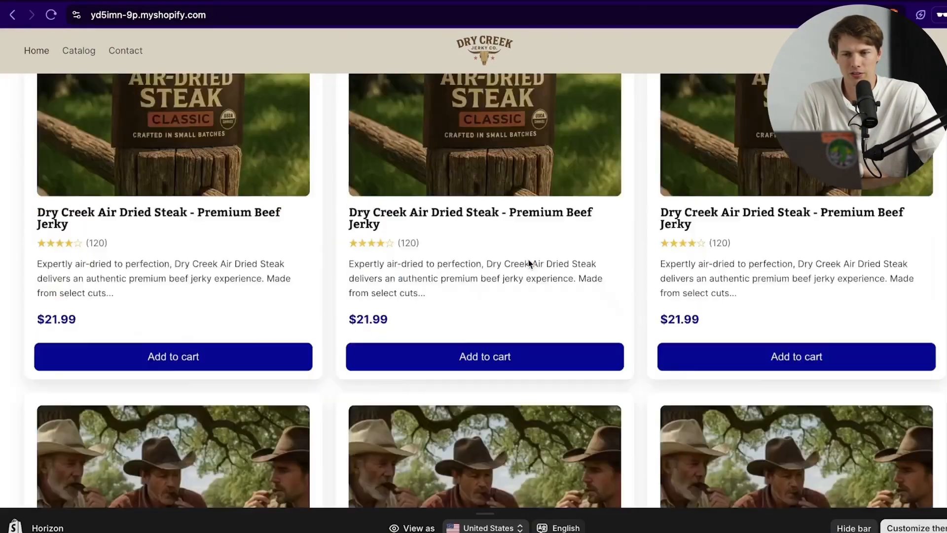
scroll(528, 260, "up", 15)
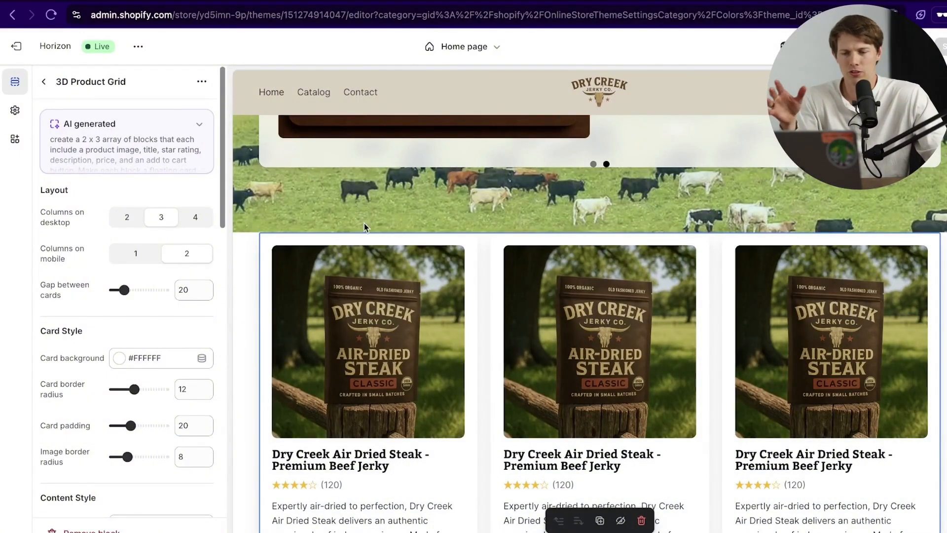
Step: Return to the page outline and collapse Home Section, Custom section and Hero: Marquee
scroll(364, 226, "down", 4)
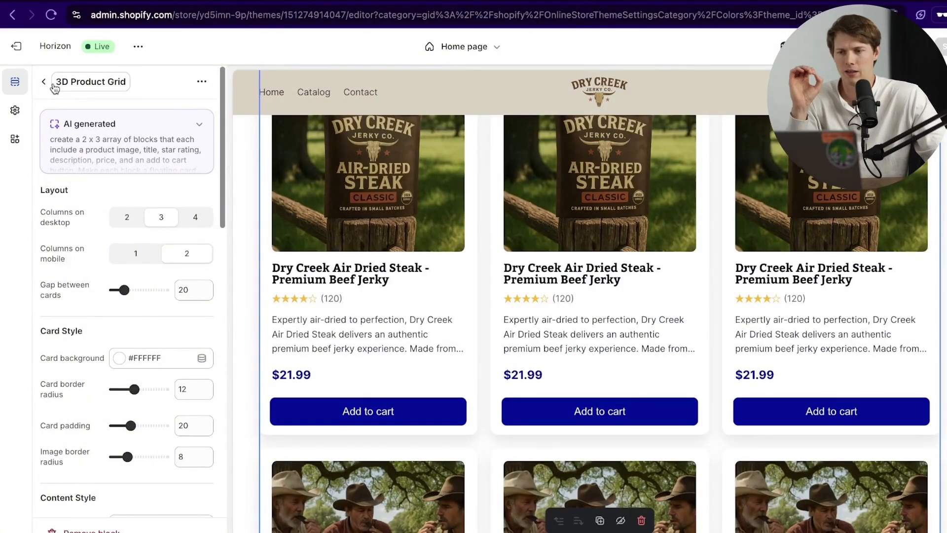
left_click(45, 82)
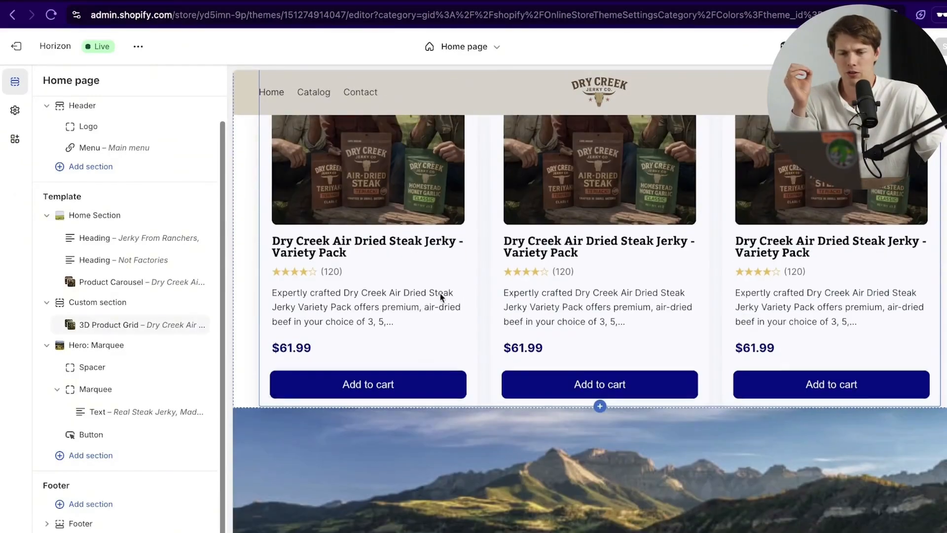
scroll(439, 292, "down", 6)
scroll(524, 311, "down", 1)
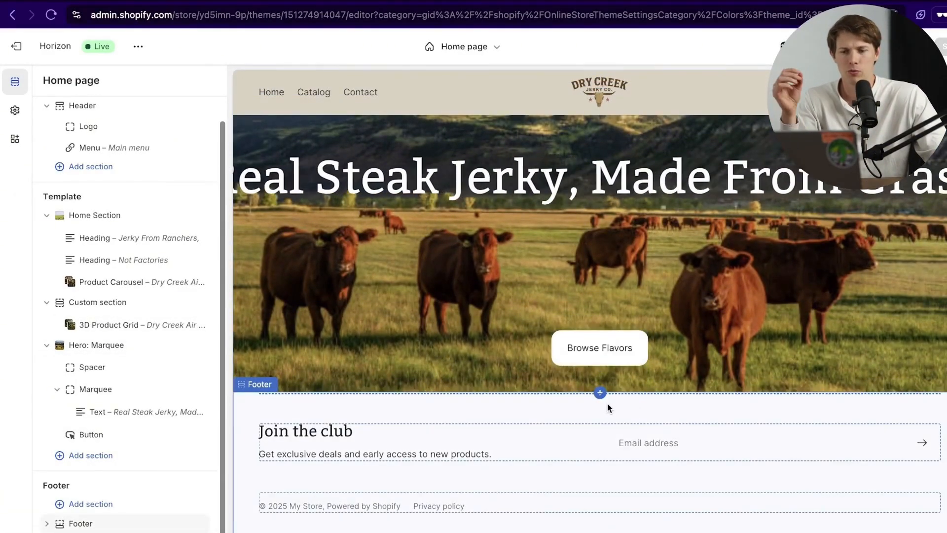
left_click(47, 215)
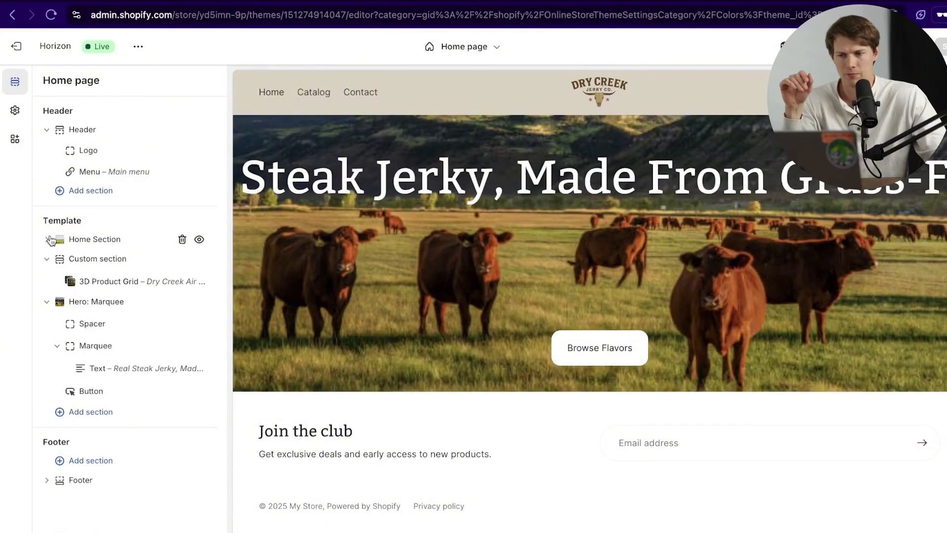
left_click(47, 259)
left_click(47, 278)
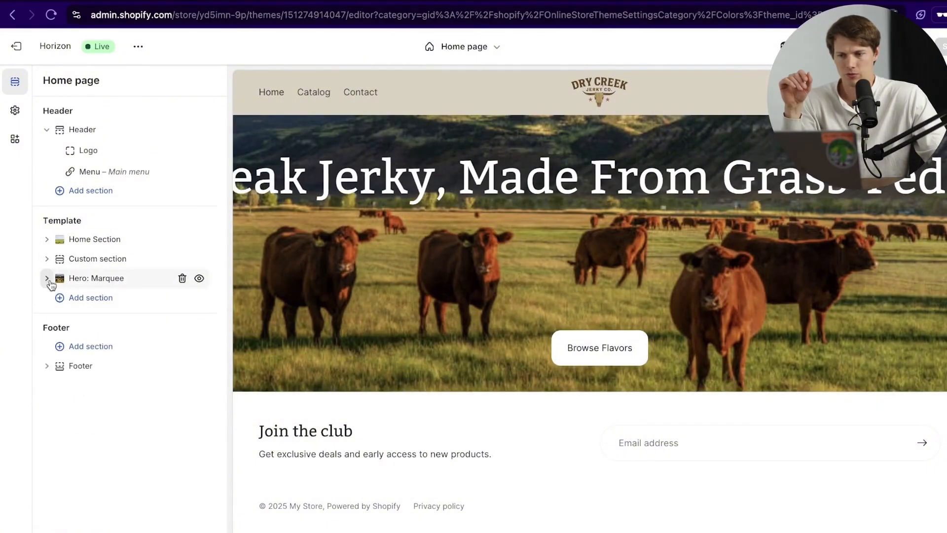
Step: Add a new Custom section and start an AI-generated block inside it
left_click(77, 301)
left_click(304, 251)
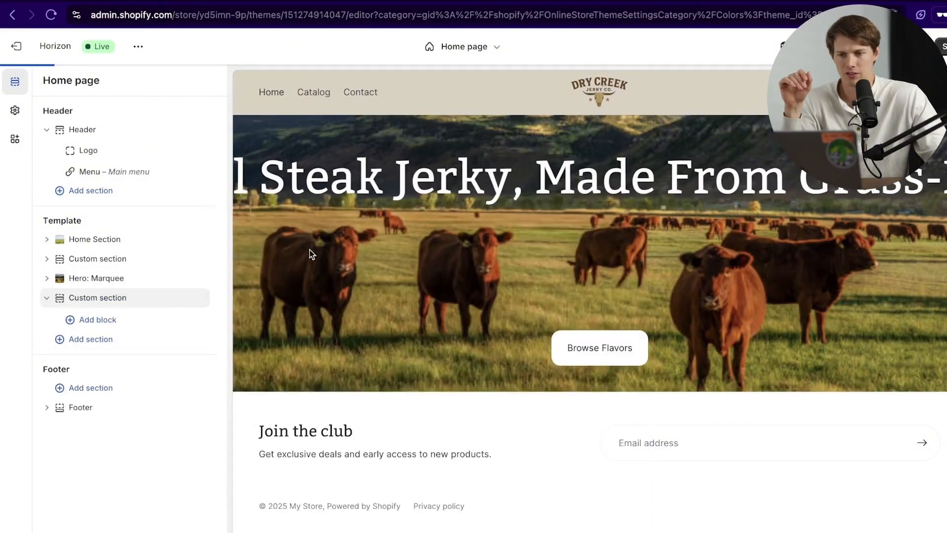
left_click(91, 320)
left_click(257, 239)
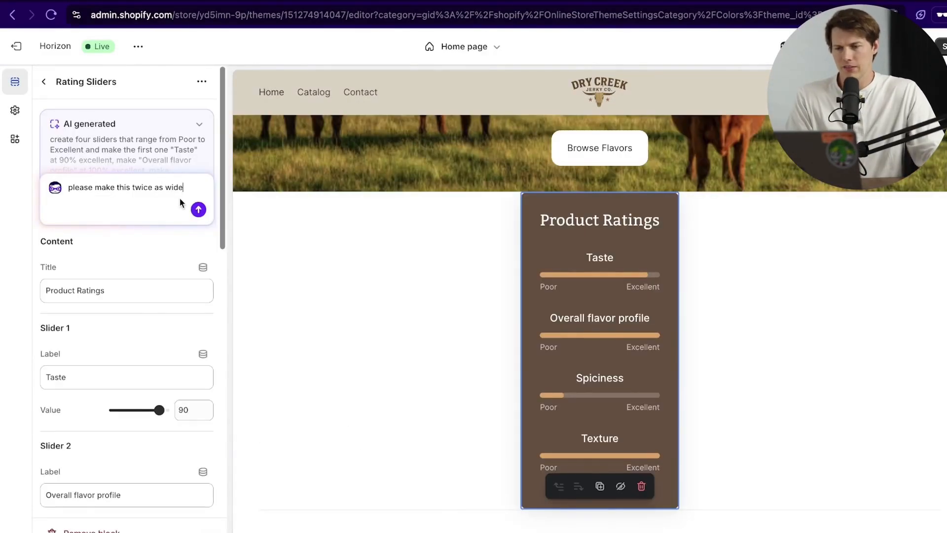
Step: Send the 'please make this twice as wide' request and review the widened Product Ratings sliders
left_click(199, 211)
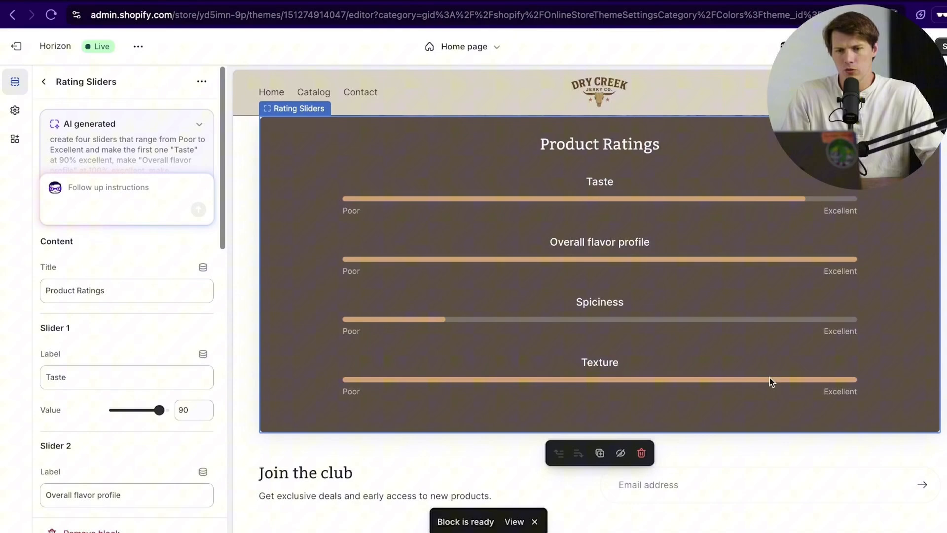
scroll(770, 377, "up", 2)
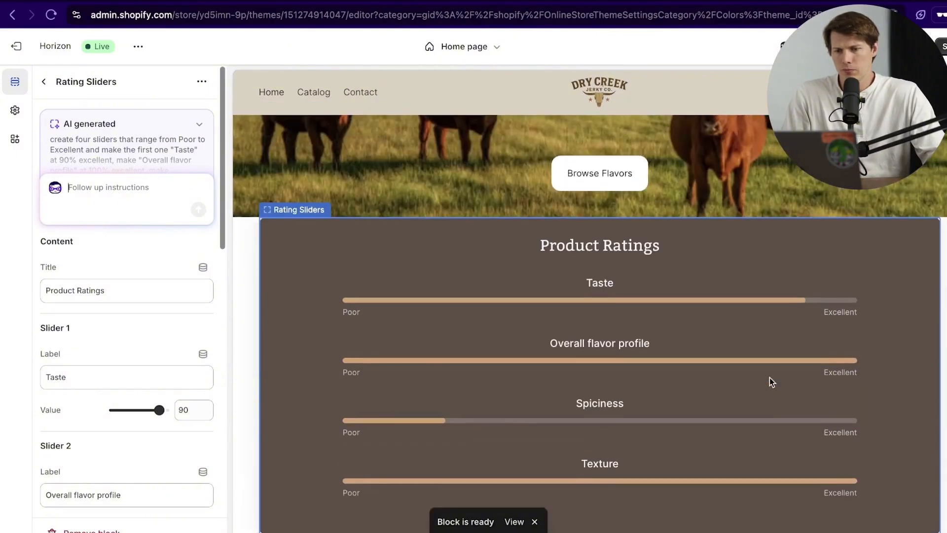
scroll(757, 369, "down", 1)
scroll(759, 368, "down", 1)
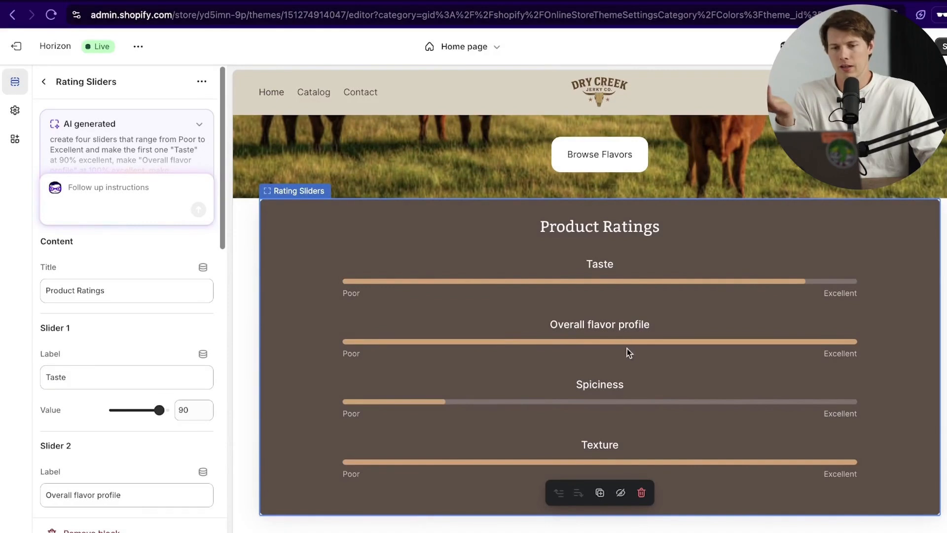
scroll(690, 355, "down", 3)
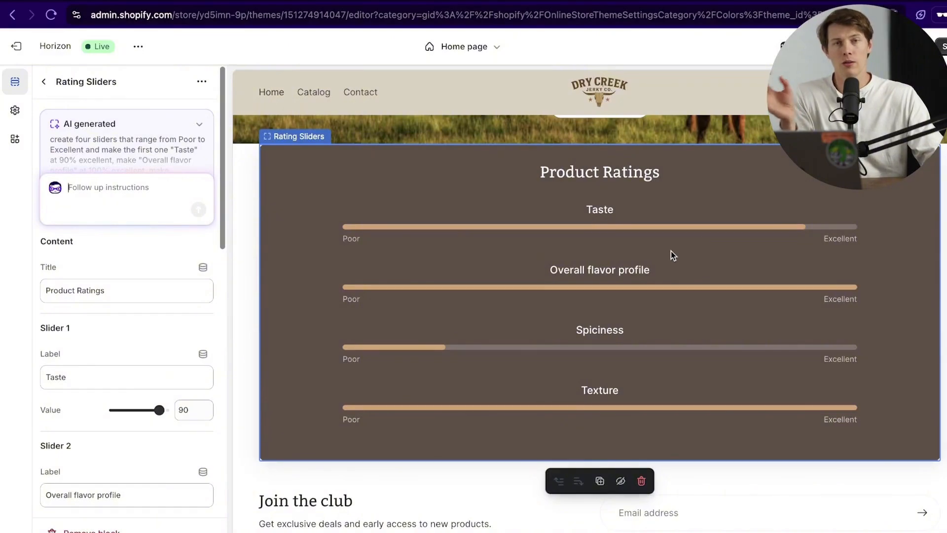
scroll(755, 276, "up", 15)
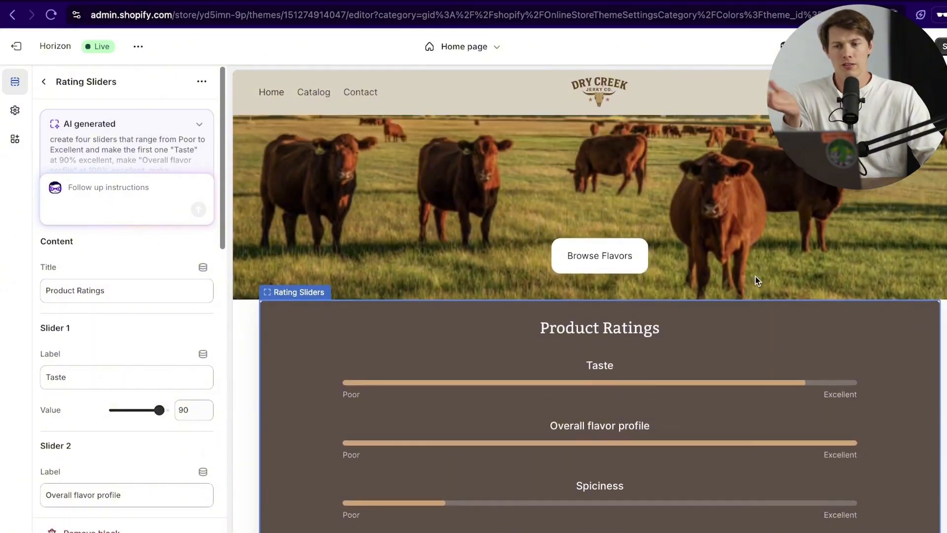
scroll(755, 276, "up", 10)
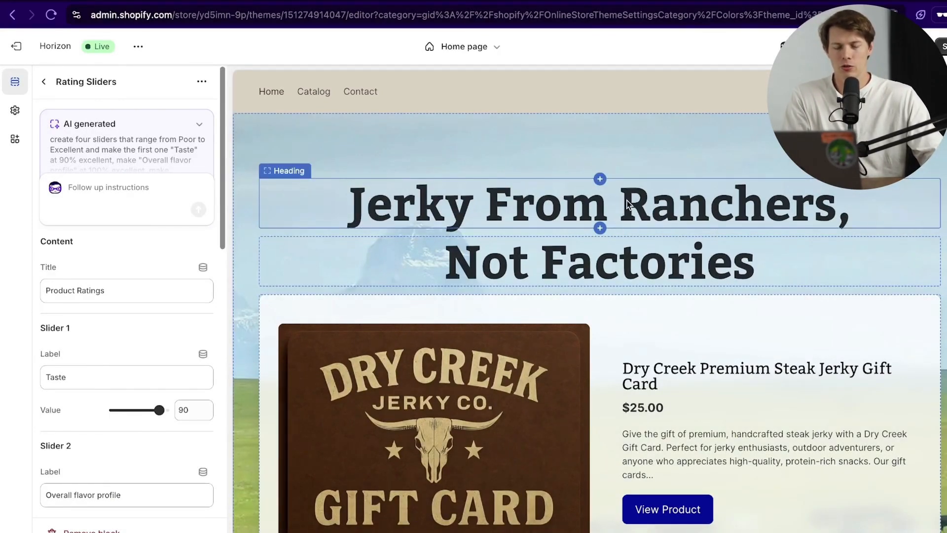
Step: Insert an AI-generated block above the Jerky From Ranchers, Not Factories heading
left_click(600, 179)
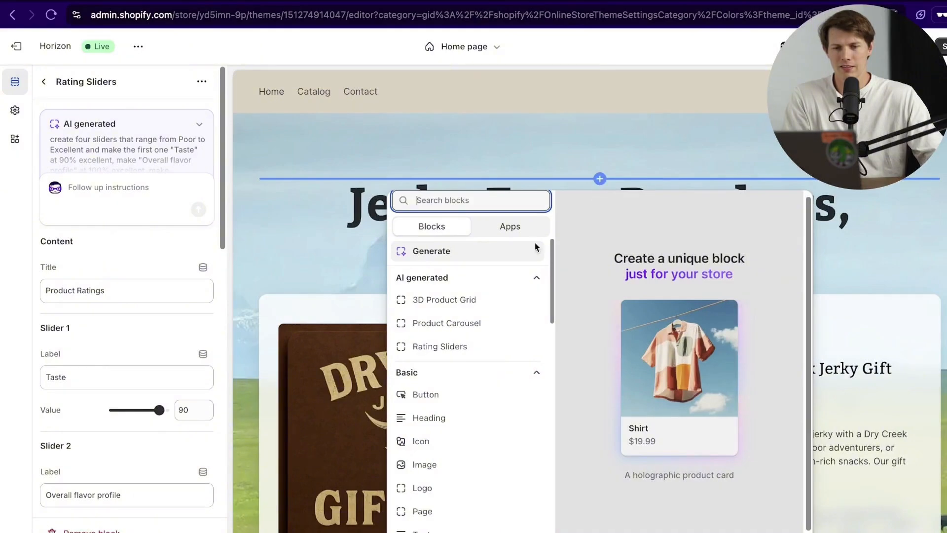
left_click(483, 256)
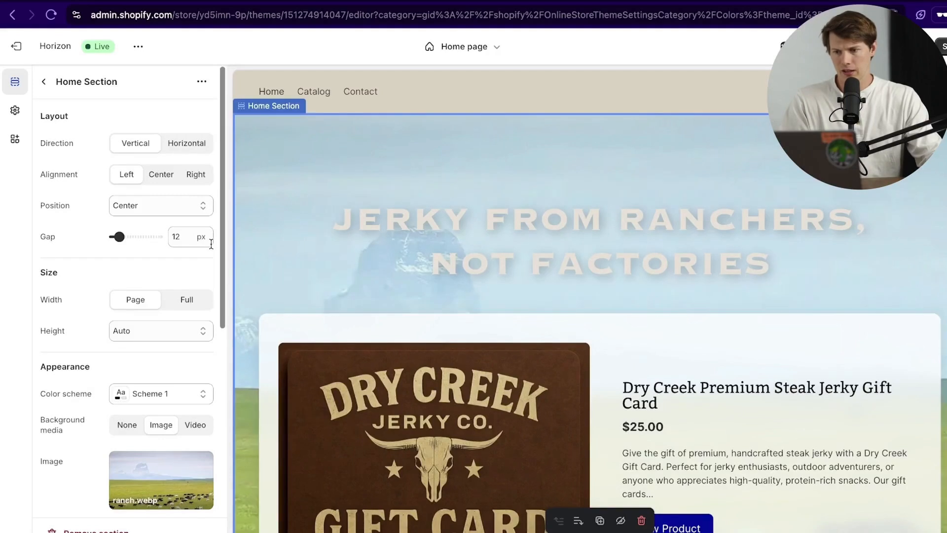
Step: Replace the Home Section background image with the dark wood bg.png from the file library
mouse_move(166, 467)
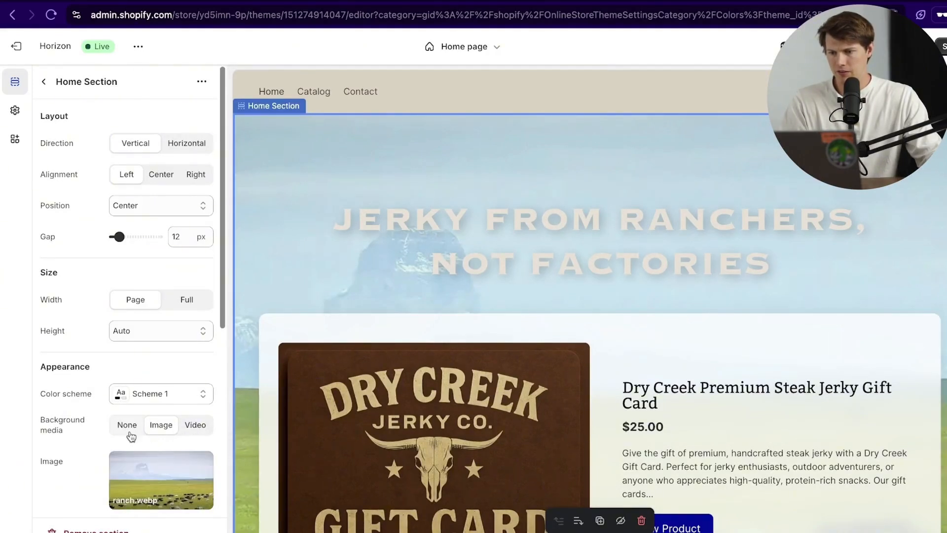
mouse_move(205, 463)
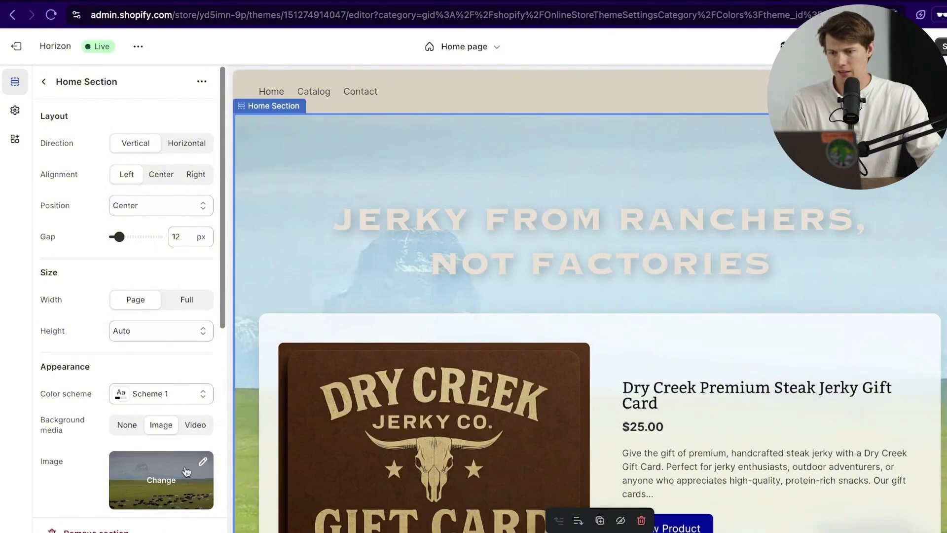
left_click(164, 480)
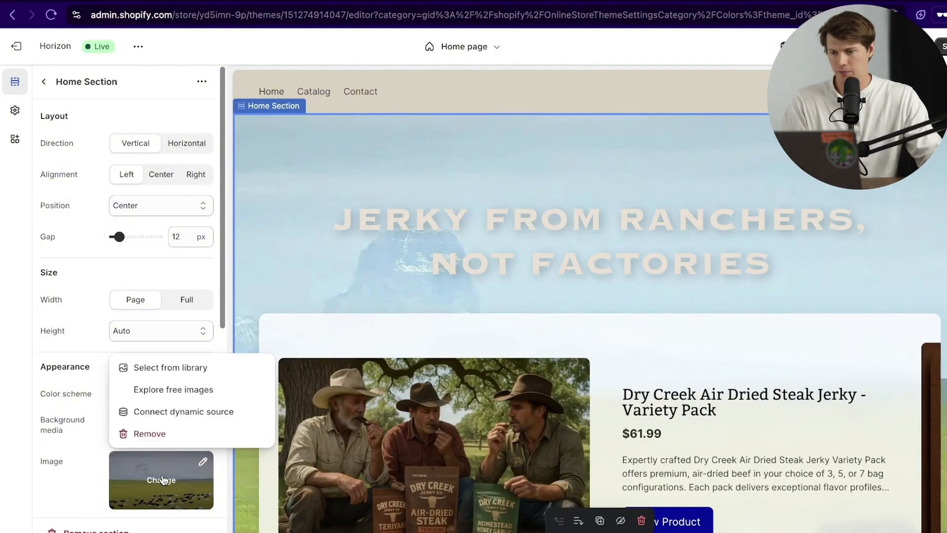
left_click(168, 370)
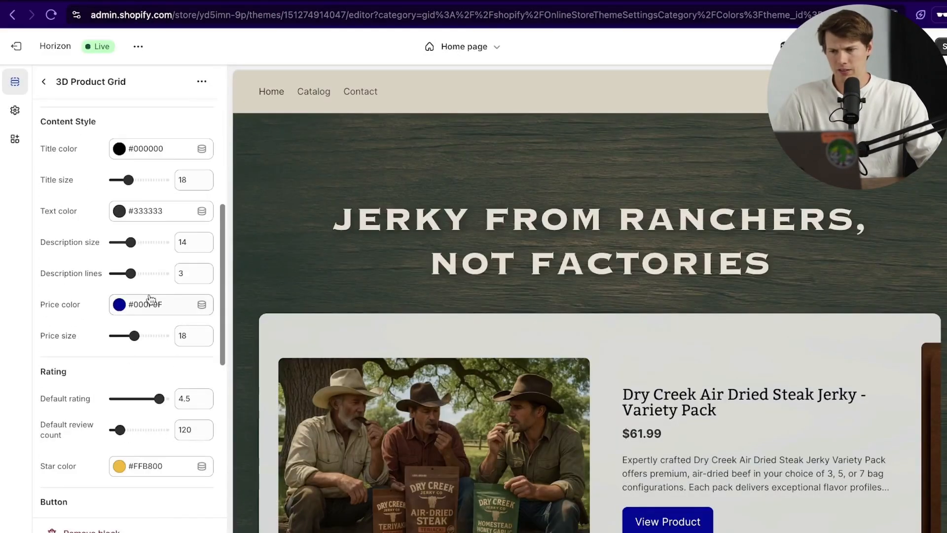
scroll(81, 301, "down", 1)
scroll(82, 301, "up", 8)
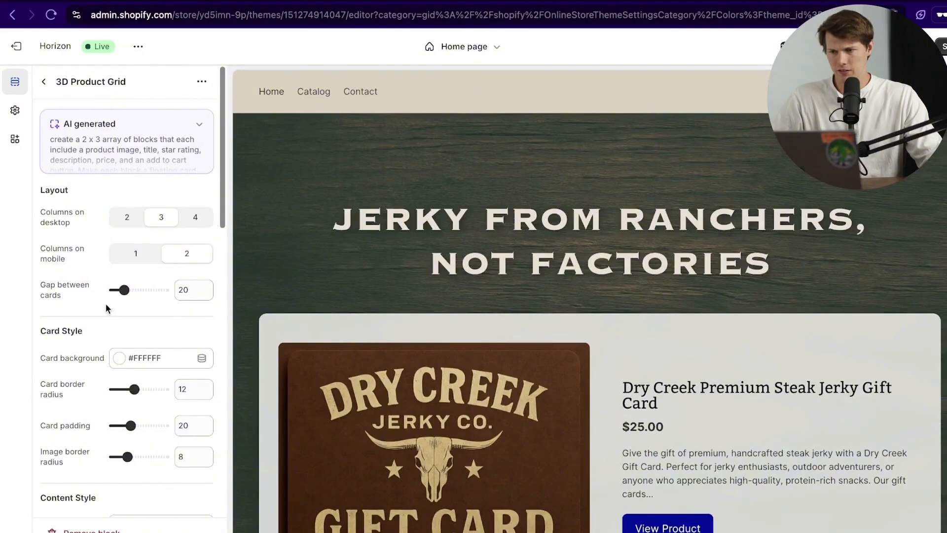
scroll(106, 308, "down", 10)
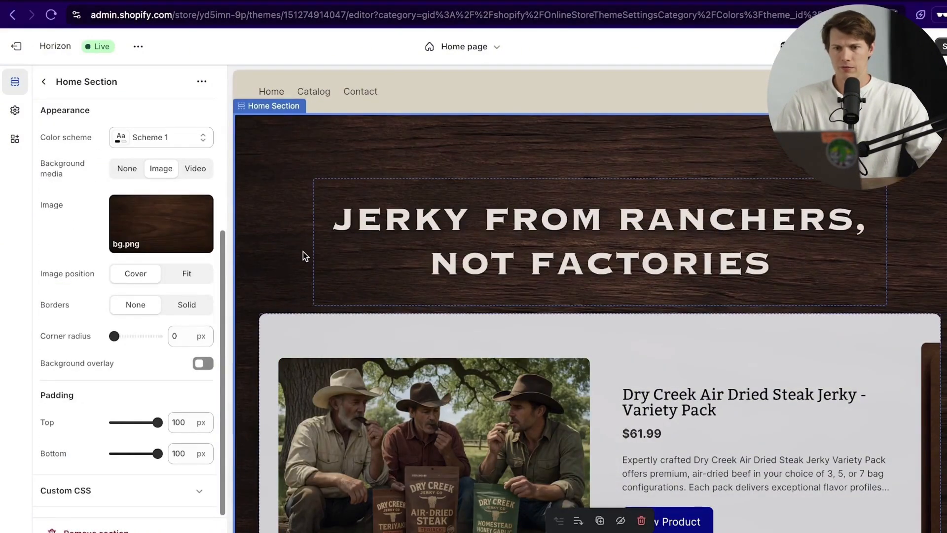
scroll(943, 189, "down", 3)
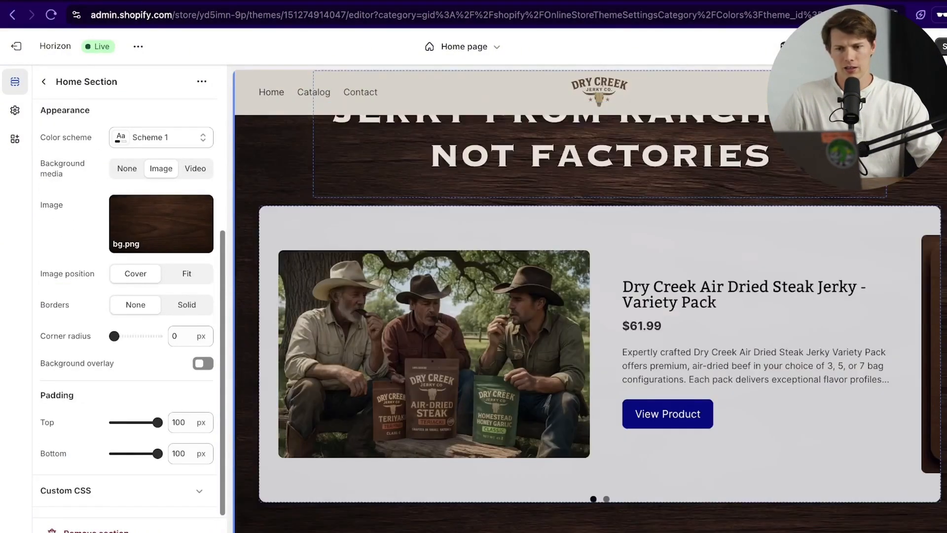
scroll(945, 188, "up", 2)
scroll(945, 251, "up", 1)
scroll(945, 251, "down", 10)
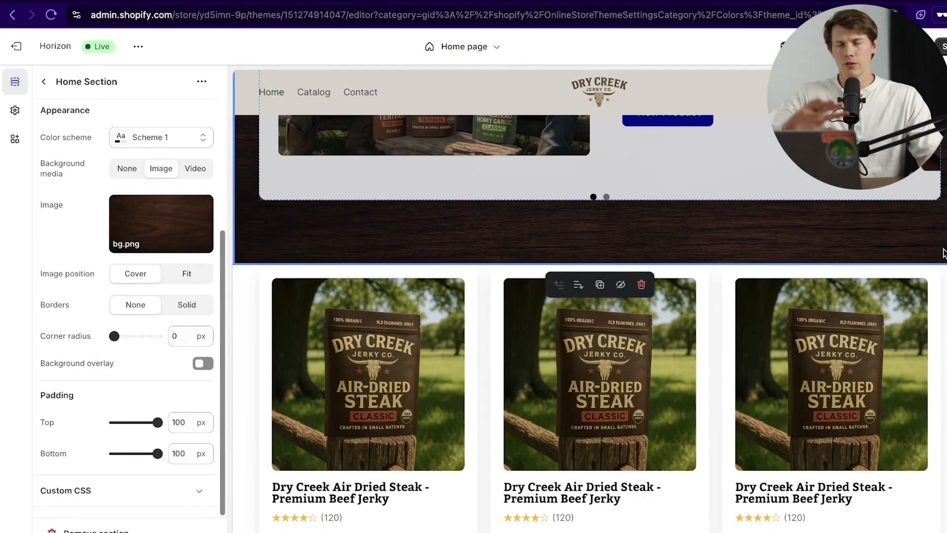
scroll(944, 252, "down", 1)
scroll(943, 252, "up", 1)
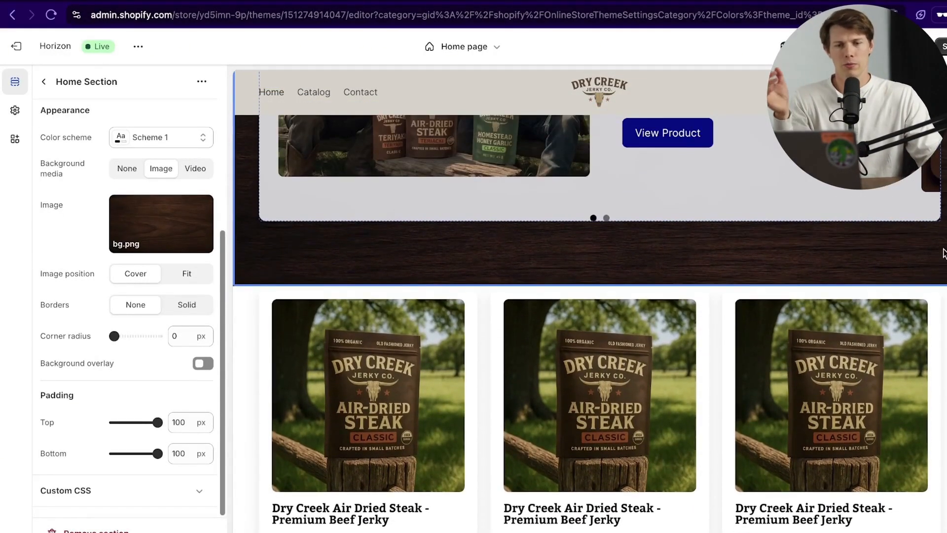
scroll(943, 252, "up", 8)
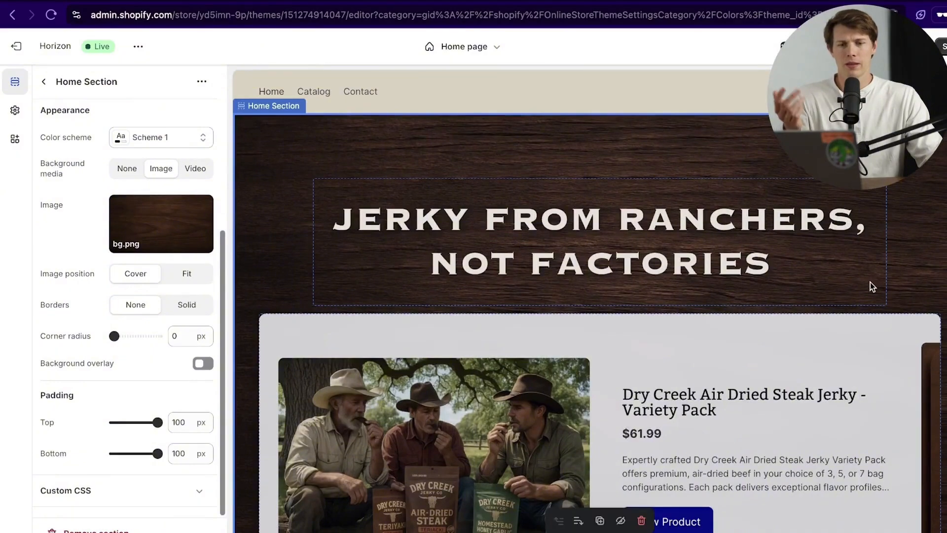
scroll(870, 282, "down", 10)
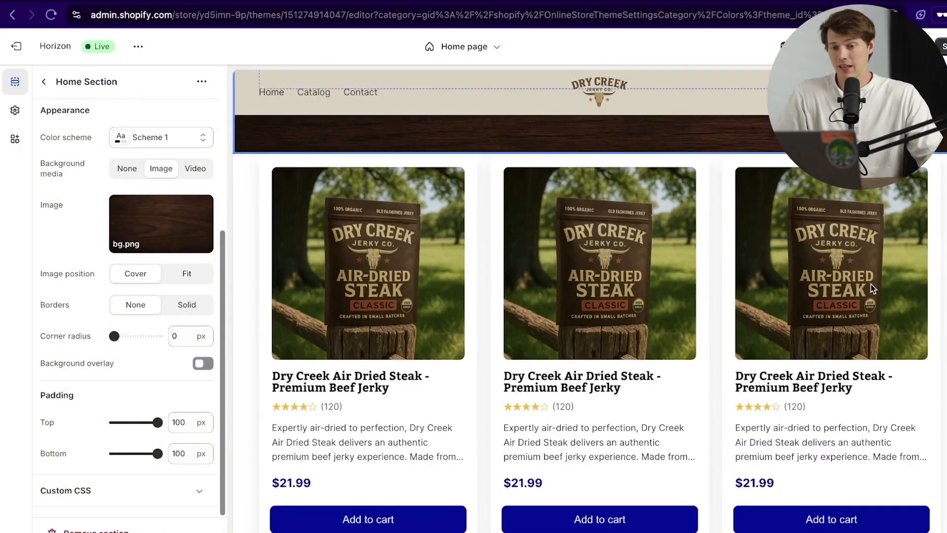
scroll(871, 284, "down", 2)
scroll(622, 323, "down", 4)
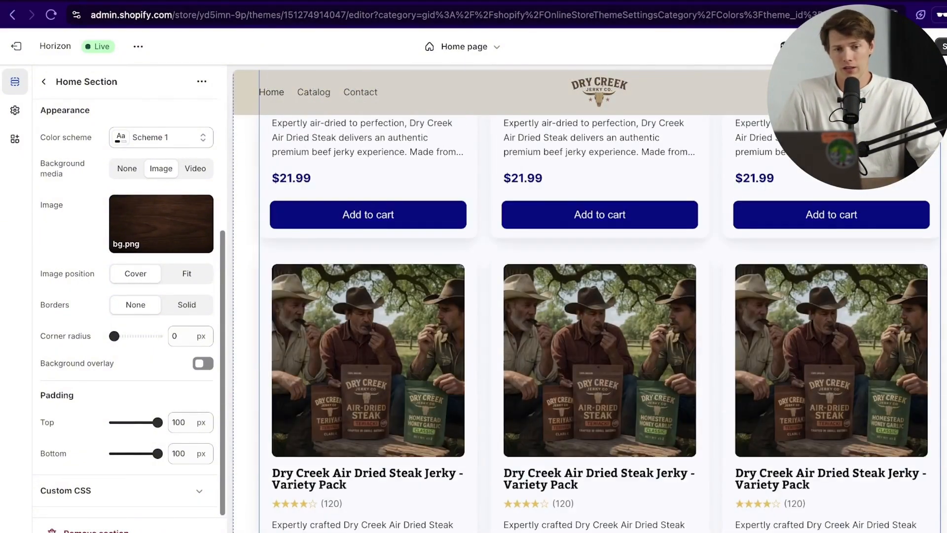
Step: Save the theme and view the live storefront in a new tab
left_click(945, 49)
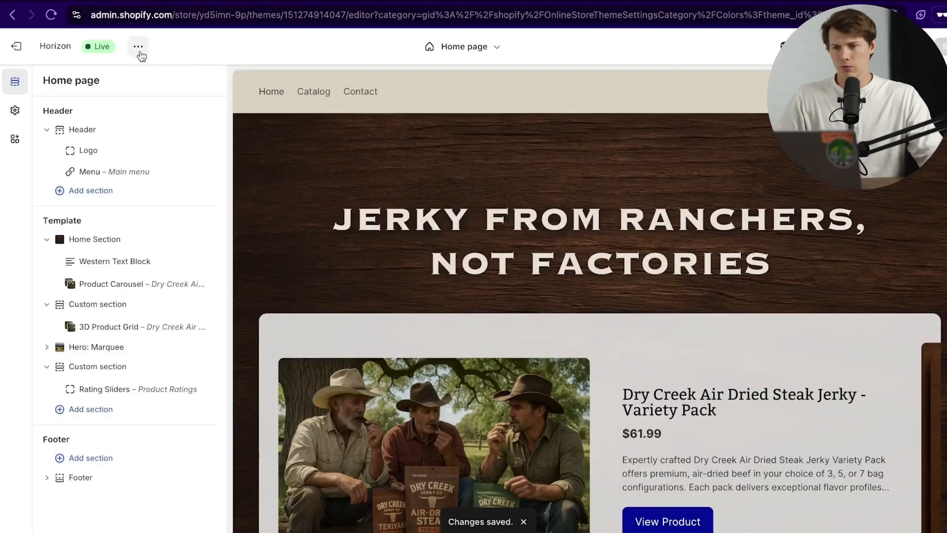
left_click(138, 46)
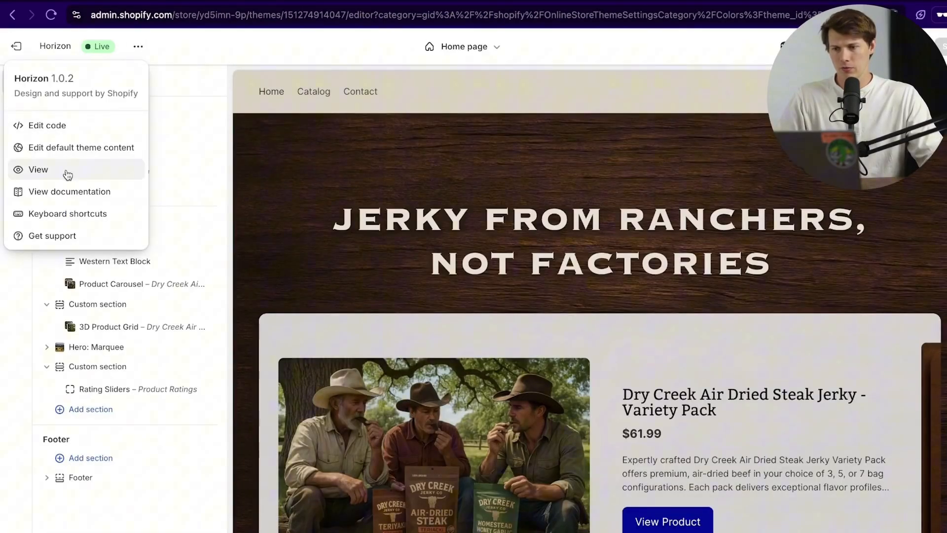
left_click(127, 169)
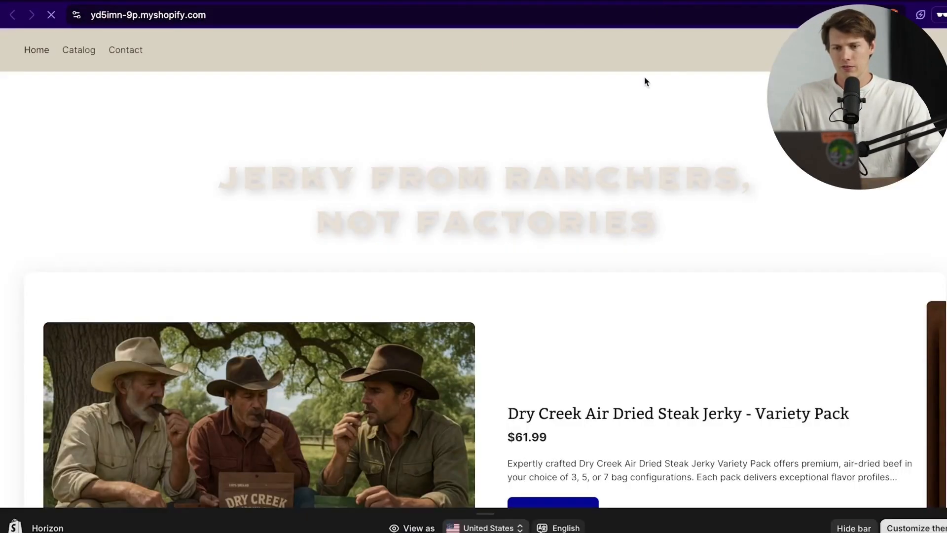
Step: Scroll through the live home page to check the wood-textured headline and carousel
scroll(575, 197, "down", 3)
scroll(574, 197, "up", 2)
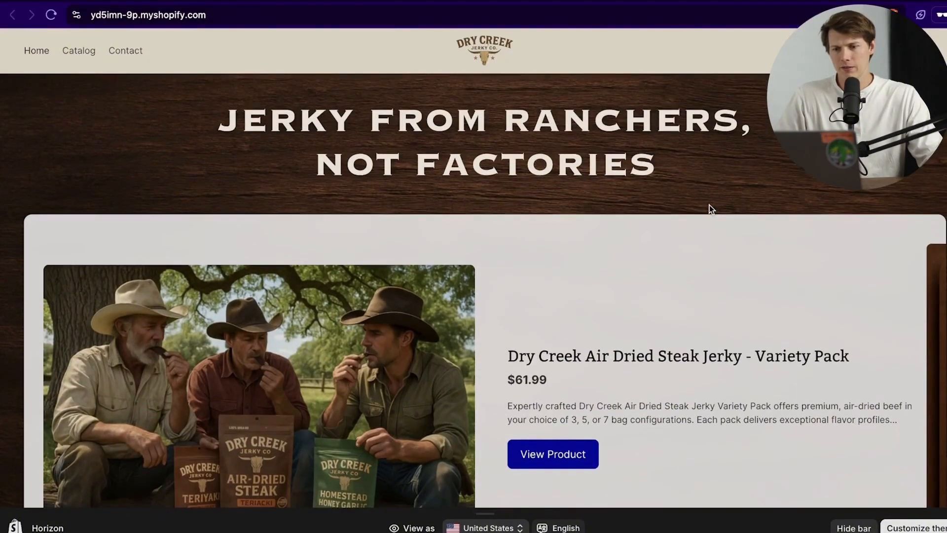
scroll(708, 204, "down", 6)
scroll(569, 244, "down", 4)
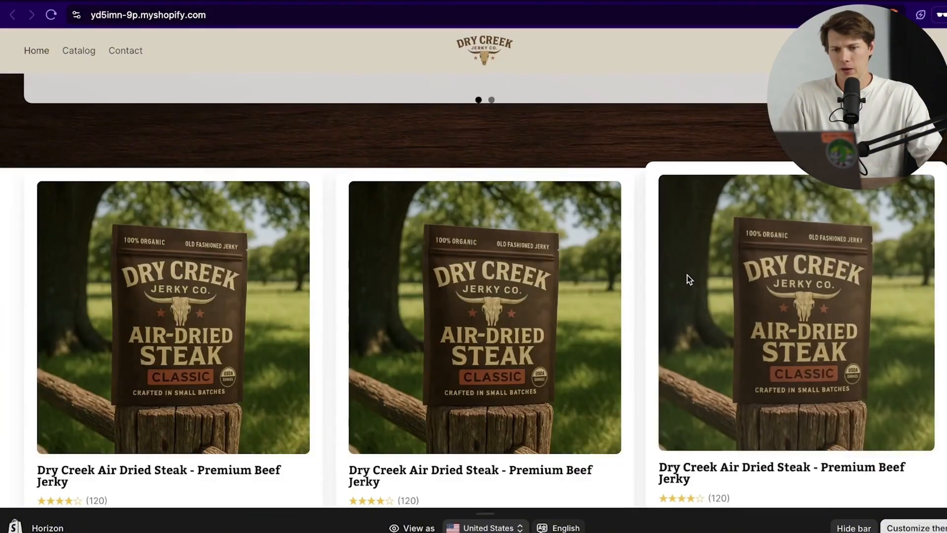
scroll(562, 320, "down", 4)
scroll(567, 319, "down", 4)
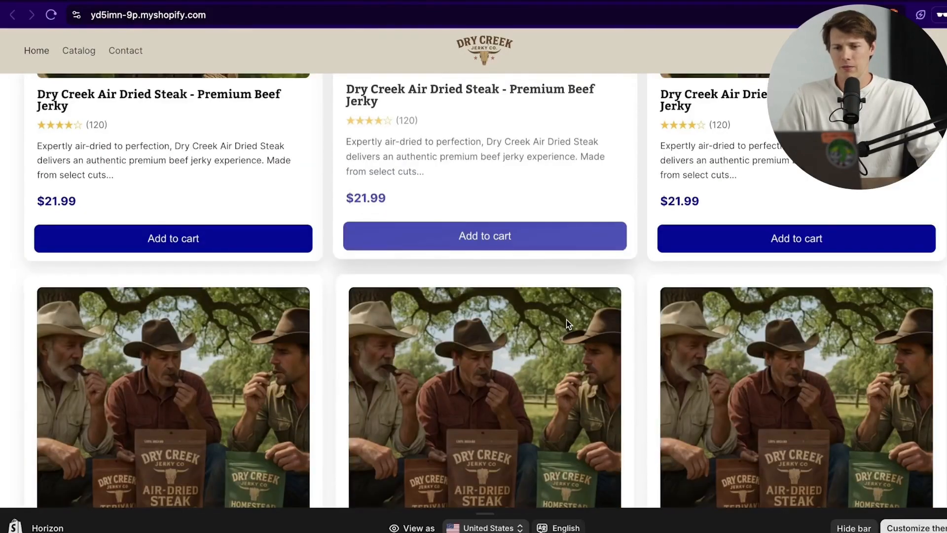
scroll(558, 179, "up", 10)
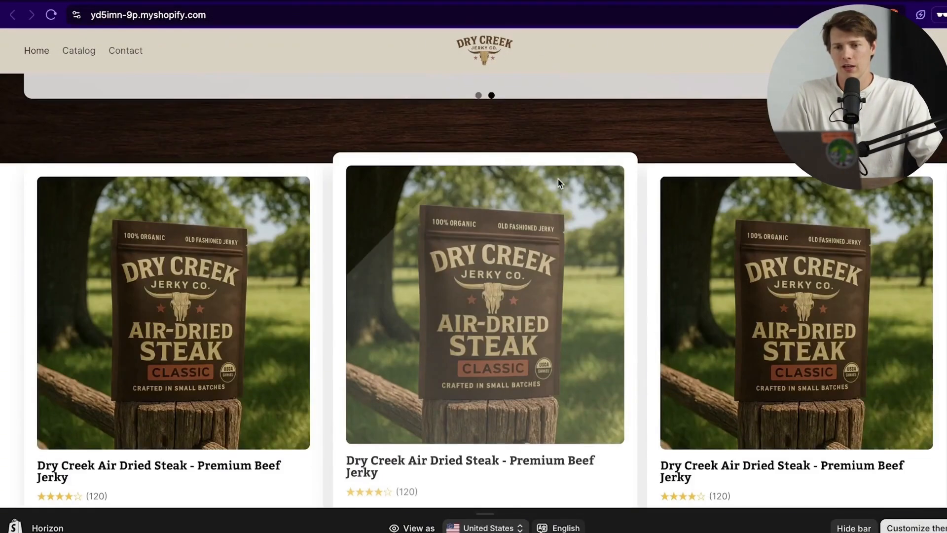
scroll(578, 173, "up", 3)
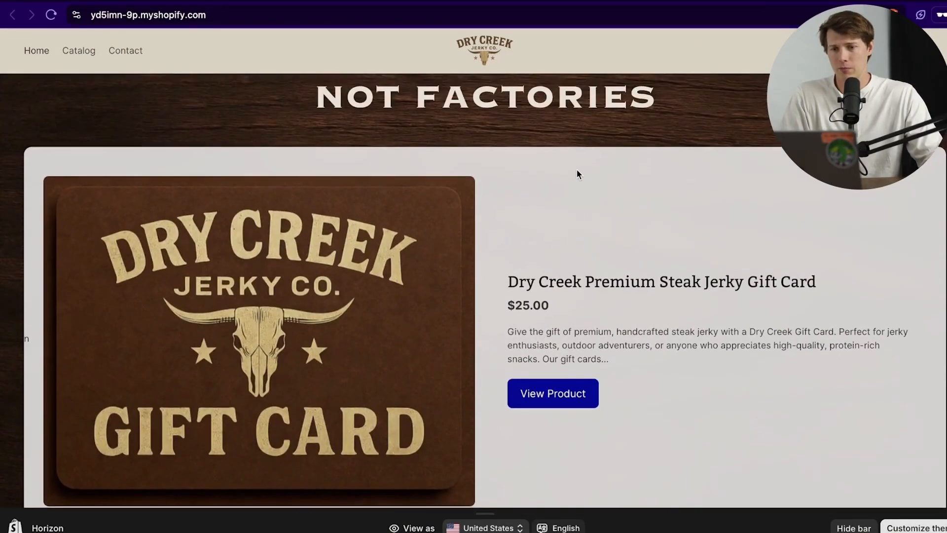
Step: Collapse Header, Home Section and both Custom sections, then re-expand only Header's Logo and Menu
left_click(313, 1)
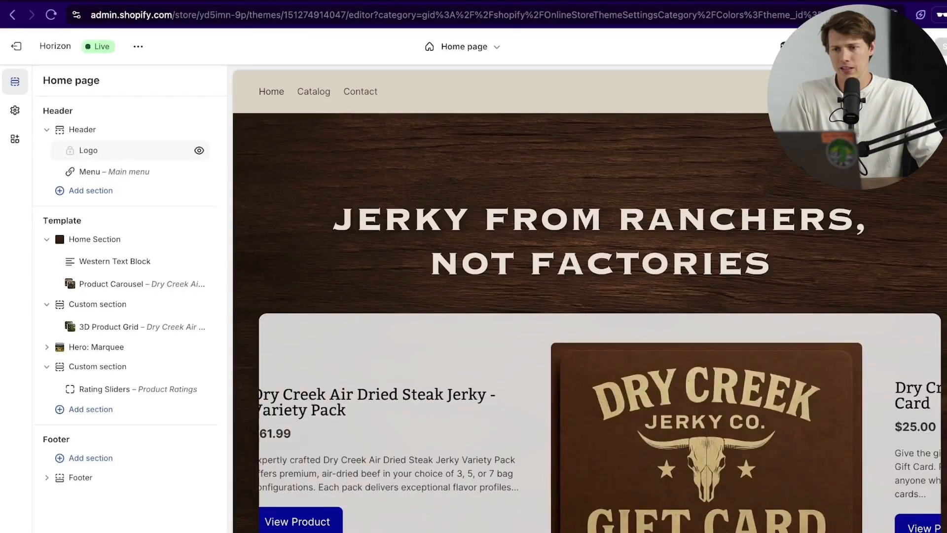
left_click(47, 129)
left_click(46, 198)
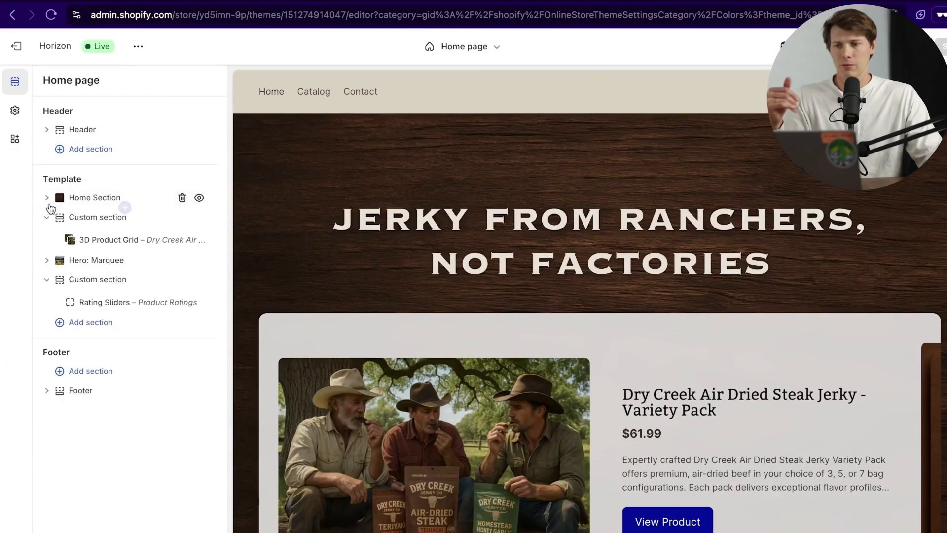
left_click(47, 218)
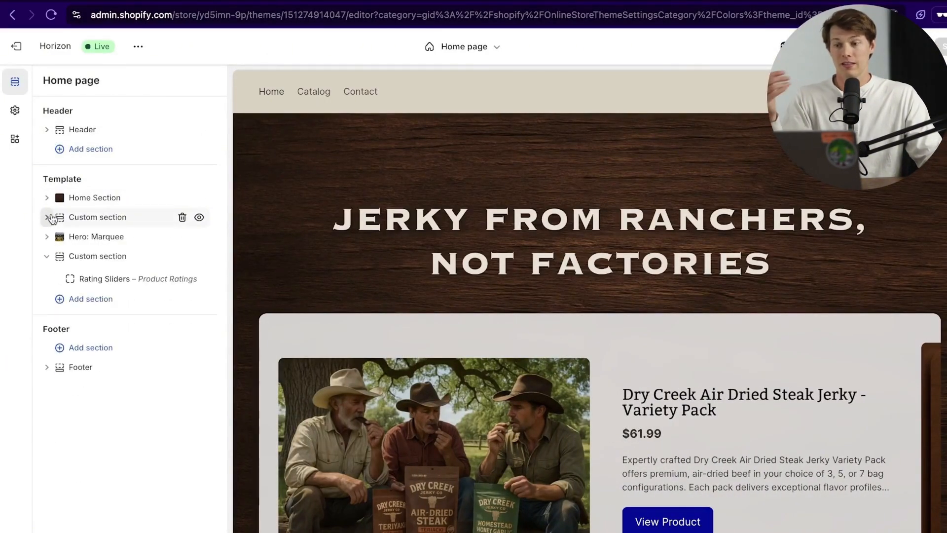
left_click(47, 257)
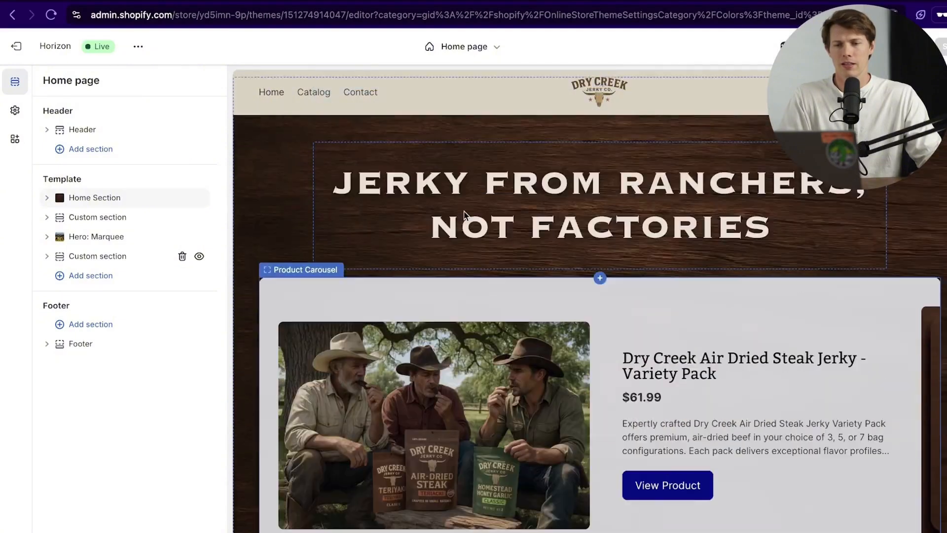
left_click(124, 120)
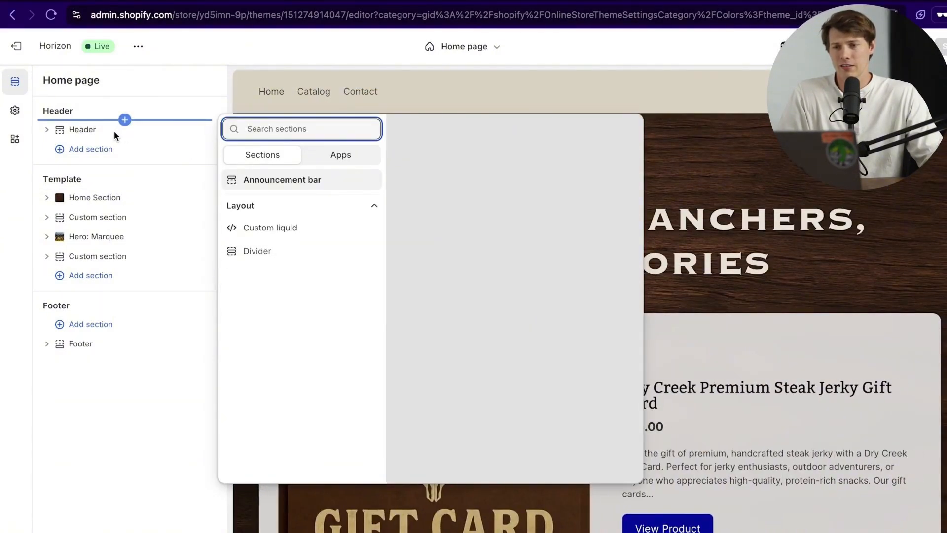
left_click(113, 131)
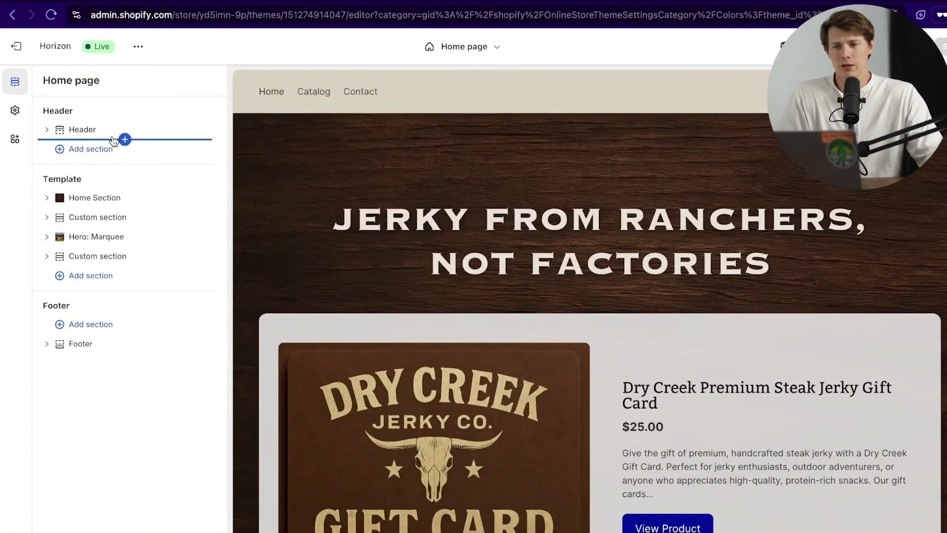
left_click(46, 130)
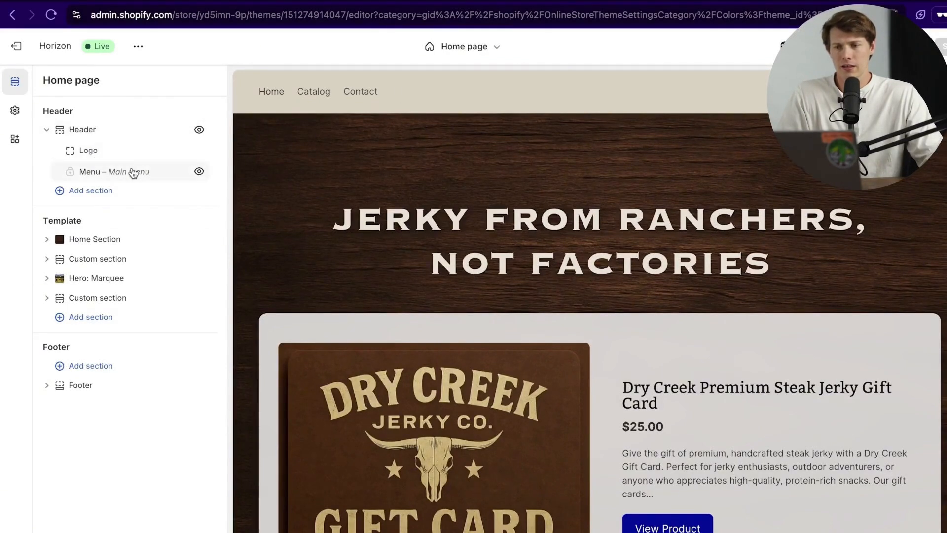
Step: Turn off the search icon in the Header section settings
left_click(94, 130)
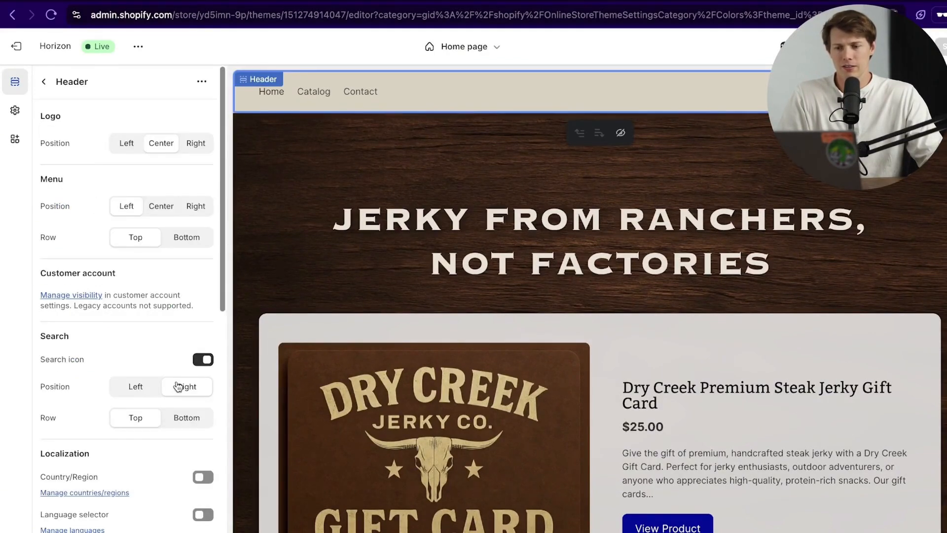
scroll(177, 387, "down", 3)
scroll(157, 388, "up", 3)
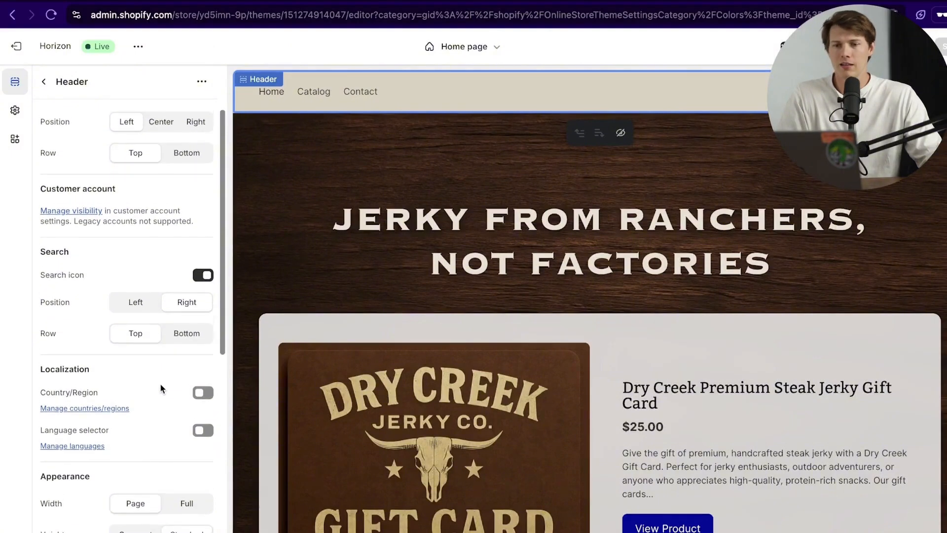
left_click(206, 355)
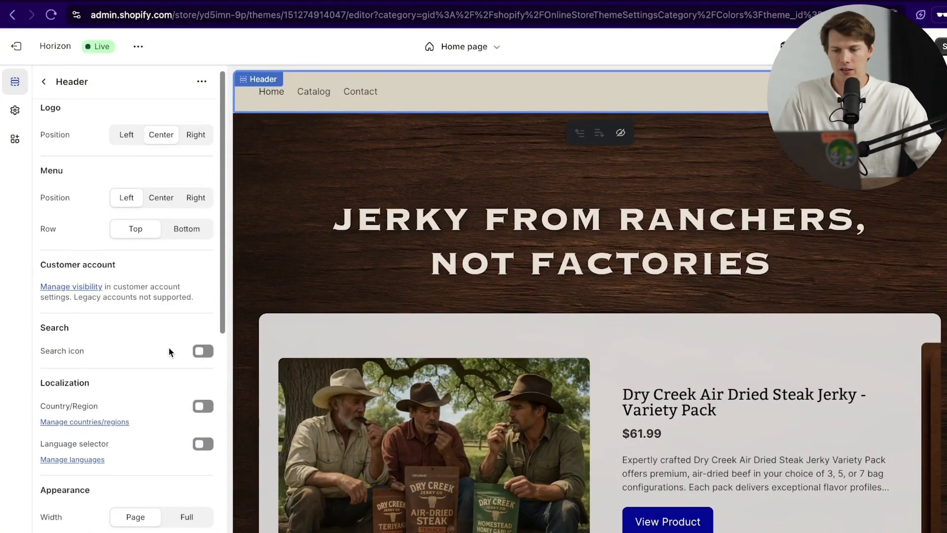
Step: Try transparent header backgrounds on product and home pages, then switch both back off
scroll(168, 346, "down", 10)
scroll(175, 354, "down", 2)
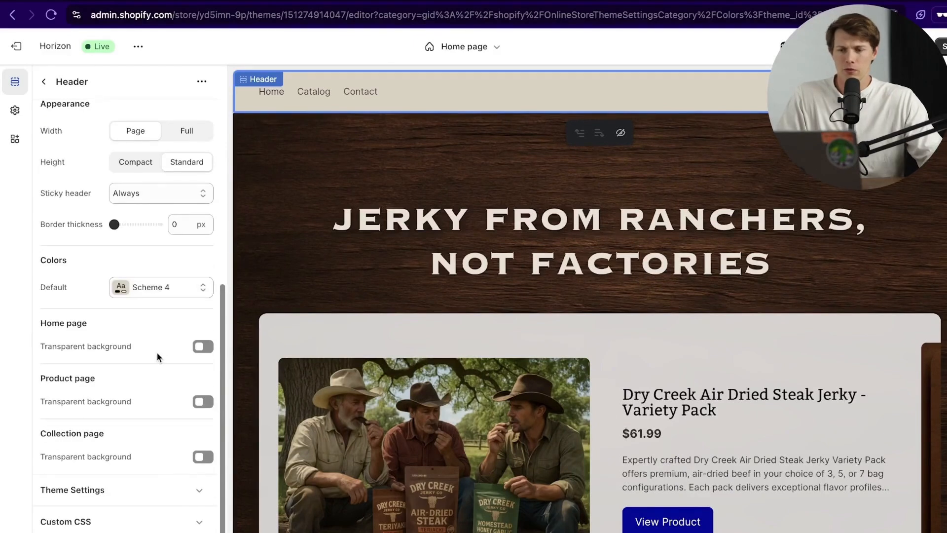
left_click(202, 401)
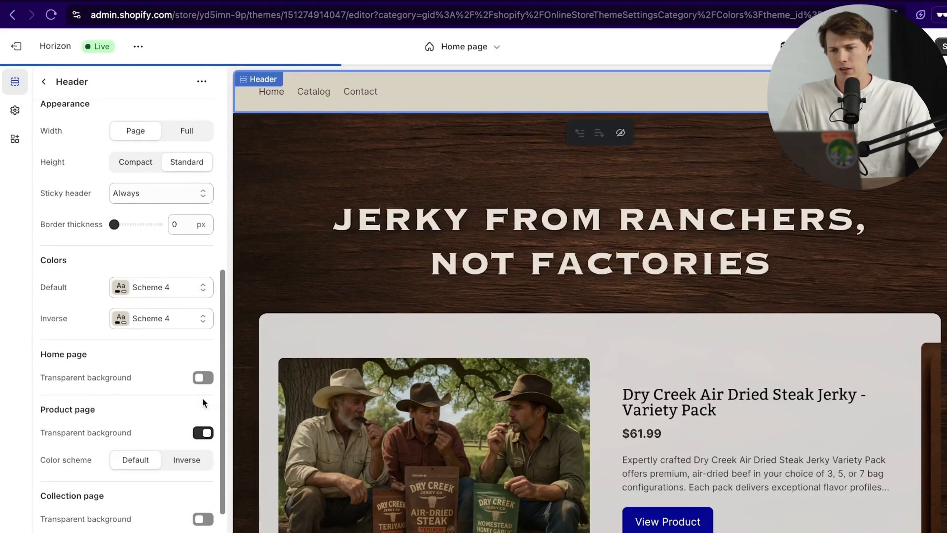
left_click(204, 432)
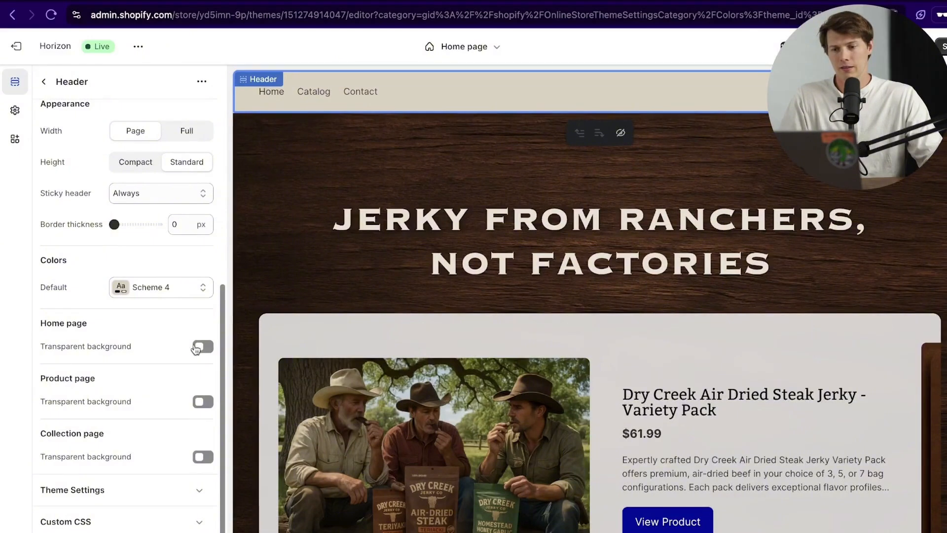
left_click(203, 346)
left_click(203, 378)
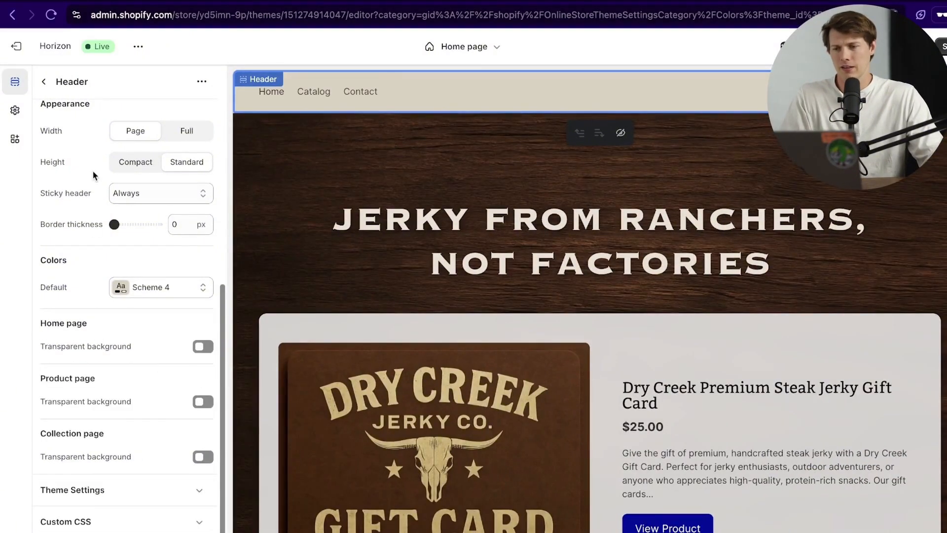
scroll(93, 170, "up", 8)
left_click(15, 111)
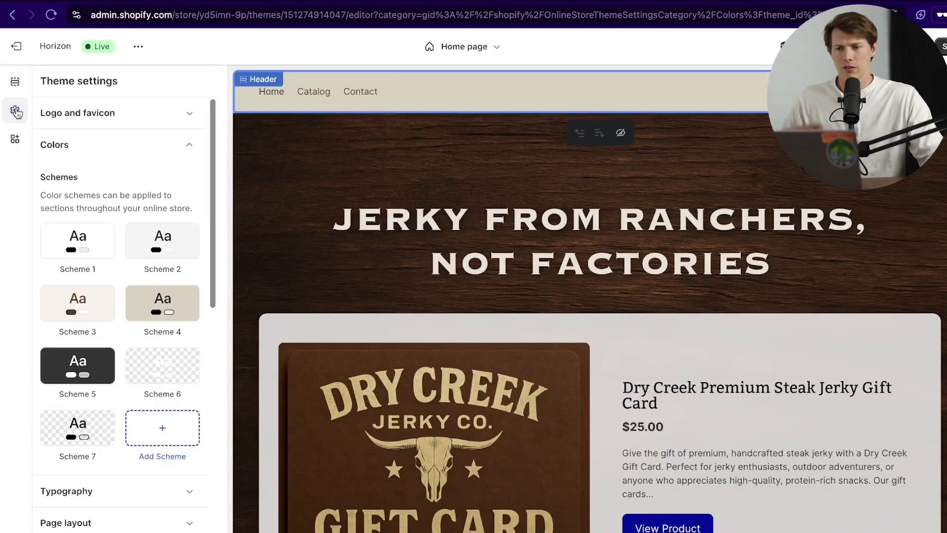
left_click(193, 147)
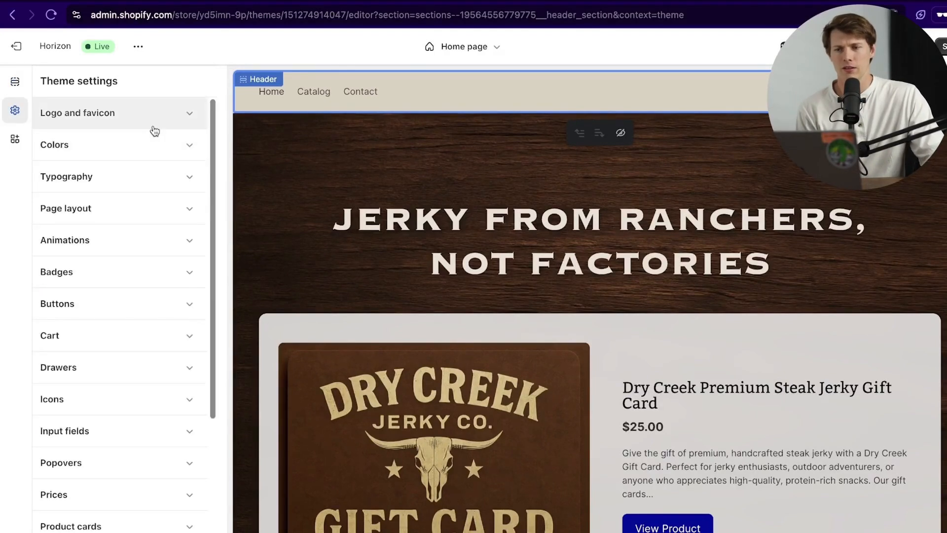
left_click(141, 178)
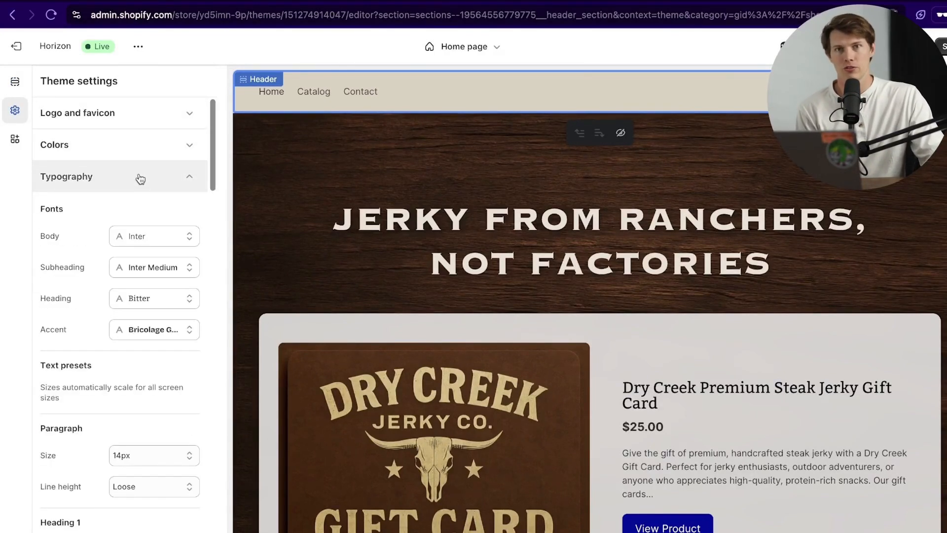
left_click(146, 185)
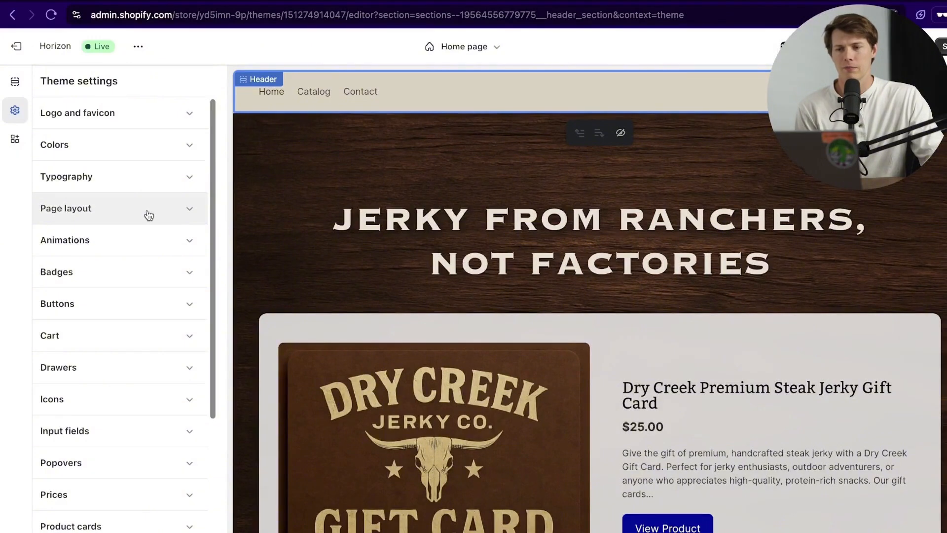
scroll(166, 254, "down", 2)
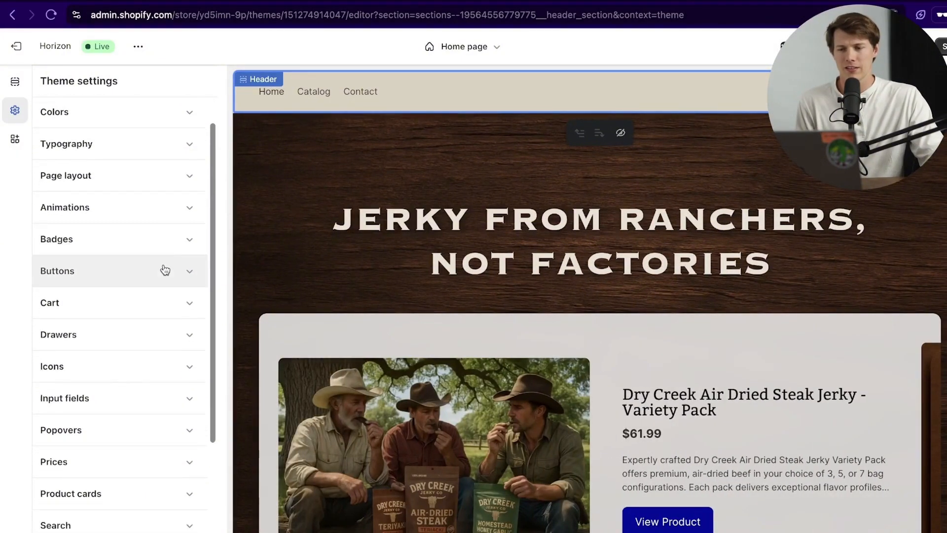
scroll(165, 271, "down", 3)
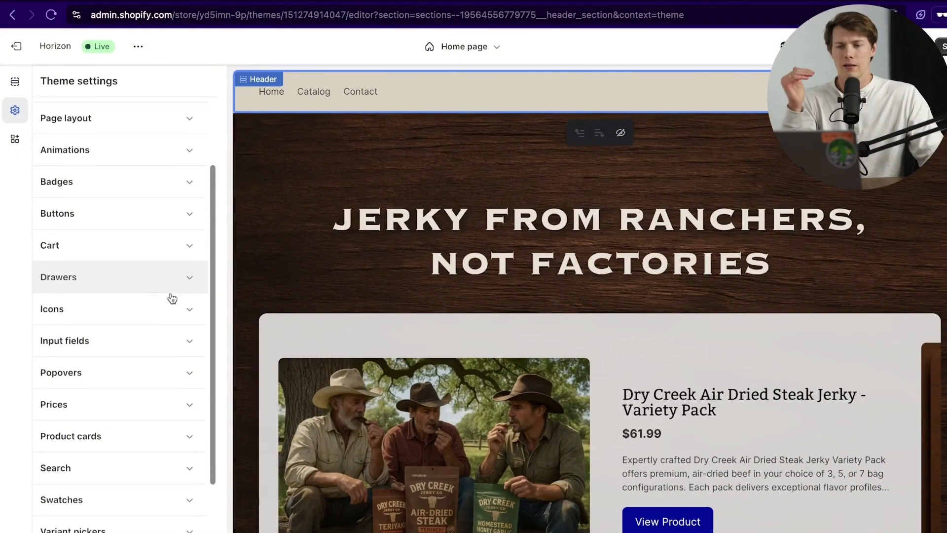
scroll(172, 298, "down", 3)
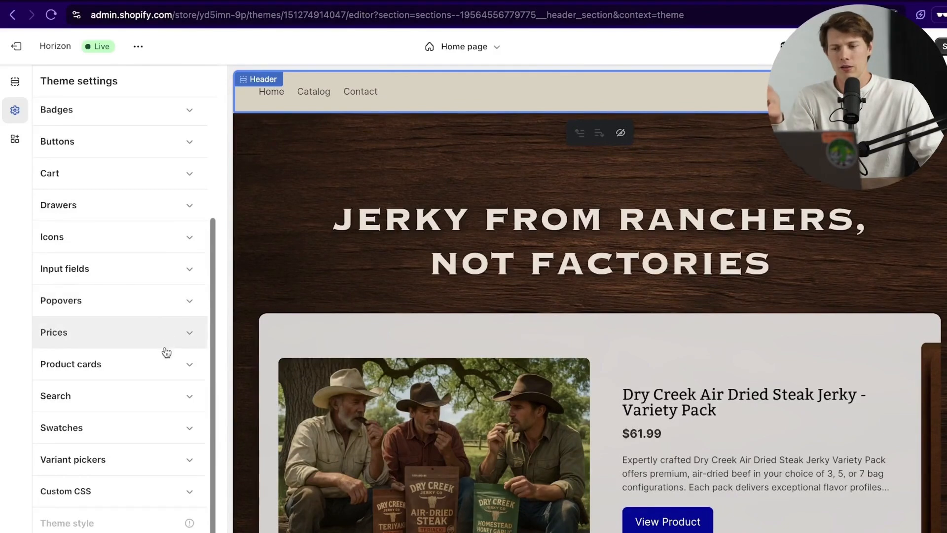
left_click(142, 217)
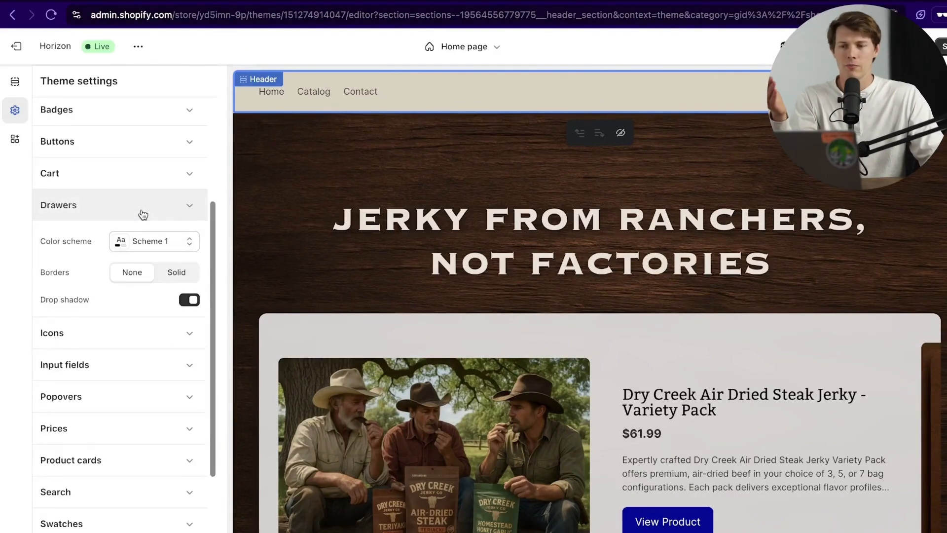
left_click(152, 182)
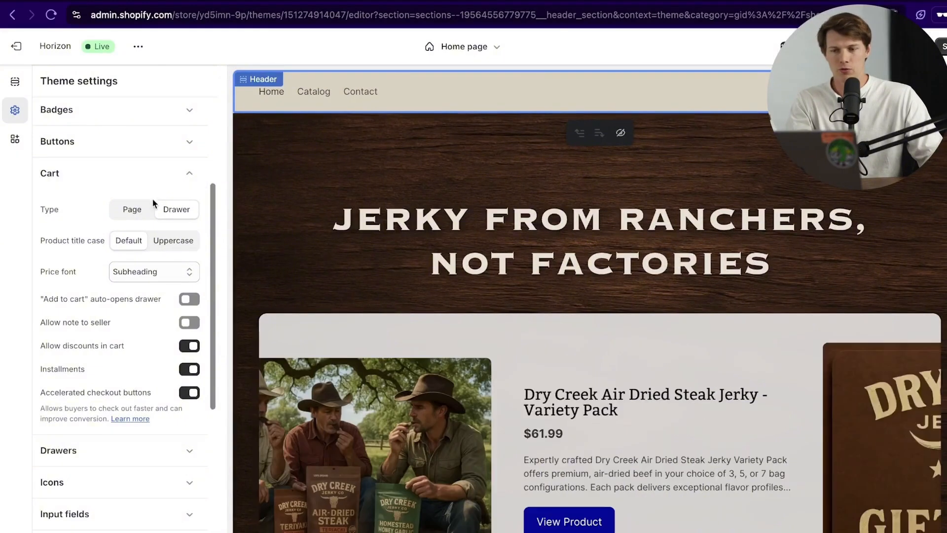
left_click(186, 166)
left_click(185, 144)
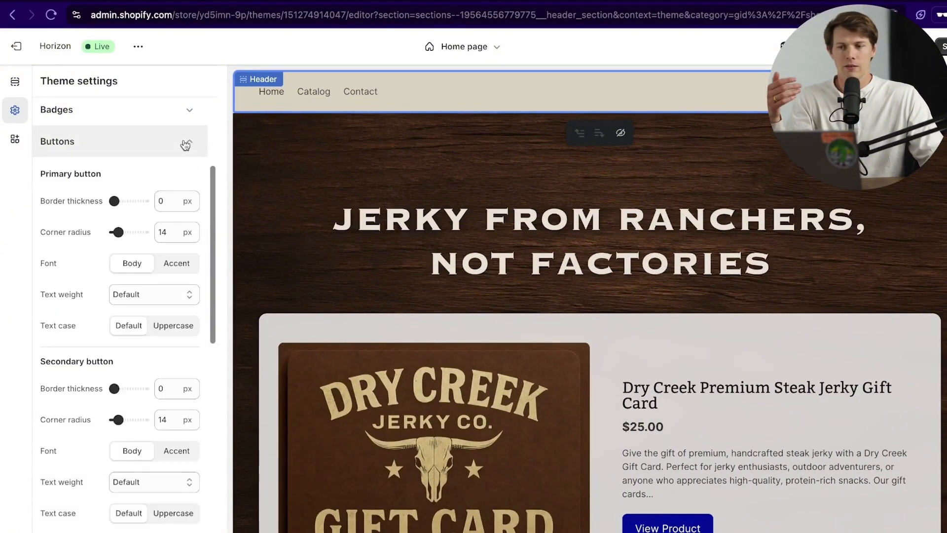
left_click(191, 145)
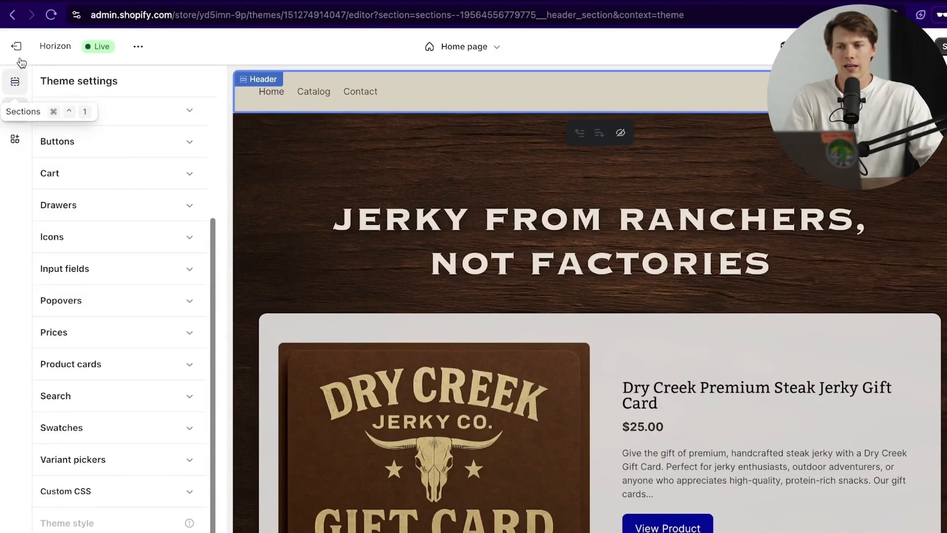
Step: Dismiss the unsaved-changes warning, save and exit the theme editor, then open Orders
left_click(15, 81)
left_click(17, 47)
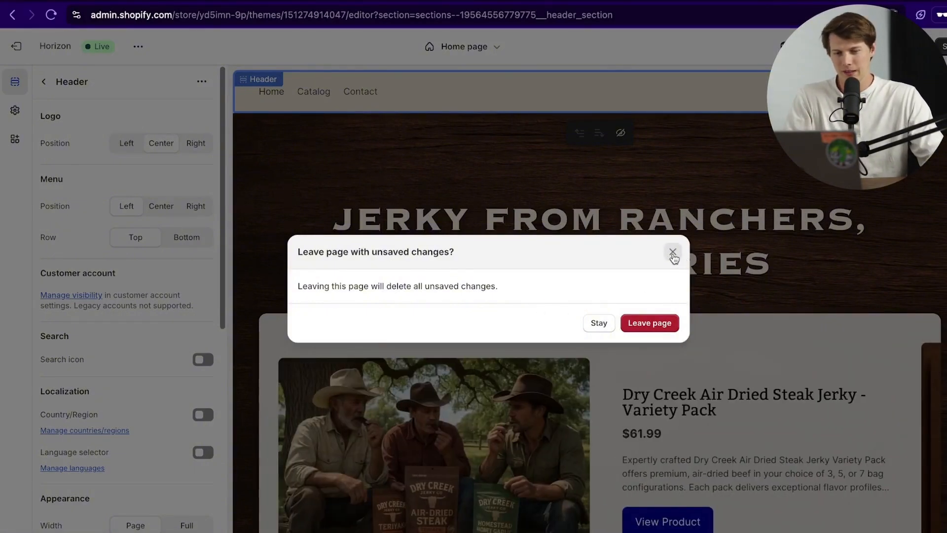
left_click(672, 252)
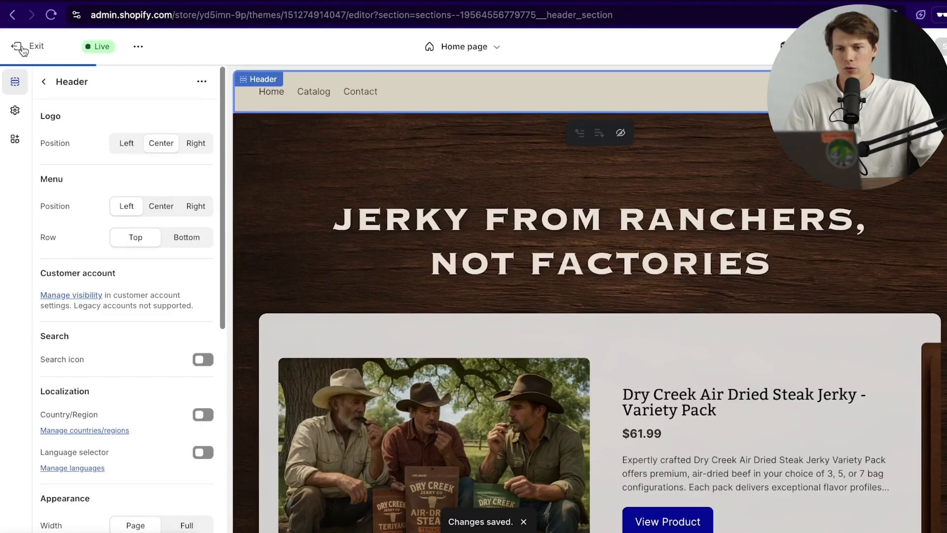
left_click(18, 47)
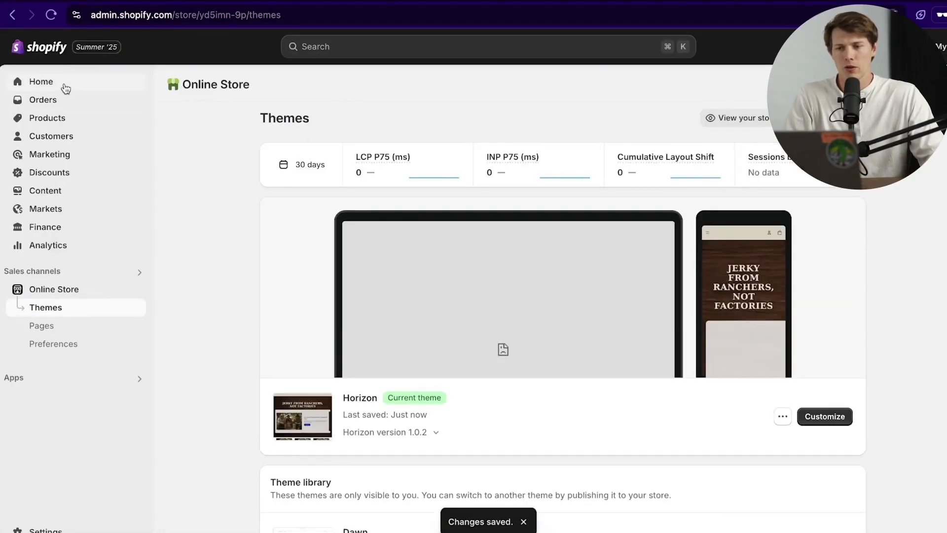
left_click(66, 98)
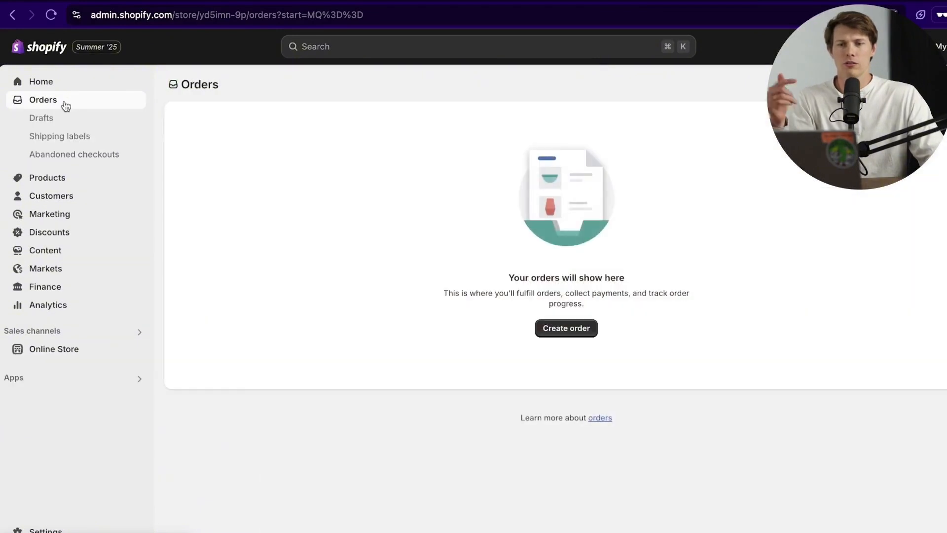
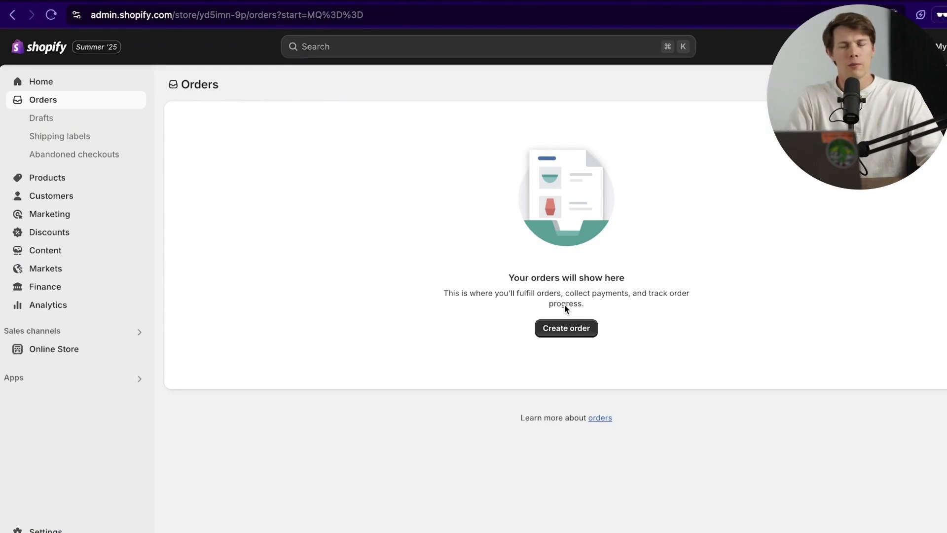
Step: Pass through Customers to reach the Products list showing the three Dry Creek jerky products
left_click(91, 196)
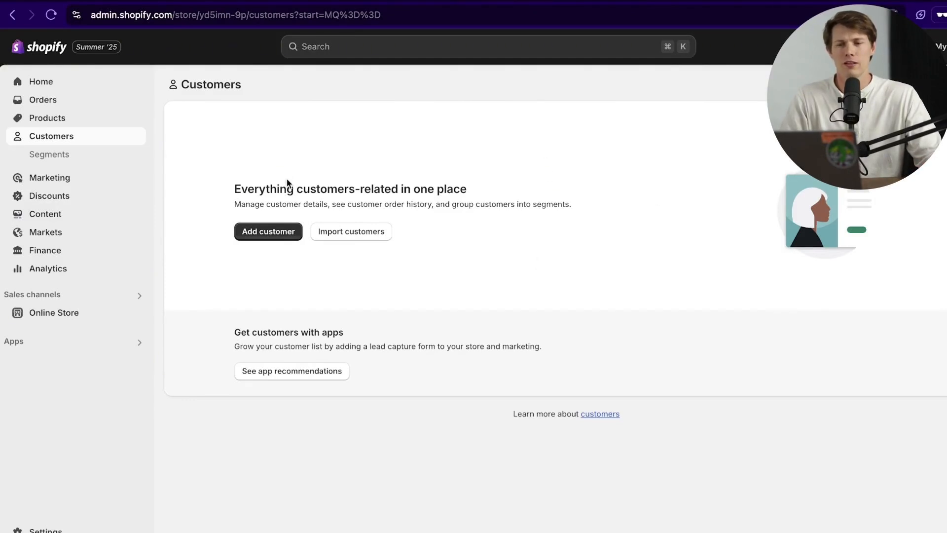
left_click(109, 120)
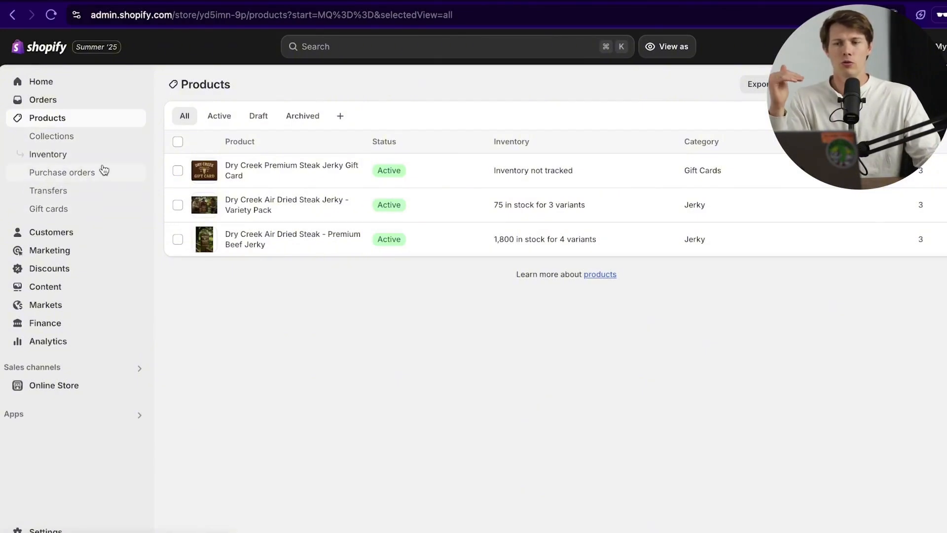
Step: Browse the Transfers, Purchase orders and Inventory pages
left_click(92, 192)
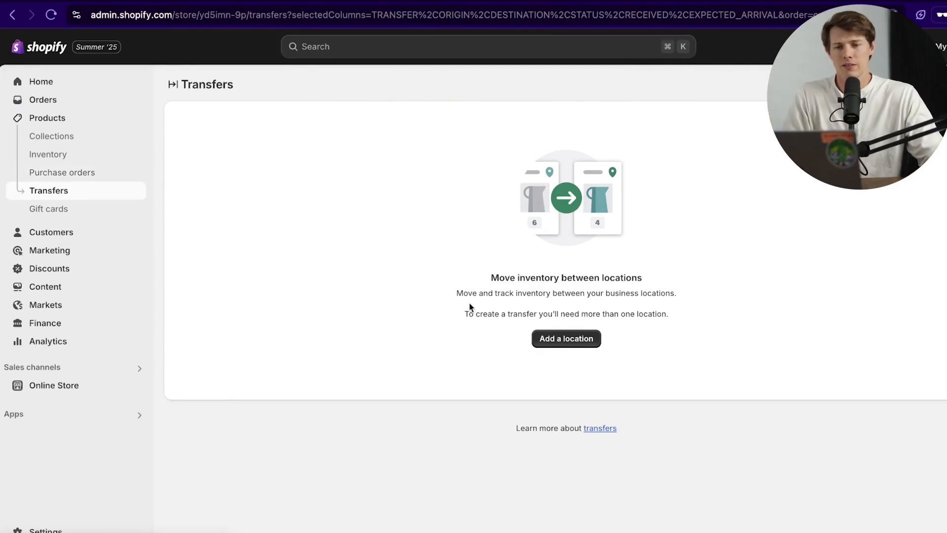
left_click(96, 175)
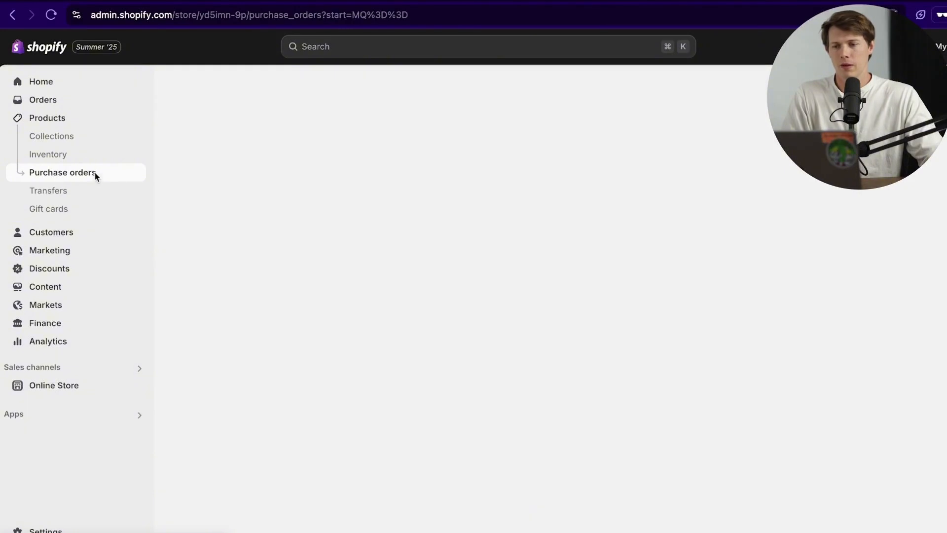
left_click(80, 159)
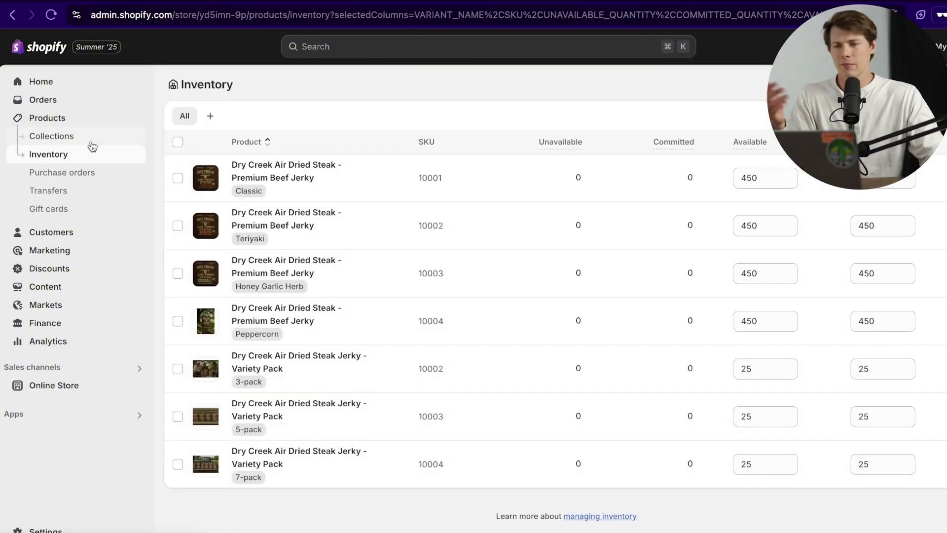
Step: Inspect the Classic variant's 450 available quantity and toggle the first row, then open Collections
left_click(773, 179)
double_click(772, 181)
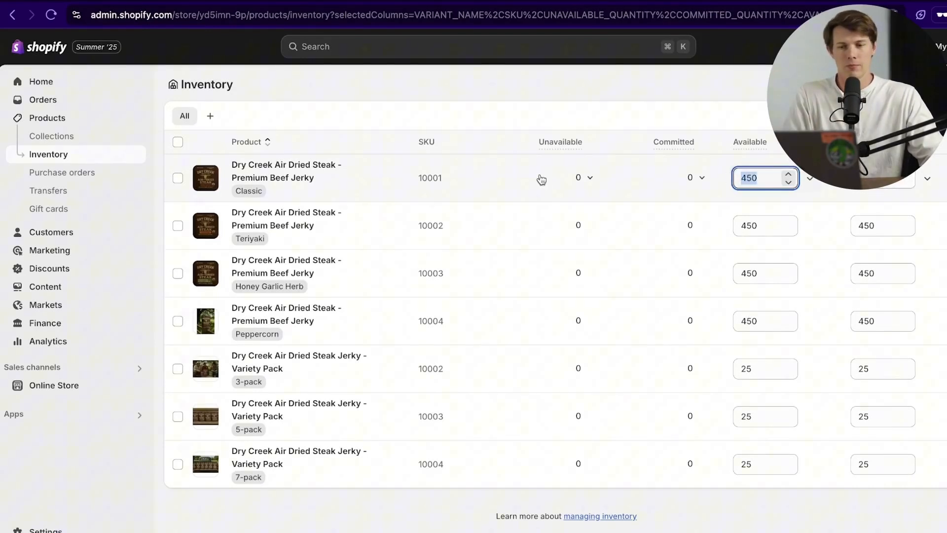
left_click(535, 177)
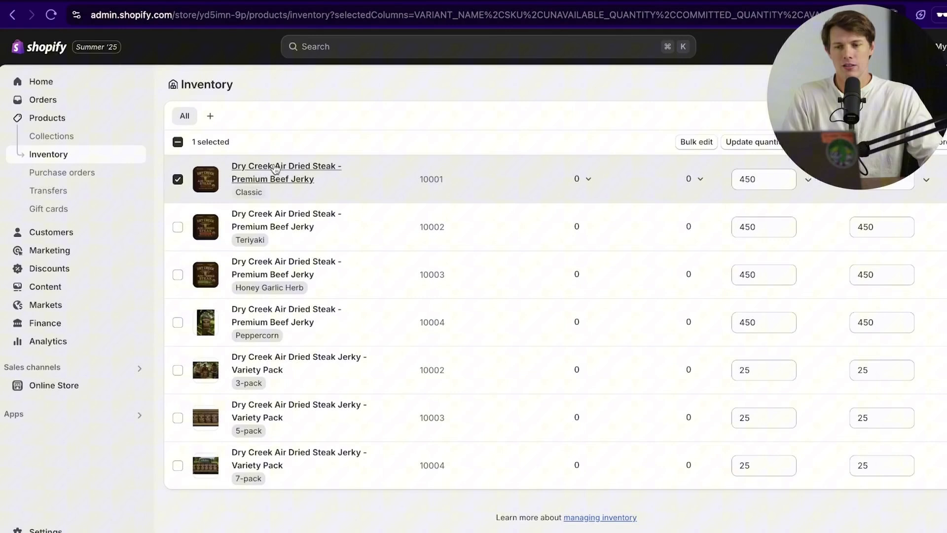
left_click(175, 181)
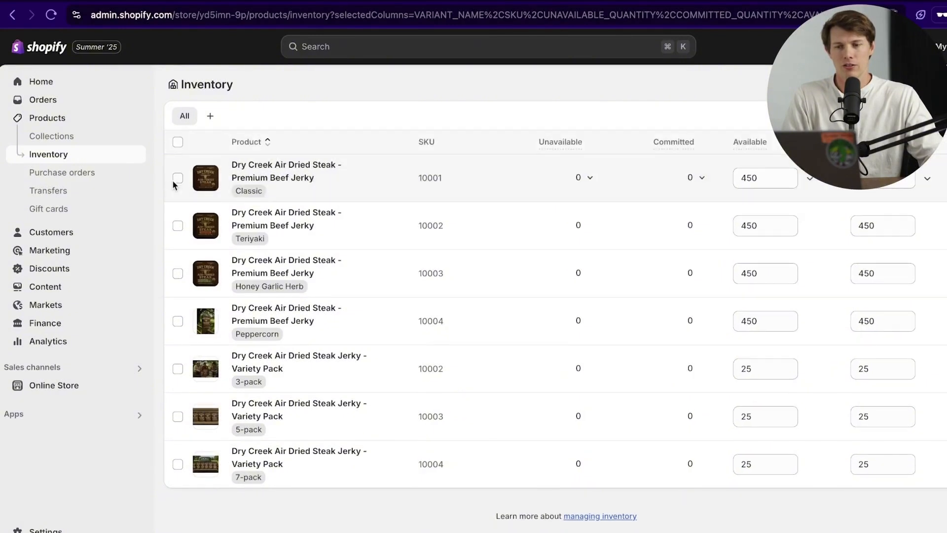
left_click(63, 140)
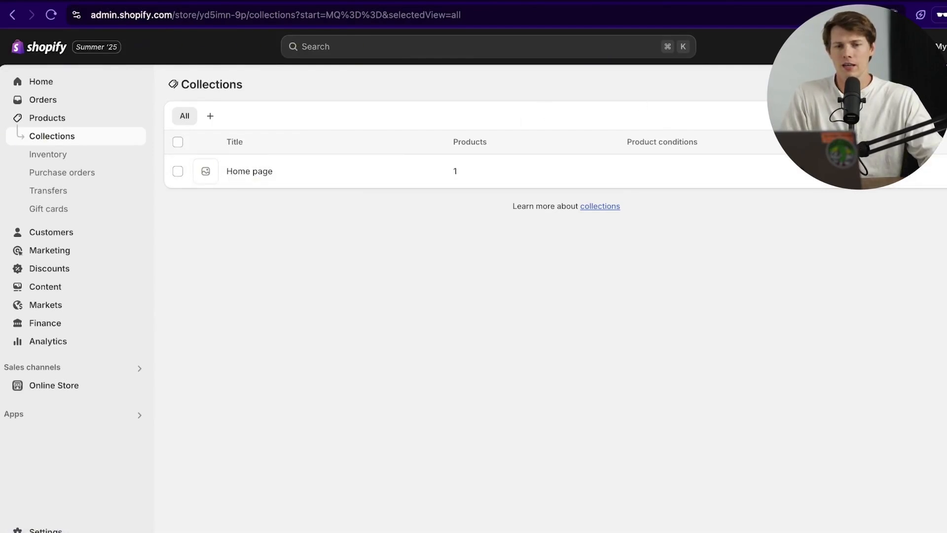
Step: Start a new automated (smart) collection with a first condition on product weight
left_click(927, 84)
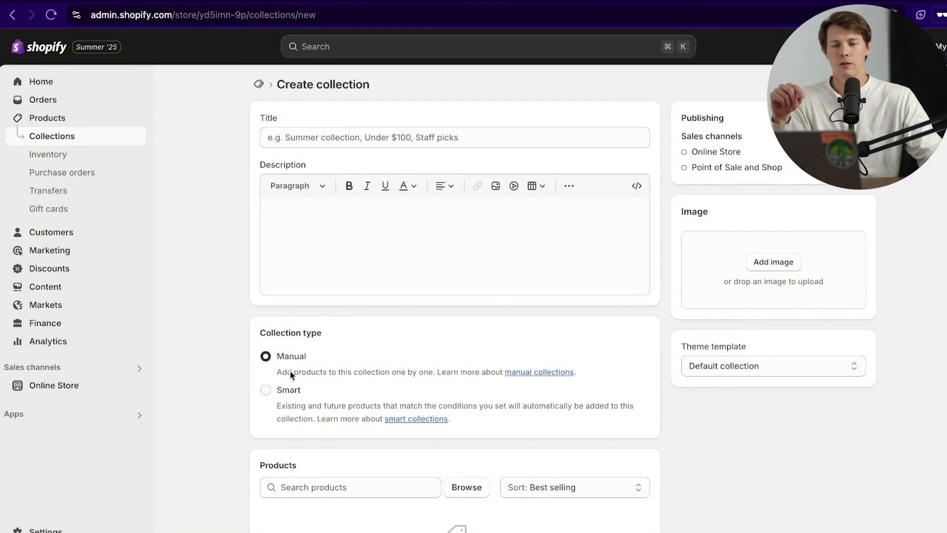
left_click(276, 390)
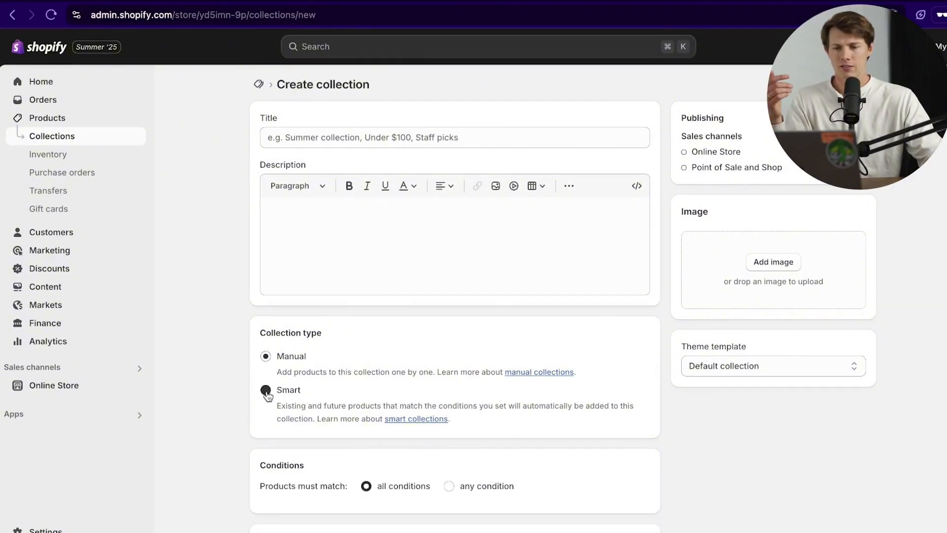
scroll(275, 383, "down", 3)
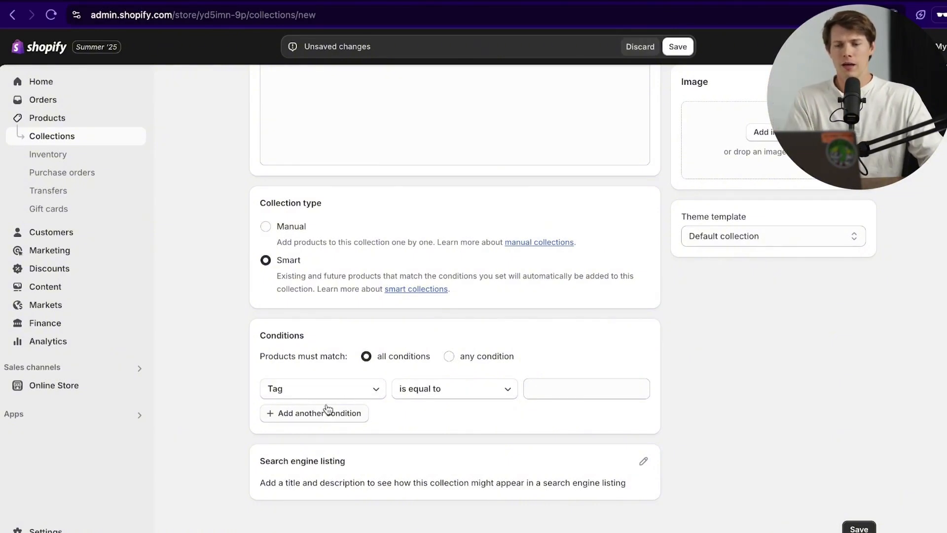
left_click(332, 390)
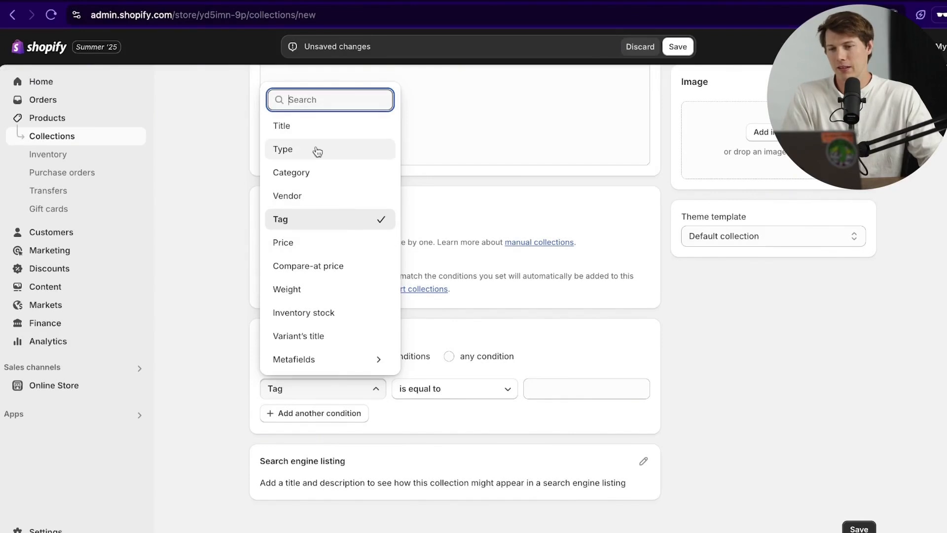
left_click(330, 295)
left_click(468, 396)
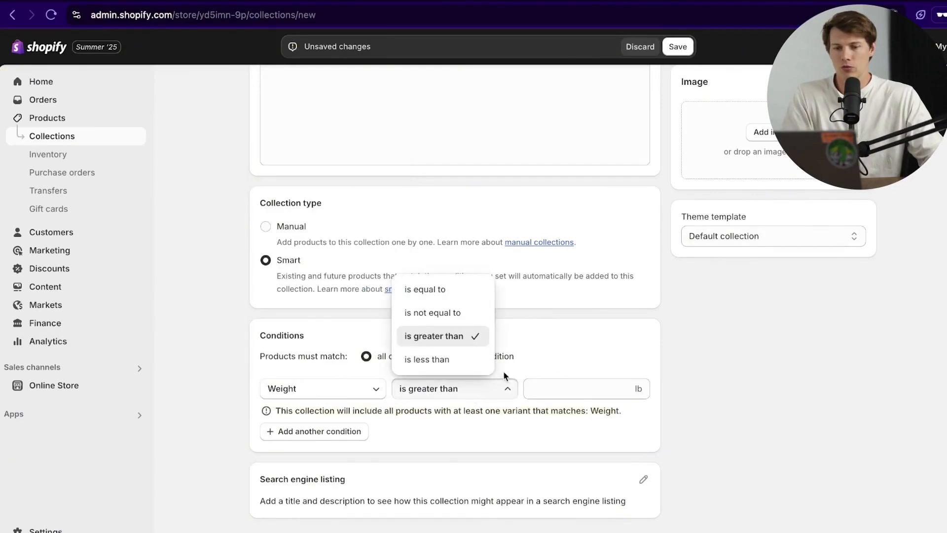
left_click(575, 397)
left_click(576, 393)
type("1")
left_click(425, 427)
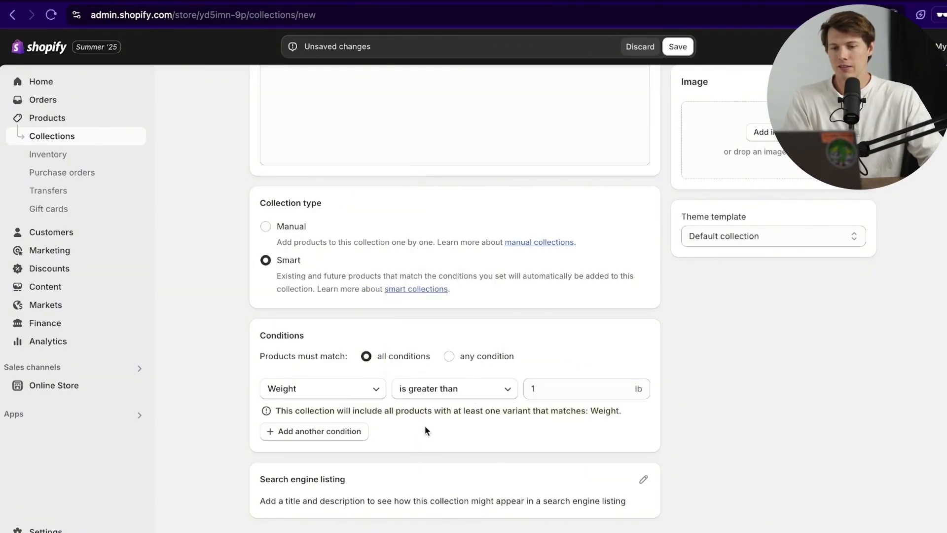
Step: Add a second condition, first trying Inventory stock equal to 5
left_click(329, 433)
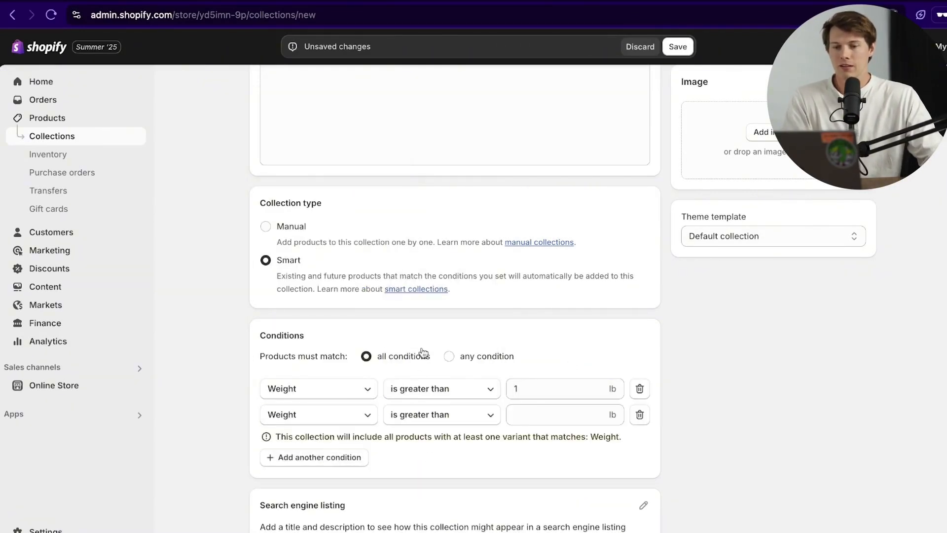
left_click(327, 416)
left_click(347, 339)
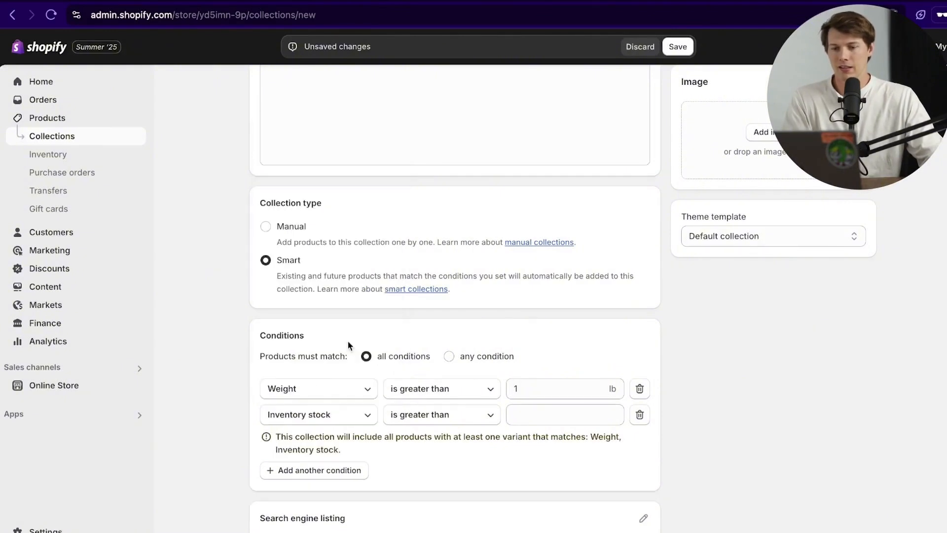
left_click(427, 415)
left_click(441, 339)
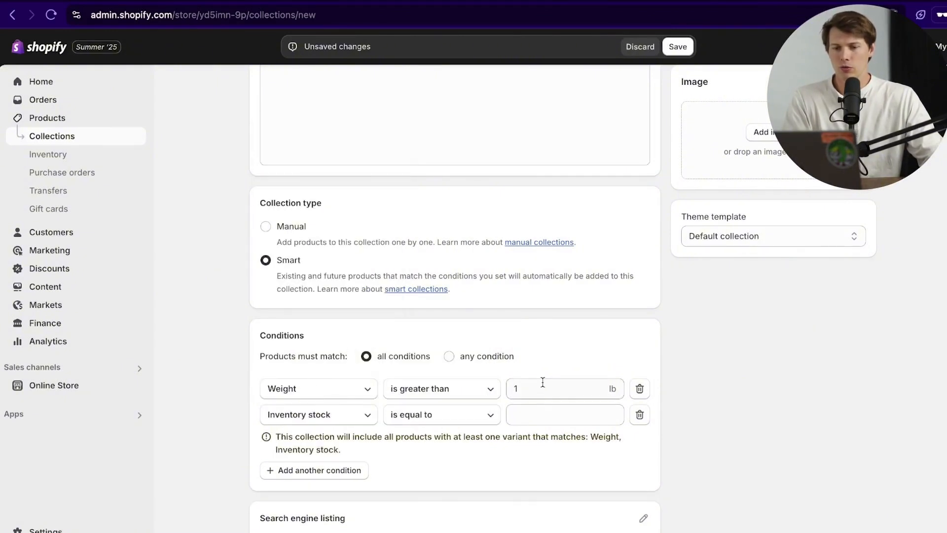
left_click(545, 413)
left_click(542, 461)
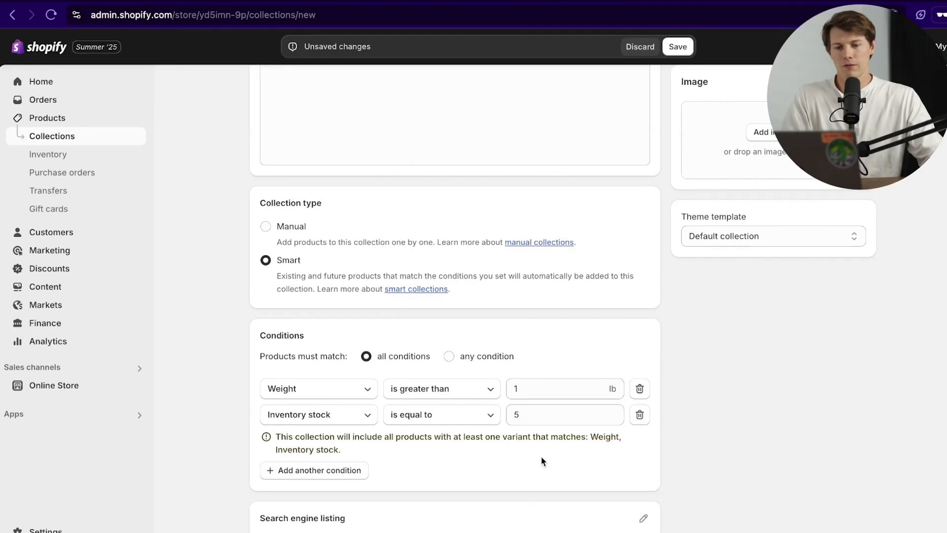
Step: Title the collection 'Under $100, Free Shipping'
scroll(585, 491, "up", 3)
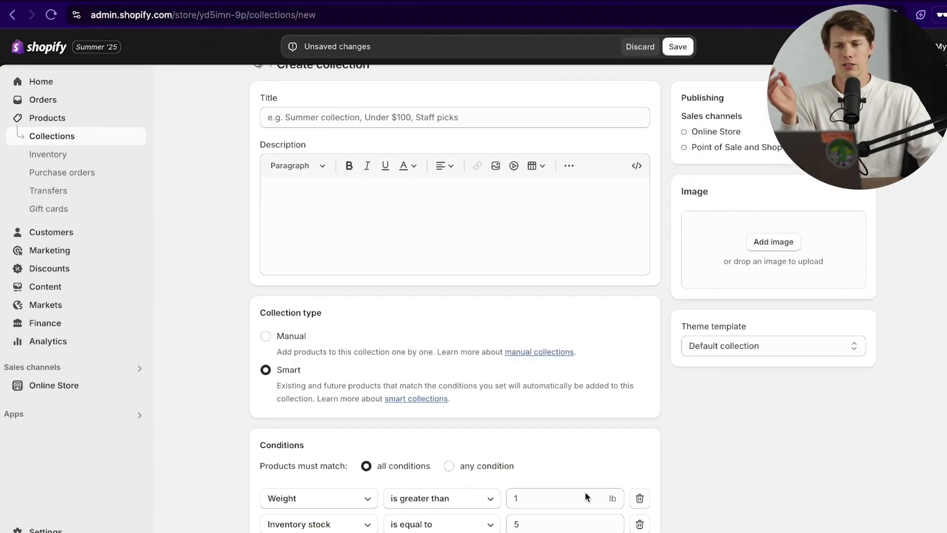
scroll(584, 491, "down", 4)
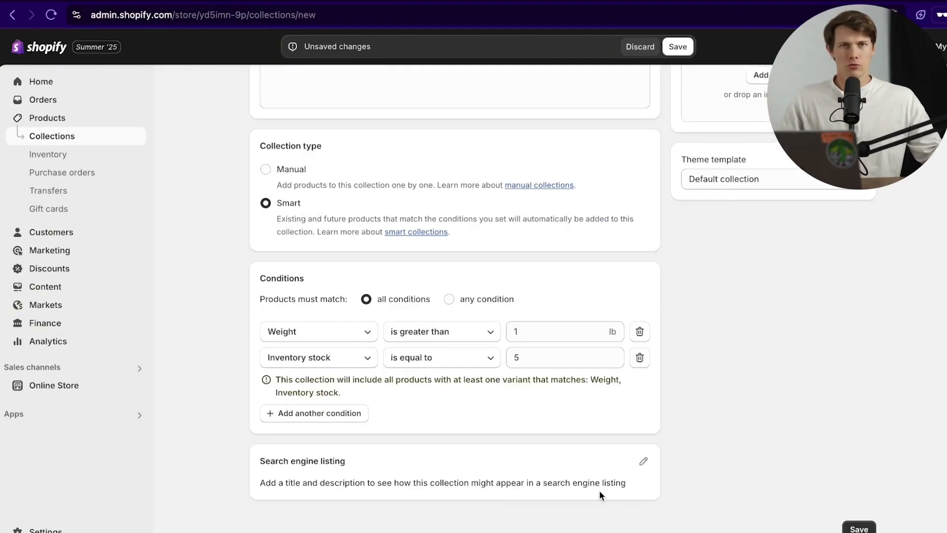
scroll(393, 155, "up", 5)
left_click(371, 129)
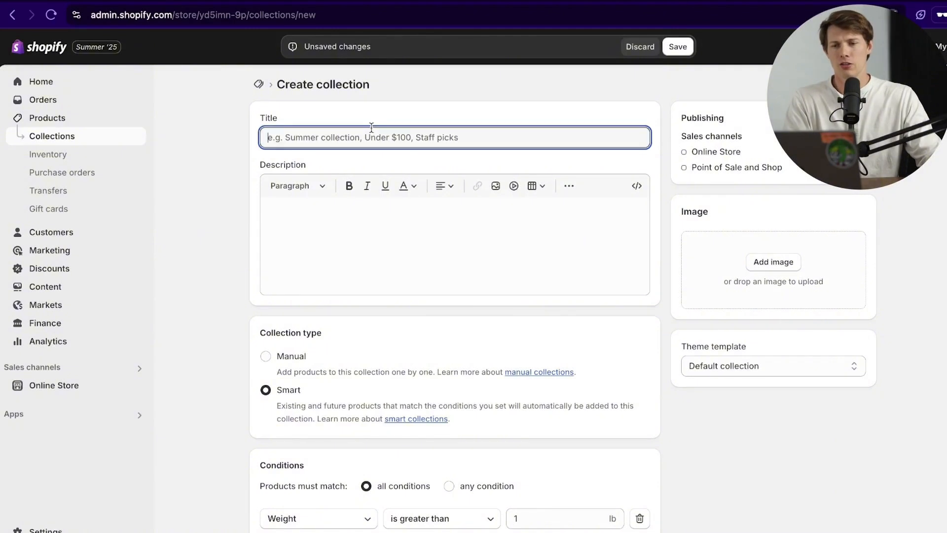
type("Under")
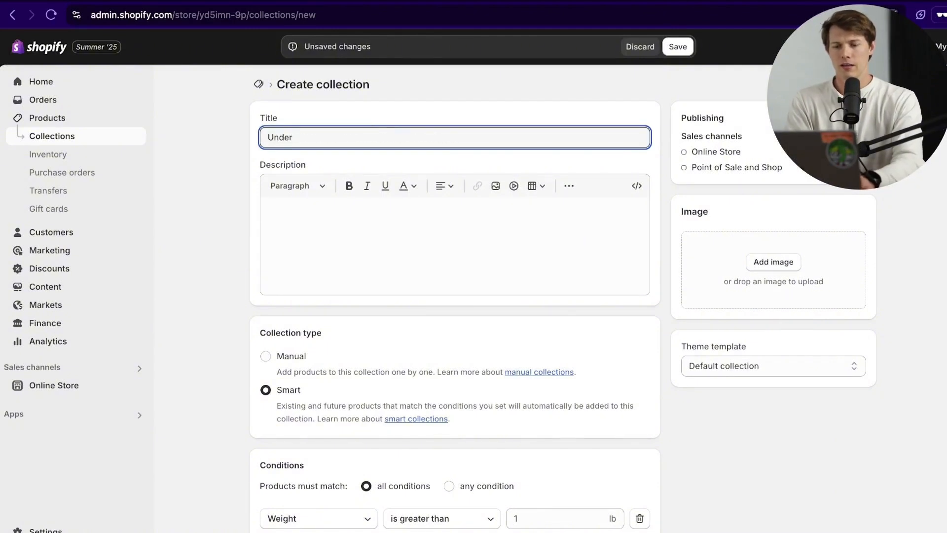
type(" $100, Free Shipping")
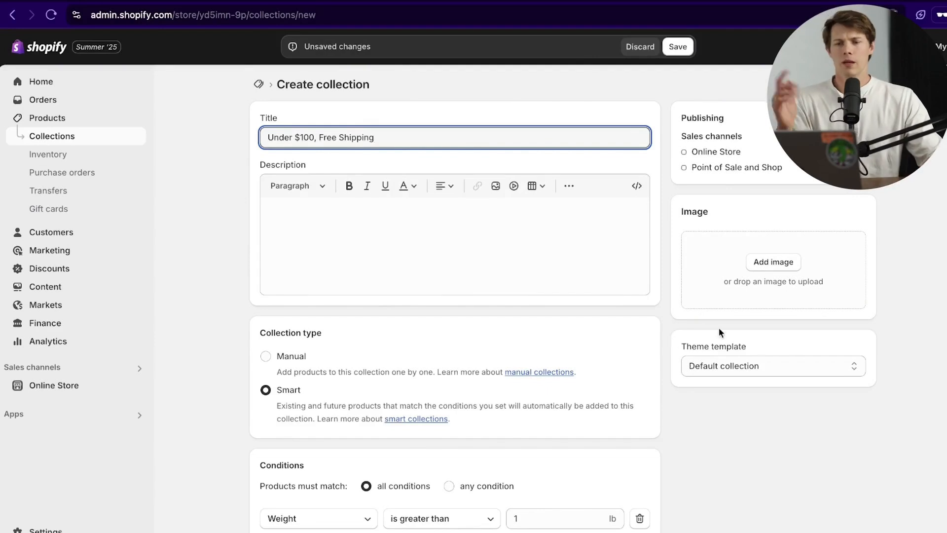
Step: Change the second condition to Price is less than $100
scroll(556, 351, "down", 5)
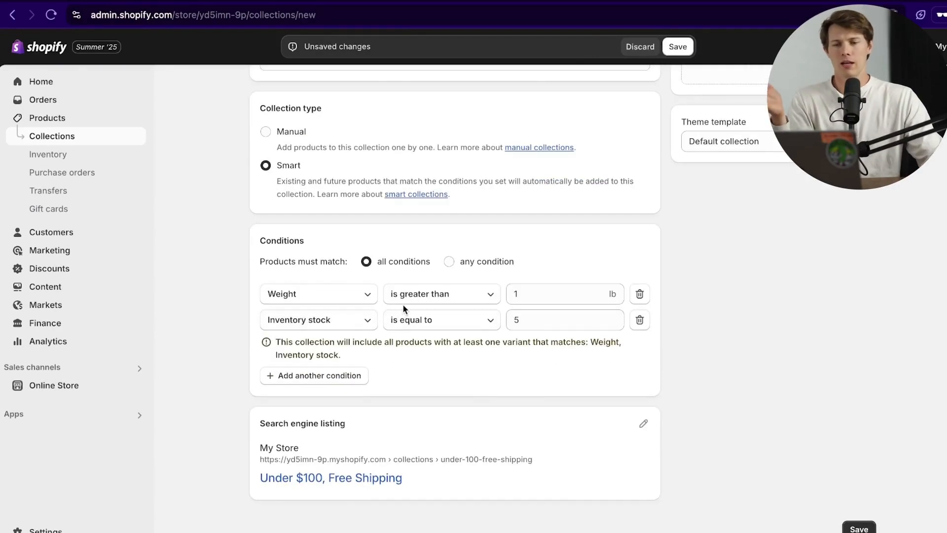
left_click(336, 331)
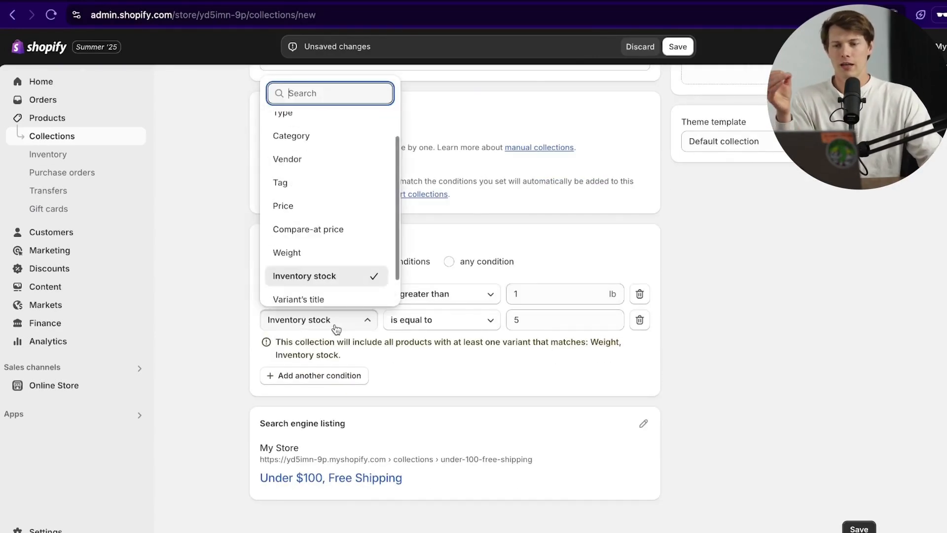
left_click(336, 205)
left_click(420, 337)
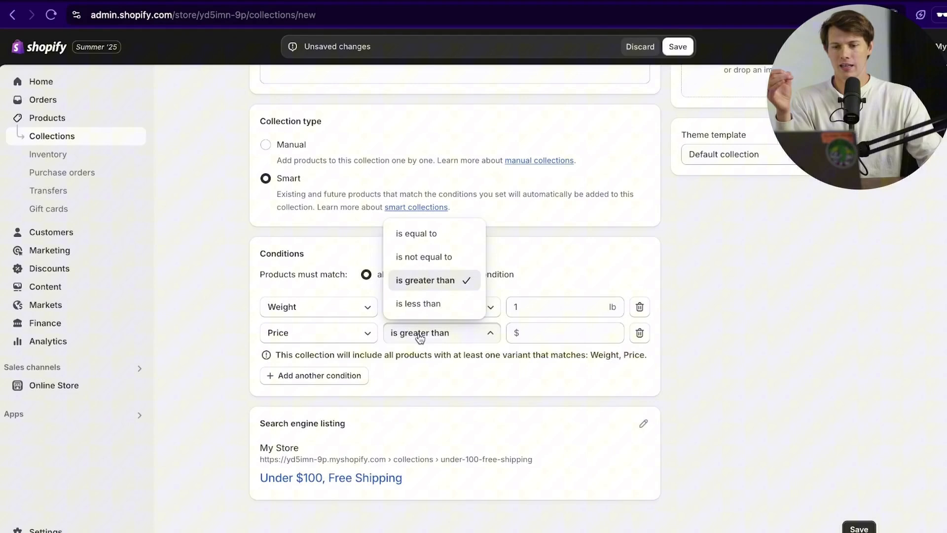
left_click(418, 303)
left_click(554, 332)
type("100")
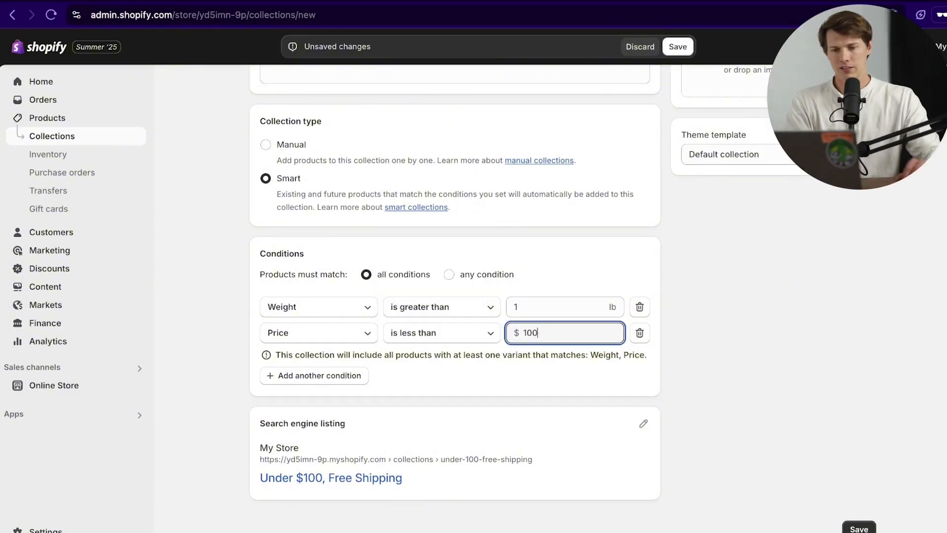
left_click(581, 385)
scroll(815, 303, "up", 5)
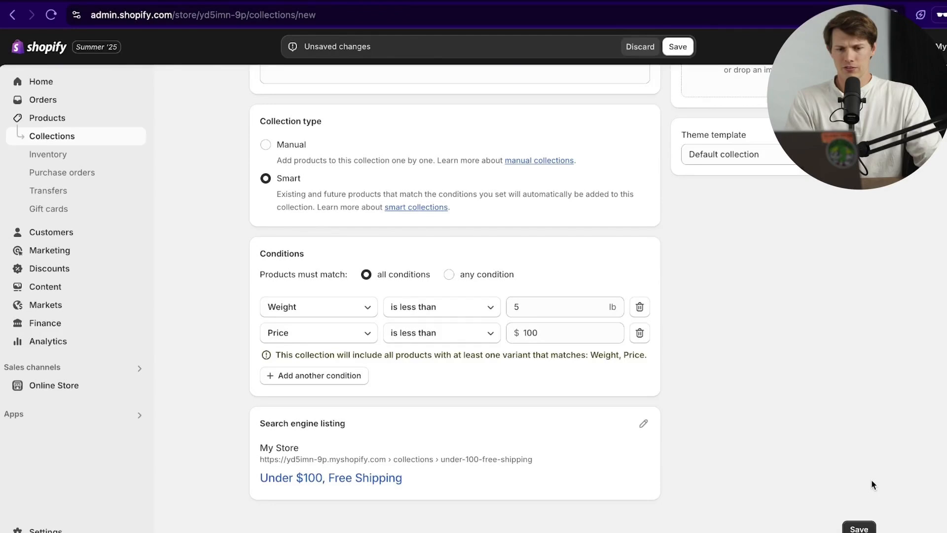
scroll(862, 486, "up", 3)
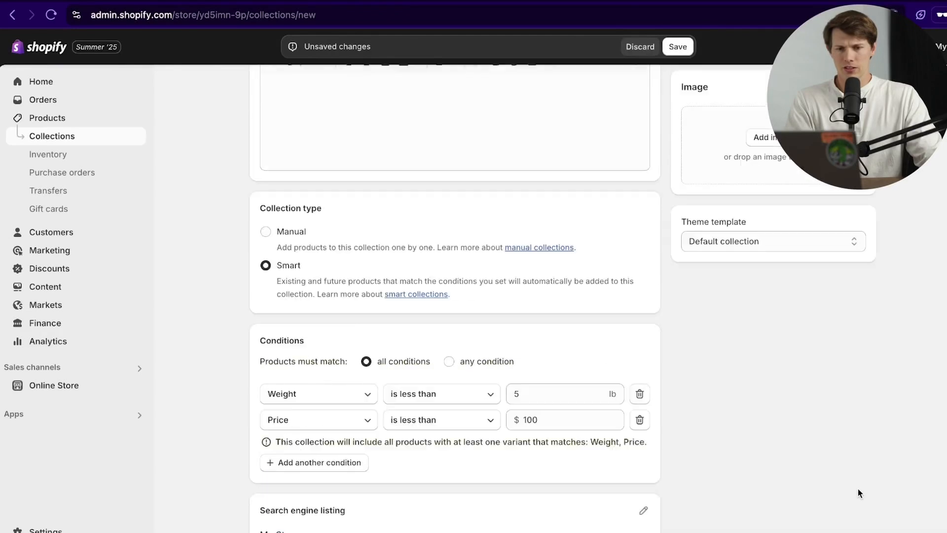
scroll(850, 513, "down", 3)
Step: Save the Under $100, Free Shipping collection, review it, and go to Products
left_click(858, 527)
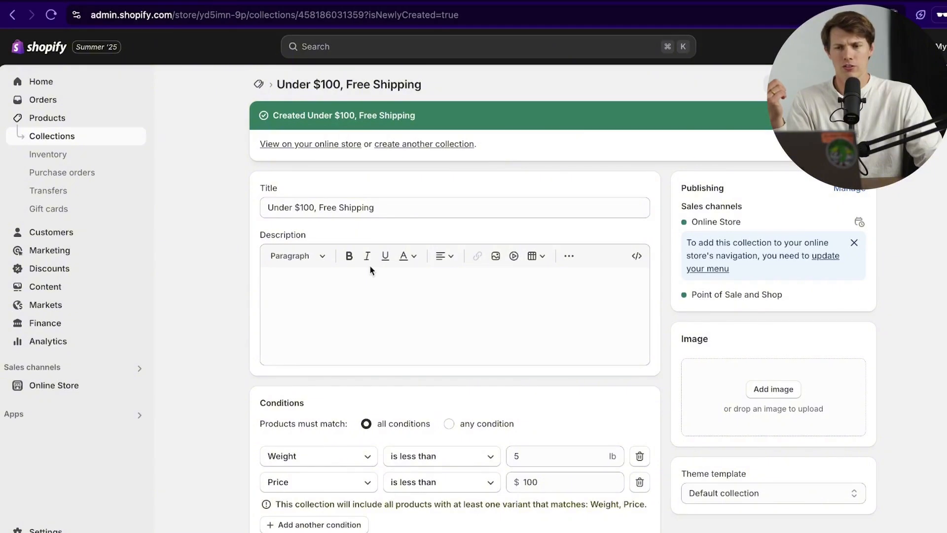
scroll(187, 241, "down", 6)
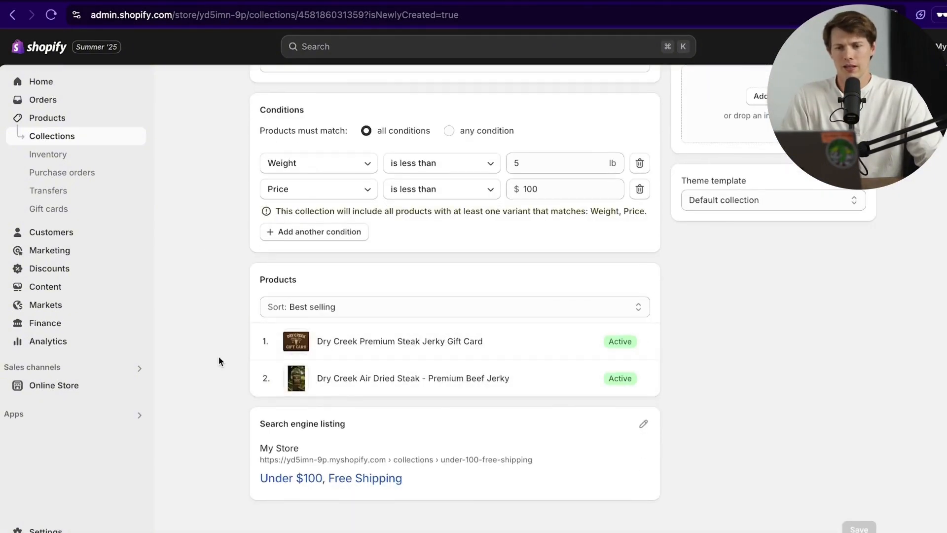
scroll(218, 356, "up", 6)
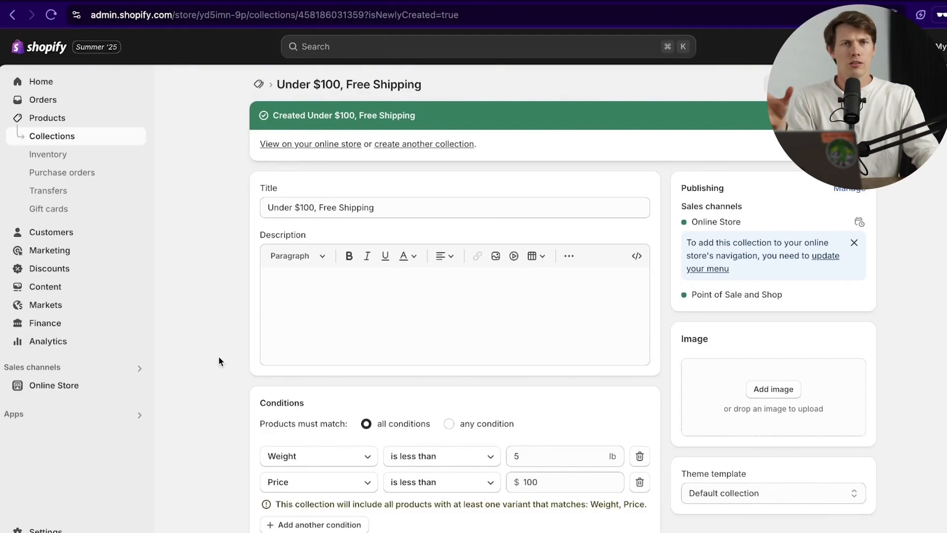
left_click(75, 117)
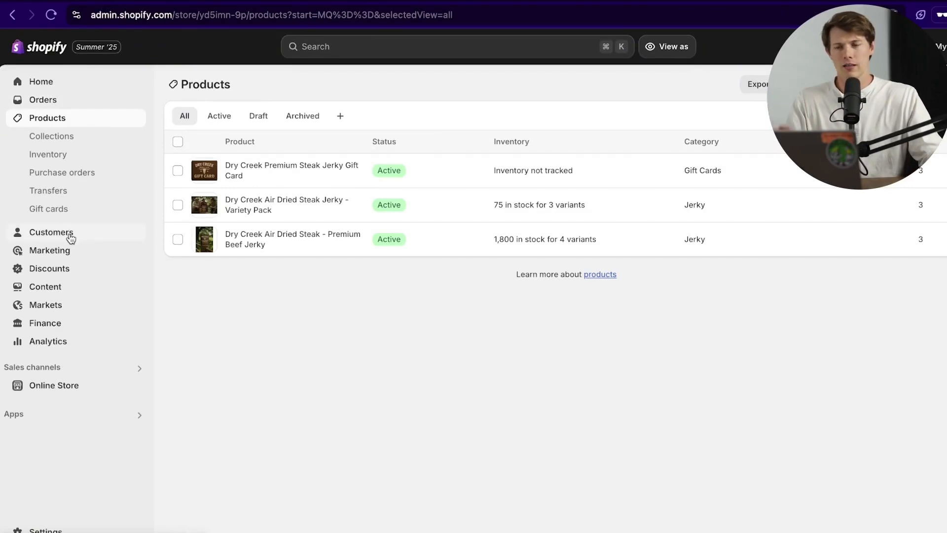
Step: Go from Marketing to Discounts and begin a new discount
left_click(66, 252)
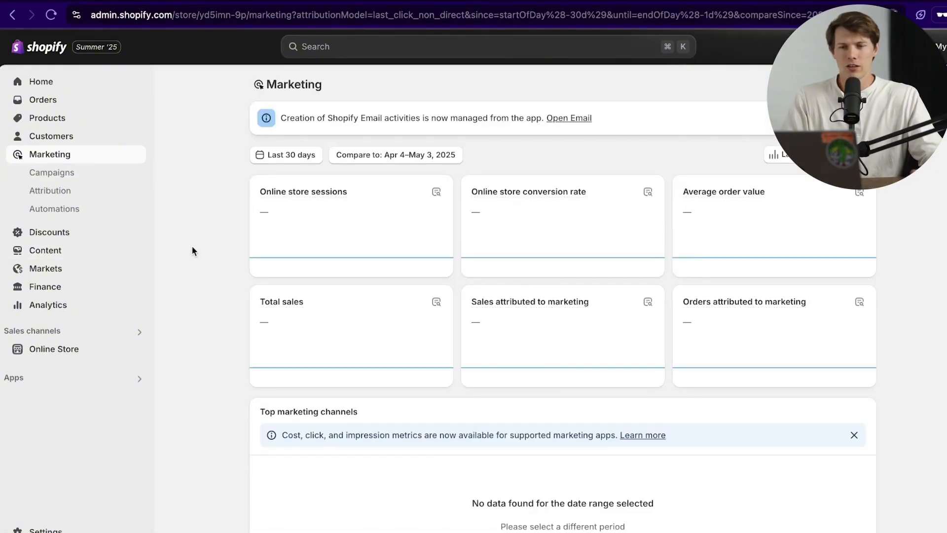
scroll(190, 289, "down", 1)
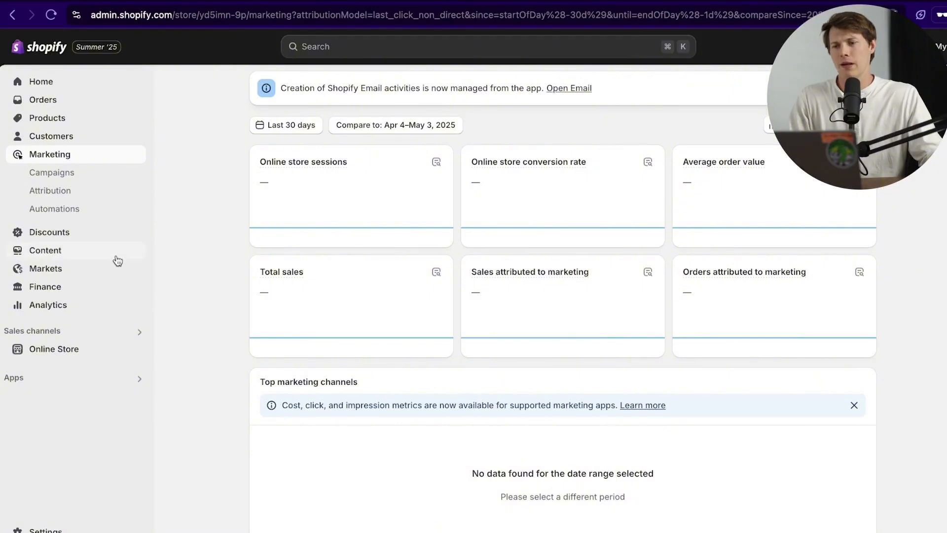
left_click(58, 231)
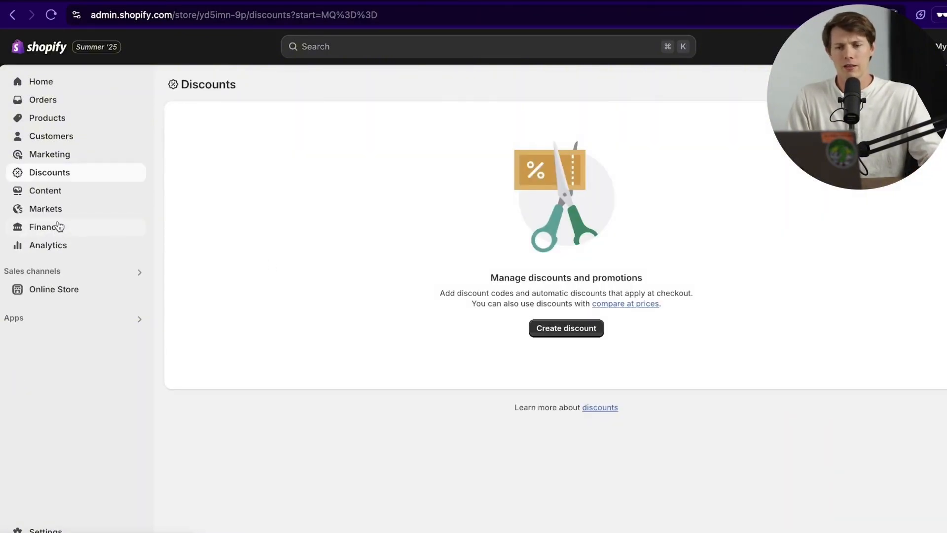
left_click(565, 329)
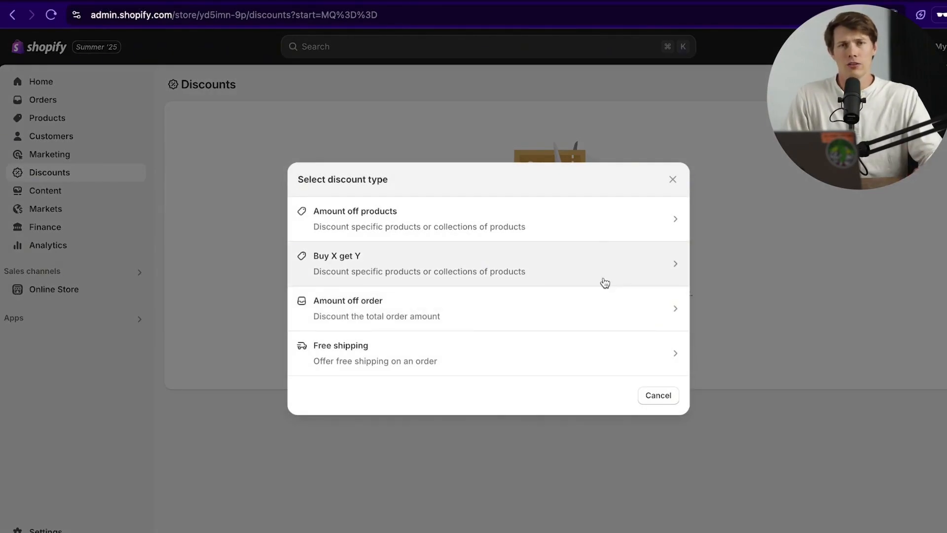
Step: Make an Amount off products discount with code summer10 at 10% off
left_click(581, 237)
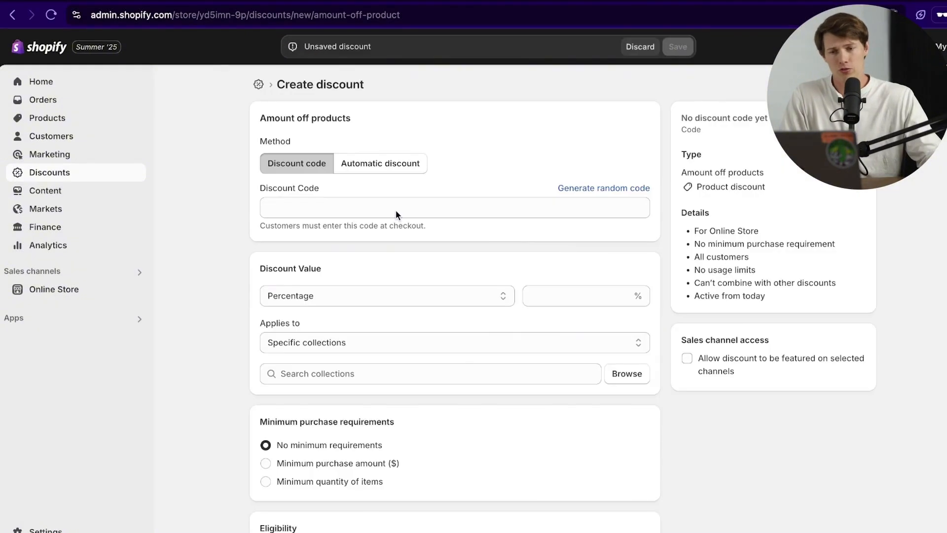
left_click(336, 206)
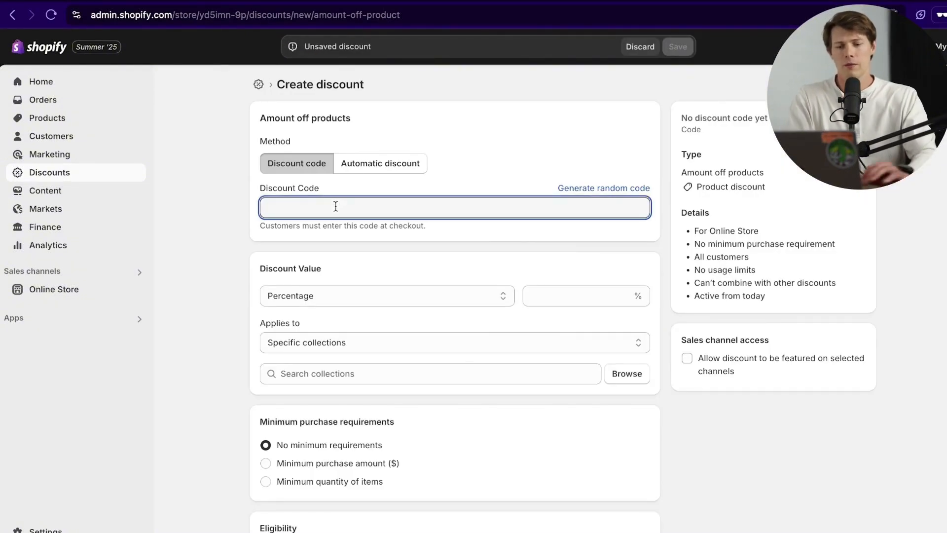
type("summer10")
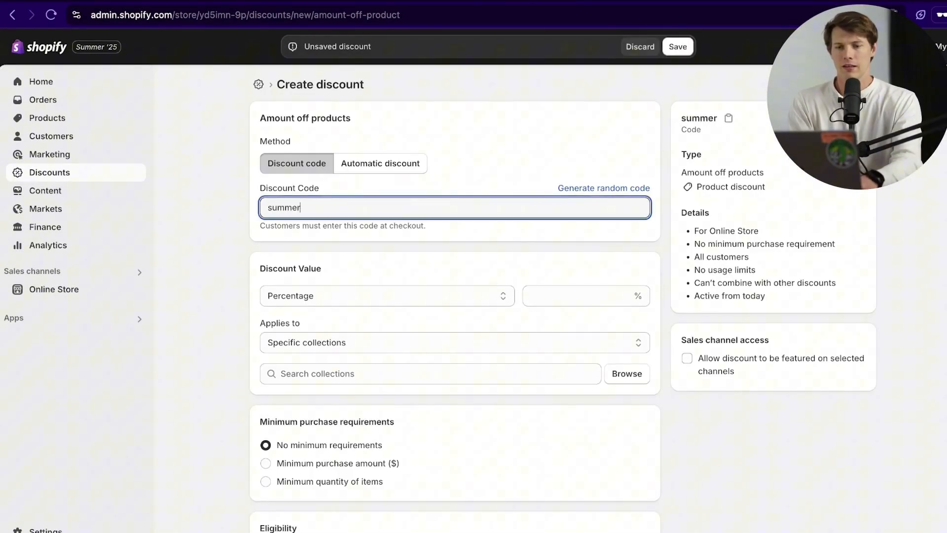
left_click(406, 295)
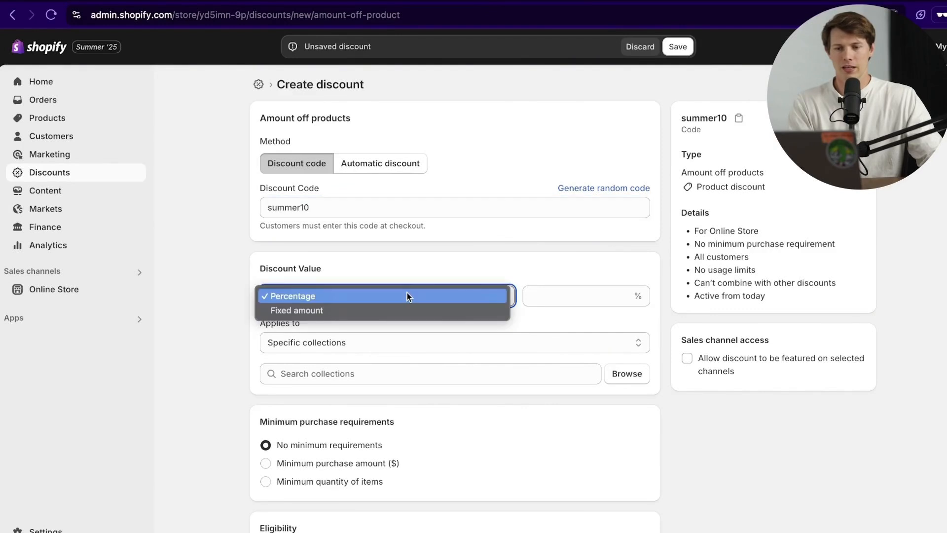
left_click(409, 296)
left_click(550, 295)
type("10")
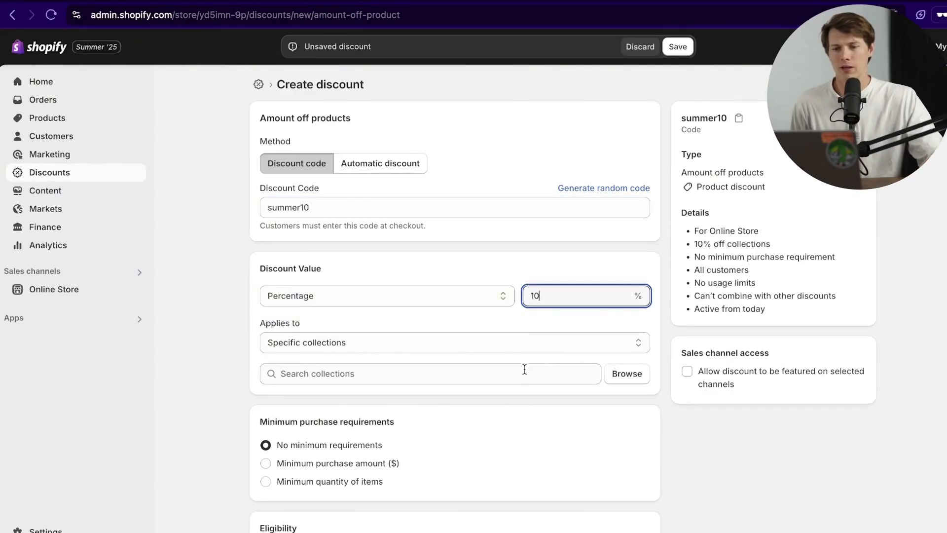
Step: Apply the discount to the Home page and Under $100, Free Shipping collections
left_click(521, 345)
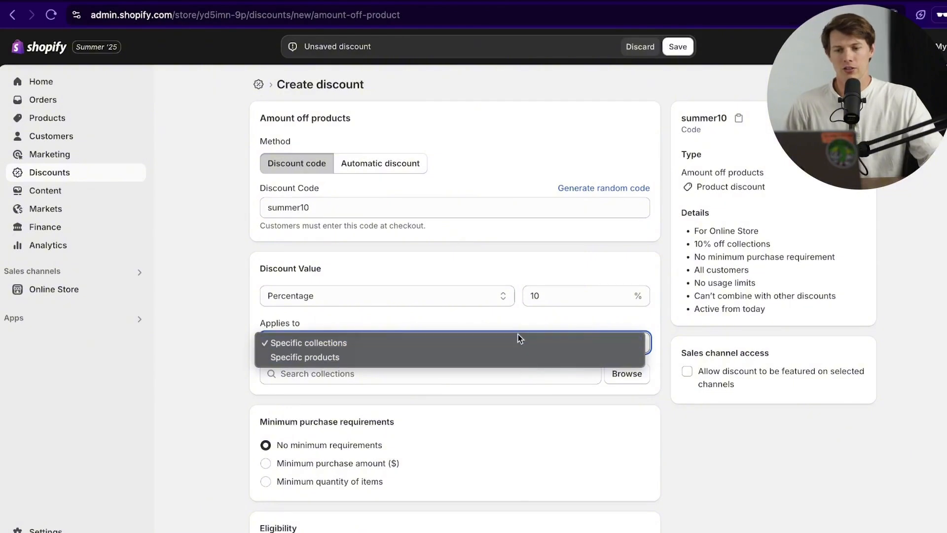
left_click(517, 330)
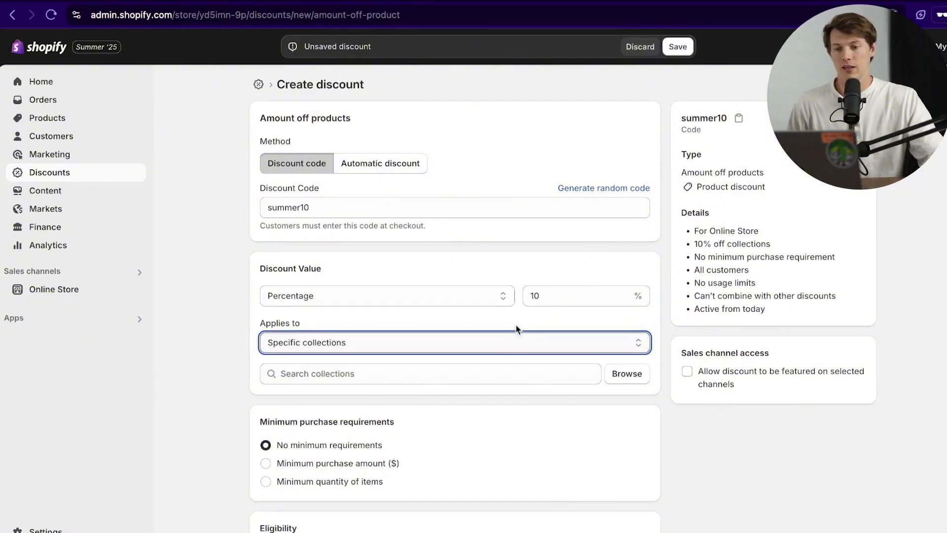
left_click(627, 374)
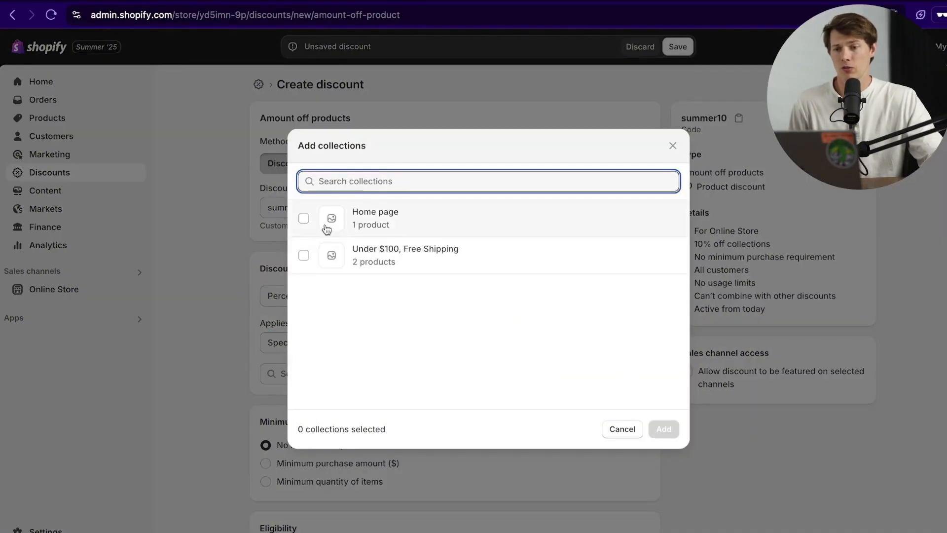
left_click(303, 254)
left_click(305, 220)
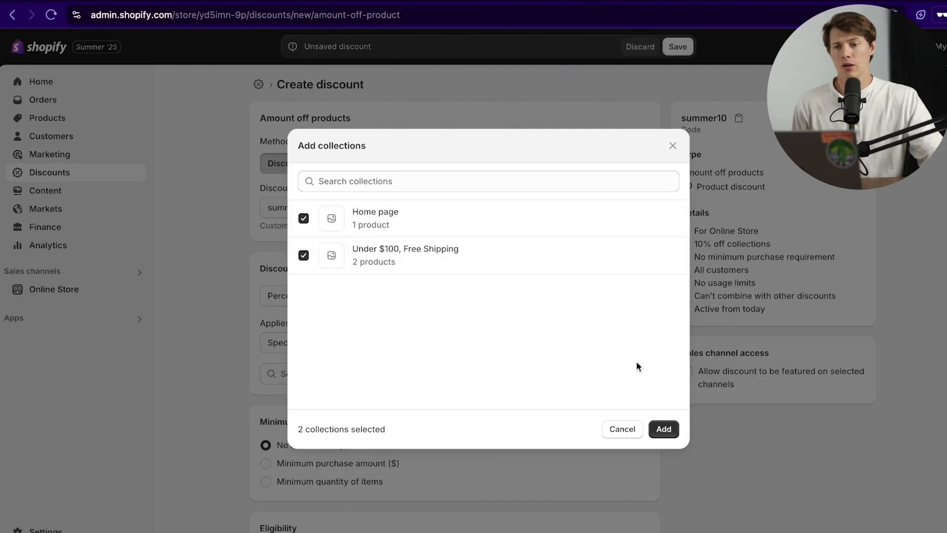
left_click(671, 430)
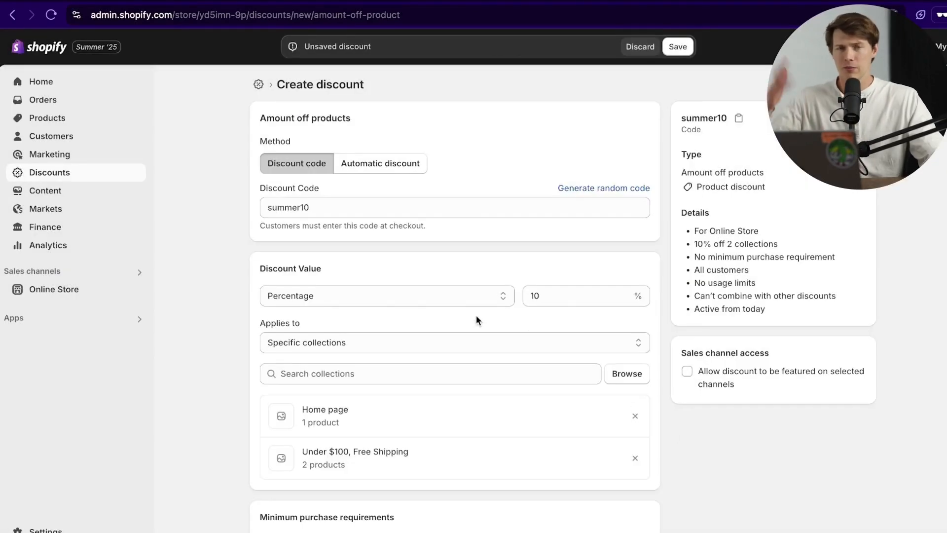
Step: Require a minimum purchase amount of $25.00
scroll(612, 338, "down", 5)
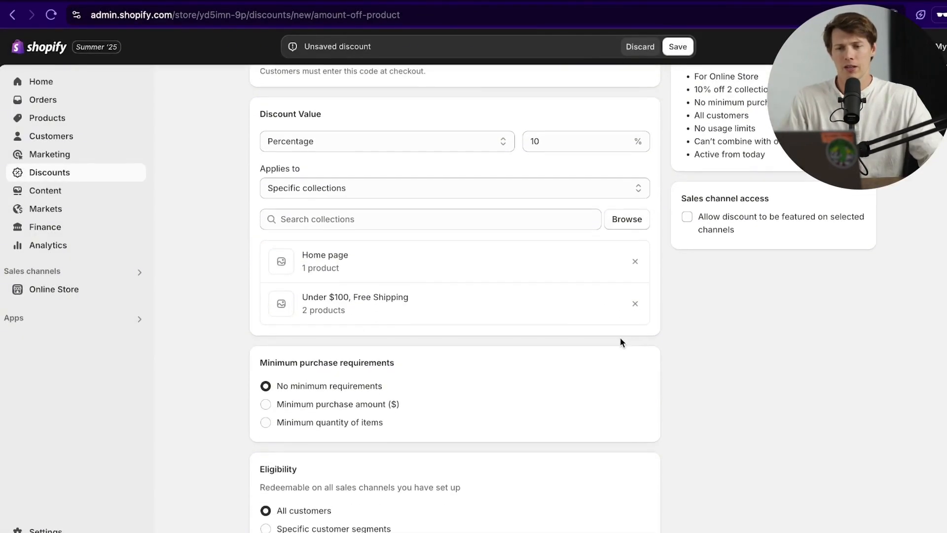
scroll(485, 348, "down", 4)
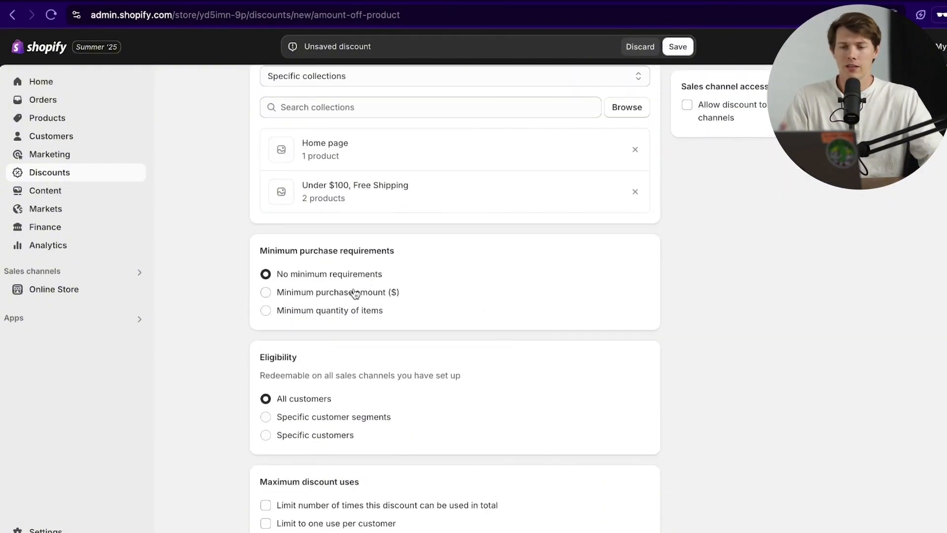
left_click(351, 292)
left_click(357, 315)
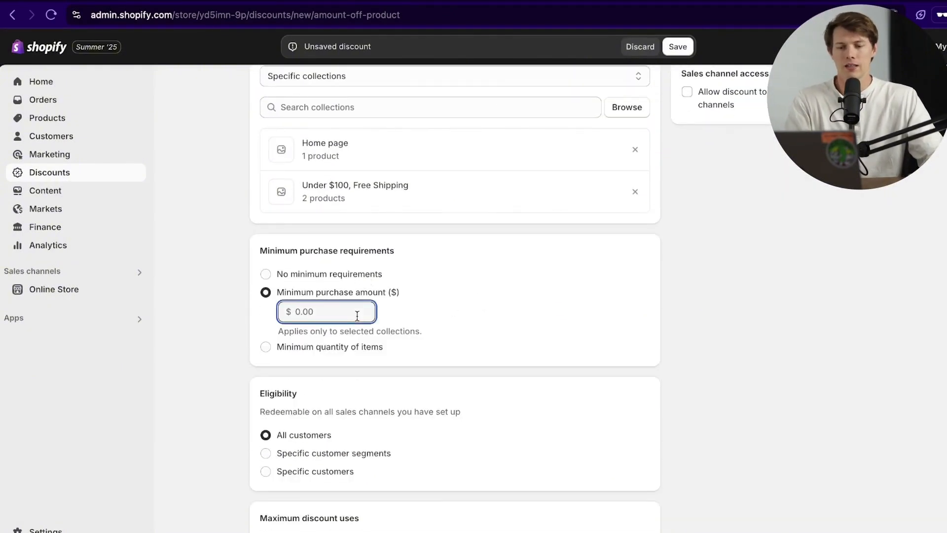
type("25")
left_click(435, 387)
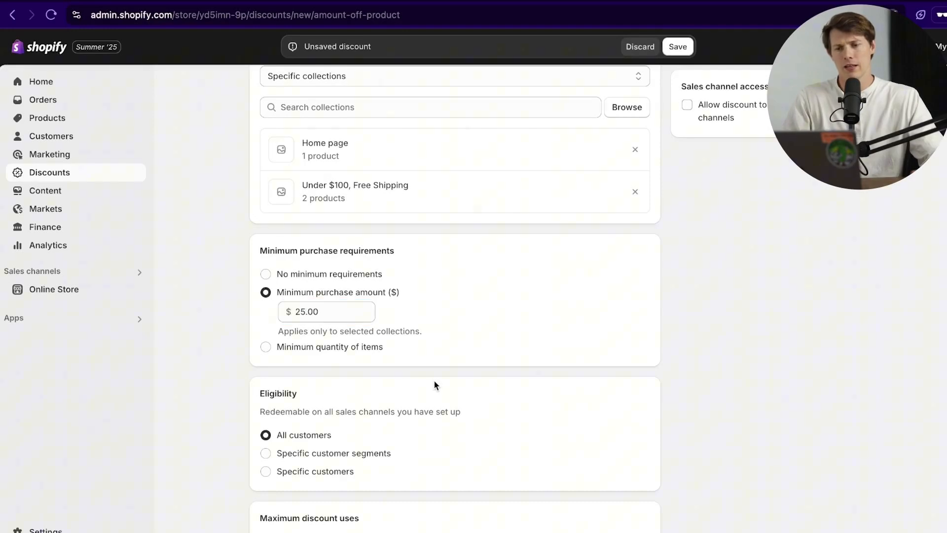
Step: Try the segment and specific-customer eligibility options, then keep All customers
scroll(434, 385, "down", 3)
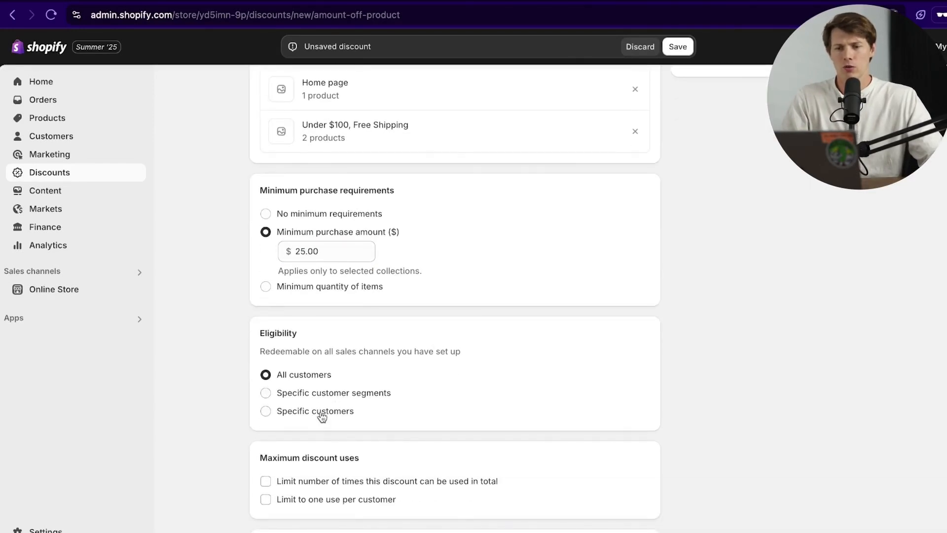
left_click(325, 395)
left_click(318, 411)
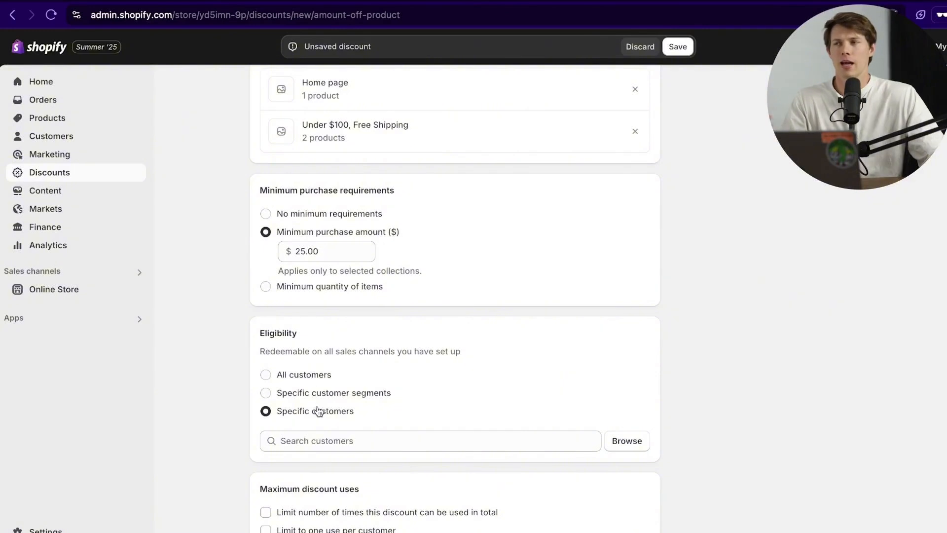
left_click(306, 375)
scroll(493, 337, "down", 5)
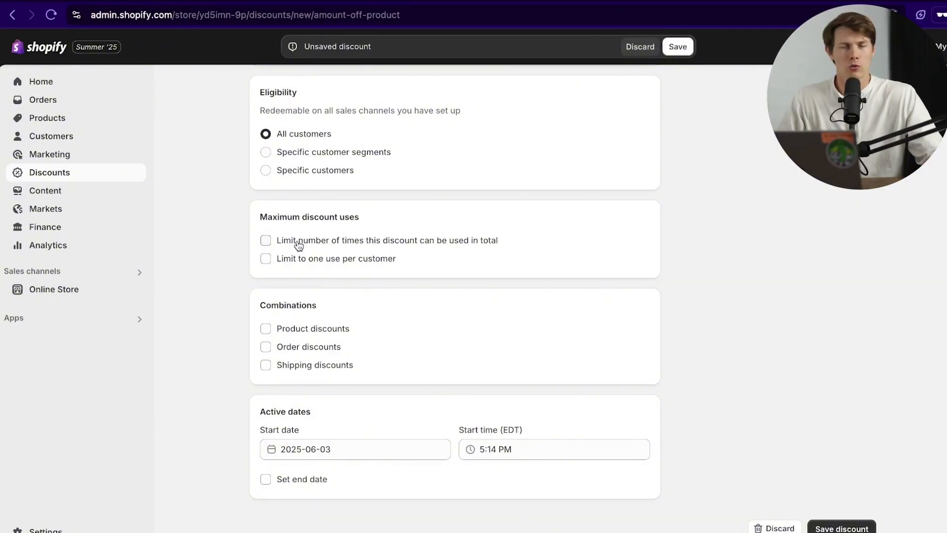
Step: Cap the discount at 100 total uses and one use per customer
left_click(356, 246)
left_click(332, 255)
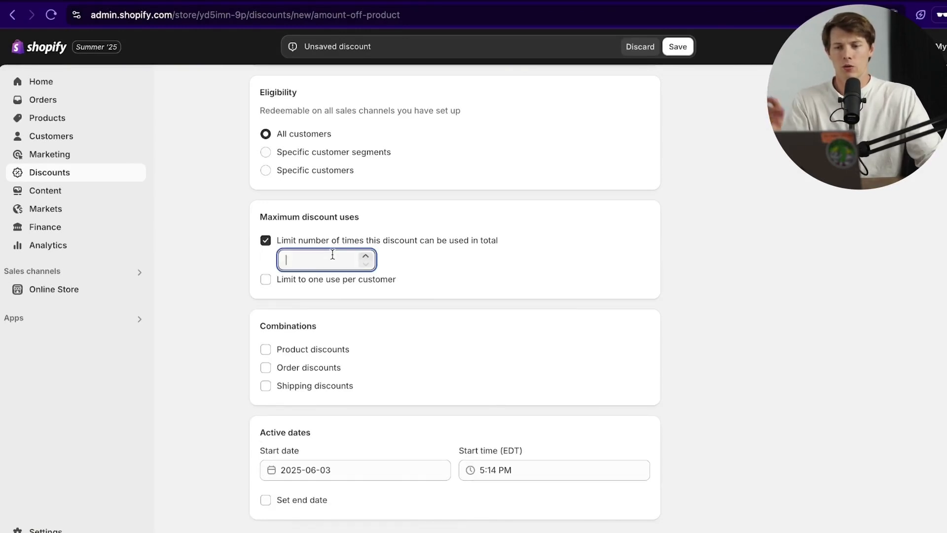
type("100")
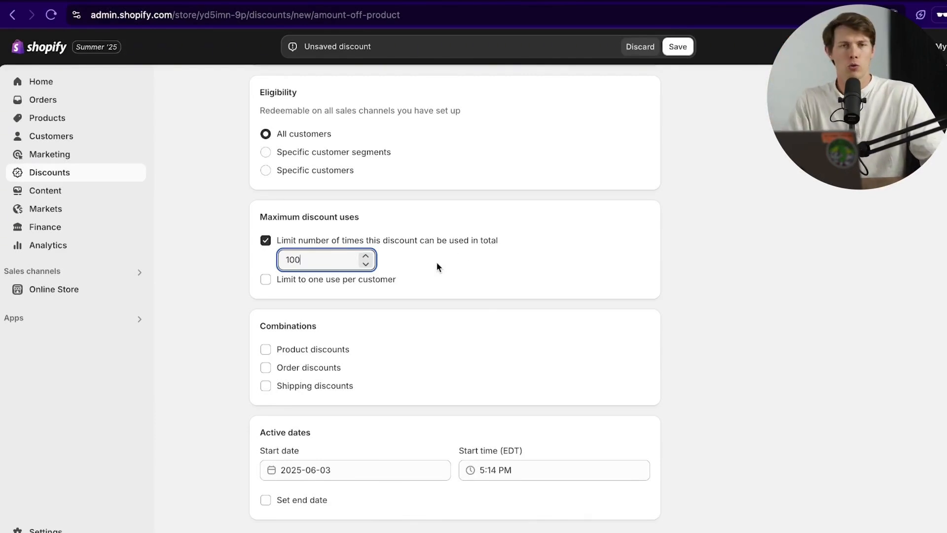
left_click(270, 277)
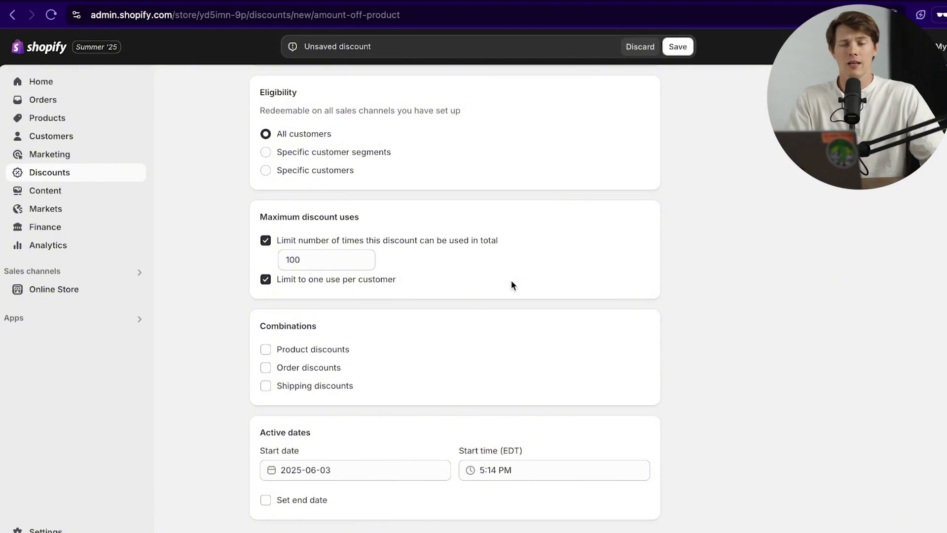
Step: Leave product, order and shipping combinations all unchecked after testing them
scroll(528, 288, "down", 1)
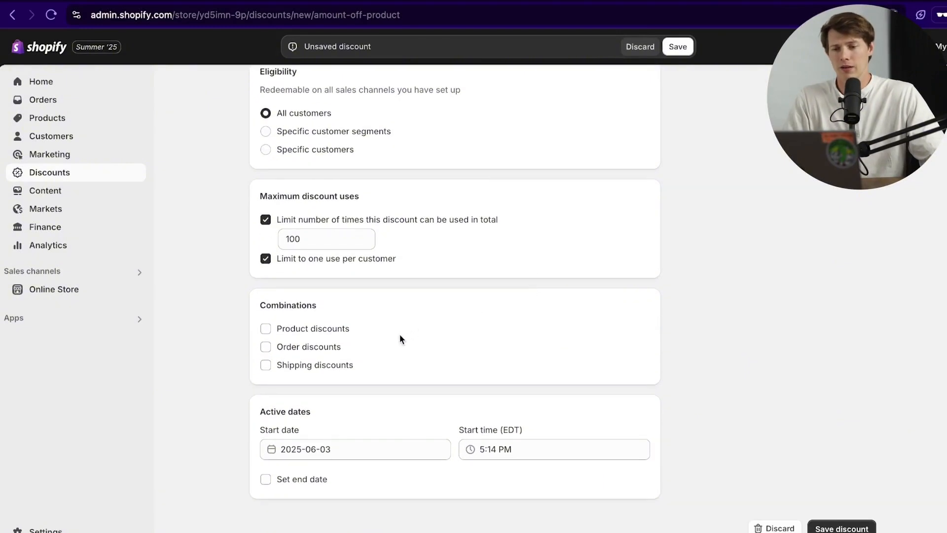
left_click(278, 368)
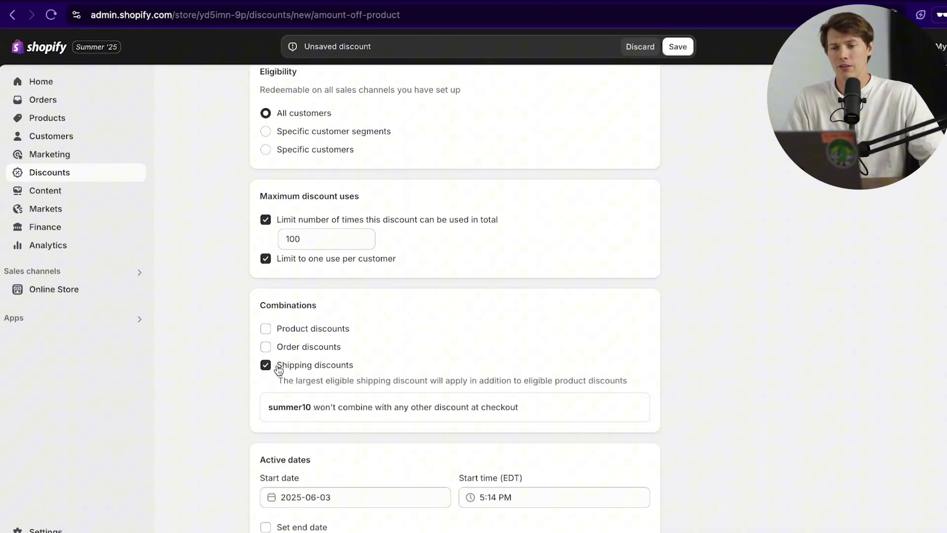
left_click(276, 364)
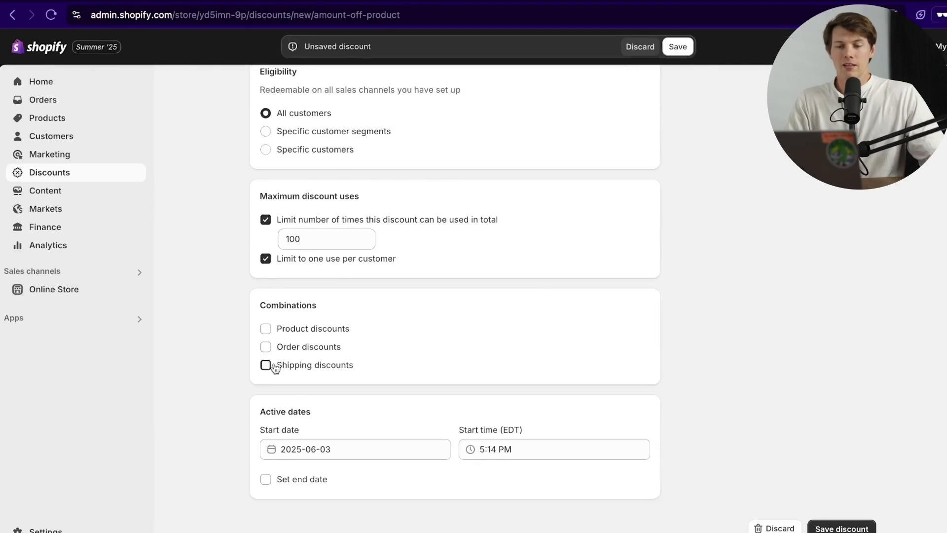
left_click(275, 368)
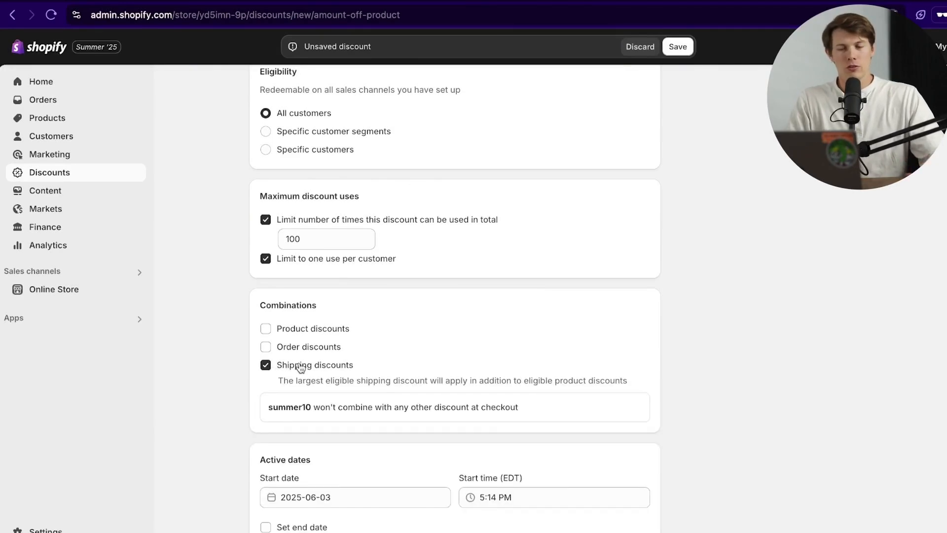
left_click(278, 349)
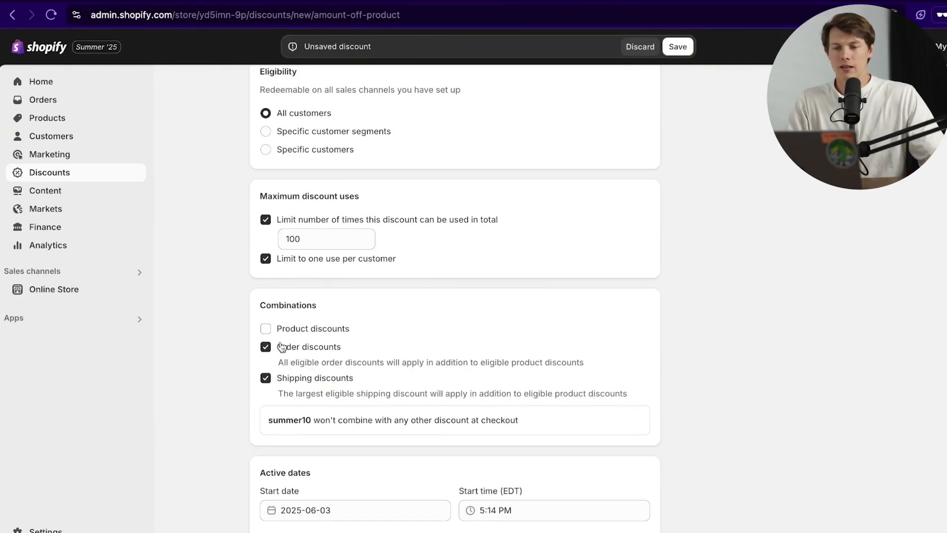
left_click(286, 331)
left_click(297, 329)
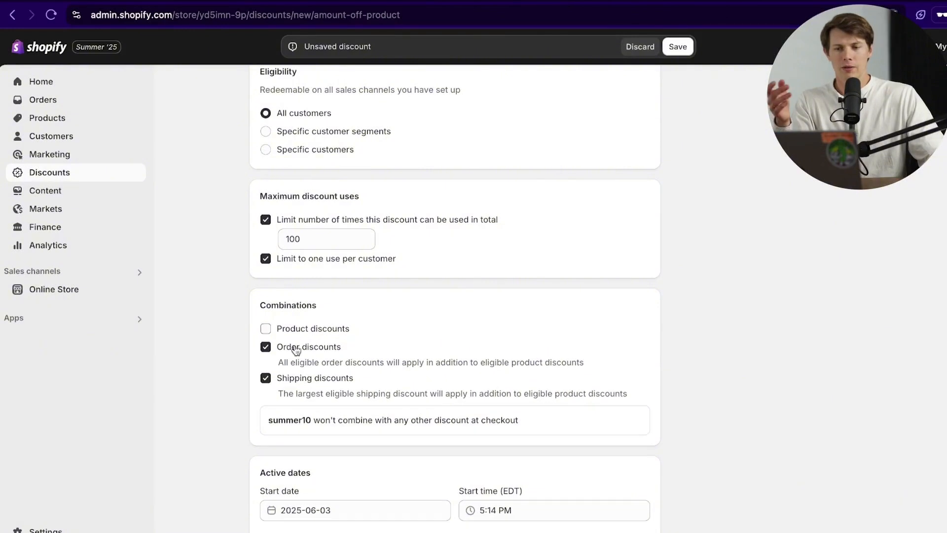
left_click(296, 349)
left_click(294, 368)
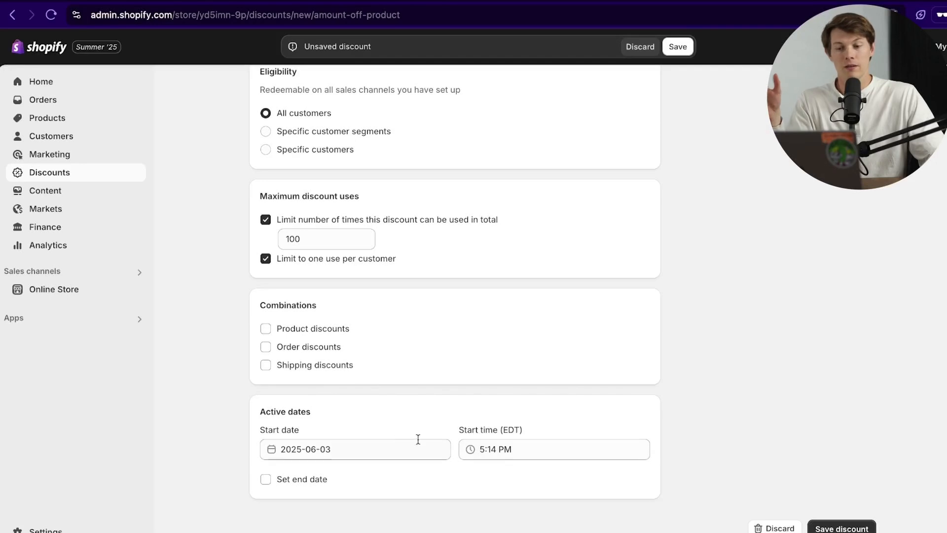
Step: Give summer10 an end date of 2025-06-03 and save the discount
left_click(295, 480)
scroll(415, 475, "down", 2)
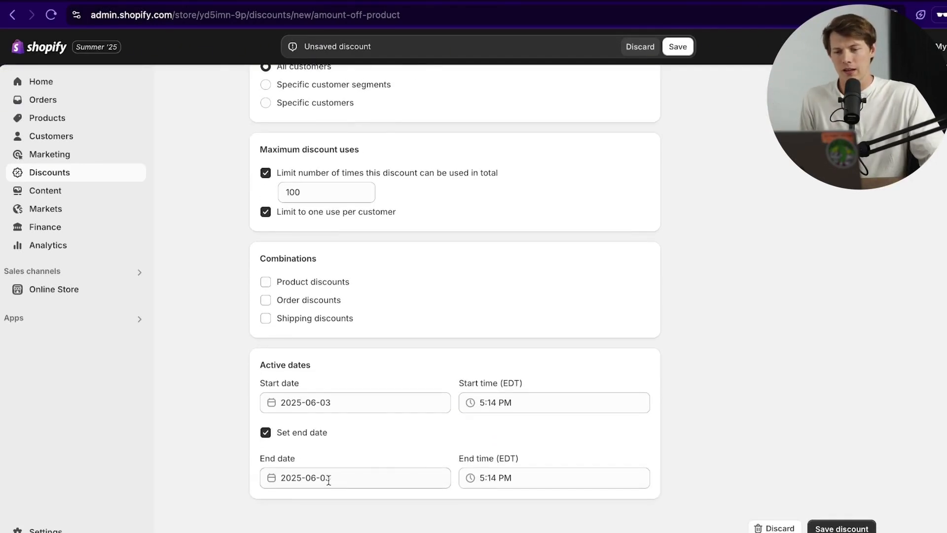
scroll(469, 418, "up", 10)
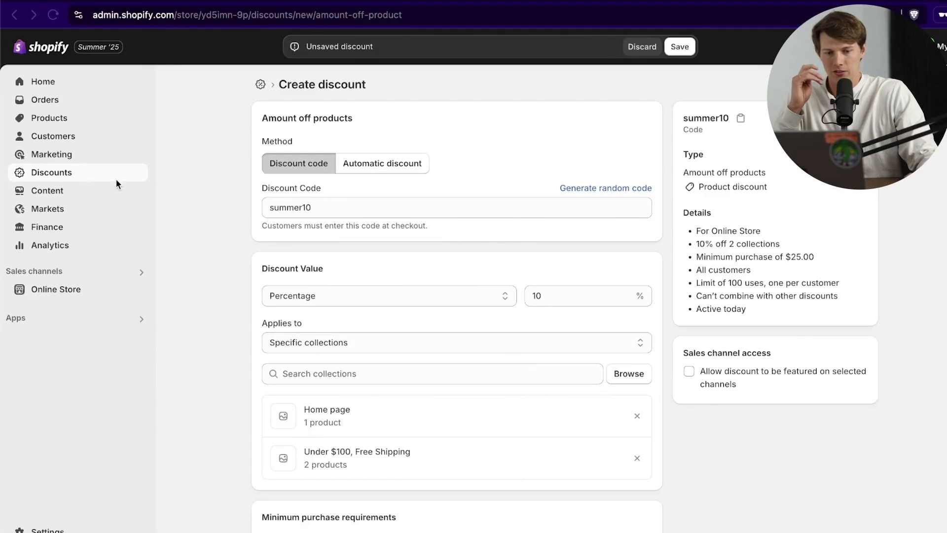
scroll(355, 268, "down", 12)
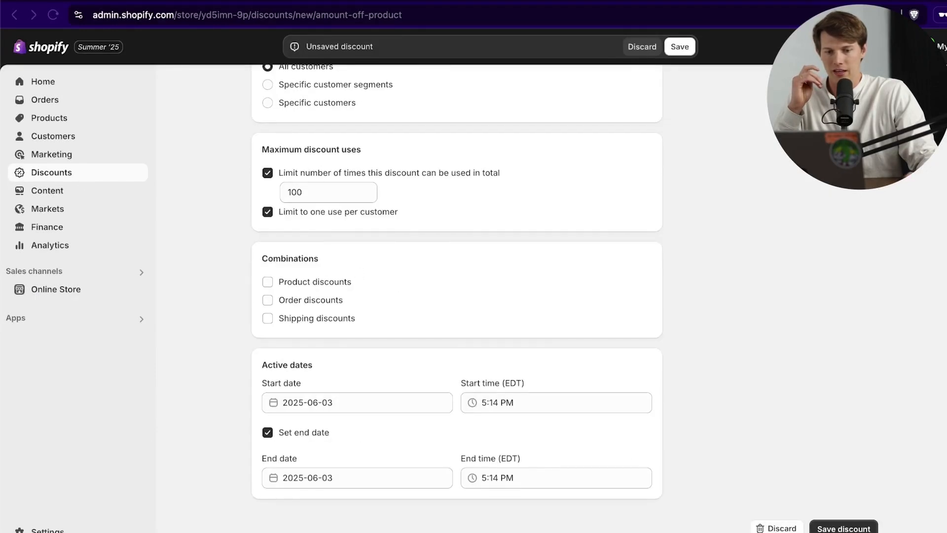
left_click(843, 527)
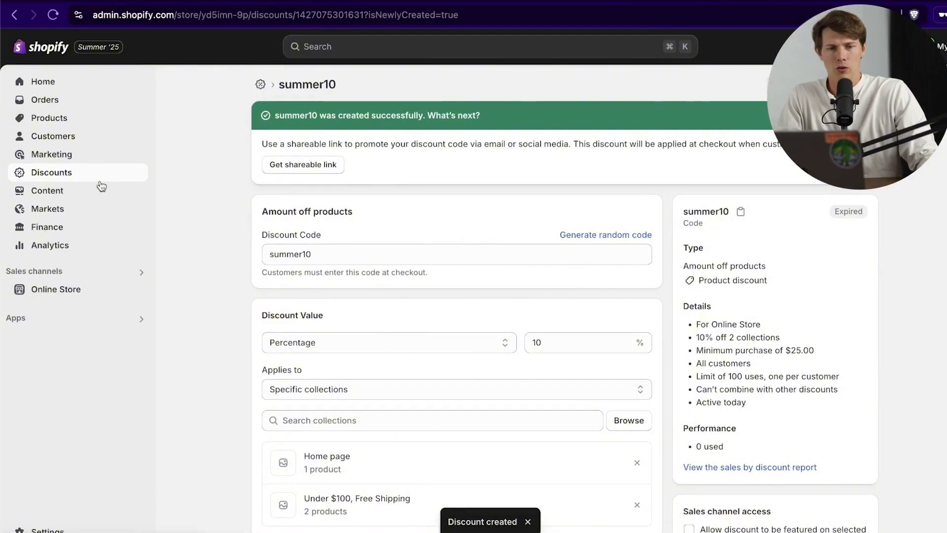
Step: Return to the Discounts list, open the discount-type chooser, and cancel it
left_click(99, 180)
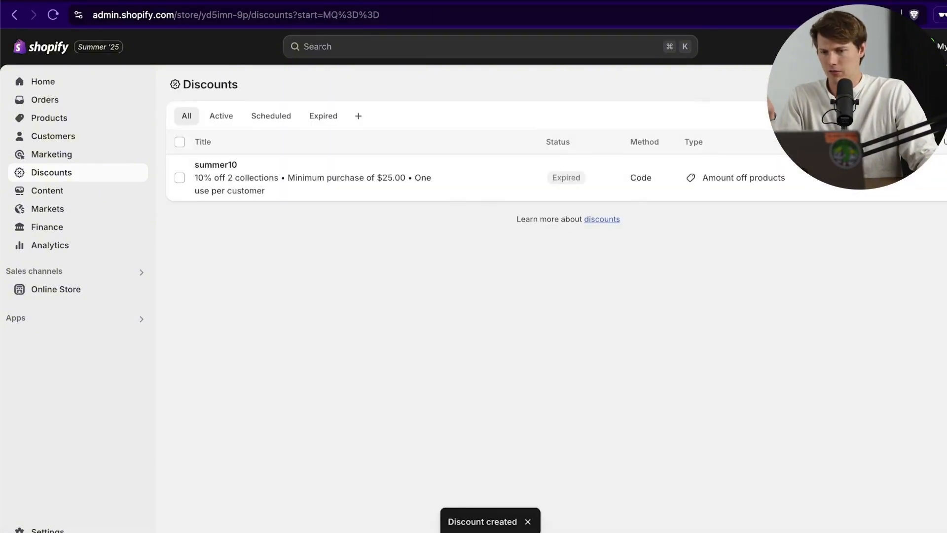
left_click(932, 84)
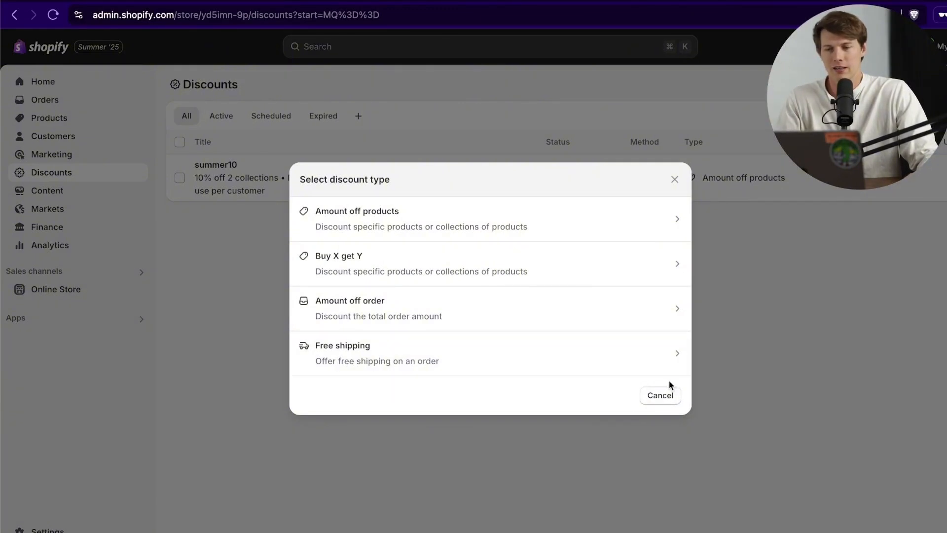
left_click(660, 395)
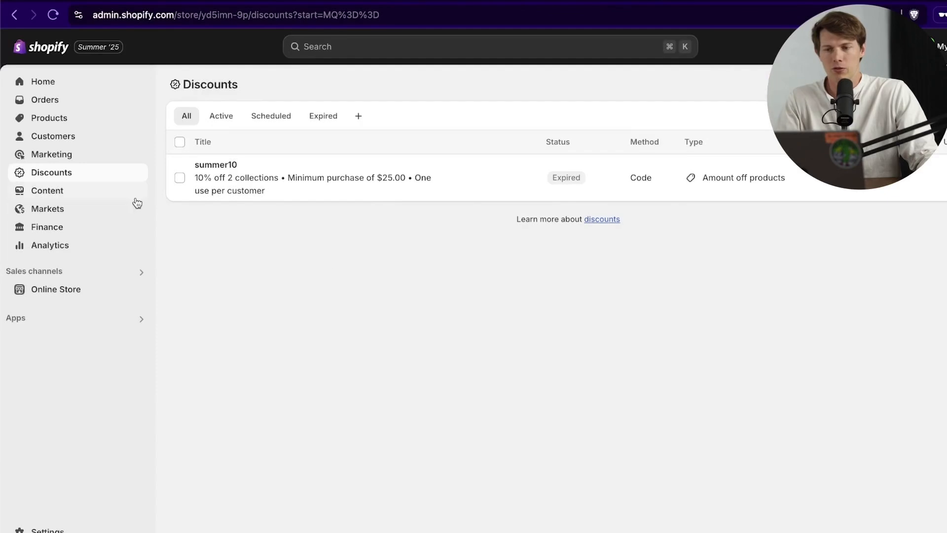
Step: Browse the uploaded files under Content, then open the navigation Menus page
left_click(120, 193)
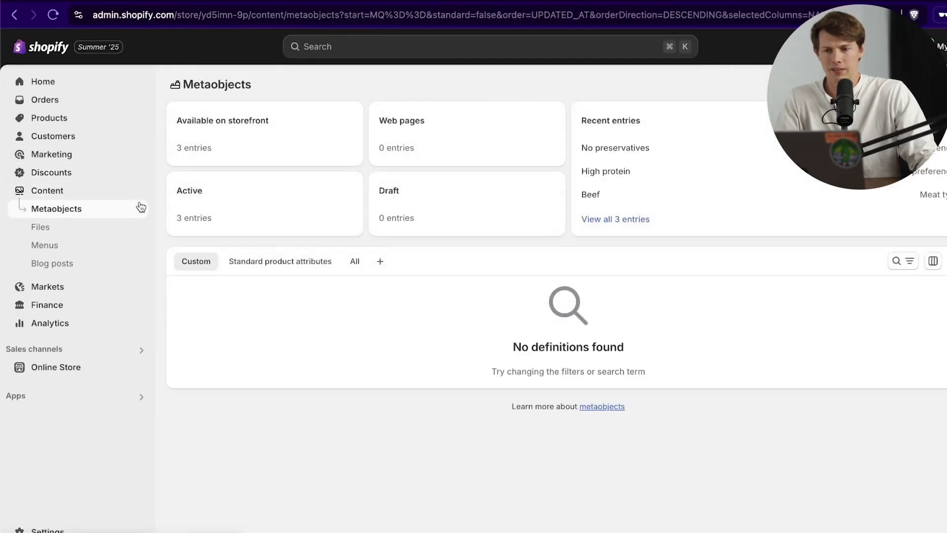
left_click(107, 231)
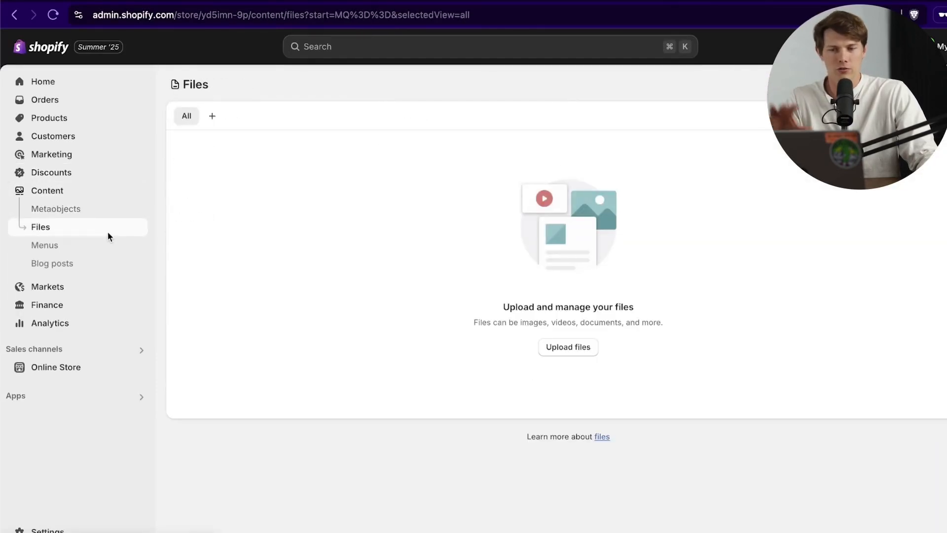
scroll(611, 311, "down", 5)
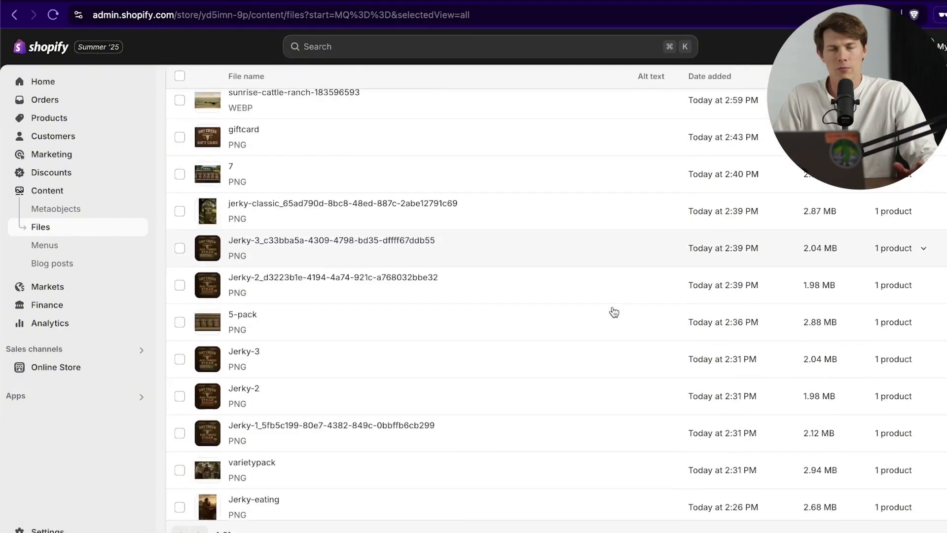
scroll(612, 312, "up", 5)
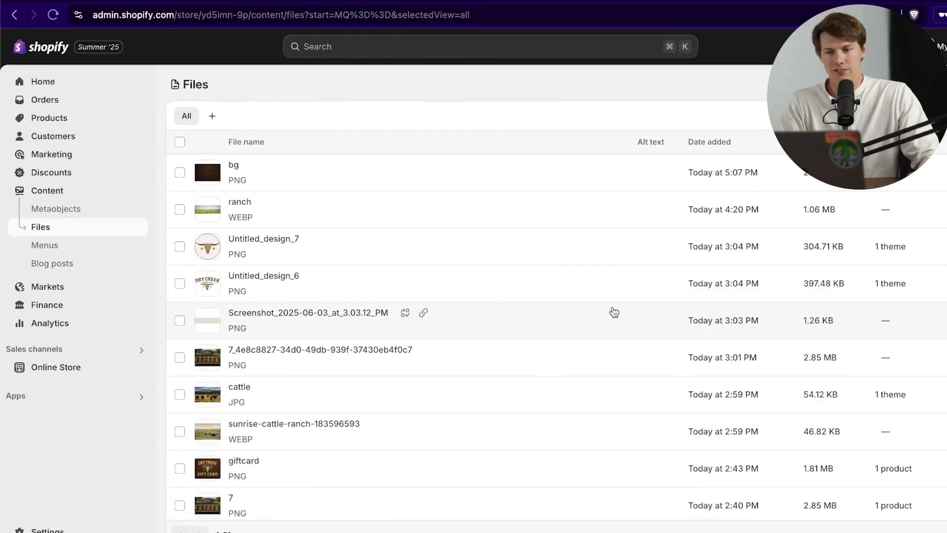
left_click(79, 248)
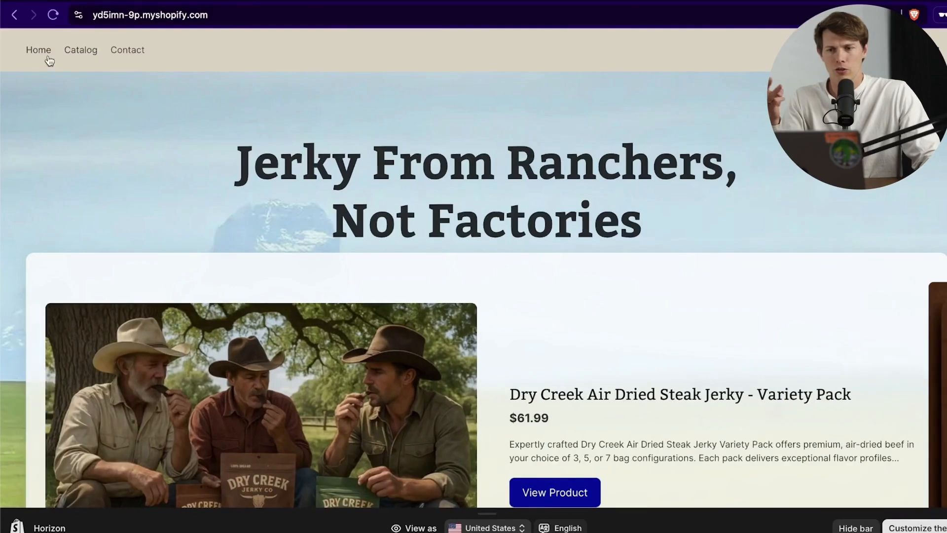
Step: Remove the Contact item from the Main menu
left_click(132, 56)
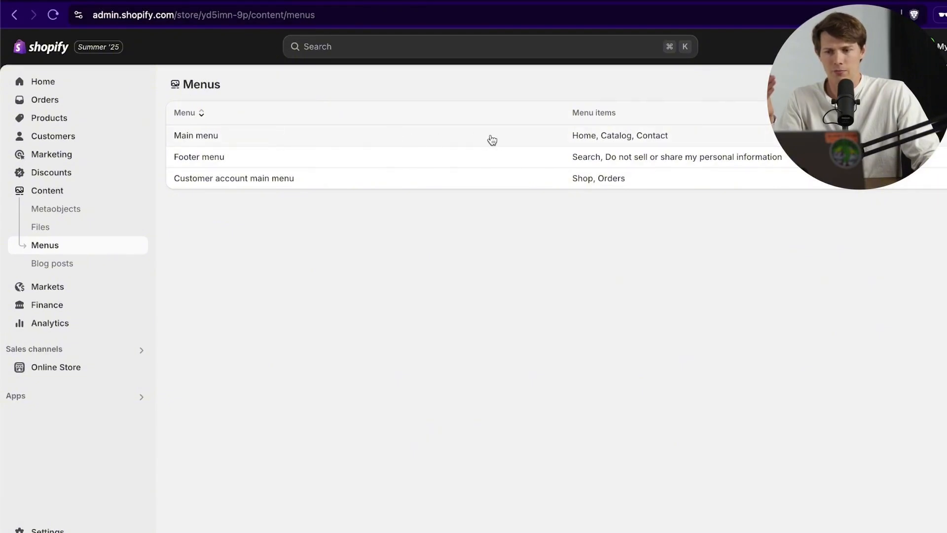
left_click(268, 142)
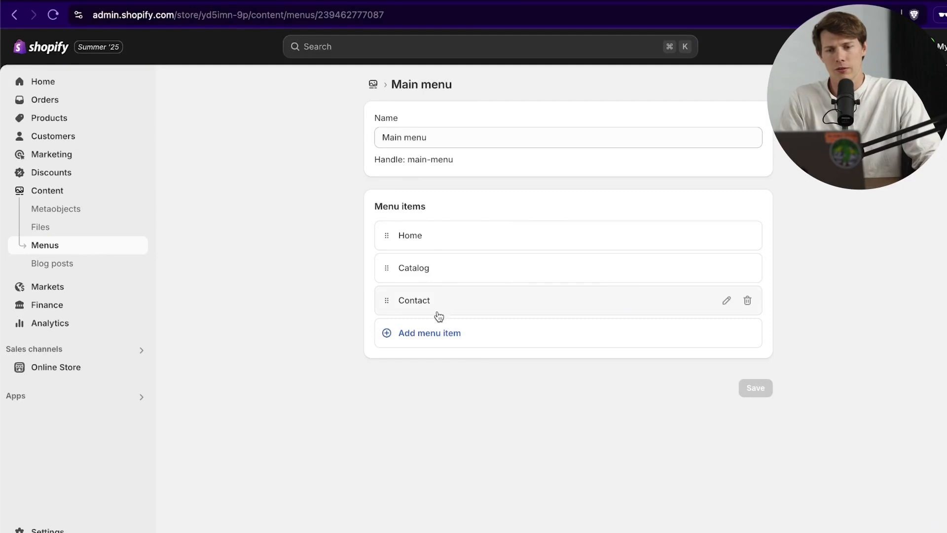
left_click(747, 300)
left_click(659, 322)
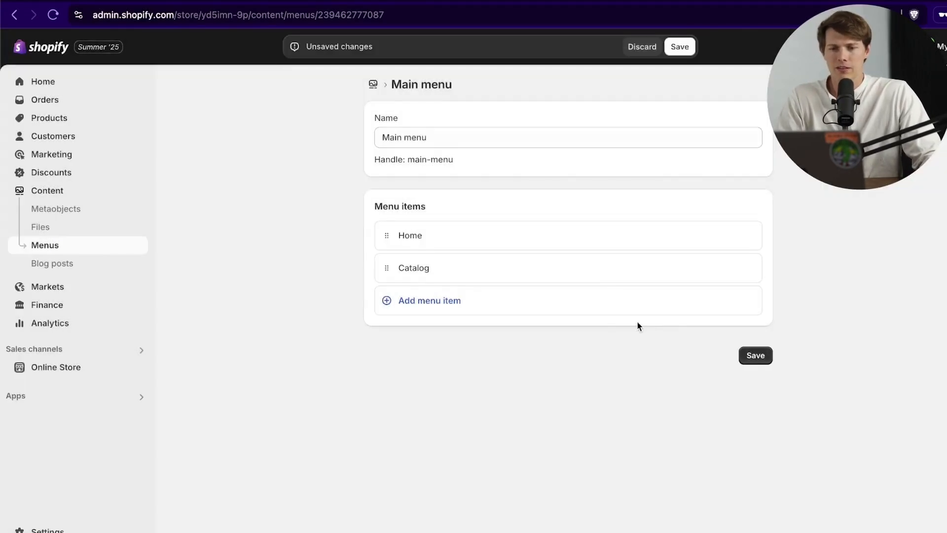
Step: Start an 'Our YouTube Channel' menu item, then discard the unfinished item
left_click(417, 302)
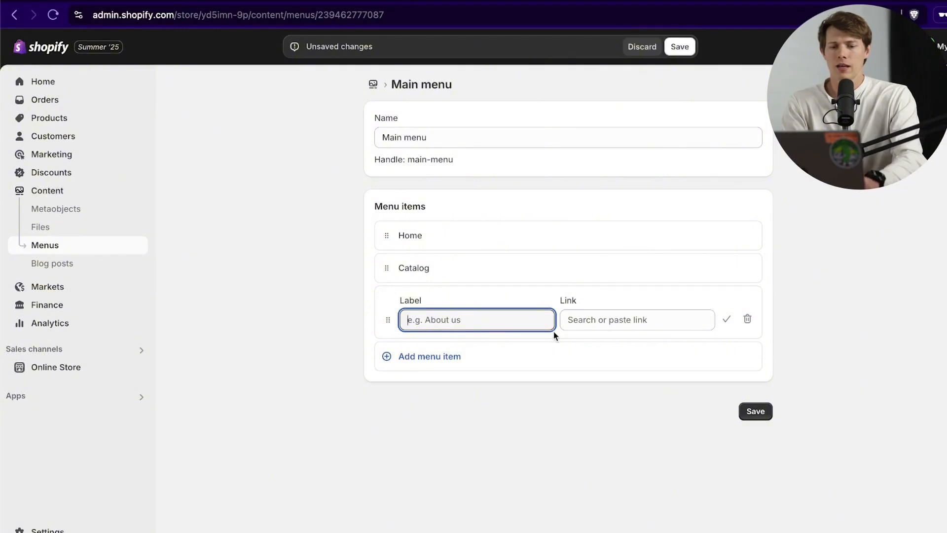
type("O")
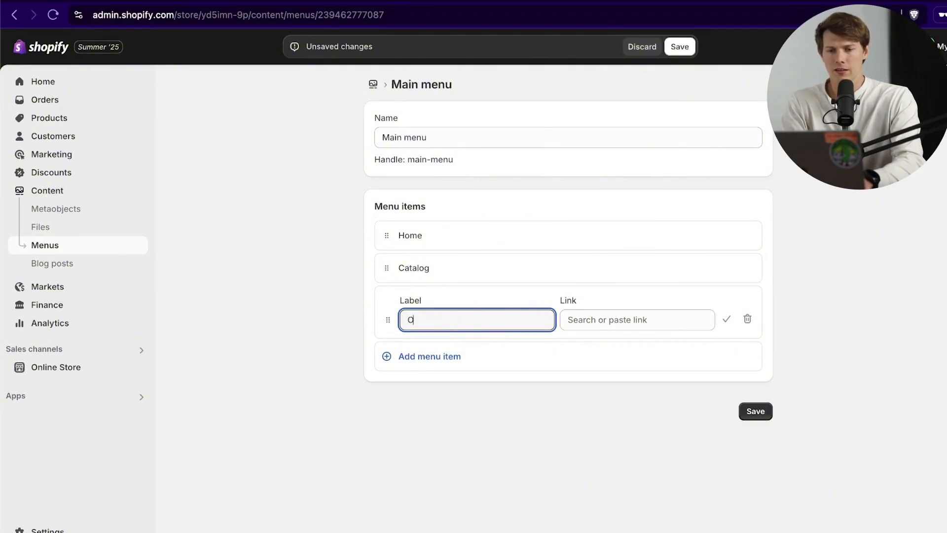
type("ur YouTube Channel")
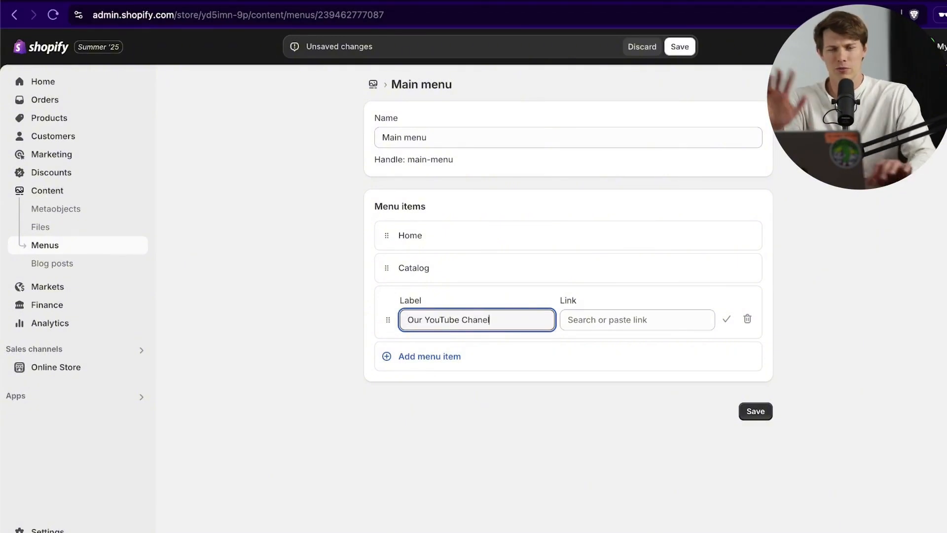
key("Tab")
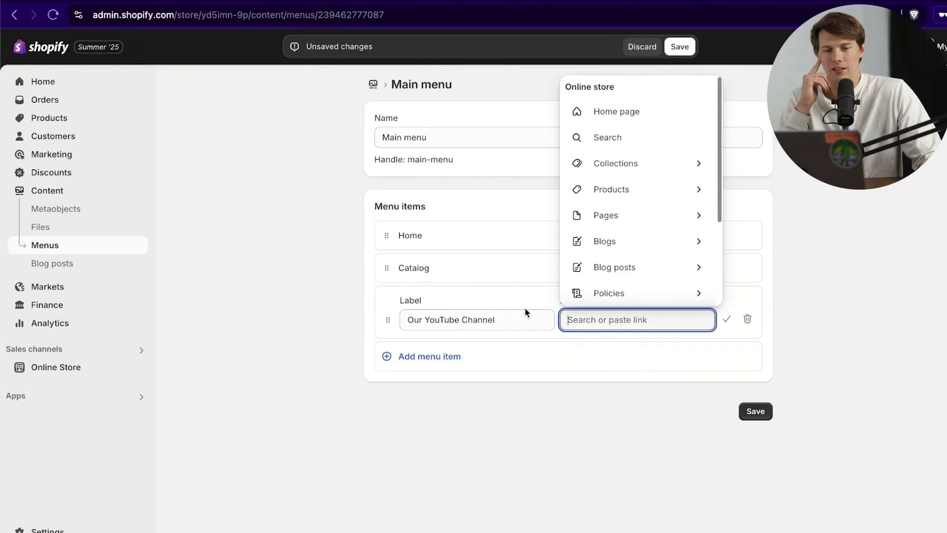
scroll(653, 228, "down", 3)
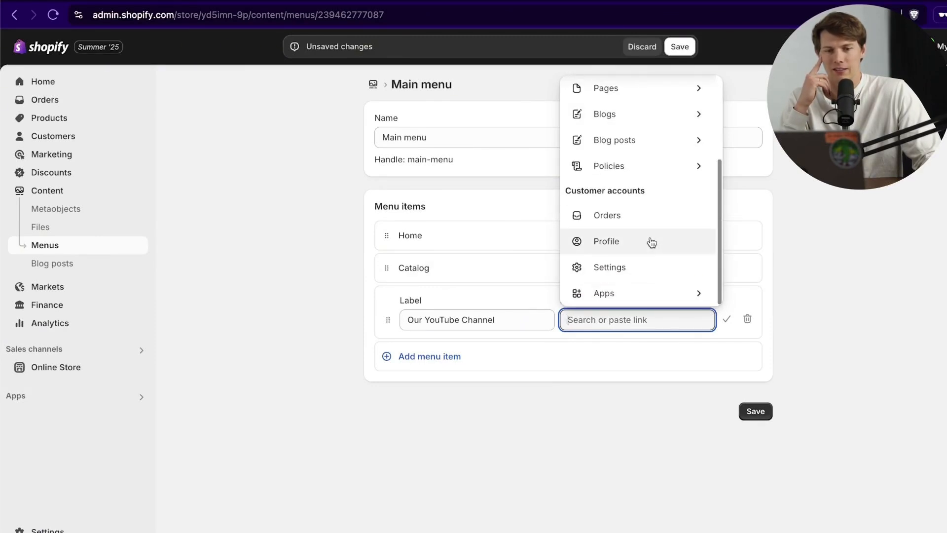
scroll(649, 228, "up", 3)
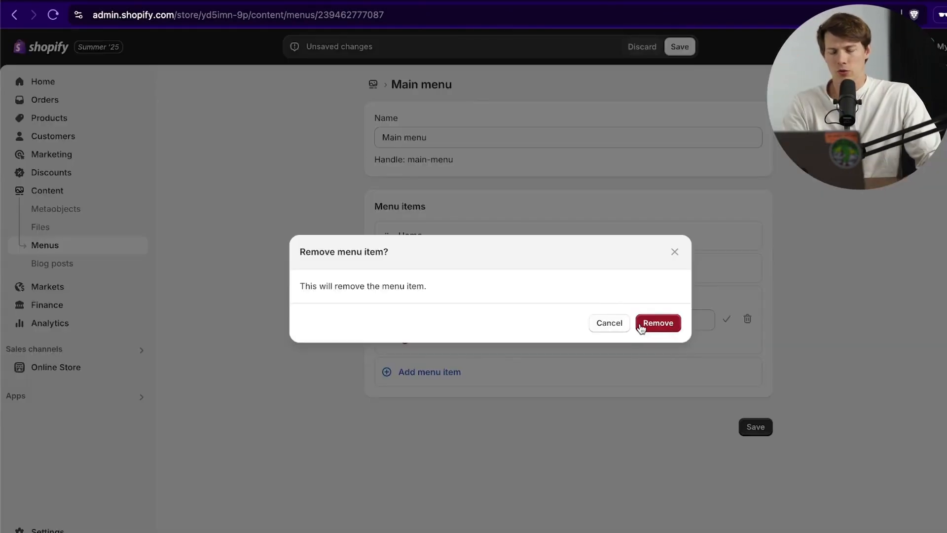
left_click(641, 323)
Step: Add a menu item linked to the Privacy Policy page and save the Main menu
left_click(449, 302)
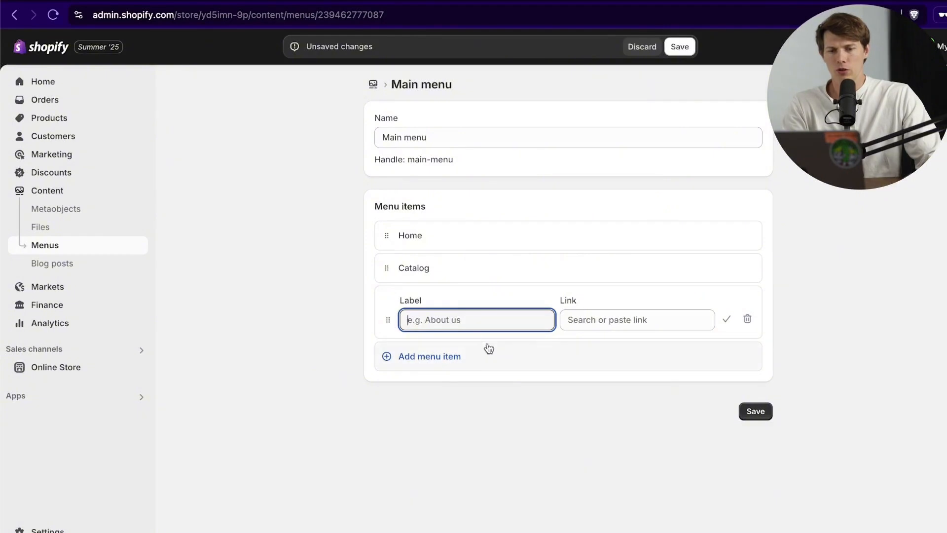
left_click(653, 318)
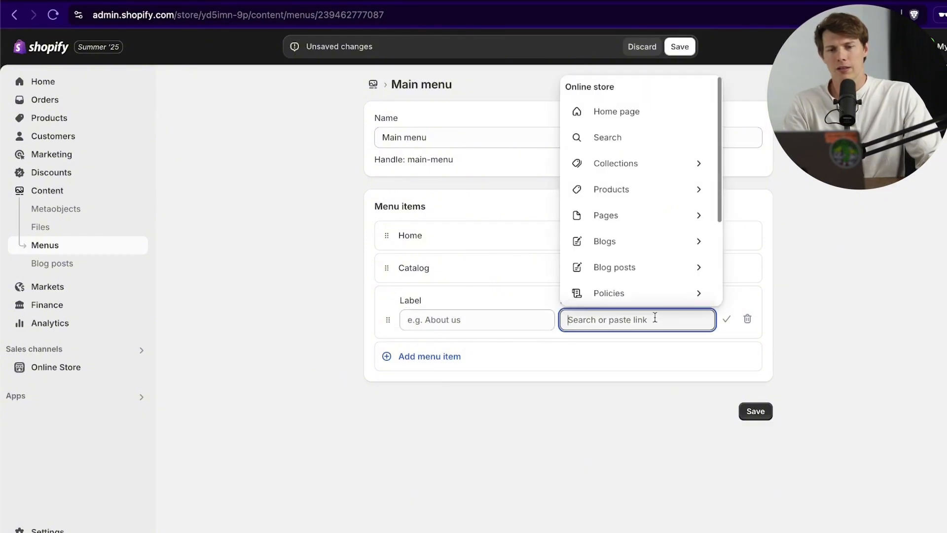
left_click(652, 223)
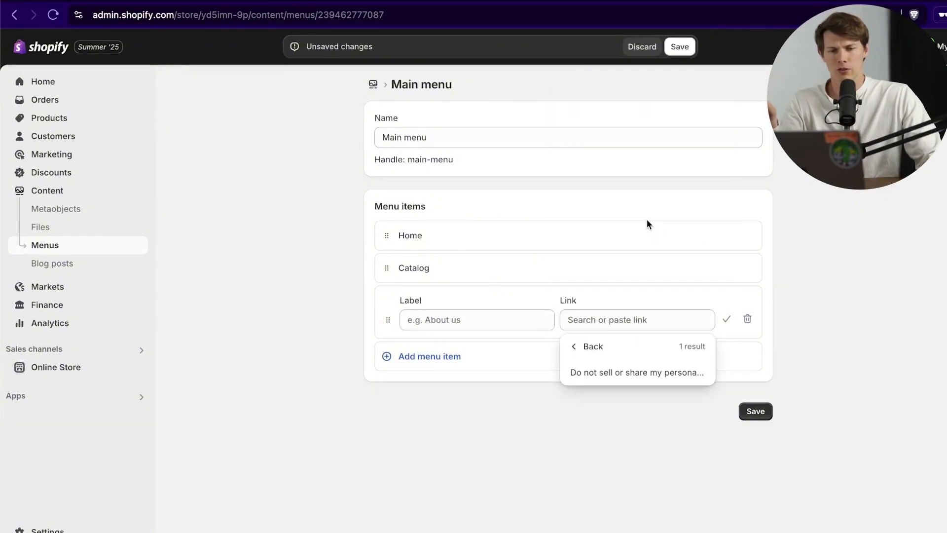
left_click(604, 355)
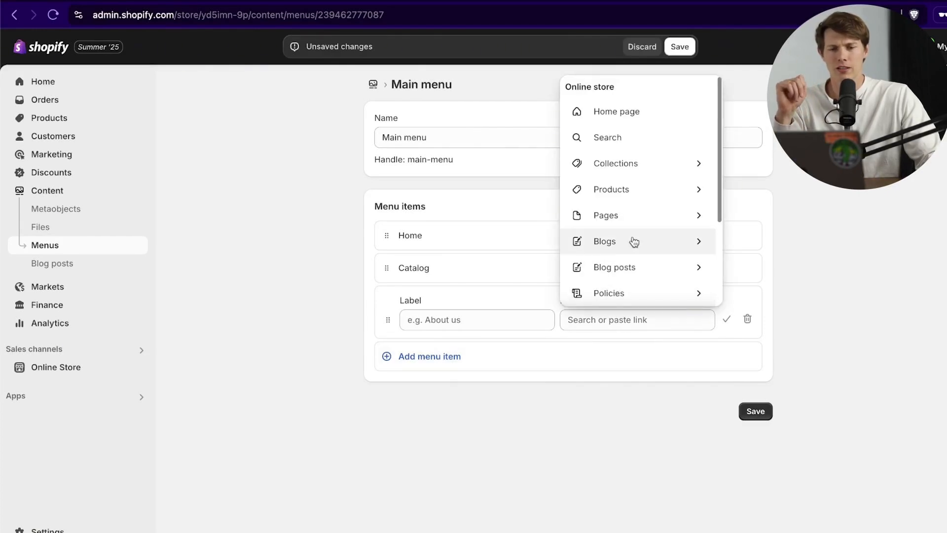
scroll(633, 241, "down", 2)
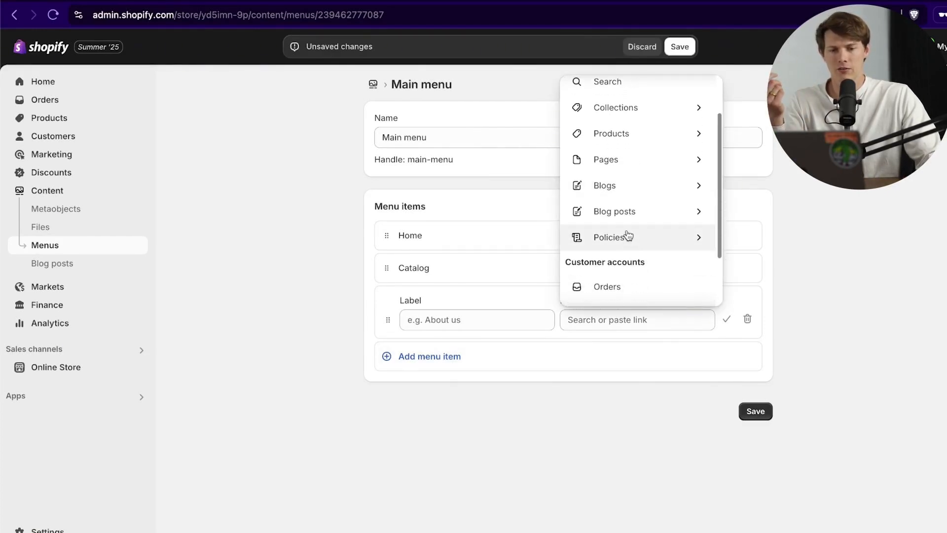
left_click(627, 235)
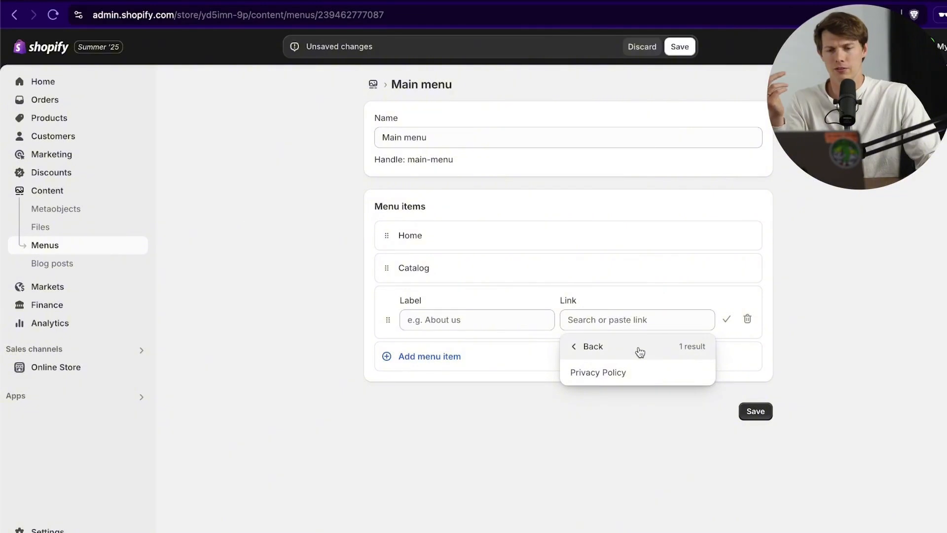
left_click(623, 374)
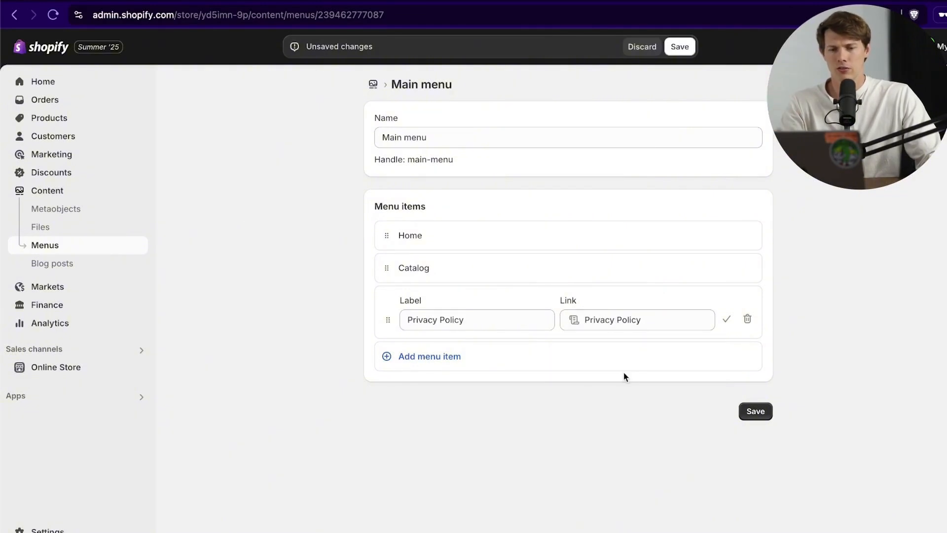
left_click(486, 318)
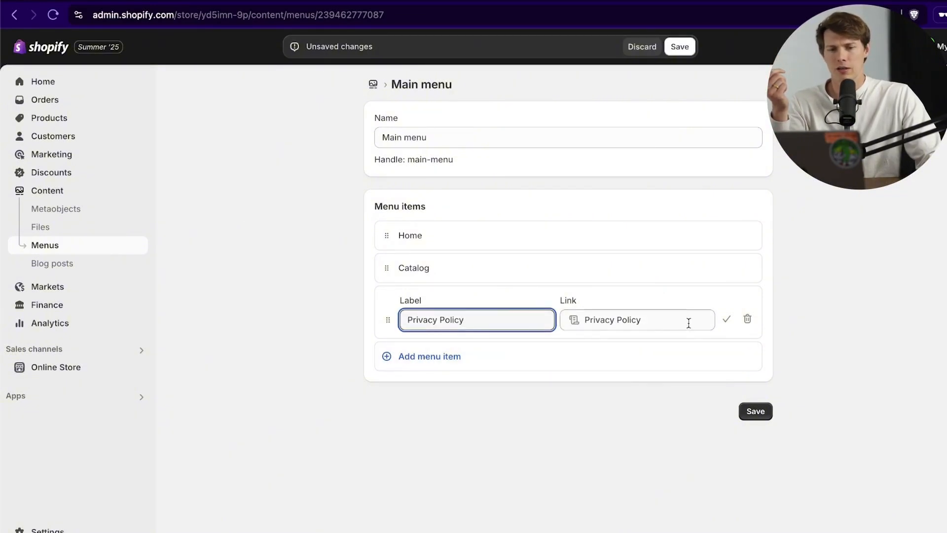
left_click(726, 319)
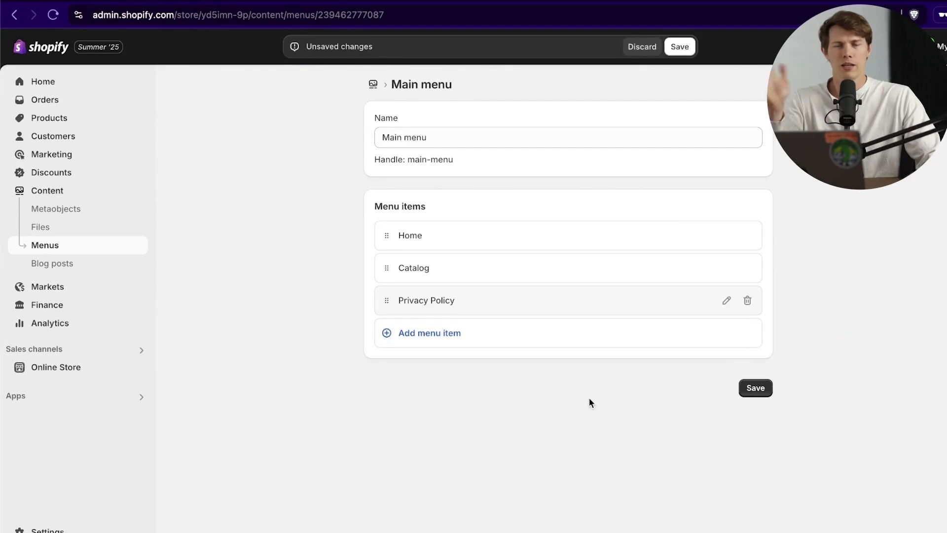
left_click(753, 387)
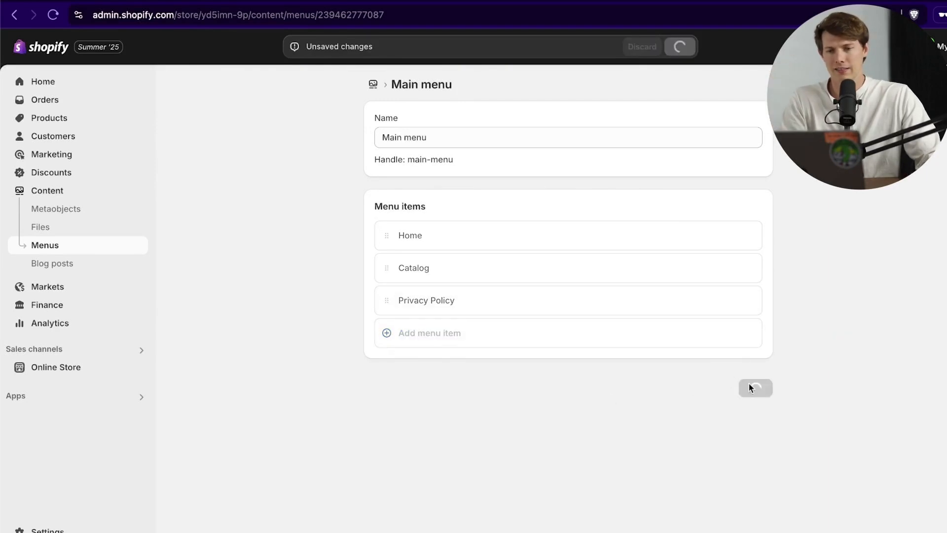
Step: Move a Footer menu item above Search, restore the original order, then go to Blog posts
left_click(111, 243)
left_click(313, 158)
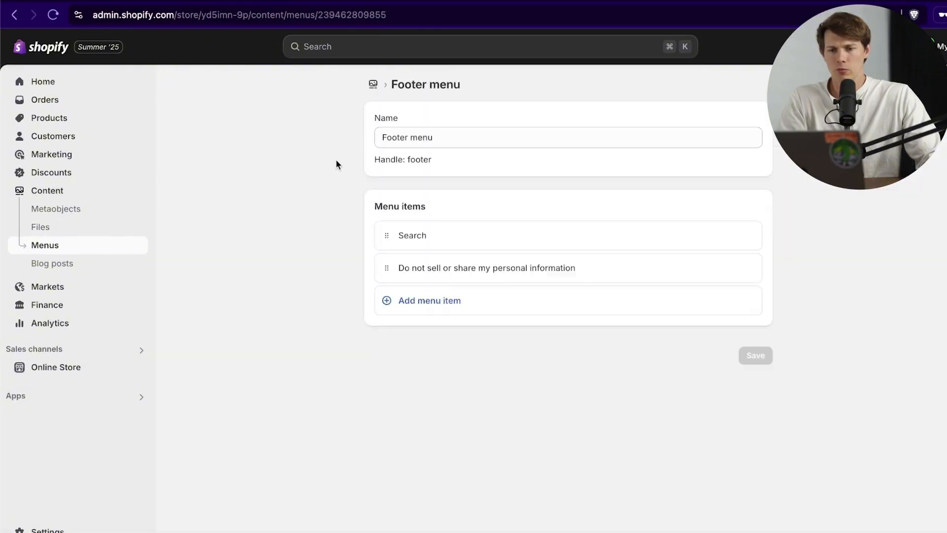
left_click_drag(384, 269, 385, 235)
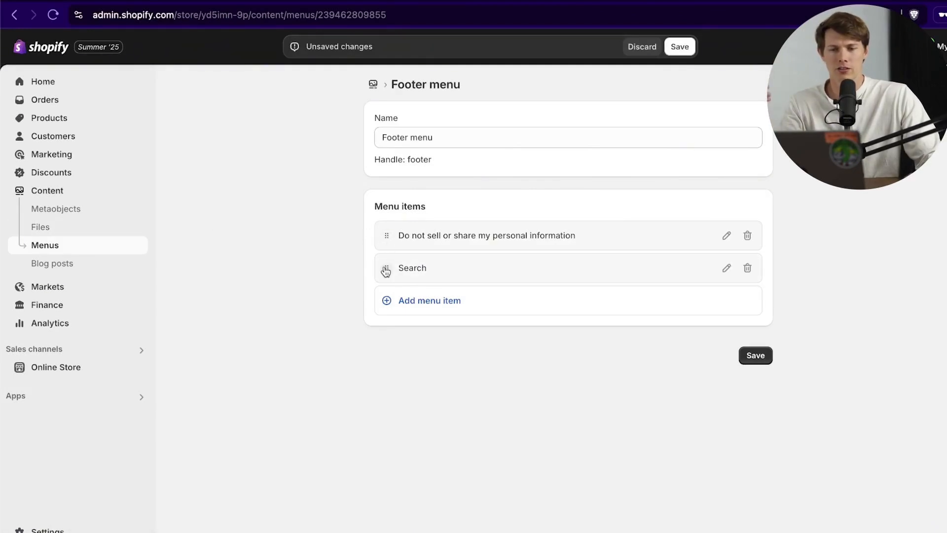
left_click_drag(387, 268, 377, 220)
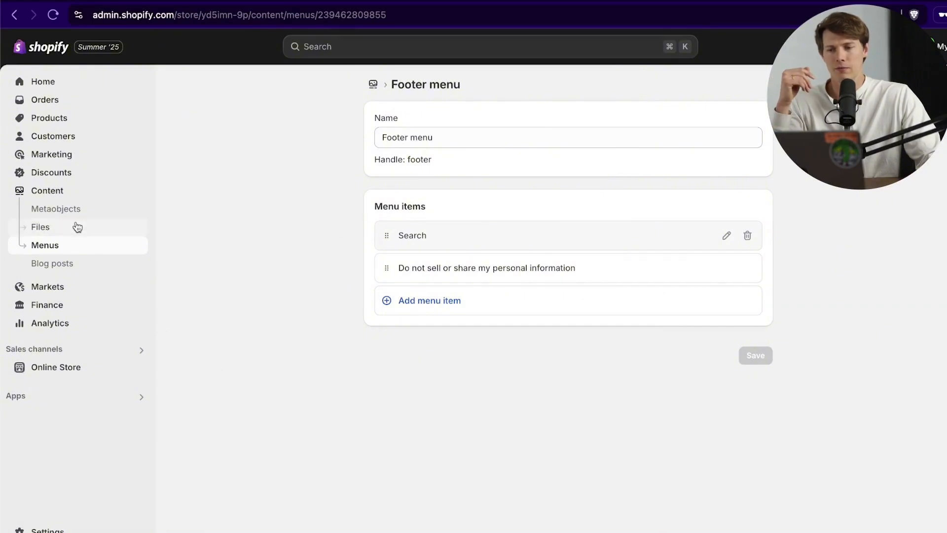
left_click(62, 267)
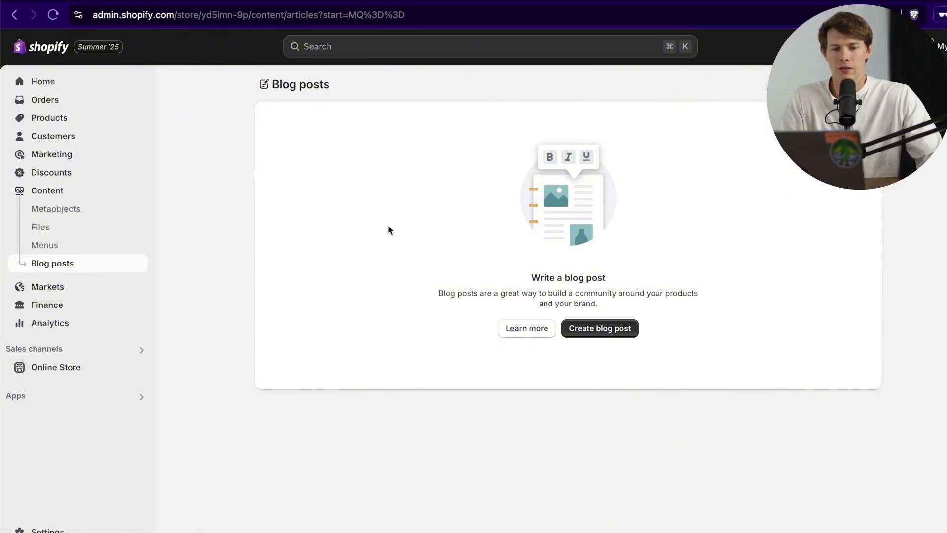
Step: Start a new blog post and browse its text format list without changing anything
left_click(606, 337)
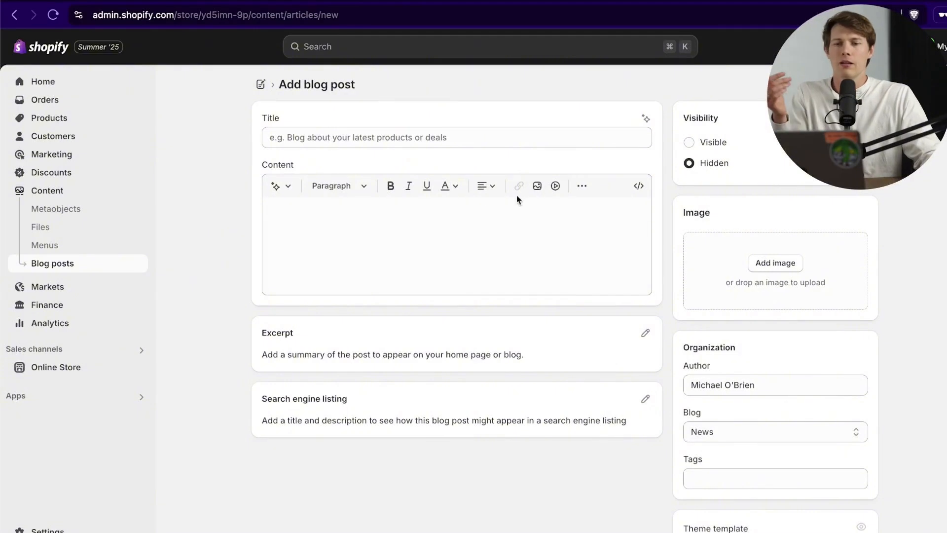
left_click(441, 223)
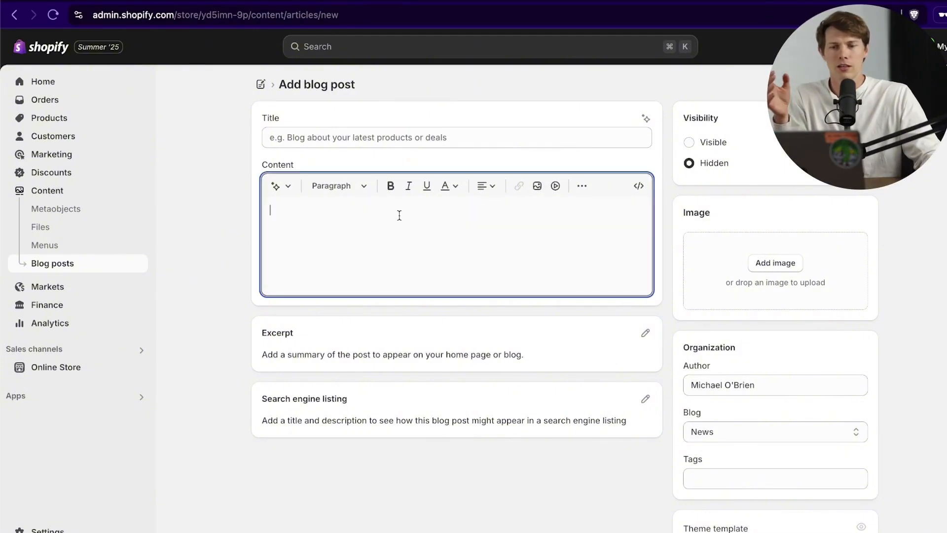
left_click(346, 191)
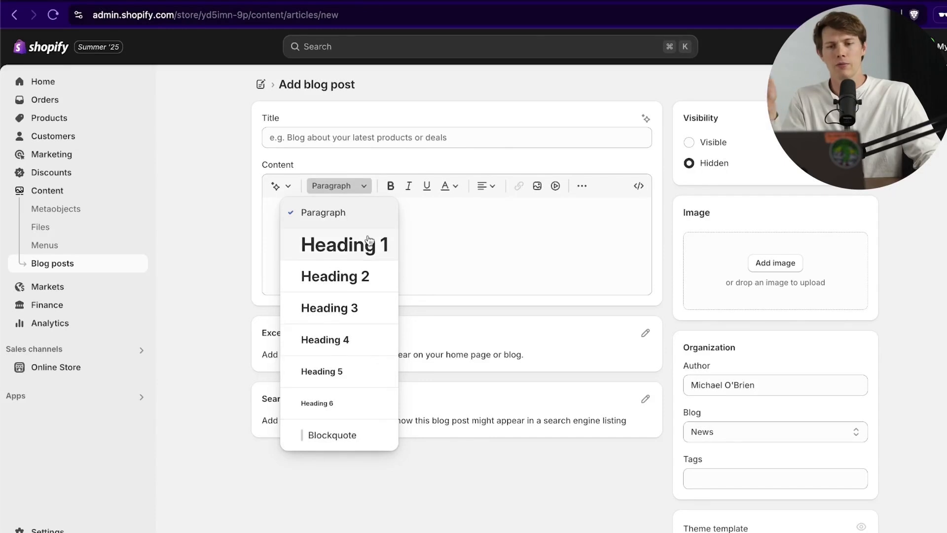
left_click(531, 240)
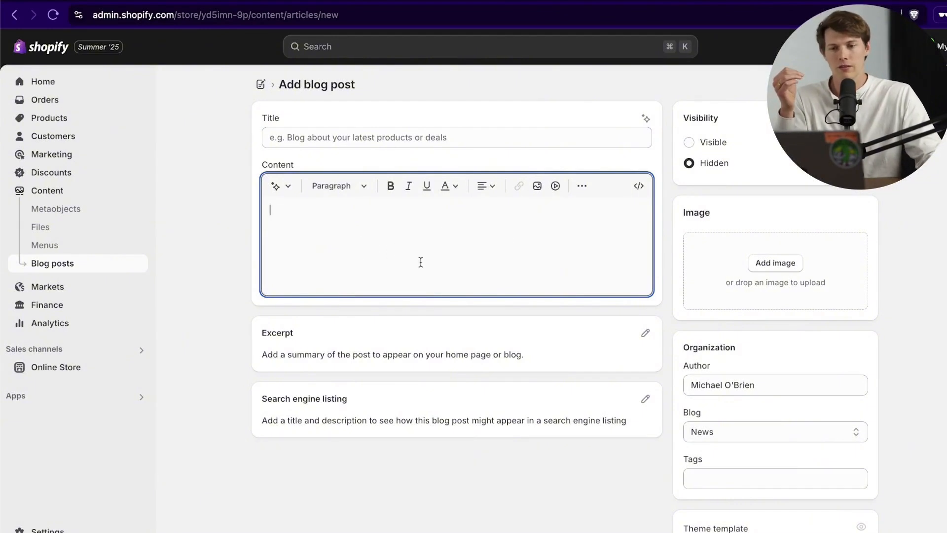
left_click(370, 141)
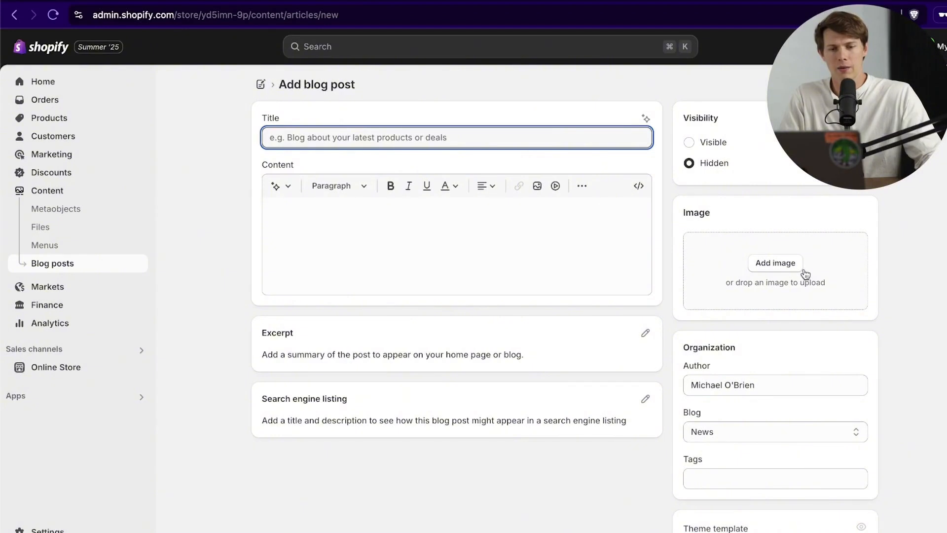
Step: Preview and dismiss the AI blog content generator, then go to Markets
scroll(442, 357, "down", 3)
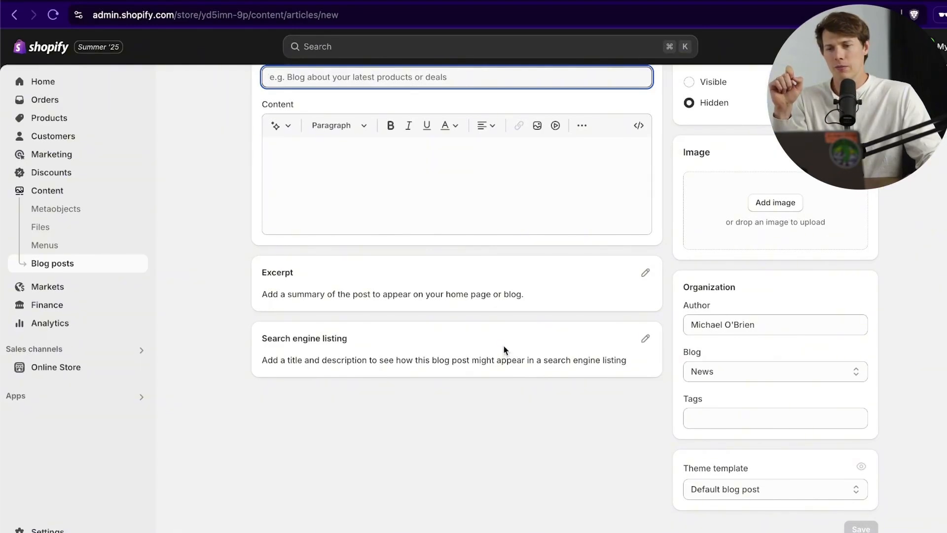
scroll(352, 314, "up", 2)
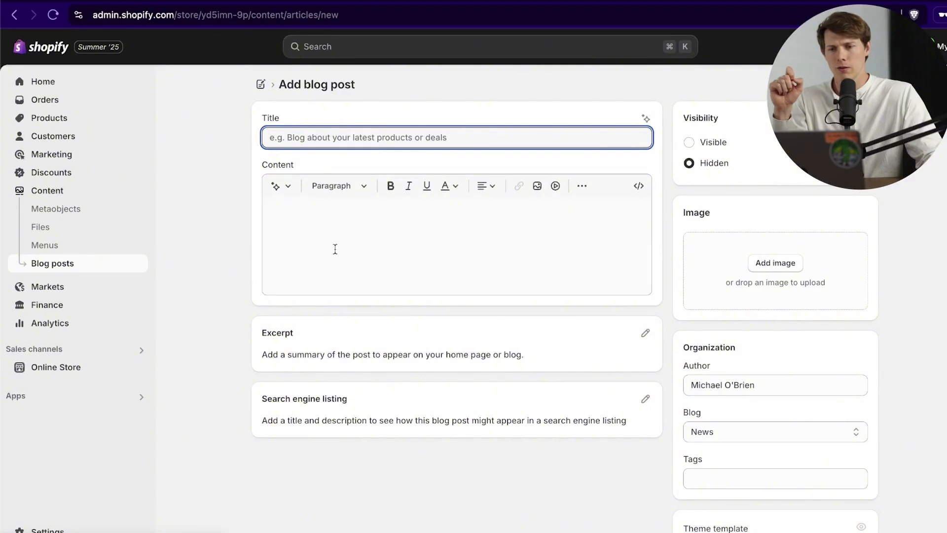
left_click(280, 185)
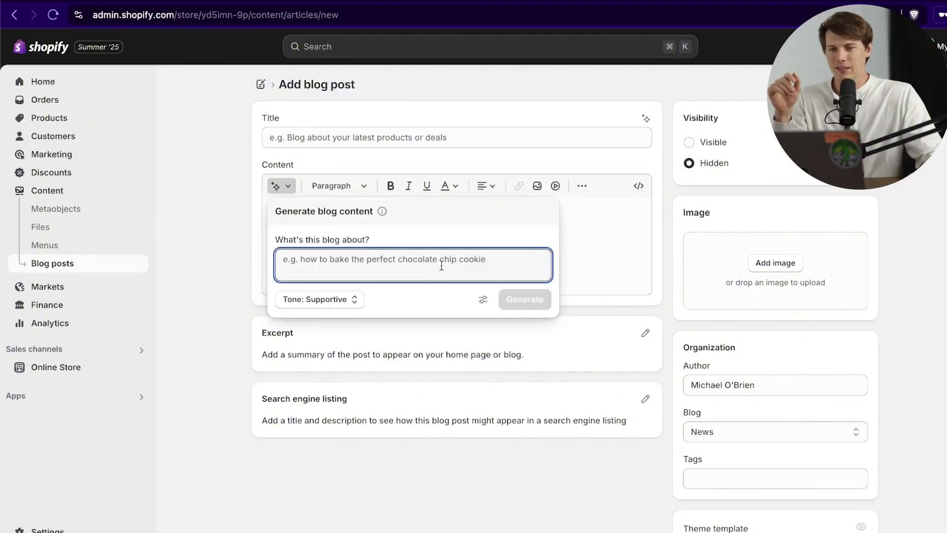
left_click(580, 243)
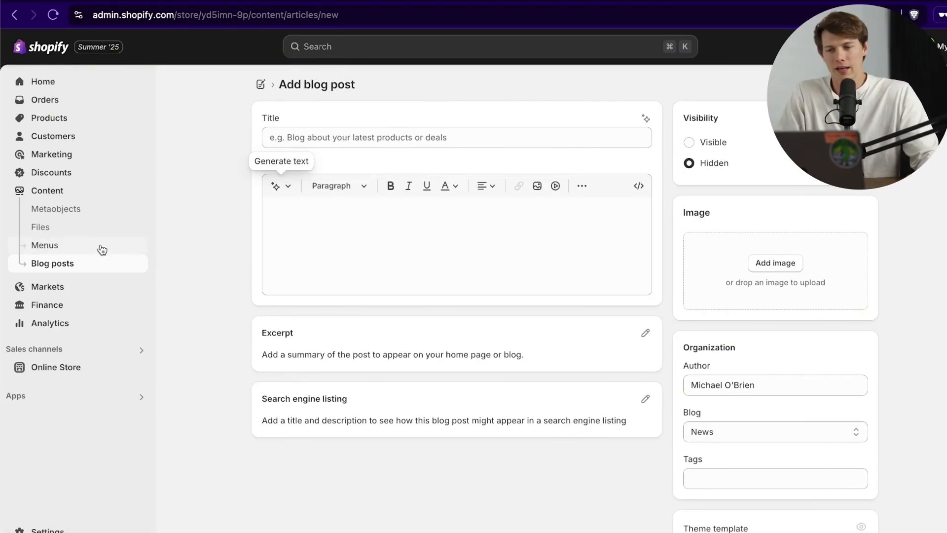
left_click(91, 263)
left_click(58, 288)
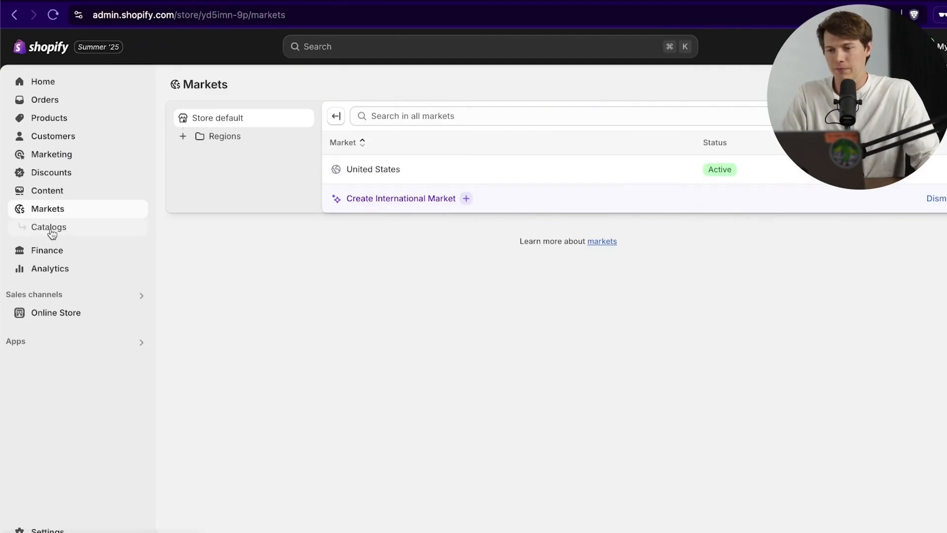
Step: Look over Finance and Analytics, then go to Settings > General
left_click(92, 257)
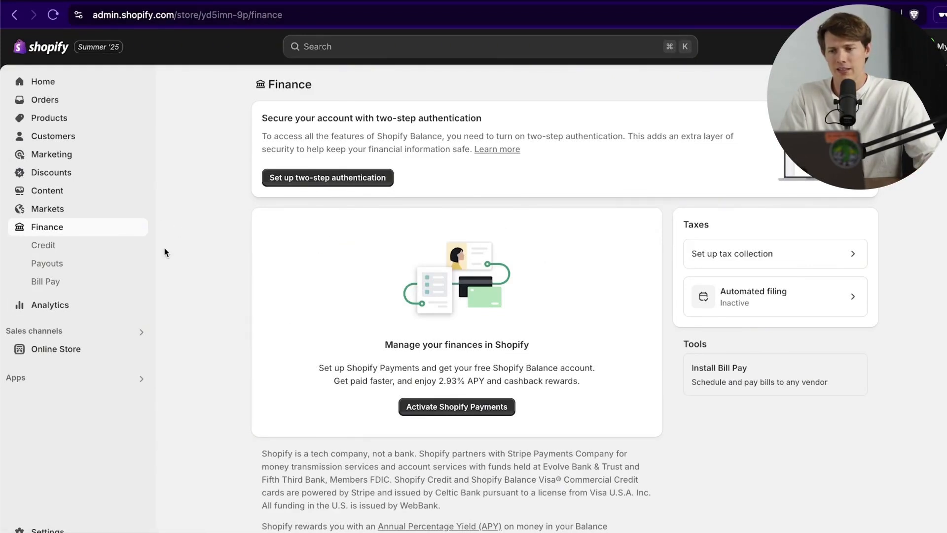
left_click(77, 308)
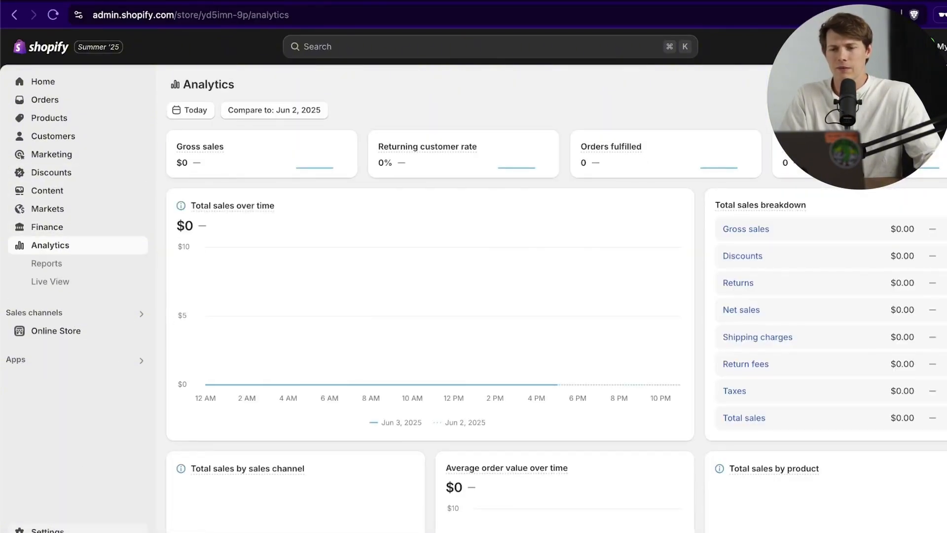
left_click(47, 529)
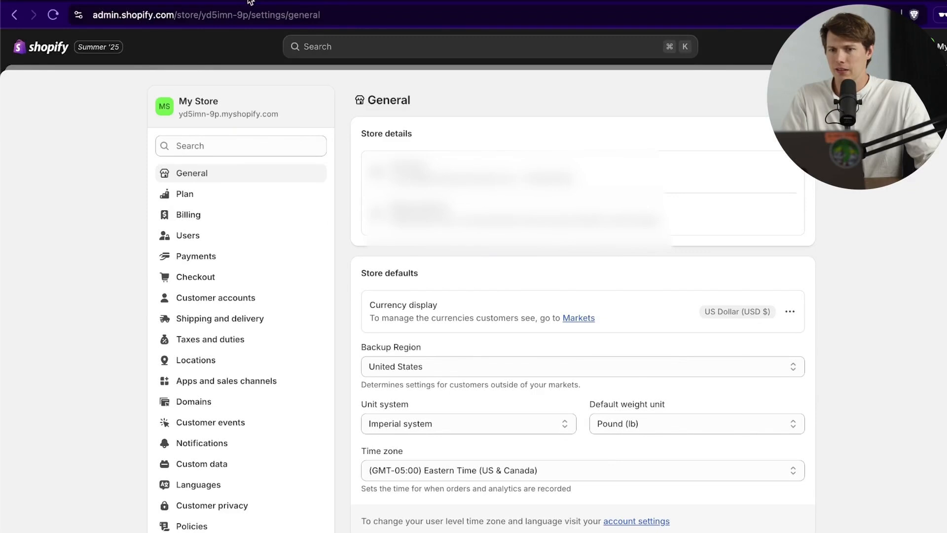
Step: Rename the store to 'Dry Creek Jerky Co' in the store profile
mouse_move(539, 1)
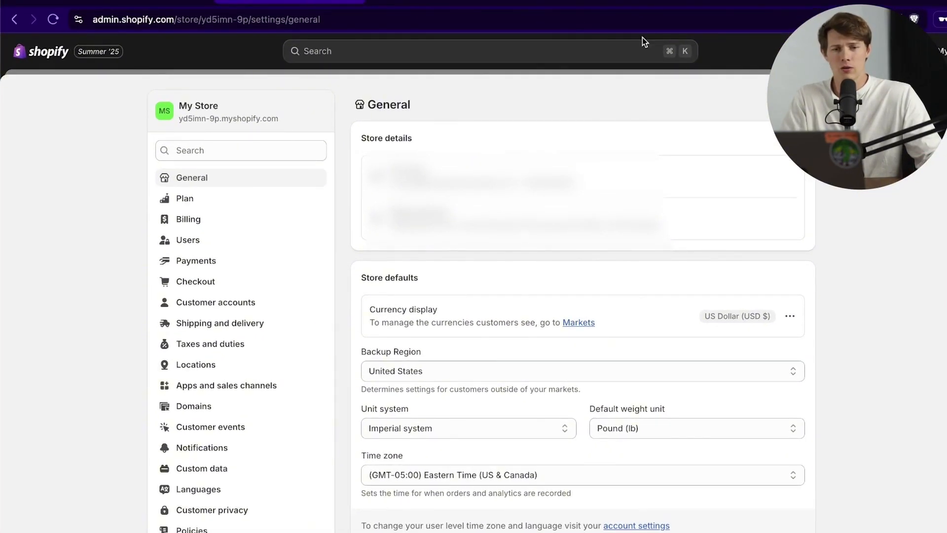
left_click(790, 180)
triple_click(451, 255)
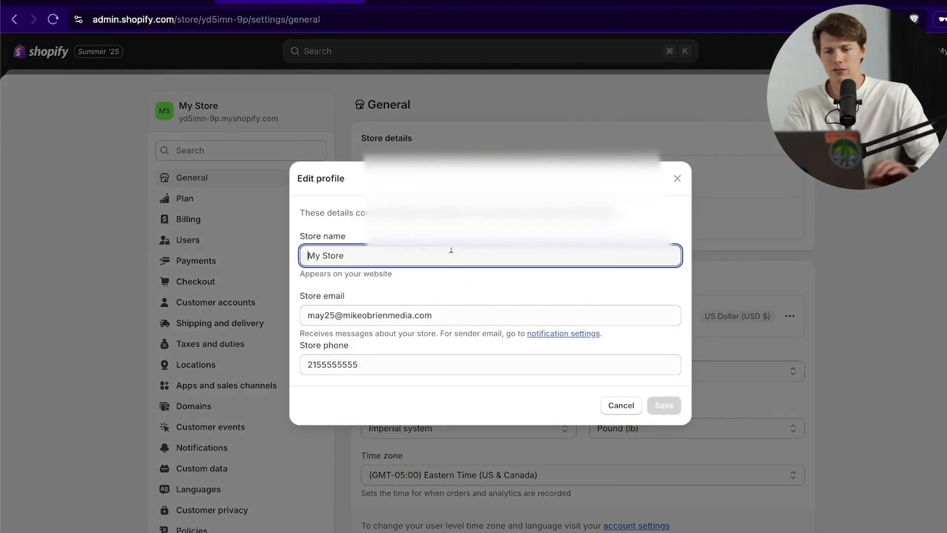
type("Dry Creek Jerky Co")
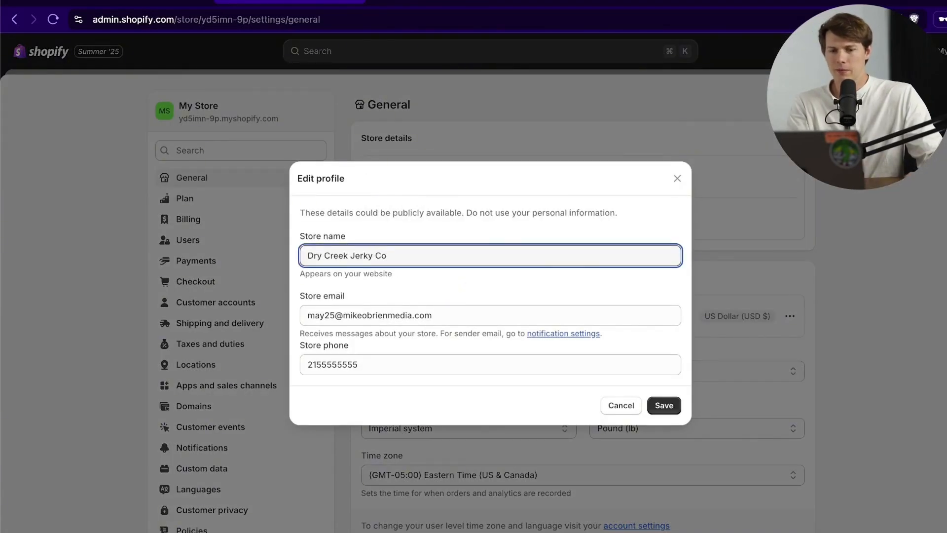
left_click(672, 406)
Step: Set the order ID prefix to 'Jerky Order #'
scroll(896, 309, "down", 5)
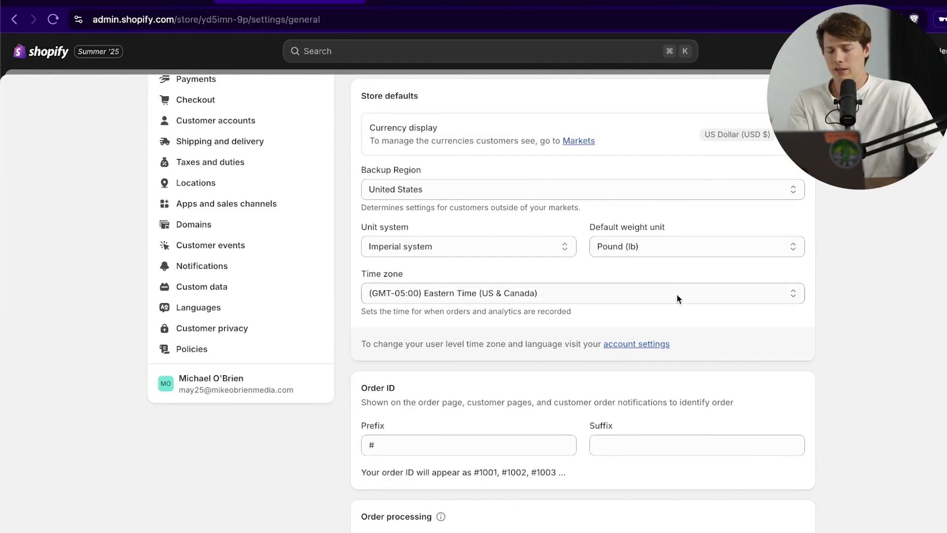
scroll(624, 288, "down", 1)
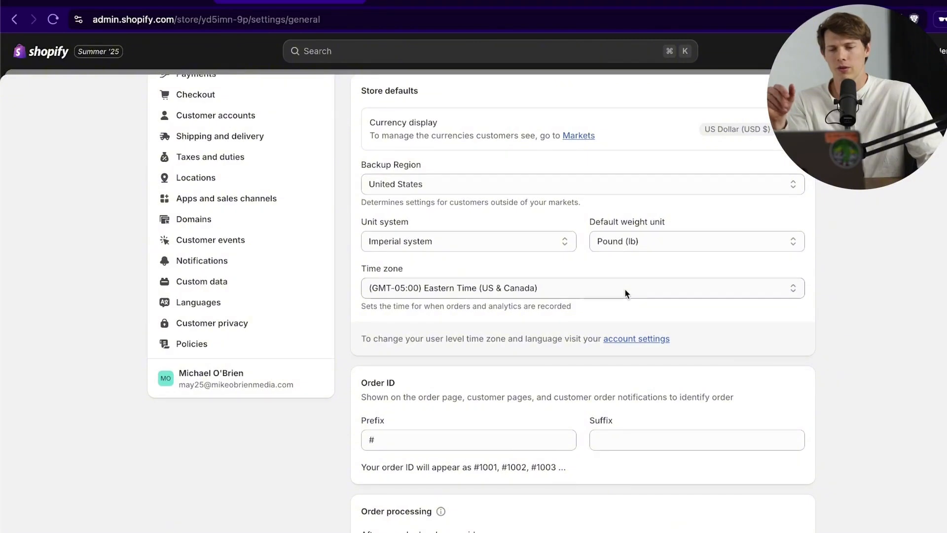
scroll(624, 288, "down", 4)
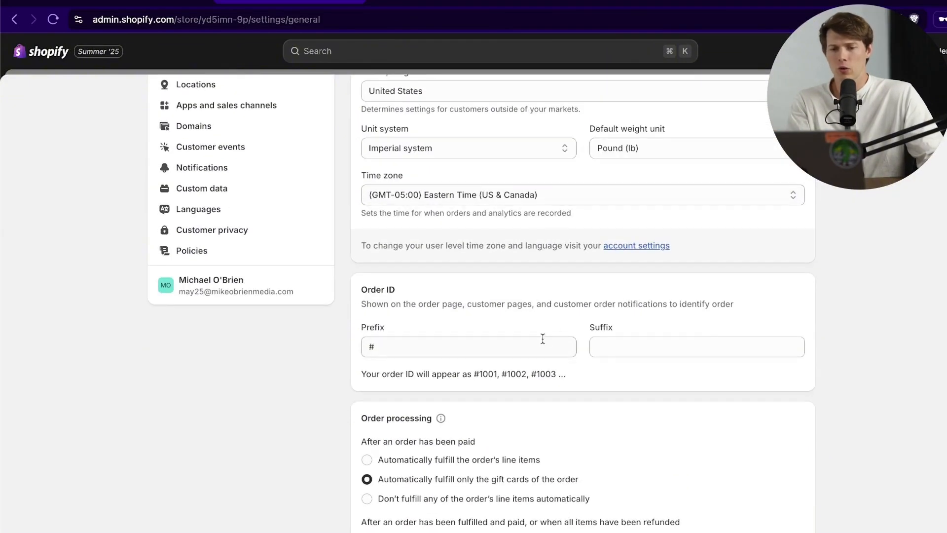
scroll(541, 345, "down", 2)
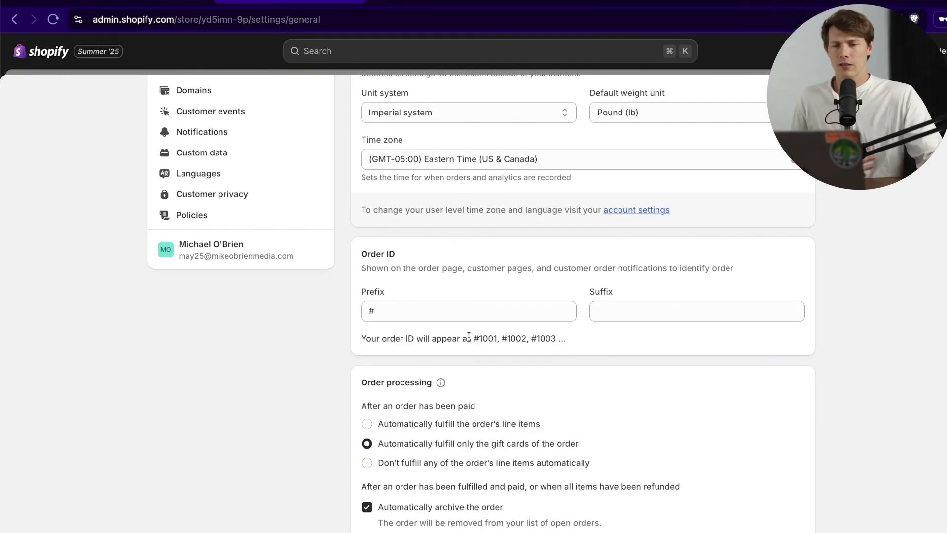
left_click(435, 311)
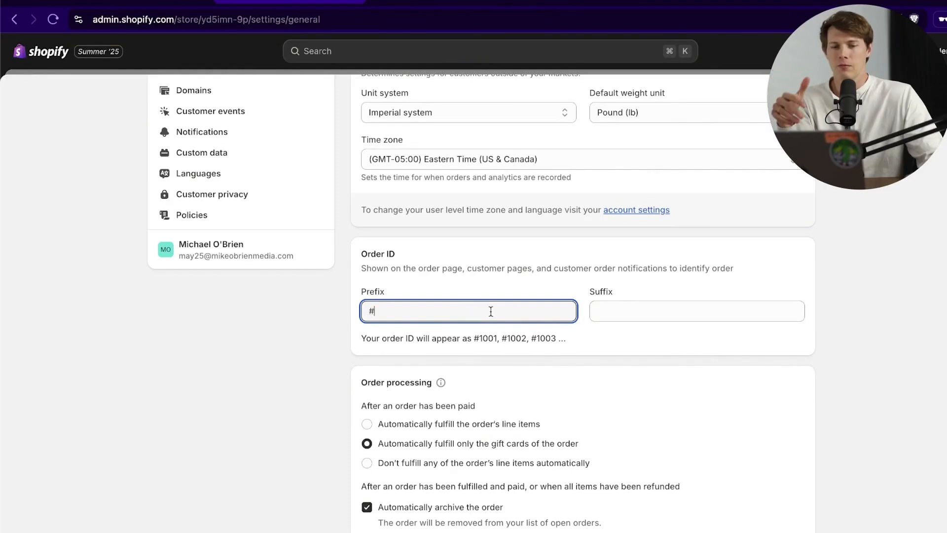
left_click(630, 310)
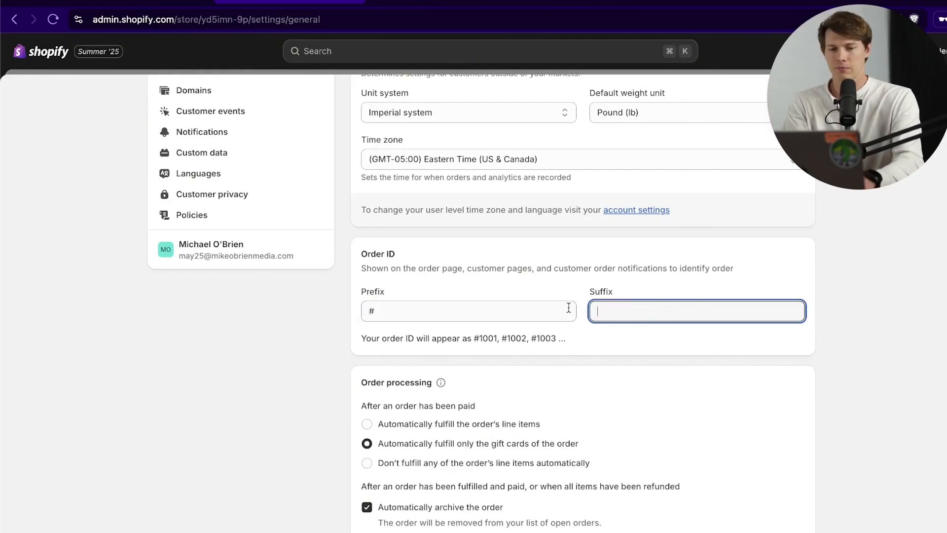
type("-JerkyLove")
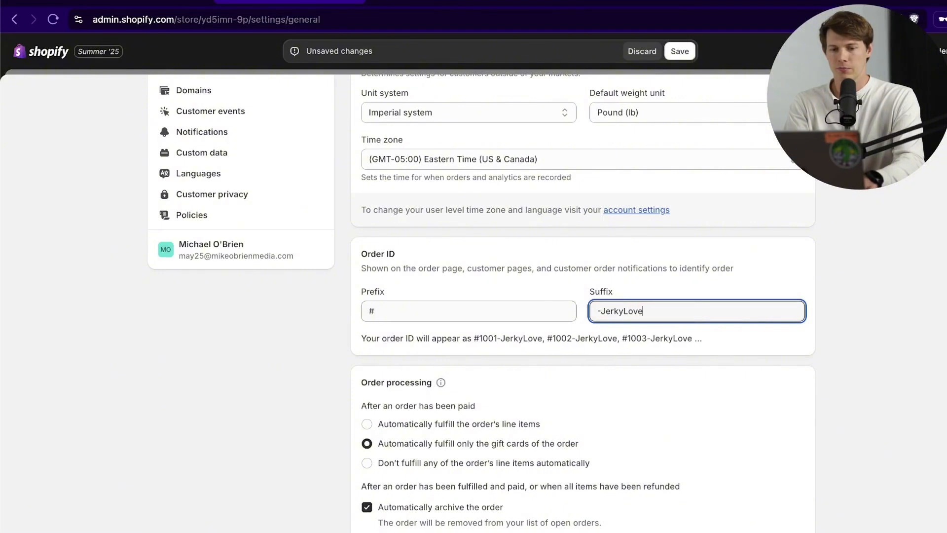
key("BackSpace")
key("BackSpace")
key("BackSpace")
key("BackSpace")
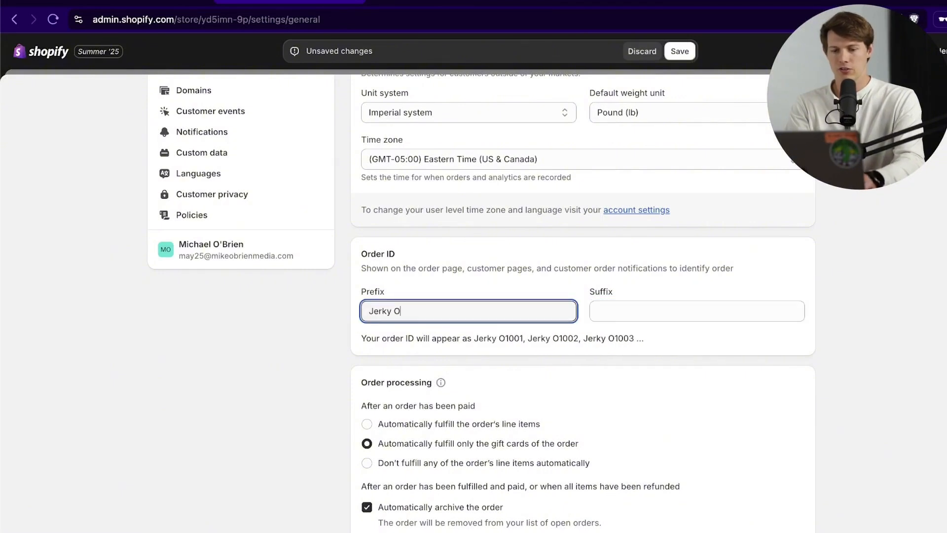
type("rde")
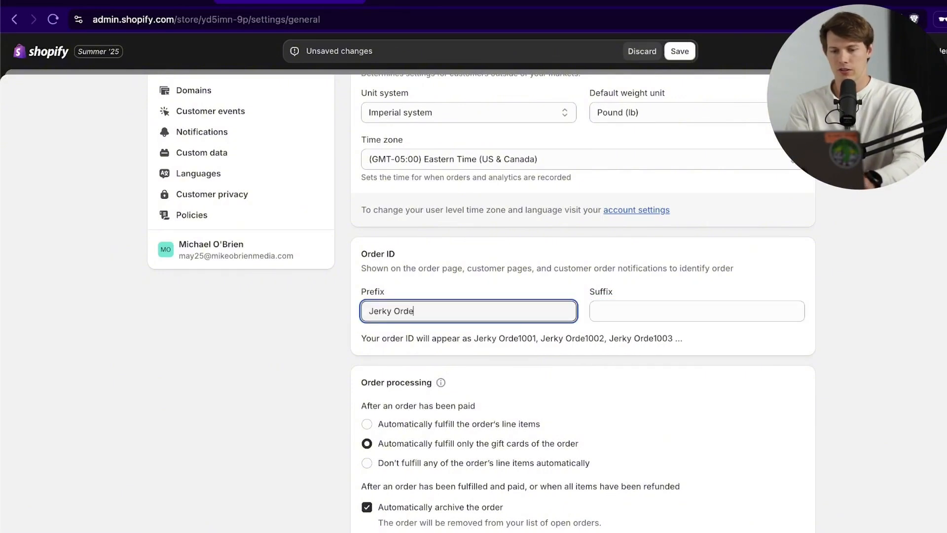
type("r #")
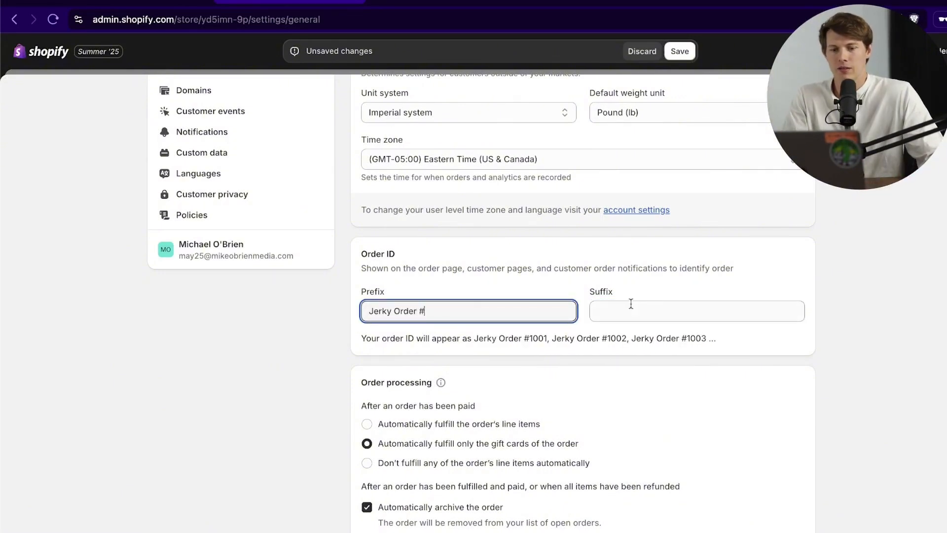
Step: Try a '-BJ' order ID suffix, clear it, and save the general settings
left_click(717, 310)
type("-")
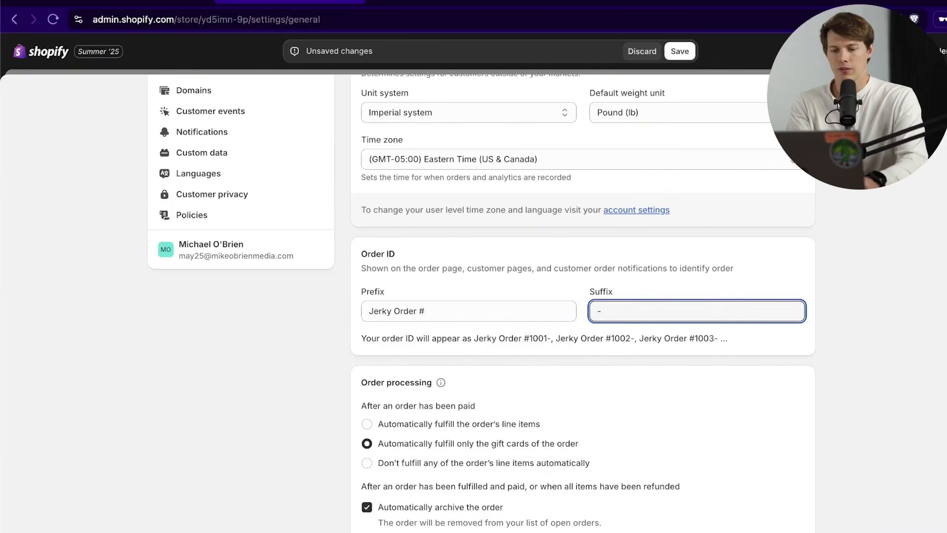
type("BK")
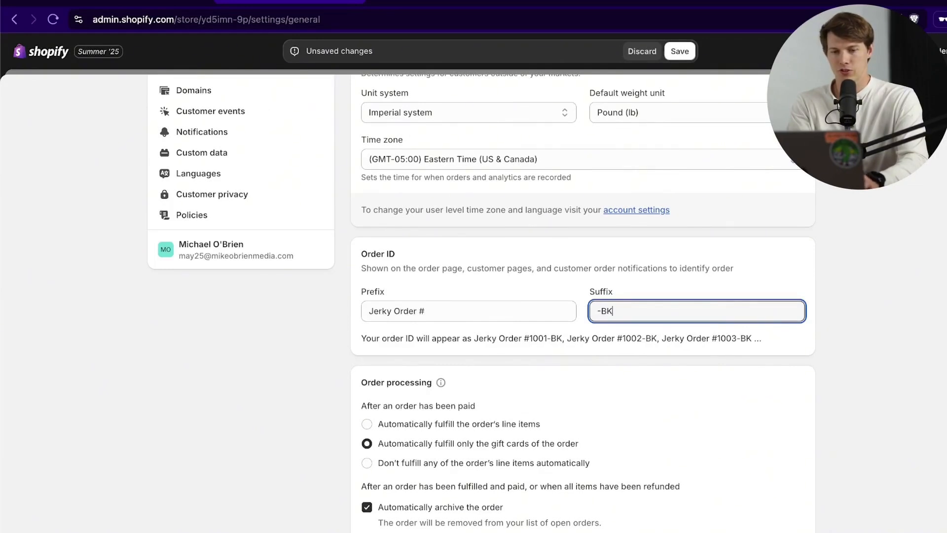
key("BackSpace")
type("J")
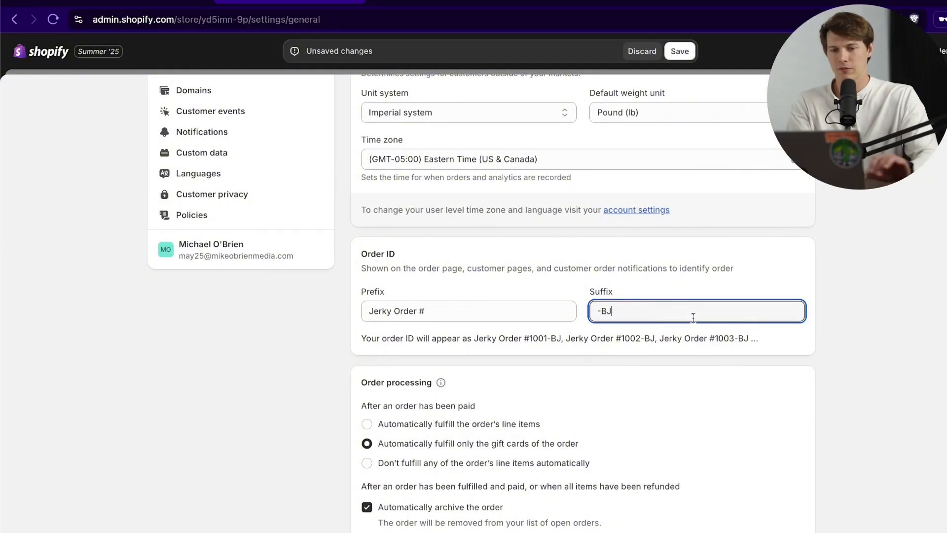
key("BackSpace")
key("BackSpace")
key("BackSpace")
scroll(661, 365, "down", 10)
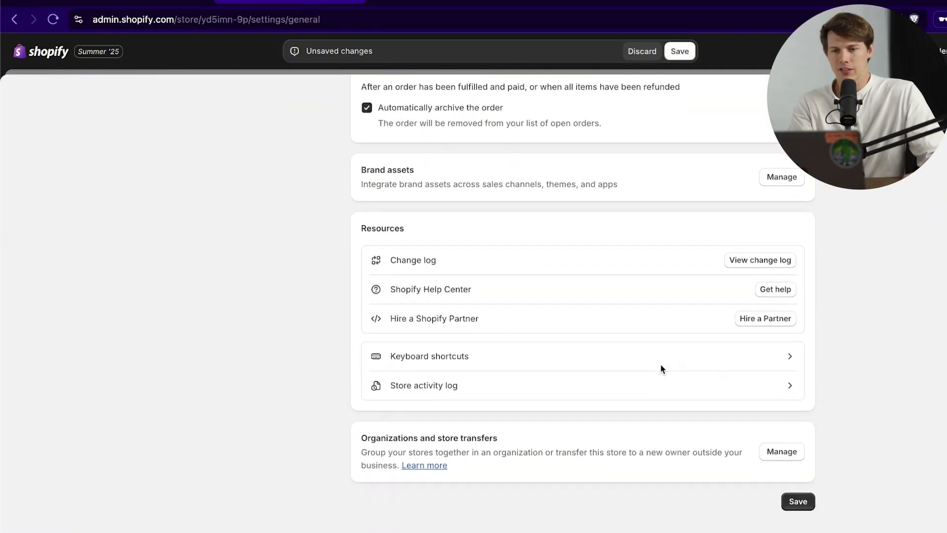
left_click(798, 501)
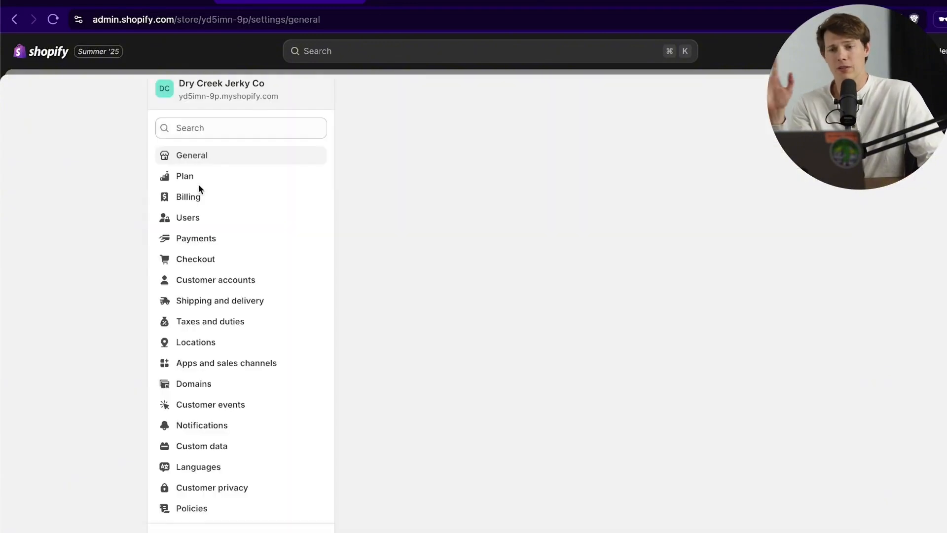
Step: Review the Basic plan details, then view the store's users
left_click(189, 191)
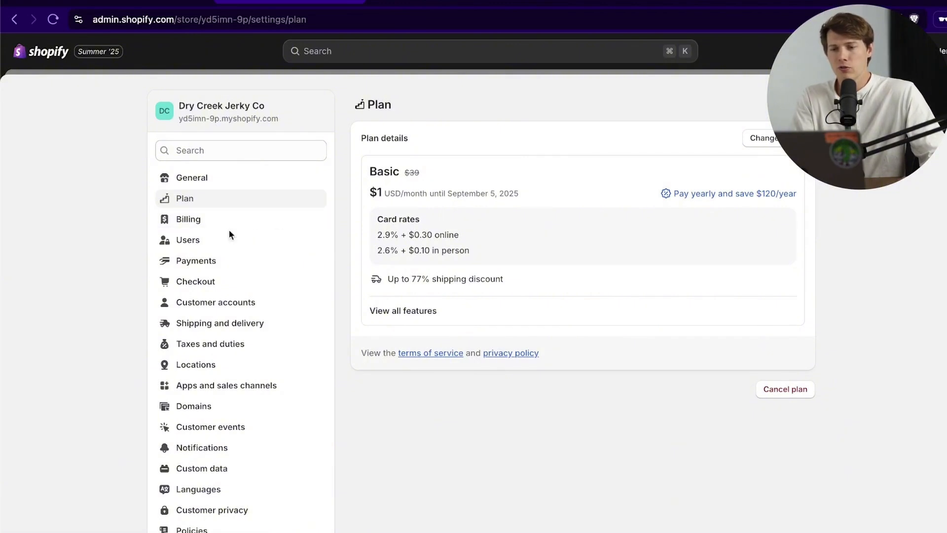
left_click(216, 241)
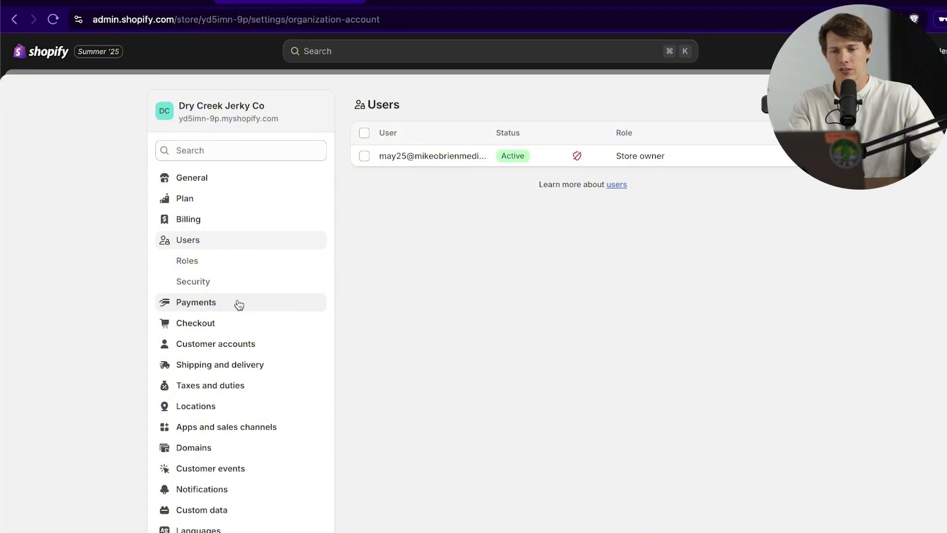
Step: Go to Payments via Checkout and look over Shopify Payments and PayPal options
left_click(257, 323)
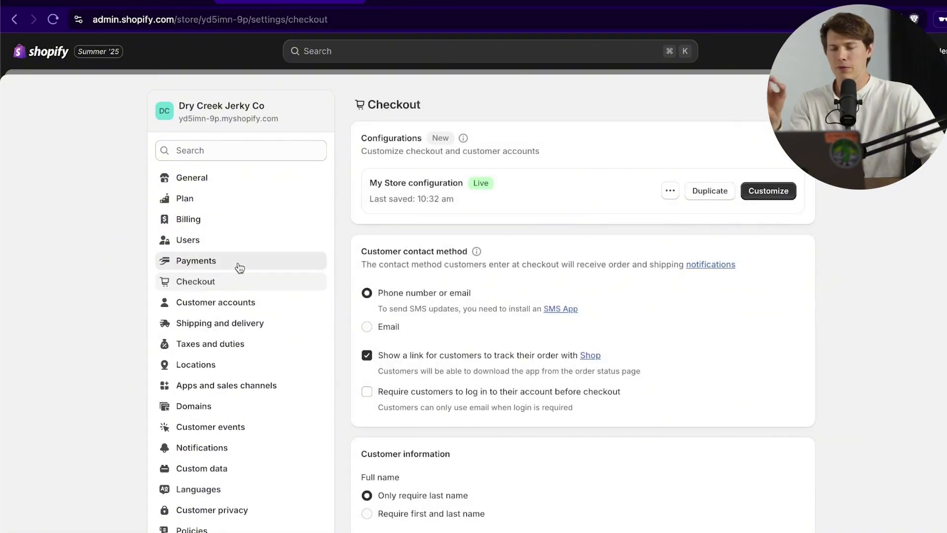
left_click(238, 266)
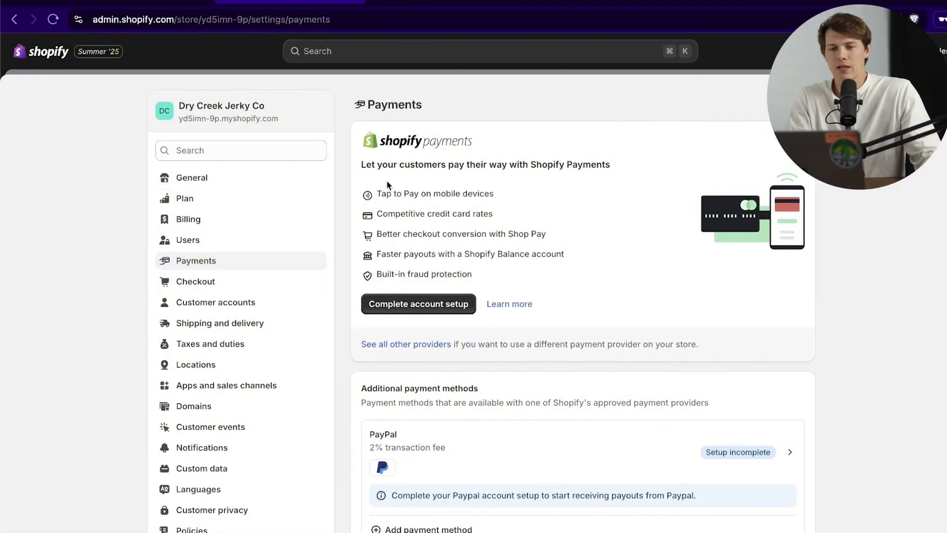
scroll(568, 264, "down", 4)
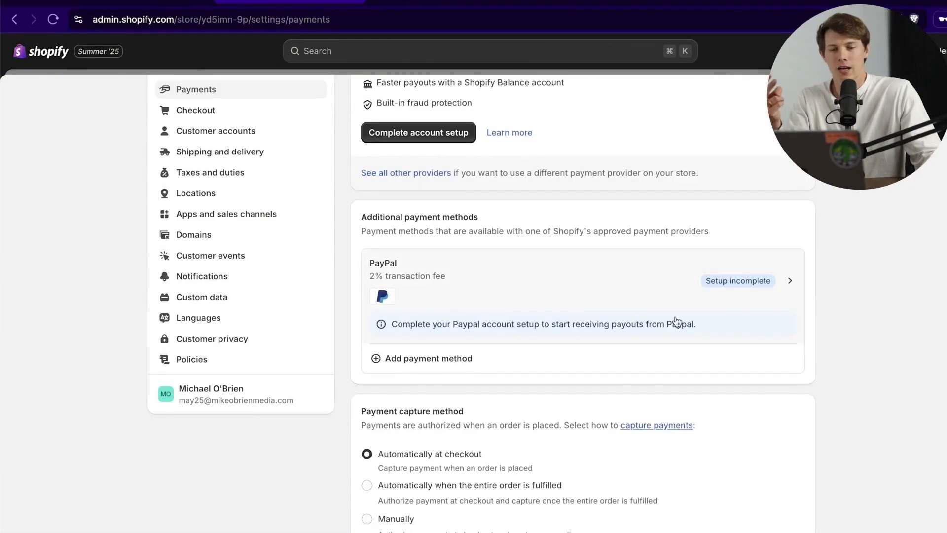
scroll(715, 330, "down", 3)
scroll(750, 336, "up", 1)
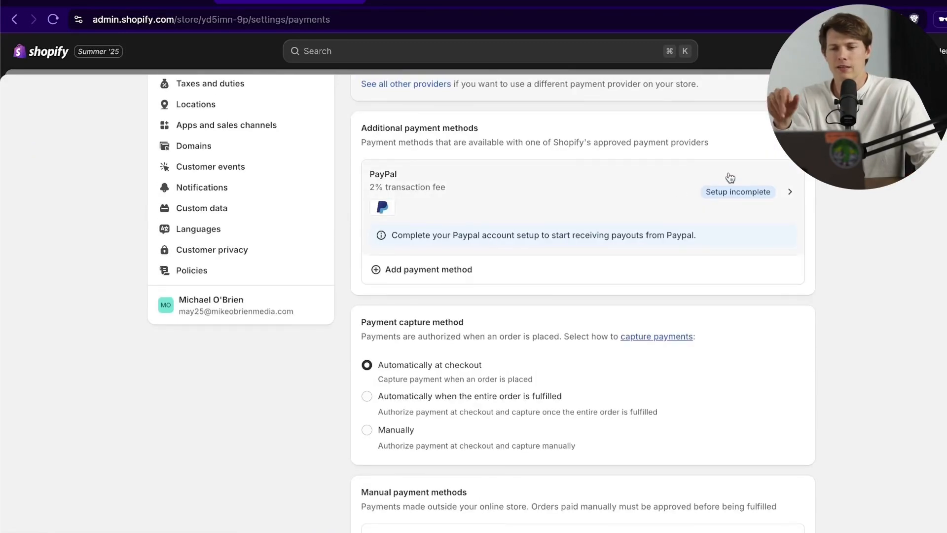
scroll(730, 178, "up", 6)
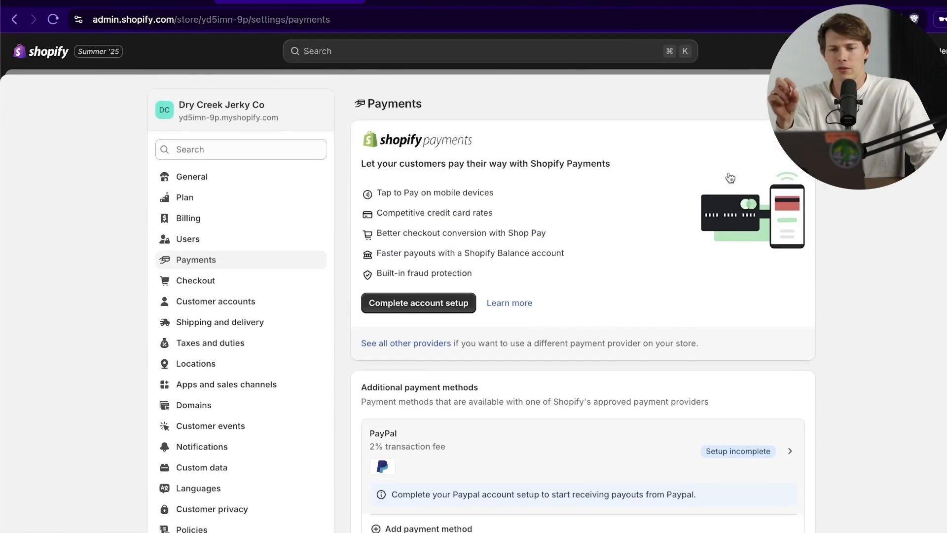
Step: Begin the Shopify Payments account setup and place the Gmail window over the admin
left_click(431, 313)
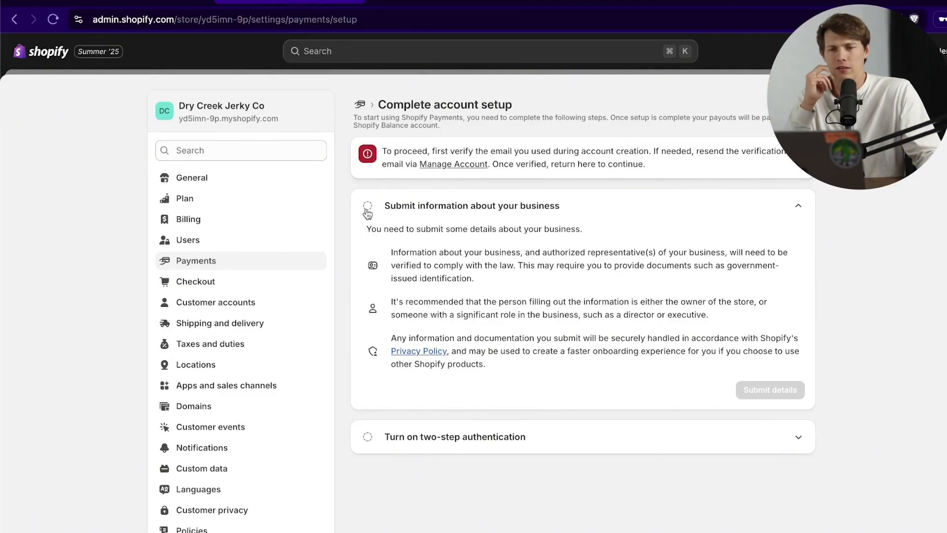
left_click(402, 207)
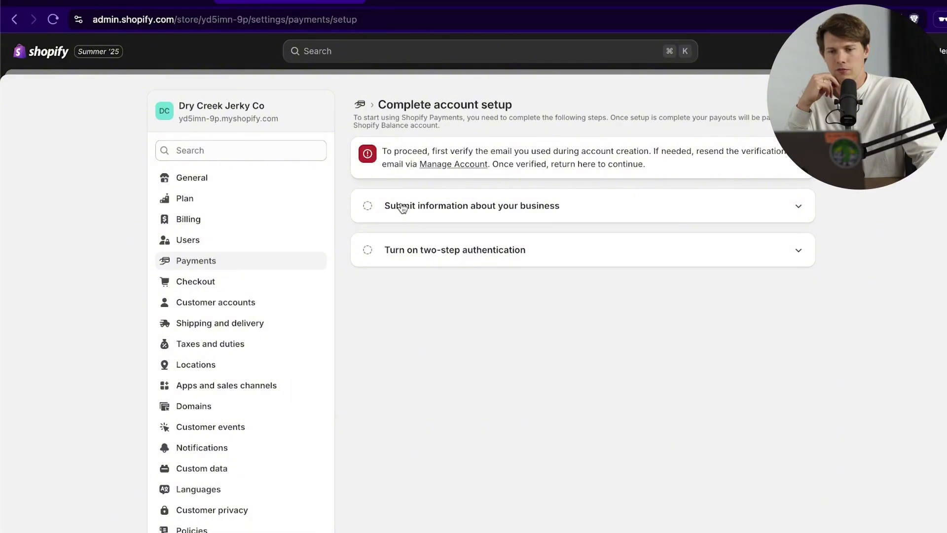
left_click(402, 207)
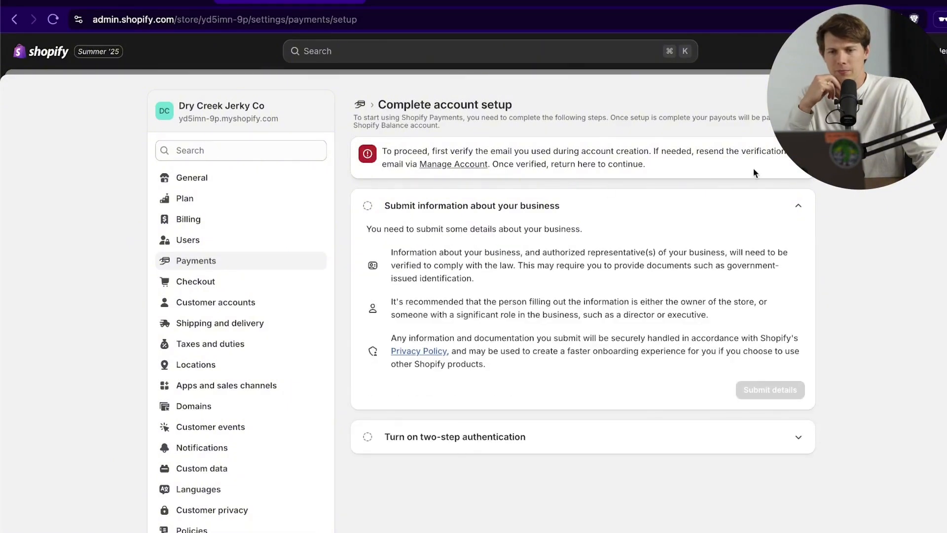
left_click_drag(649, 165, 380, 153)
left_click(616, 170)
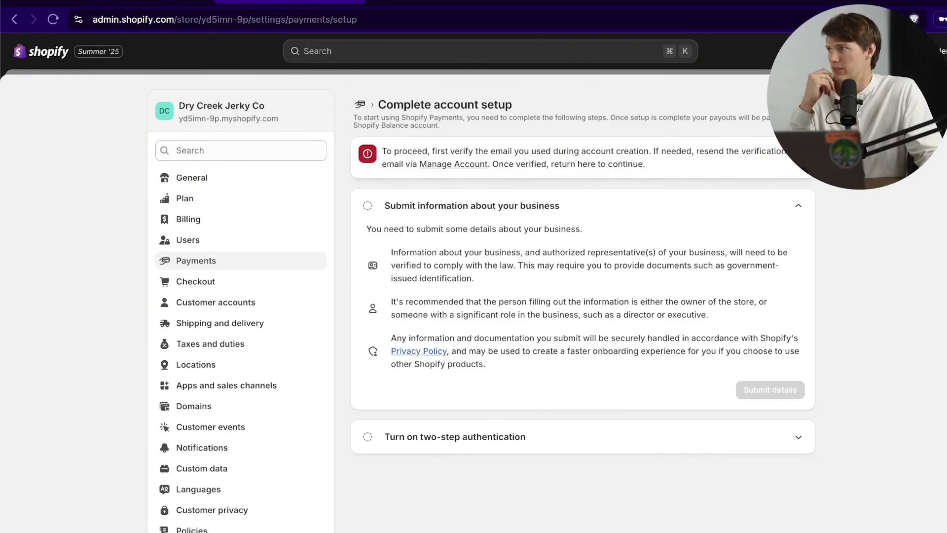
left_click_drag(0, 190, 456, 76)
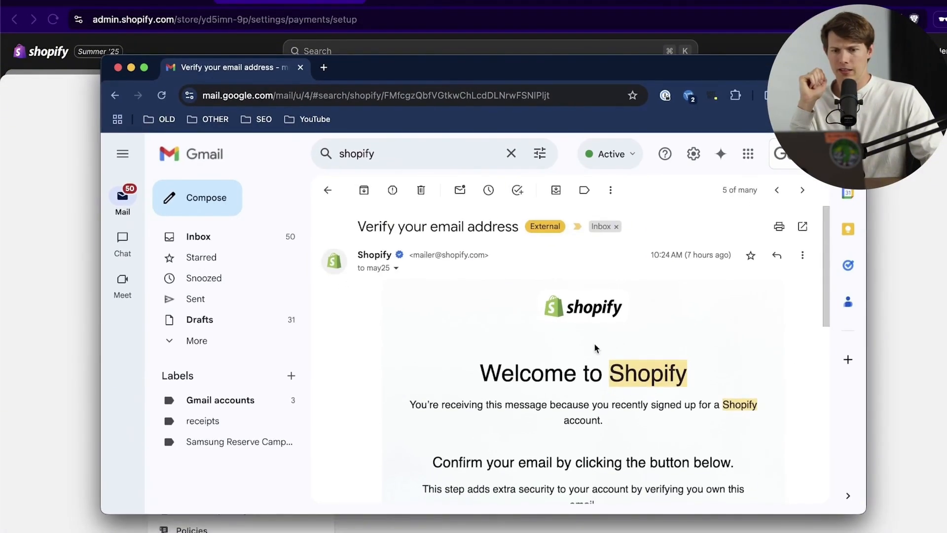
Step: Copy the Confirm email link and load it in a private window, then return to the admin
scroll(595, 348, "down", 2)
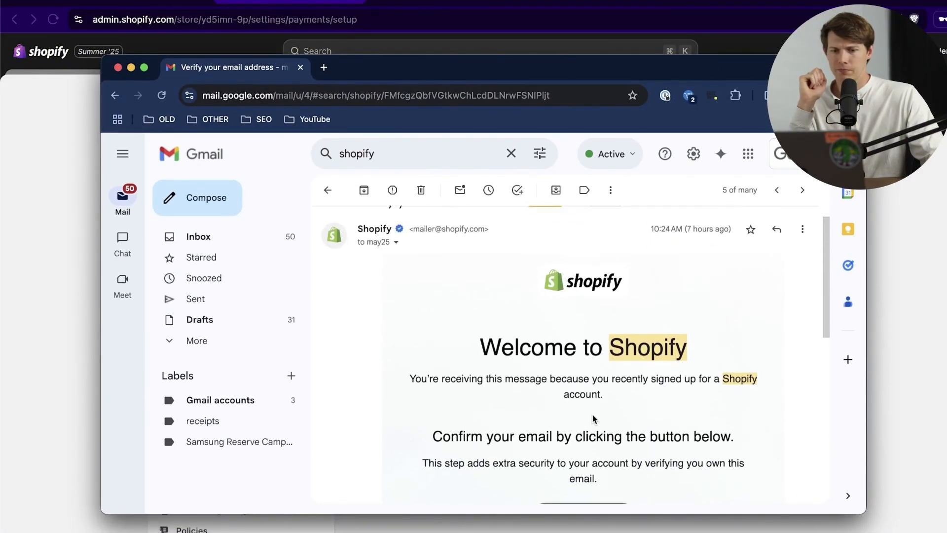
scroll(593, 418, "down", 4)
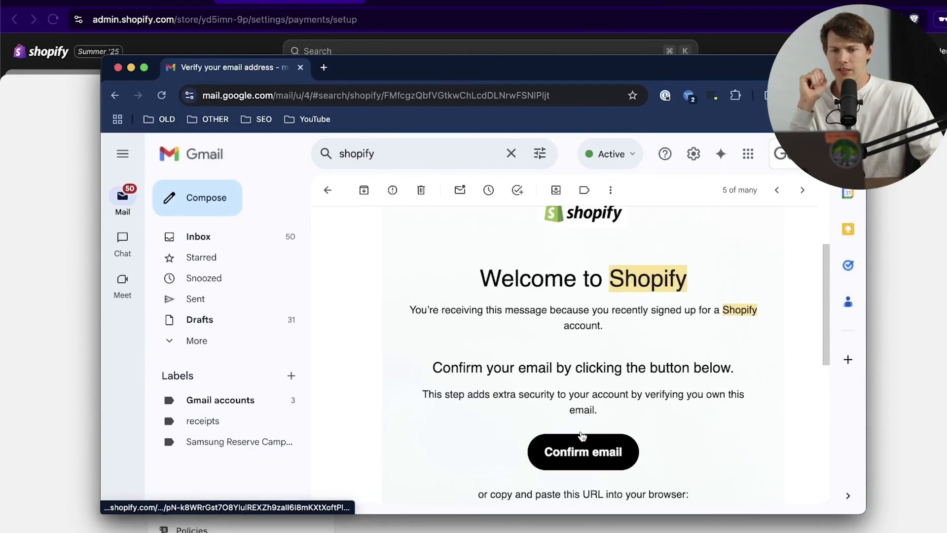
right_click(620, 451)
left_click(661, 381)
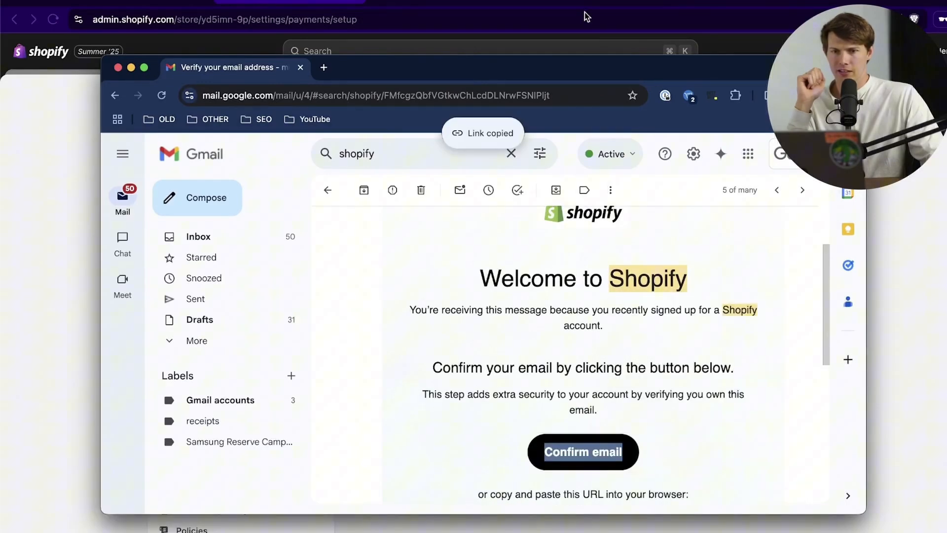
left_click(744, 53)
key("super+shift+n")
key("super+v")
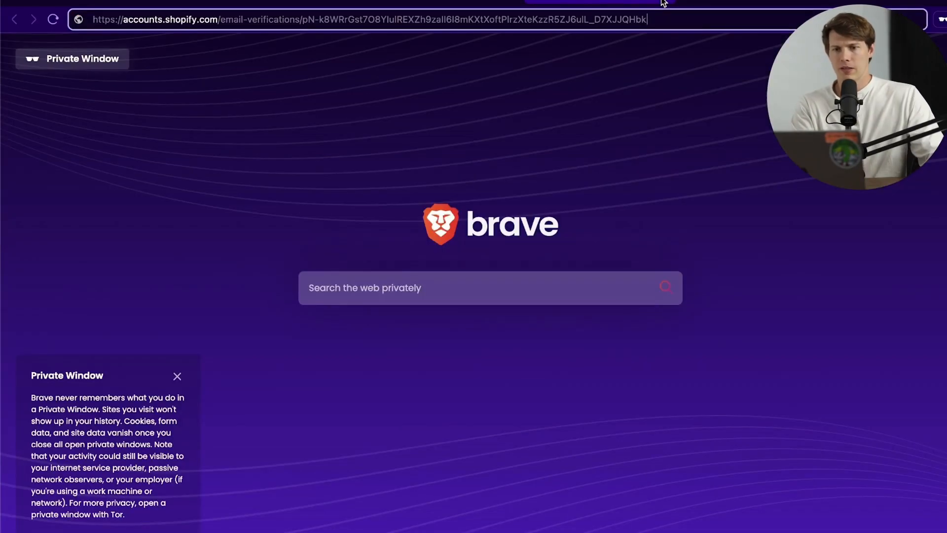
key("Return")
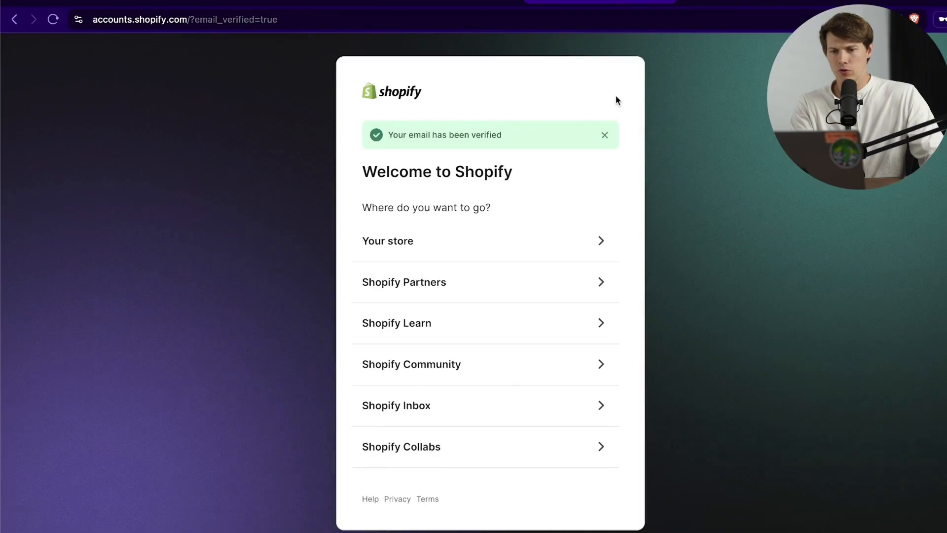
left_click(510, 241)
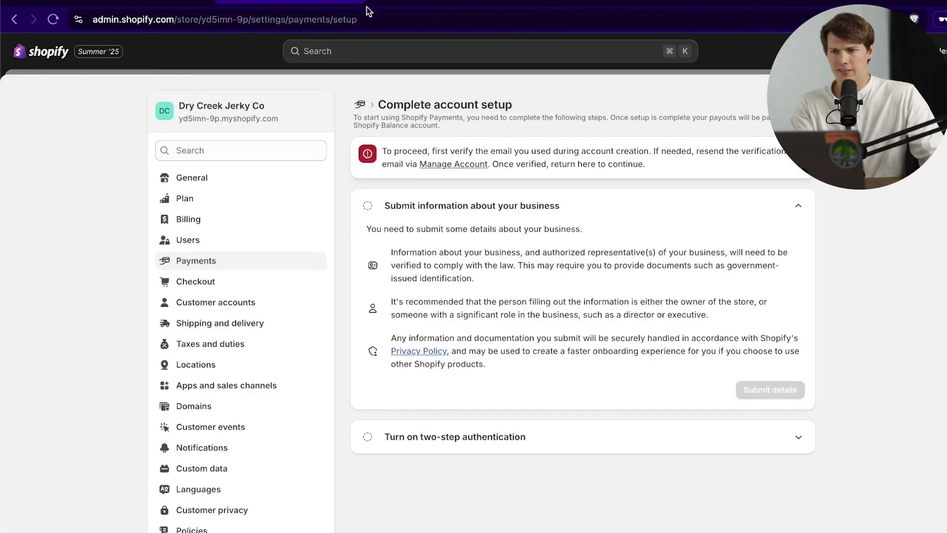
Step: Reload the setup page and start submitting the business details
left_click(54, 19)
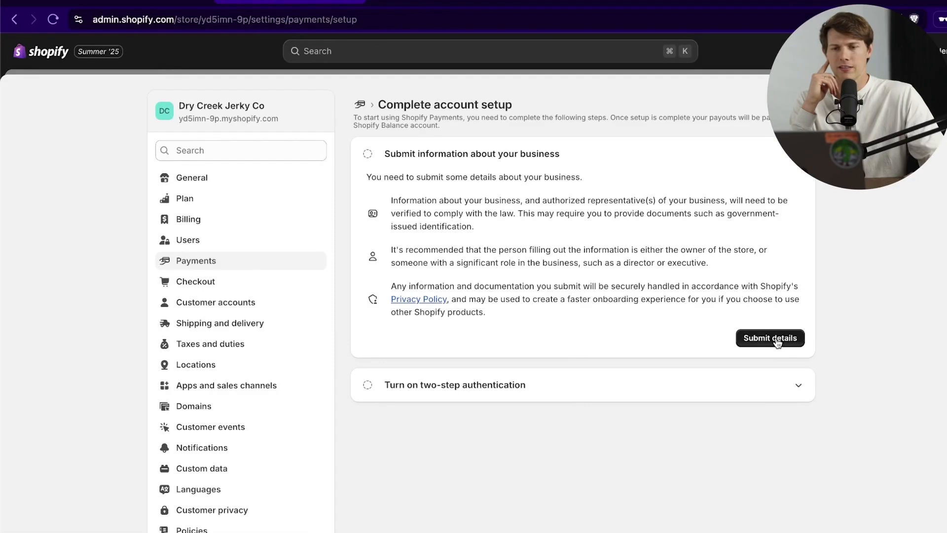
left_click(776, 342)
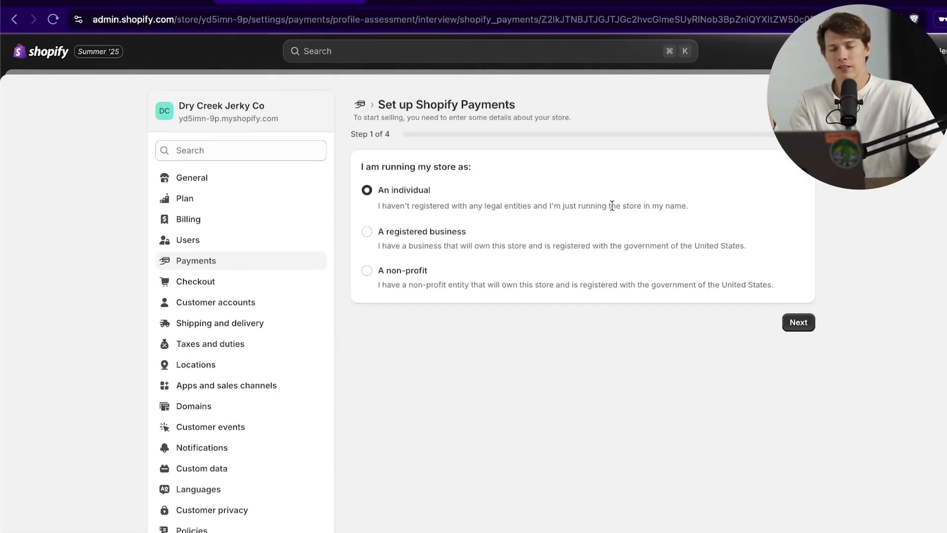
Step: Register the payments account as an individual in Food and drink, sub-category Freezer and locker meat provisioners
left_click(421, 234)
left_click(398, 191)
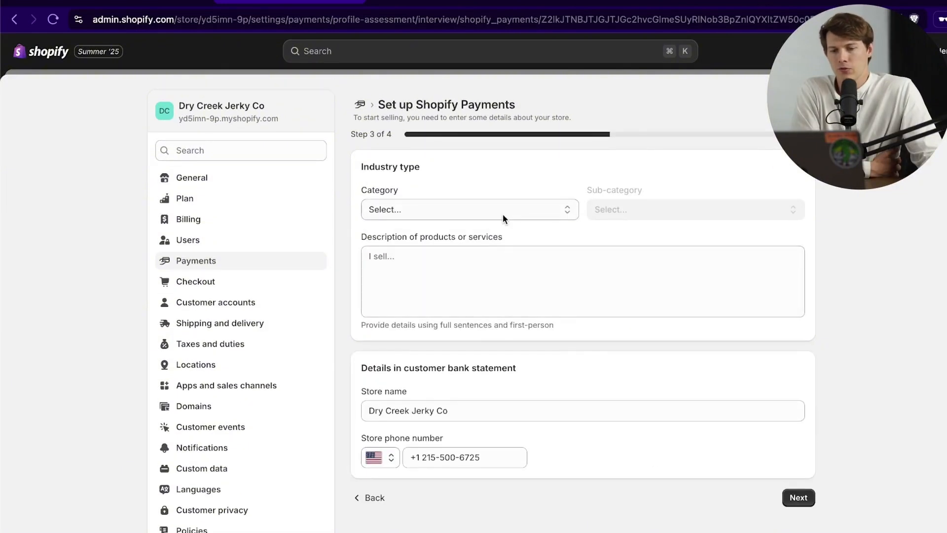
left_click(502, 212)
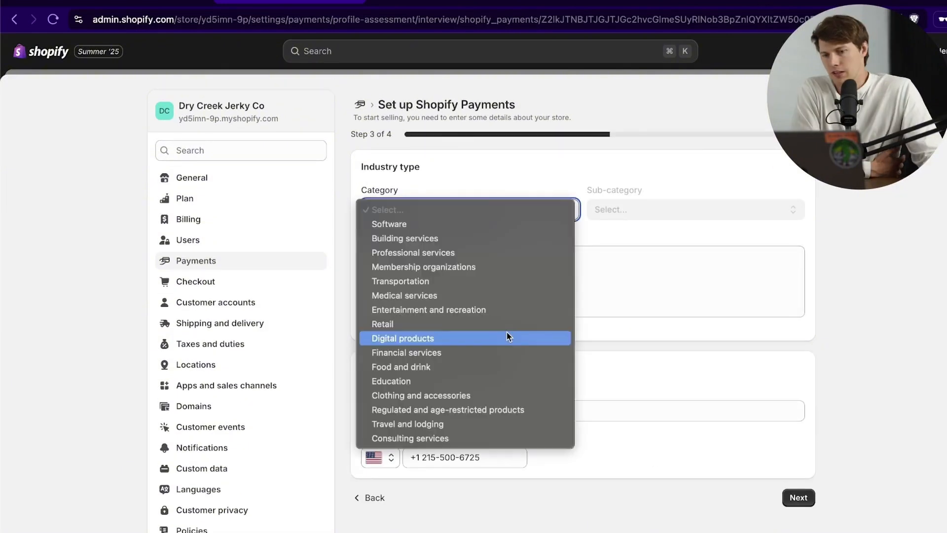
left_click(507, 366)
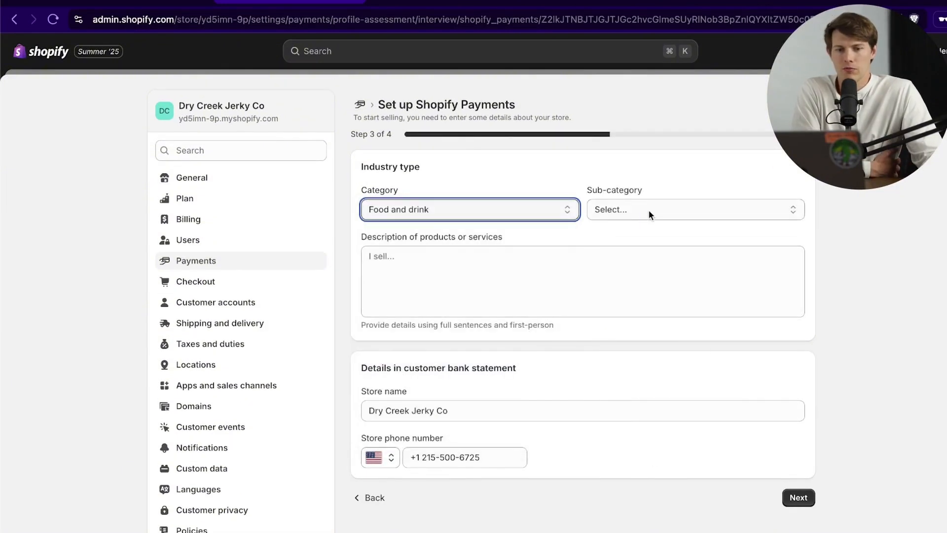
left_click(649, 209)
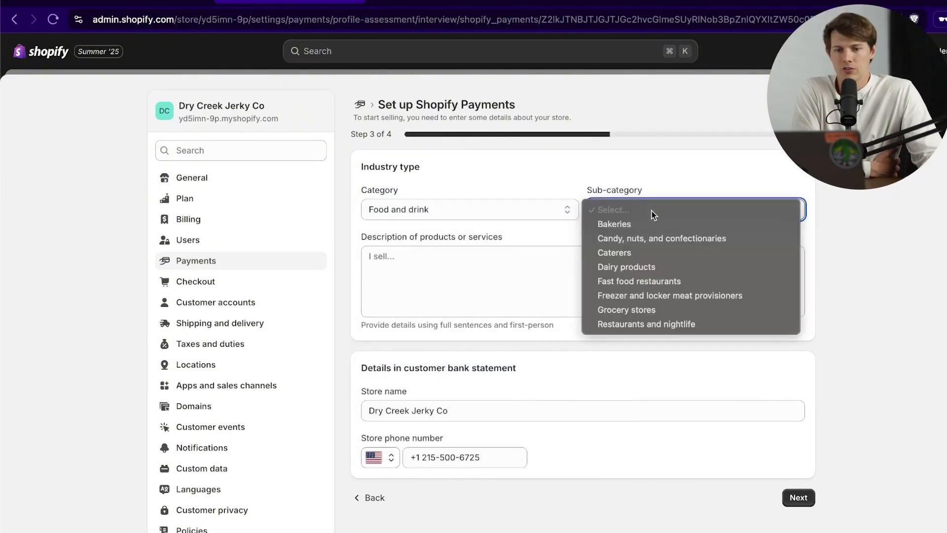
left_click(758, 298)
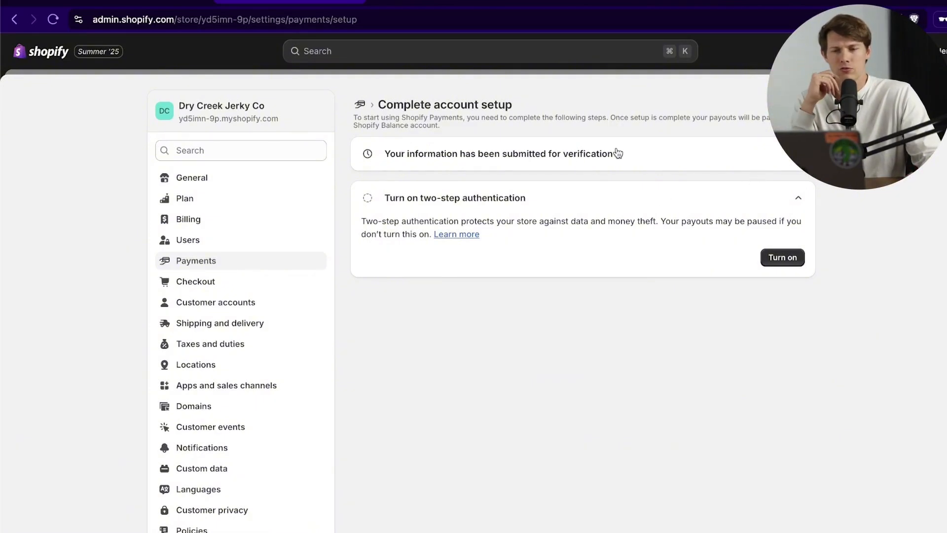
Step: Turn on two-step authentication for Shopify Payments payouts
left_click(790, 260)
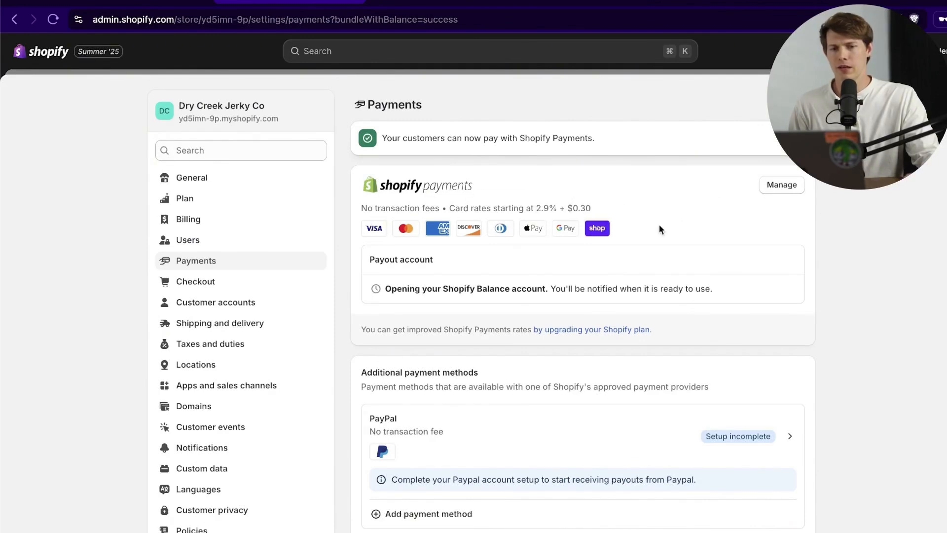
Step: Switch on Amazon Pay in Shopify Payments' payment methods, then return to the Payments page
left_click(781, 185)
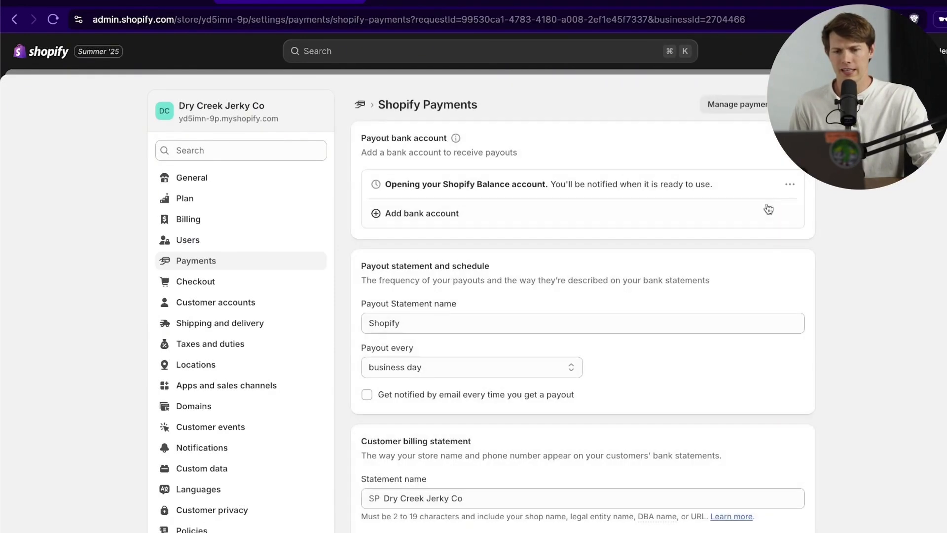
left_click(268, 265)
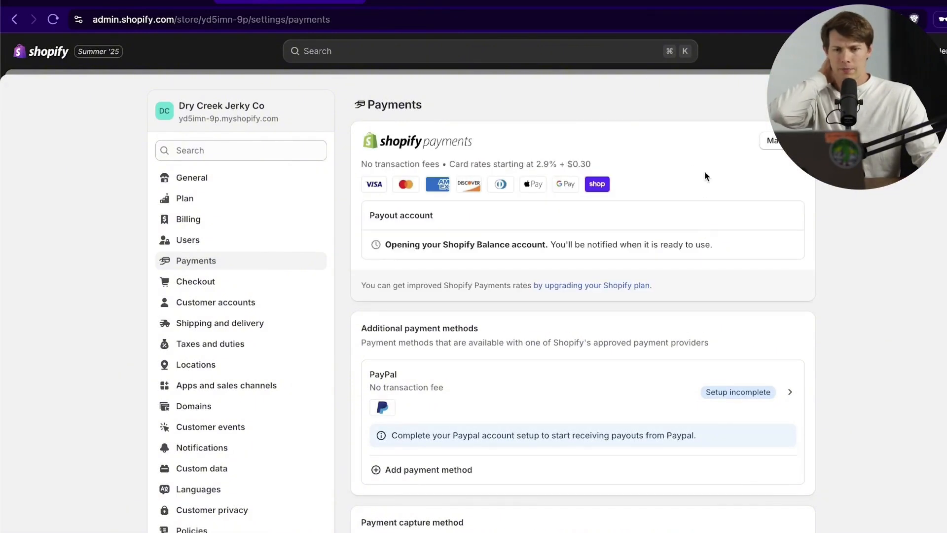
left_click(770, 141)
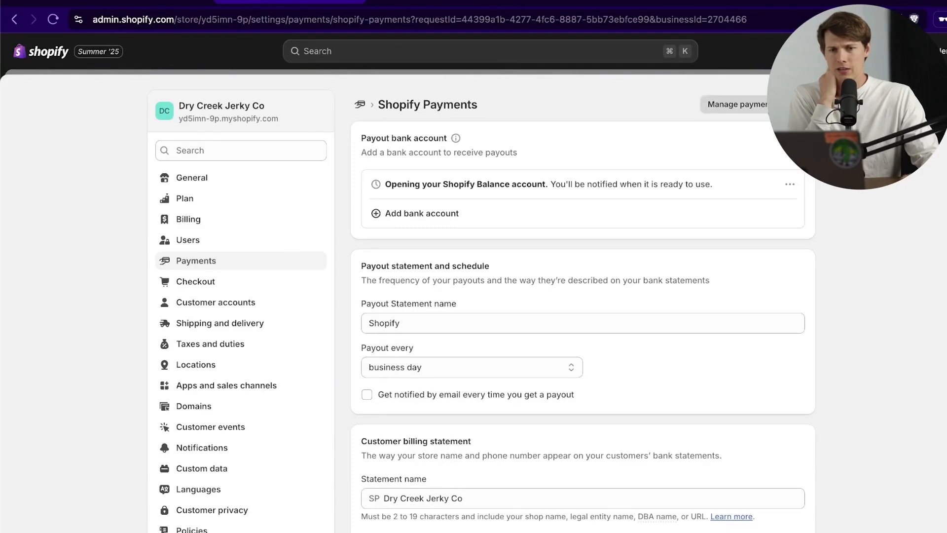
left_click(777, 104)
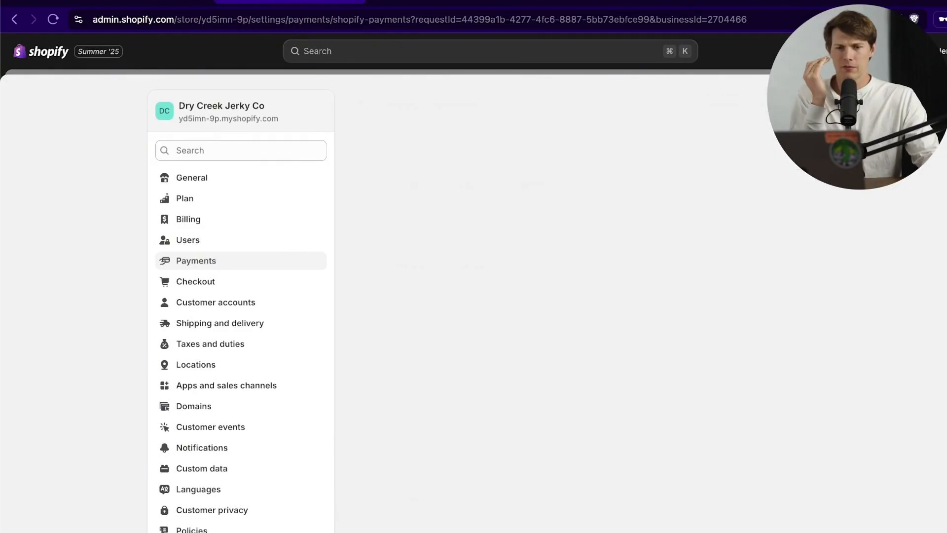
scroll(891, 302, "down", 3)
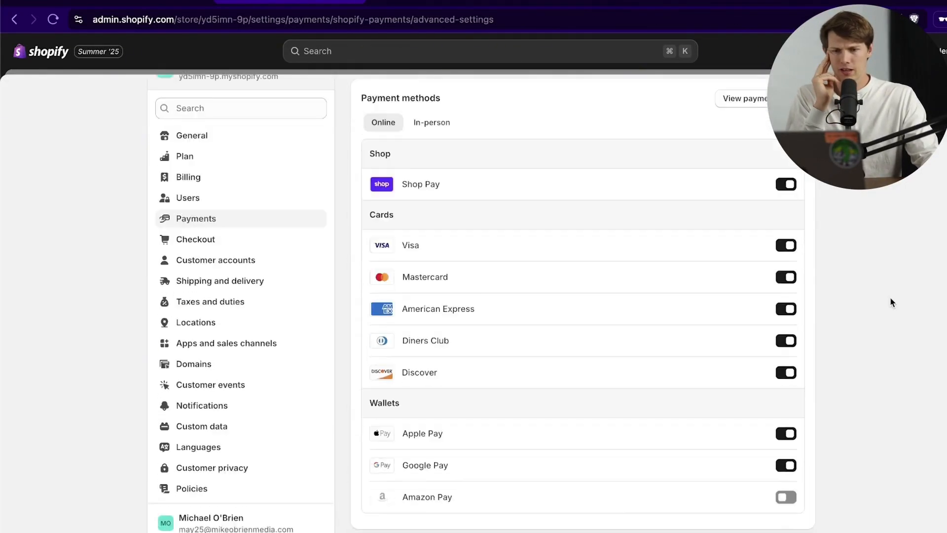
scroll(884, 308, "up", 2)
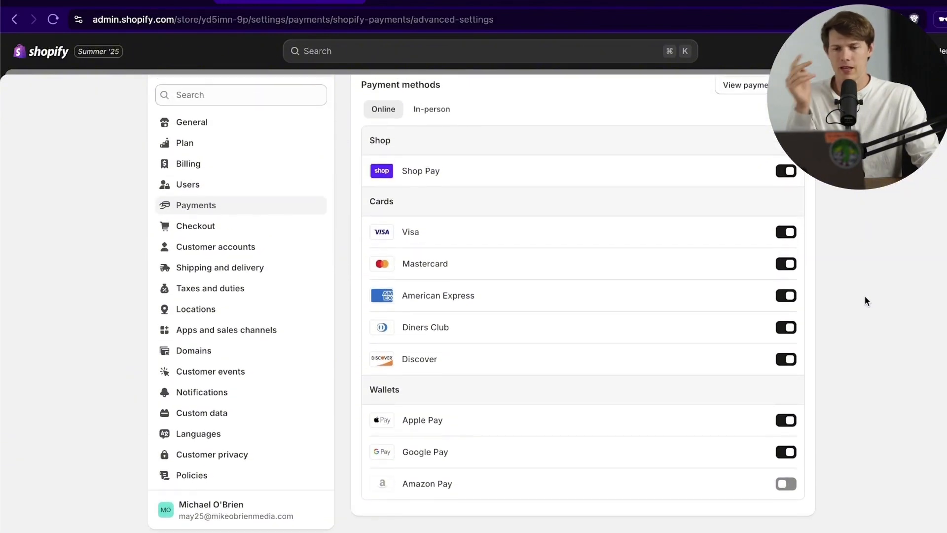
scroll(826, 368, "down", 2)
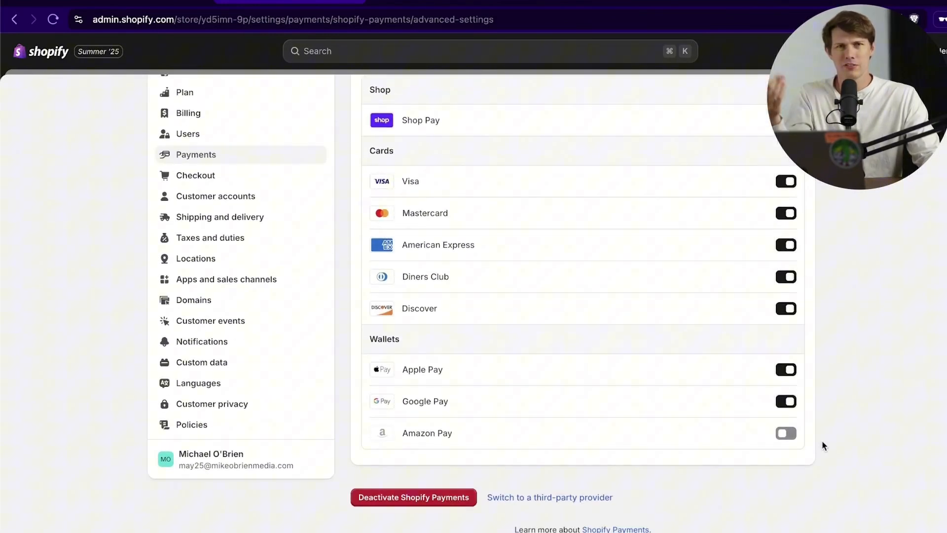
left_click(787, 433)
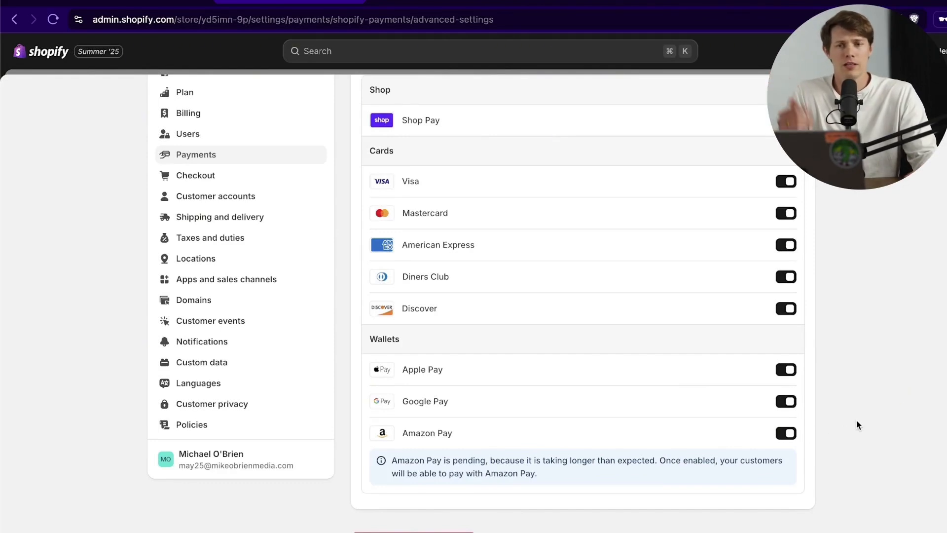
scroll(856, 422, "up", 3)
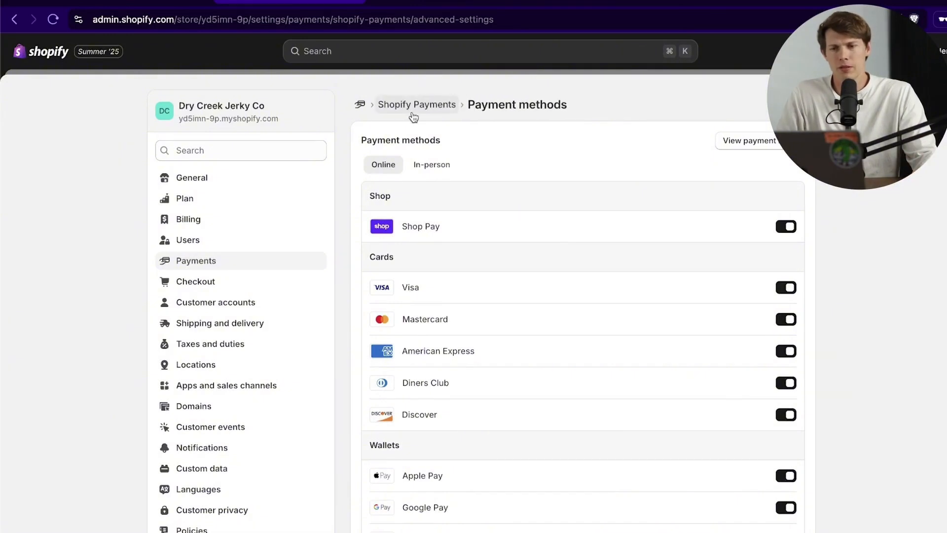
left_click(359, 106)
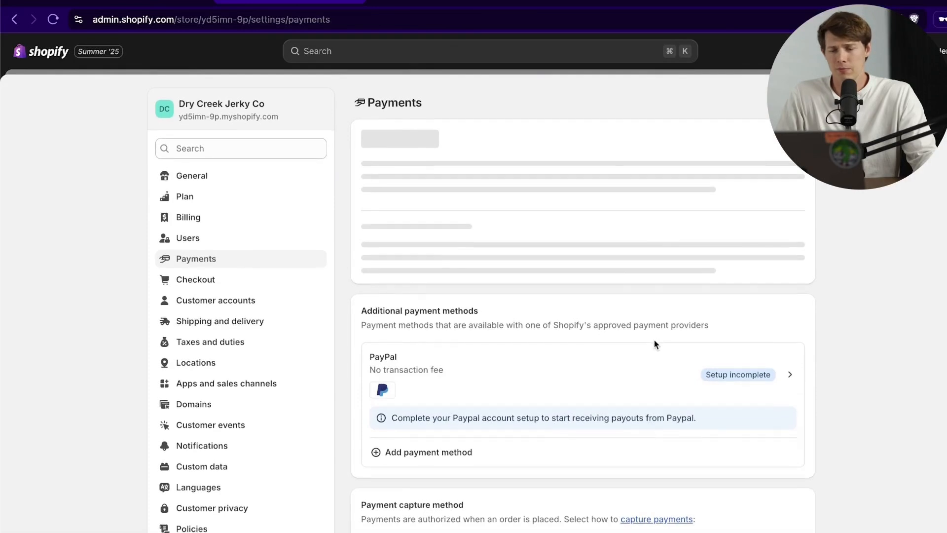
scroll(654, 340, "down", 2)
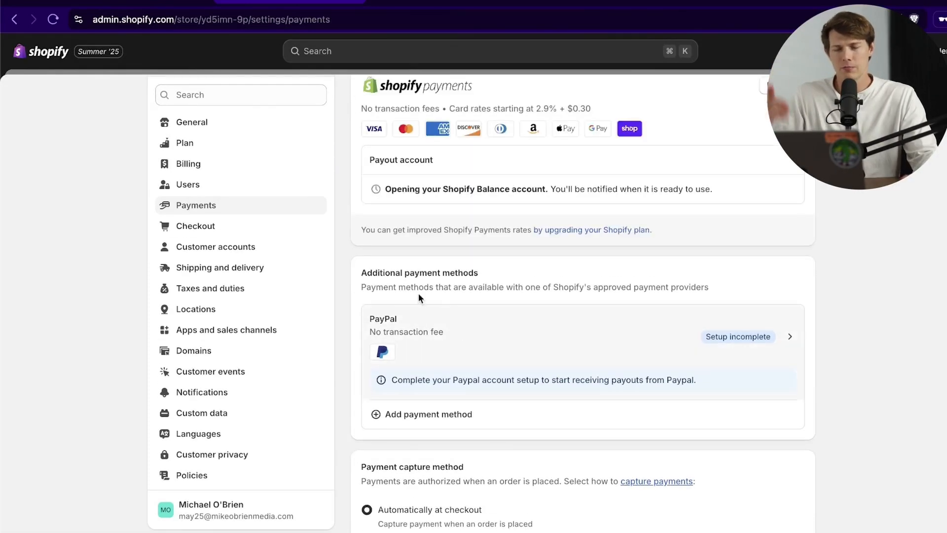
Step: In Checkout settings, try Company name as optional, then revert it to not included
left_click(231, 231)
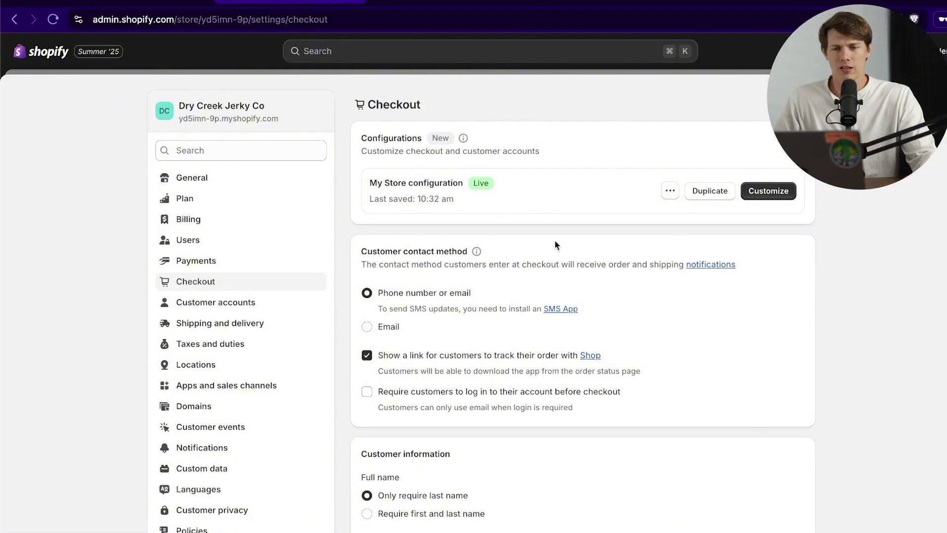
scroll(748, 285, "down", 5)
scroll(753, 283, "down", 10)
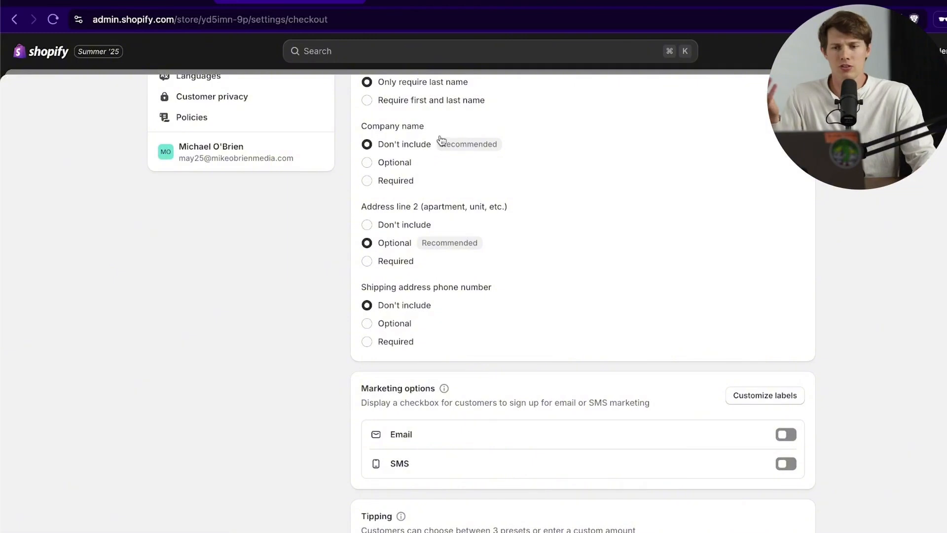
left_click(403, 164)
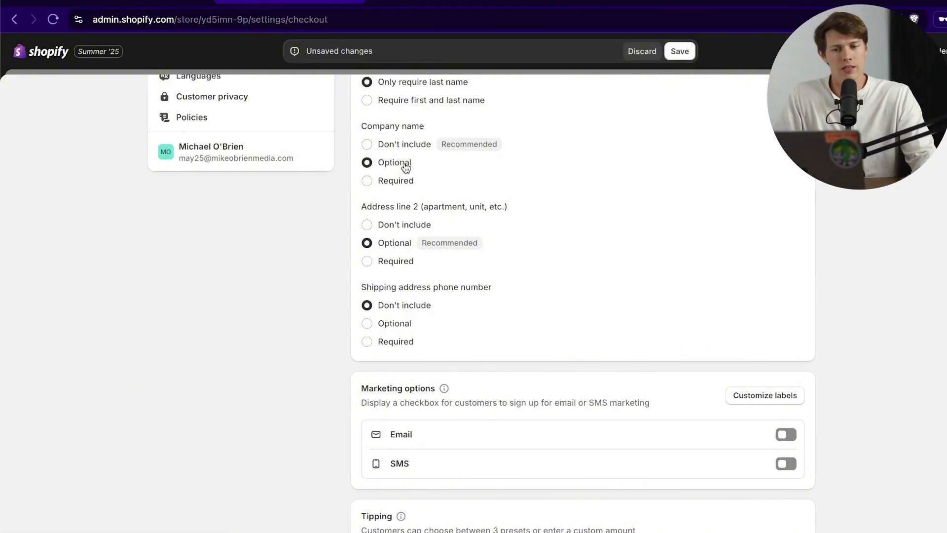
left_click(396, 148)
Step: Toggle email marketing signup at checkout on and back off, then save the checkout settings
scroll(693, 243, "down", 1)
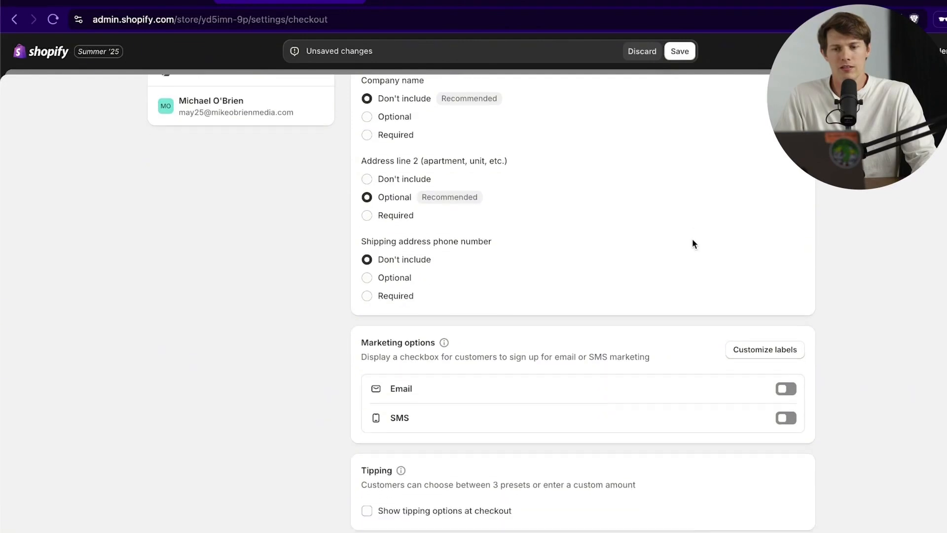
scroll(638, 251, "down", 1)
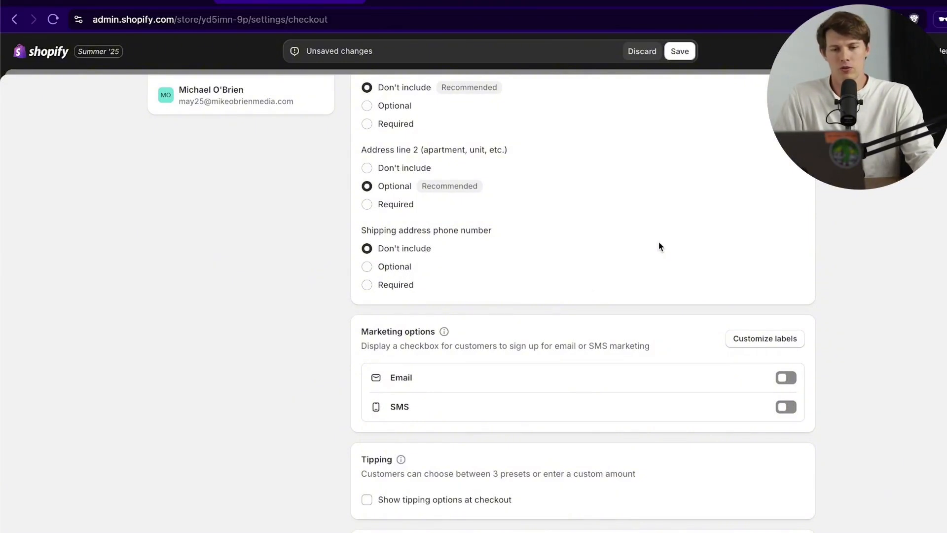
scroll(740, 232, "down", 3)
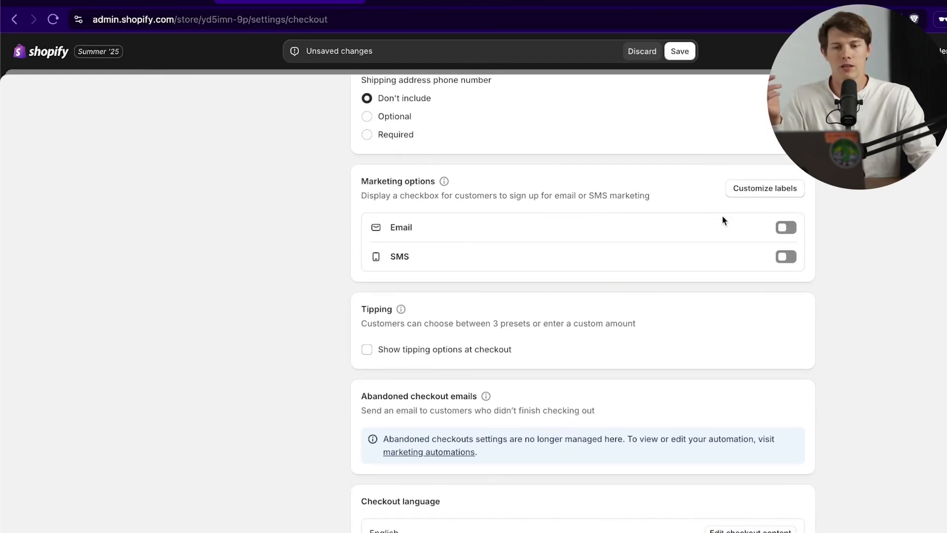
left_click(786, 226)
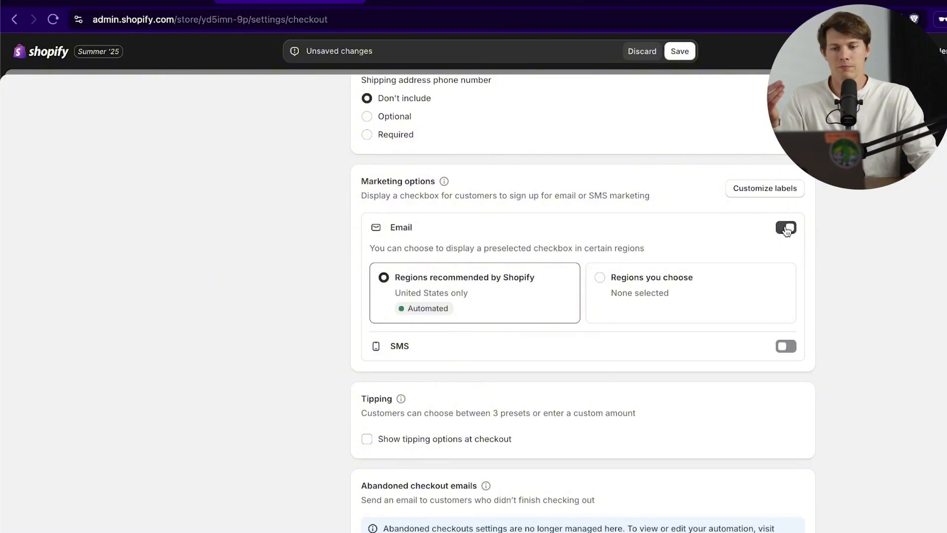
left_click(793, 230)
scroll(895, 271, "down", 3)
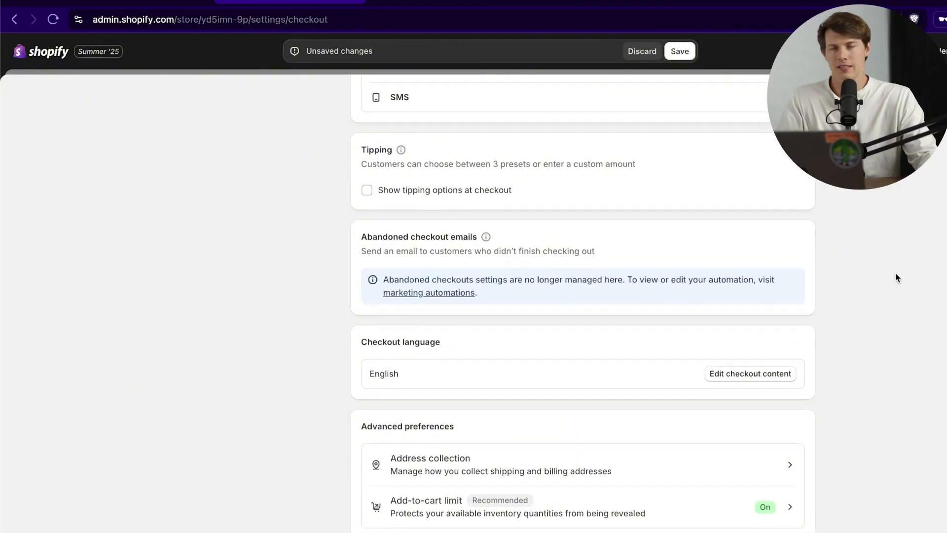
scroll(896, 278, "down", 1)
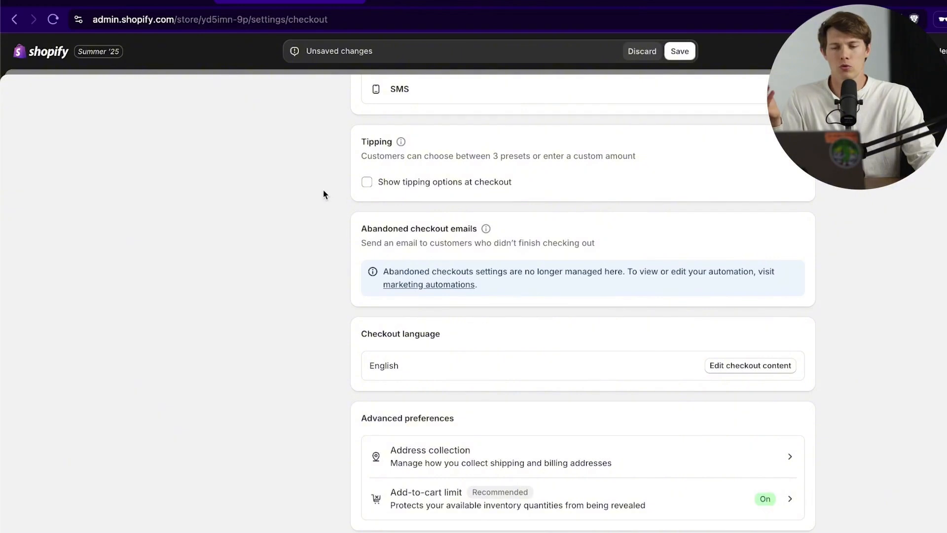
scroll(301, 188, "down", 4)
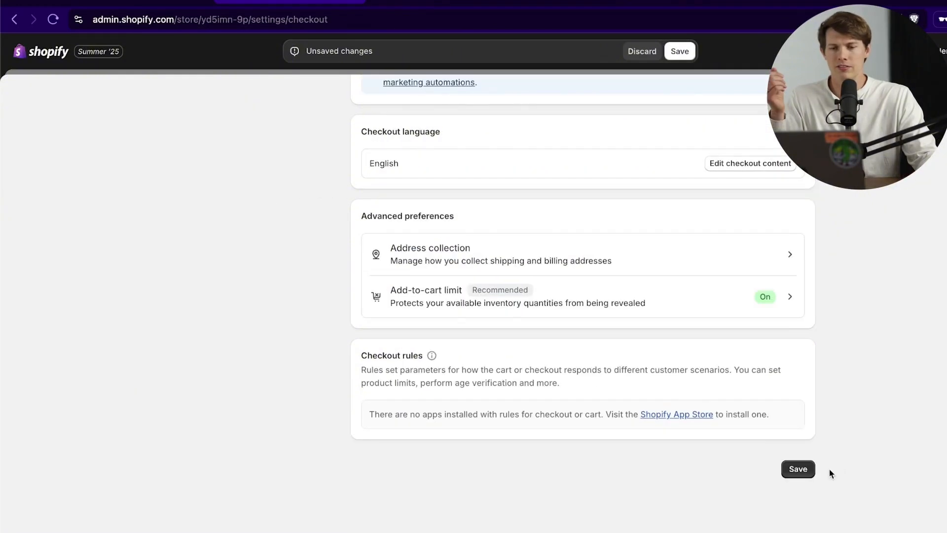
left_click(803, 470)
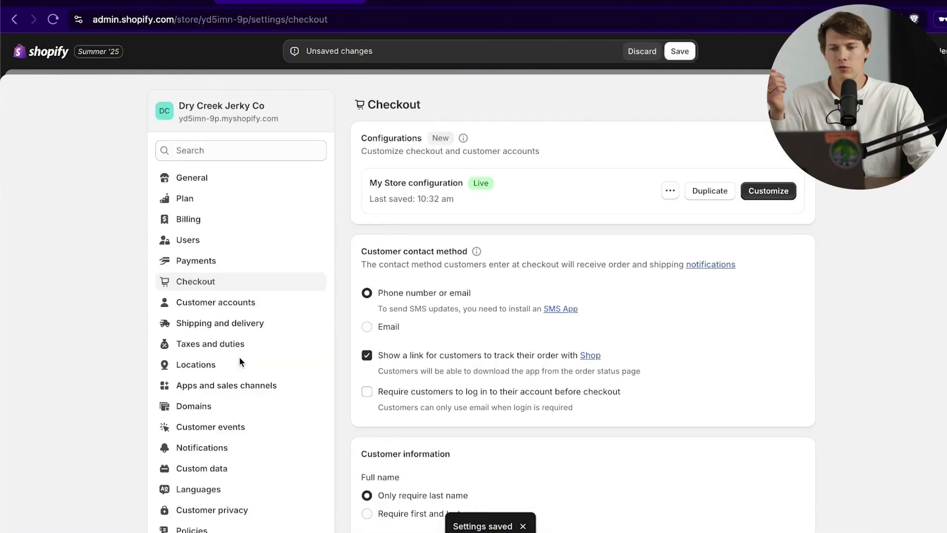
Step: In Customer accounts, toggle self-serve returns on, then turn them off again and confirm
left_click(190, 302)
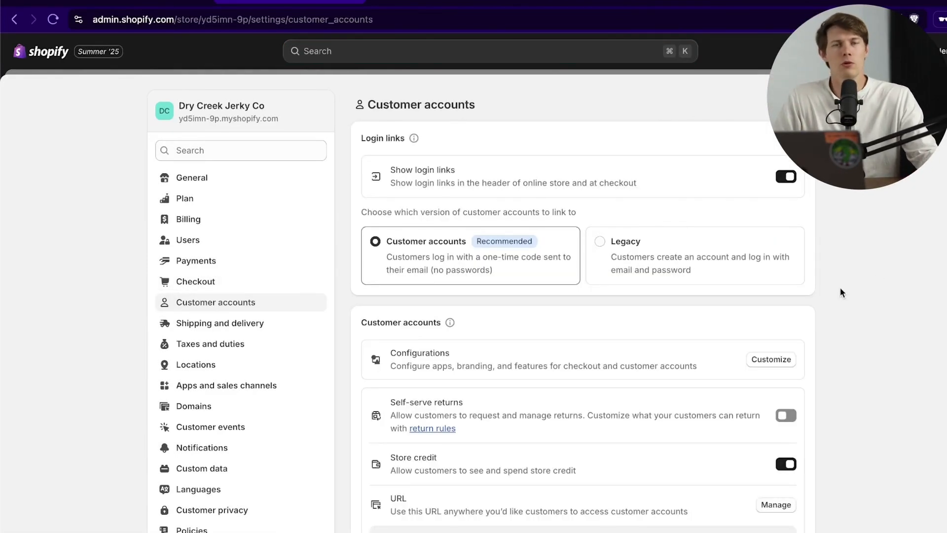
scroll(844, 286, "down", 1)
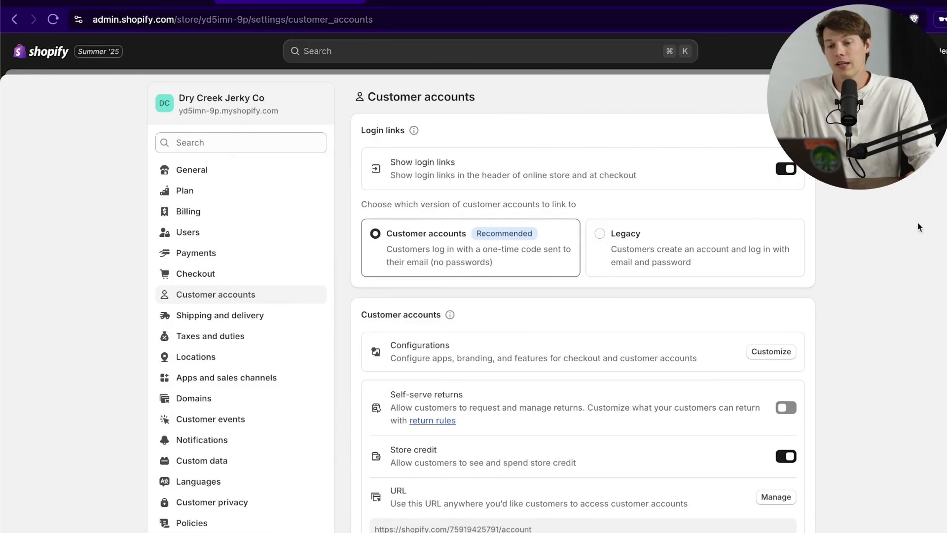
scroll(896, 240, "down", 1)
scroll(894, 240, "down", 3)
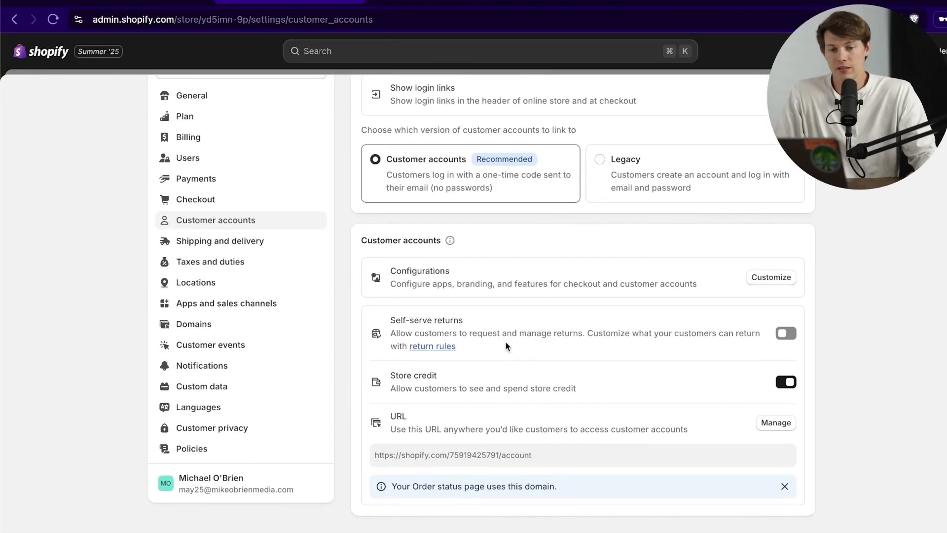
left_click(786, 334)
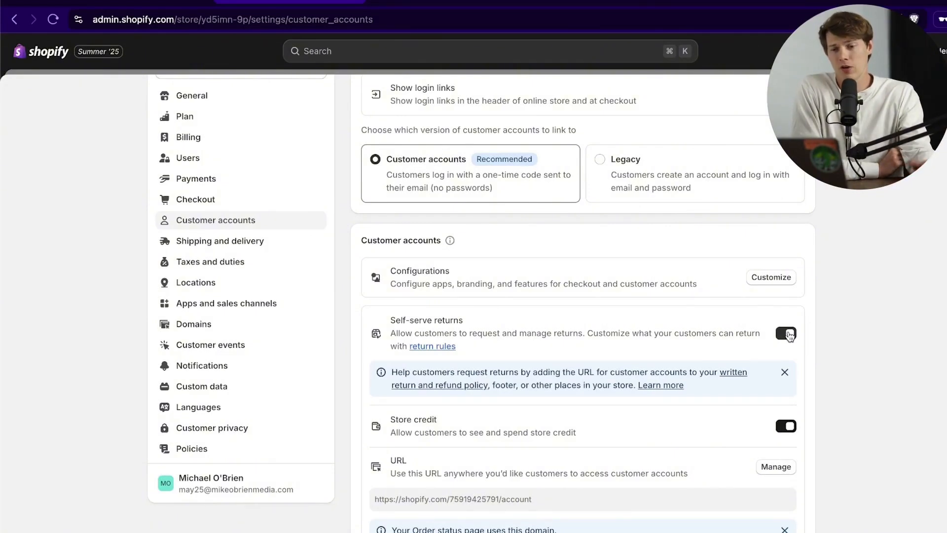
left_click(787, 333)
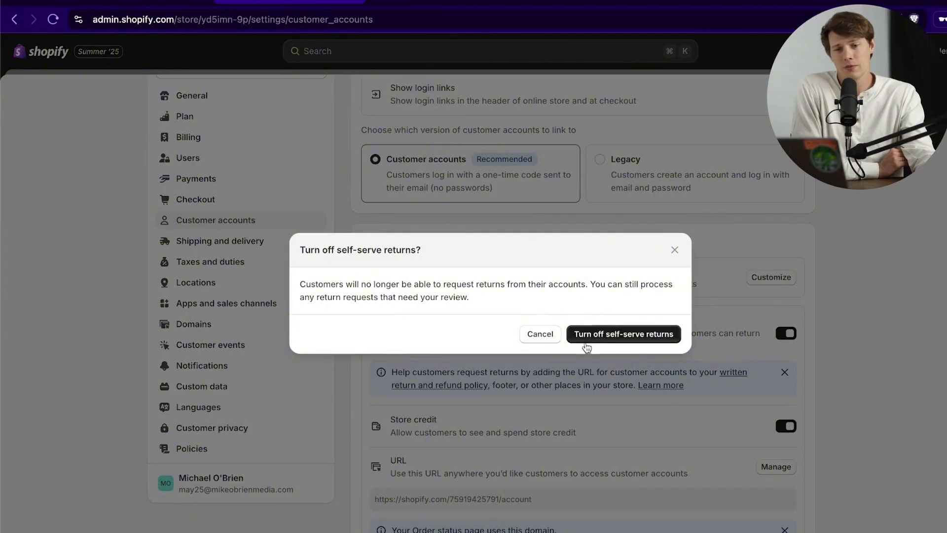
left_click(599, 337)
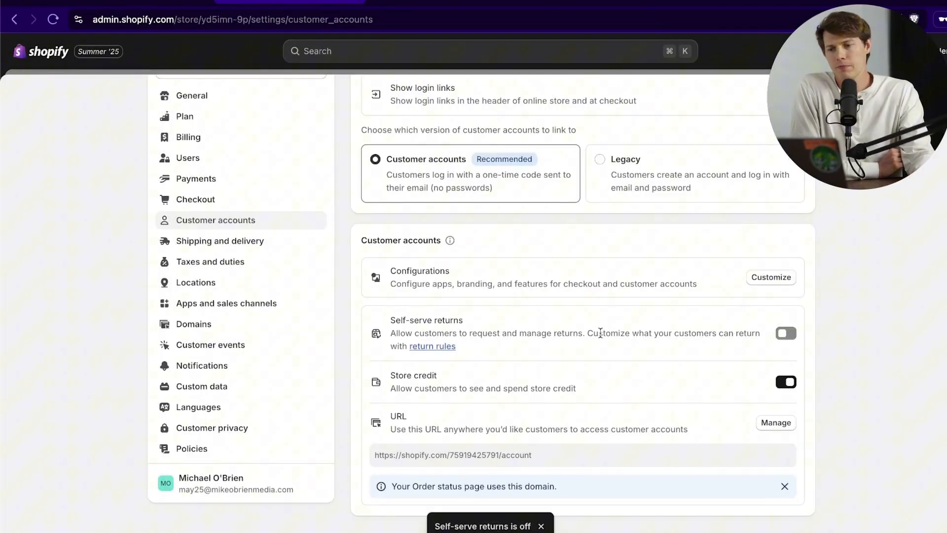
scroll(517, 272, "up", 1)
left_click(270, 266)
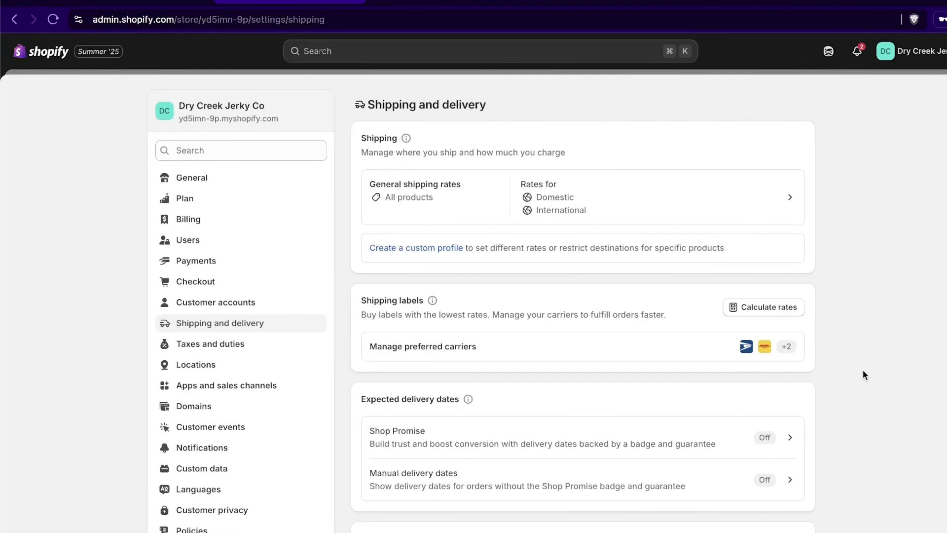
scroll(863, 374, "down", 3)
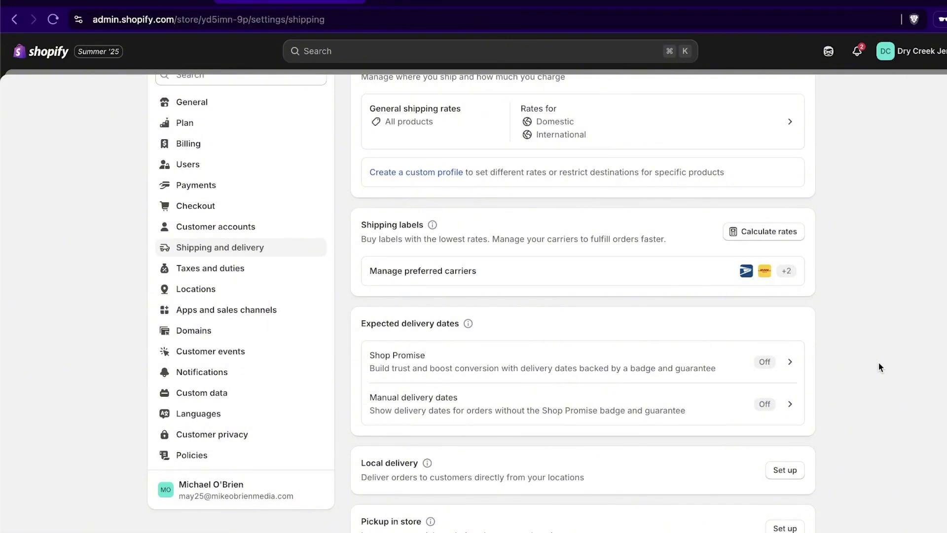
scroll(879, 366, "down", 7)
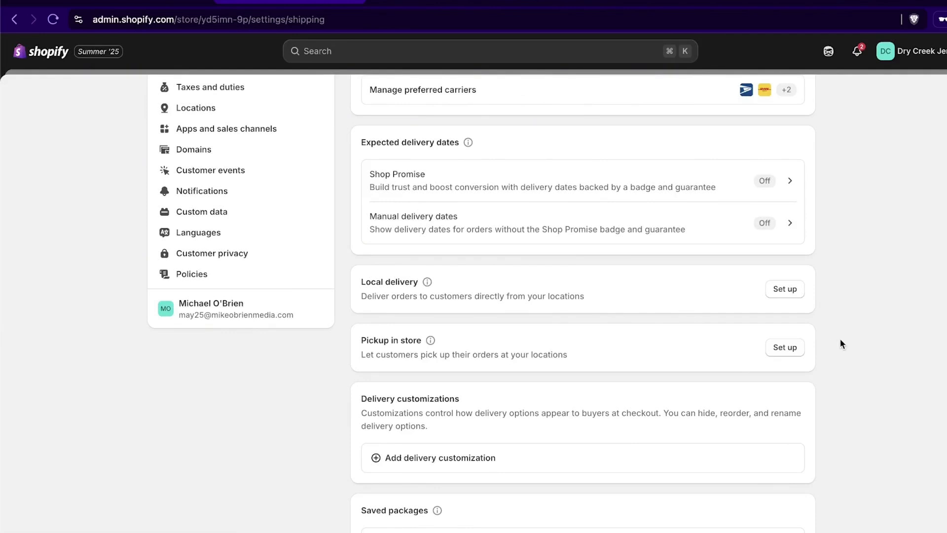
scroll(839, 339, "down", 2)
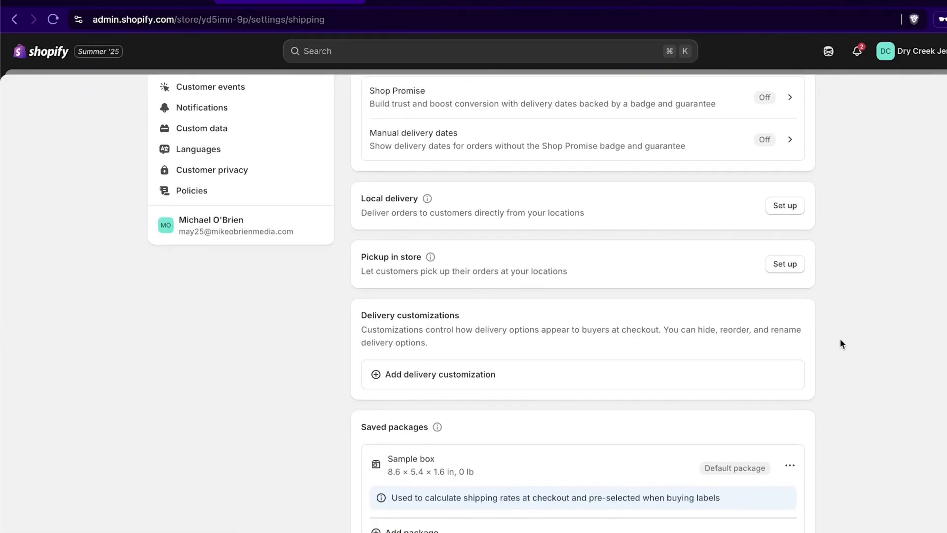
scroll(840, 339, "down", 3)
scroll(839, 338, "down", 2)
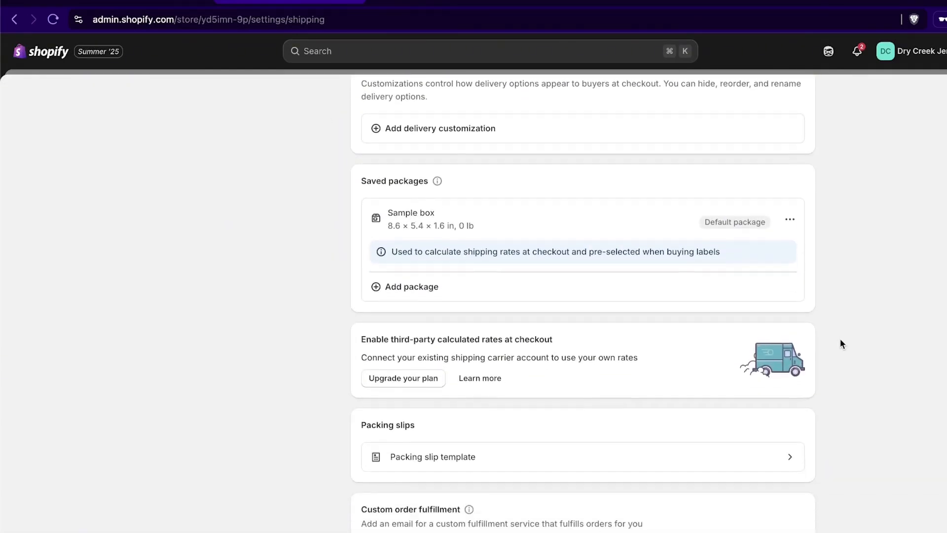
scroll(809, 325, "up", 10)
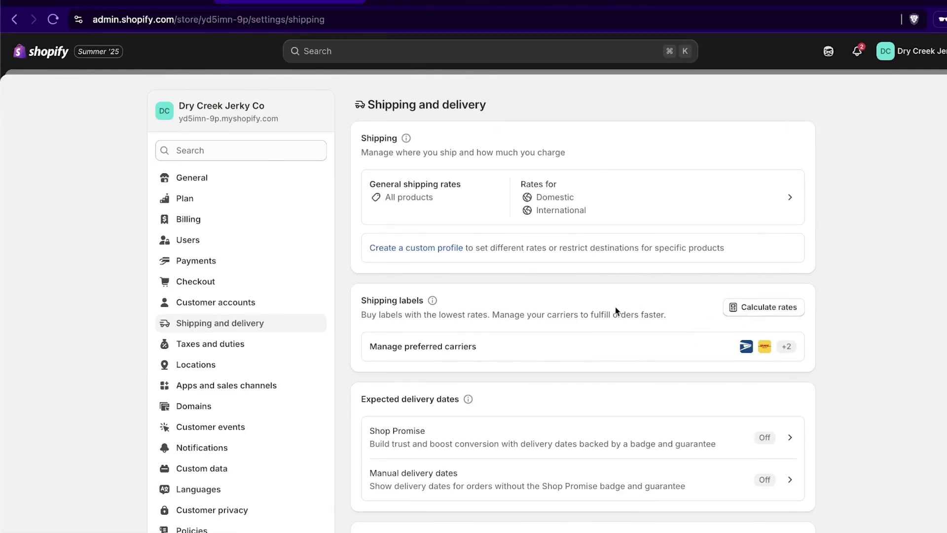
Step: Mark USPS and UPS as preferred shipping carriers
left_click(666, 359)
left_click(364, 143)
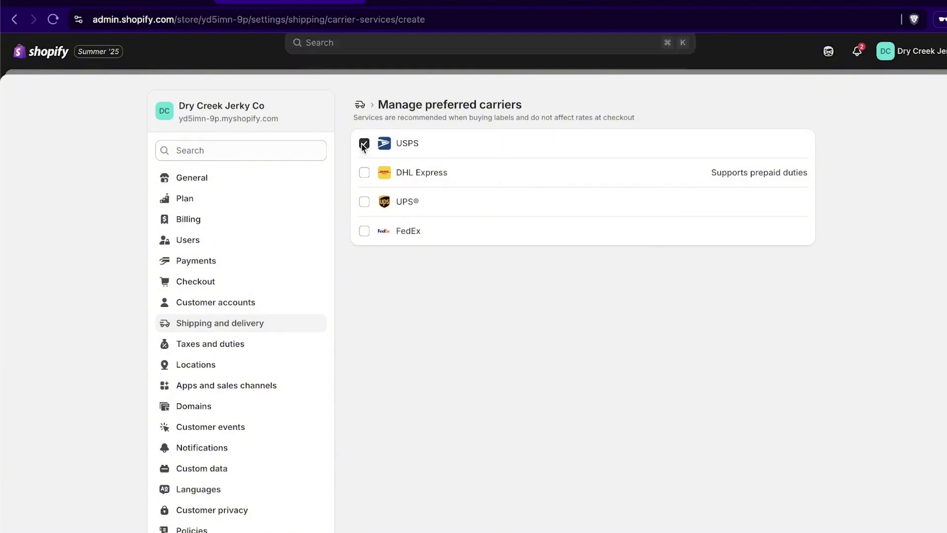
left_click(364, 201)
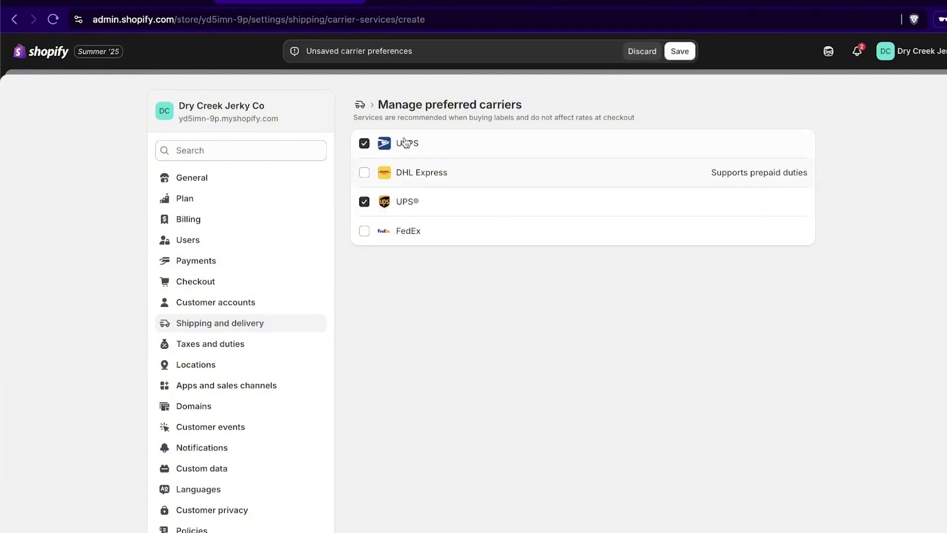
left_click(357, 106)
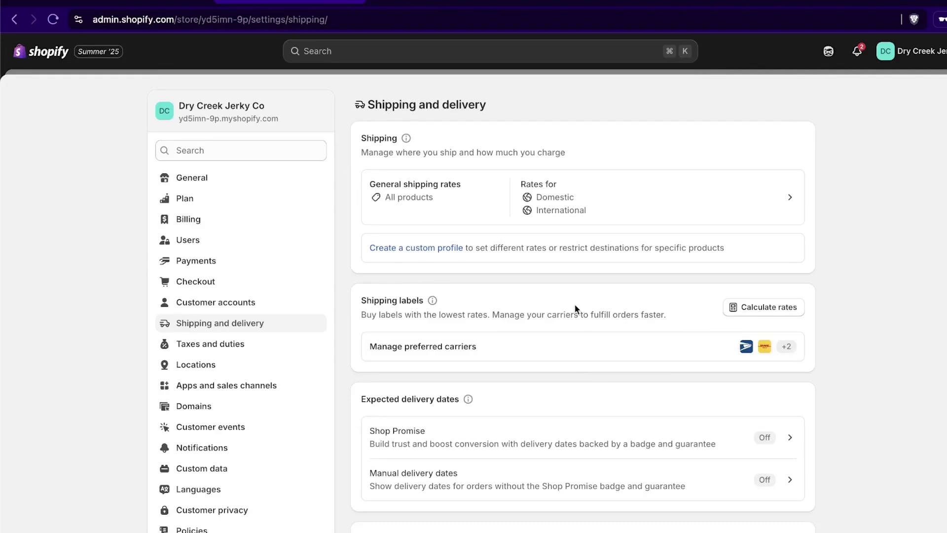
Step: Open the General shipping rates profile and review its products and Domestic rates
left_click(670, 200)
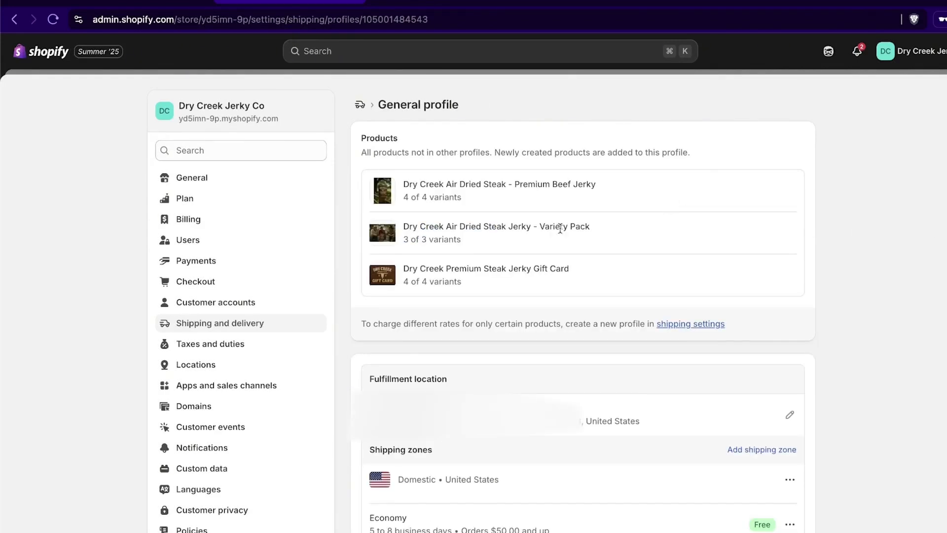
scroll(896, 191, "down", 8)
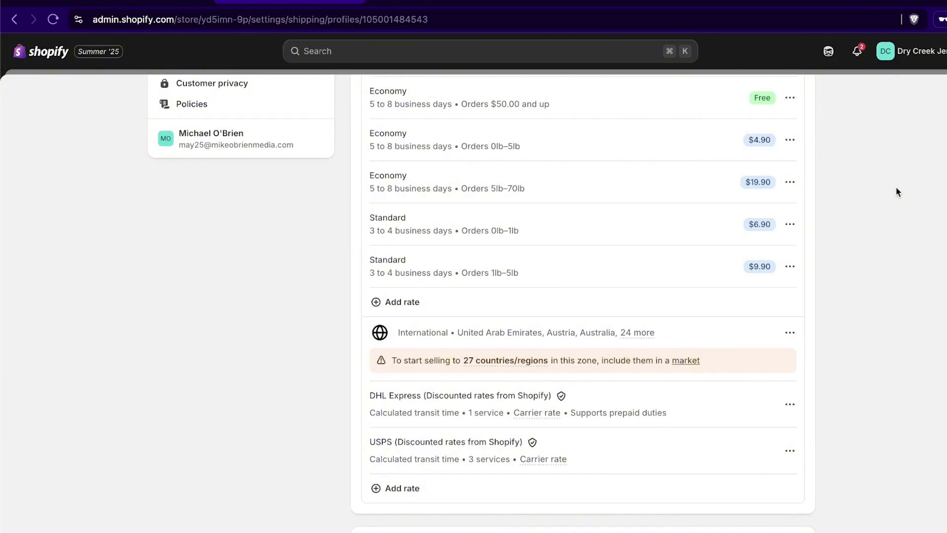
scroll(896, 191, "up", 1)
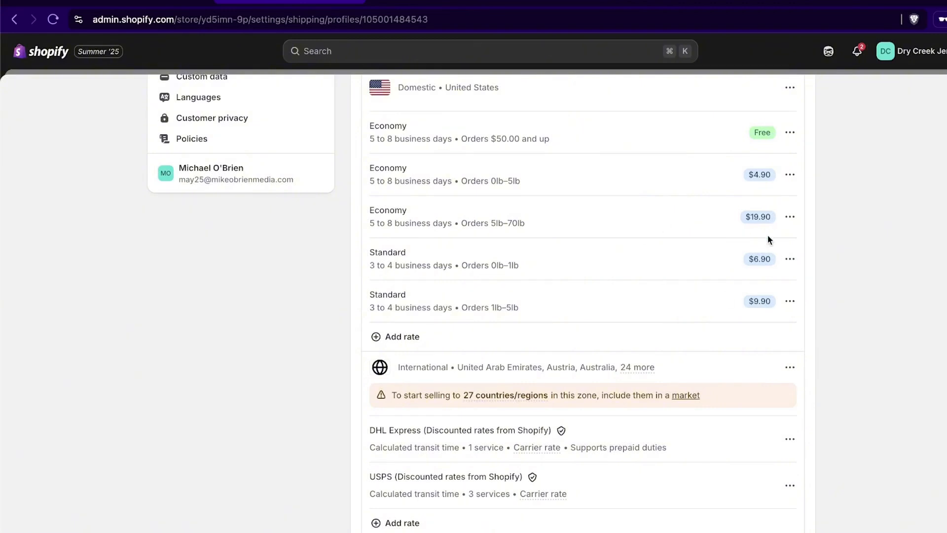
scroll(587, 419, "down", 1)
Step: Pass through the Taxes and duties and Locations settings on the way to Domains
scroll(590, 418, "up", 8)
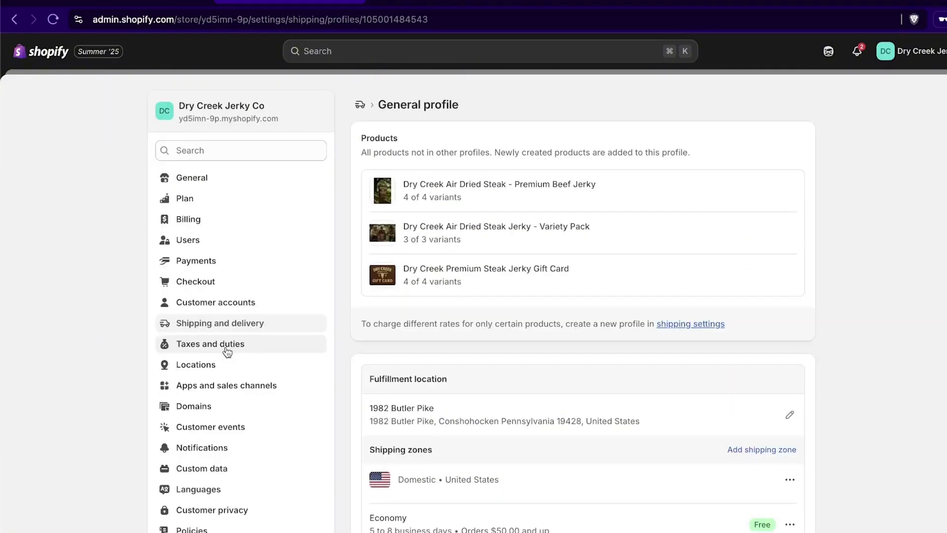
left_click(226, 345)
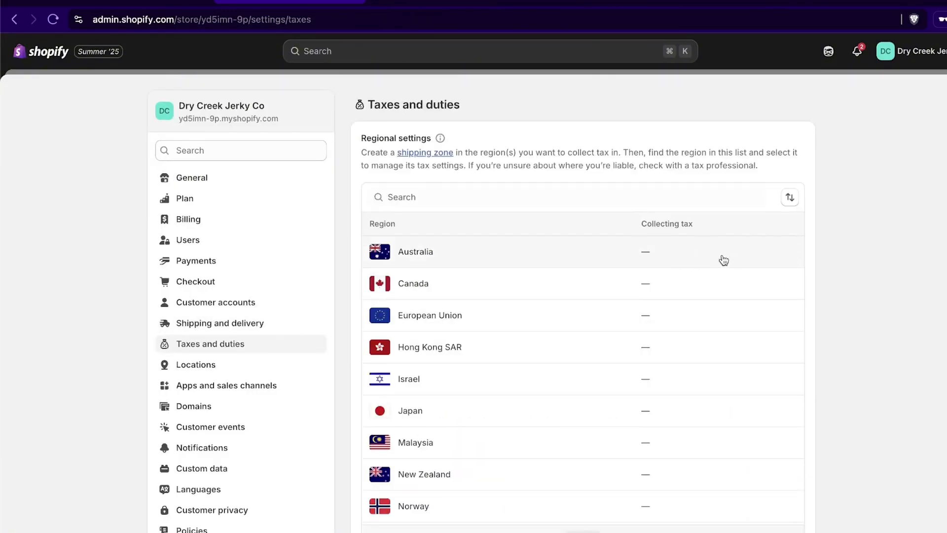
scroll(721, 259, "down", 2)
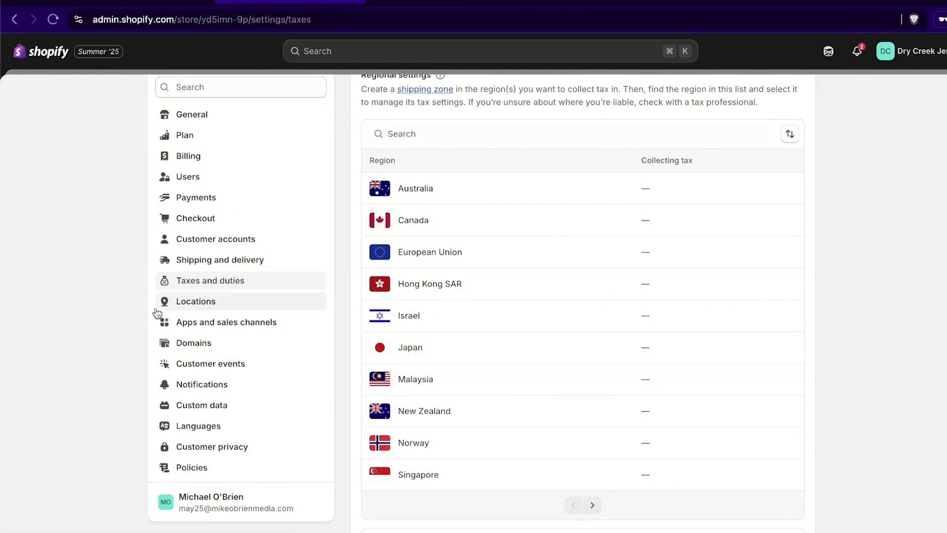
scroll(456, 312, "down", 1)
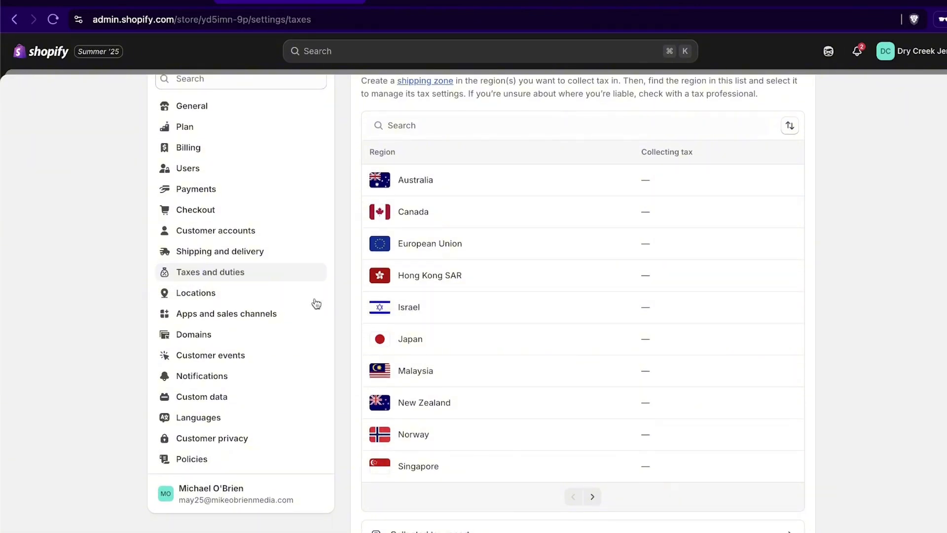
left_click(275, 304)
left_click(253, 349)
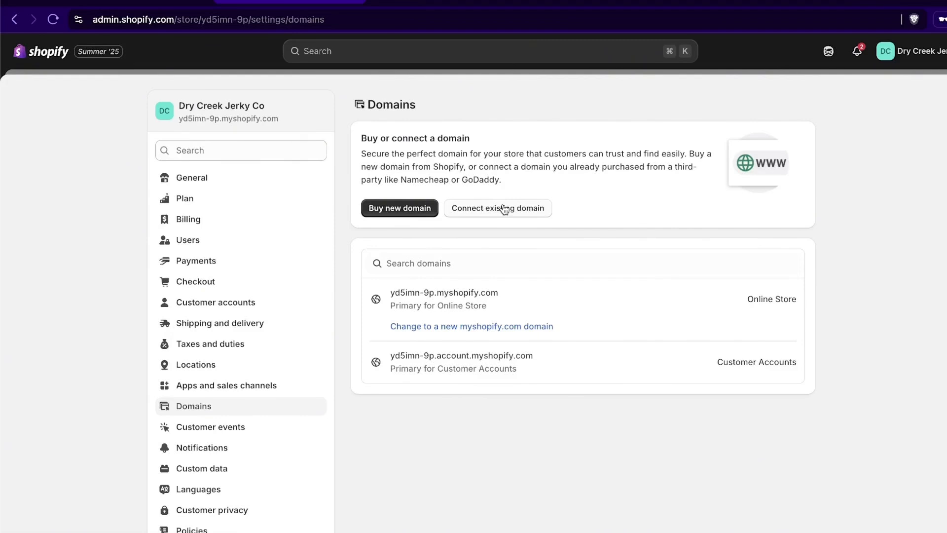
Step: Load namecheap.com in the other browser tab
left_click(478, 2)
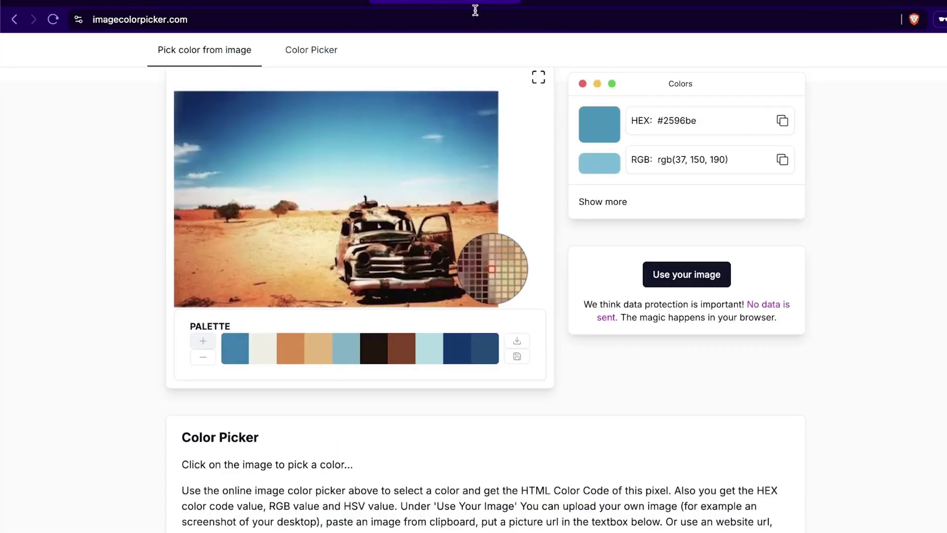
left_click(475, 9)
type("namecheapc")
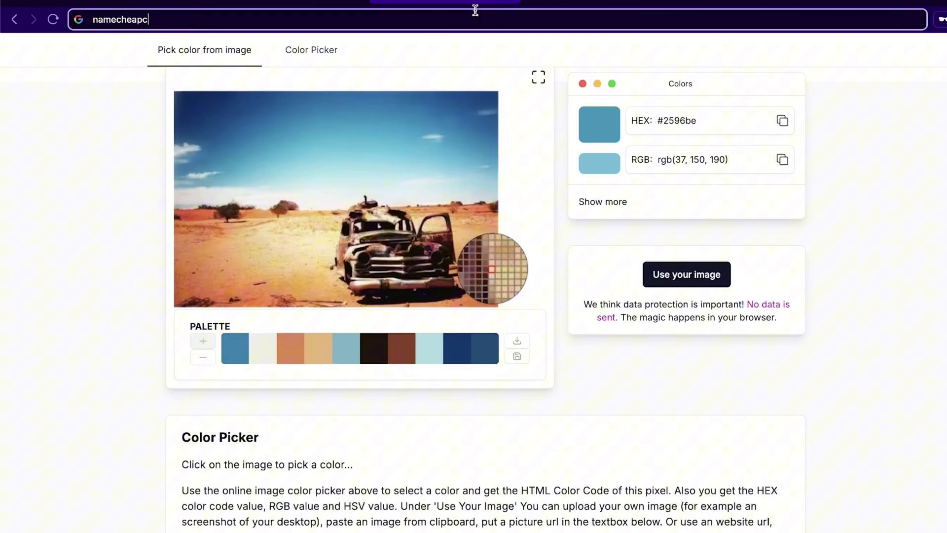
key("BackSpace")
type(".com")
key("Return")
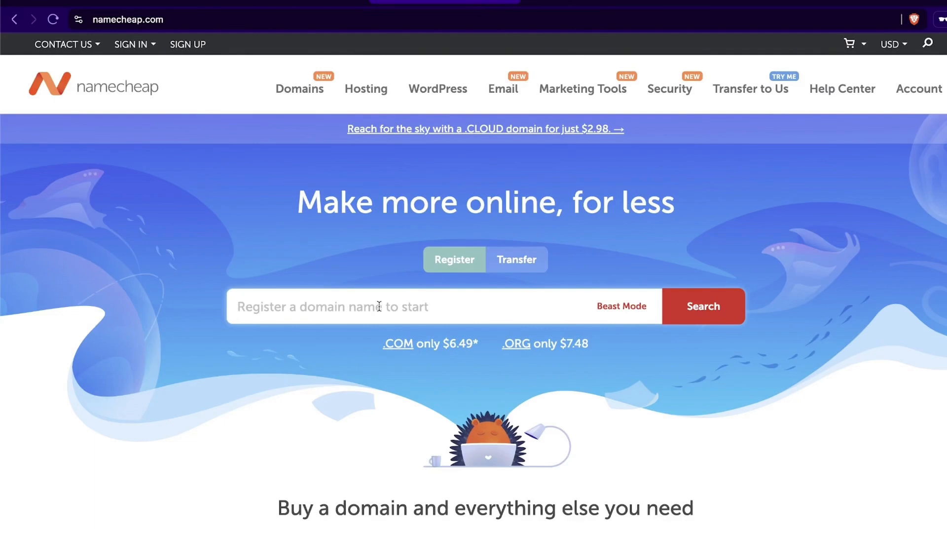
Step: Search drycreekjerkyco on Namecheap, finding .com at $11.28/yr, then go back to Shopify
type("drycreekjerkyco")
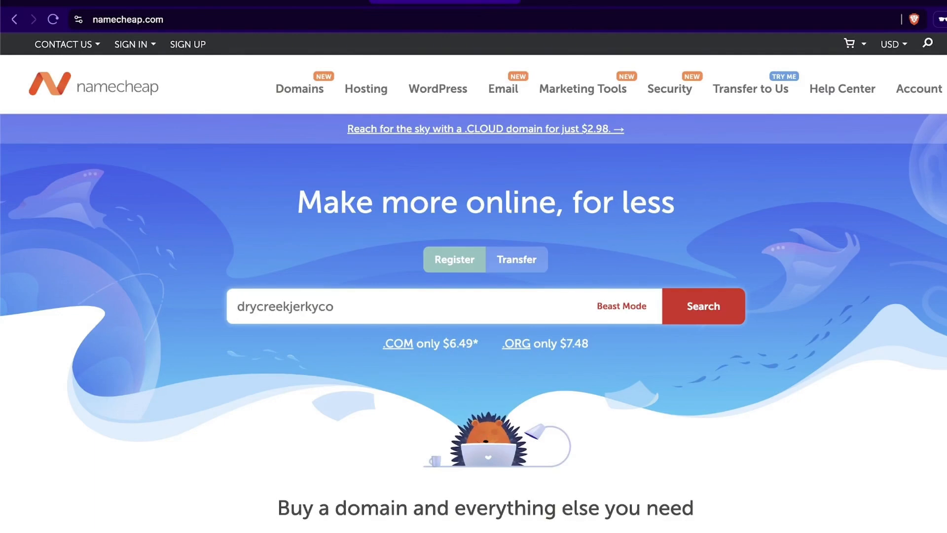
key("Return")
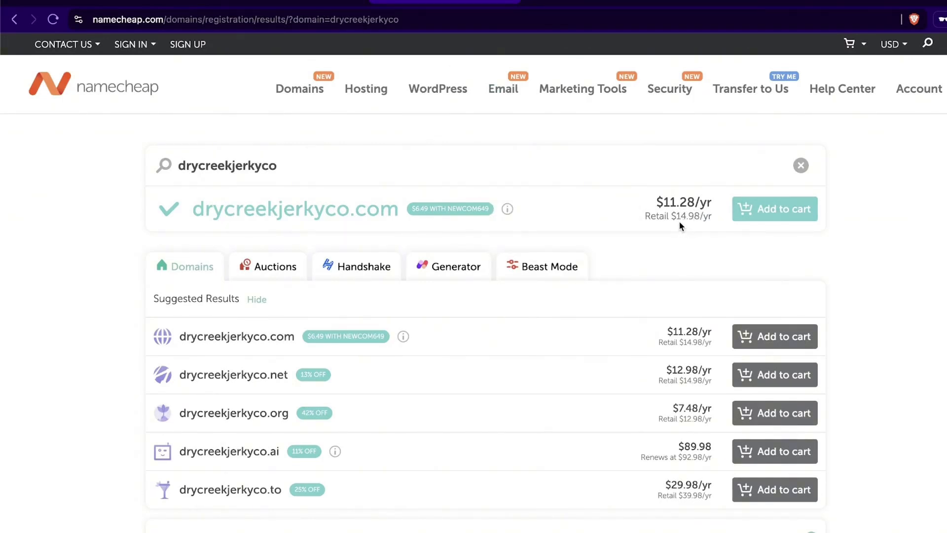
left_click(298, 5)
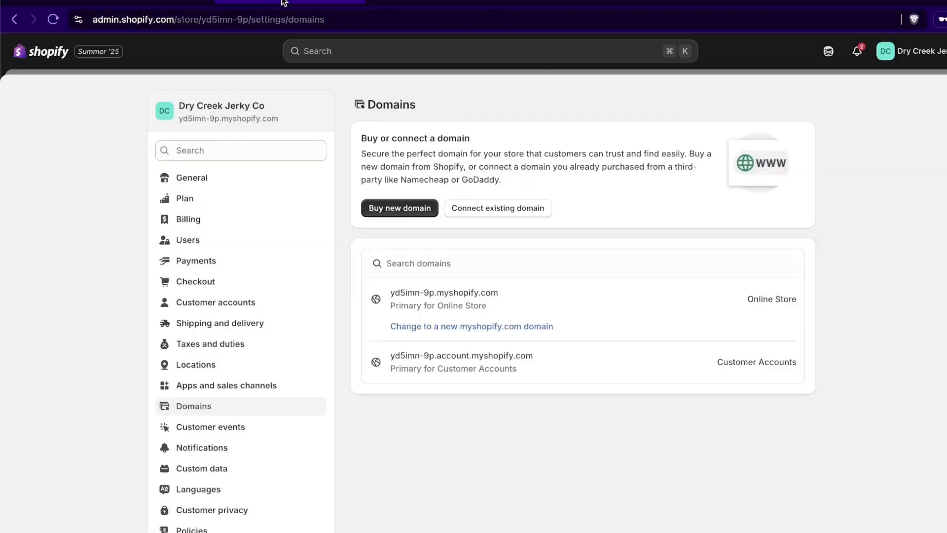
Step: Buy drycreekjerkyco.com through Shopify for $16.00 USD per year after comparing Namecheap's price
left_click(408, 218)
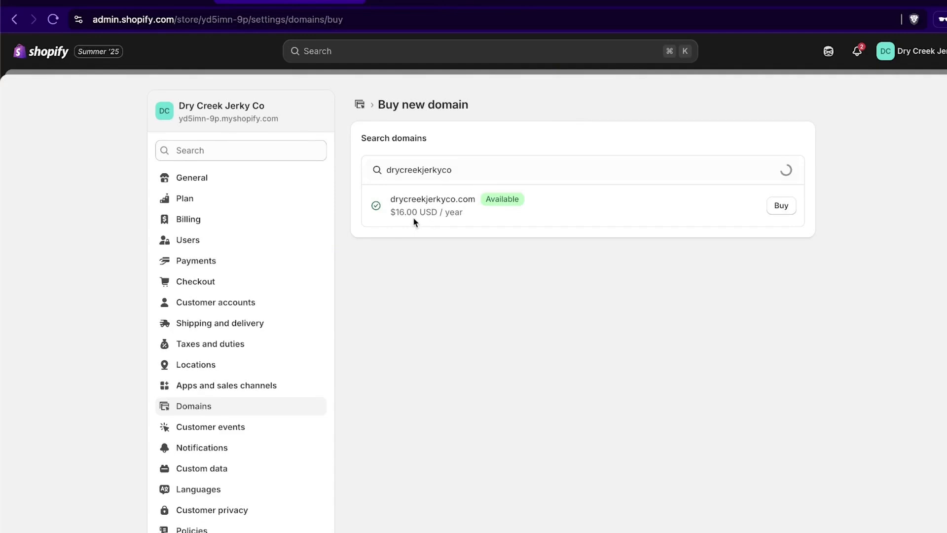
left_click(421, 5)
left_click(318, 3)
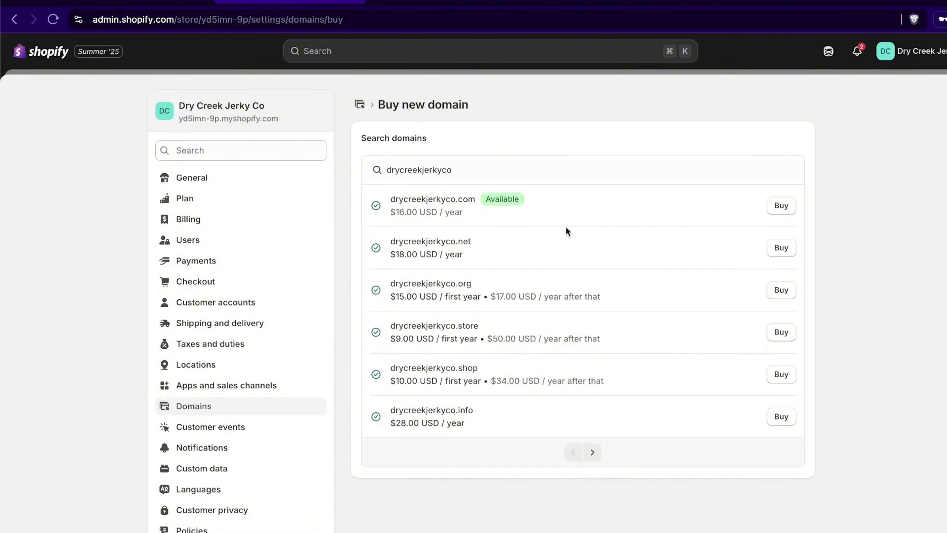
left_click(786, 211)
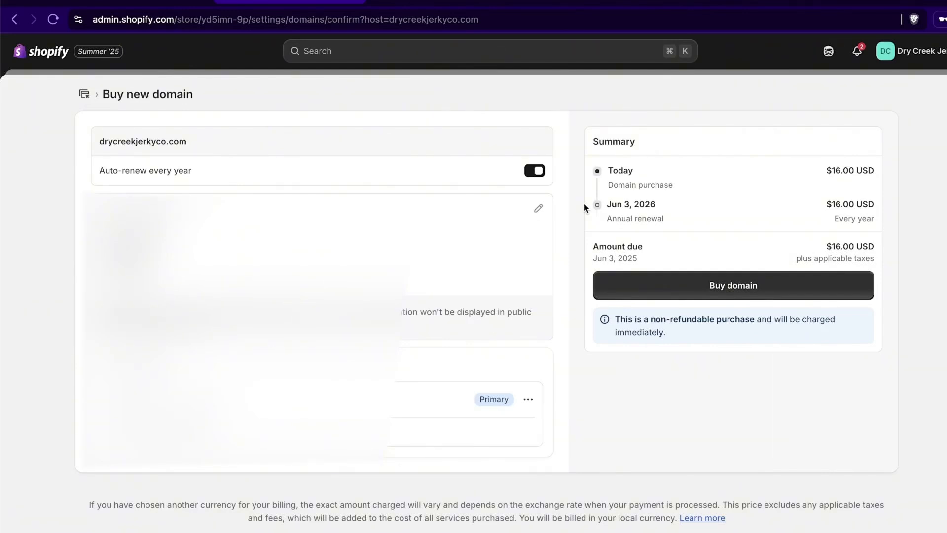
left_click(738, 285)
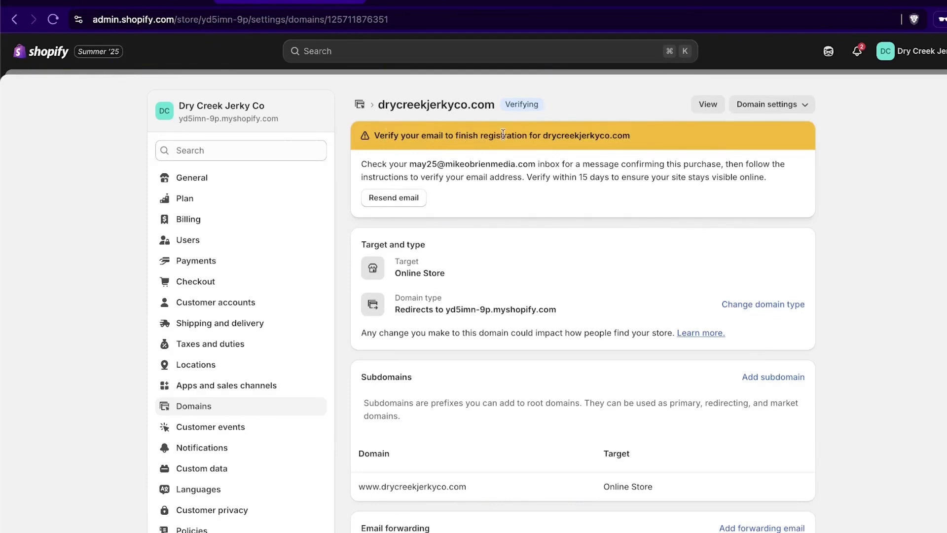
left_click_drag(652, 135, 397, 137)
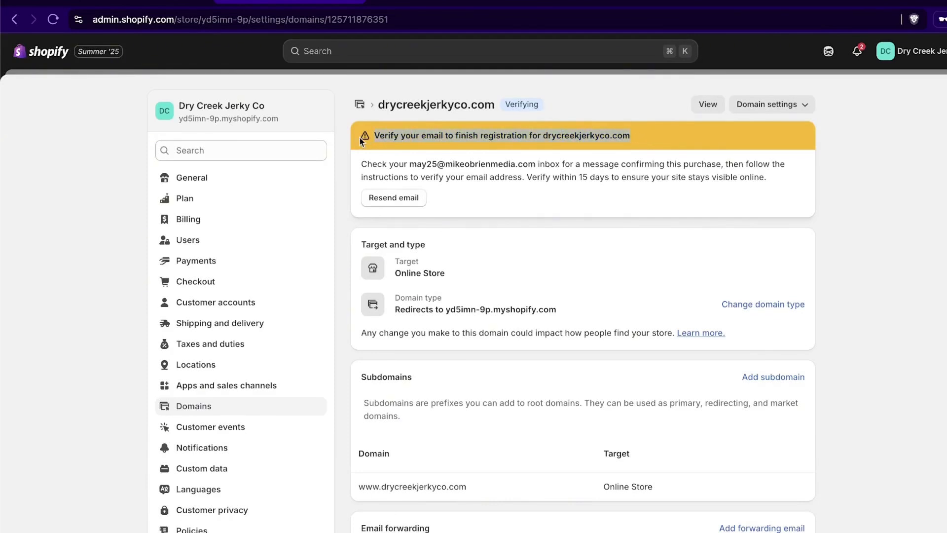
scroll(31, 208, "down", 3)
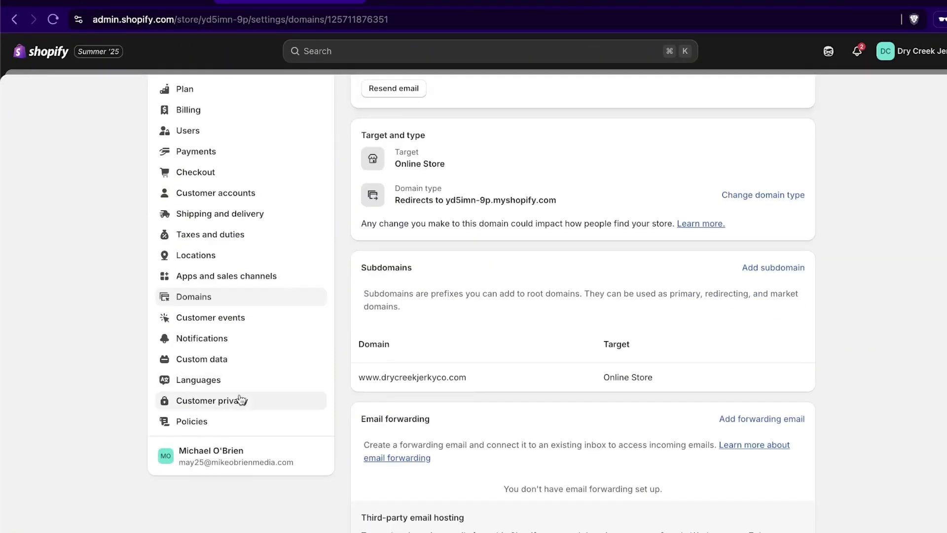
Step: Look over the Languages settings, then open the Policies page
left_click(238, 380)
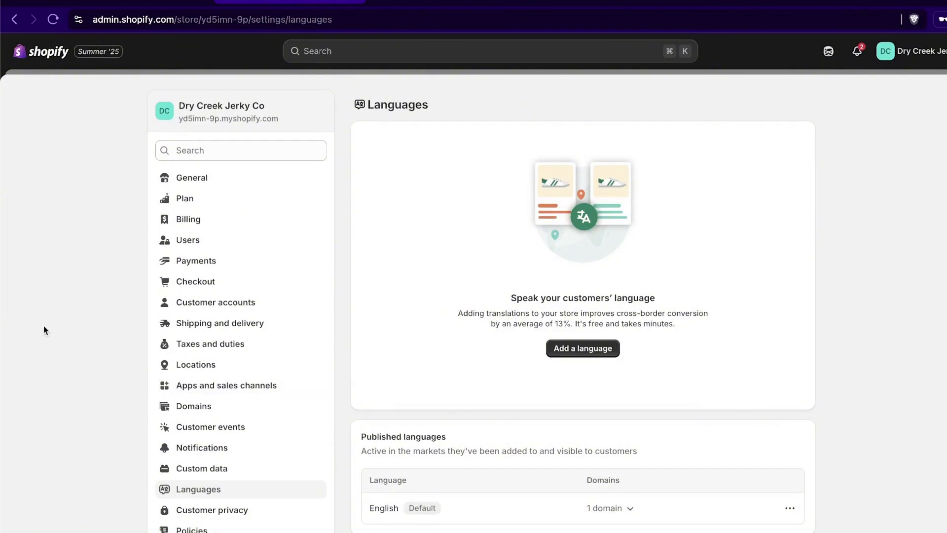
scroll(69, 316, "down", 3)
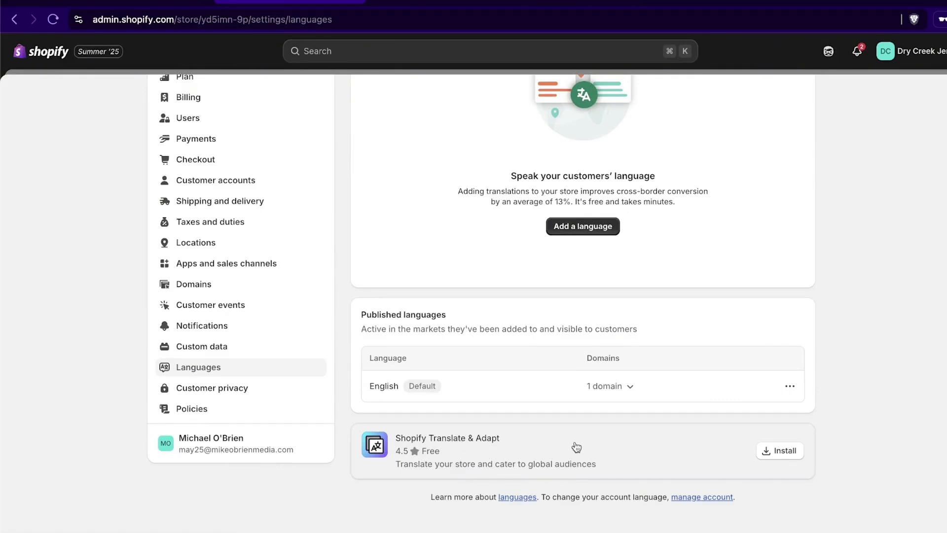
scroll(592, 450, "up", 3)
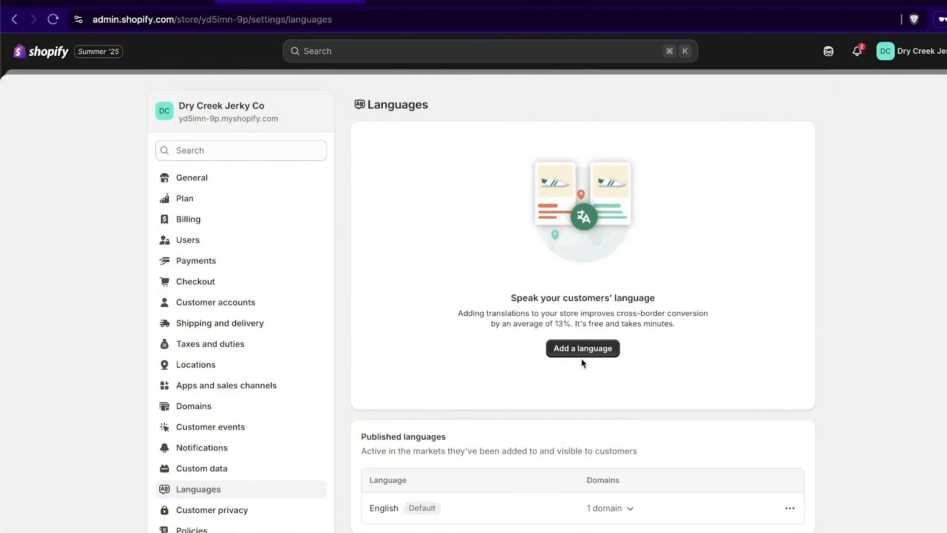
scroll(444, 330, "down", 2)
scroll(483, 348, "down", 1)
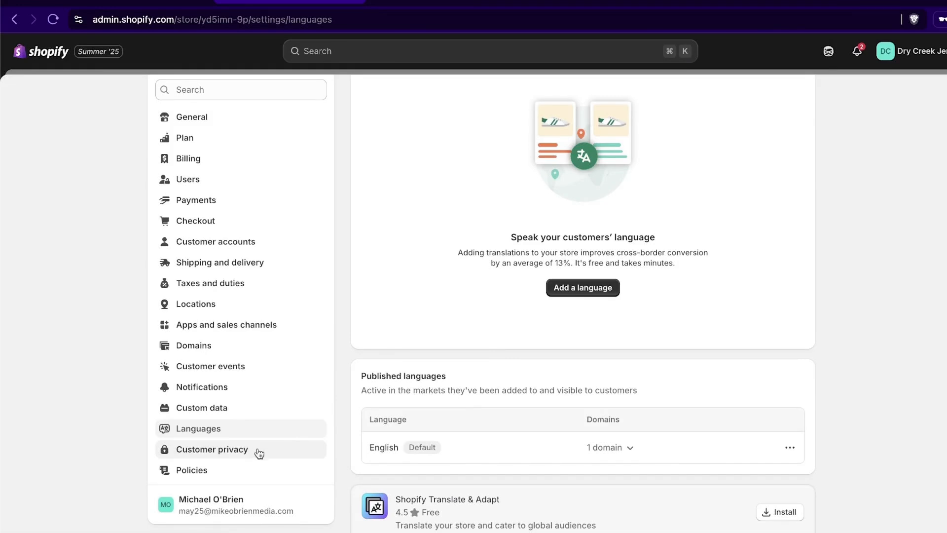
left_click(248, 468)
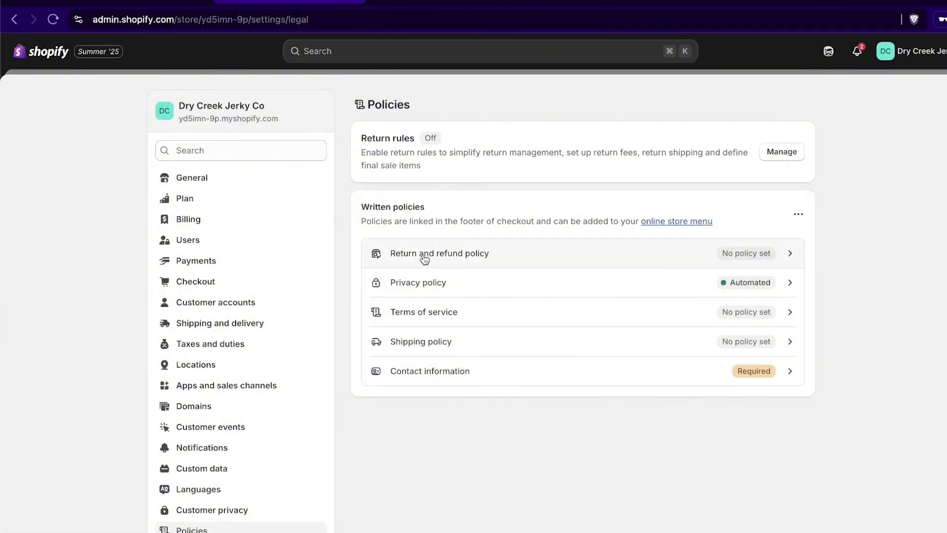
Step: Publish the return and refund policy using the standard template
left_click(800, 255)
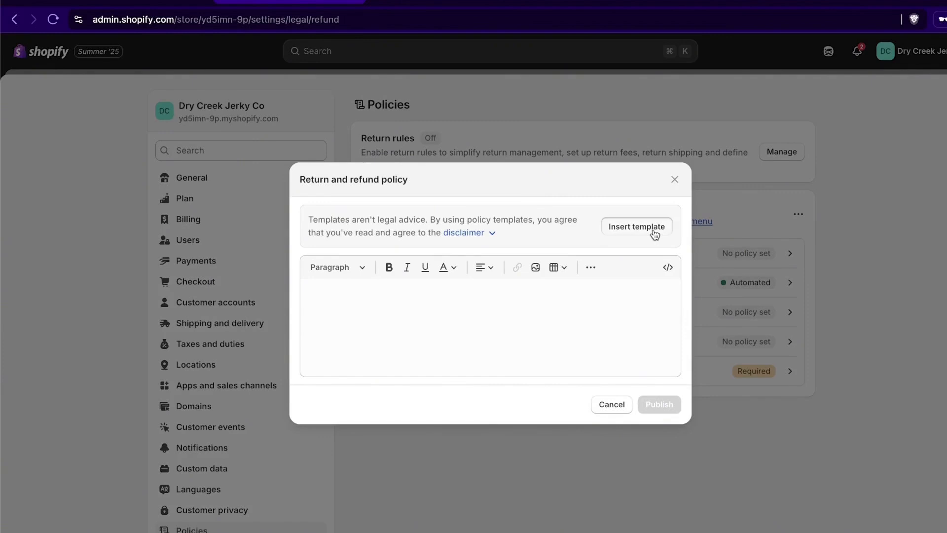
left_click(654, 234)
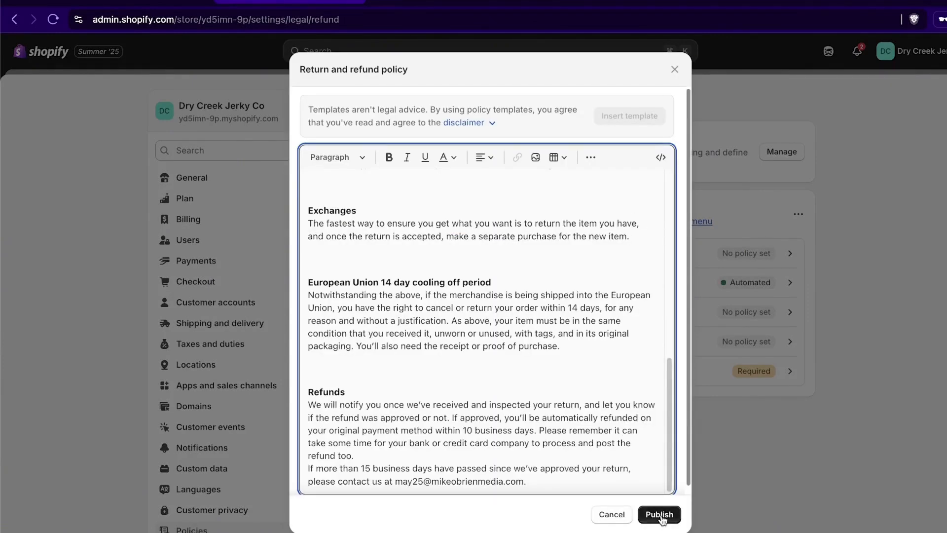
scroll(466, 302, "down", 1)
scroll(498, 313, "up", 1)
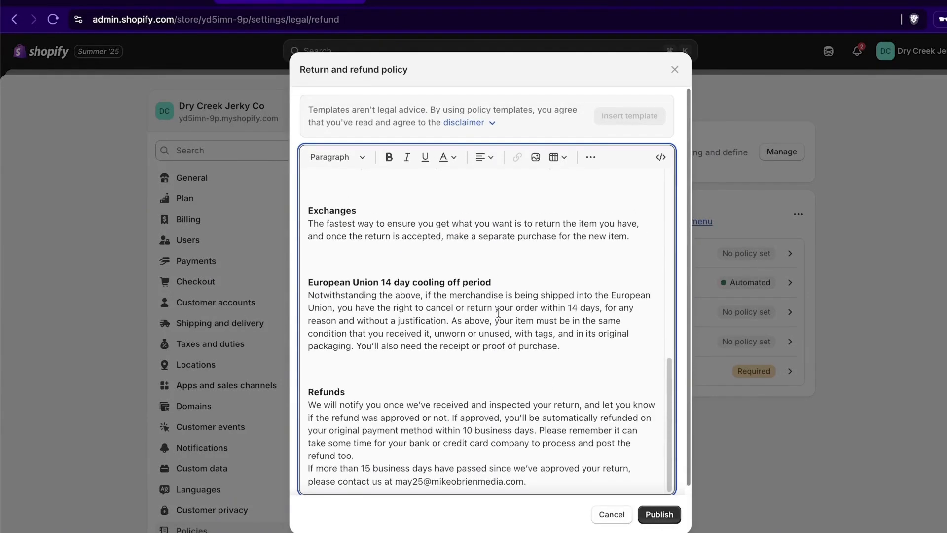
left_click(658, 507)
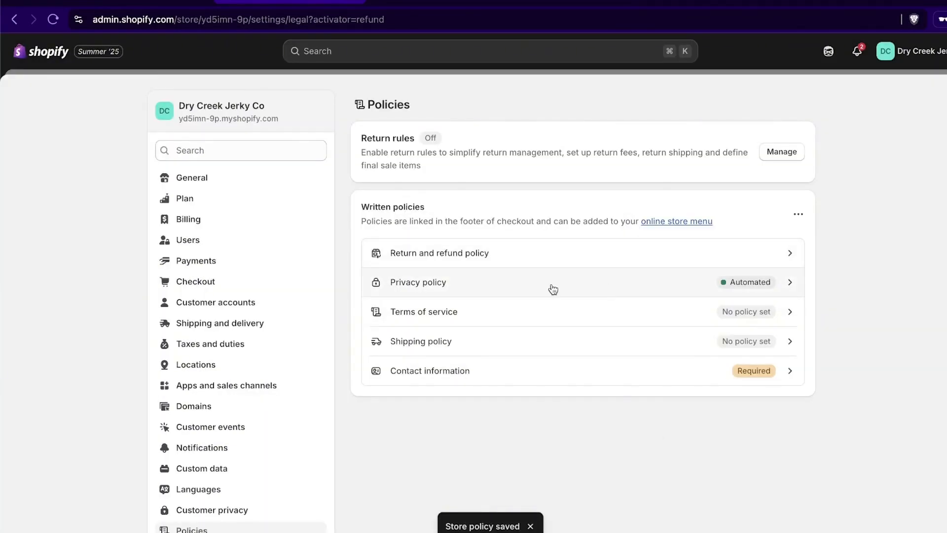
Step: Publish the terms of service using the template
left_click(690, 318)
left_click(616, 227)
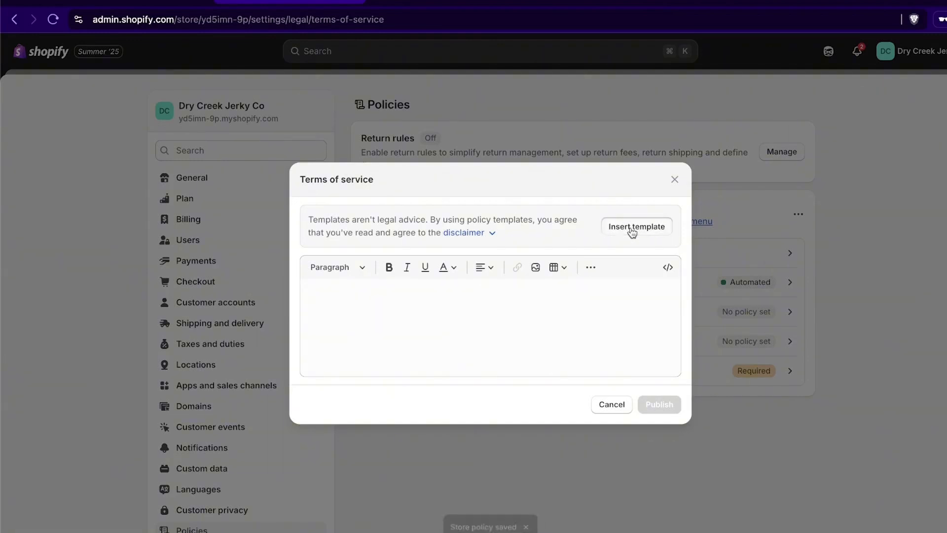
left_click(659, 514)
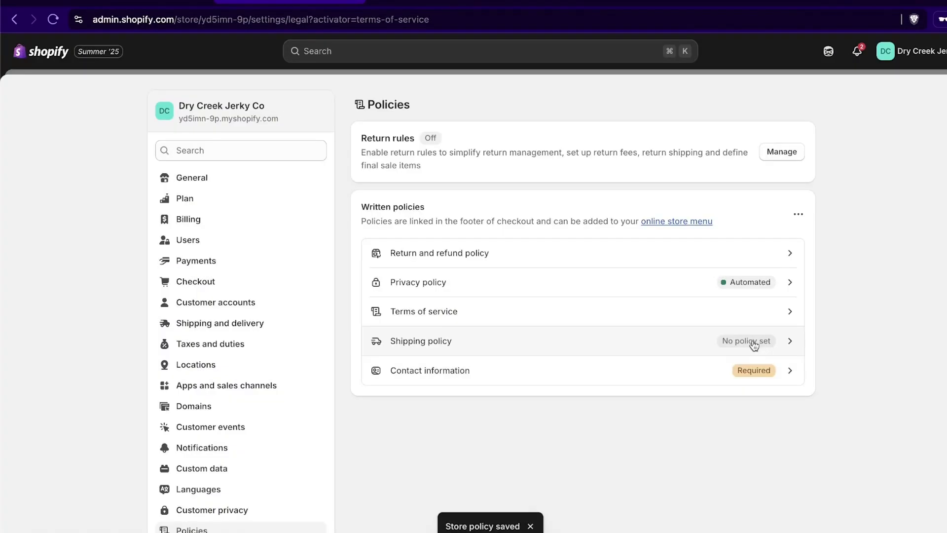
Step: Open the shipping policy and close it without changes, leaving it unset
left_click(750, 340)
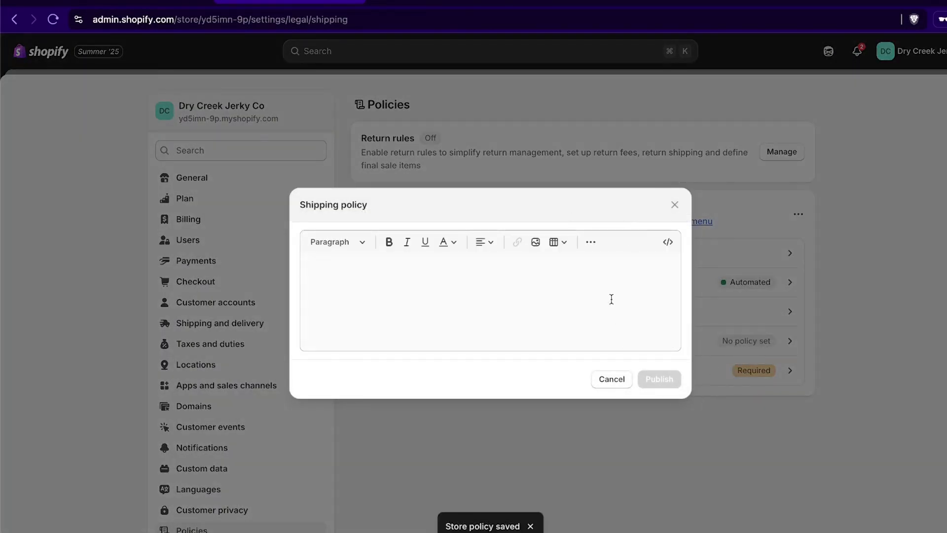
left_click(674, 204)
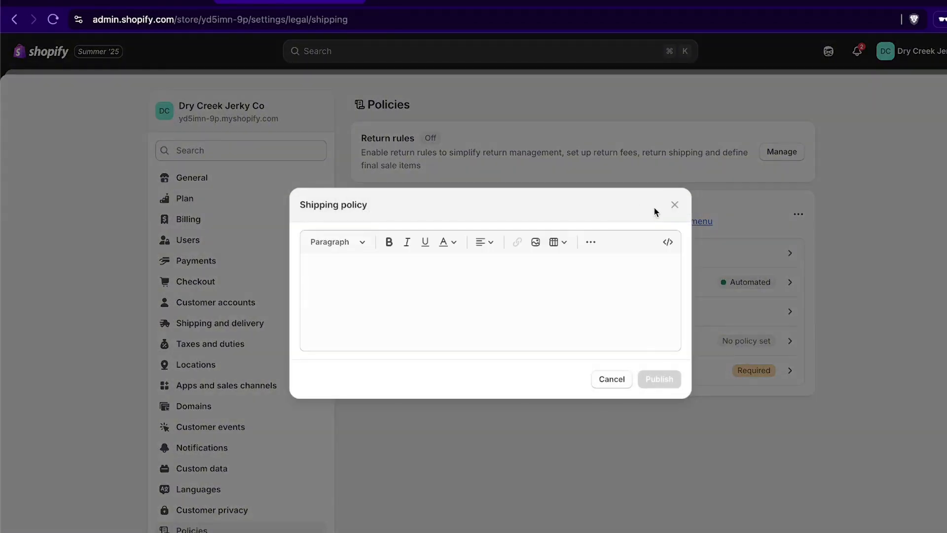
left_click(674, 205)
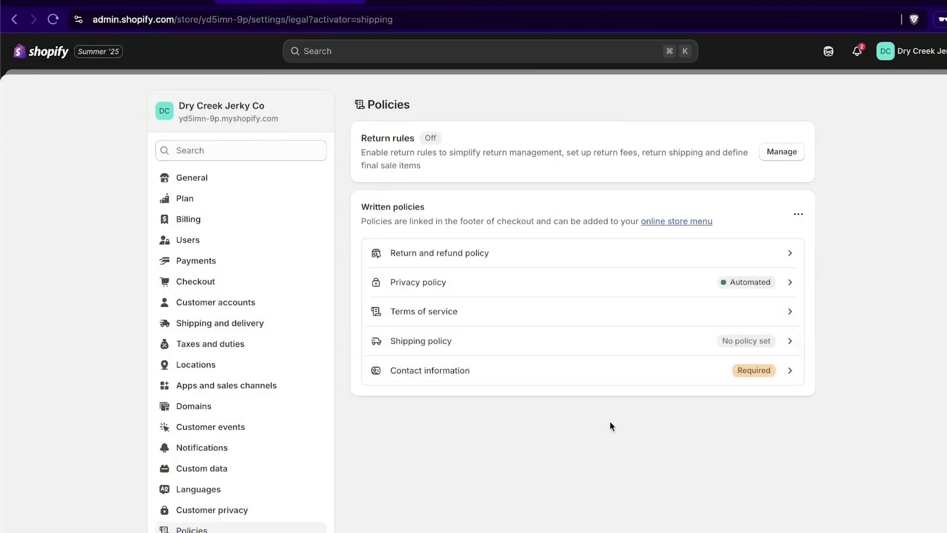
scroll(196, 382, "down", 2)
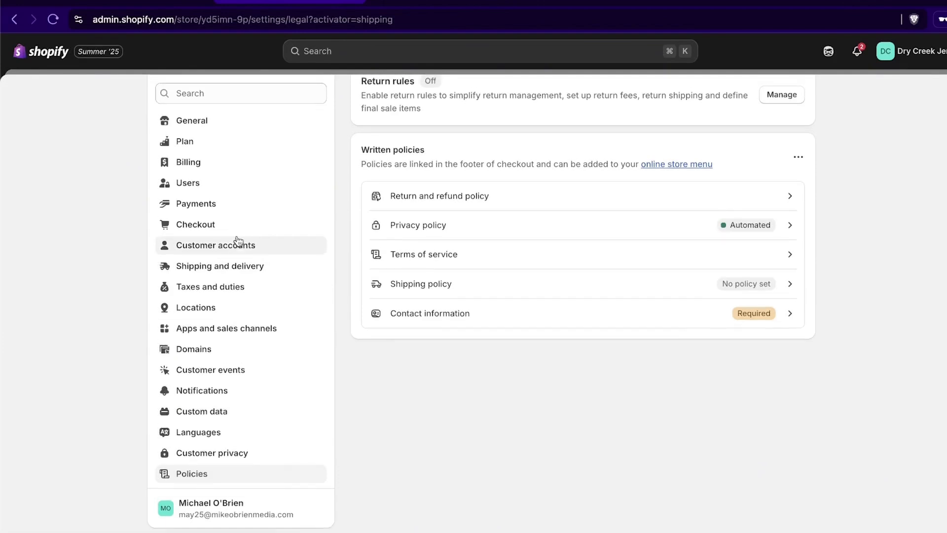
scroll(237, 241, "up", 2)
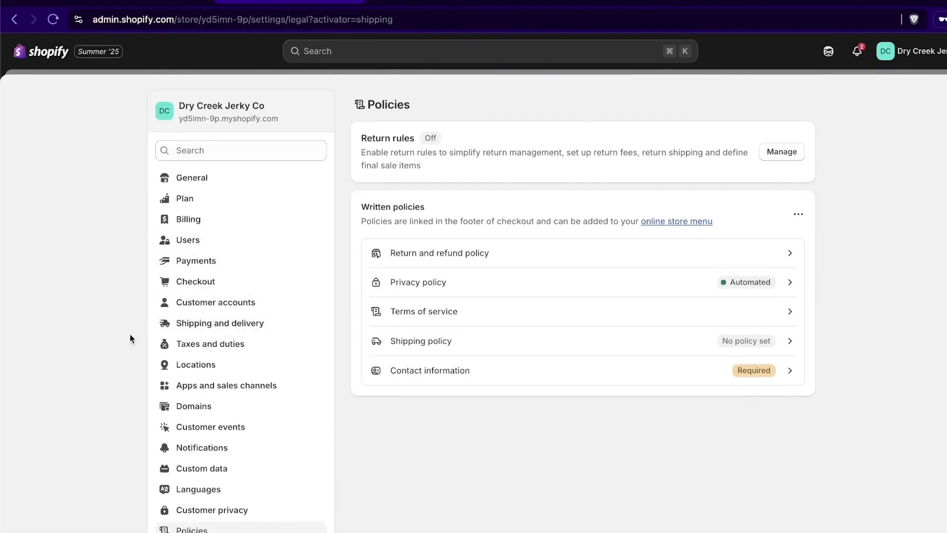
scroll(131, 339, "down", 2)
Step: Go from the store's recommended apps to the Shopify App Store
left_click(945, 88)
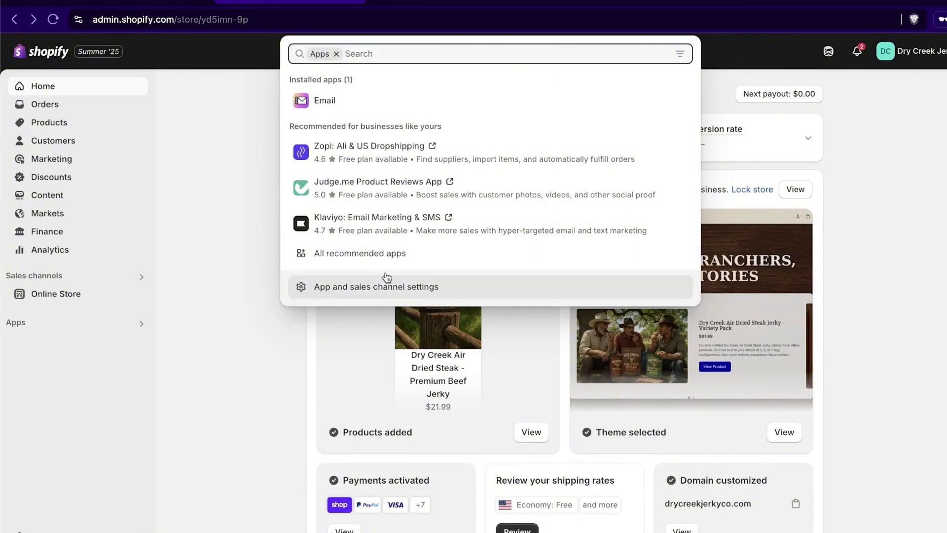
left_click(402, 253)
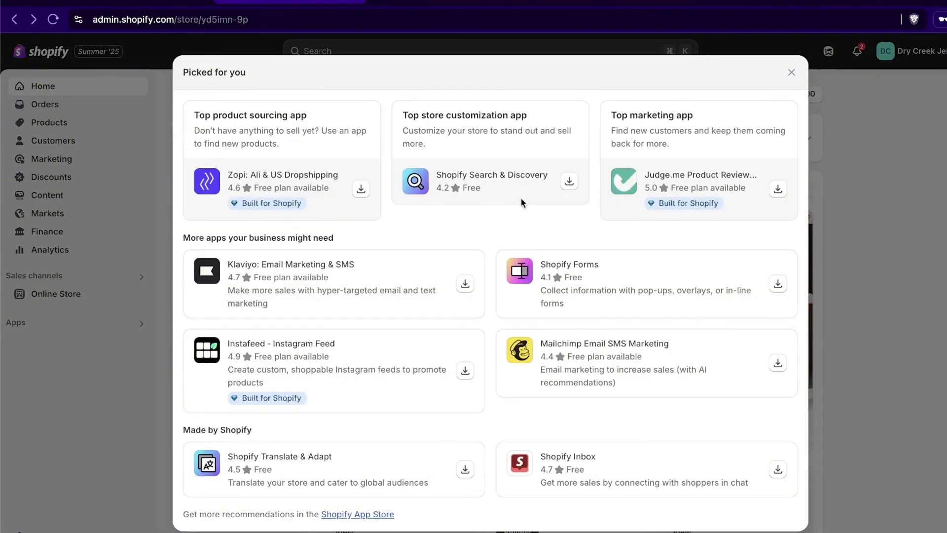
left_click(351, 514)
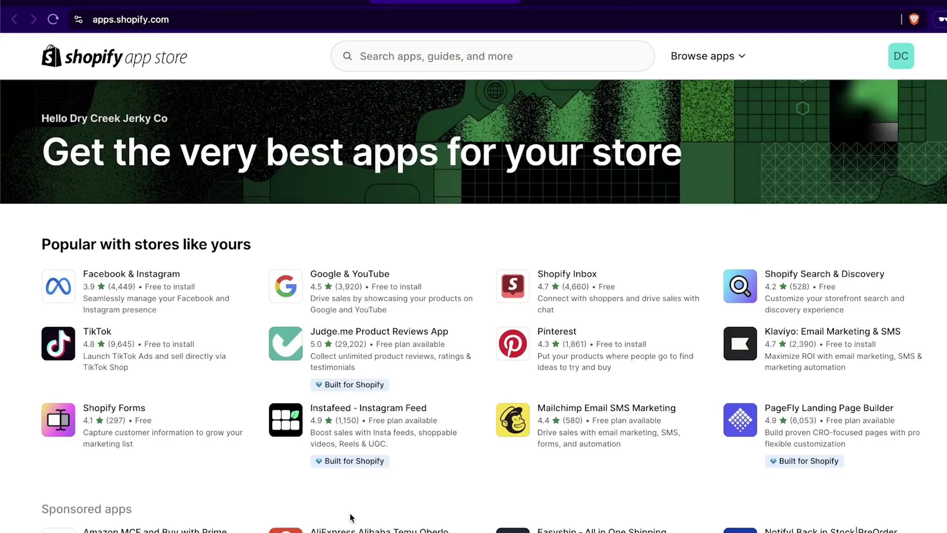
scroll(469, 355, "down", 1)
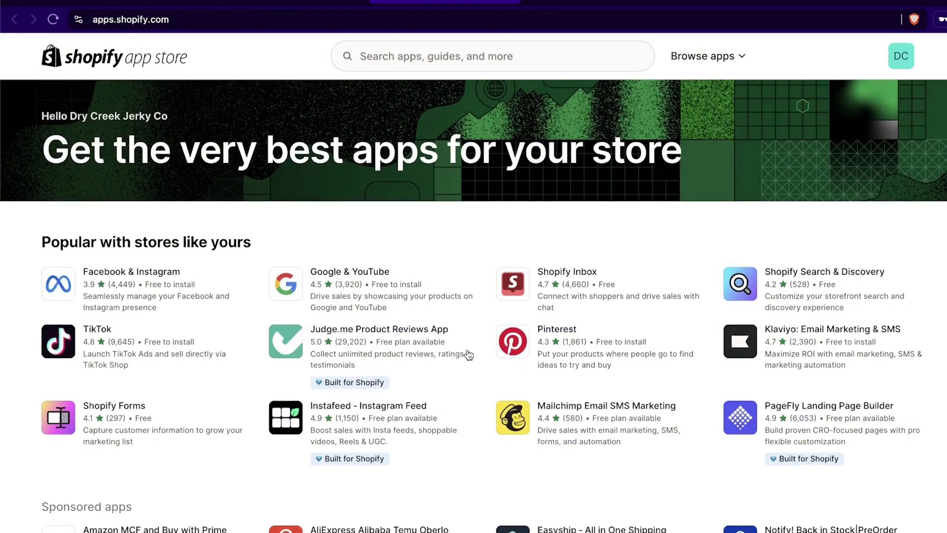
scroll(471, 377, "down", 2)
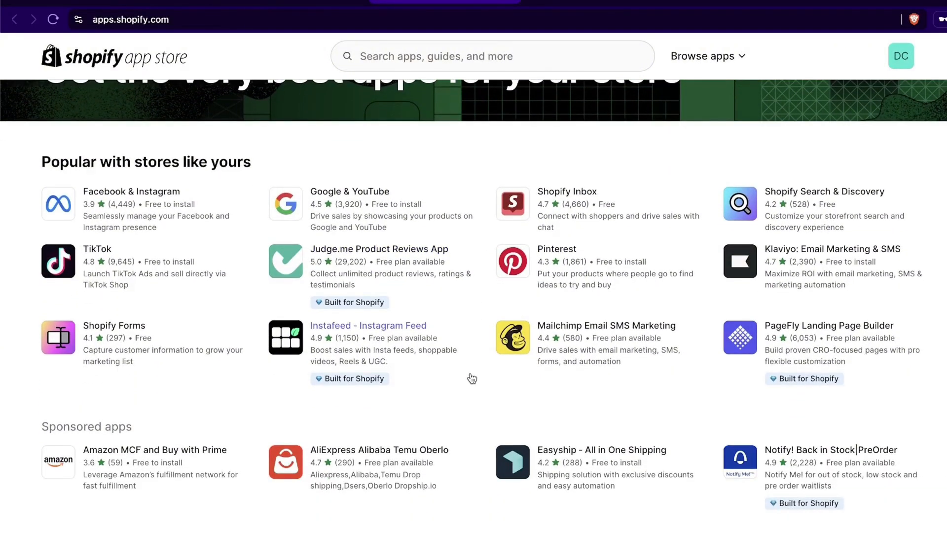
scroll(451, 378, "down", 2)
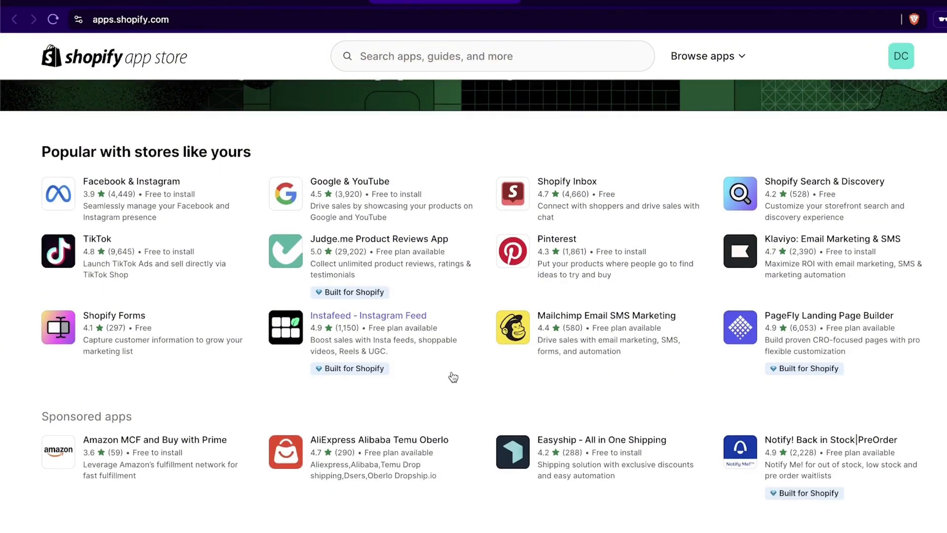
scroll(452, 377, "down", 5)
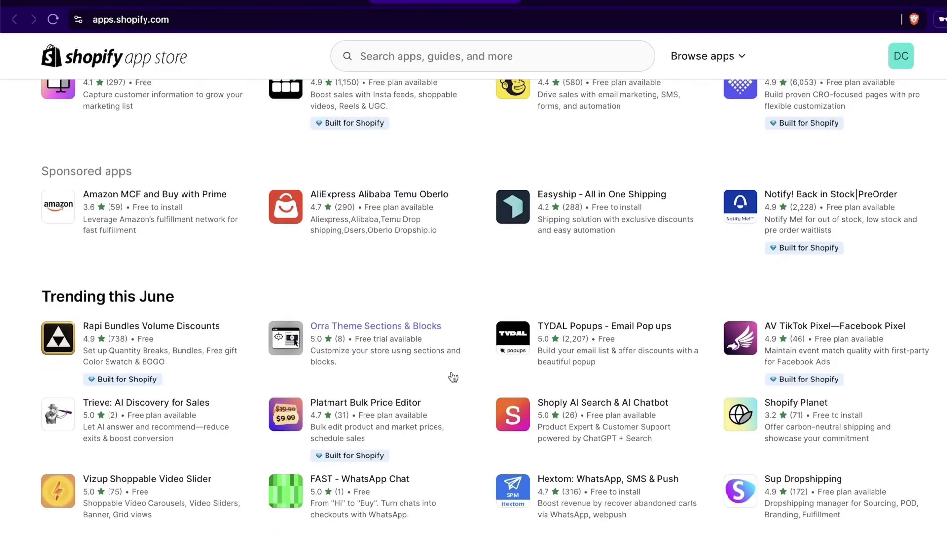
scroll(452, 377, "up", 9)
Step: Search the App Store for 'subscription' and open the Shopify Subscriptions listing
left_click(493, 52)
type("subs")
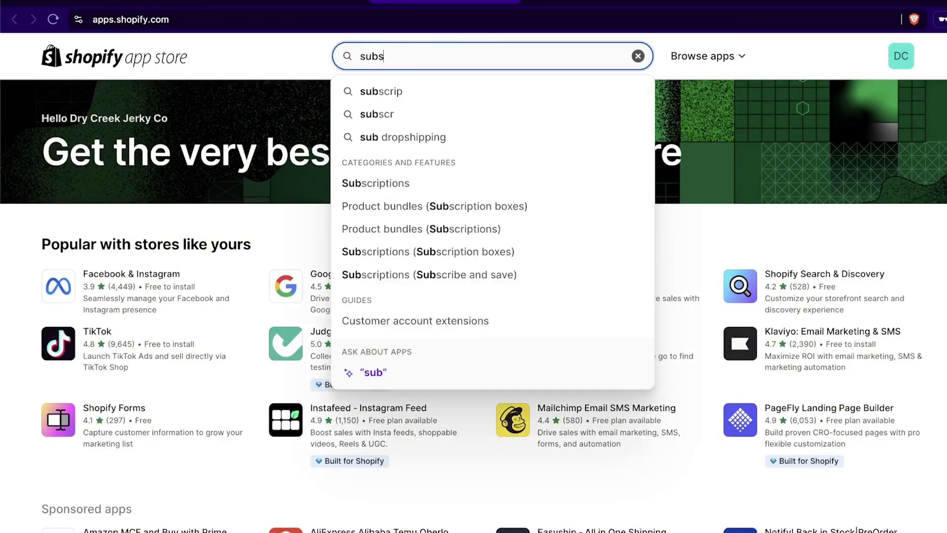
type("cription")
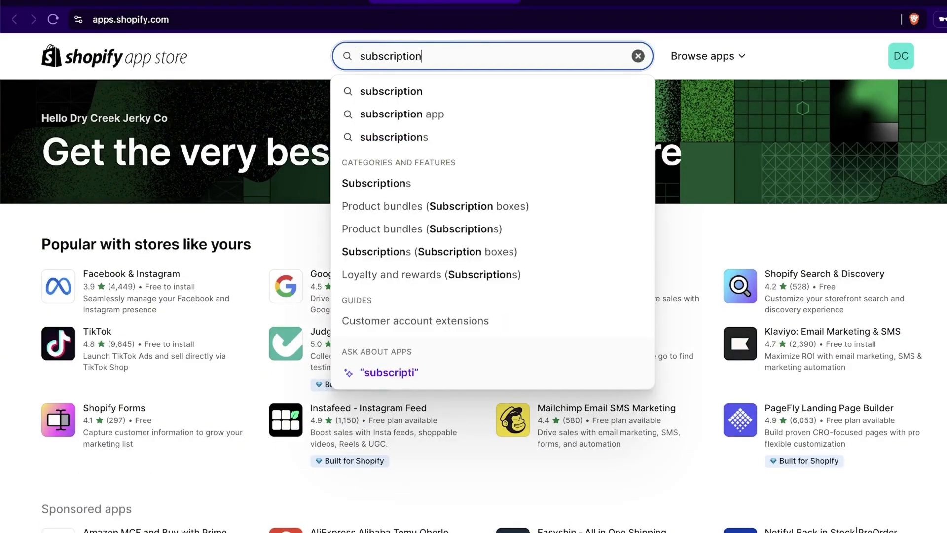
key("Return")
scroll(558, 295, "down", 4)
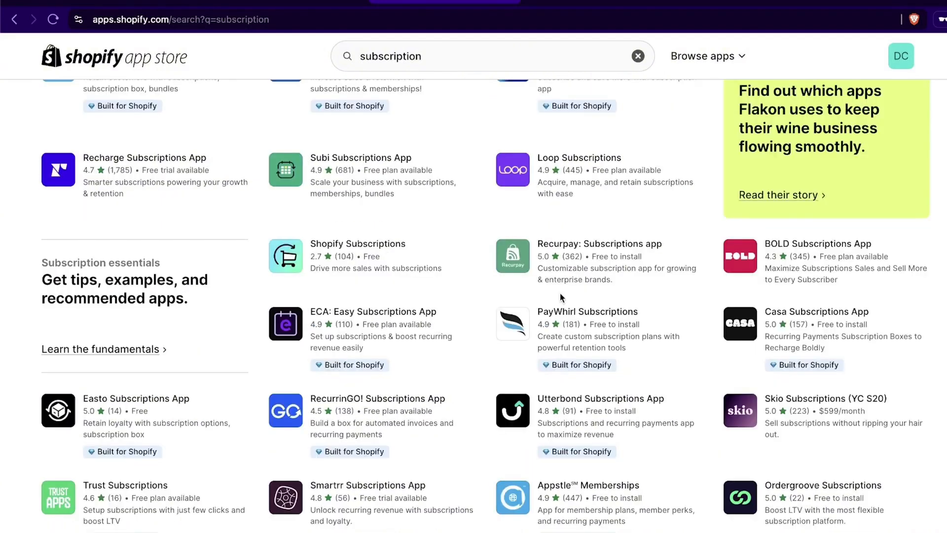
left_click(283, 253)
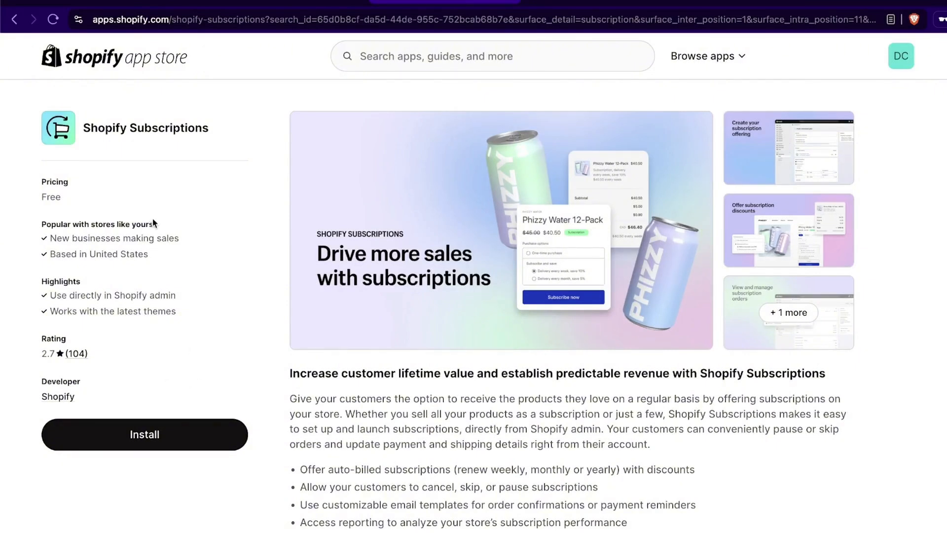
Step: Start installing Shopify Subscriptions, return to its listing, and enlarge the main promotional image
left_click(149, 434)
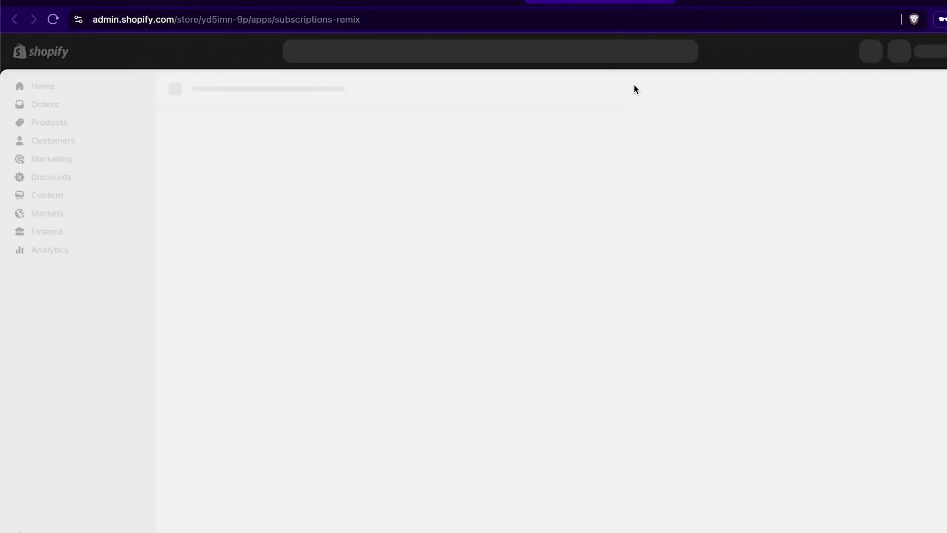
left_click(465, 2)
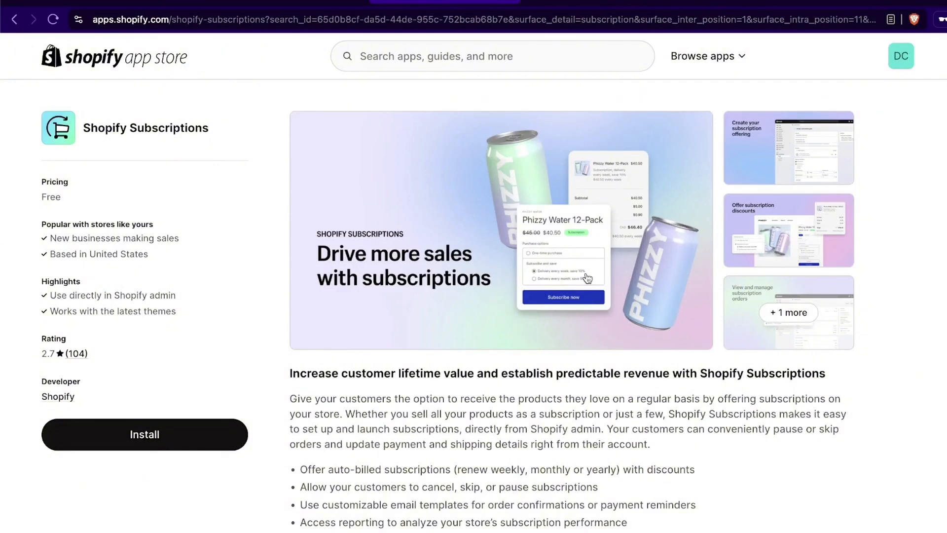
left_click(590, 276)
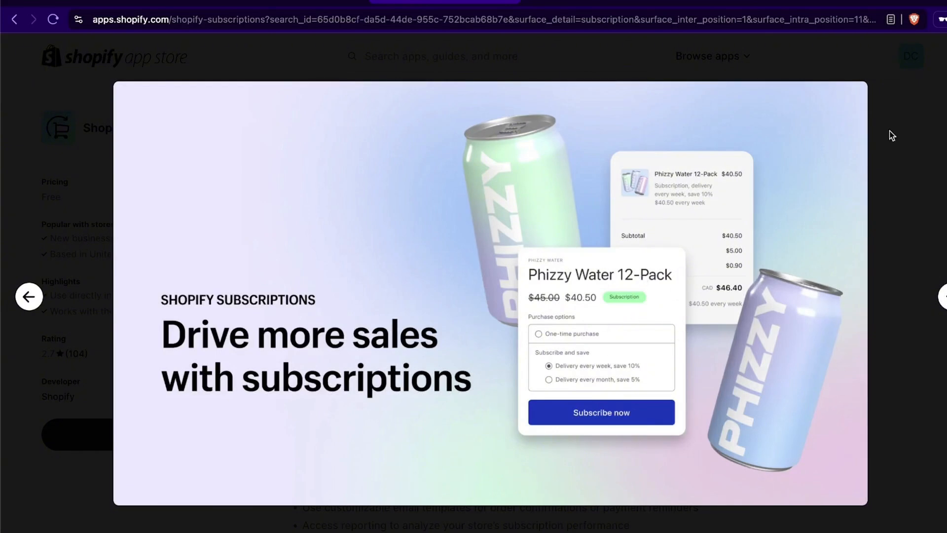
Step: Close the enlarged Subscriptions screenshot and switch to the admin's Subscriptions app page
key("Escape")
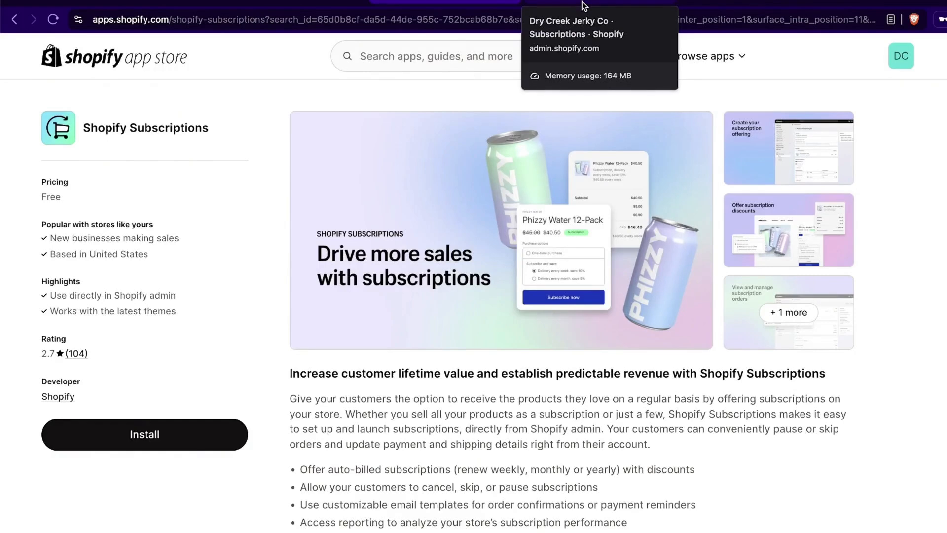
left_click(614, 2)
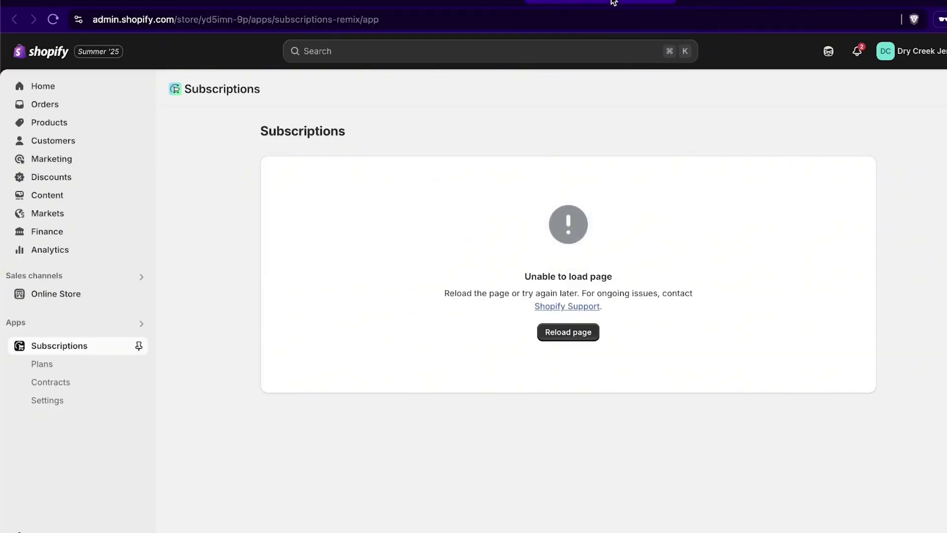
Step: Pin the Subscriptions app to the admin sidebar and start creating the first subscription plan
left_click(479, 2)
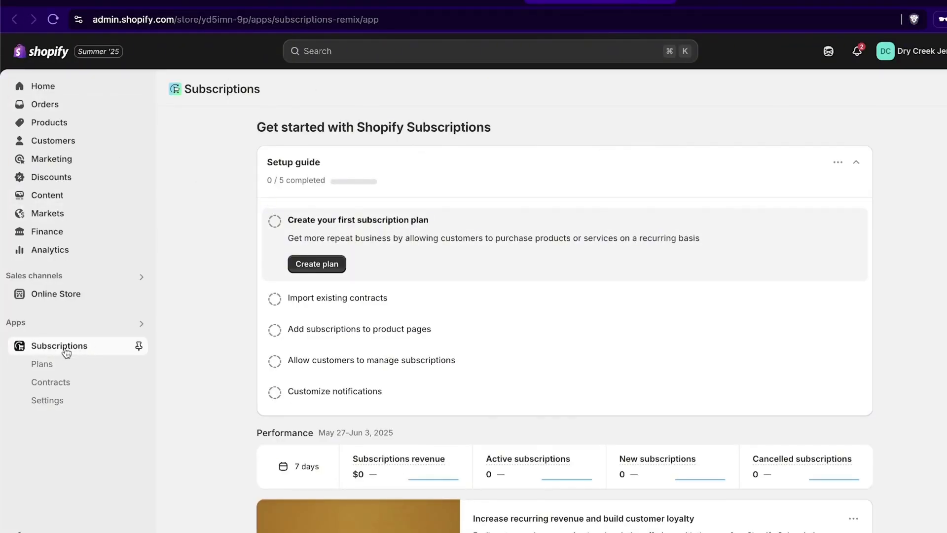
left_click(139, 346)
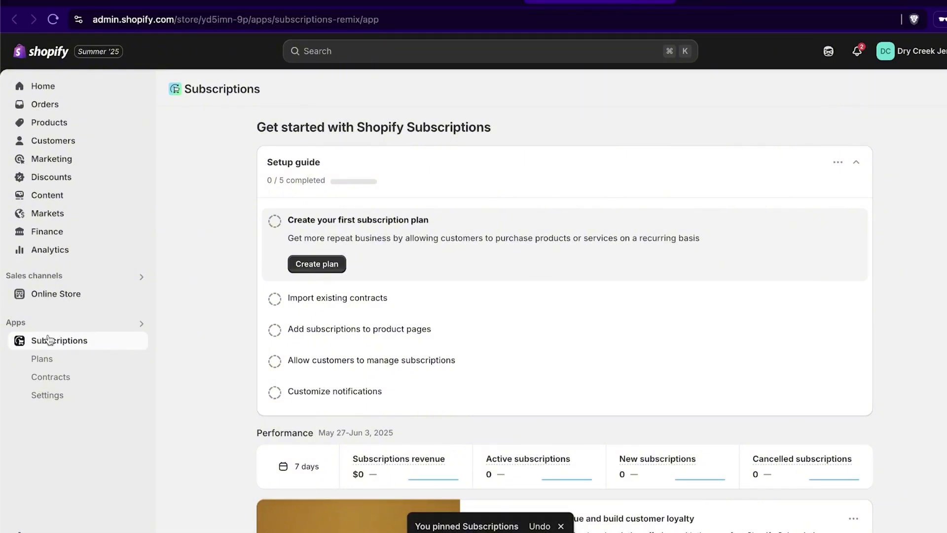
left_click(115, 321)
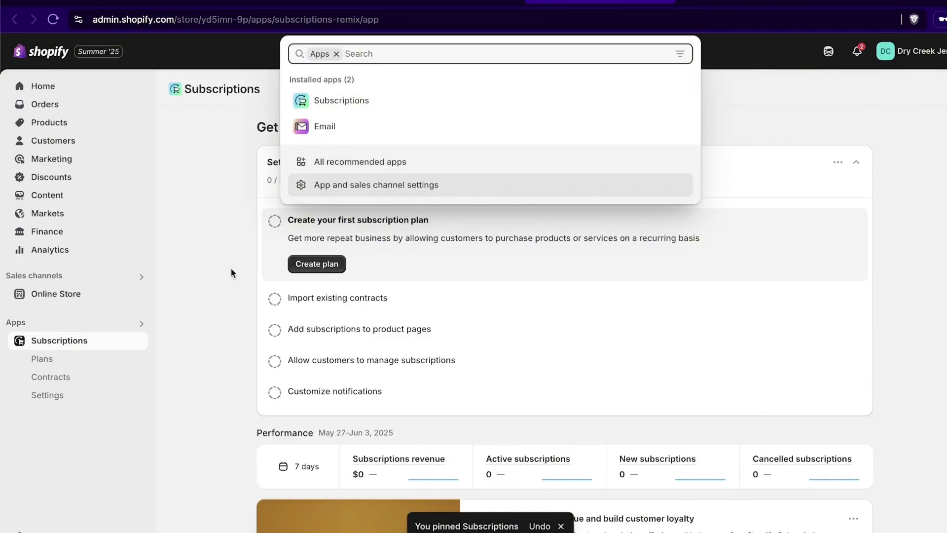
left_click(186, 277)
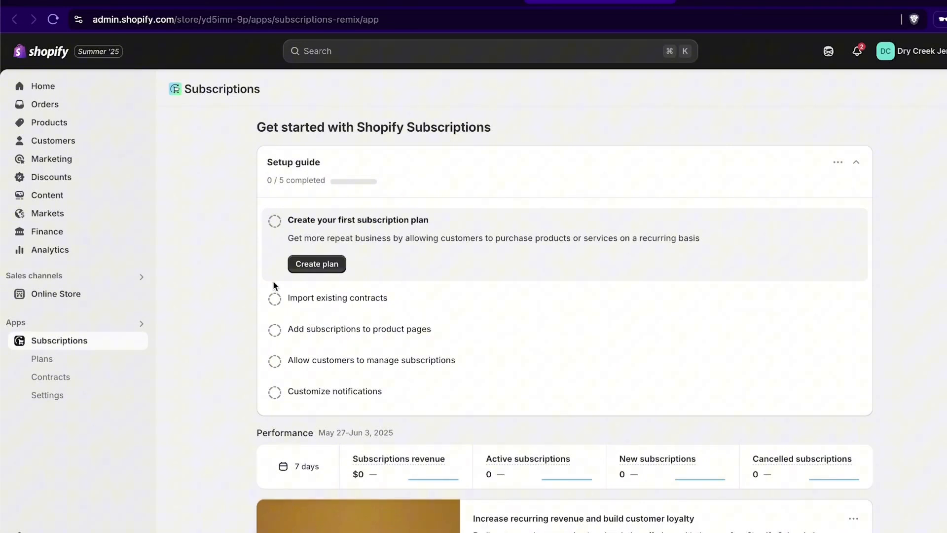
left_click(323, 268)
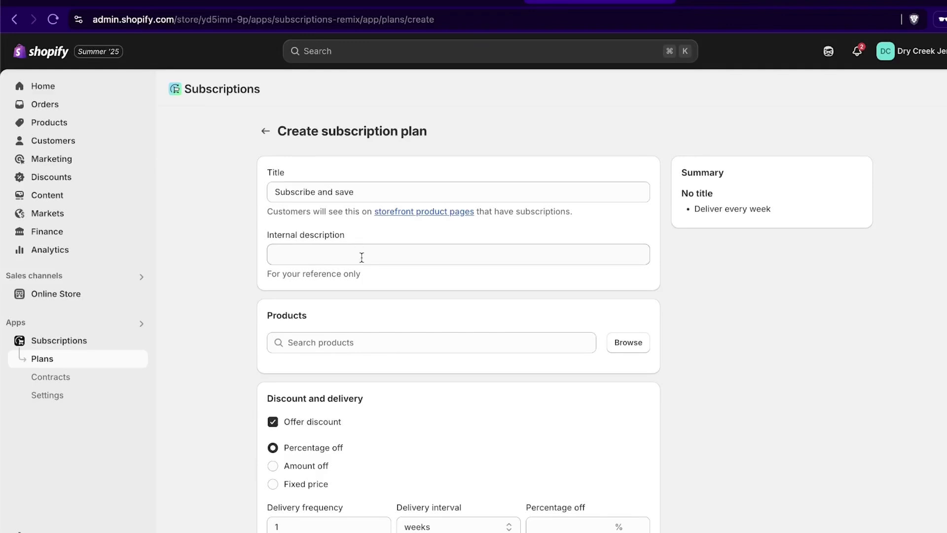
Step: Enter 'jerky sub and save' as the plan's internal description
scroll(516, 390, "down", 1)
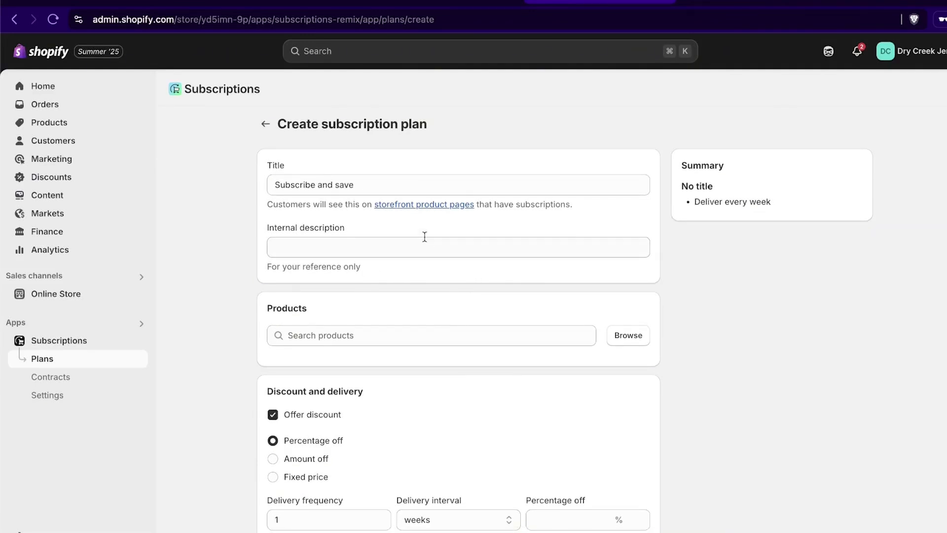
left_click(372, 189)
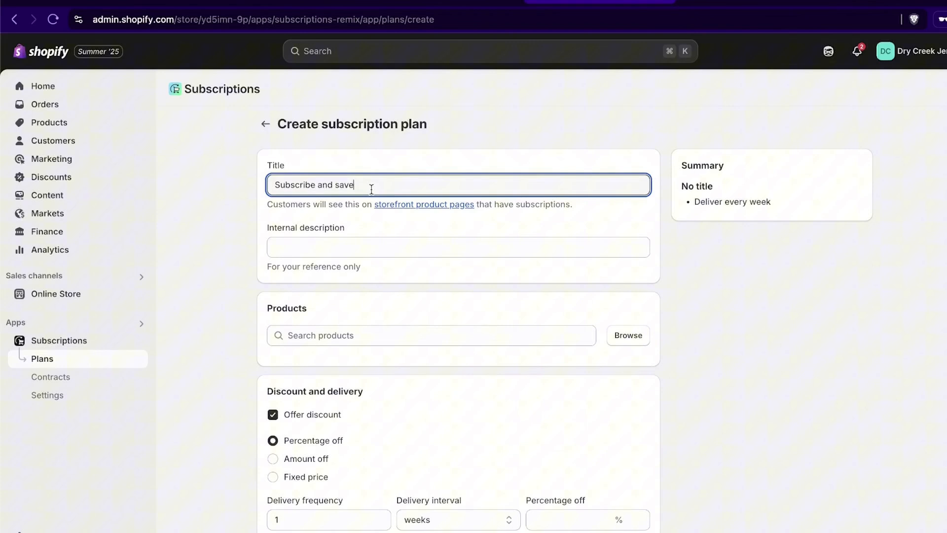
left_click(363, 240)
scroll(363, 276, "down", 1)
left_click(370, 305)
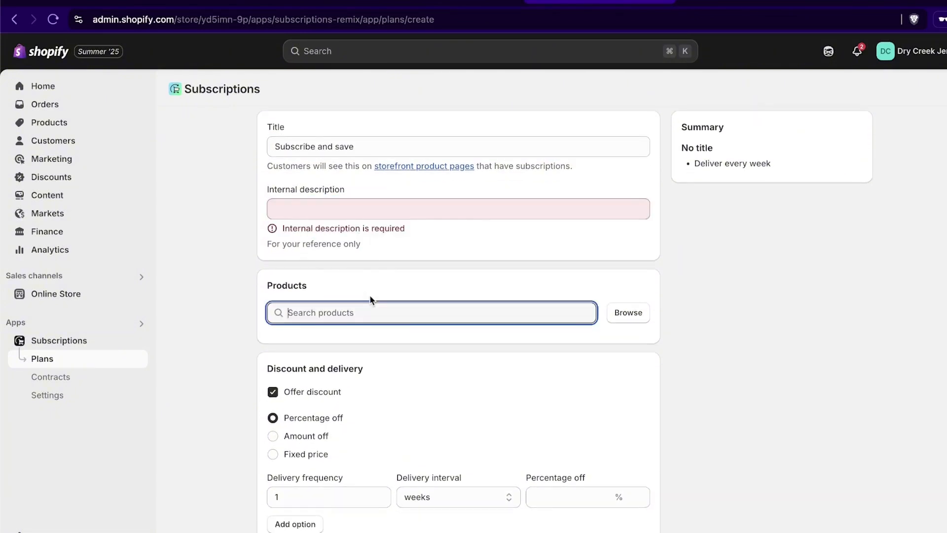
left_click(382, 211)
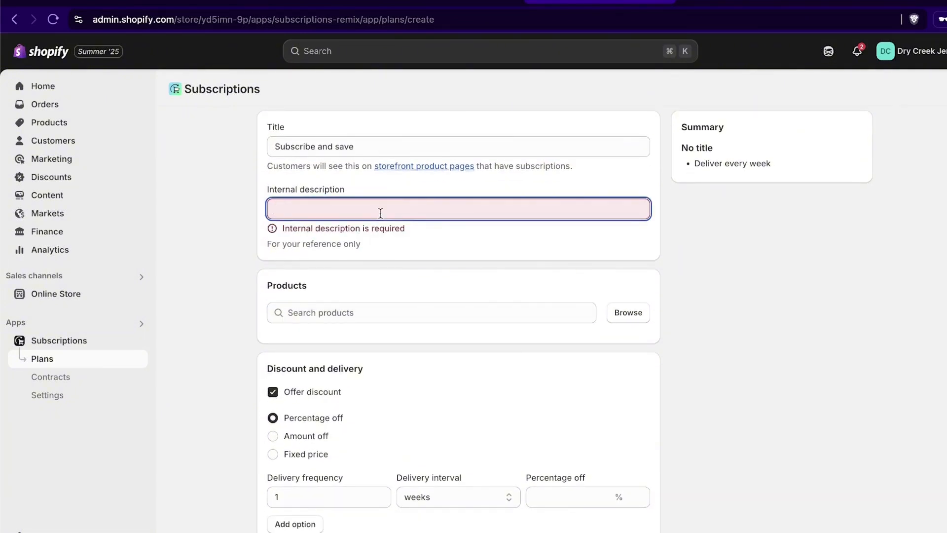
type("jerky sub and s")
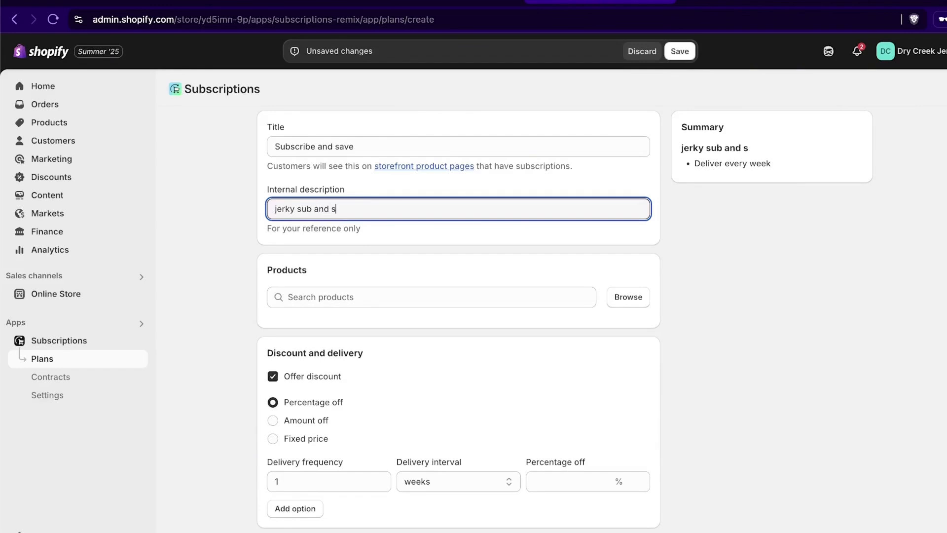
type("ave")
Step: Add Premium Beef Jerky and the Variety Pack, with all variants, to the plan
left_click(518, 299)
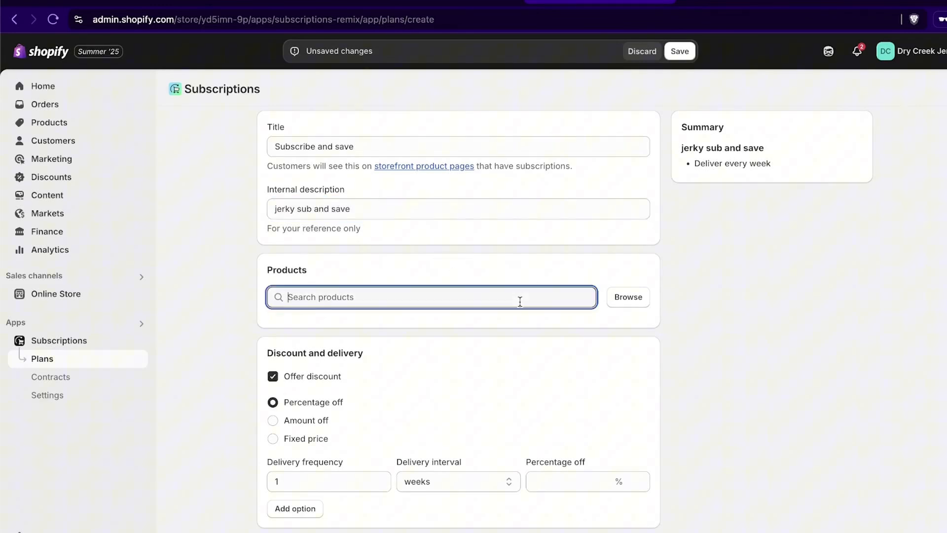
left_click(618, 302)
left_click(307, 235)
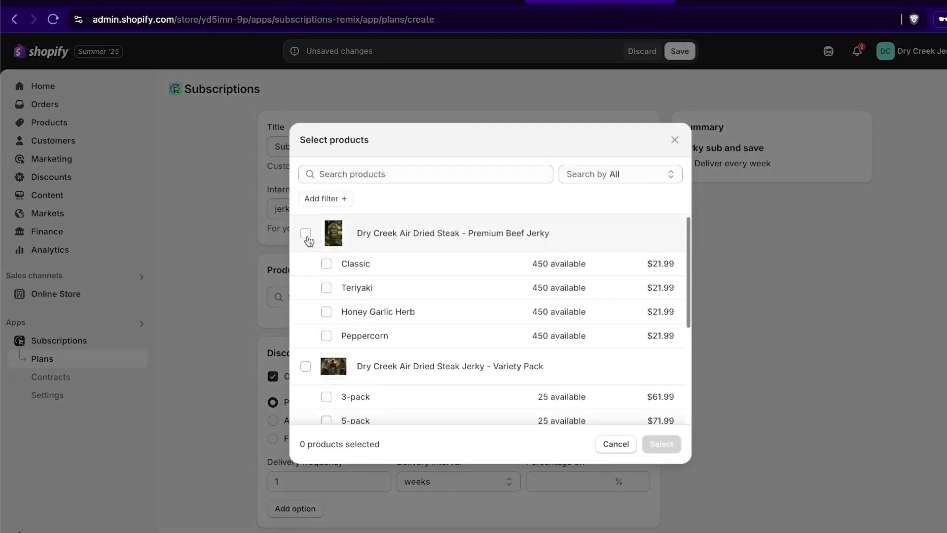
scroll(353, 312, "down", 2)
left_click(306, 316)
scroll(435, 324, "down", 3)
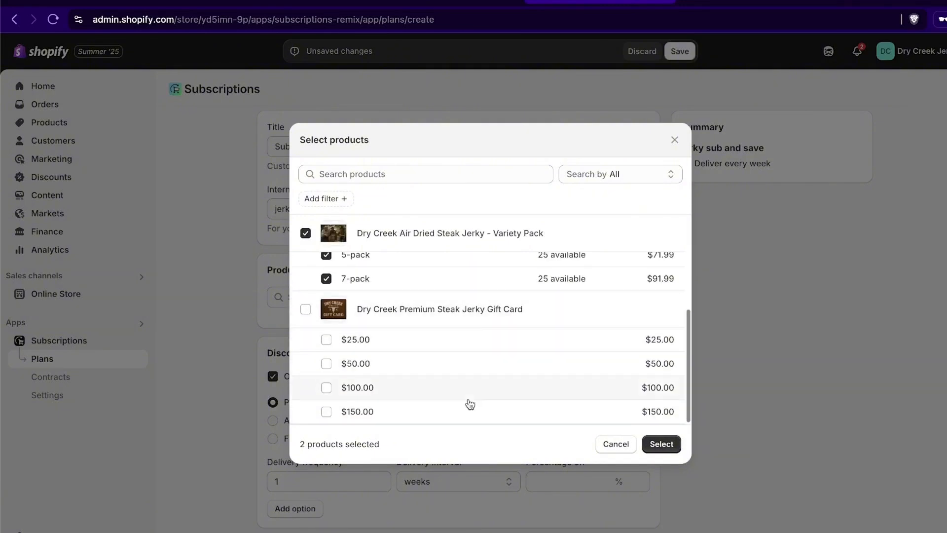
left_click(661, 444)
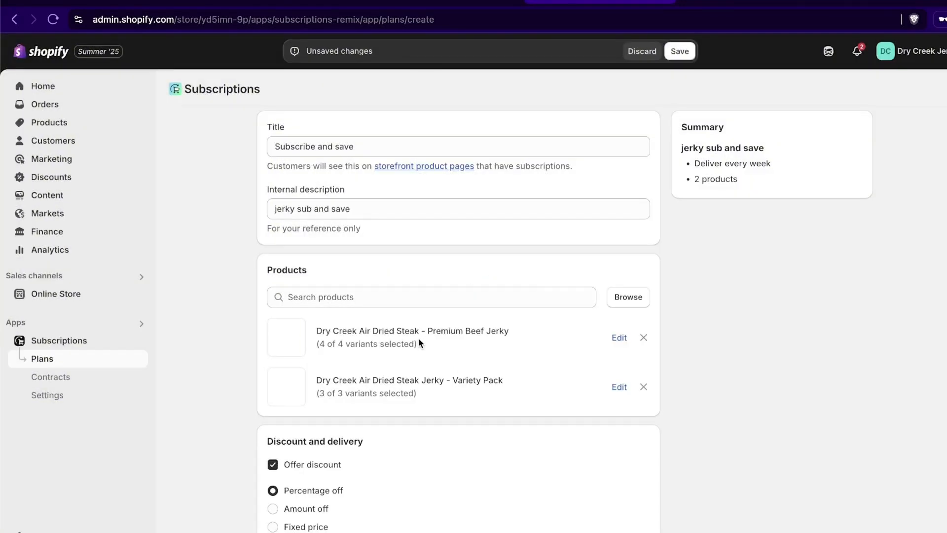
Step: Set the first delivery option to every 1 month at 10% off
scroll(206, 326, "down", 3)
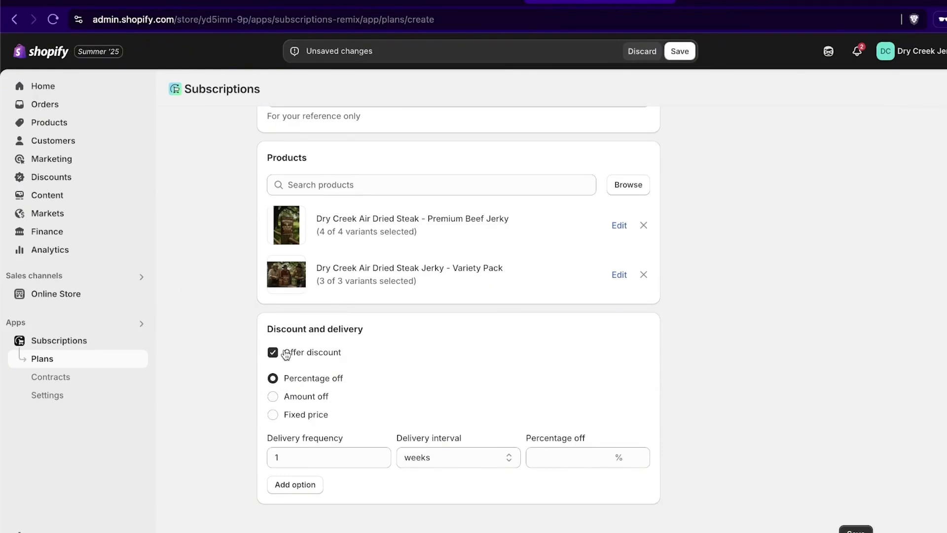
left_click(414, 457)
left_click(439, 472)
left_click(563, 457)
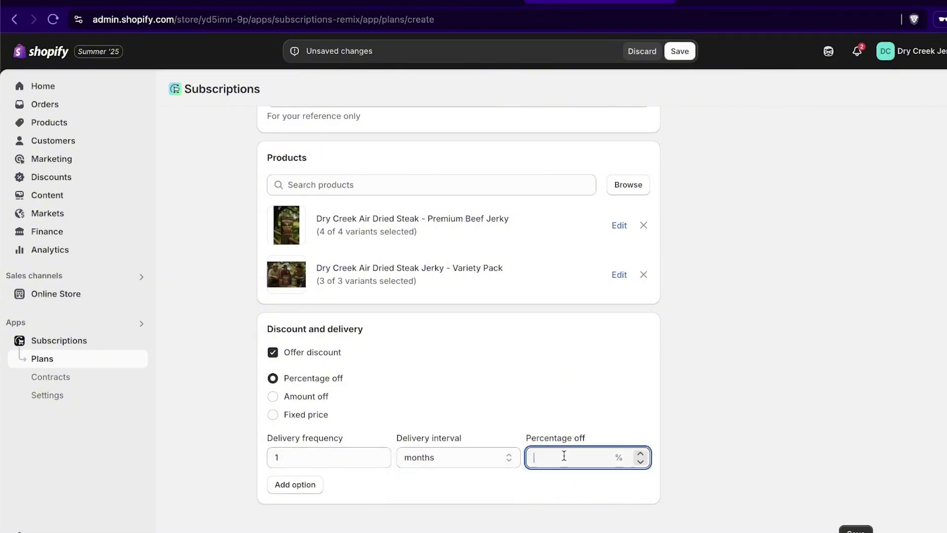
type("10")
Step: Add a second delivery option of every 2 weeks at 15% off
left_click(291, 484)
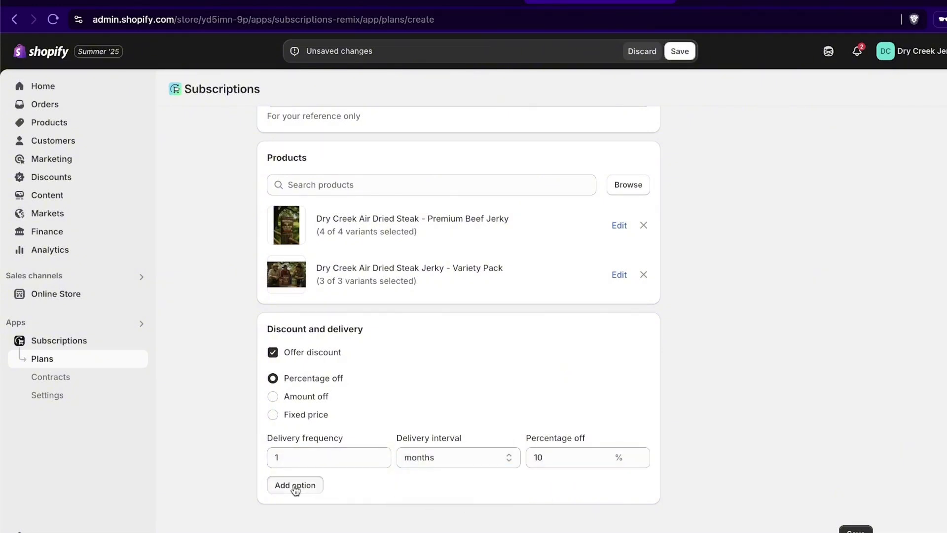
scroll(410, 453, "down", 1)
left_click(325, 459)
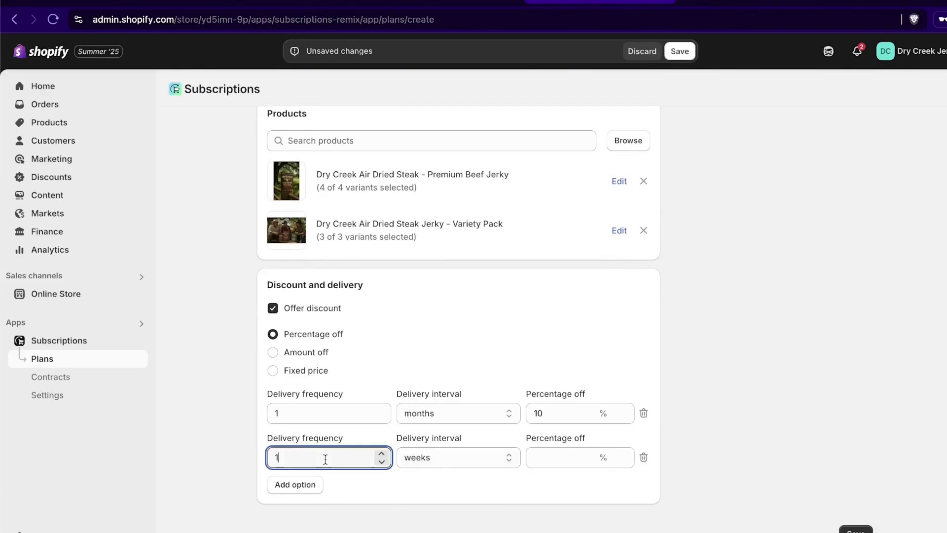
key("BackSpace")
type("2")
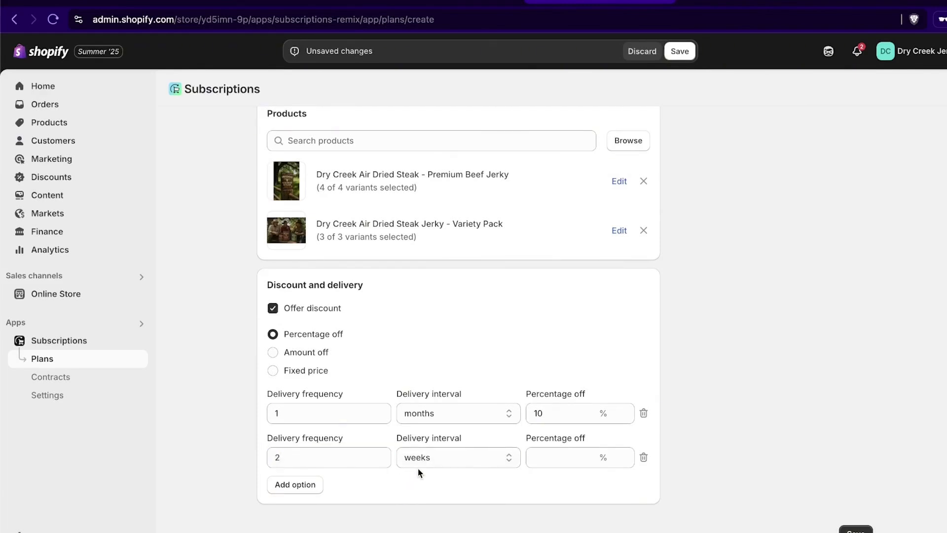
left_click(565, 459)
type("15")
left_click(528, 485)
Step: Add a third option of every 3 months at 5% off, then save the plan
left_click(306, 488)
left_click_drag(311, 503, 257, 505)
type("3")
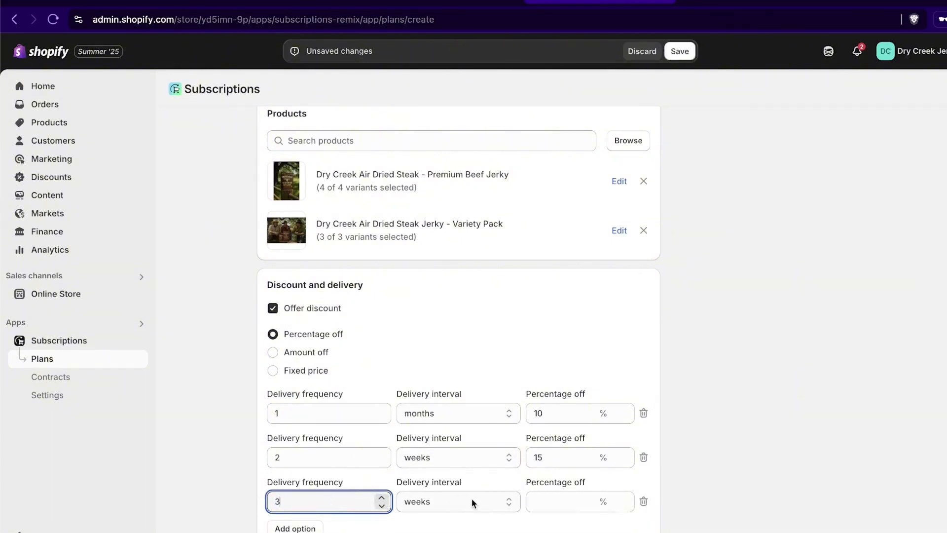
left_click(472, 502)
left_click(447, 503)
left_click(443, 503)
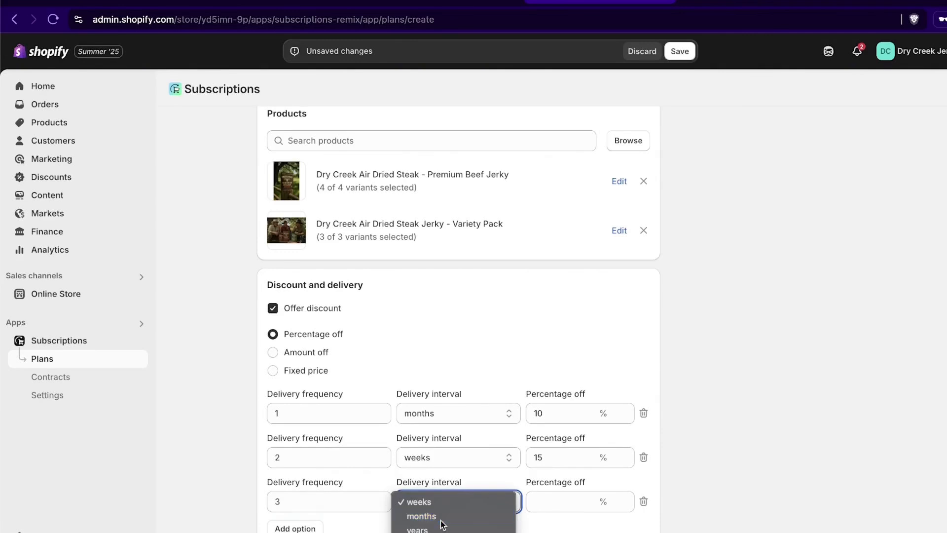
left_click(422, 516)
left_click(562, 501)
type("5")
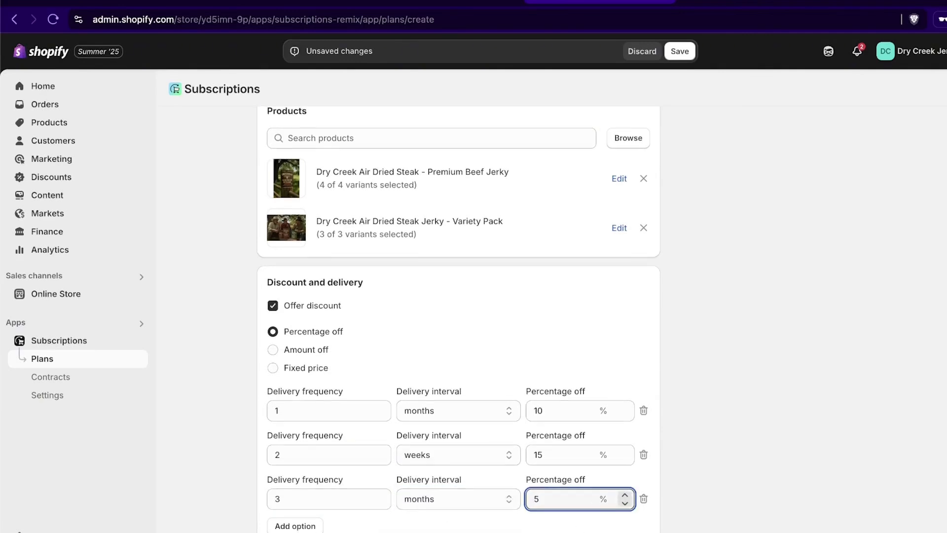
scroll(342, 505, "down", 1)
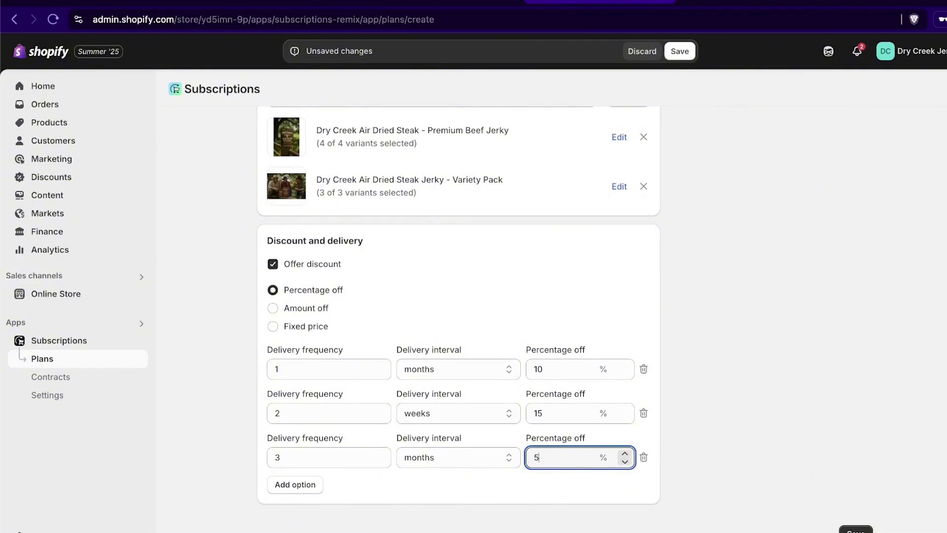
left_click(855, 530)
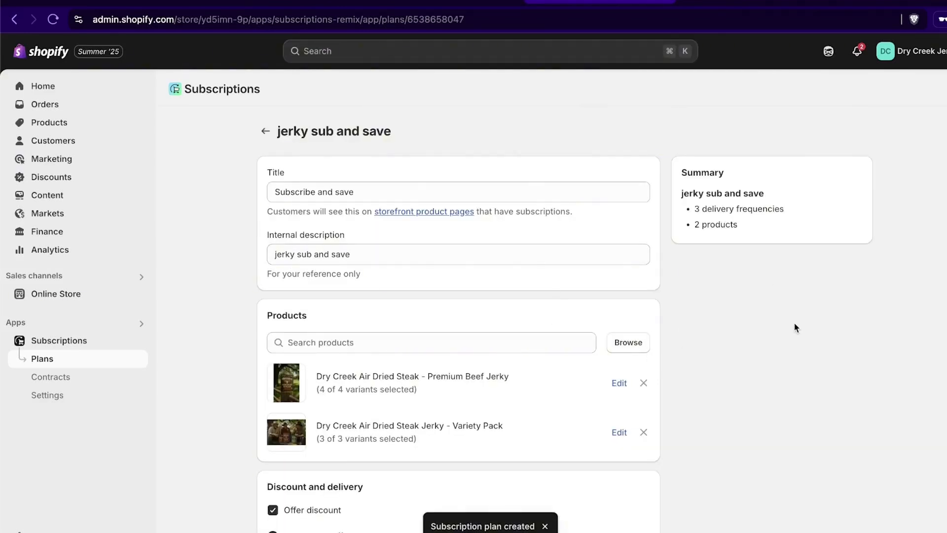
scroll(796, 318, "down", 8)
scroll(797, 319, "up", 8)
left_click(63, 381)
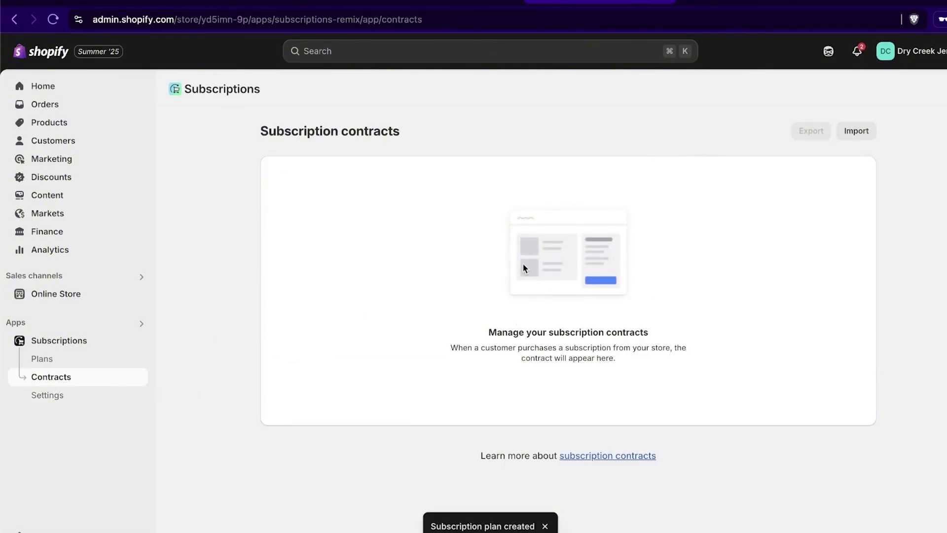
left_click(63, 394)
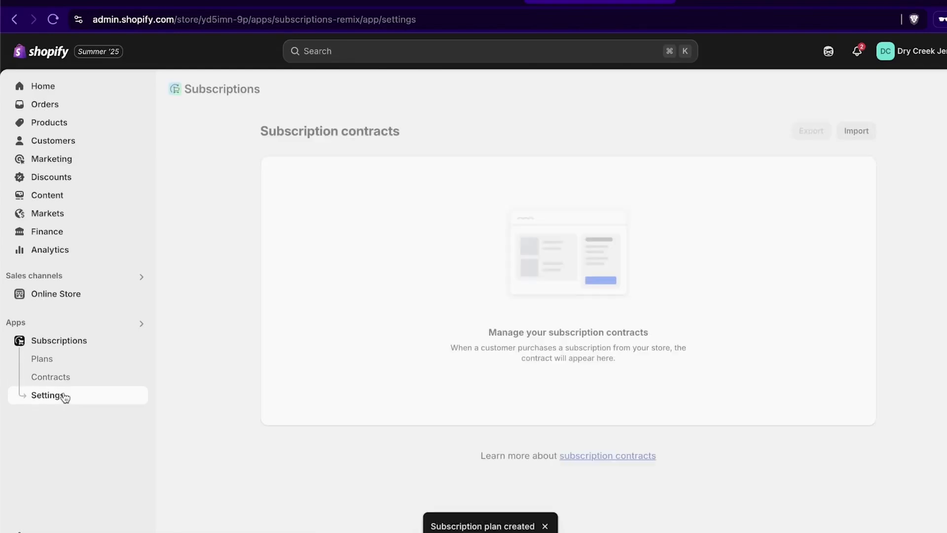
scroll(339, 309, "down", 7)
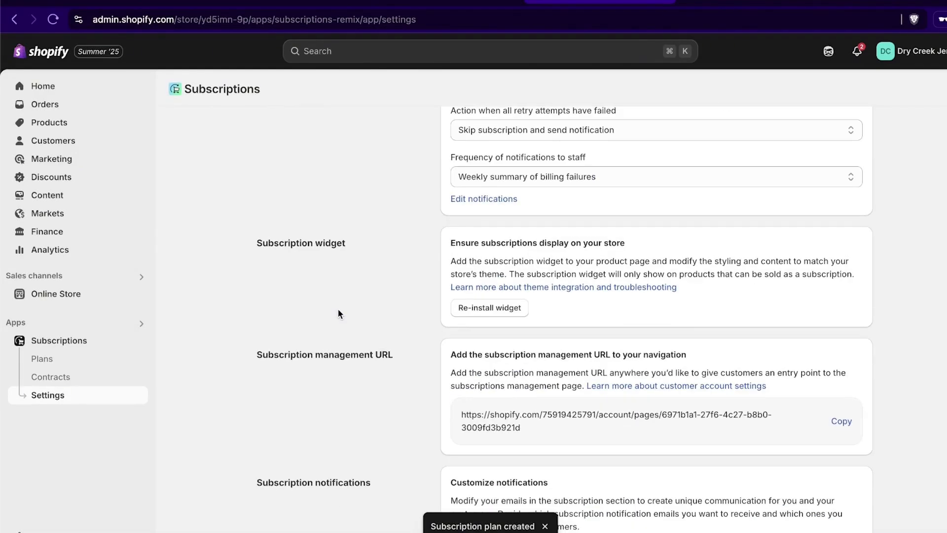
scroll(331, 321, "up", 8)
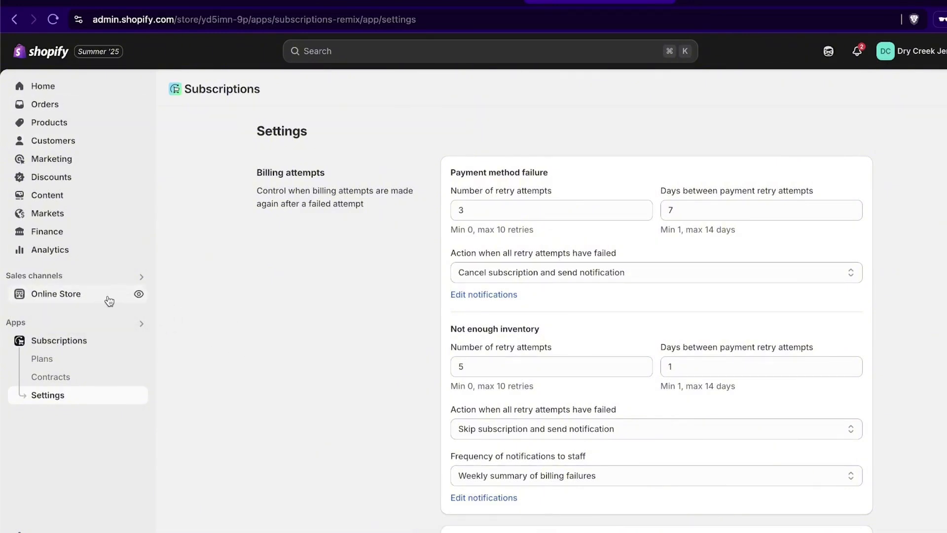
left_click(138, 296)
key("super+w")
Step: On the live storefront, add the Air Dried Steak Jerky Variety Pack 3-pack to the cart
left_click(139, 296)
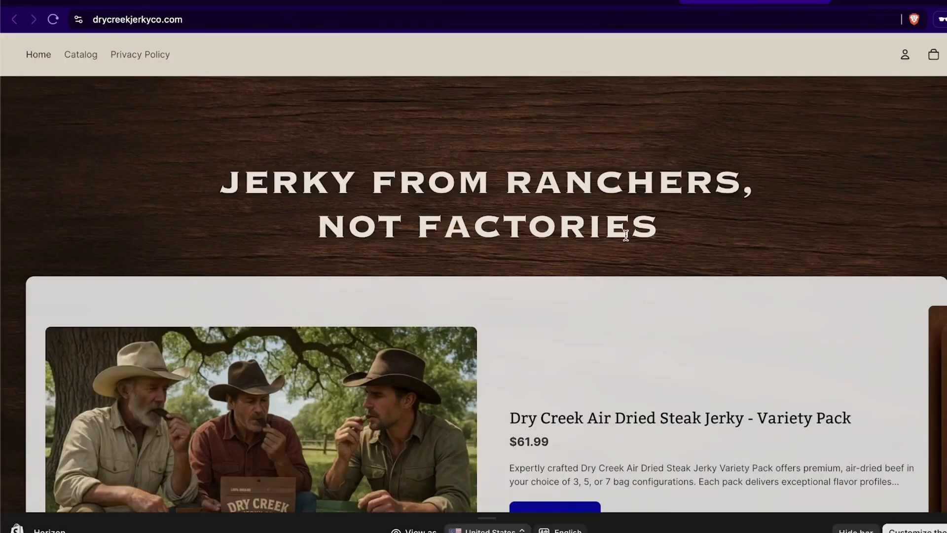
scroll(672, 320, "down", 5)
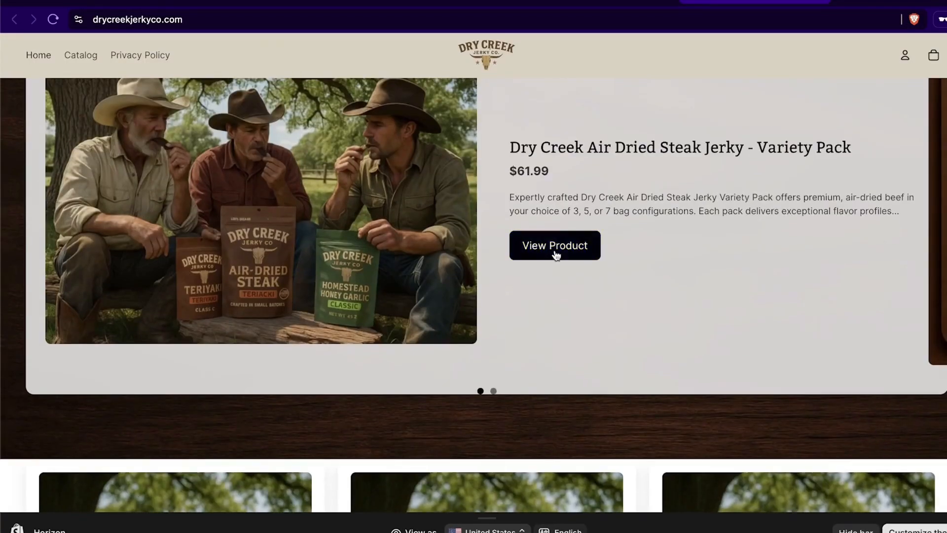
left_click(557, 252)
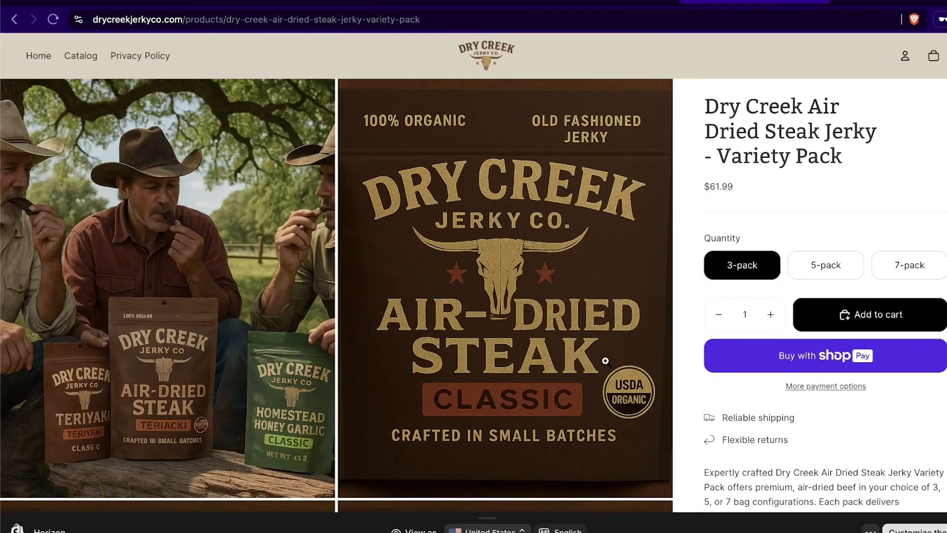
left_click(881, 320)
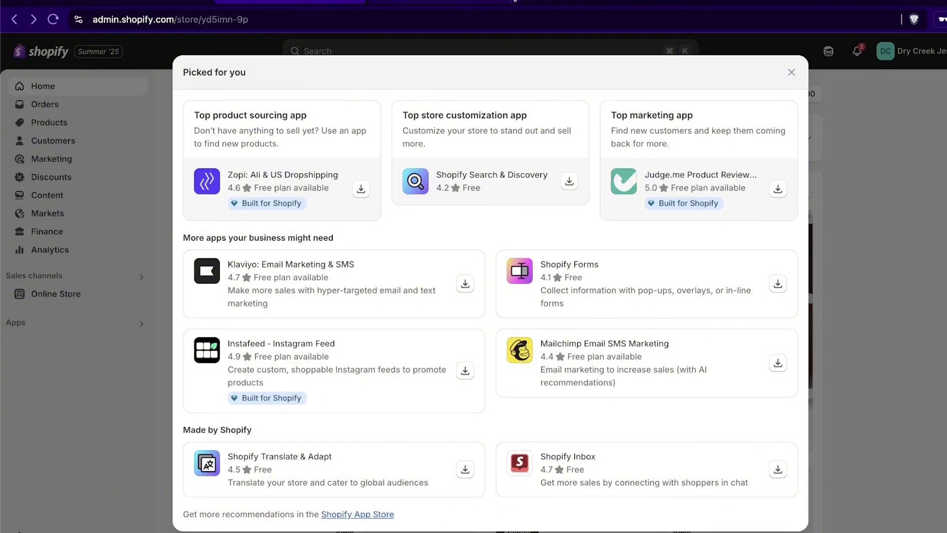
Step: Go from the admin's recommended apps window to the Shopify App Store
left_click(512, 3)
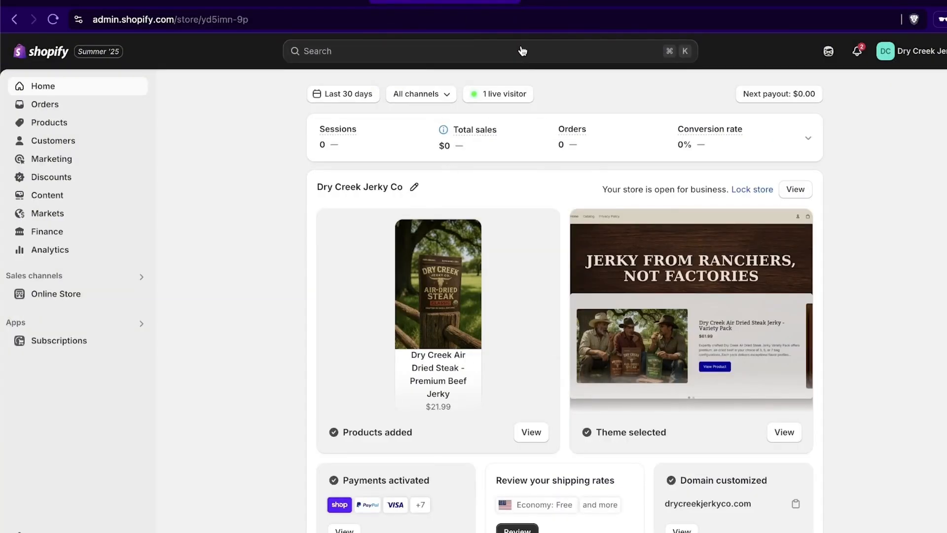
left_click(514, 5)
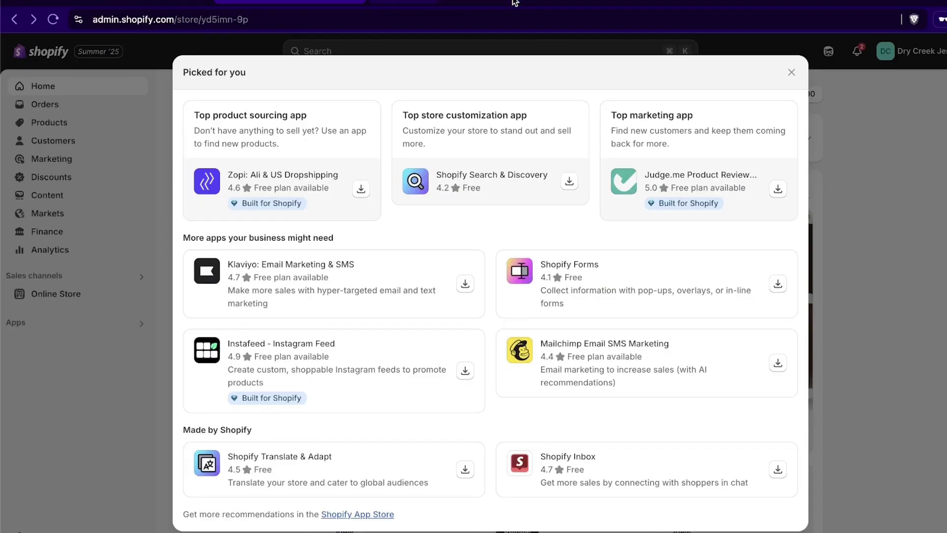
left_click(373, 515)
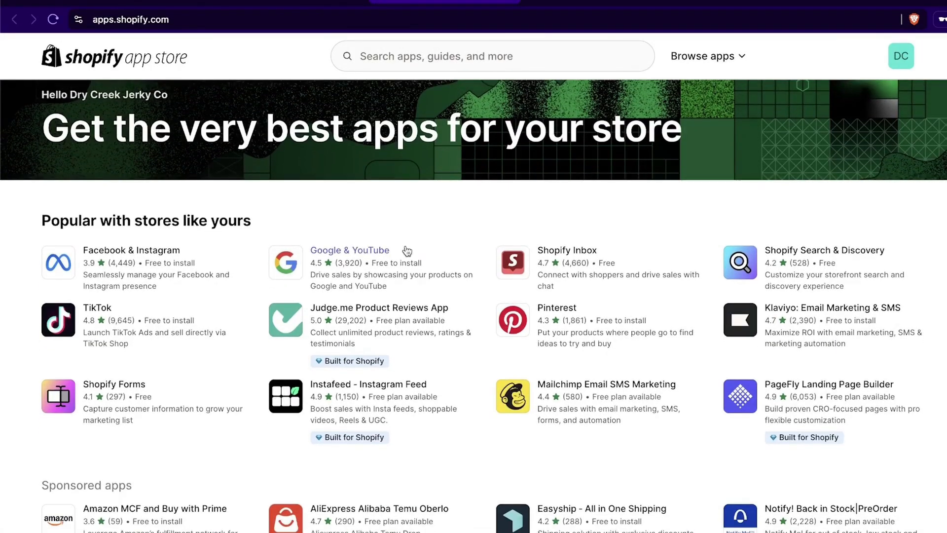
scroll(402, 249, "down", 1)
scroll(343, 262, "down", 8)
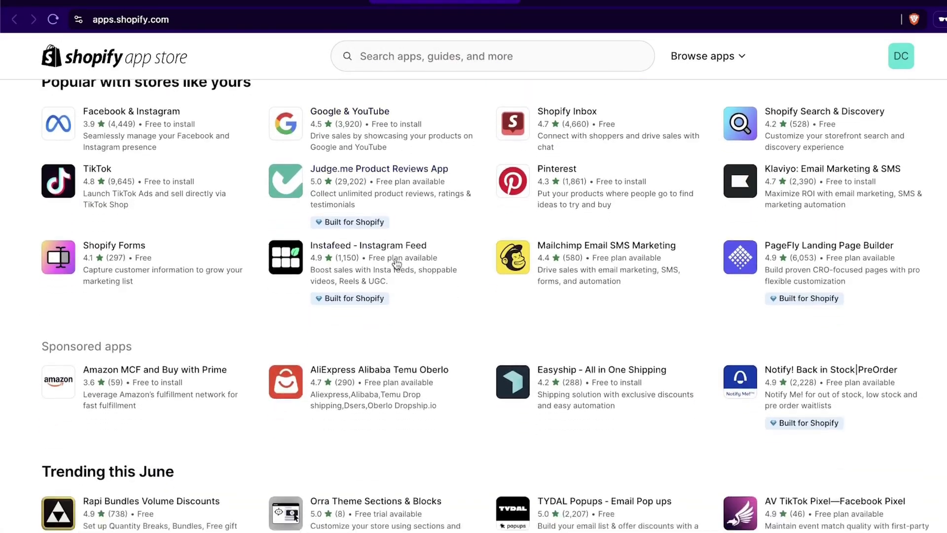
scroll(460, 295, "down", 7)
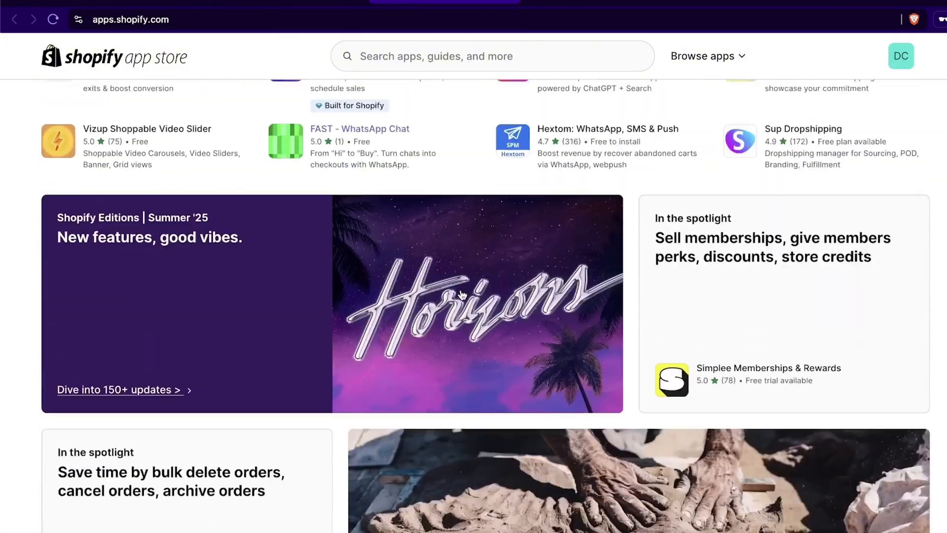
scroll(437, 273, "up", 15)
Step: Search 'omnisend', open Omnisend Email Marketing & SMS, and browse its feature screenshots
left_click(496, 65)
type("omnisend")
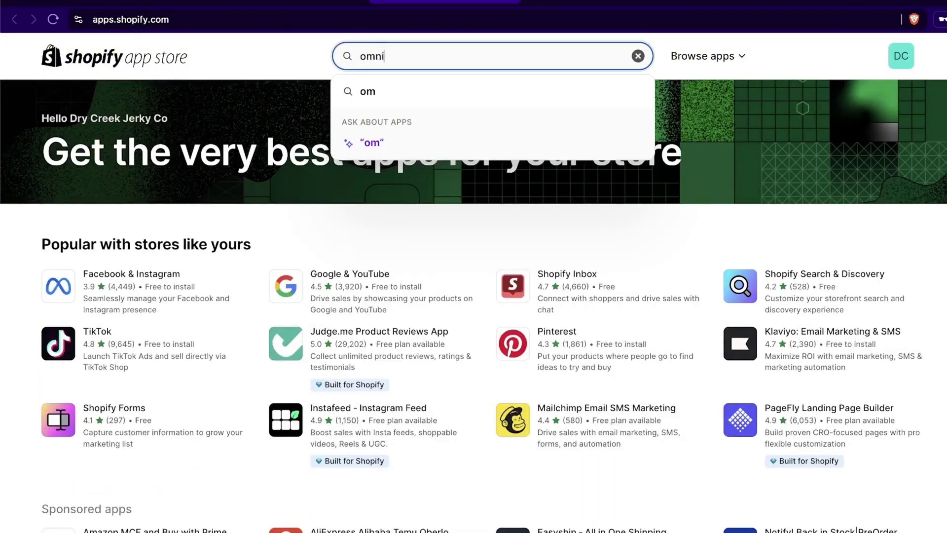
key("Return")
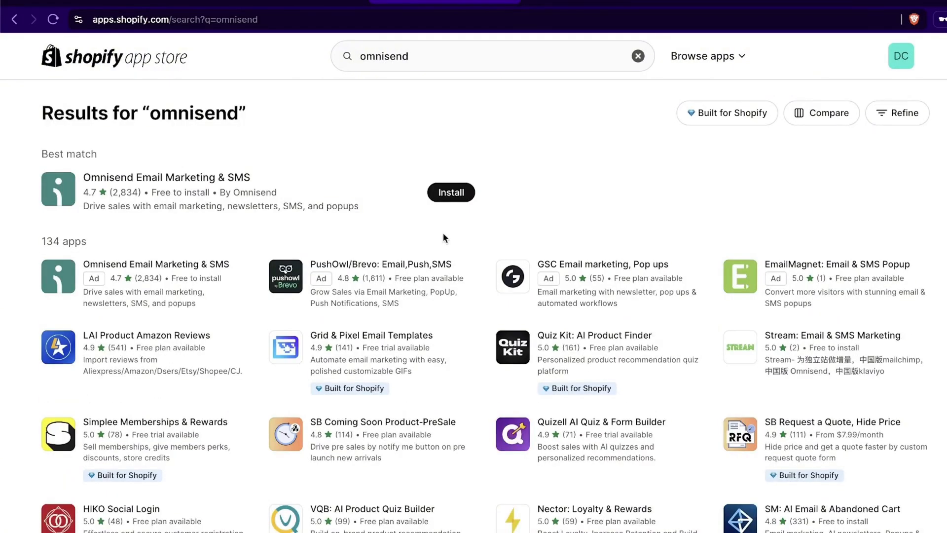
left_click(163, 183)
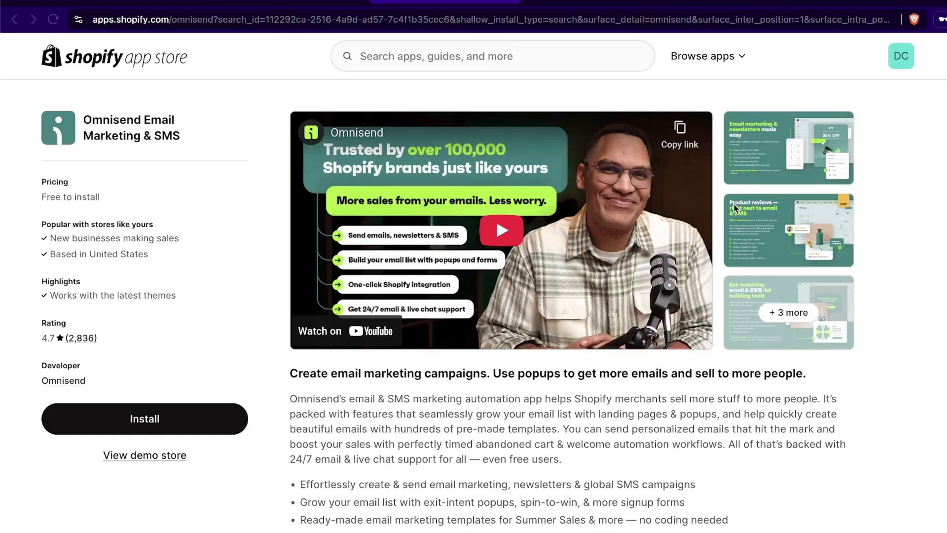
left_click(816, 217)
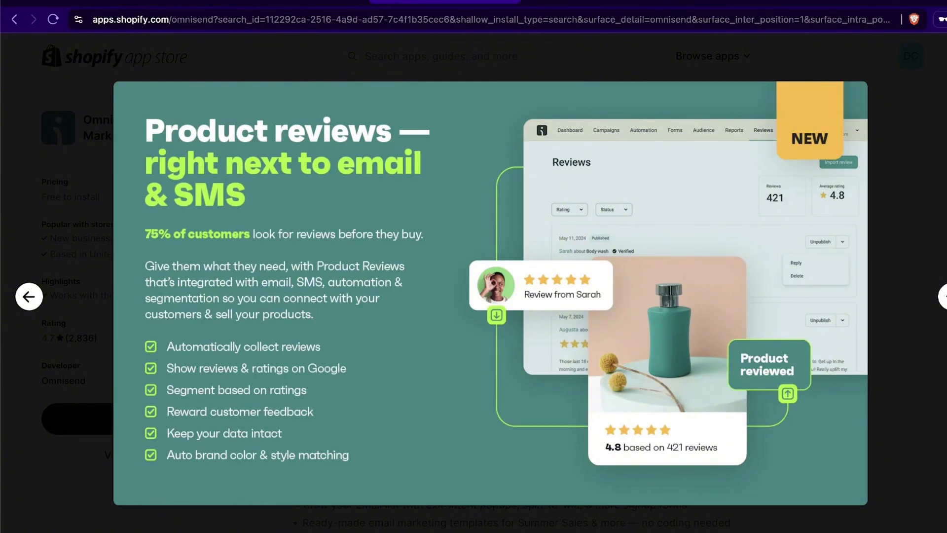
key("Right")
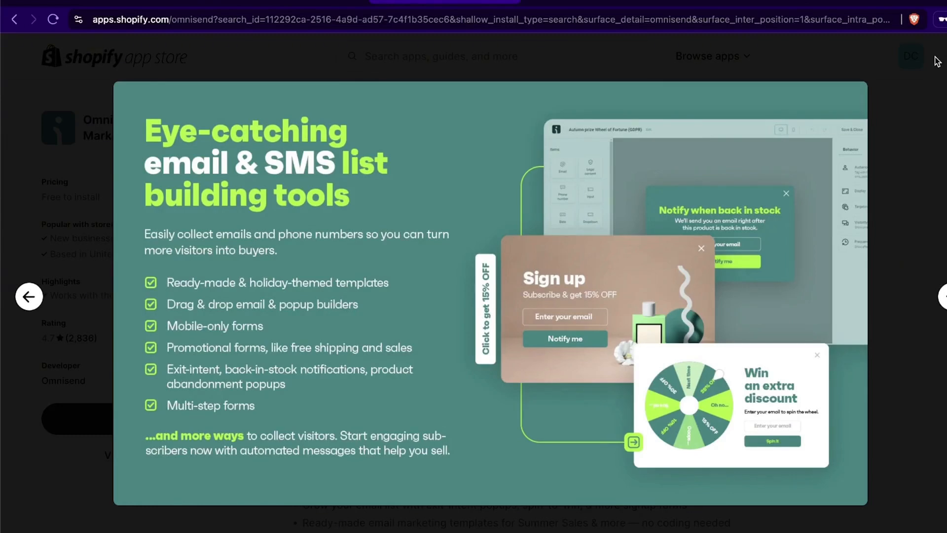
key("Escape")
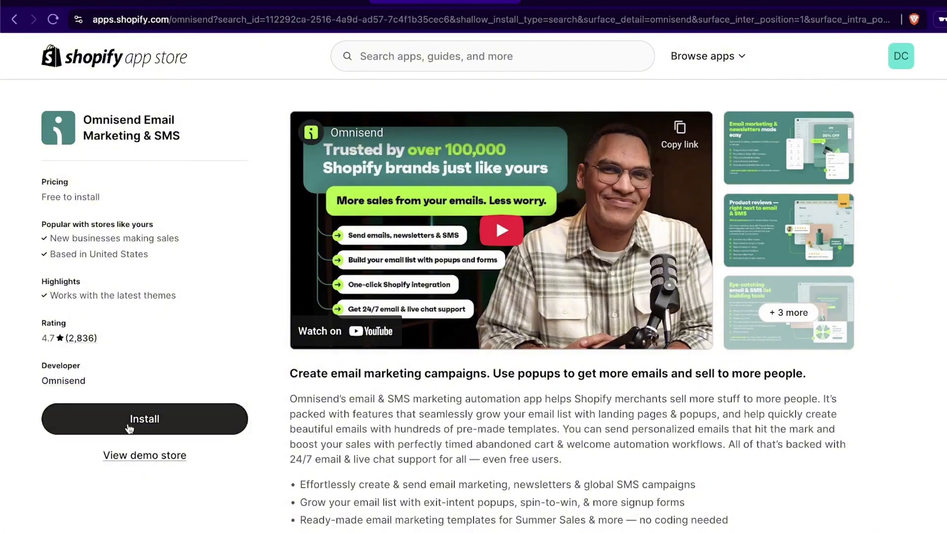
Step: Load santrelmedia.com in a private tab, copy code SANTREL30, and start the Omnisend sign-up
left_click(690, 1)
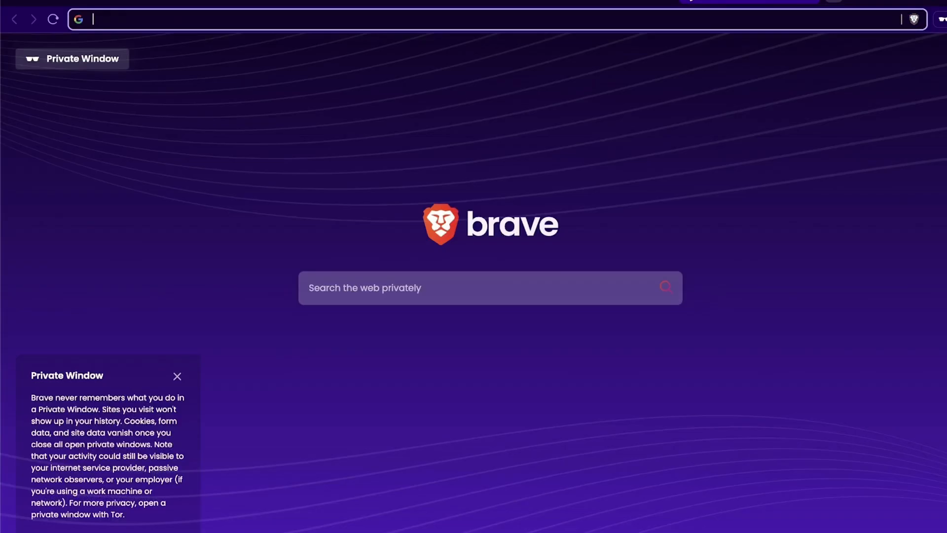
type("santrelmedia.com")
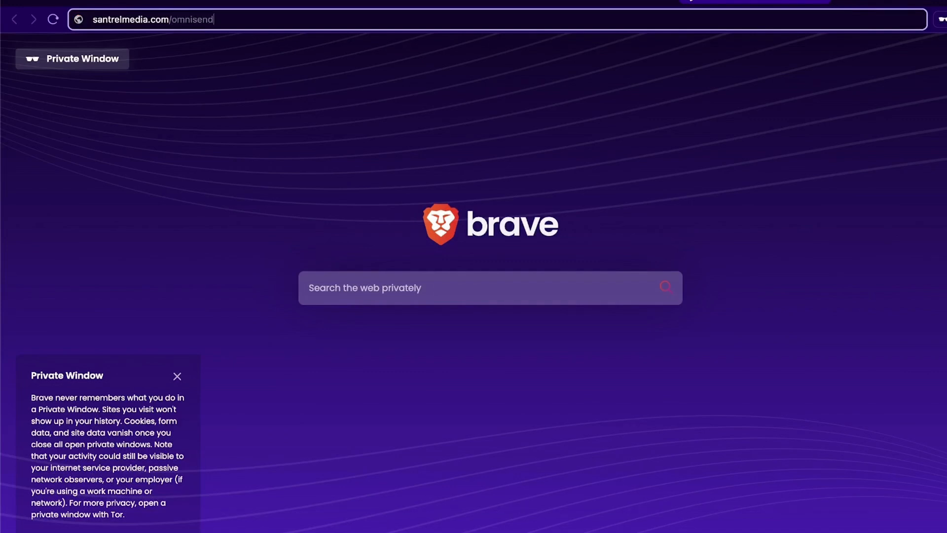
key("Return")
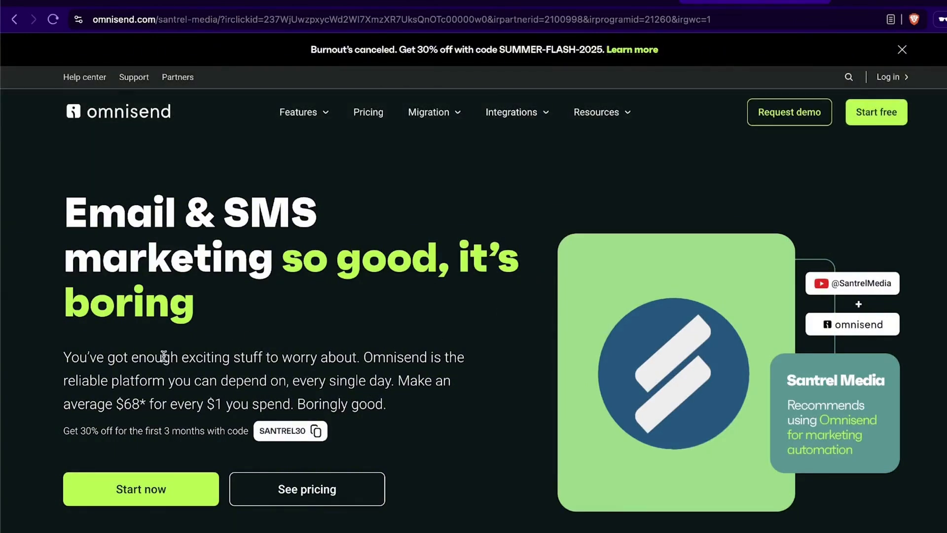
left_click(316, 434)
left_click_drag(50, 428, 189, 428)
left_click(214, 428)
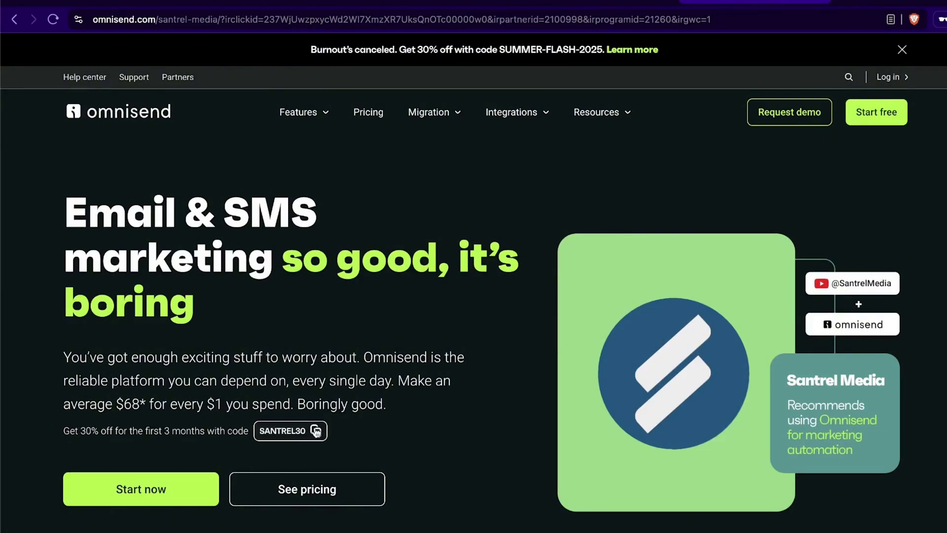
left_click(155, 493)
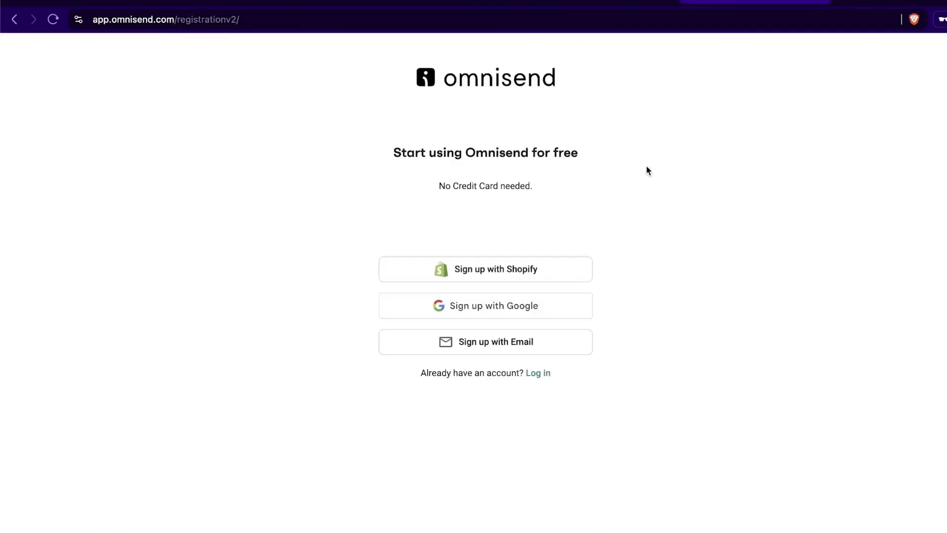
Step: Sign up with Shopify, install Omnisend on the store, and submit the account form with password and first name
left_click(516, 273)
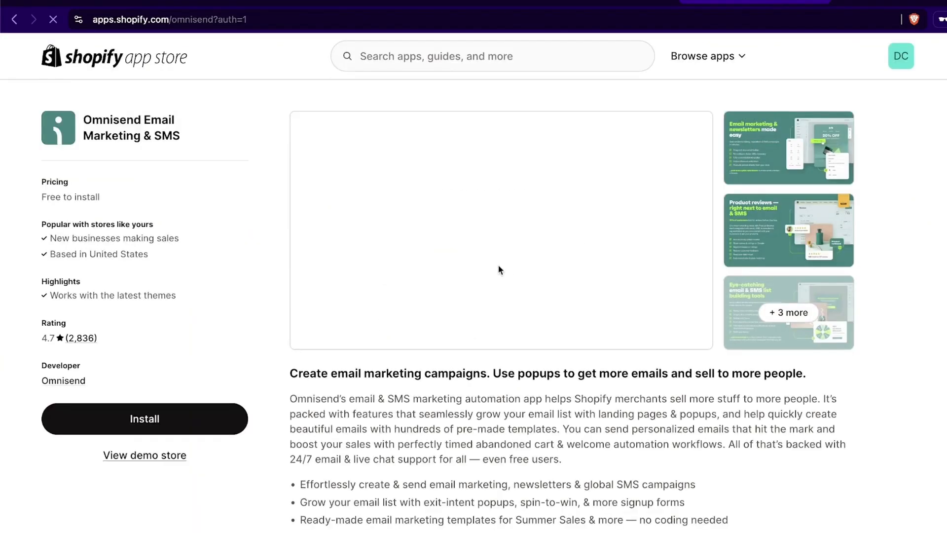
left_click(187, 423)
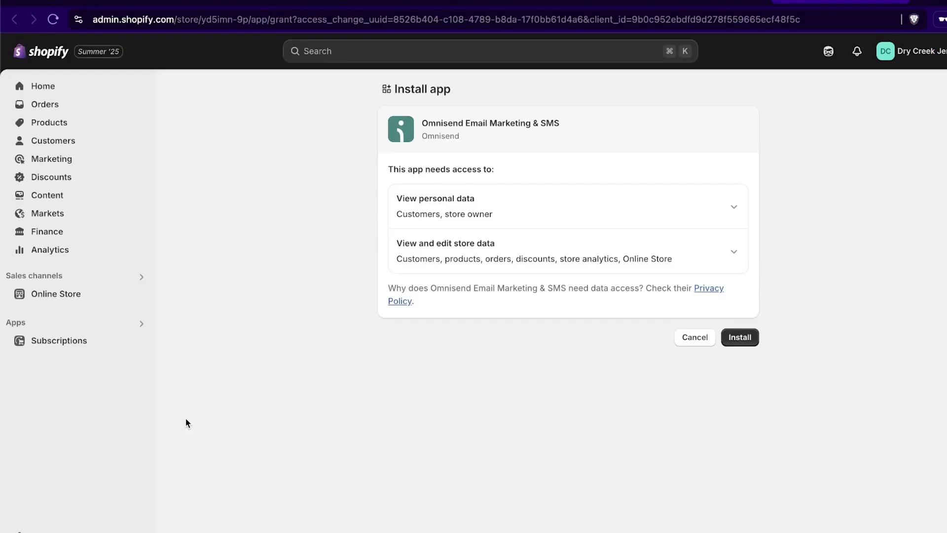
left_click(740, 337)
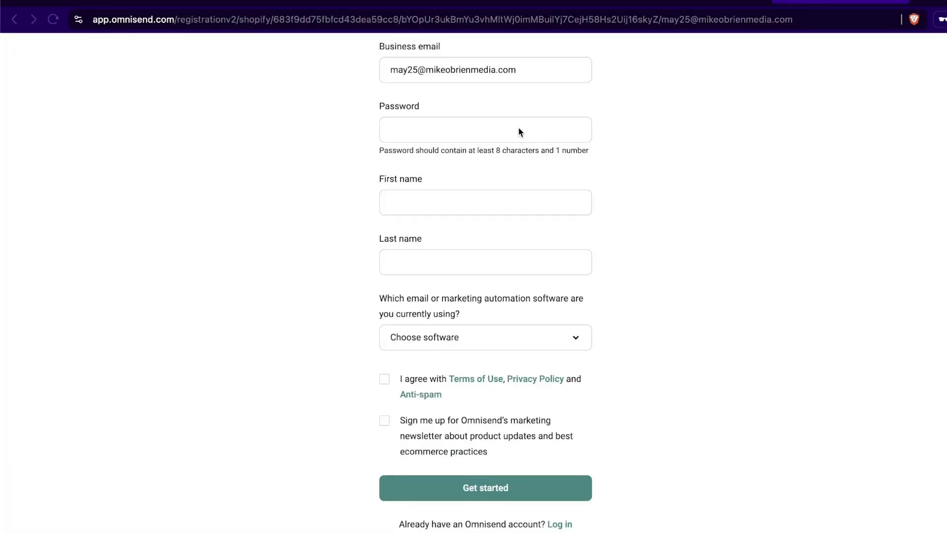
left_click(517, 127)
key("super+v")
left_click(492, 192)
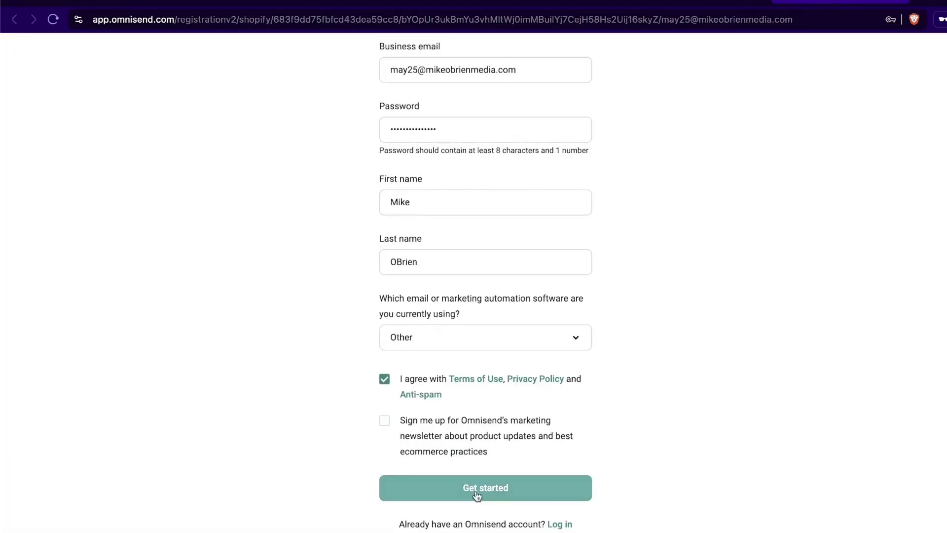
left_click(478, 494)
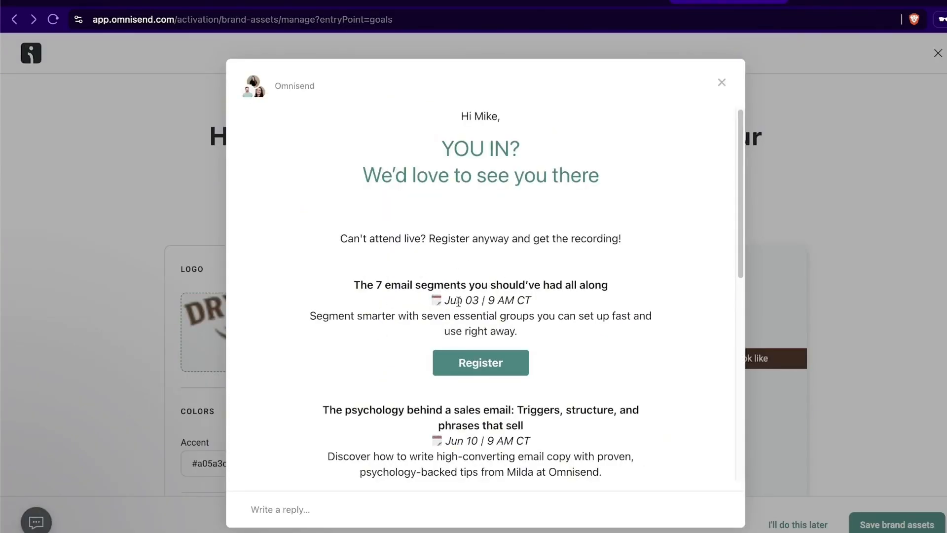
scroll(458, 301, "down", 8)
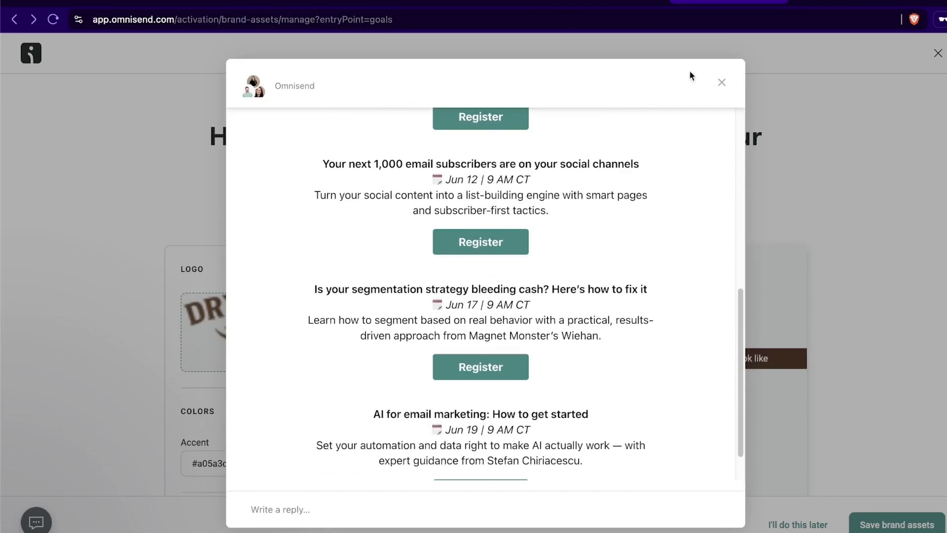
Step: Dismiss the webinar popup and replace the logo with the uploaded 'Untitled design (6).png'
left_click(721, 83)
scroll(484, 242, "down", 1)
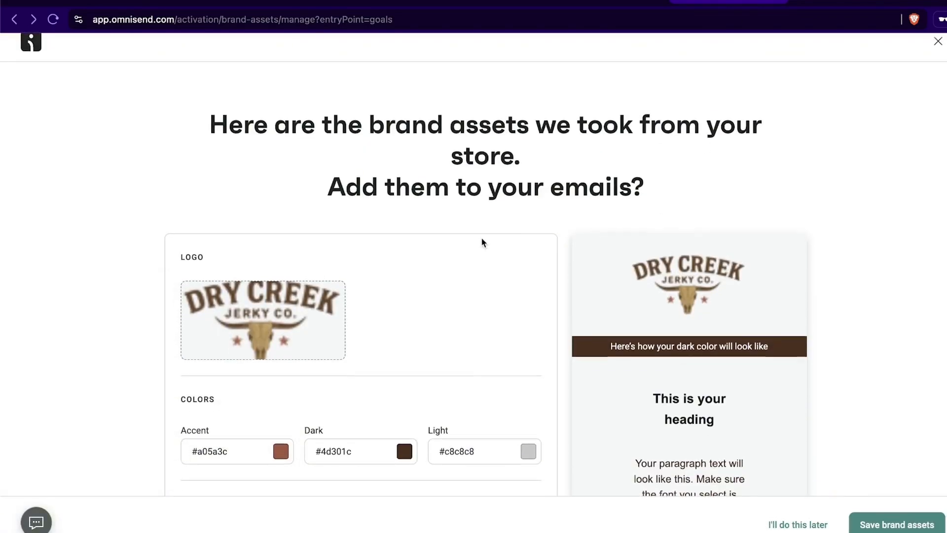
scroll(483, 240, "up", 1)
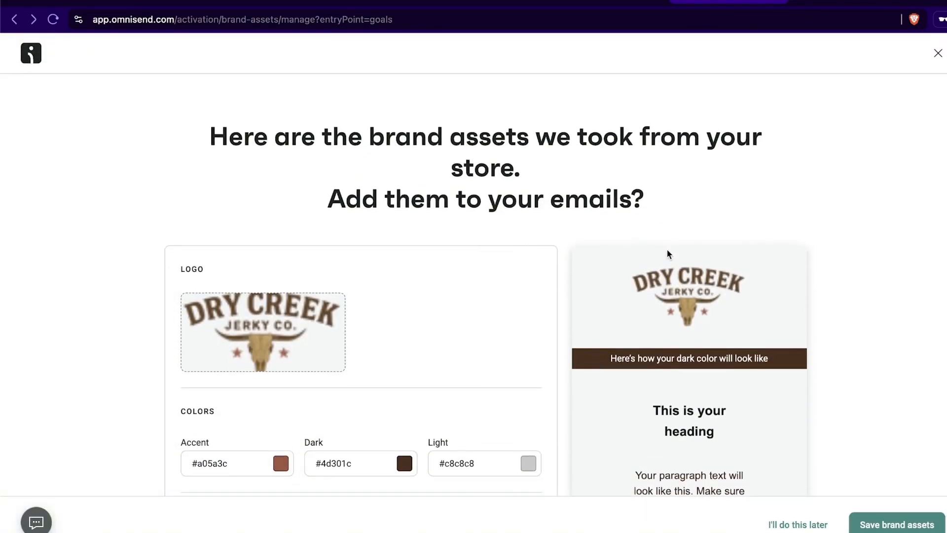
scroll(669, 254, "down", 3)
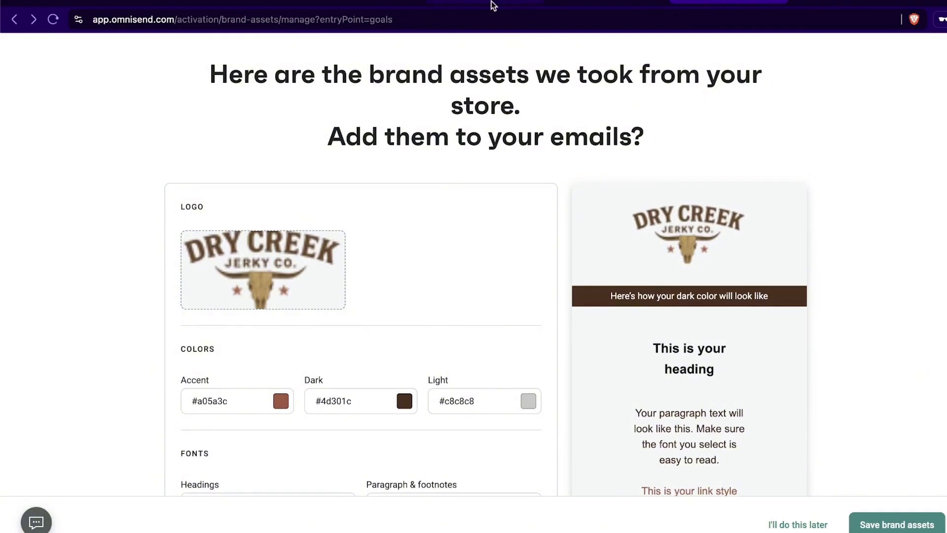
mouse_move(322, 281)
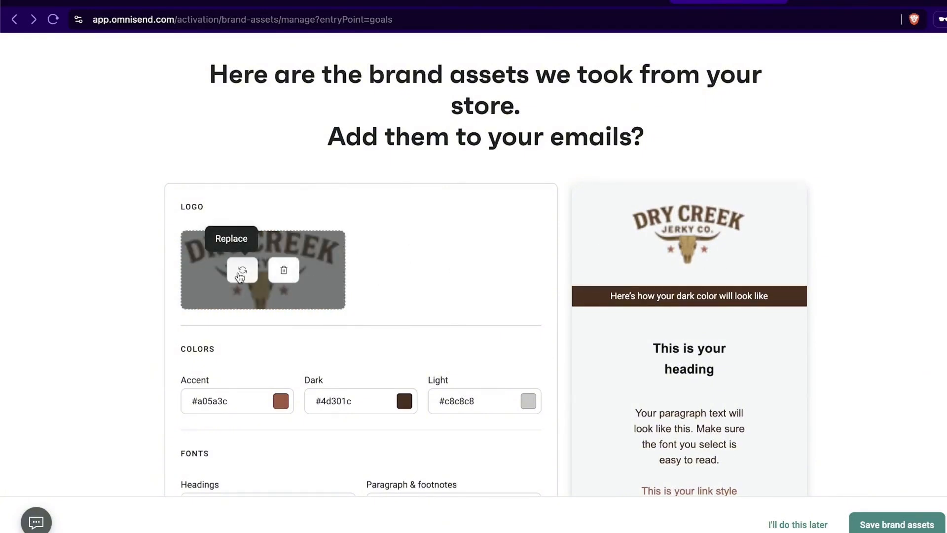
left_click(242, 276)
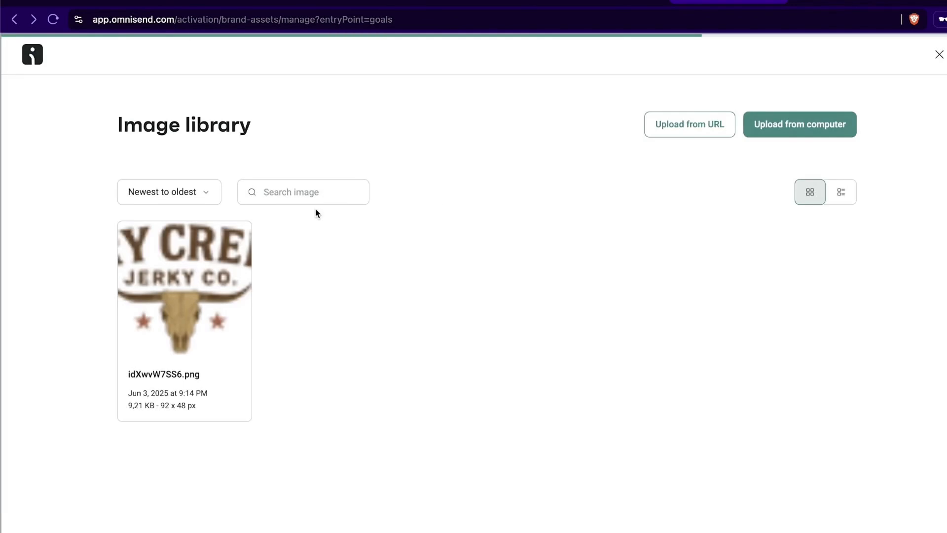
mouse_move(186, 274)
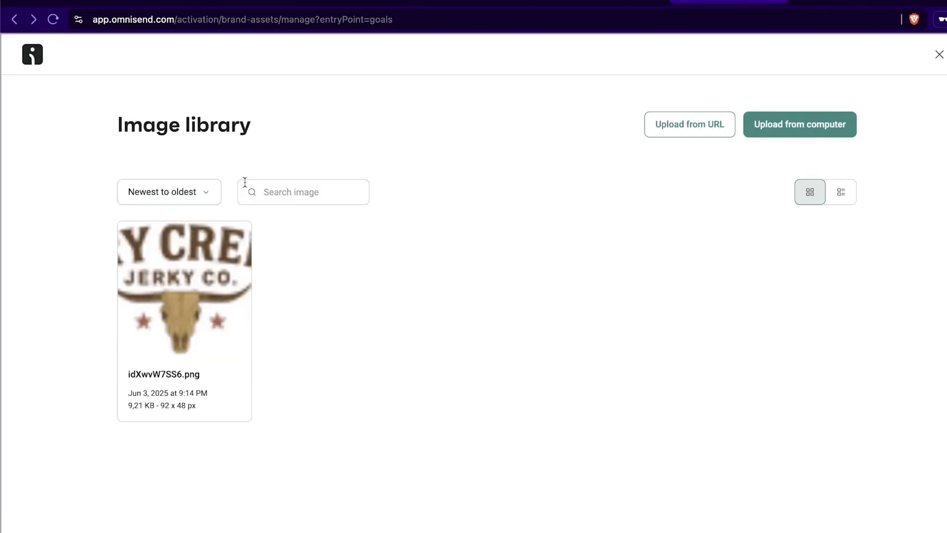
left_click(714, 121)
left_click(661, 211)
left_click(800, 127)
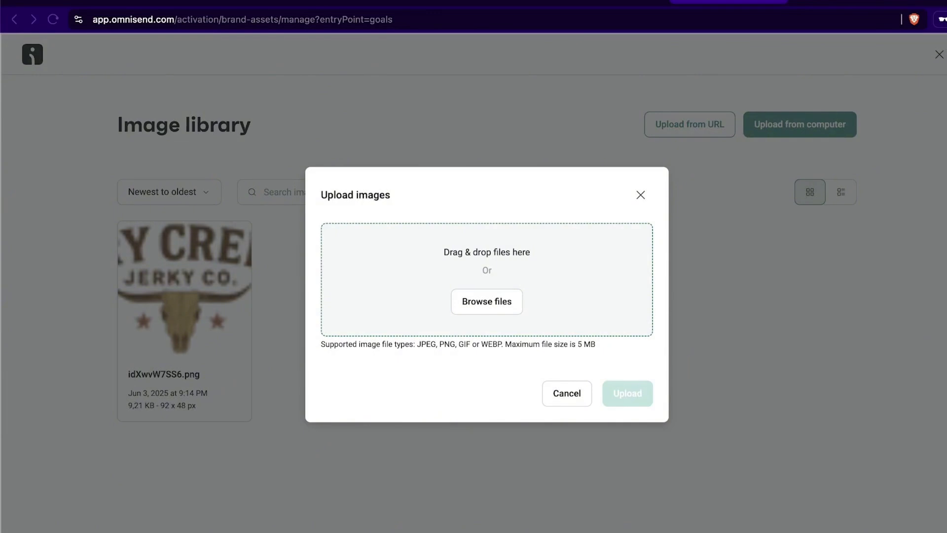
left_click_drag(126, 293, 439, 244)
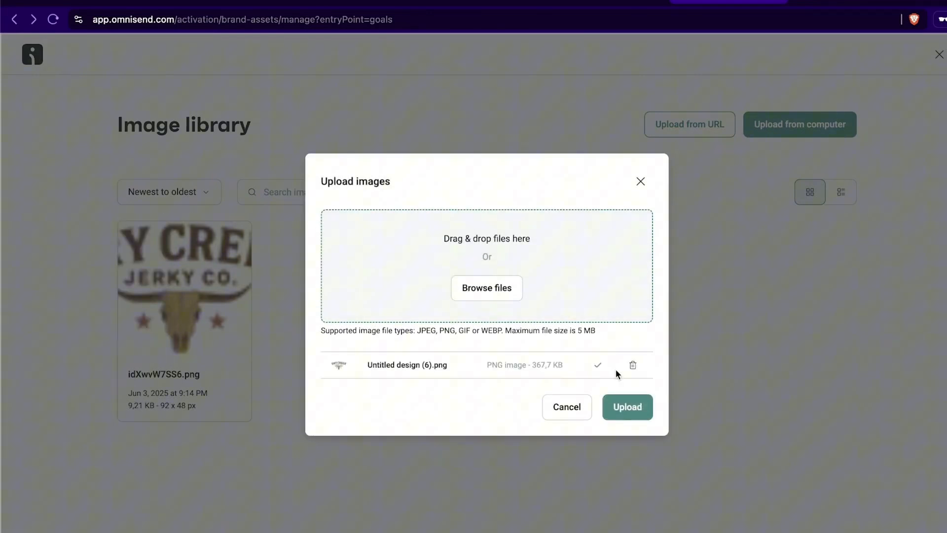
left_click(625, 410)
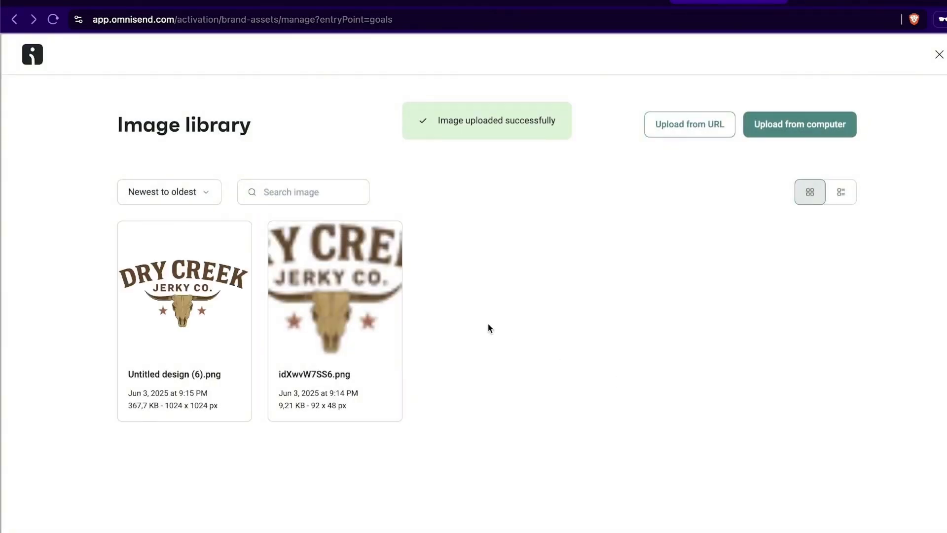
left_click(144, 340)
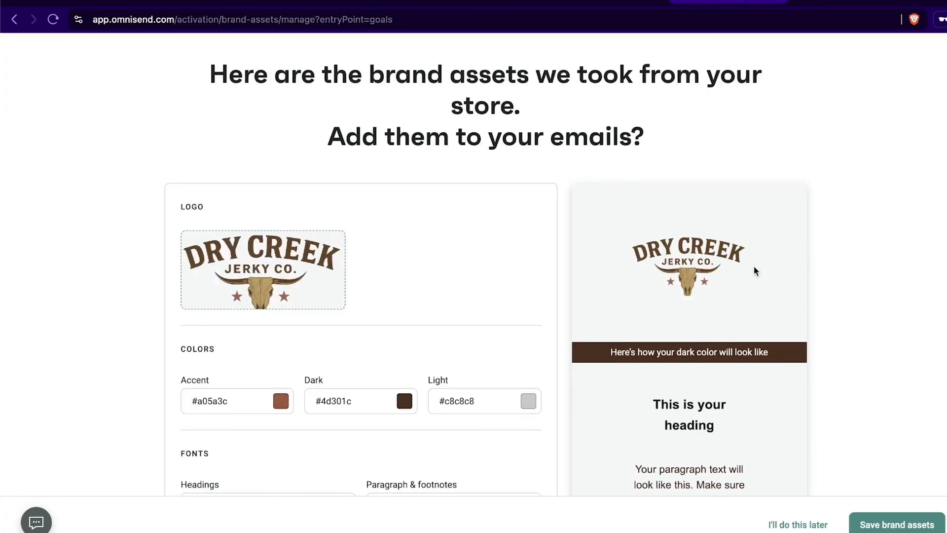
Step: Review the brand colour values: Dark #4d301c, Light and Accent
scroll(784, 276, "down", 3)
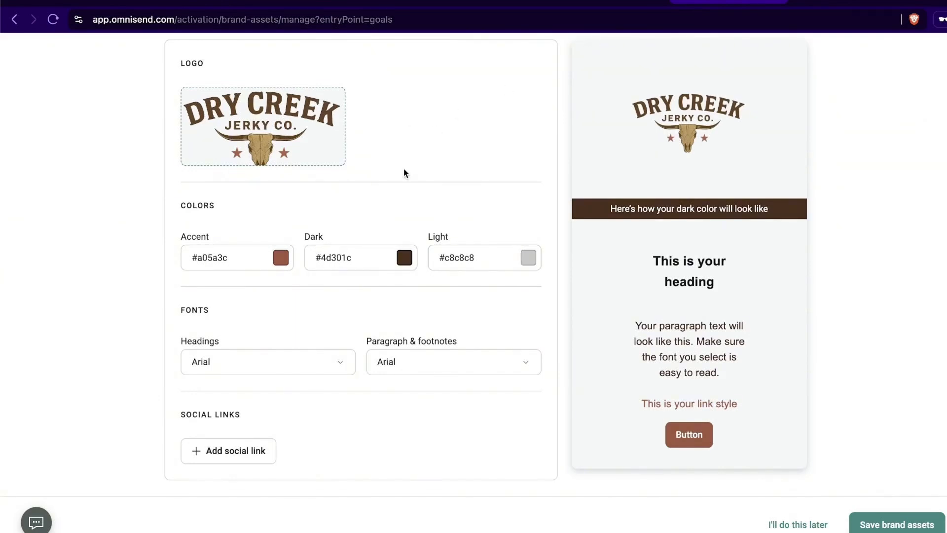
left_click_drag(352, 260, 315, 259)
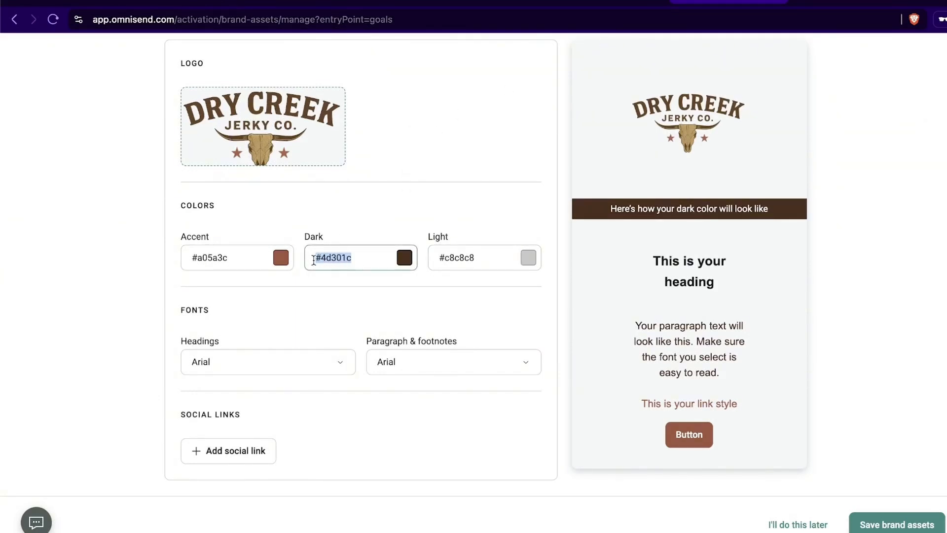
left_click(362, 254)
left_click(486, 260)
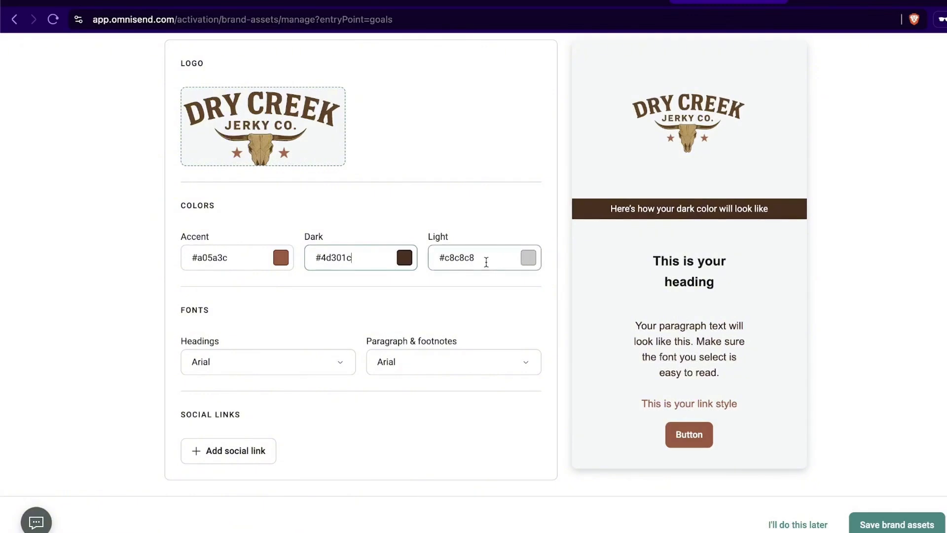
left_click(251, 259)
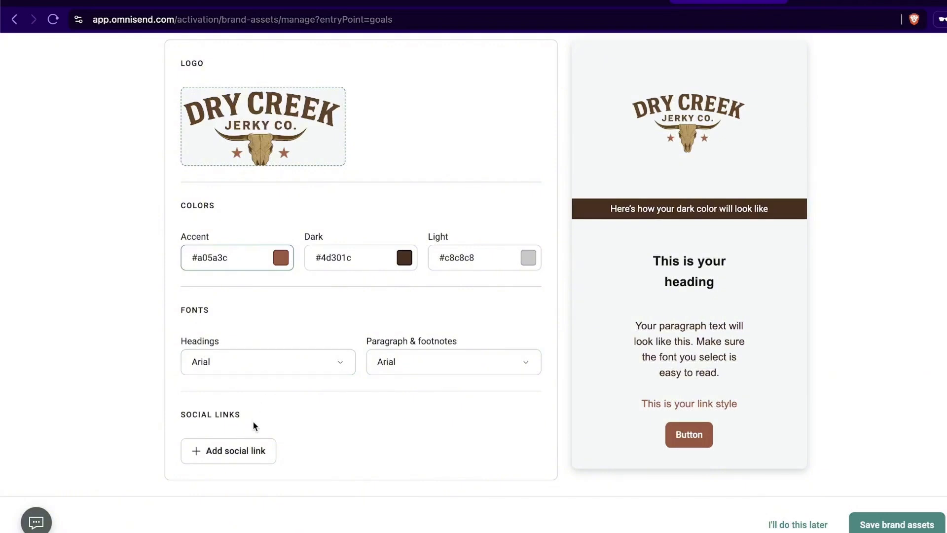
left_click(249, 450)
scroll(291, 412, "down", 2)
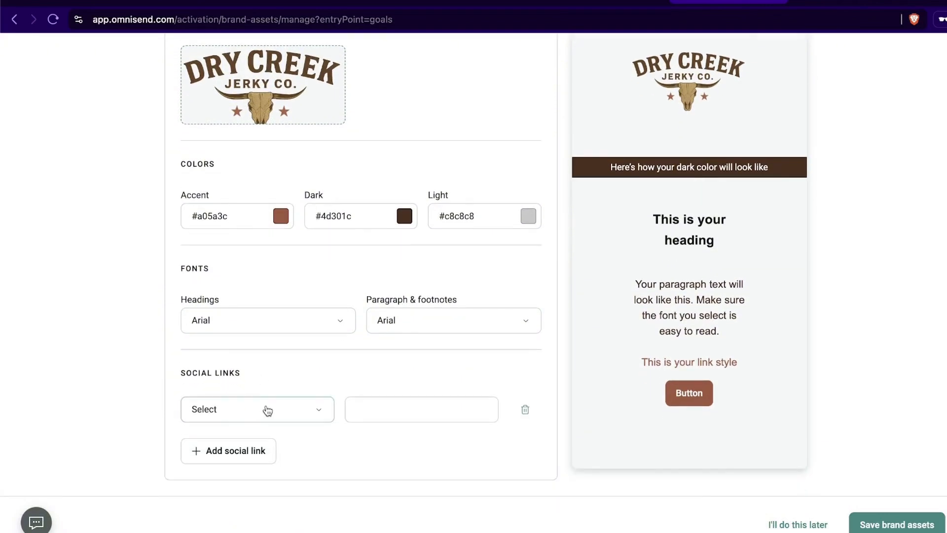
left_click(268, 411)
scroll(251, 275, "down", 1)
scroll(268, 231, "up", 1)
left_click(269, 214)
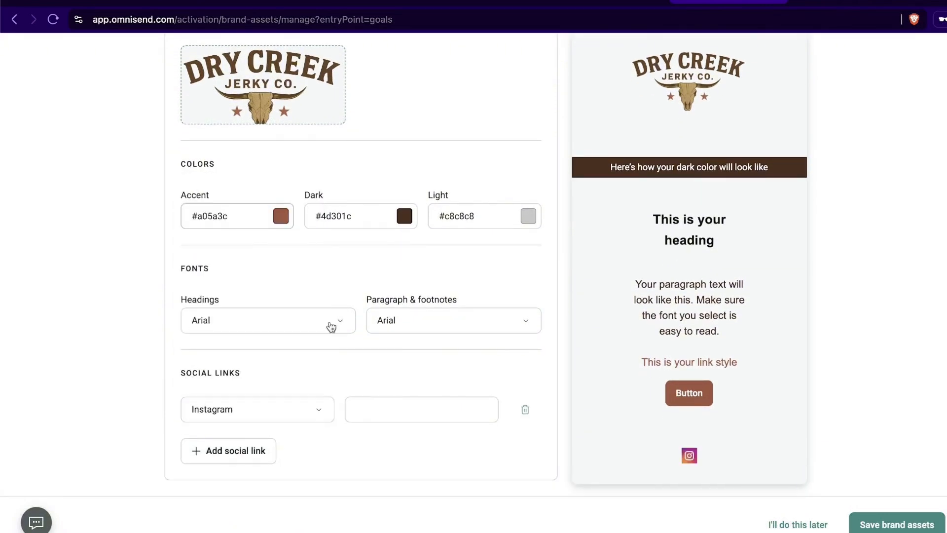
left_click(395, 414)
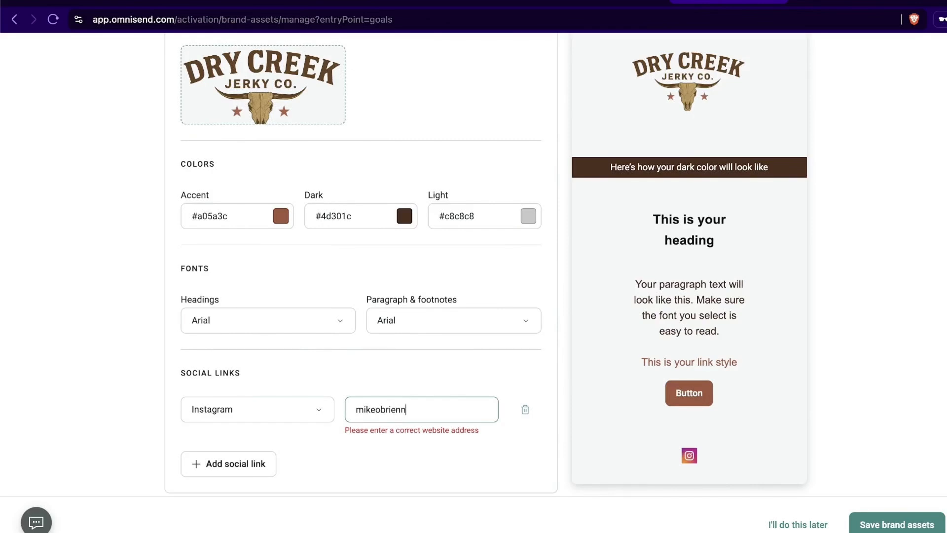
left_click(354, 409)
type("ttps://instagram")
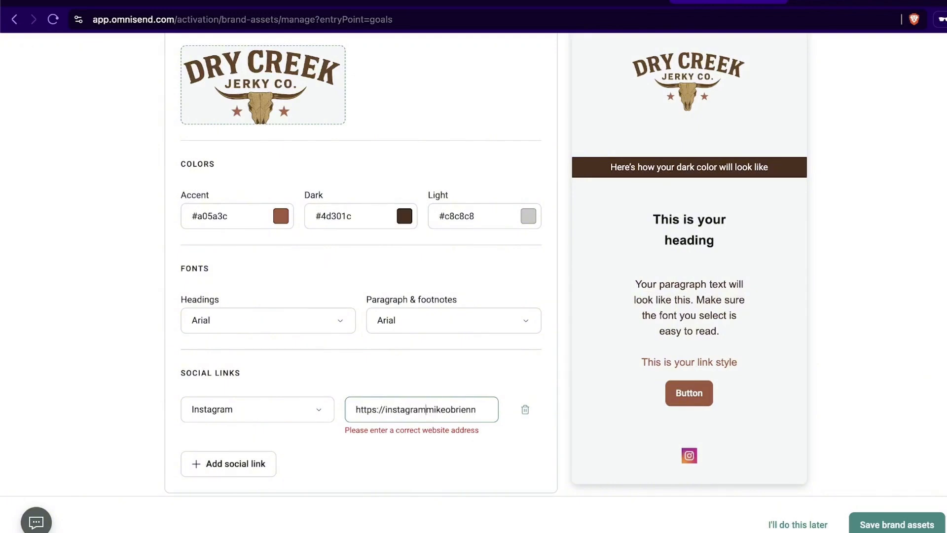
type(".com/")
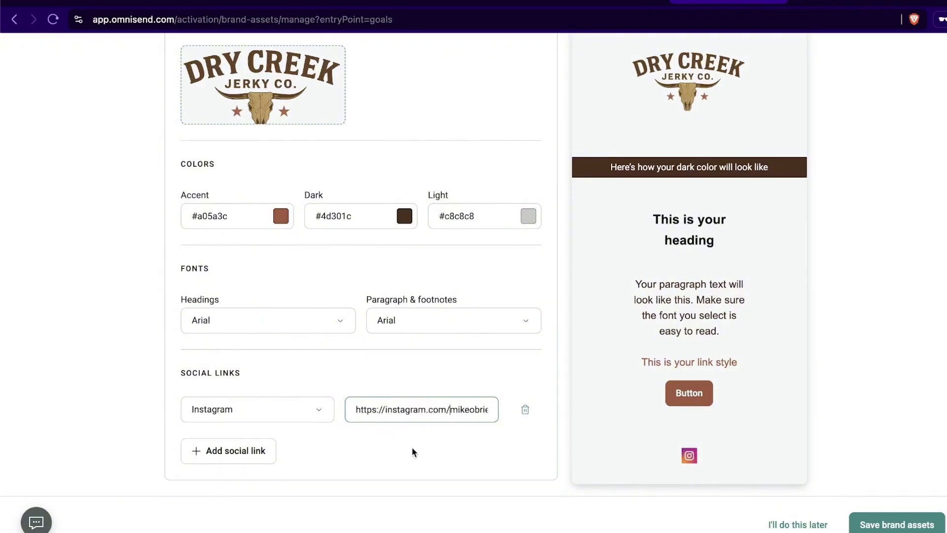
left_click(878, 524)
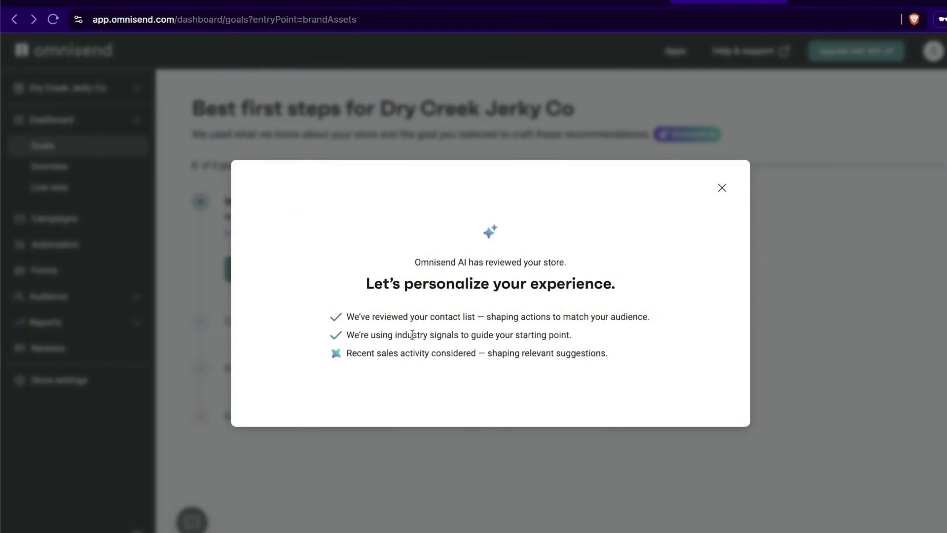
Step: Return to the omnisend.com Santrel Media page with the SANTREL30 30%-off offer
left_click(824, 3)
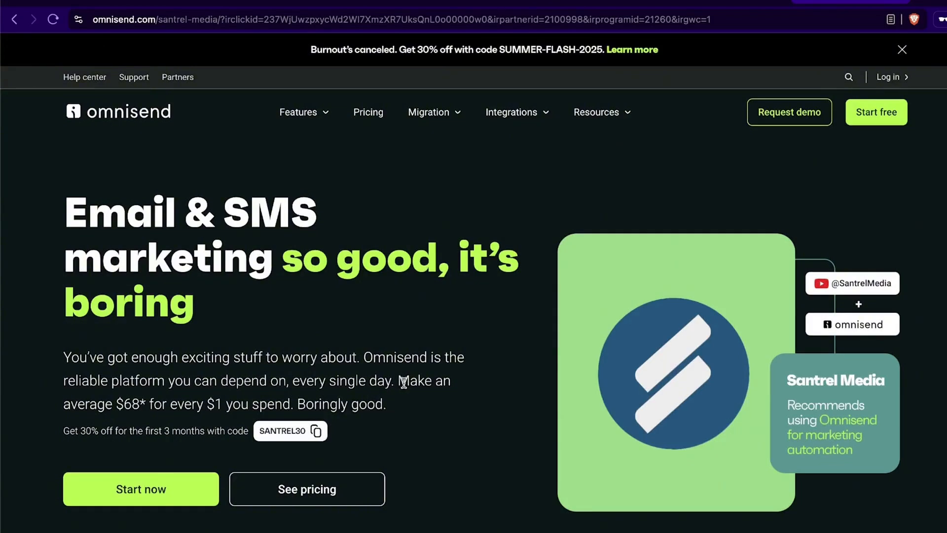
Step: Highlight the $68-per-$1-spent claim on the landing page, then go back to the Omnisend dashboard
left_click_drag(401, 380, 224, 405)
left_click(389, 388)
left_click_drag(399, 381, 226, 405)
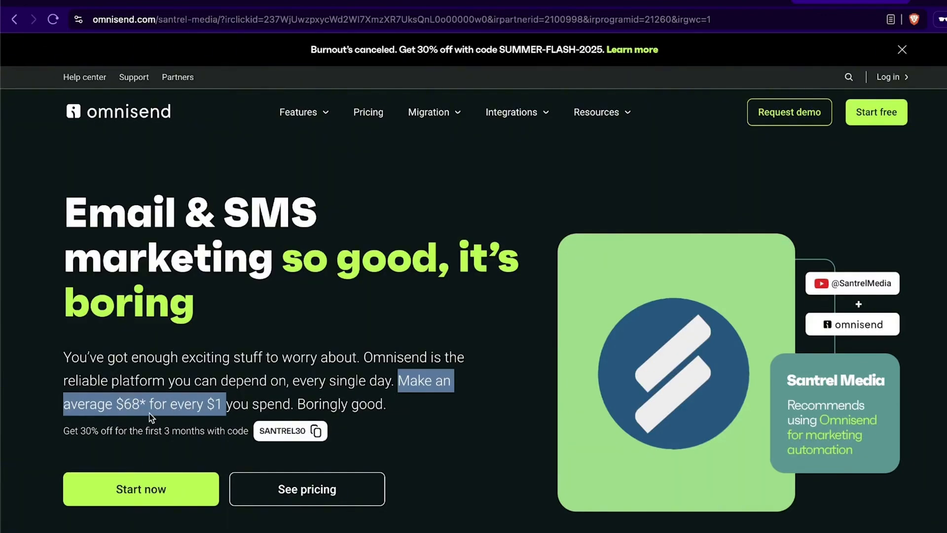
left_click(321, 394)
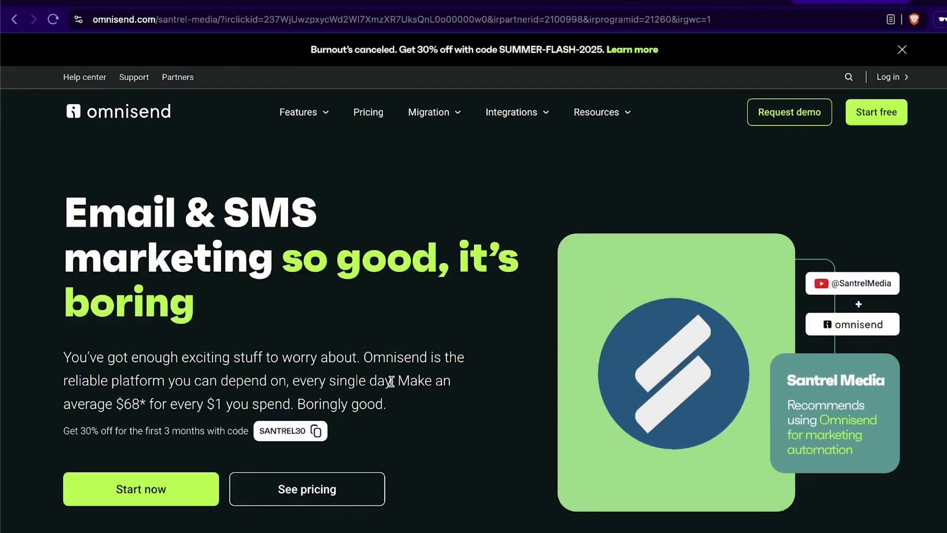
scroll(393, 379, "down", 2)
scroll(396, 379, "up", 2)
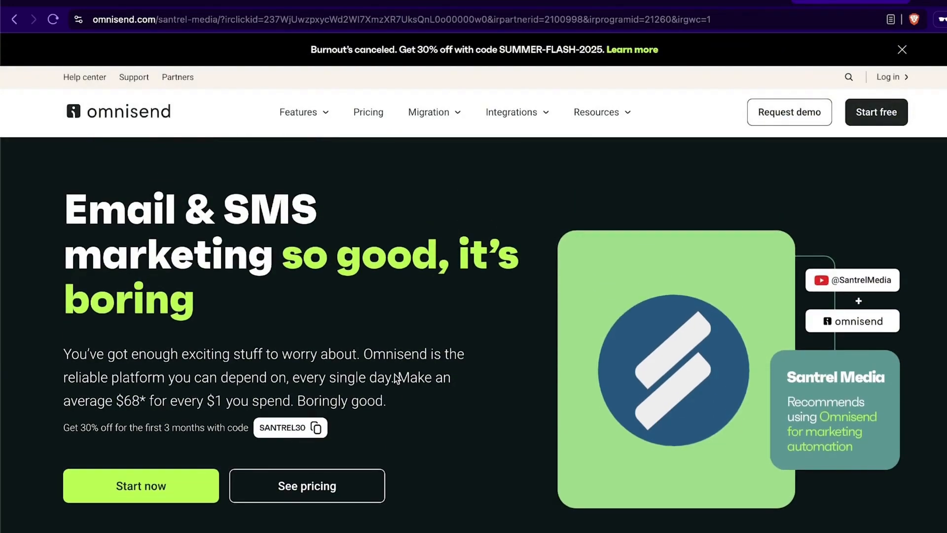
scroll(504, 388, "down", 9)
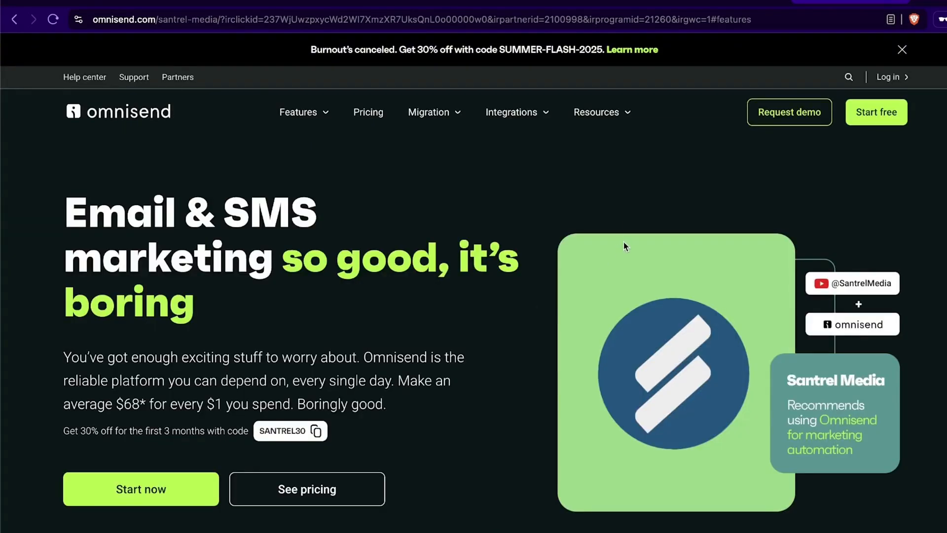
left_click(720, 4)
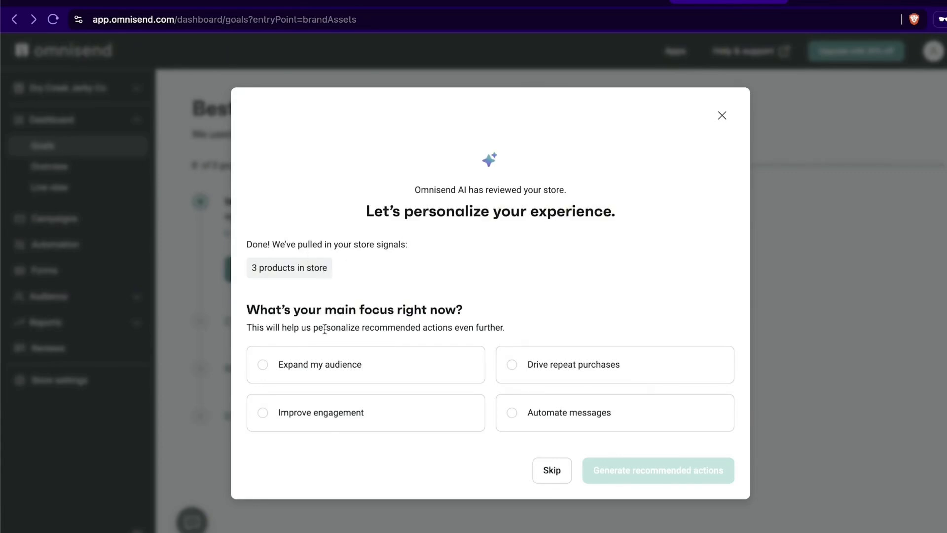
Step: Make Drive repeat purchases the main focus, generate recommended actions, and postpone Collect subscribers
left_click(573, 363)
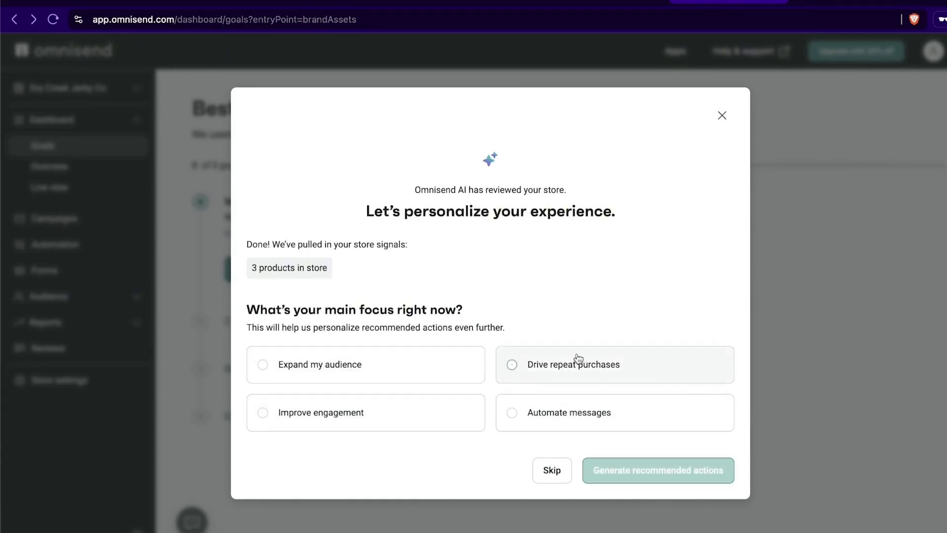
left_click(643, 477)
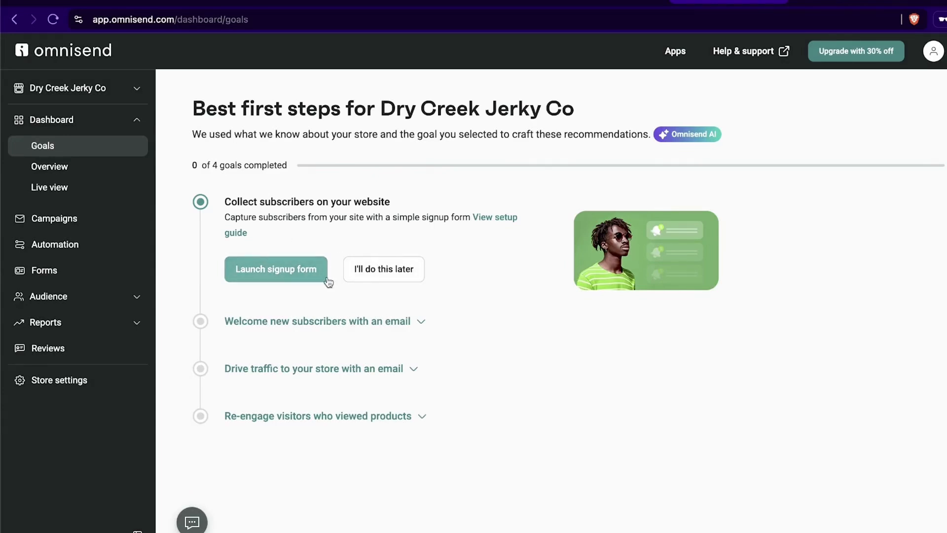
left_click(372, 272)
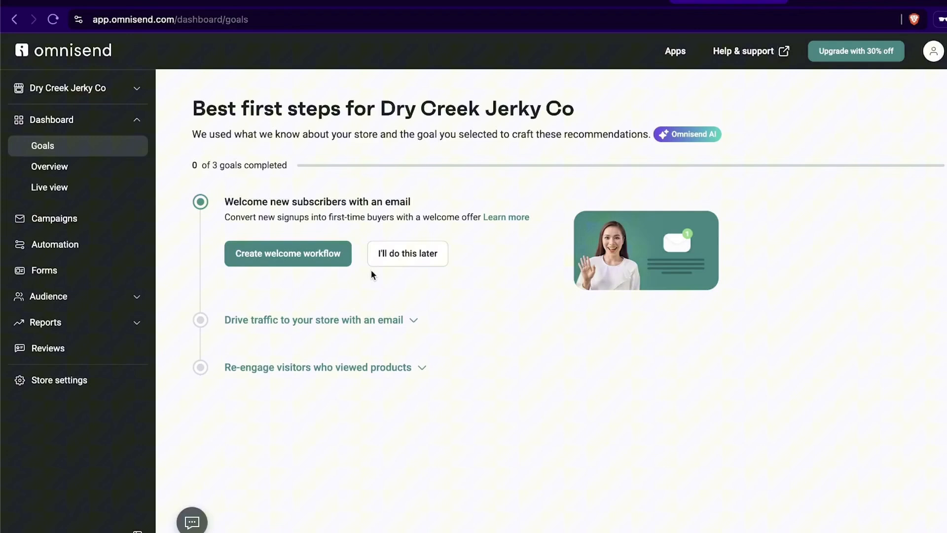
Step: Start the Welcome workflow with a 10% discount and choose to view plans and features
left_click(279, 259)
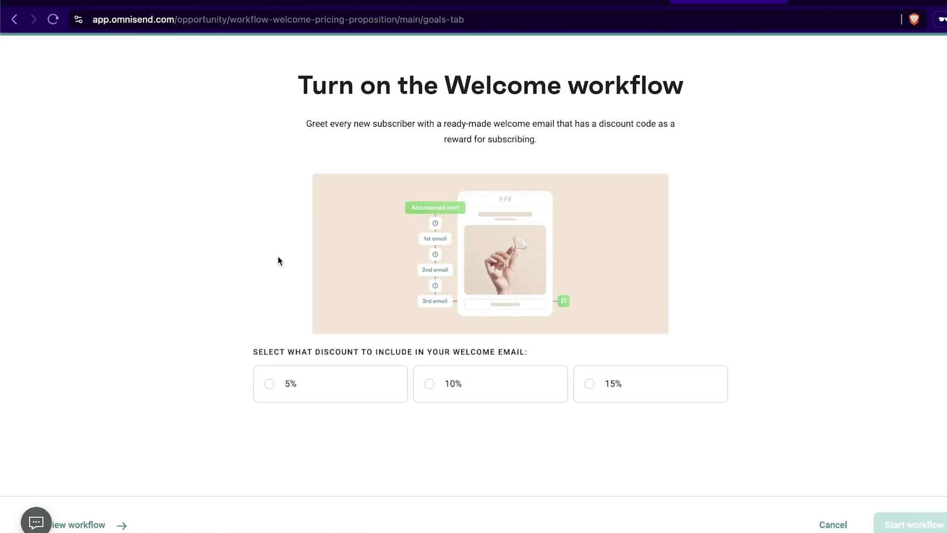
left_click(552, 392)
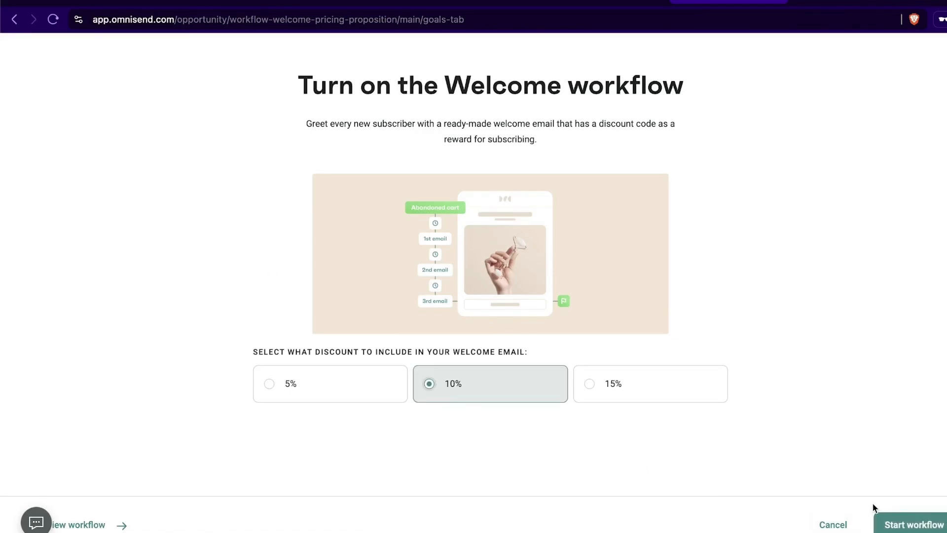
left_click(903, 526)
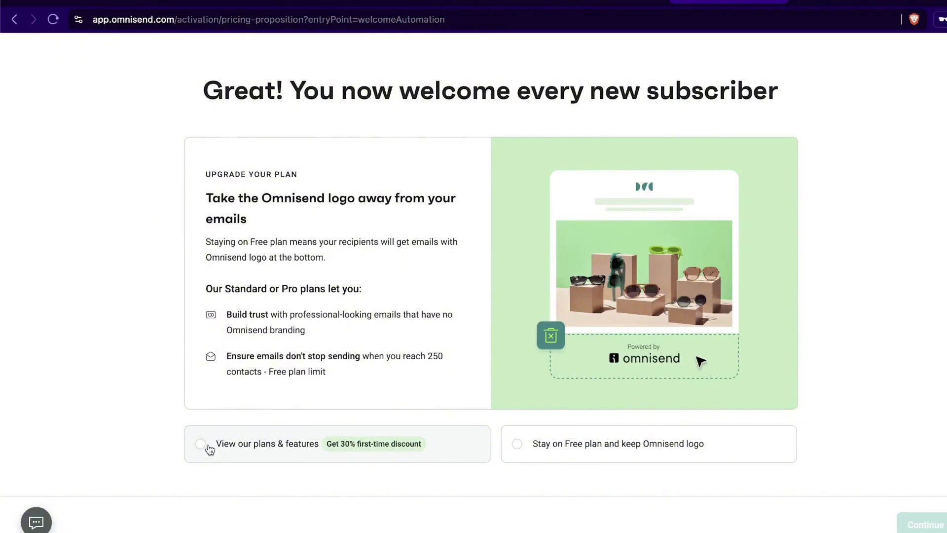
left_click(233, 446)
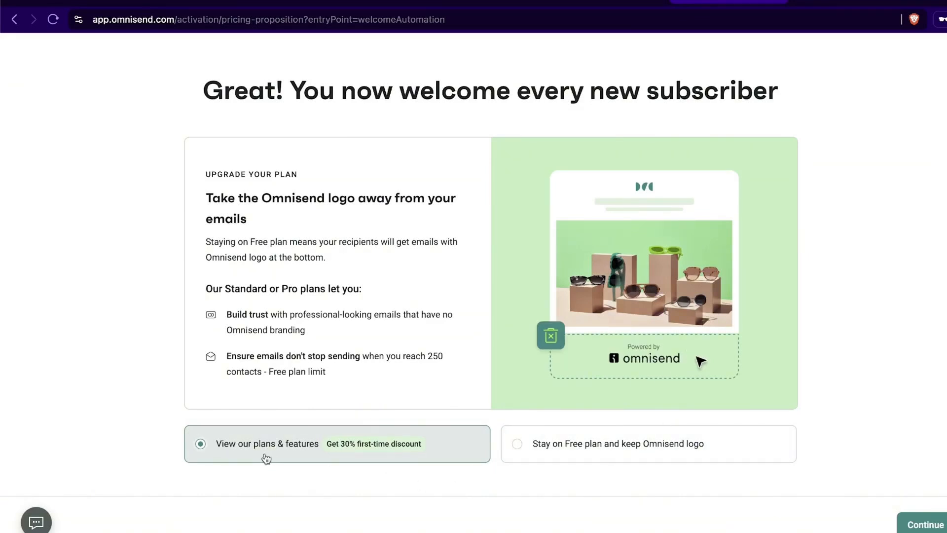
left_click(932, 526)
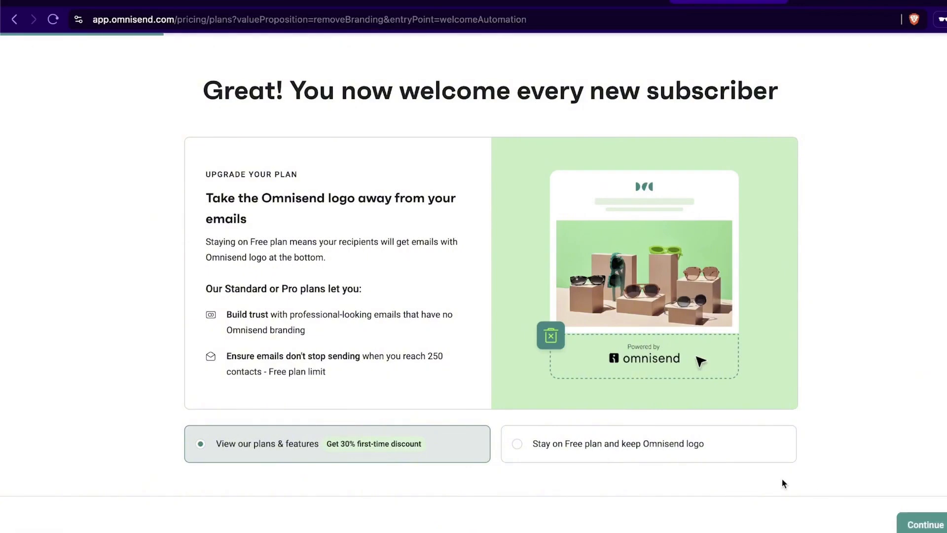
Step: Enter and redeem a discount code on the upgrade plans page
scroll(316, 365, "down", 3)
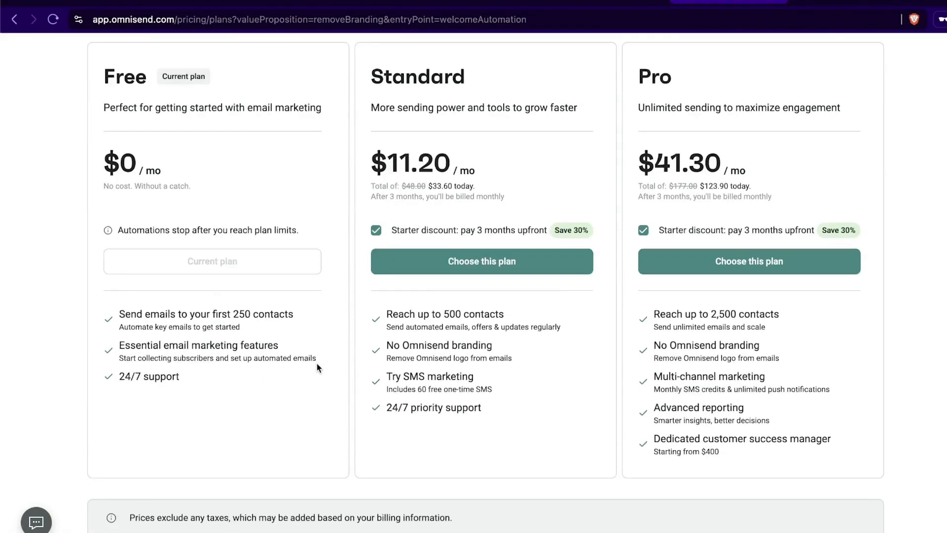
left_click(193, 518)
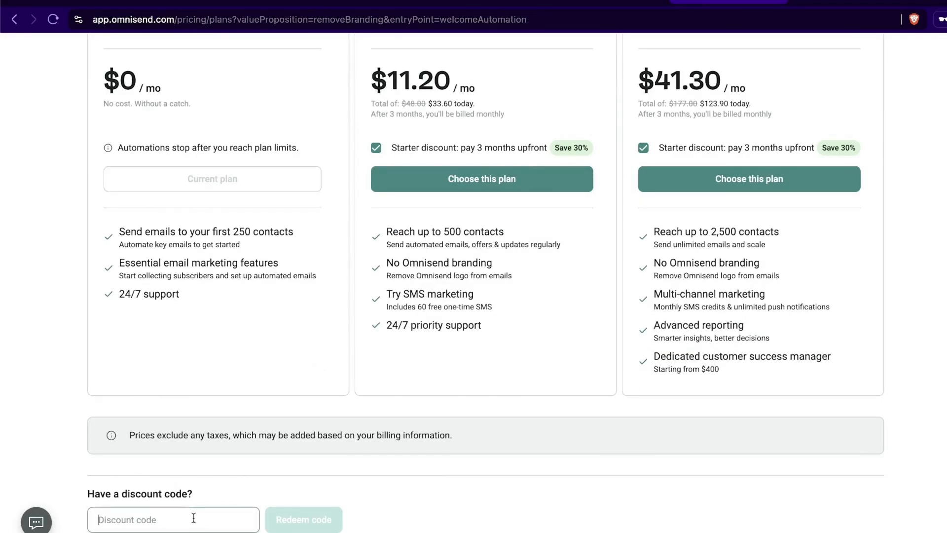
type("santre")
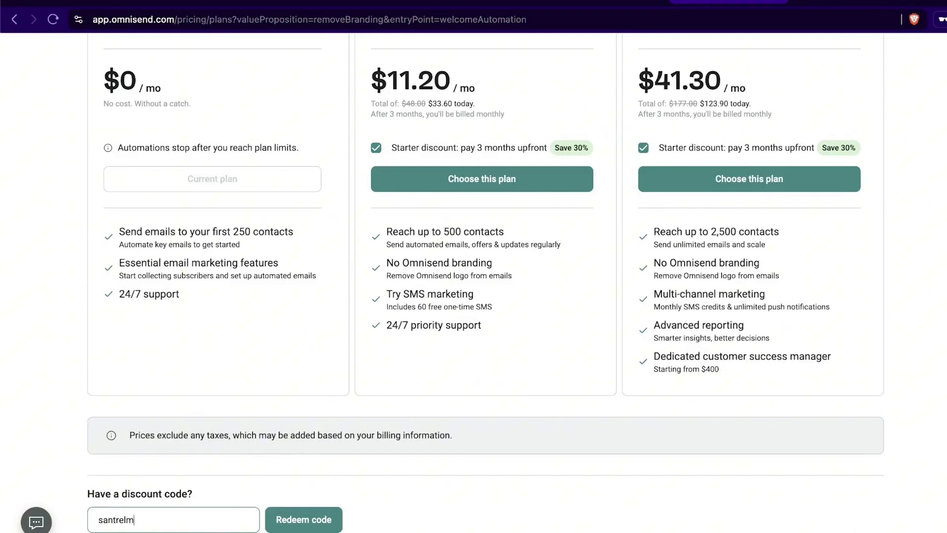
type("l30")
left_click(290, 520)
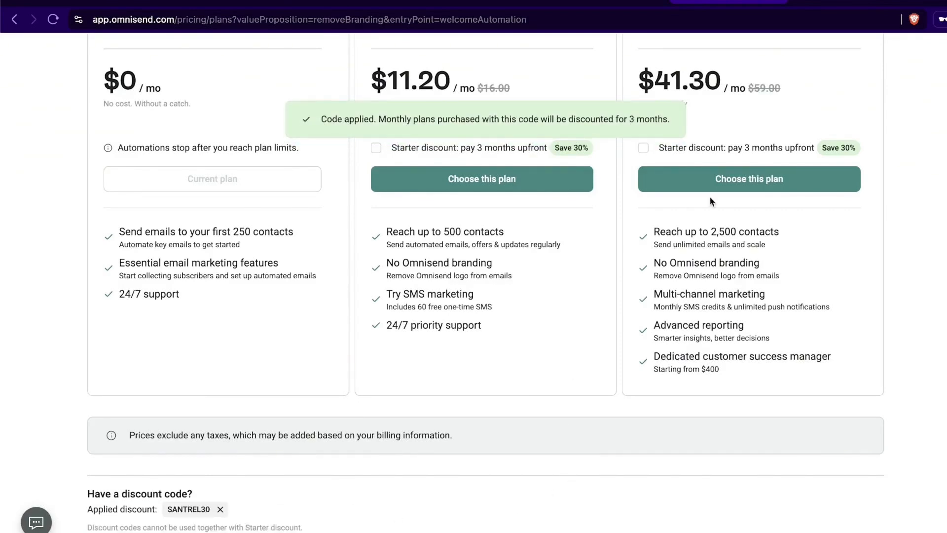
Step: Turn on the Standard plan's starter discount
scroll(831, 286, "up", 3)
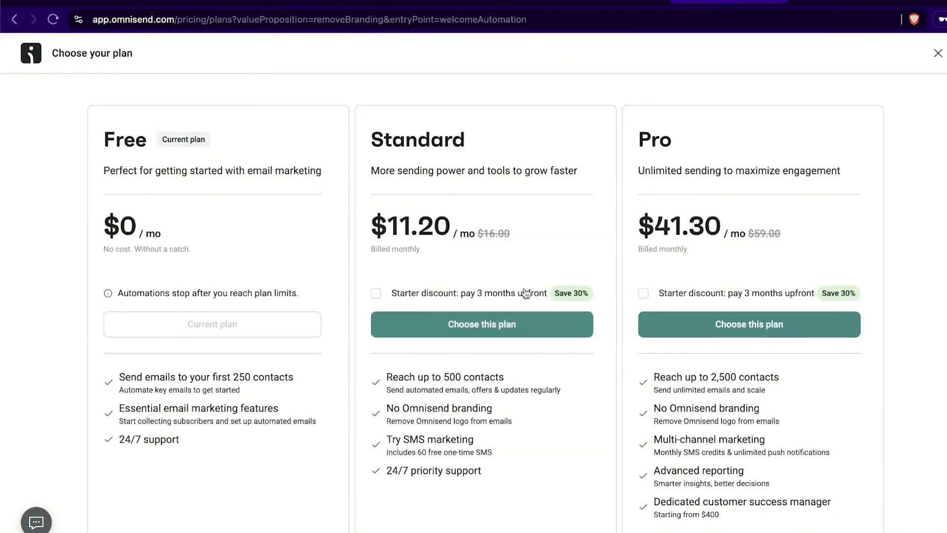
scroll(761, 214, "down", 3)
scroll(643, 262, "up", 1)
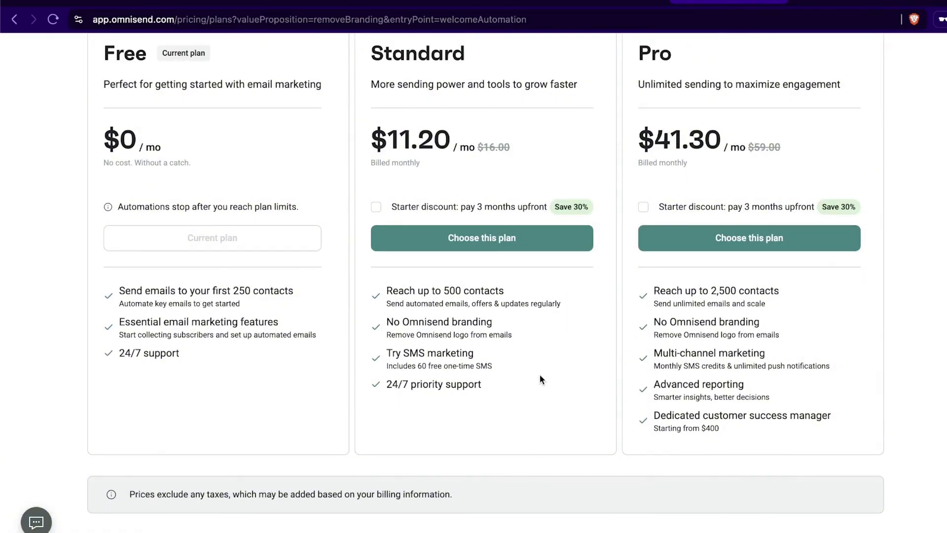
scroll(516, 379, "up", 2)
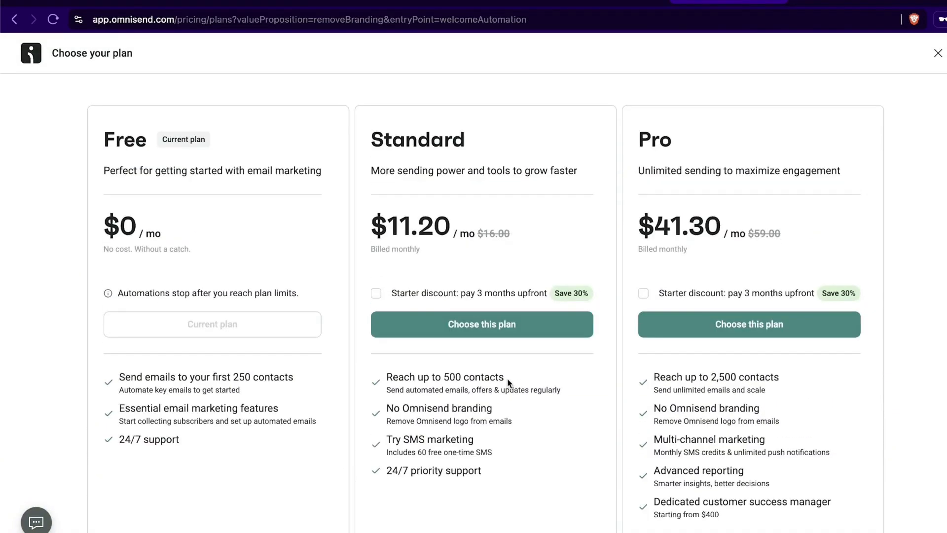
left_click(375, 293)
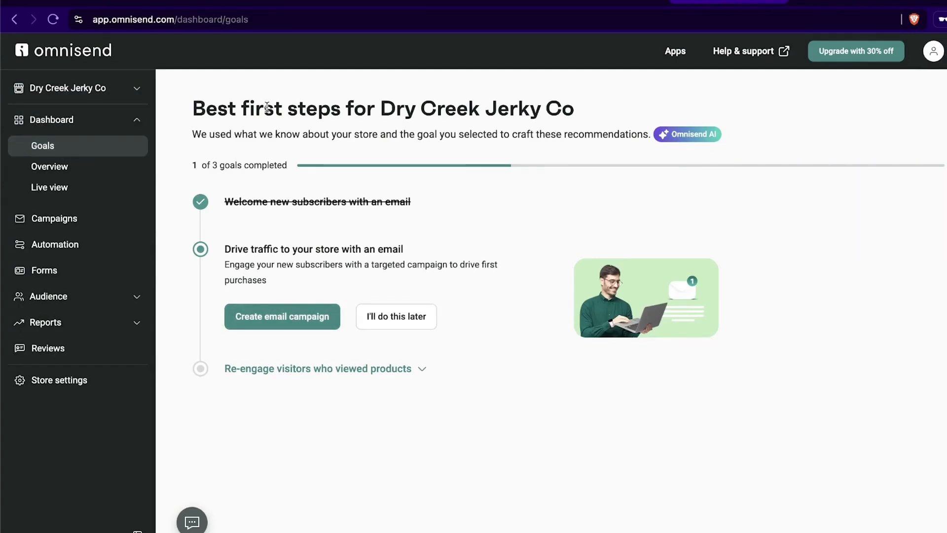
Step: Create an email campaign with subject 'NEW JERKY FLAVORS (Free sample with purchase)' and sender 'Dry Creek Jerky Co'
left_click(289, 318)
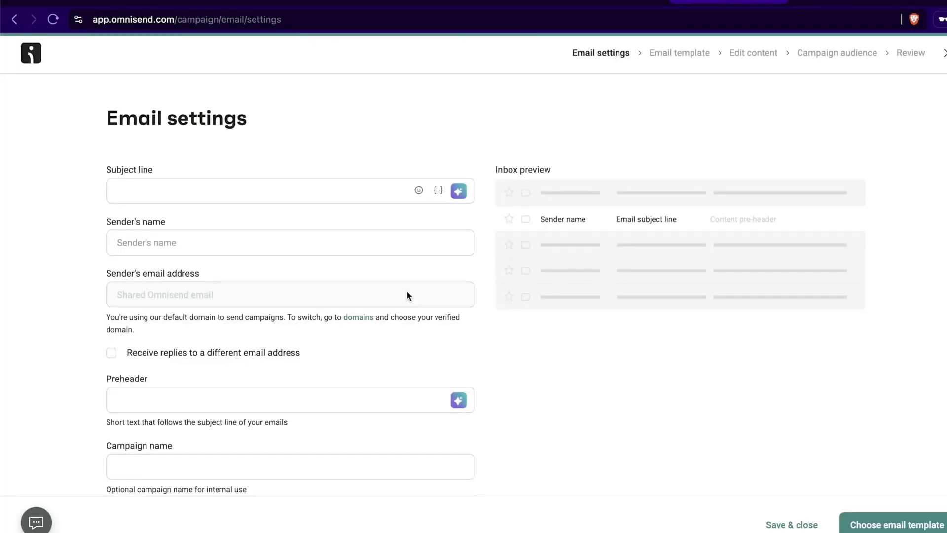
left_click(176, 184)
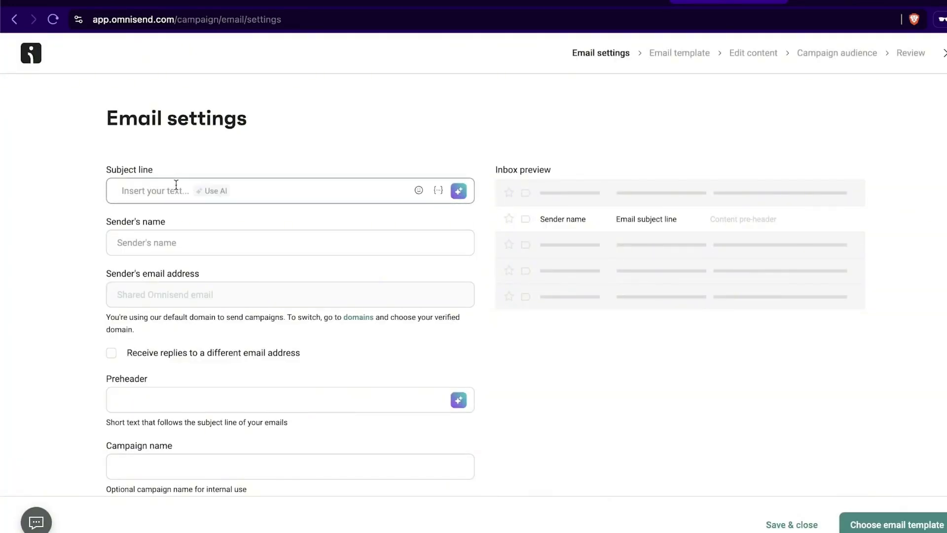
type("Test email 1")
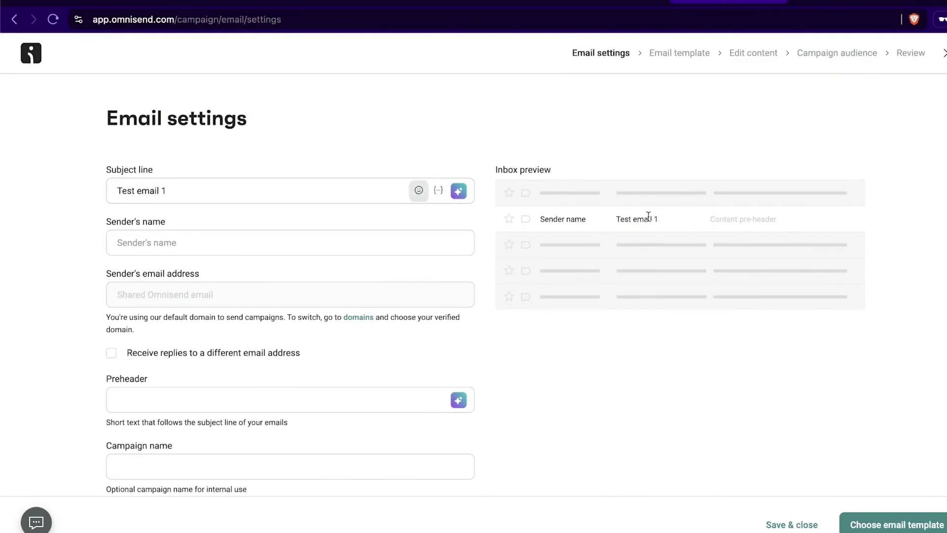
left_click(351, 239)
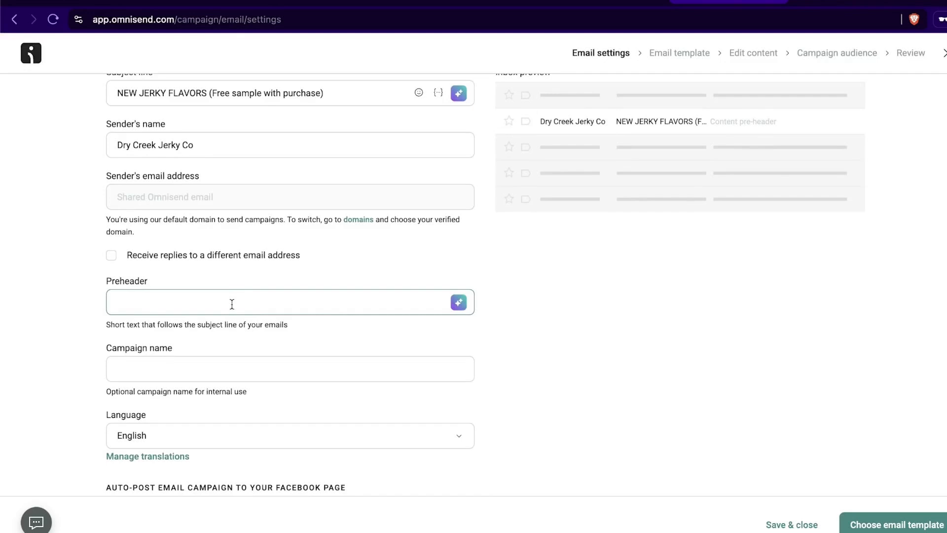
left_click(233, 302)
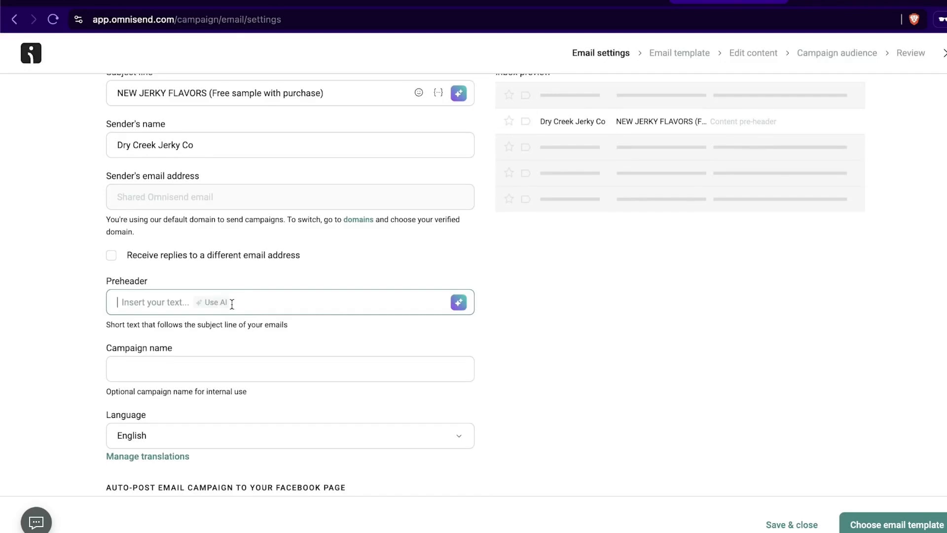
scroll(317, 237, "up", 1)
scroll(317, 237, "up", 2)
left_click_drag(209, 191, 389, 191)
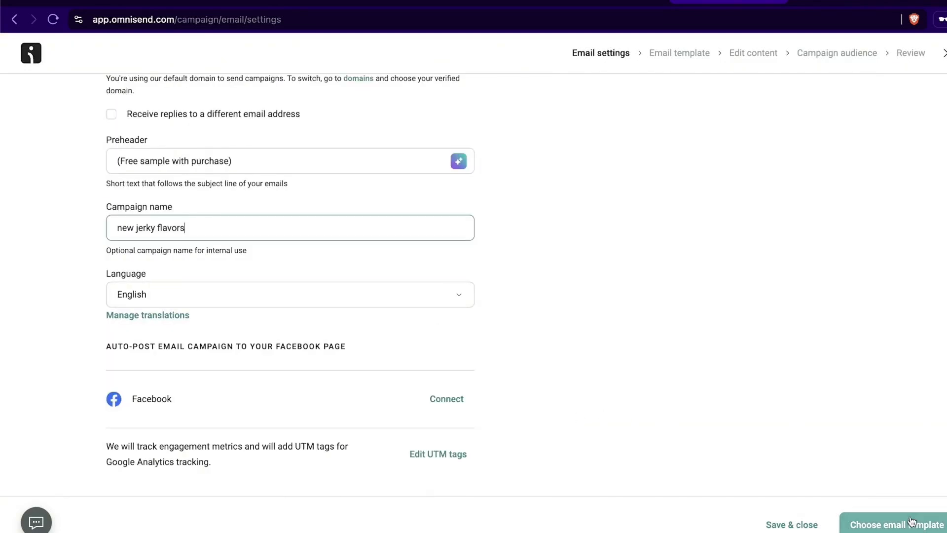
left_click(912, 524)
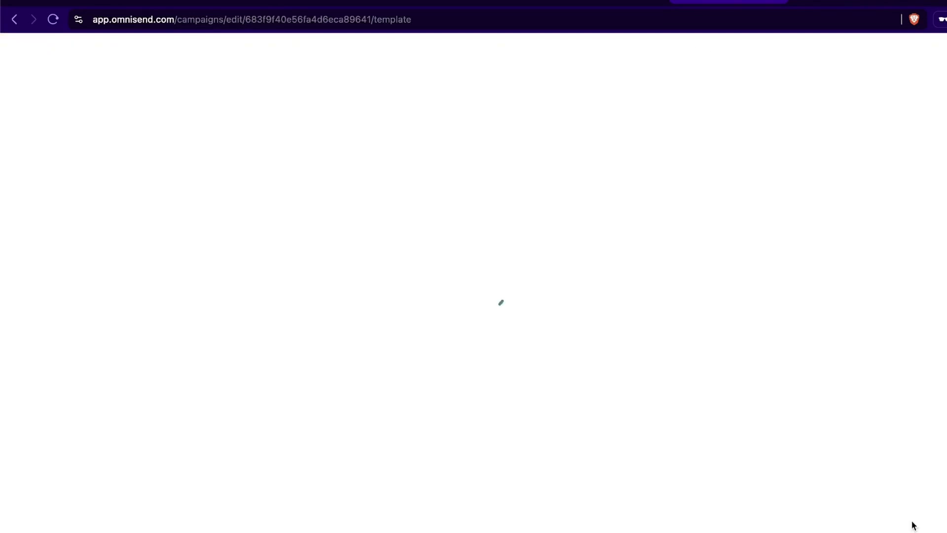
Step: Filter templates to Welcome & engage and Branded, then pick the Welcome new subscribers template
scroll(644, 238, "down", 5)
scroll(655, 244, "down", 10)
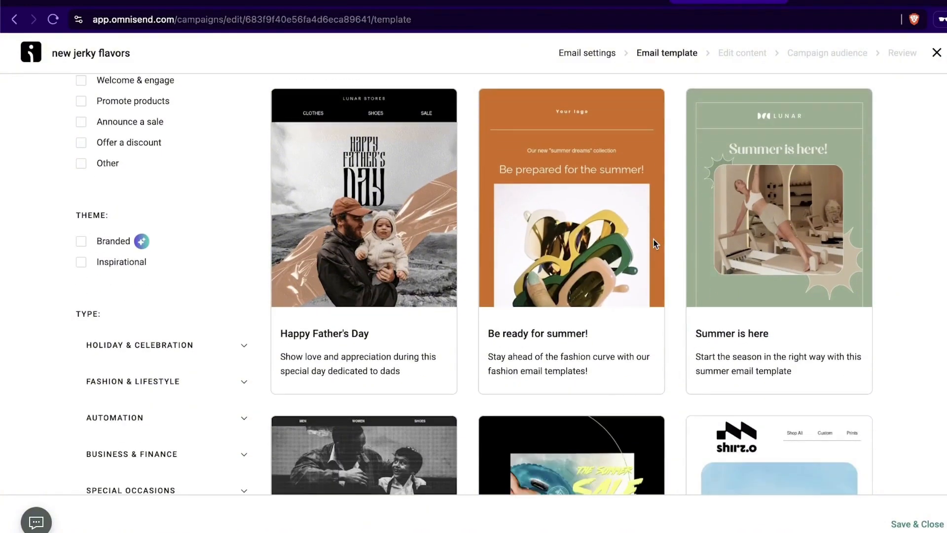
scroll(837, 286, "down", 7)
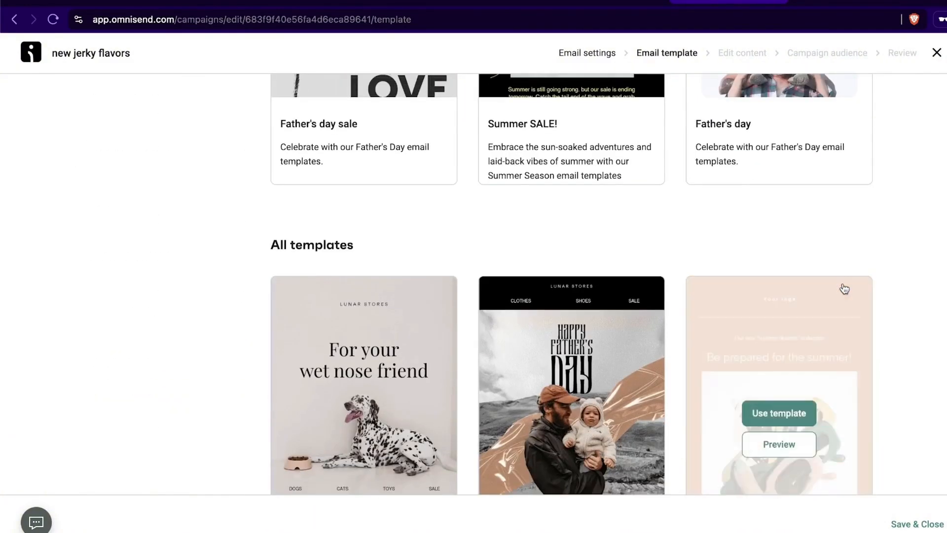
scroll(880, 285, "down", 5)
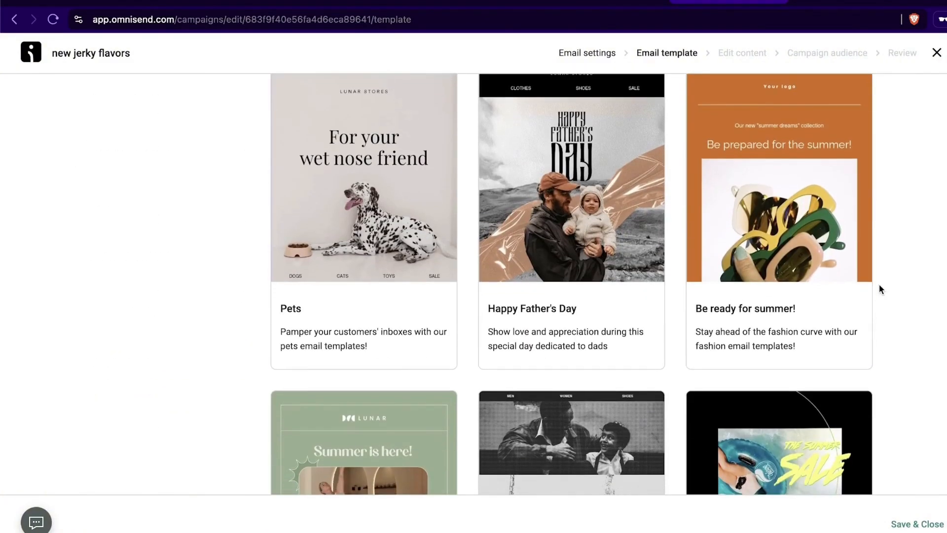
scroll(880, 285, "up", 15)
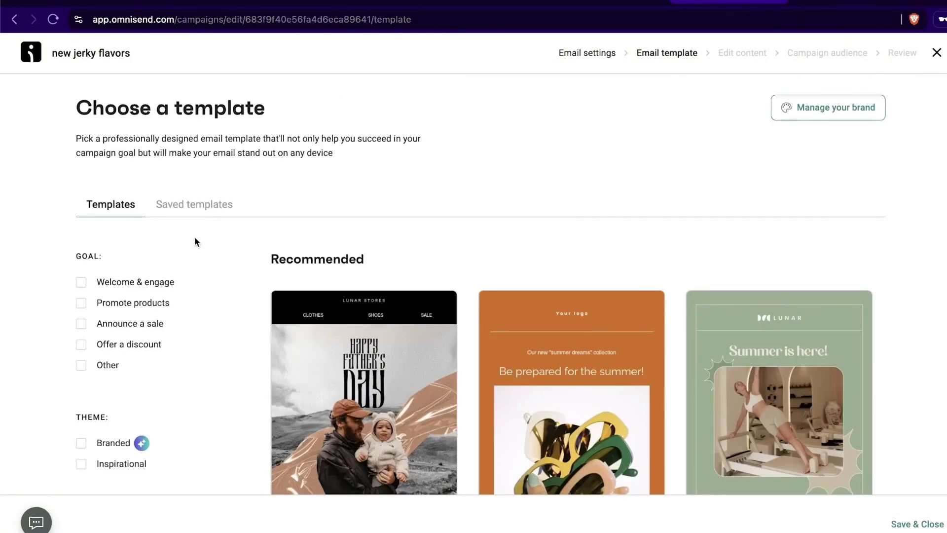
left_click(131, 282)
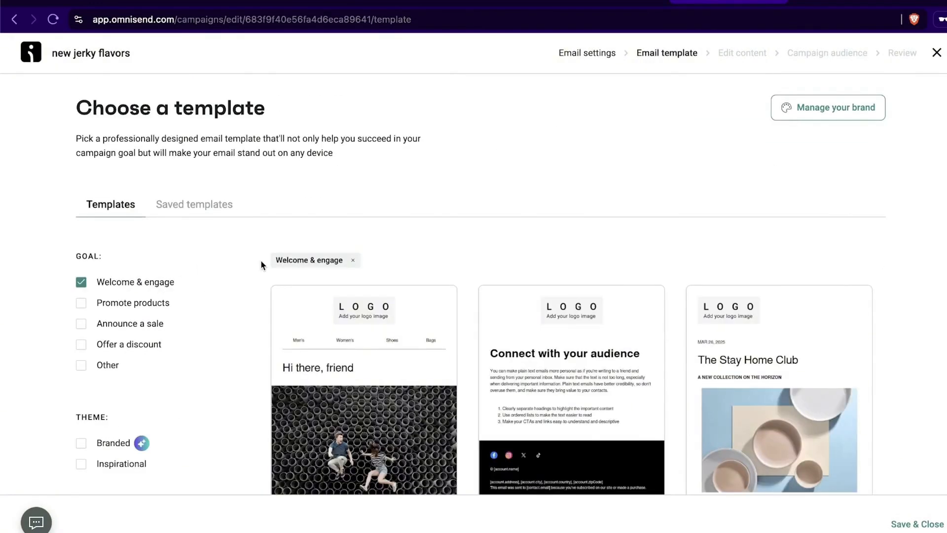
scroll(247, 262, "down", 3)
left_click(82, 318)
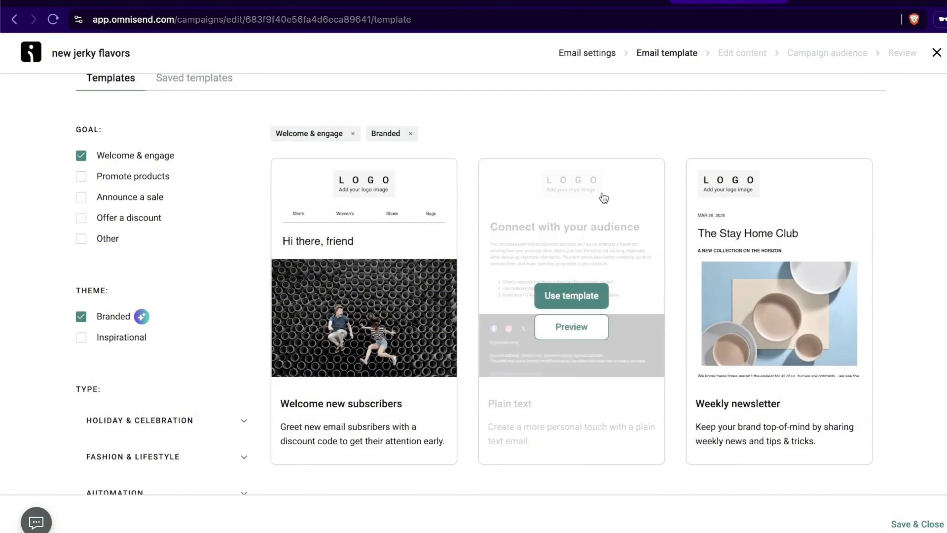
mouse_move(805, 213)
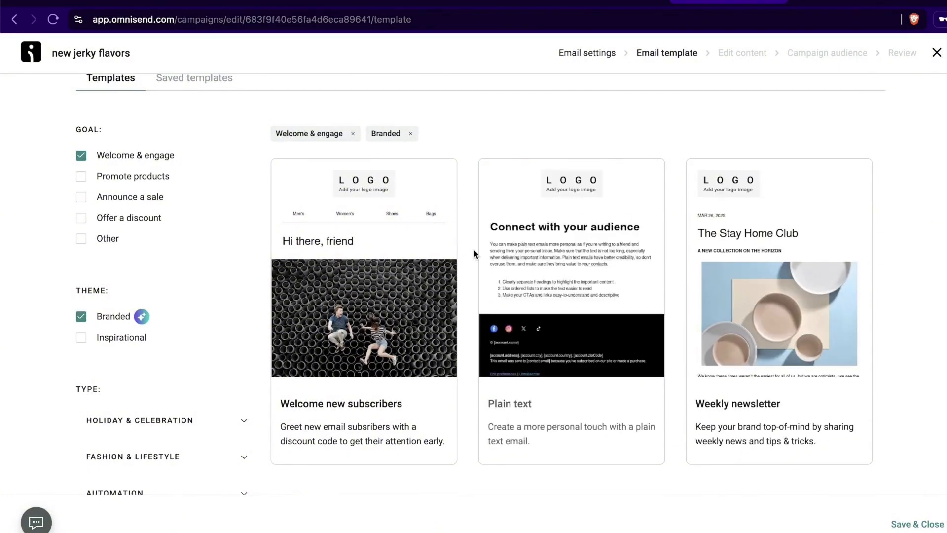
scroll(454, 256, "down", 1)
mouse_move(433, 258)
left_click(358, 232)
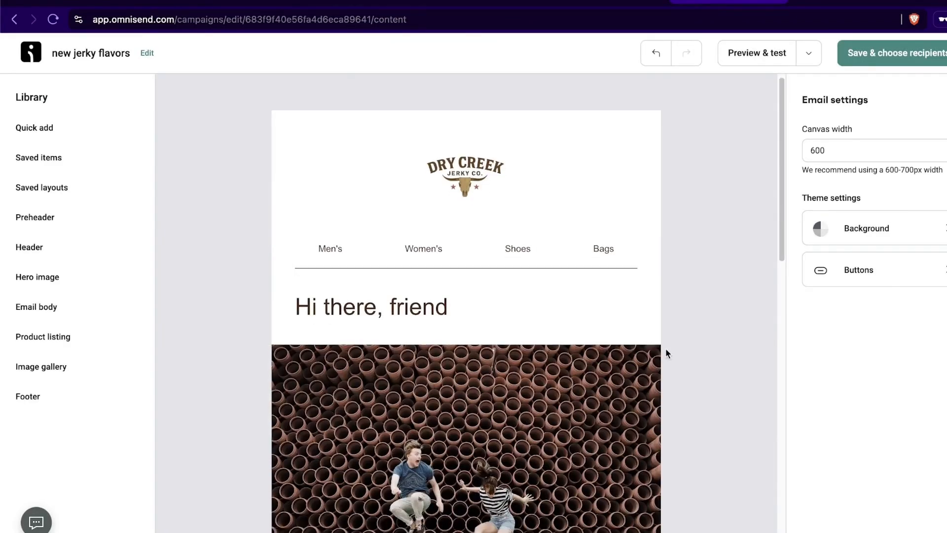
Step: Select the coupon block and check its discount value stays at 10%
scroll(663, 345, "down", 3)
scroll(661, 343, "up", 2)
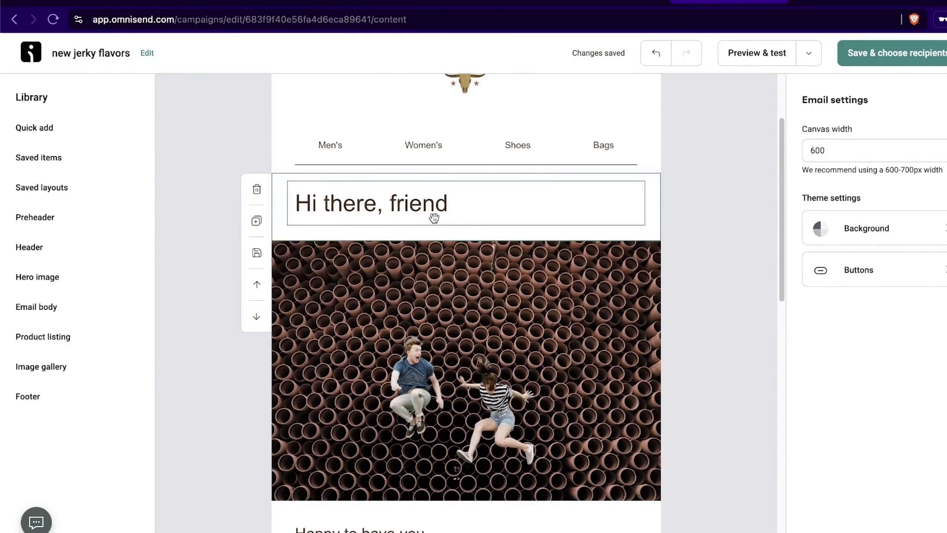
left_click(410, 205)
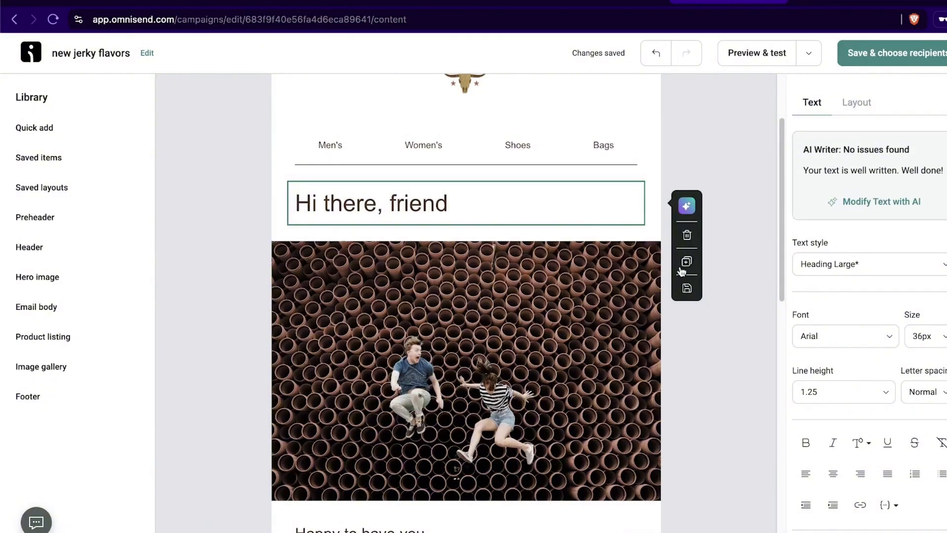
scroll(676, 254, "down", 5)
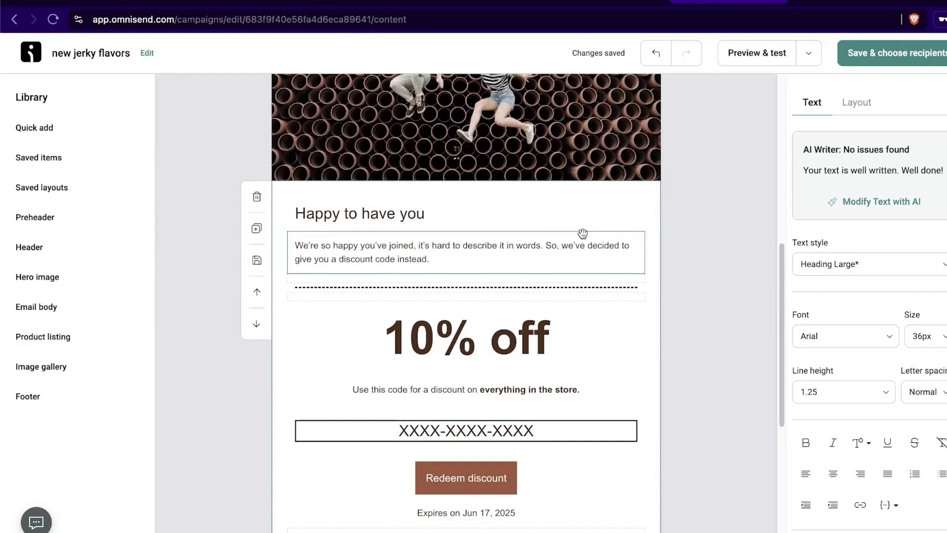
scroll(505, 244, "down", 2)
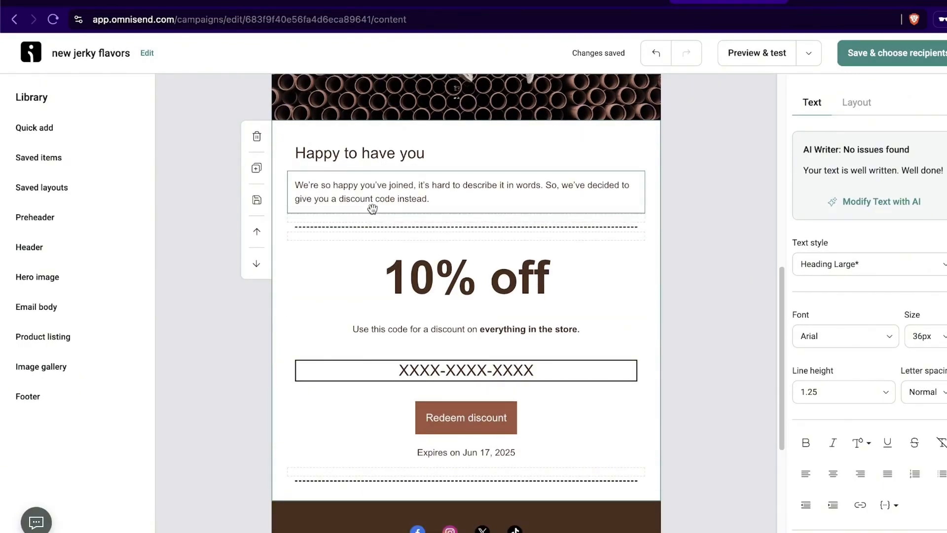
scroll(608, 248, "up", 1)
scroll(608, 249, "down", 3)
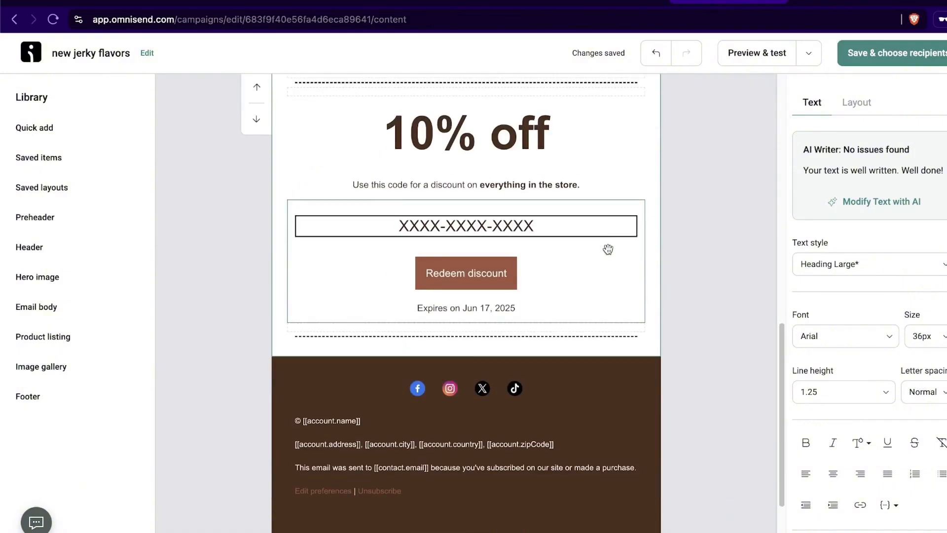
scroll(607, 247, "up", 1)
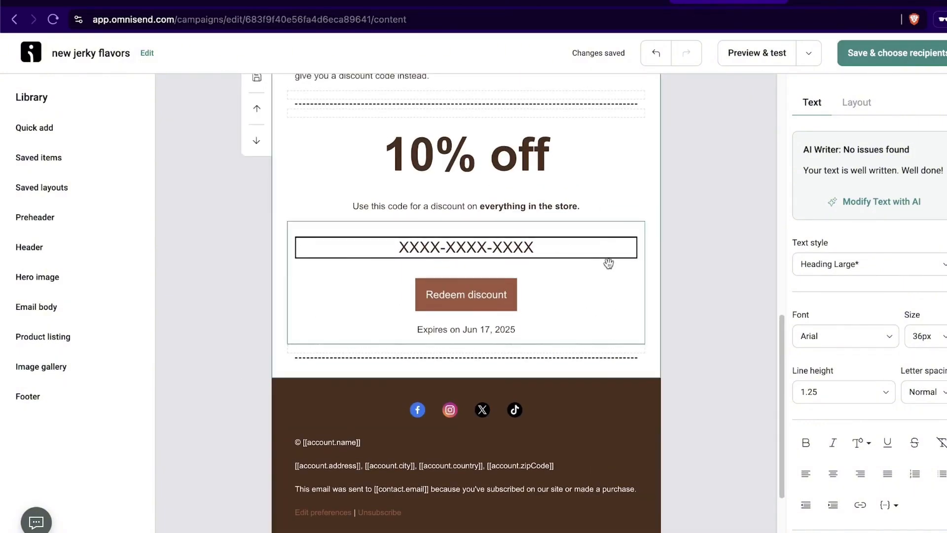
left_click(575, 269)
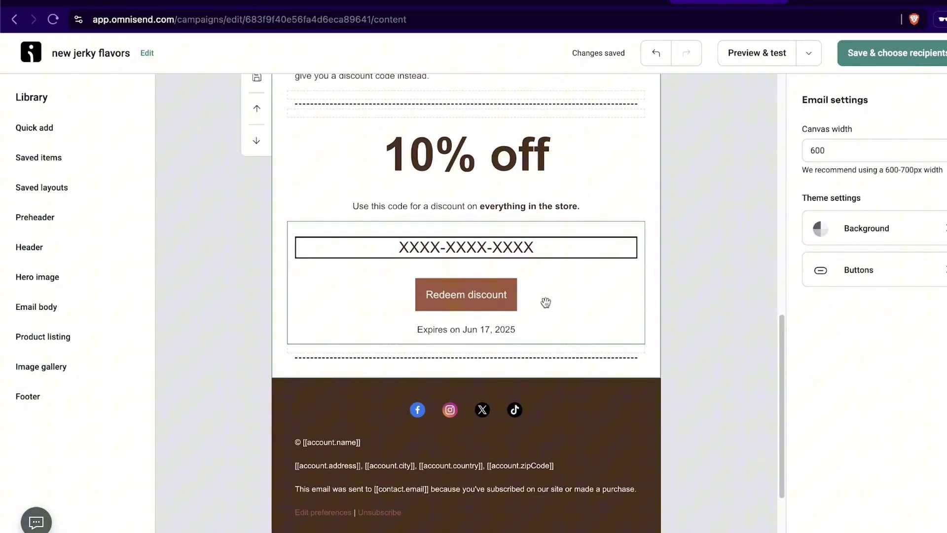
left_click(562, 252)
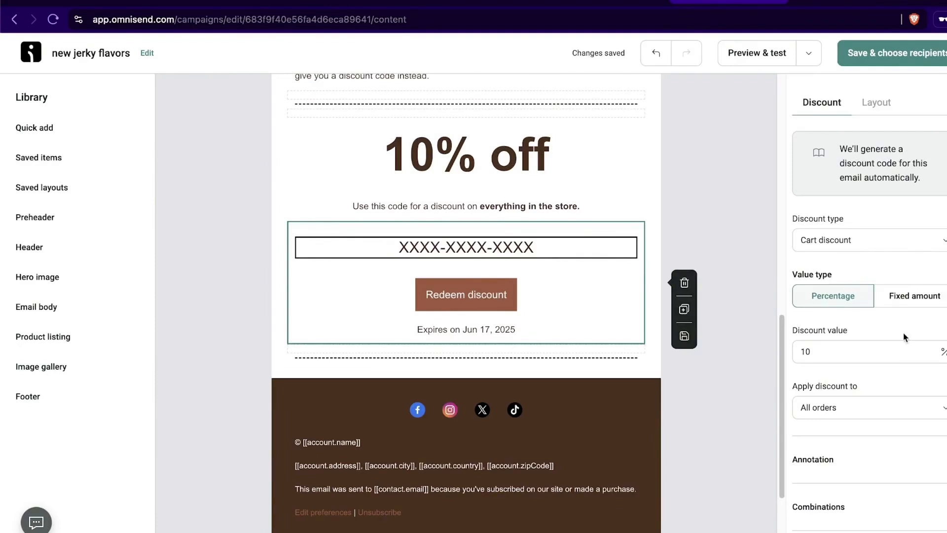
double_click(867, 351)
left_click(883, 337)
scroll(868, 364, "down", 3)
scroll(846, 369, "up", 3)
Step: Save the jerky flavors campaign as a draft and start a new automation workflow
left_click(901, 58)
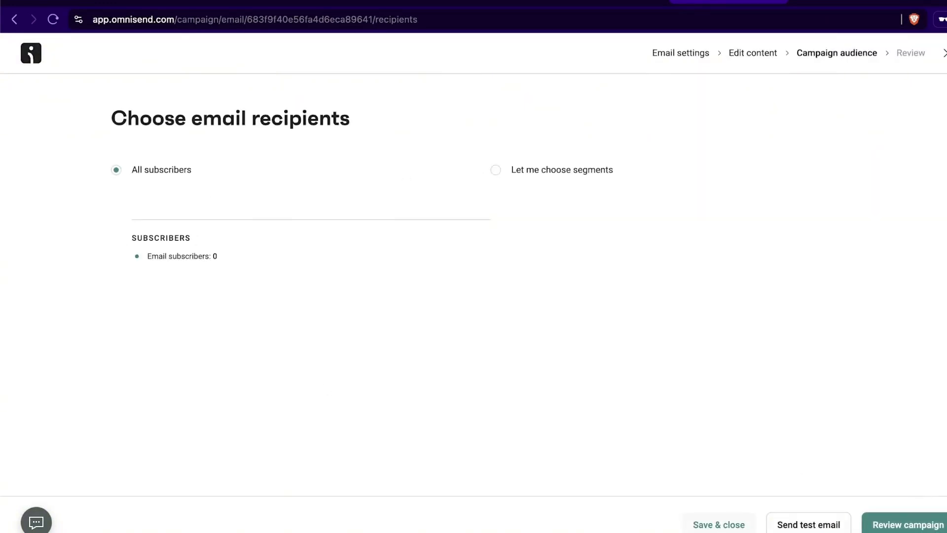
left_click(715, 524)
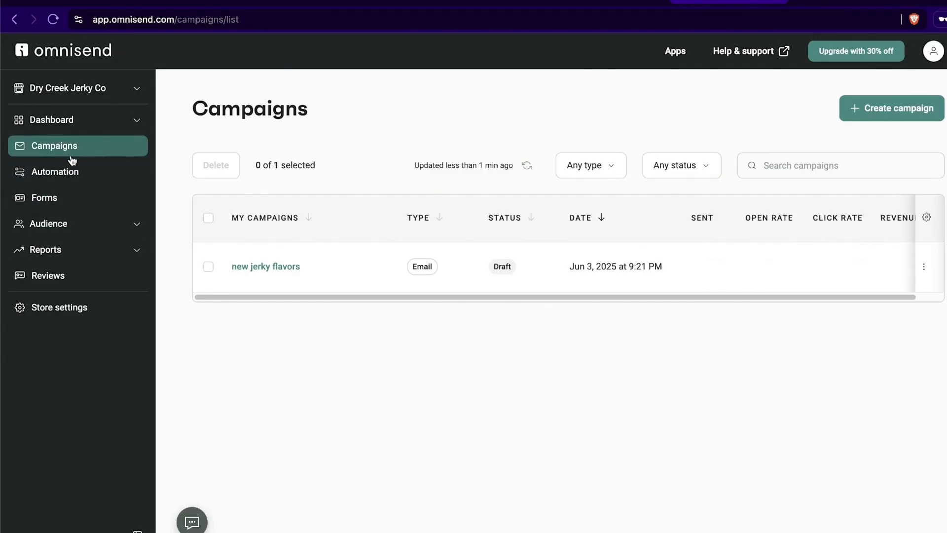
left_click(53, 176)
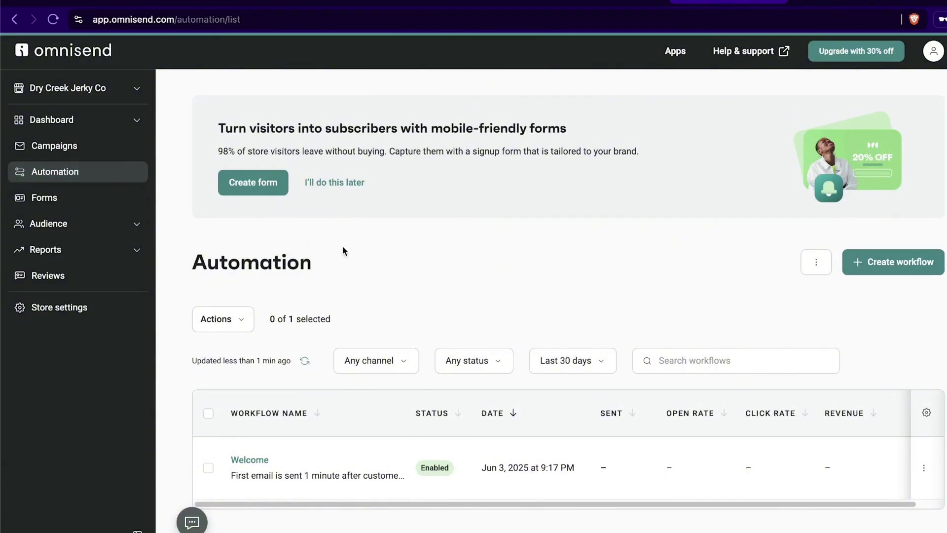
left_click(890, 262)
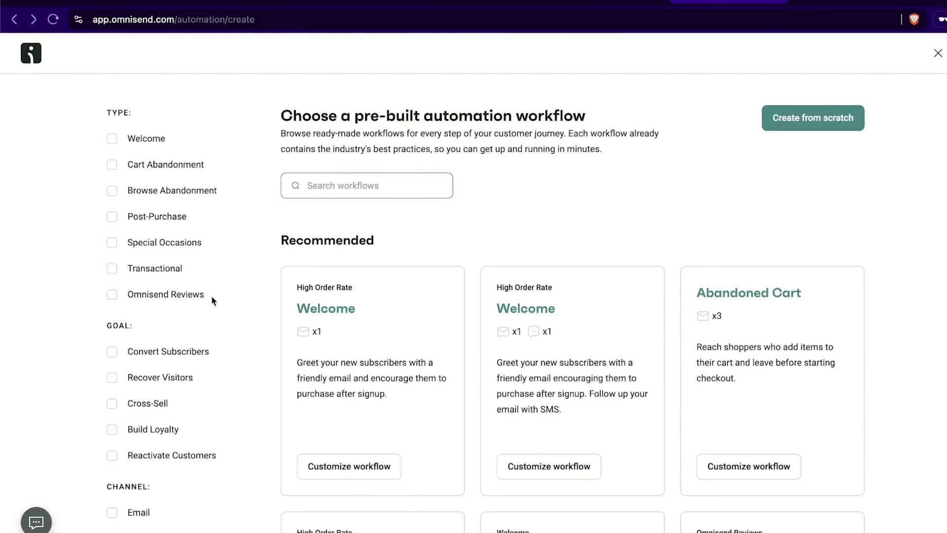
Step: Browse the workflow templates, noting Abandoned Cart's 3 emails, then close the chooser
scroll(212, 298, "down", 3)
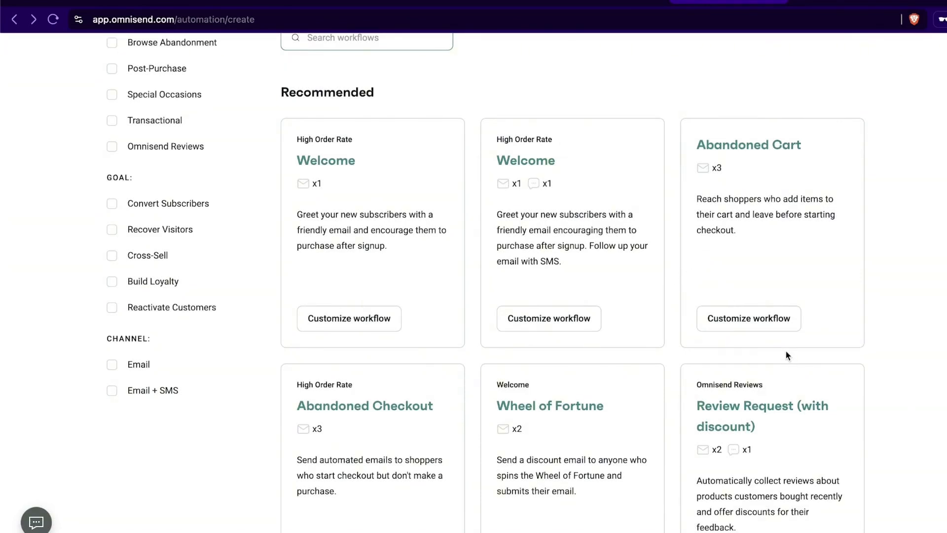
left_click_drag(703, 169, 752, 170)
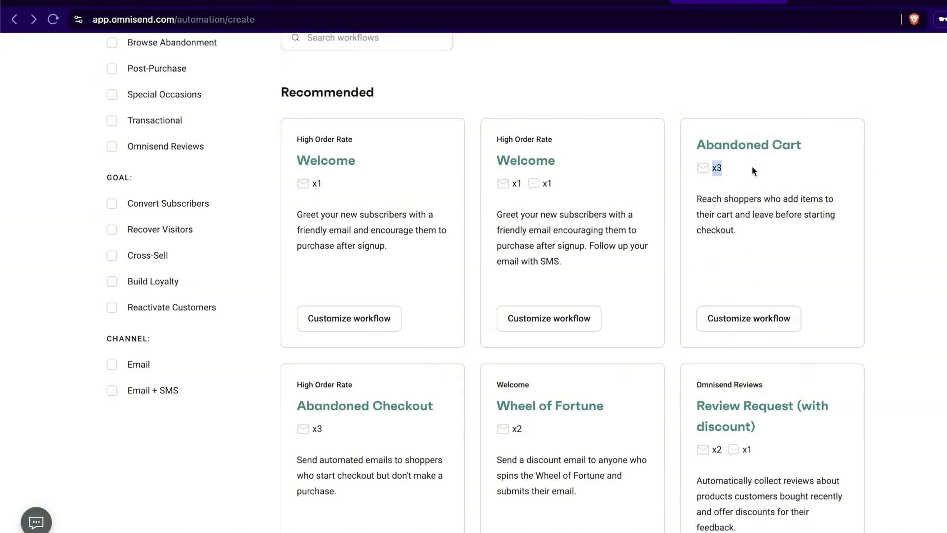
left_click(821, 204)
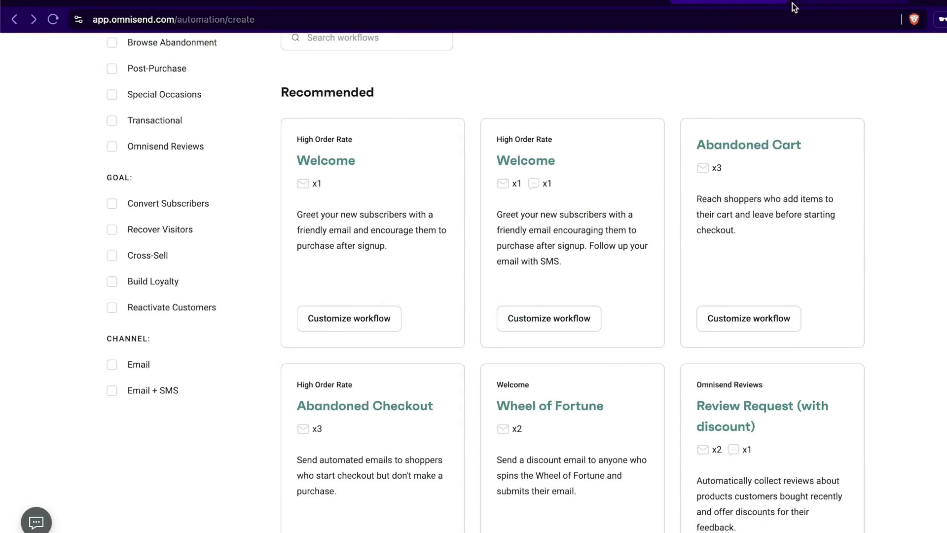
scroll(897, 247, "down", 10)
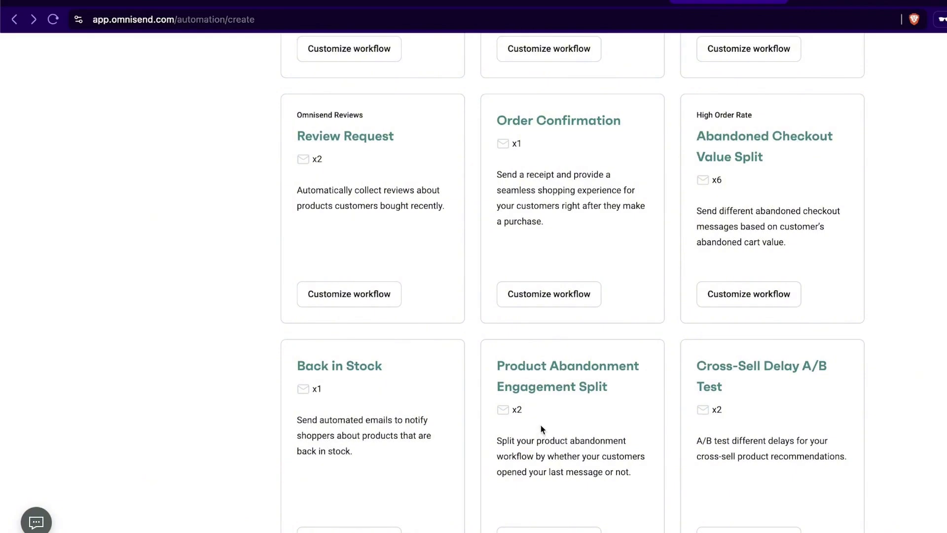
scroll(597, 432, "up", 1)
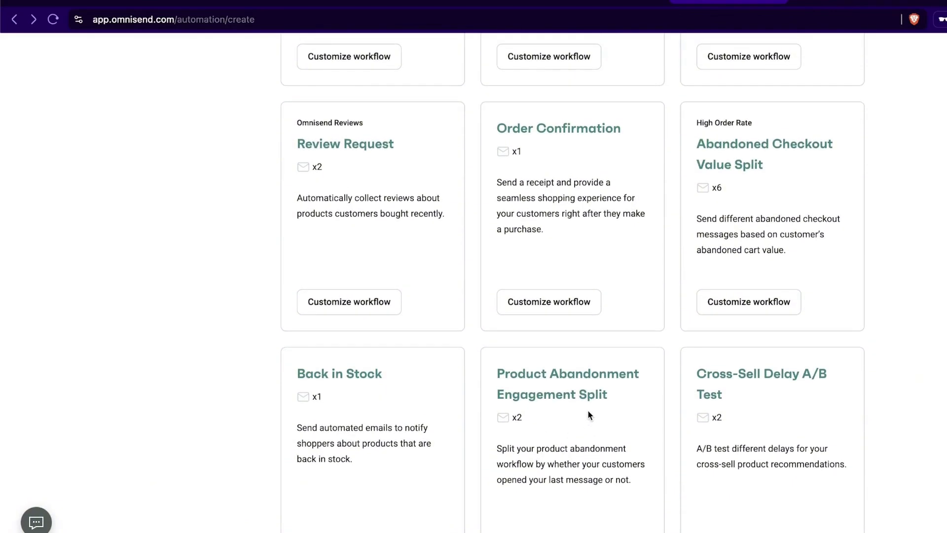
scroll(276, 331, "up", 3)
scroll(257, 330, "down", 8)
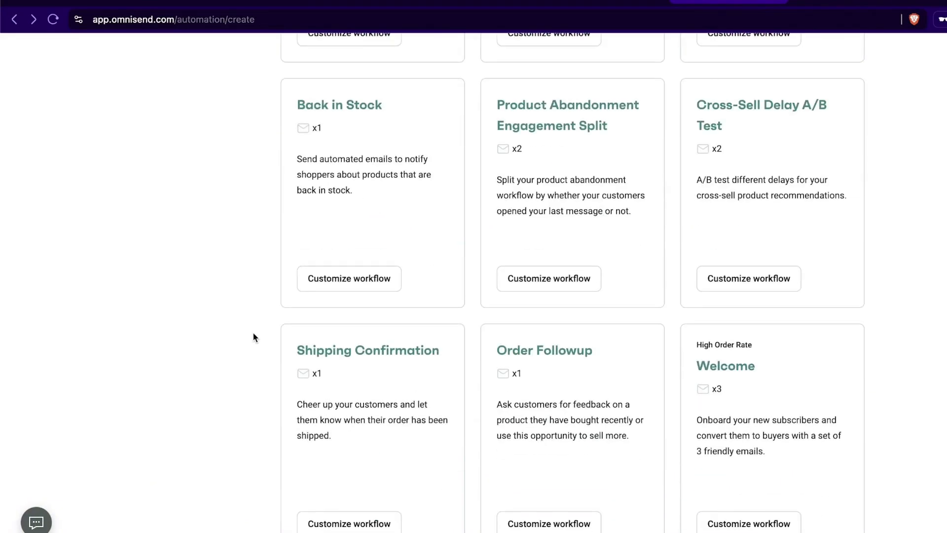
scroll(255, 337, "down", 15)
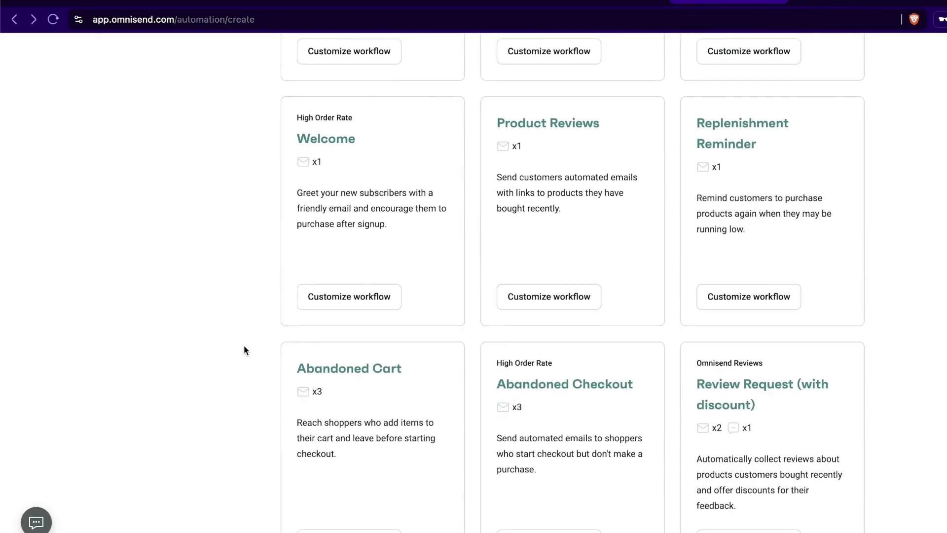
scroll(260, 345, "up", 20)
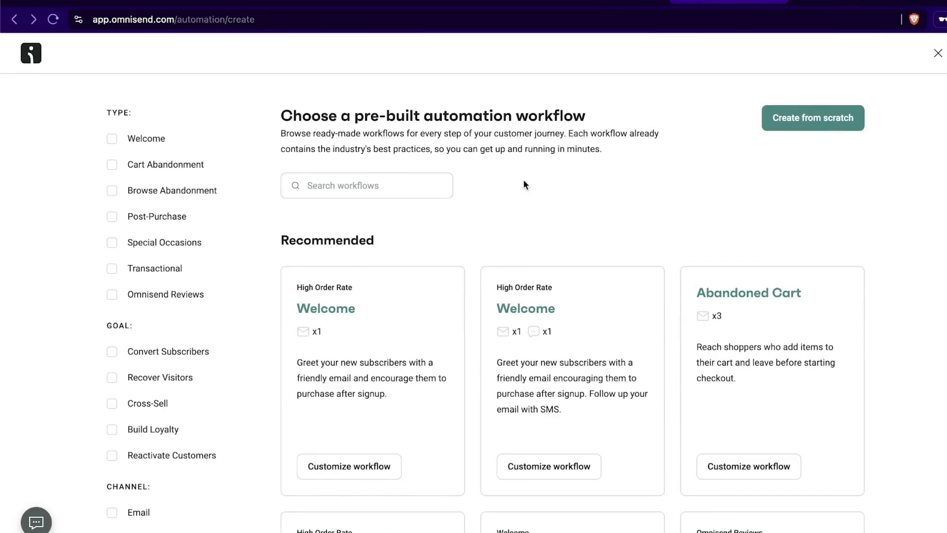
scroll(52, 222, "down", 4)
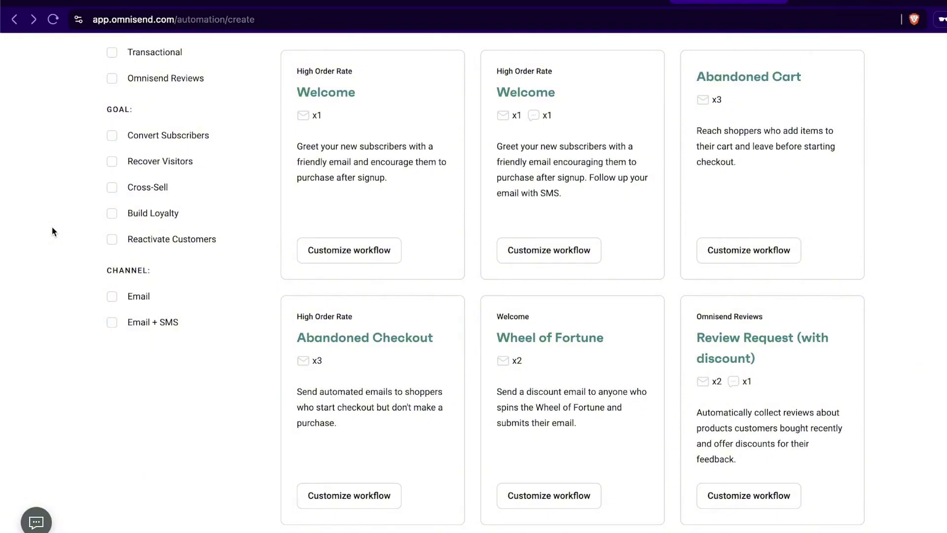
scroll(53, 230, "up", 4)
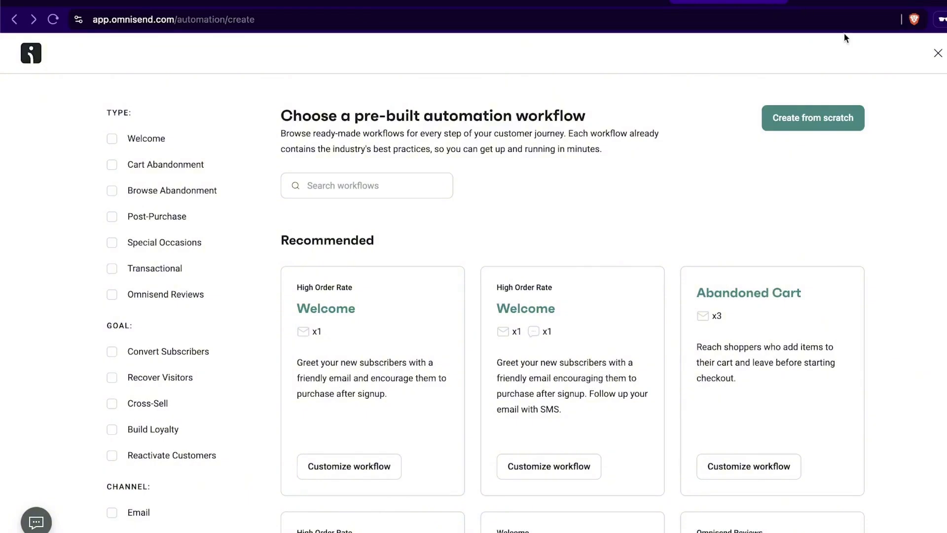
left_click(938, 54)
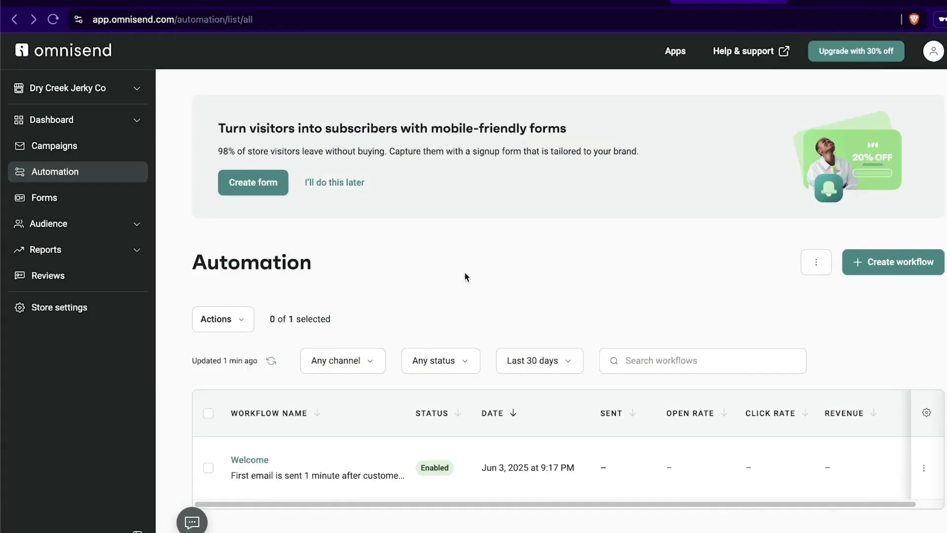
Step: Go to Shopify admin Home and confirm Omnisend appears among the installed apps
left_click(481, 3)
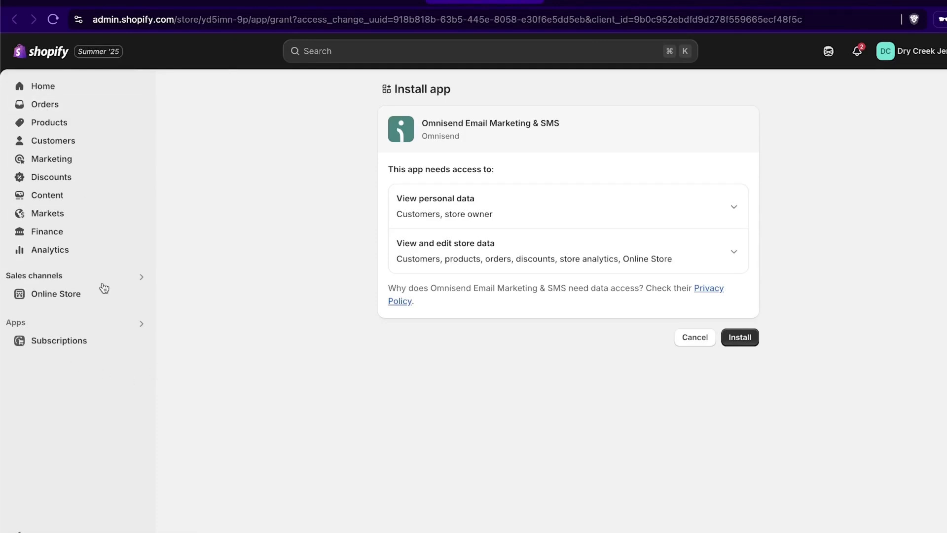
left_click(44, 87)
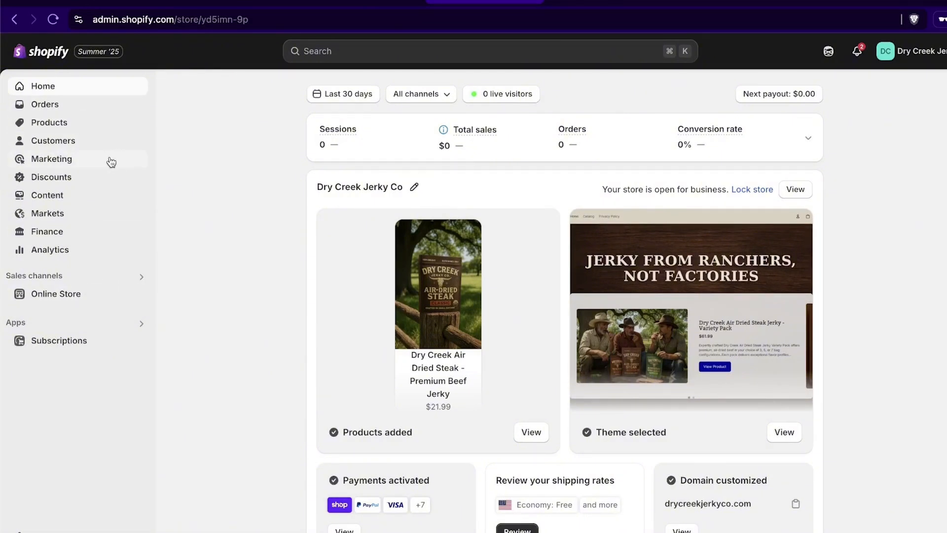
left_click(141, 322)
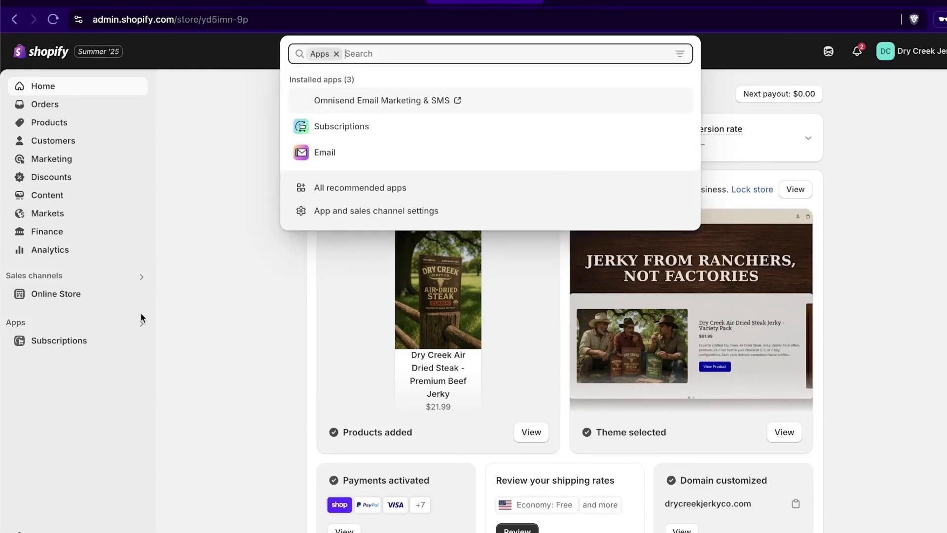
left_click(431, 101)
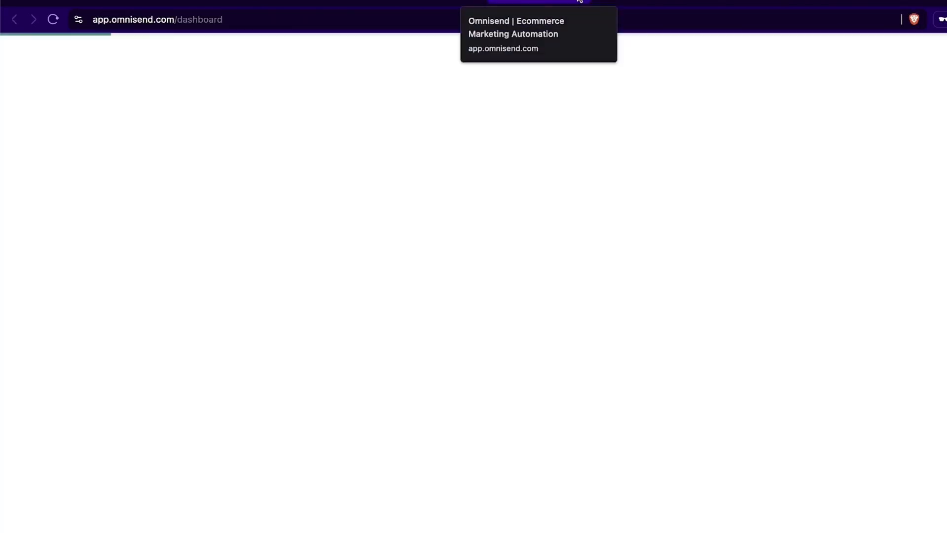
left_click(579, 1)
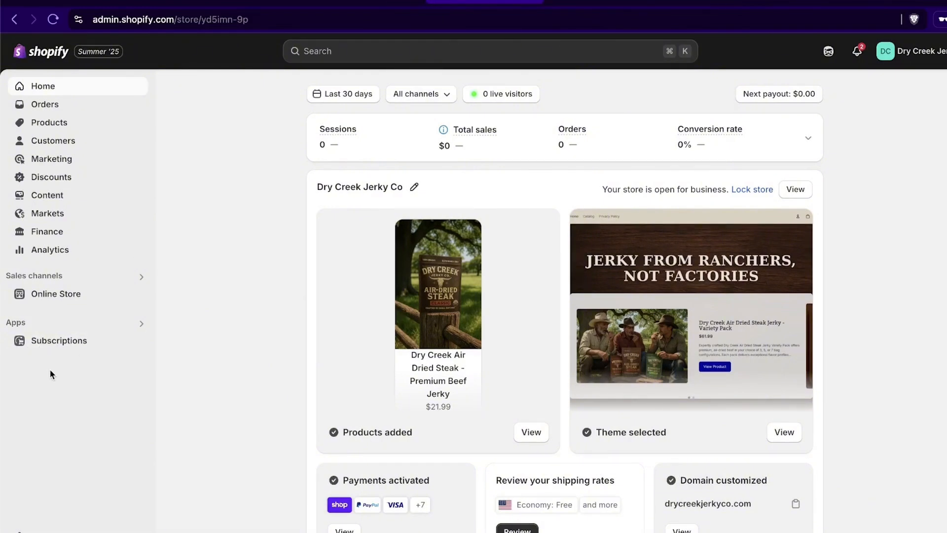
left_click(120, 323)
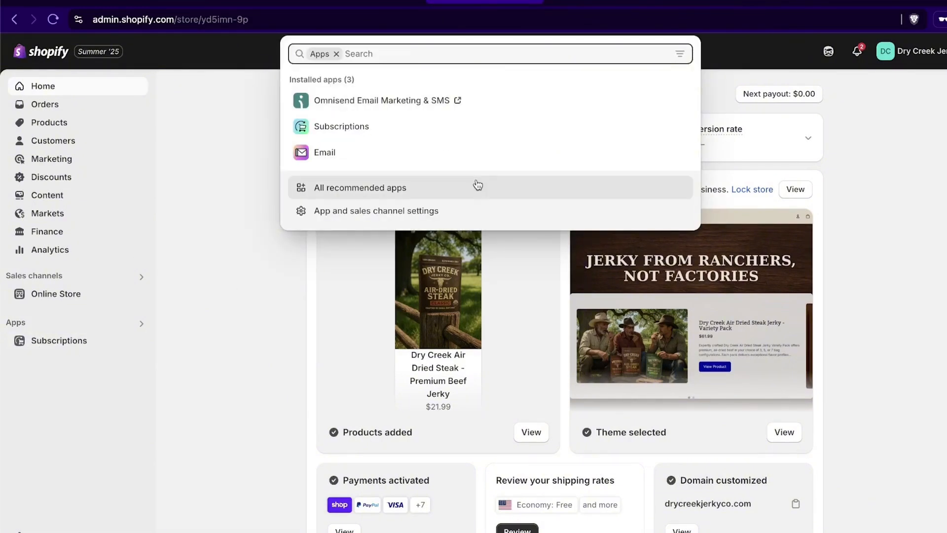
left_click(211, 273)
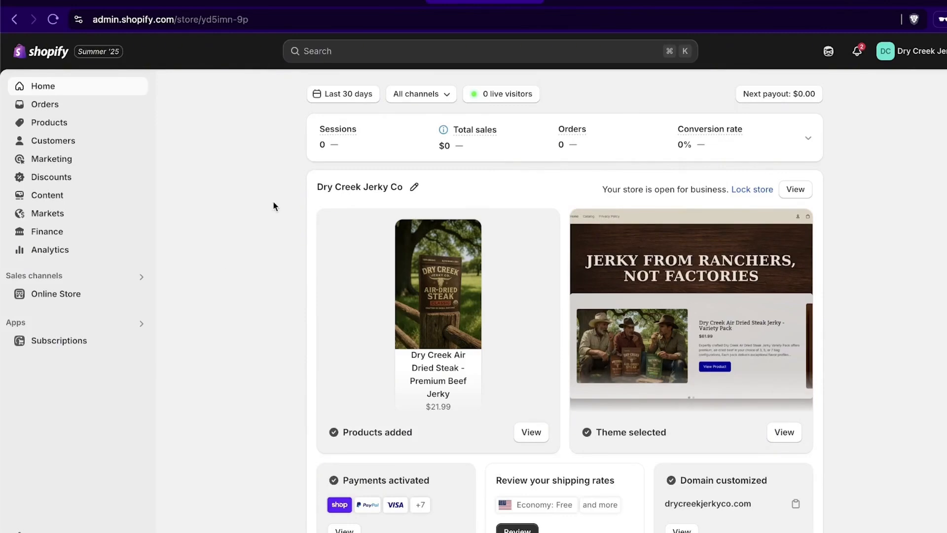
Step: Scroll through the Dry Creek Jerky Co Home dashboard to review the store's setup
scroll(328, 143, "down", 3)
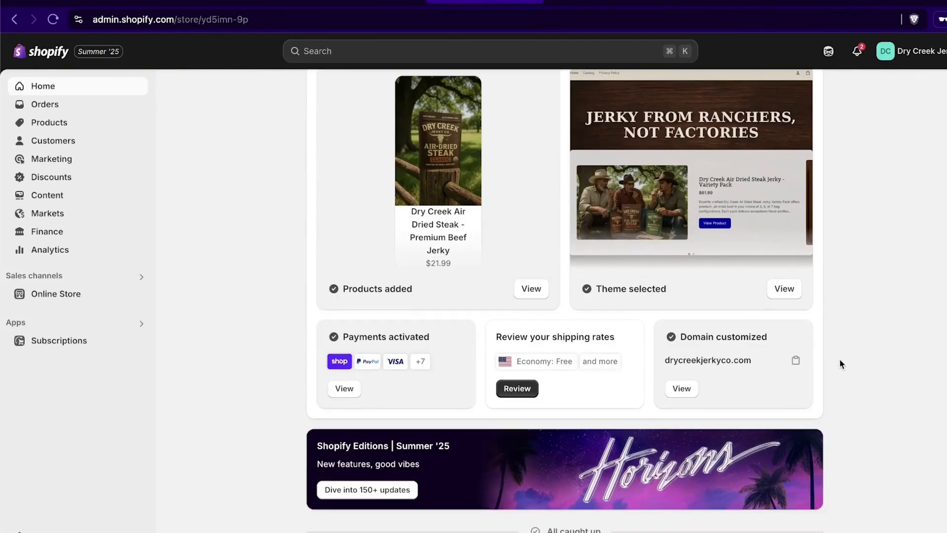
scroll(820, 342, "up", 3)
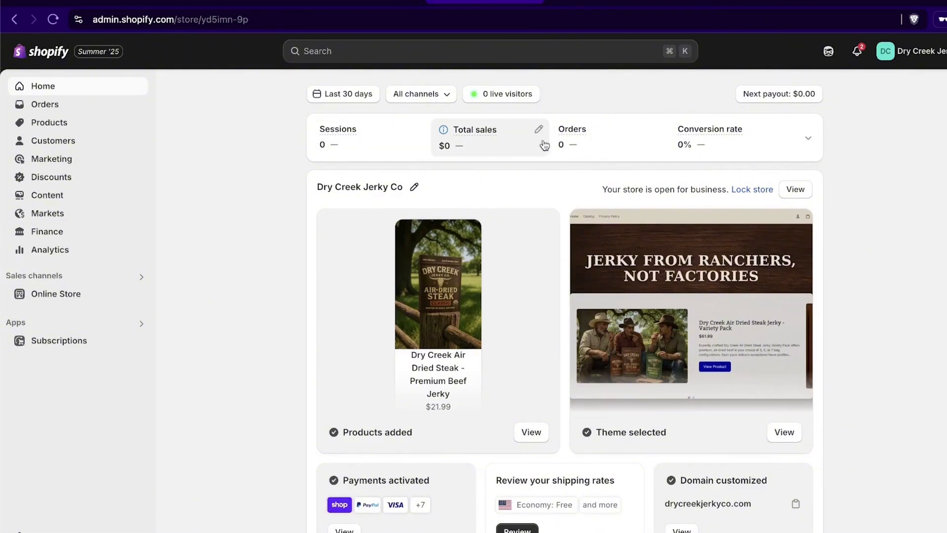
scroll(887, 281, "down", 2)
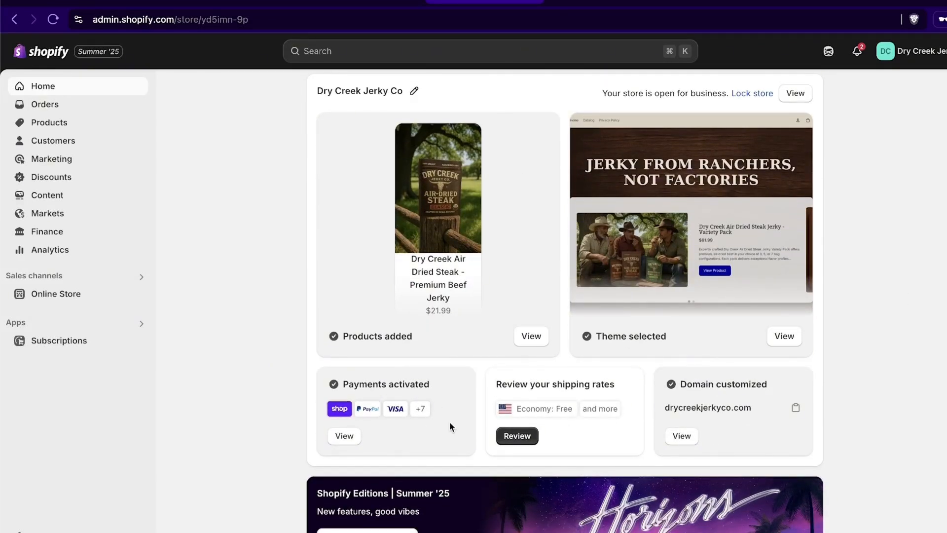
scroll(932, 317, "down", 1)
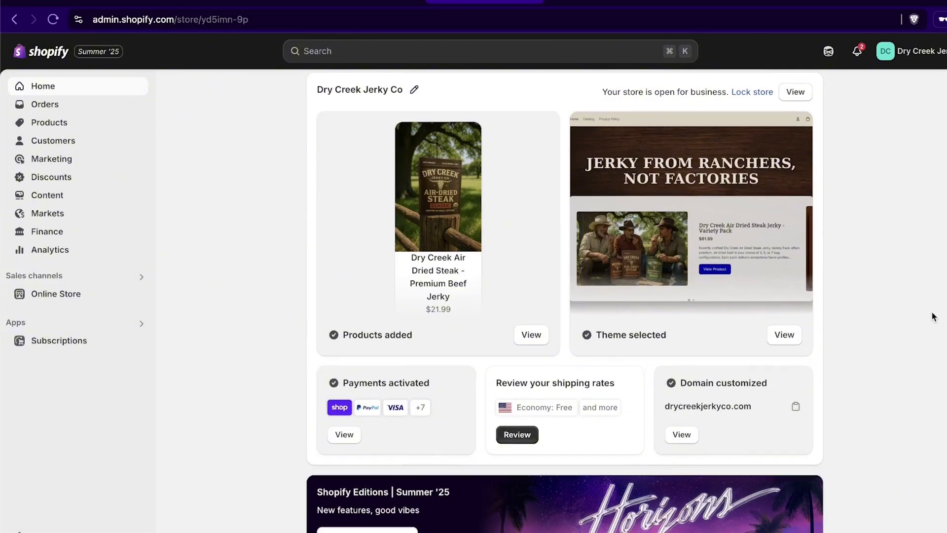
scroll(933, 317, "down", 1)
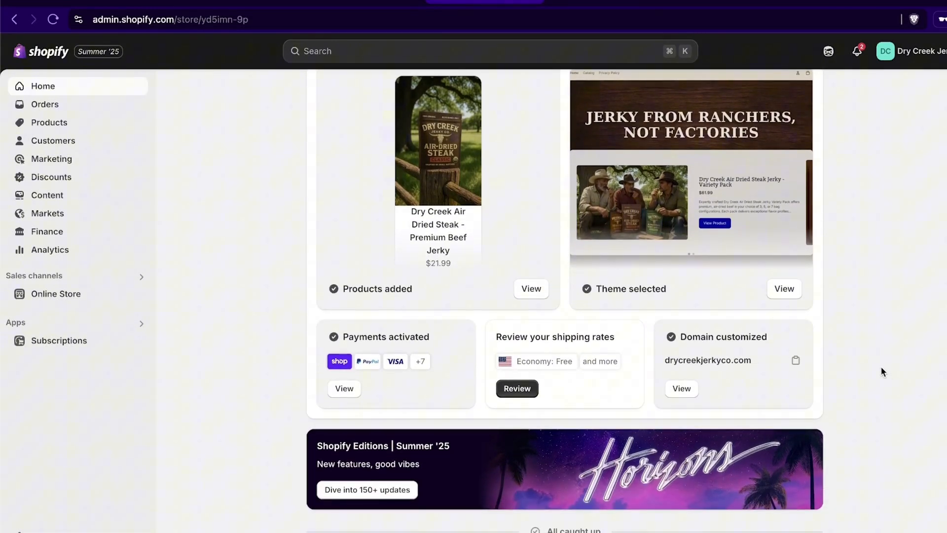
scroll(880, 367, "up", 3)
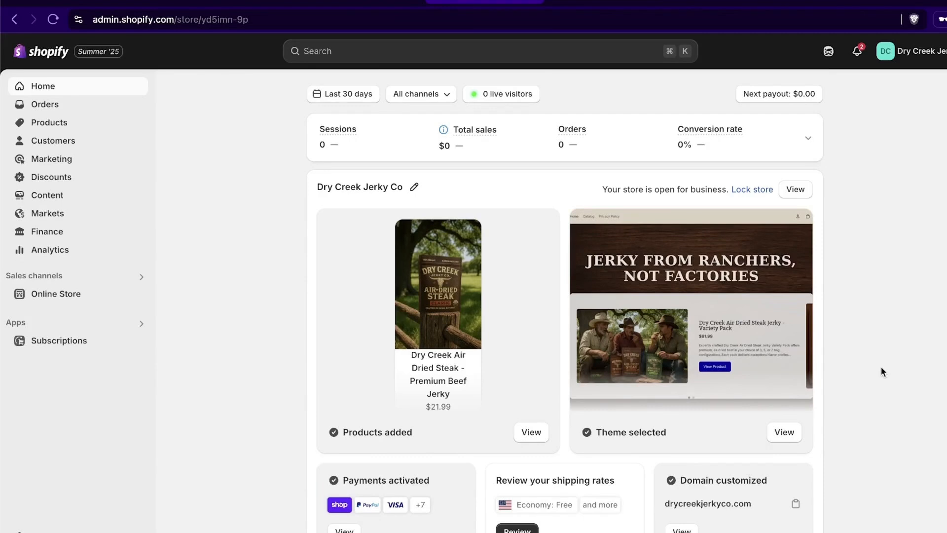